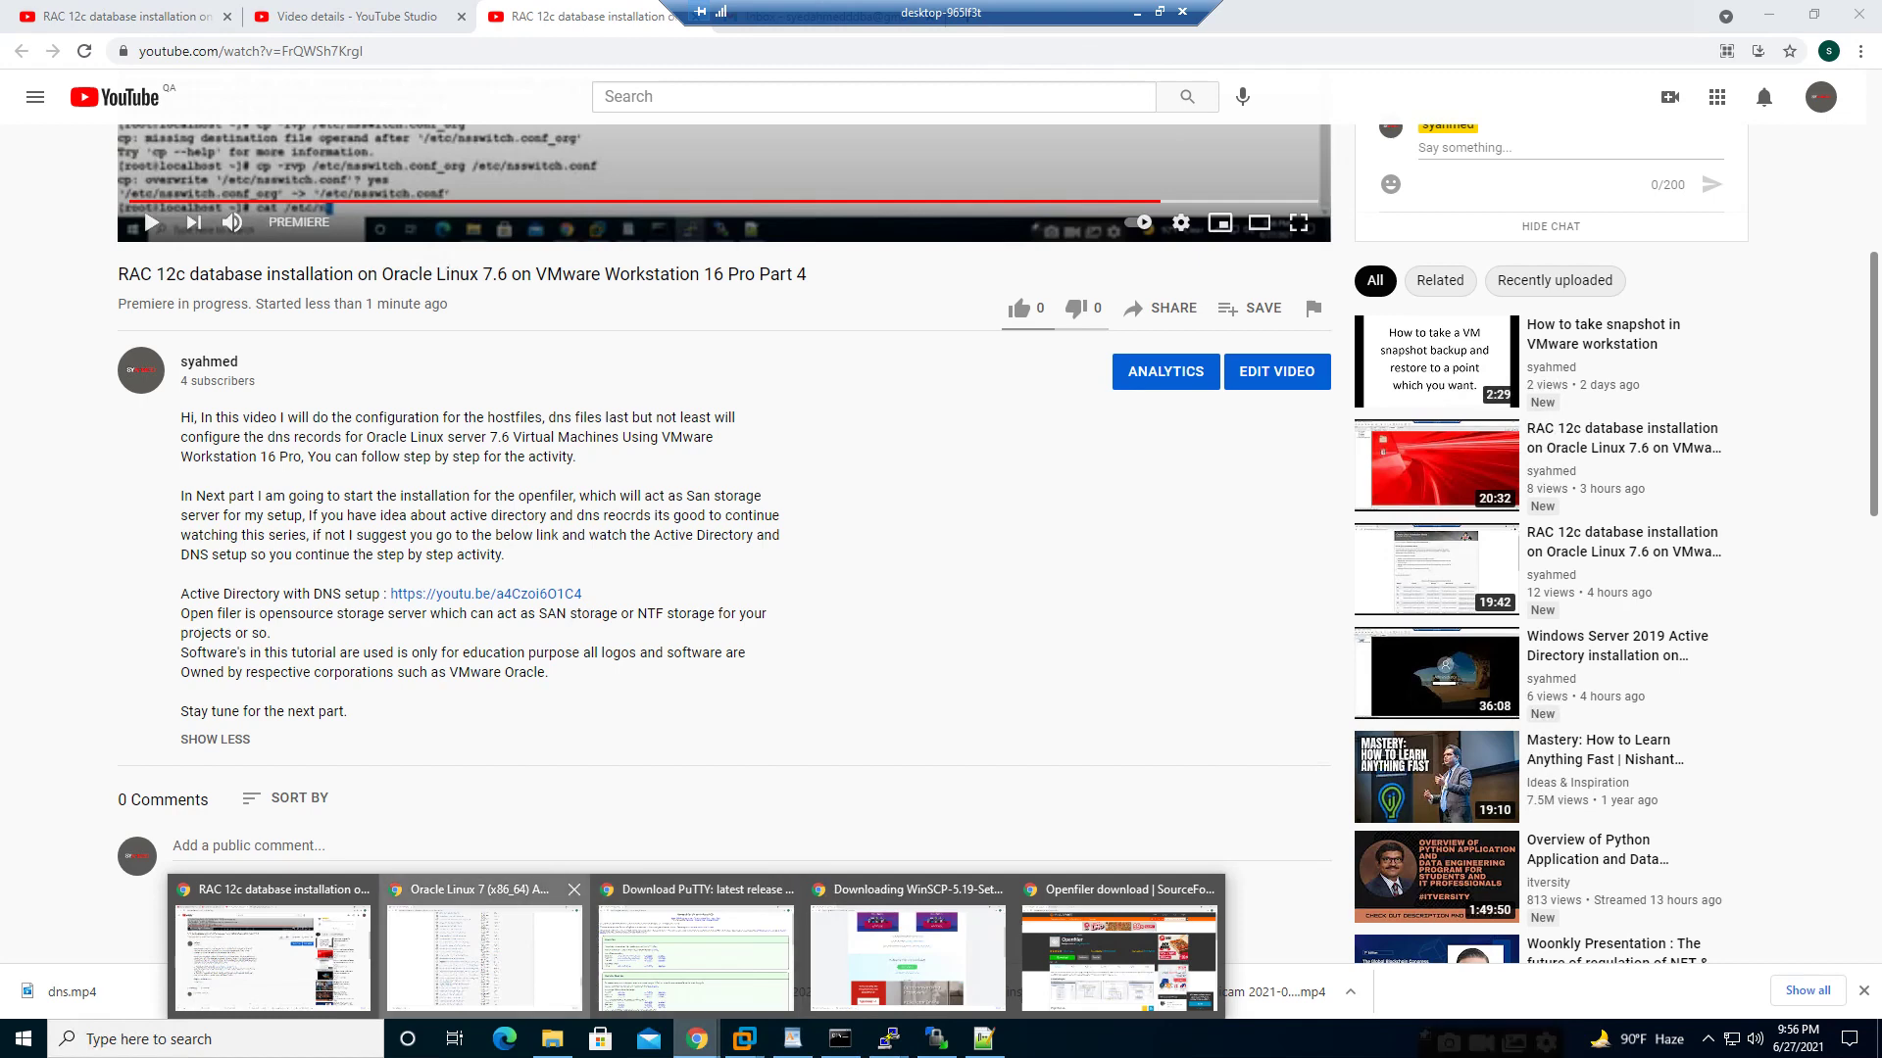
- Switch Chrome from the Oracle Linux addons list to the Openfiler SourceForge project page
left_click(484, 946)
left_click(697, 1039)
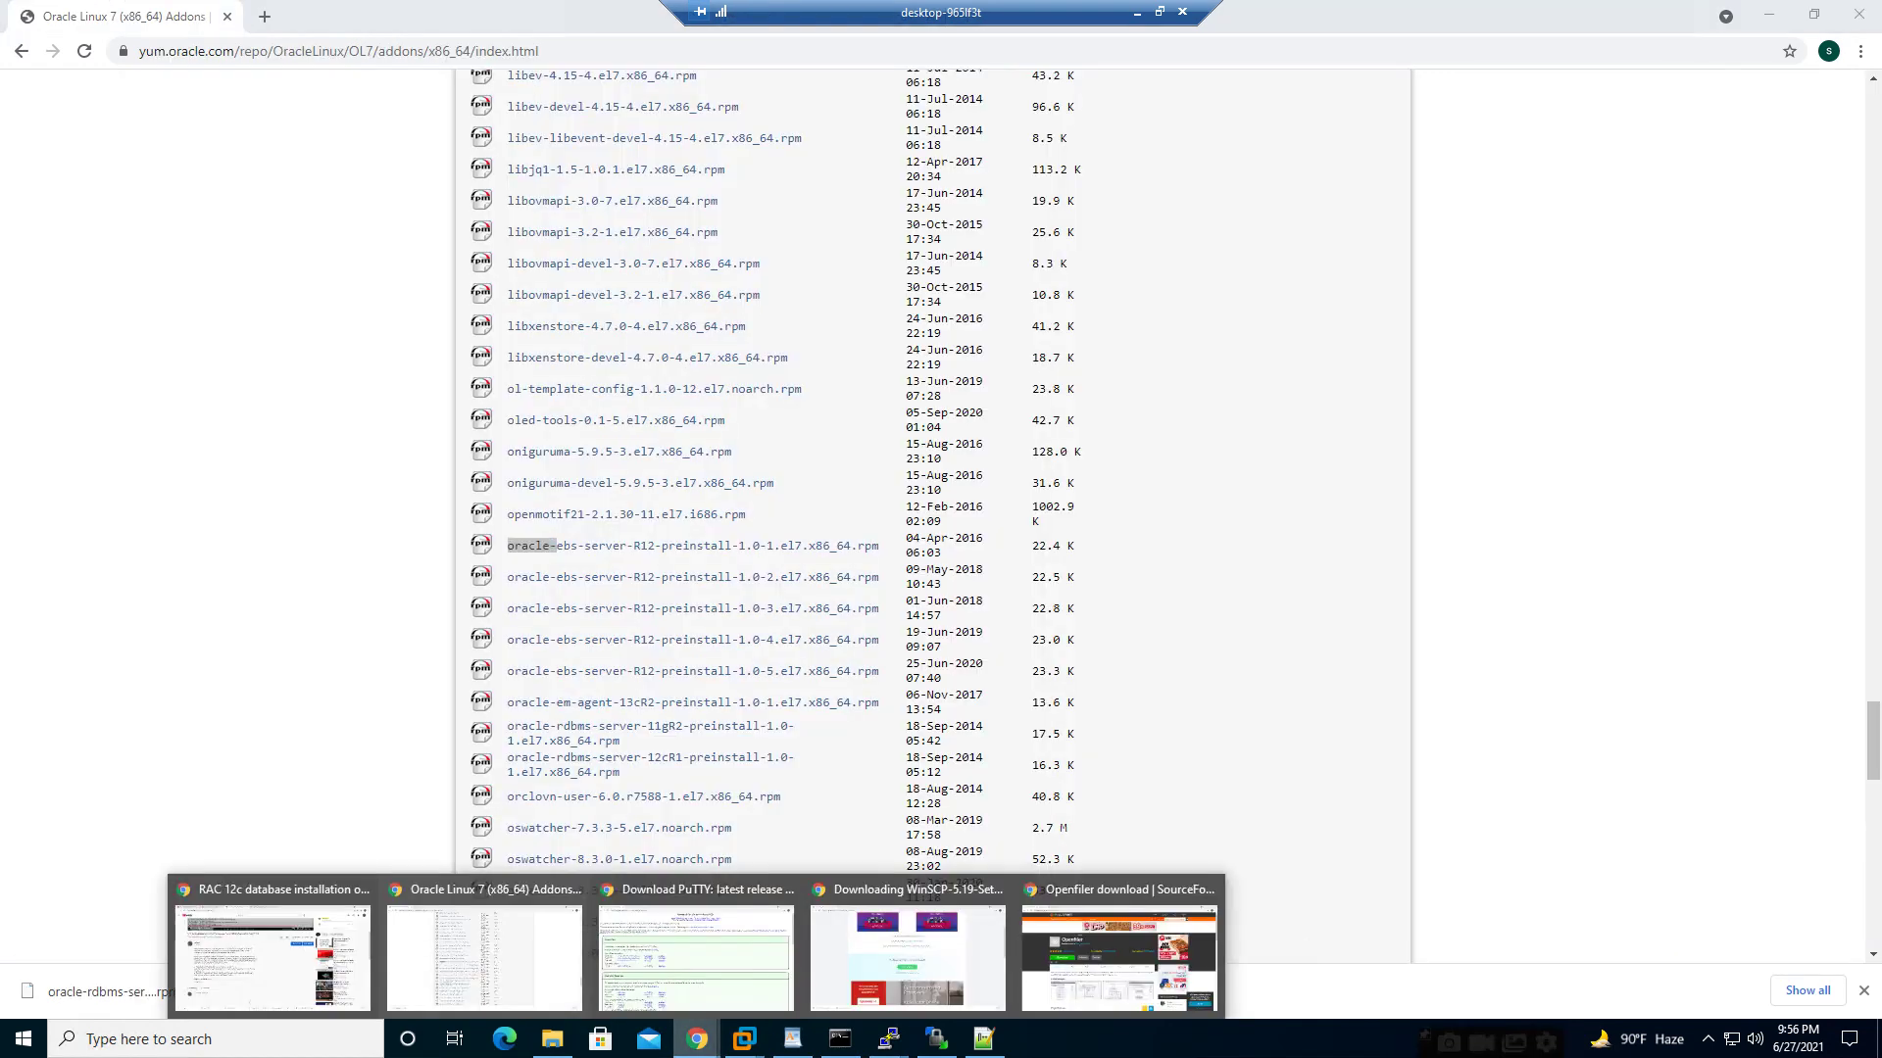
left_click(1118, 956)
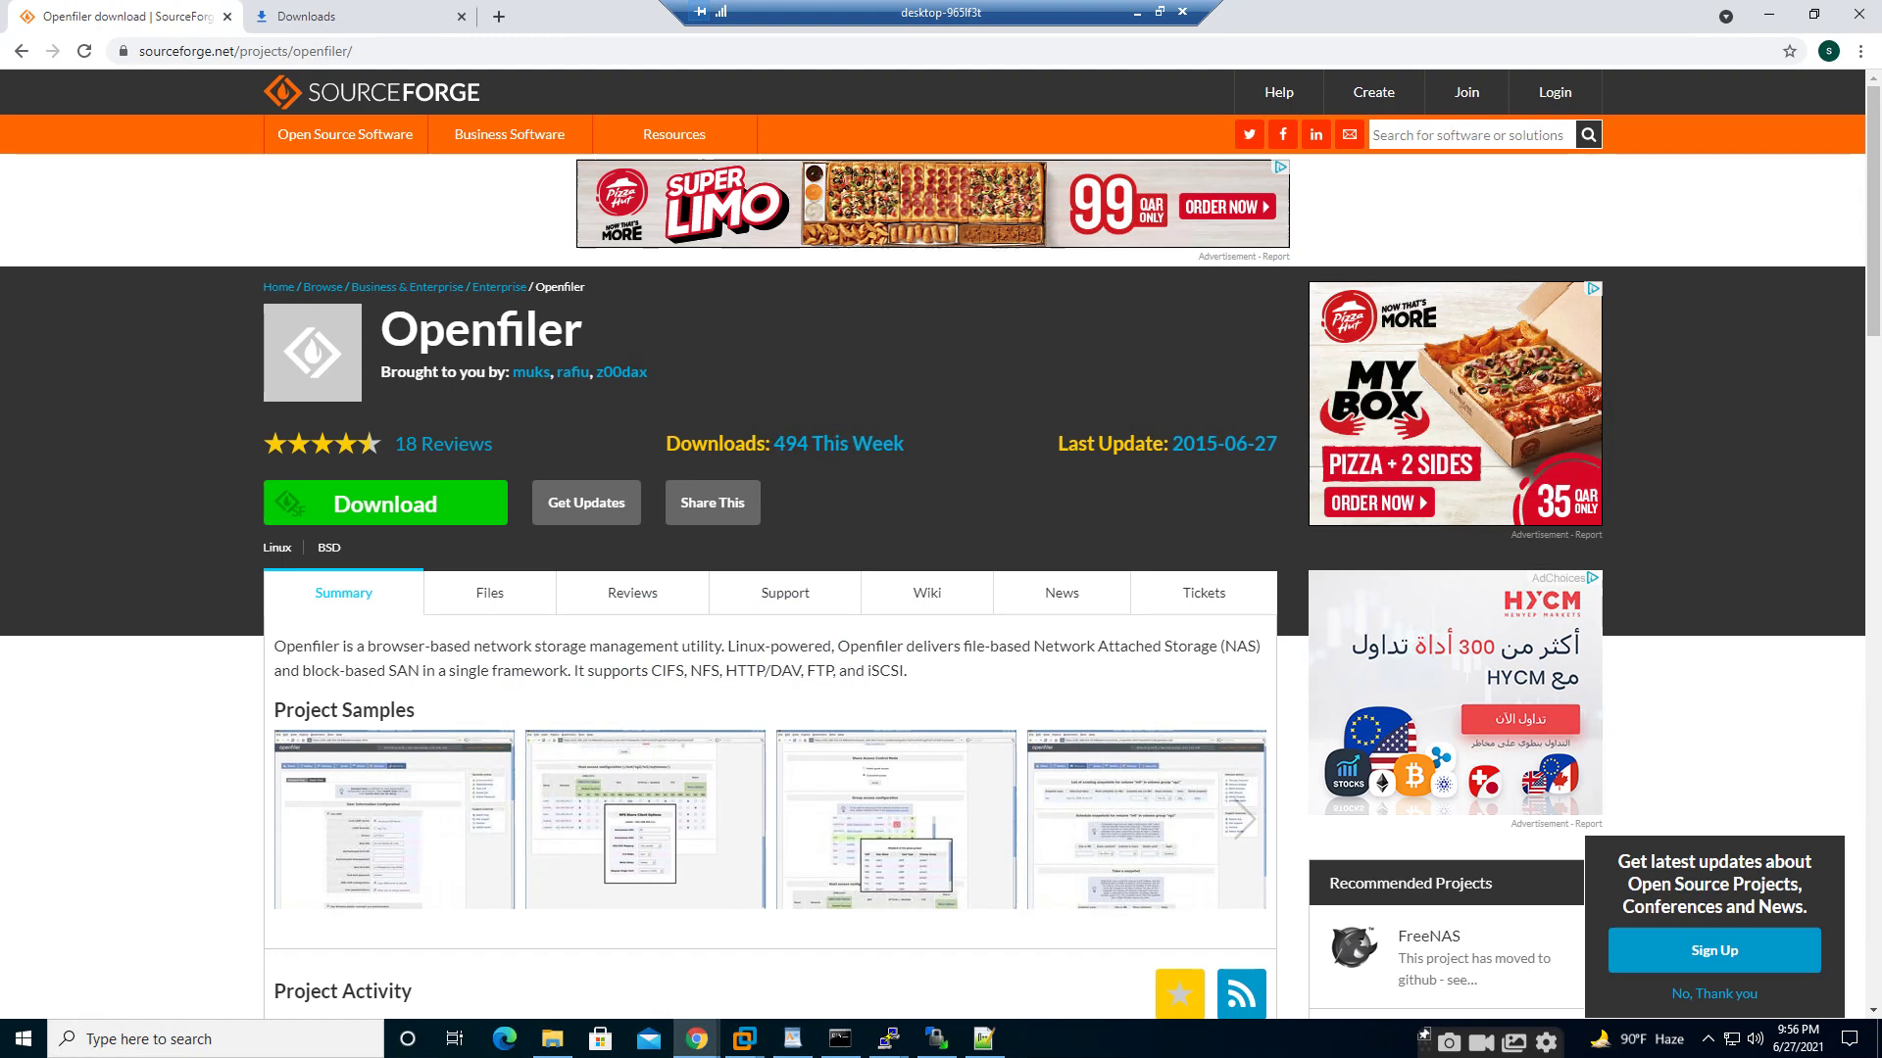
left_click(1859, 51)
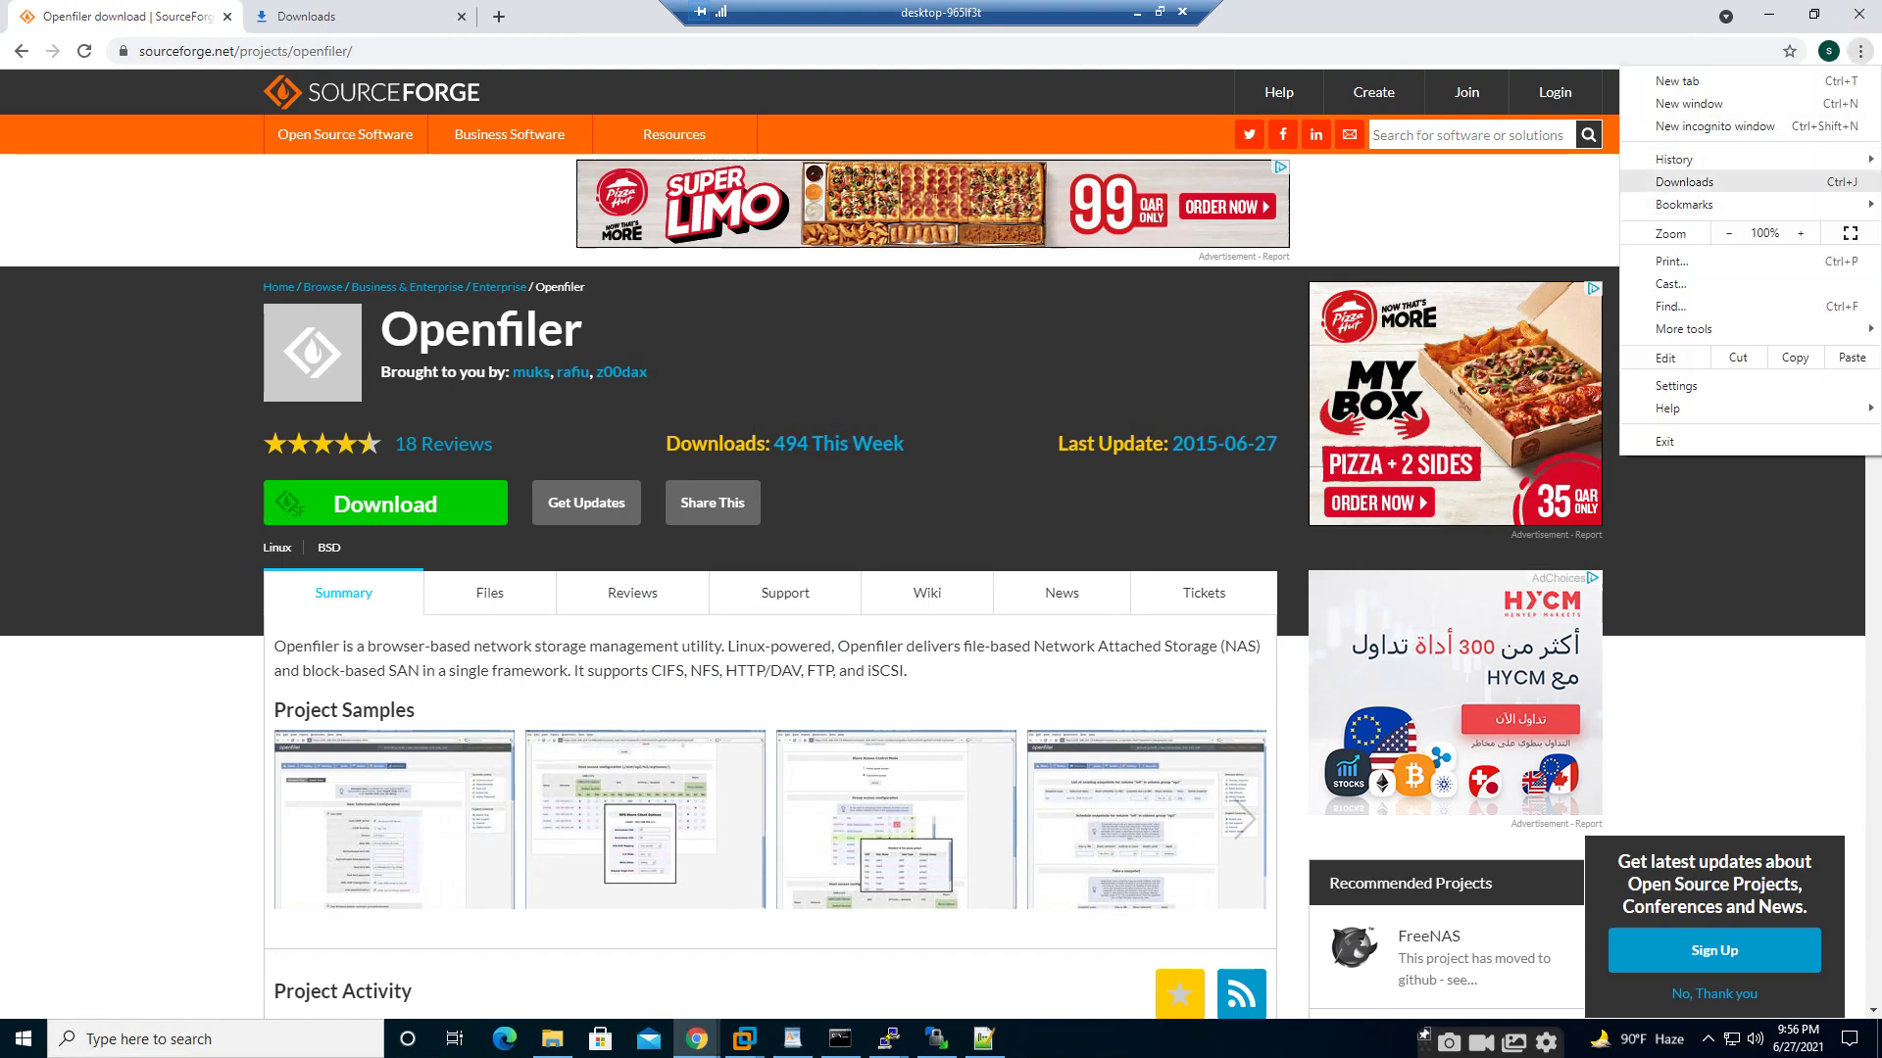
mouse_move(1674, 158)
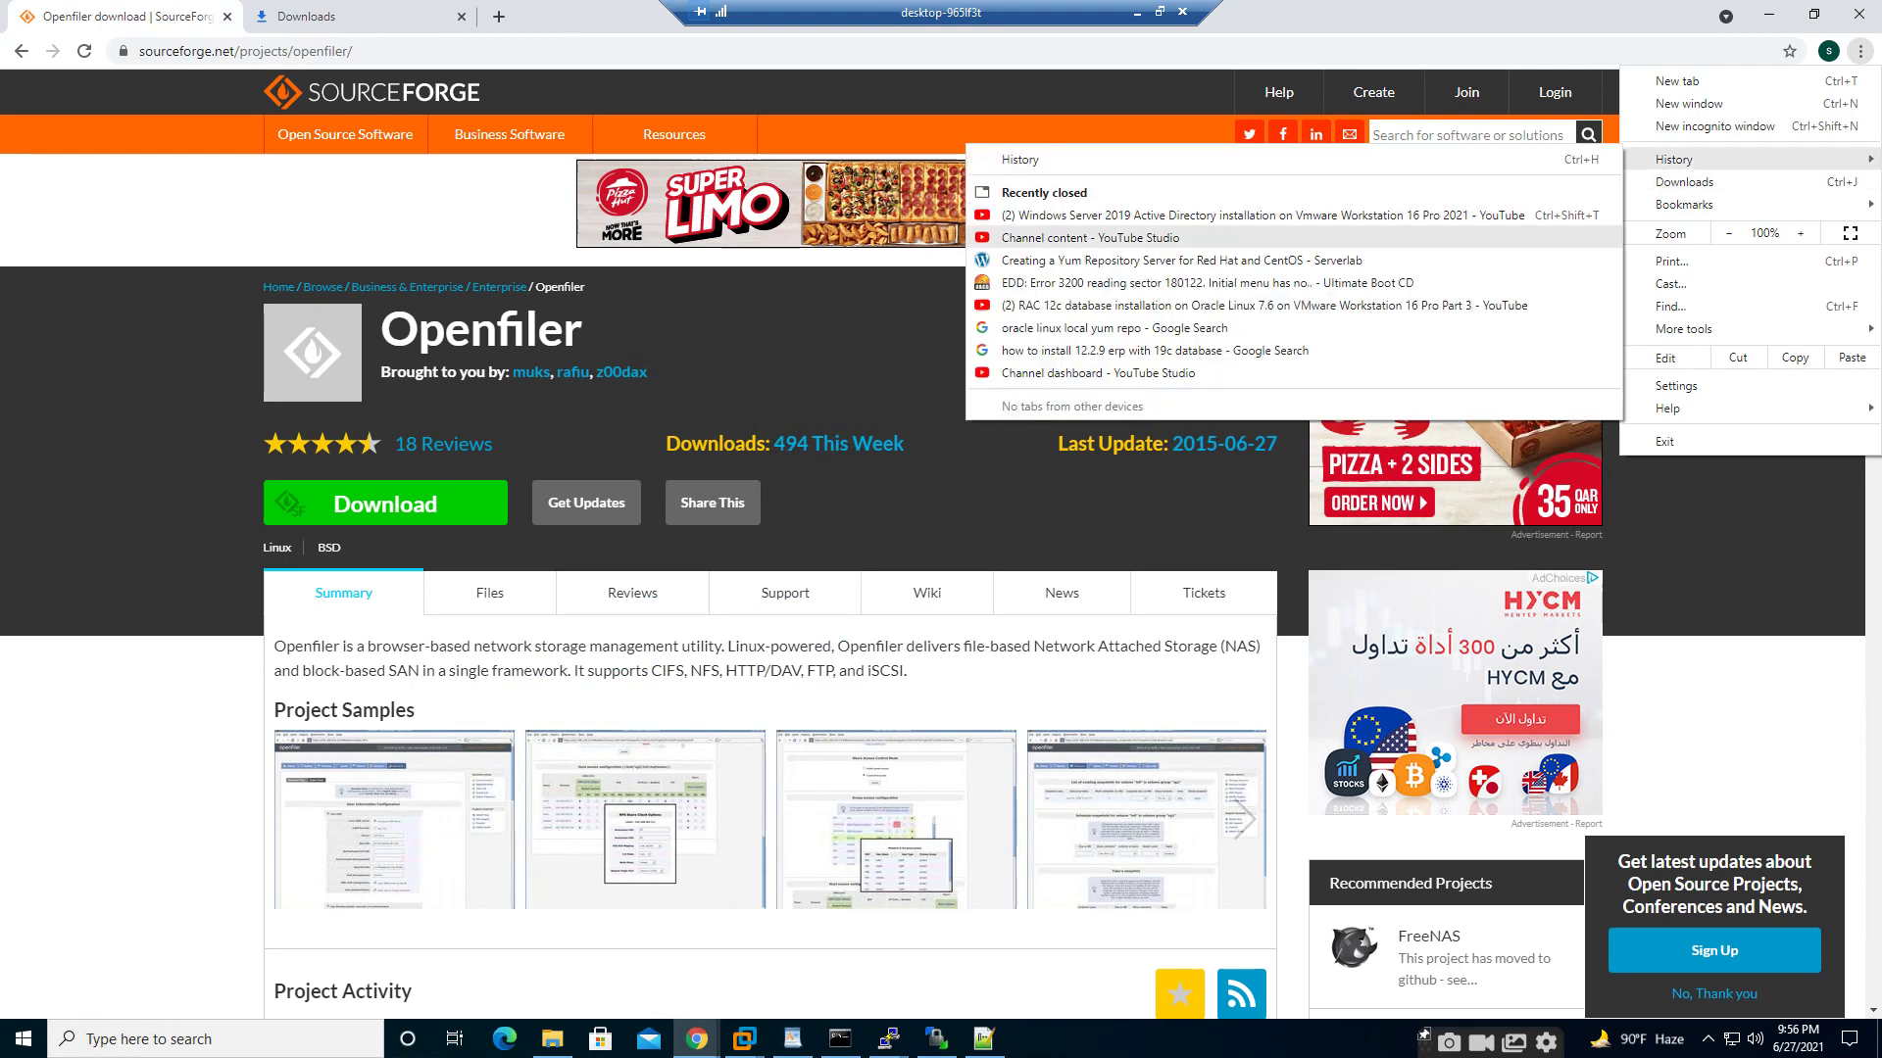
left_click(1716, 529)
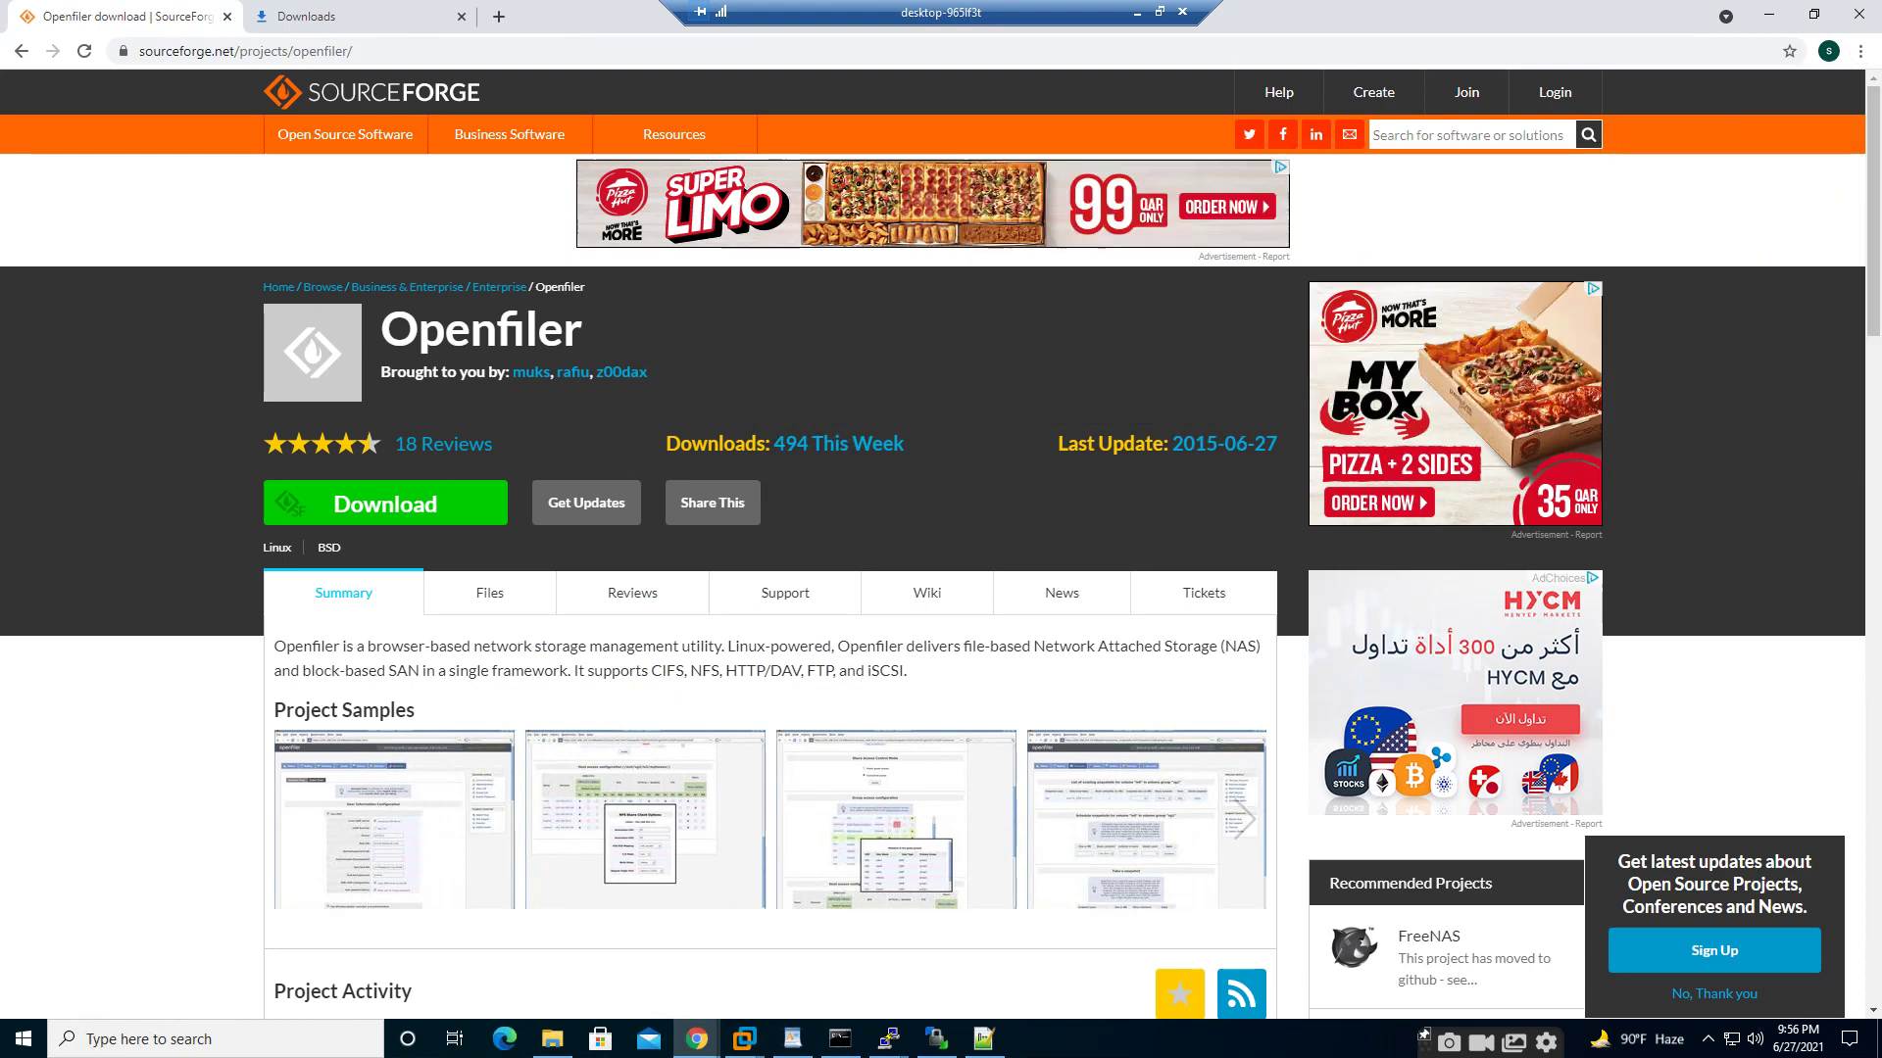
- Go back to Openfiler's downloads page and open the Graphical Installation guide
left_click(21, 50)
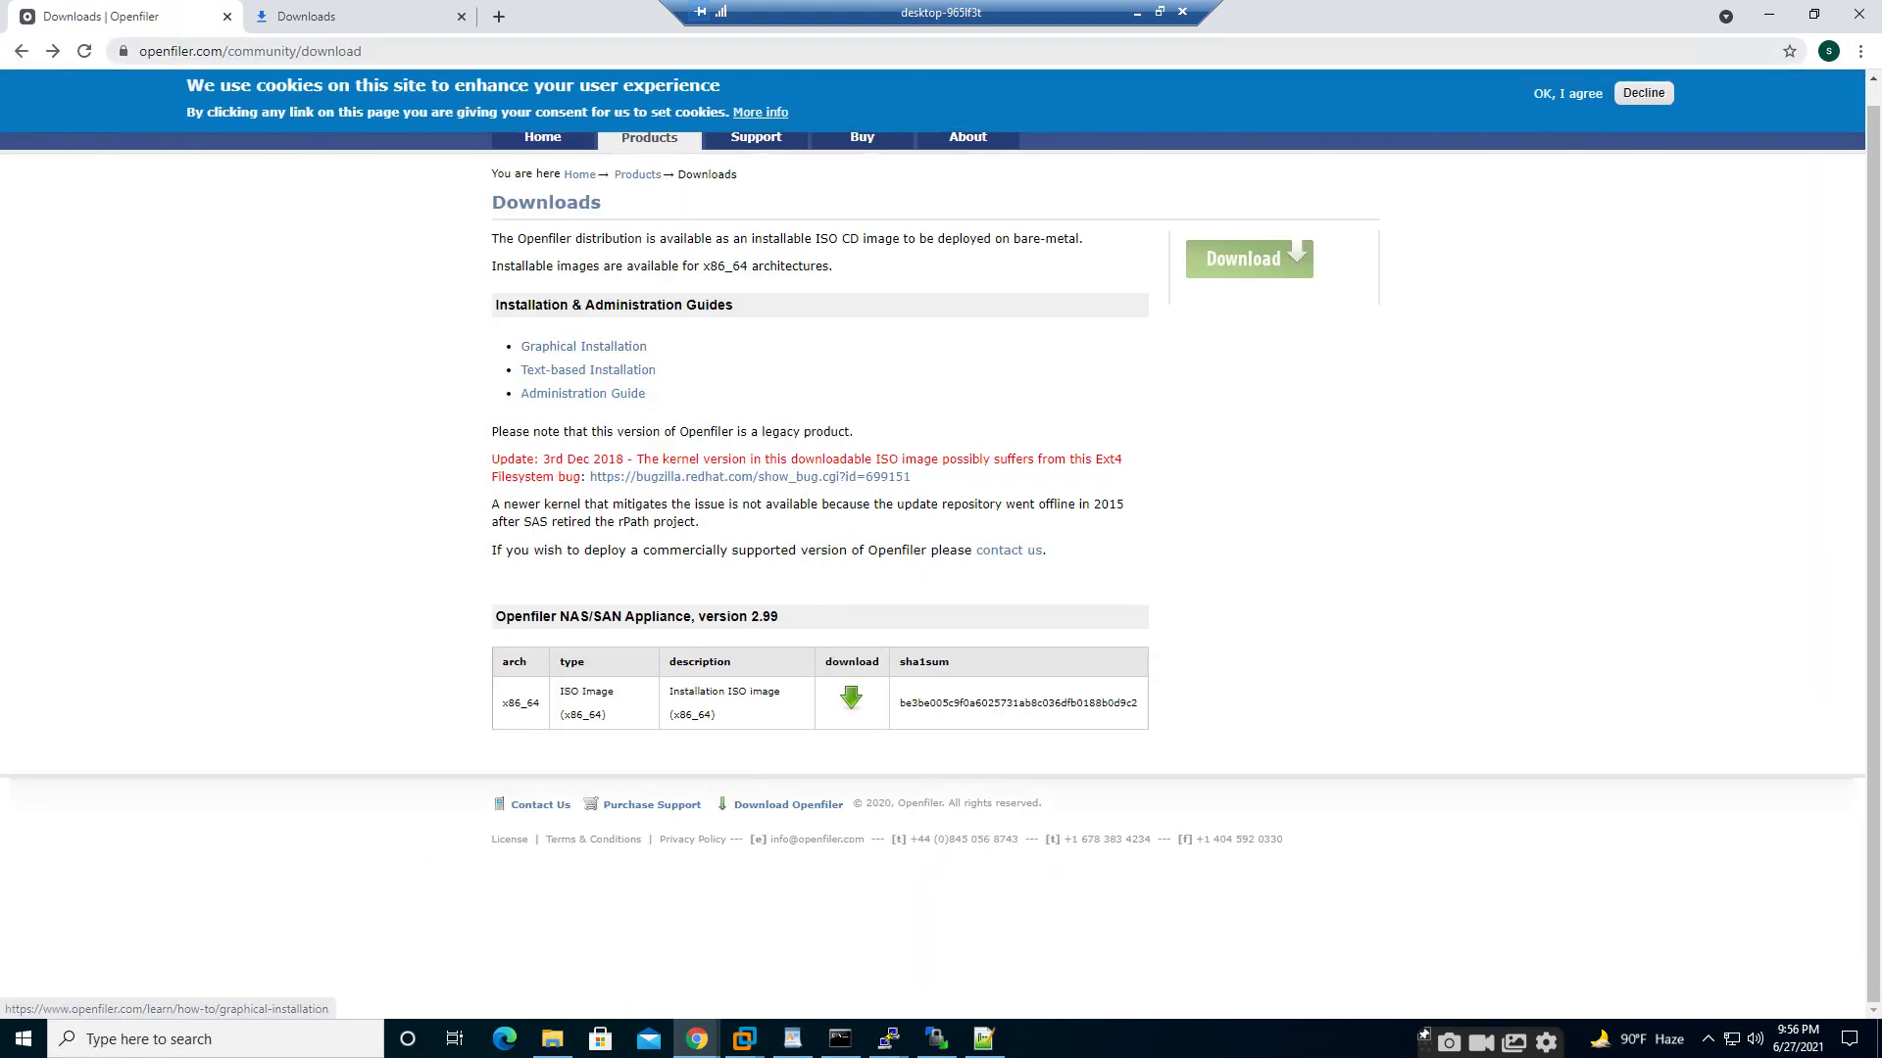
left_click_drag(139, 51, 364, 51)
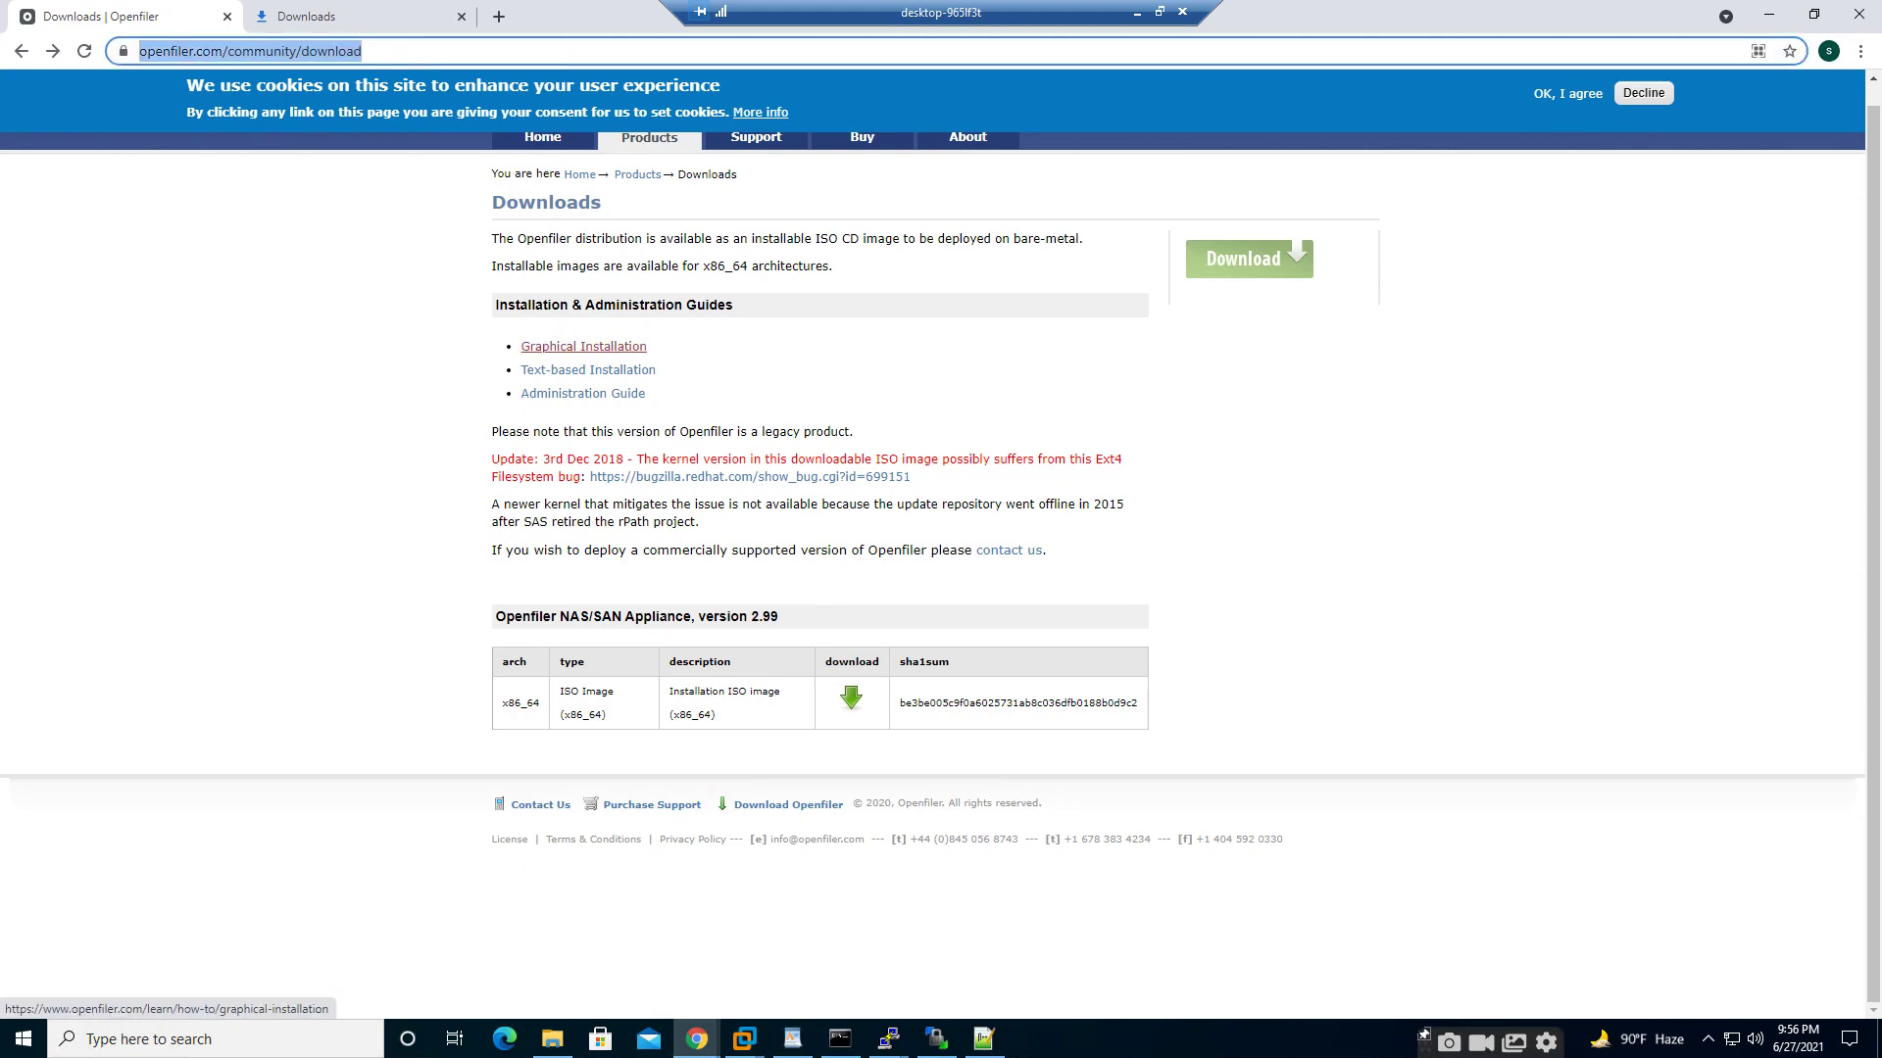
left_click(583, 346)
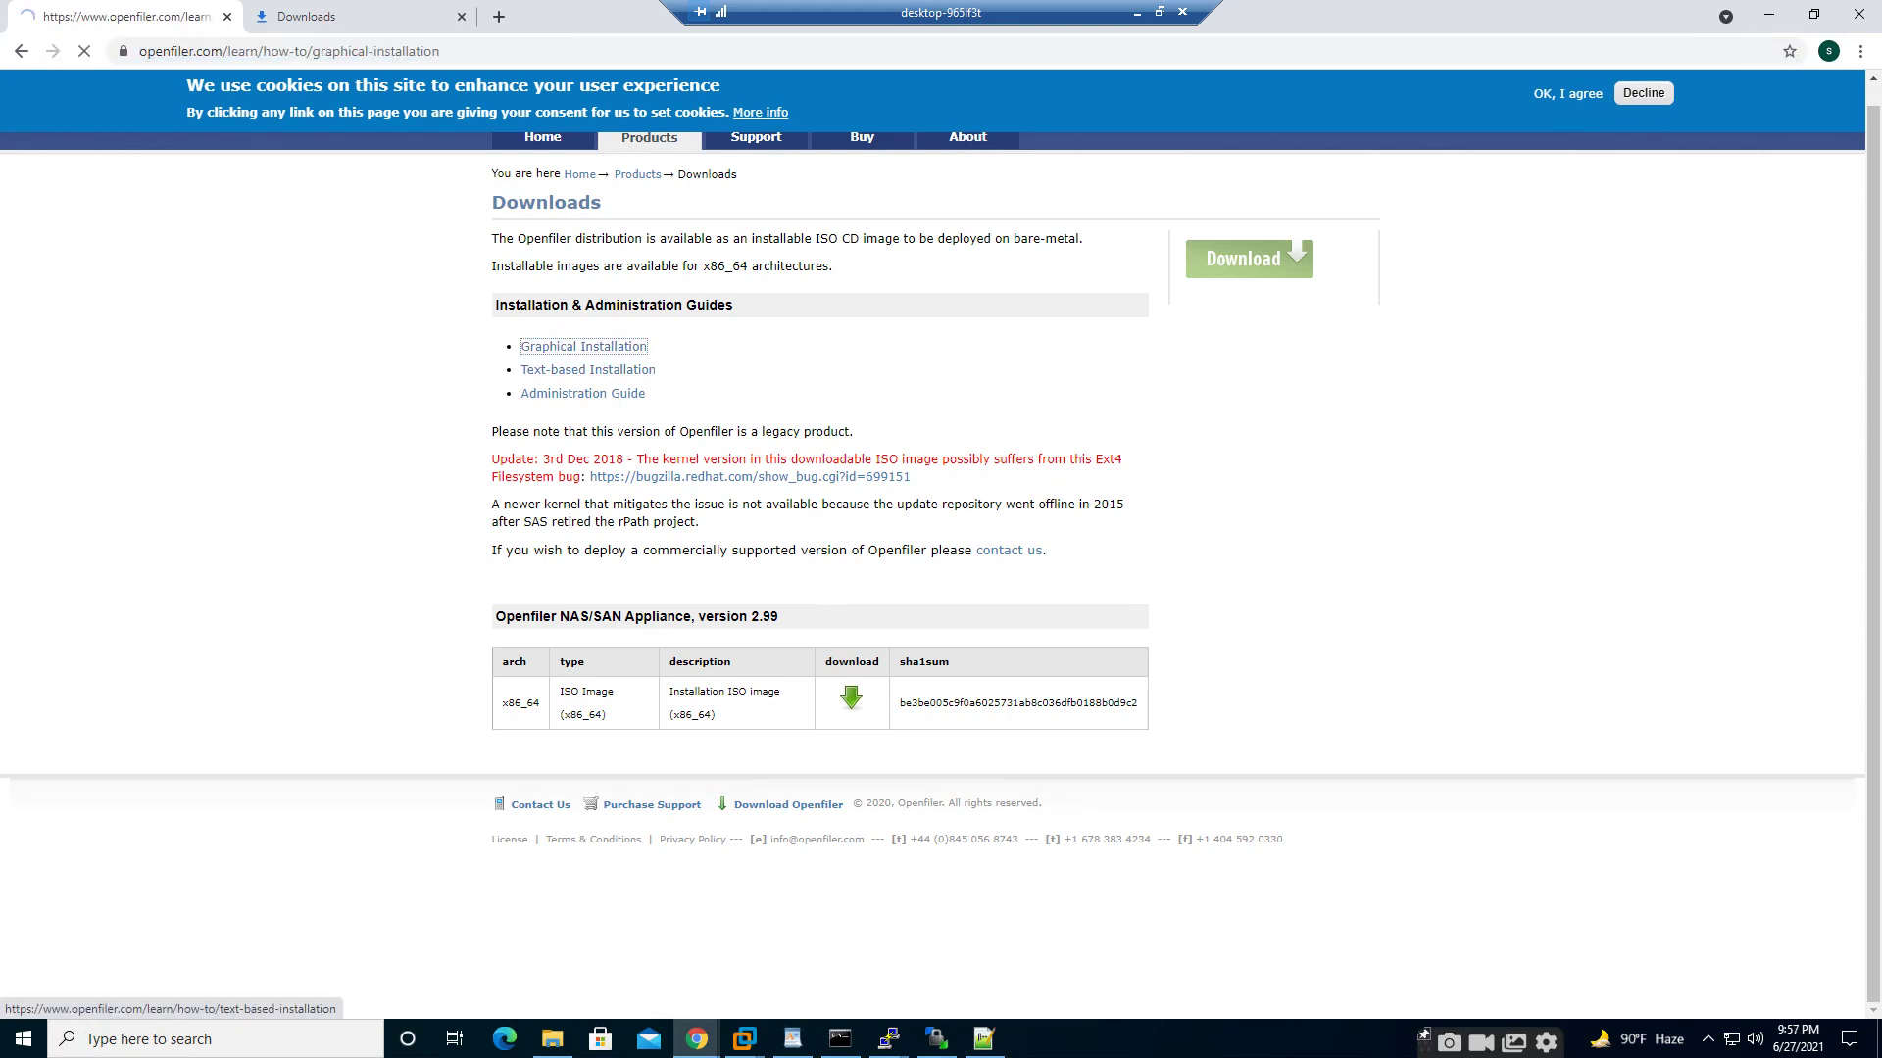
- Read through the installation guide down to the Congratulations section, then return to VMware Workstation
scroll(941, 588, "down", 20)
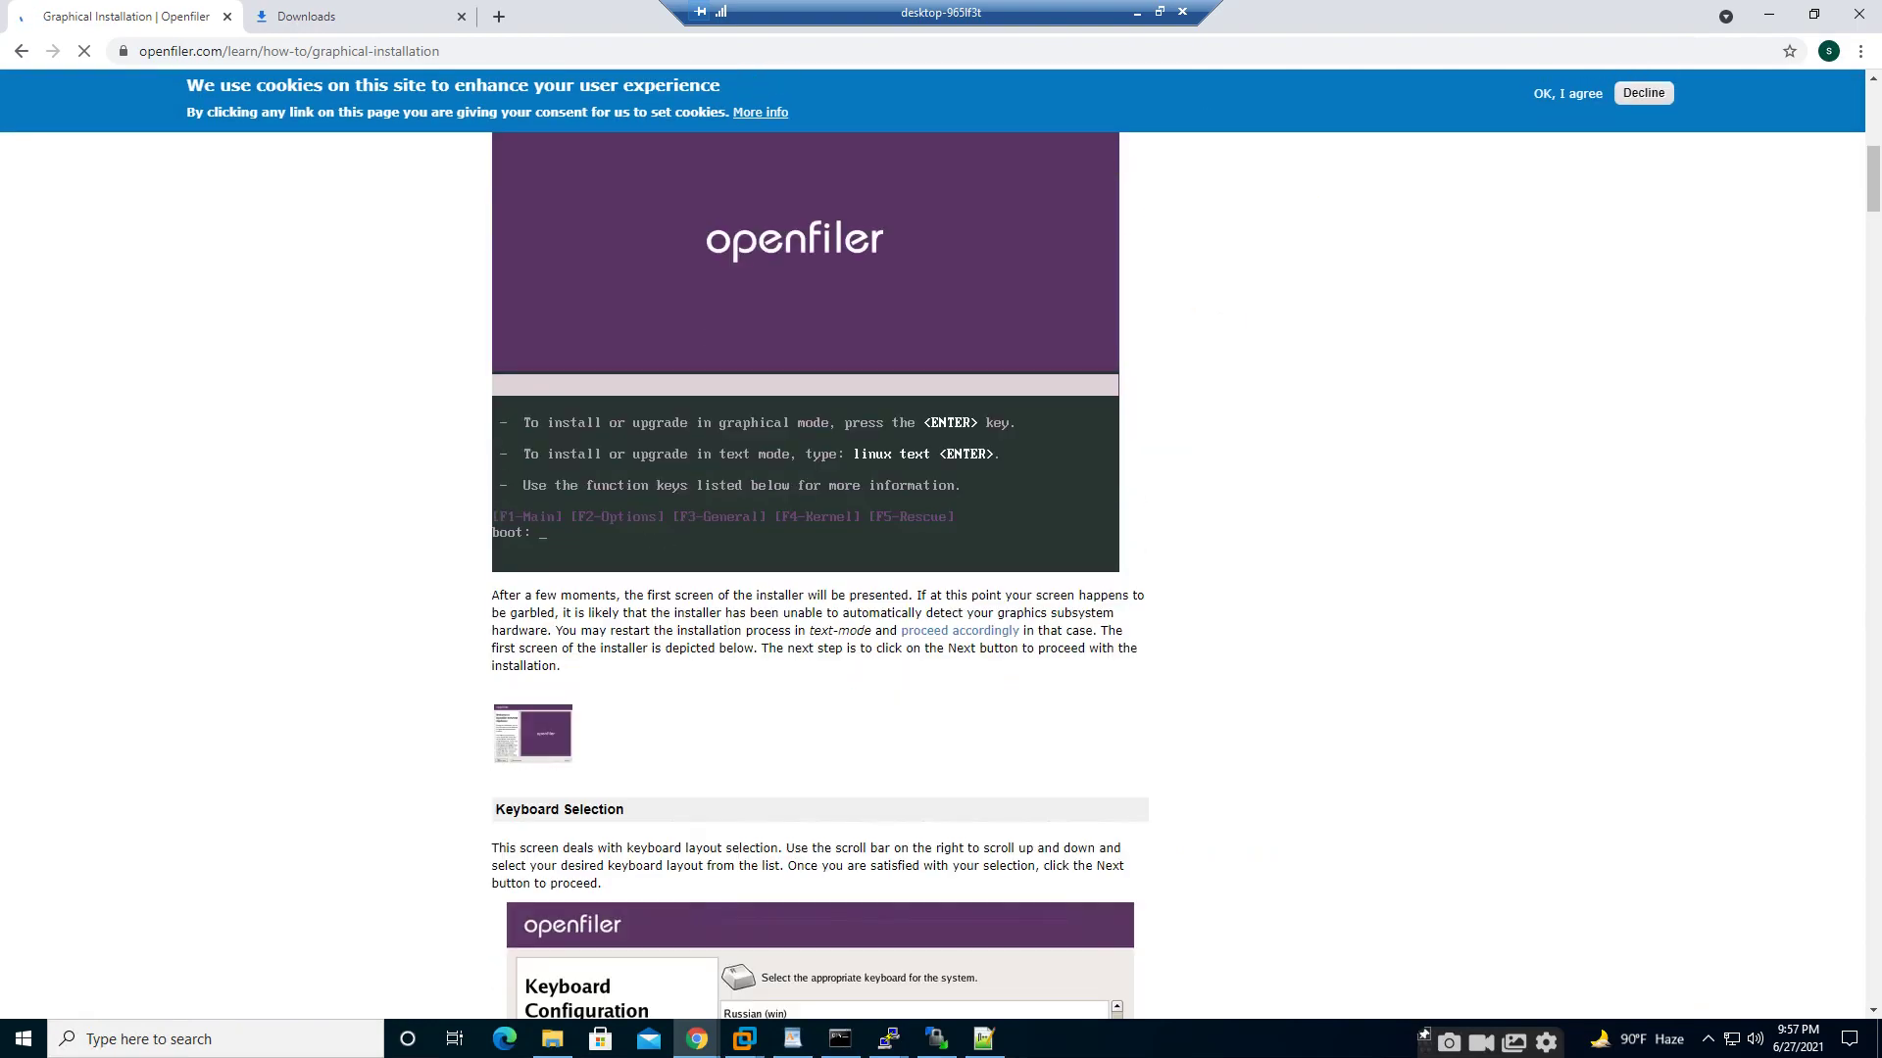
scroll(941, 588, "down", 15)
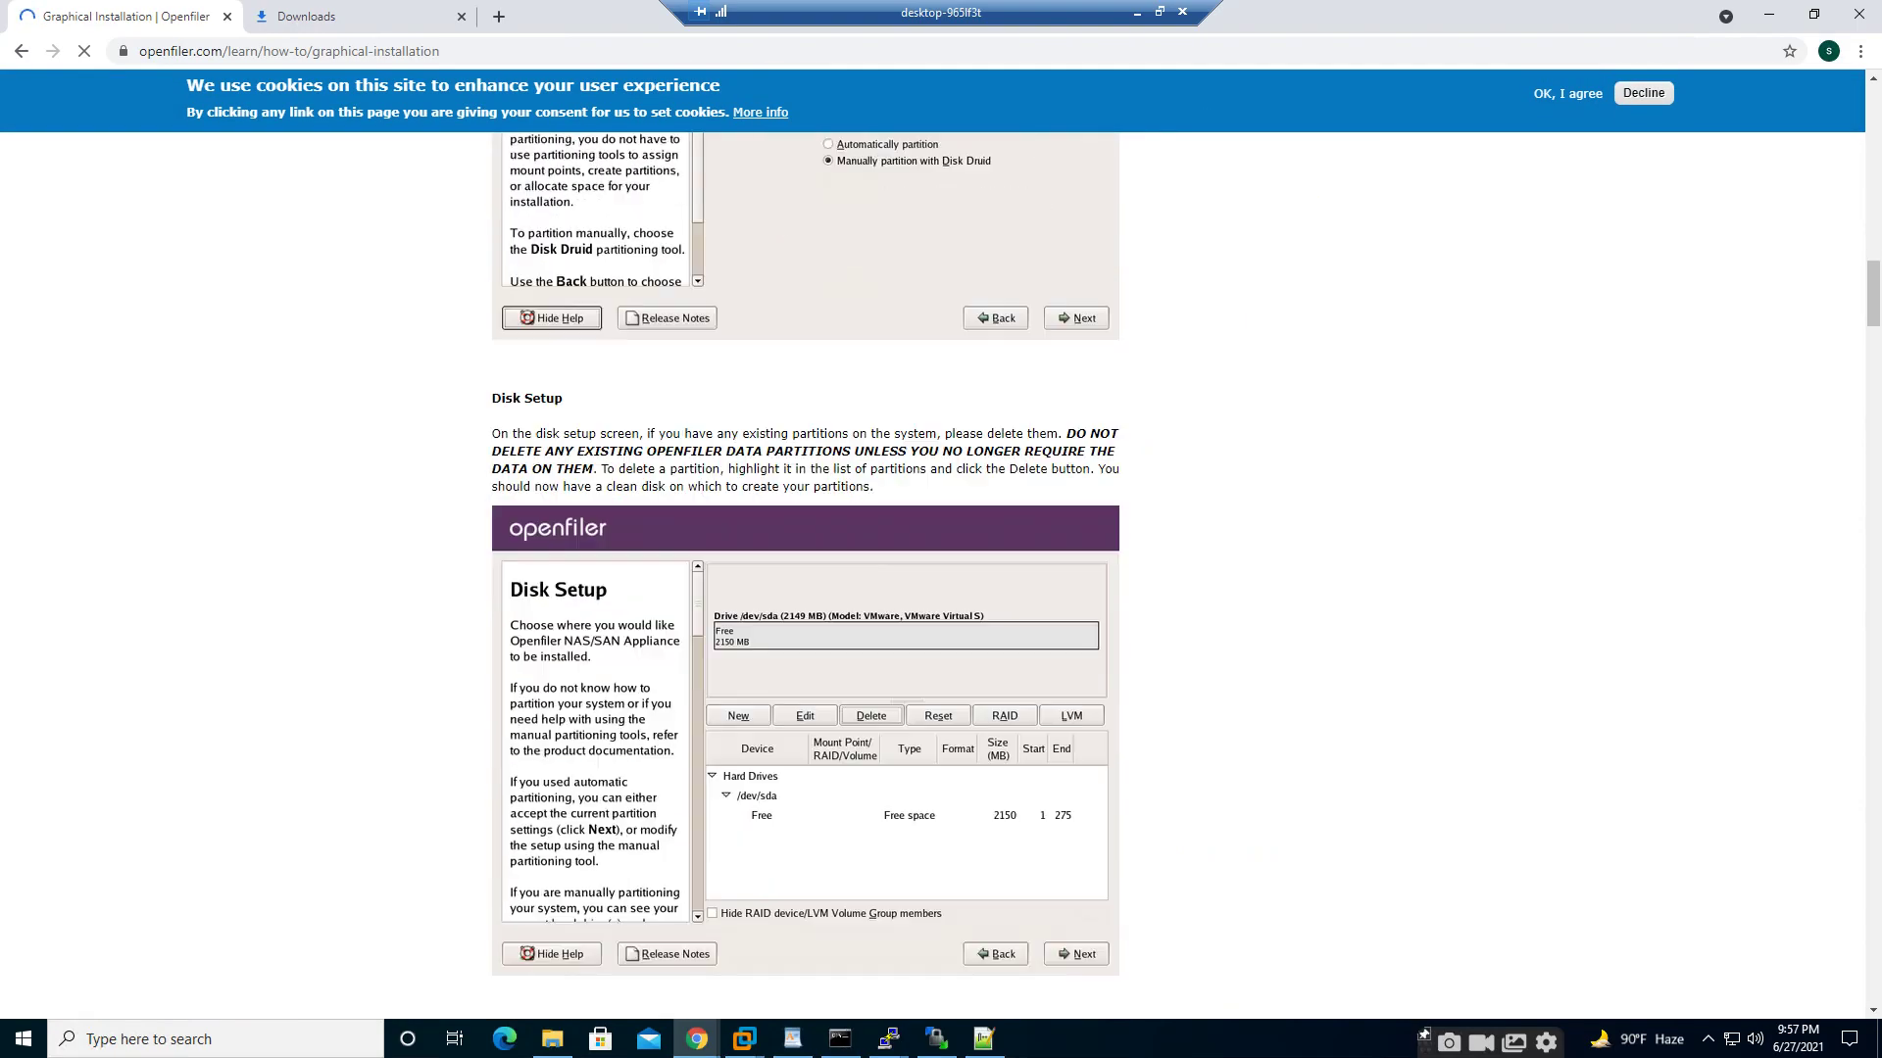
scroll(809, 588, "down", 15)
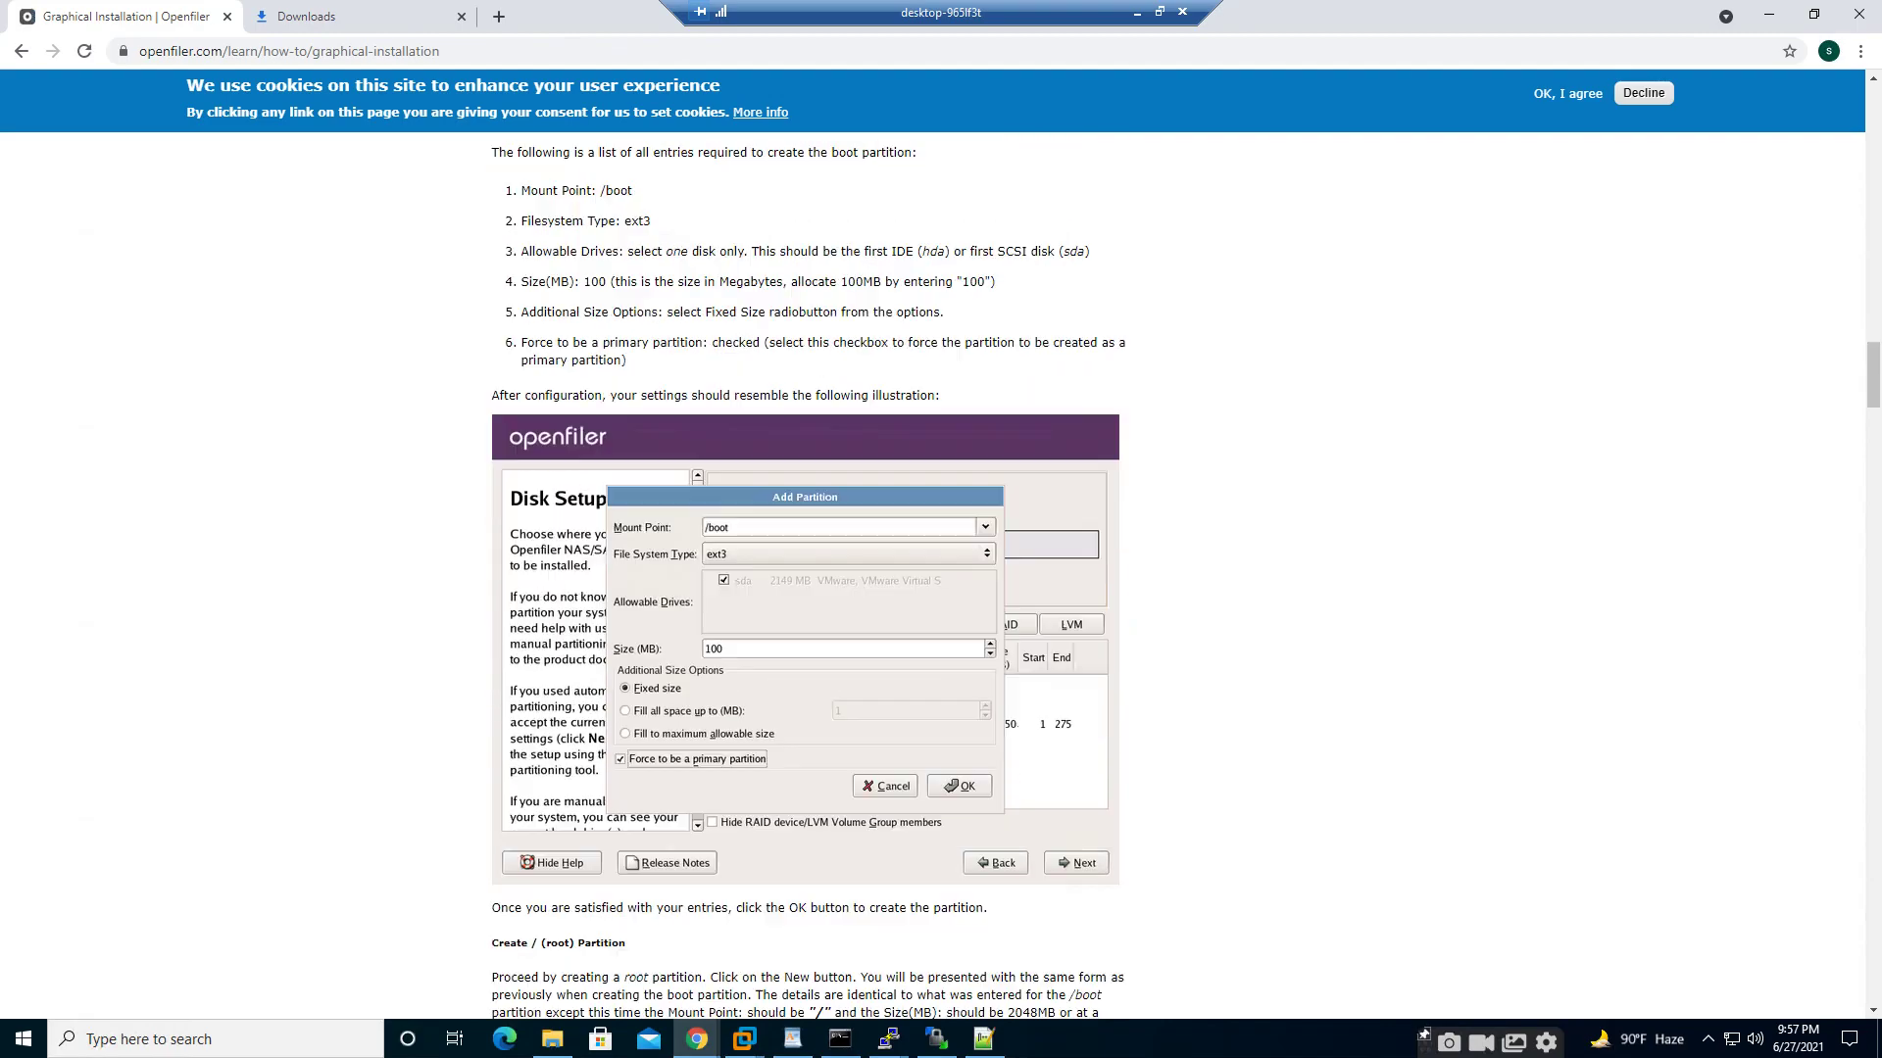
scroll(818, 588, "down", 7)
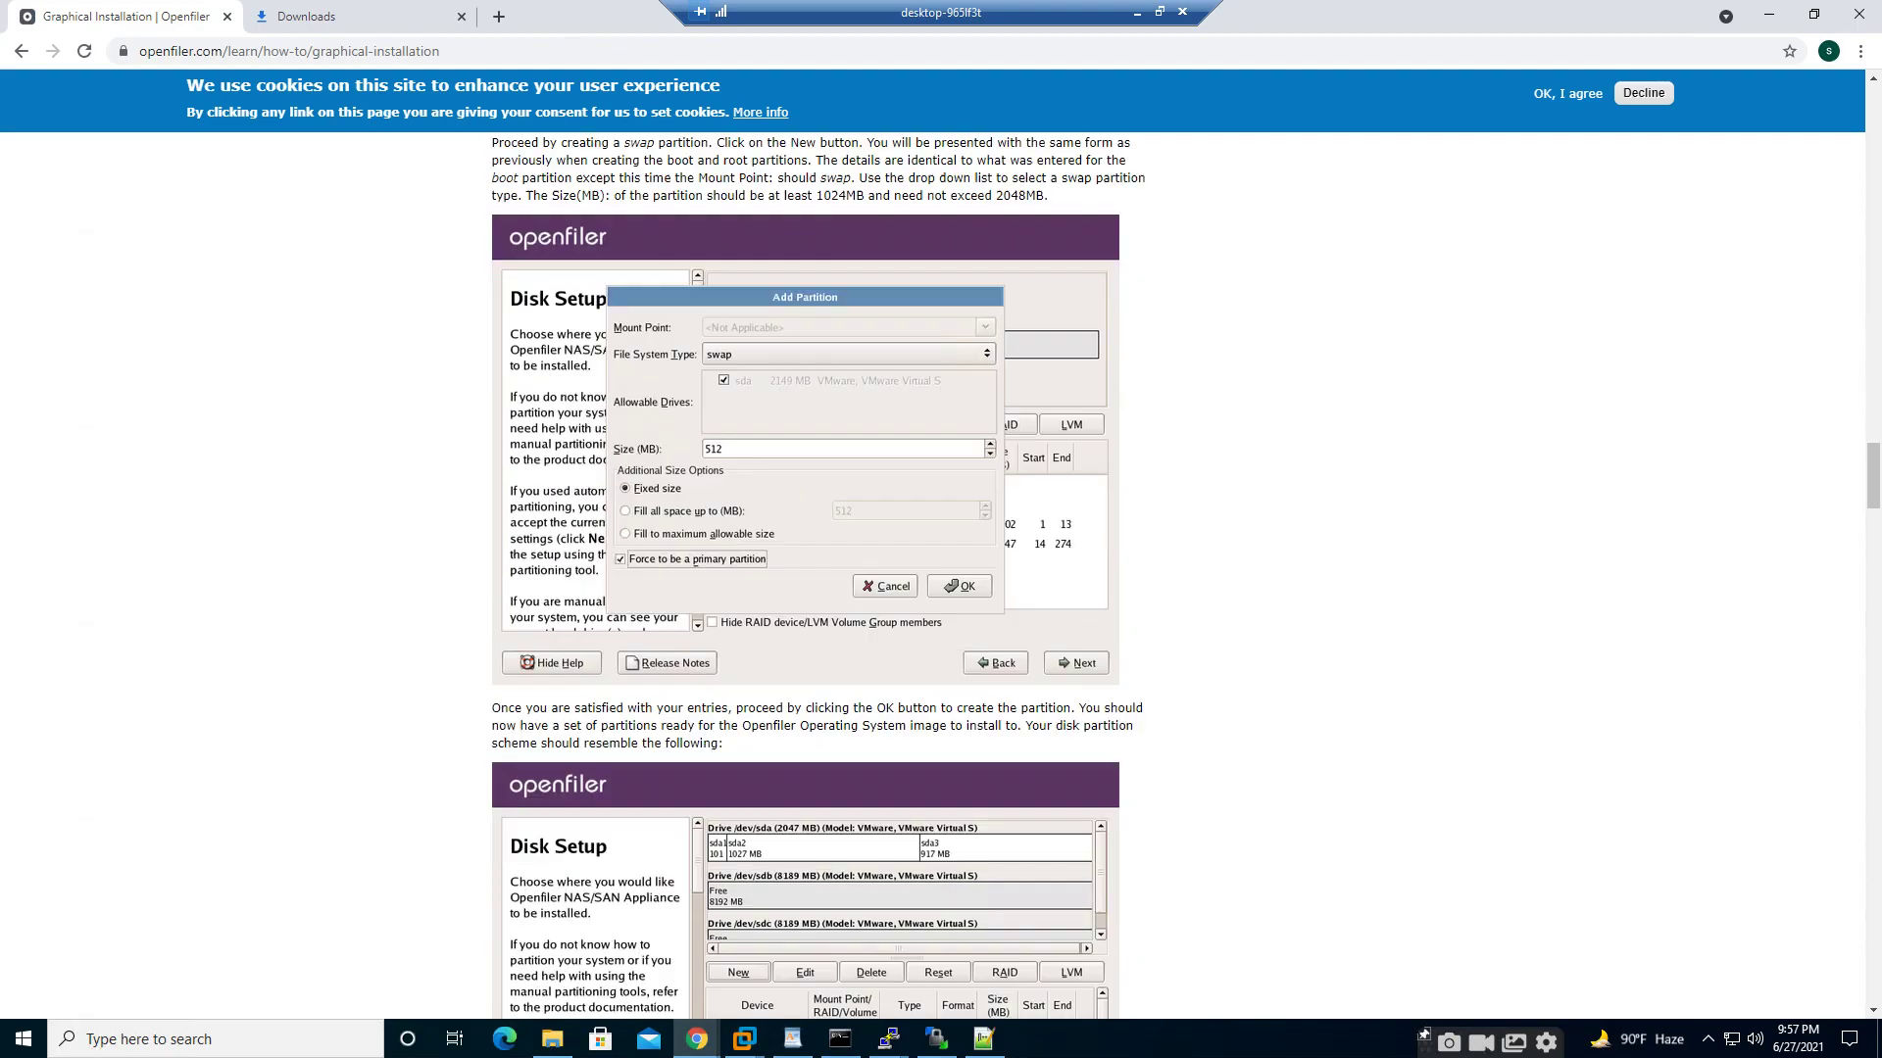
scroll(819, 588, "down", 13)
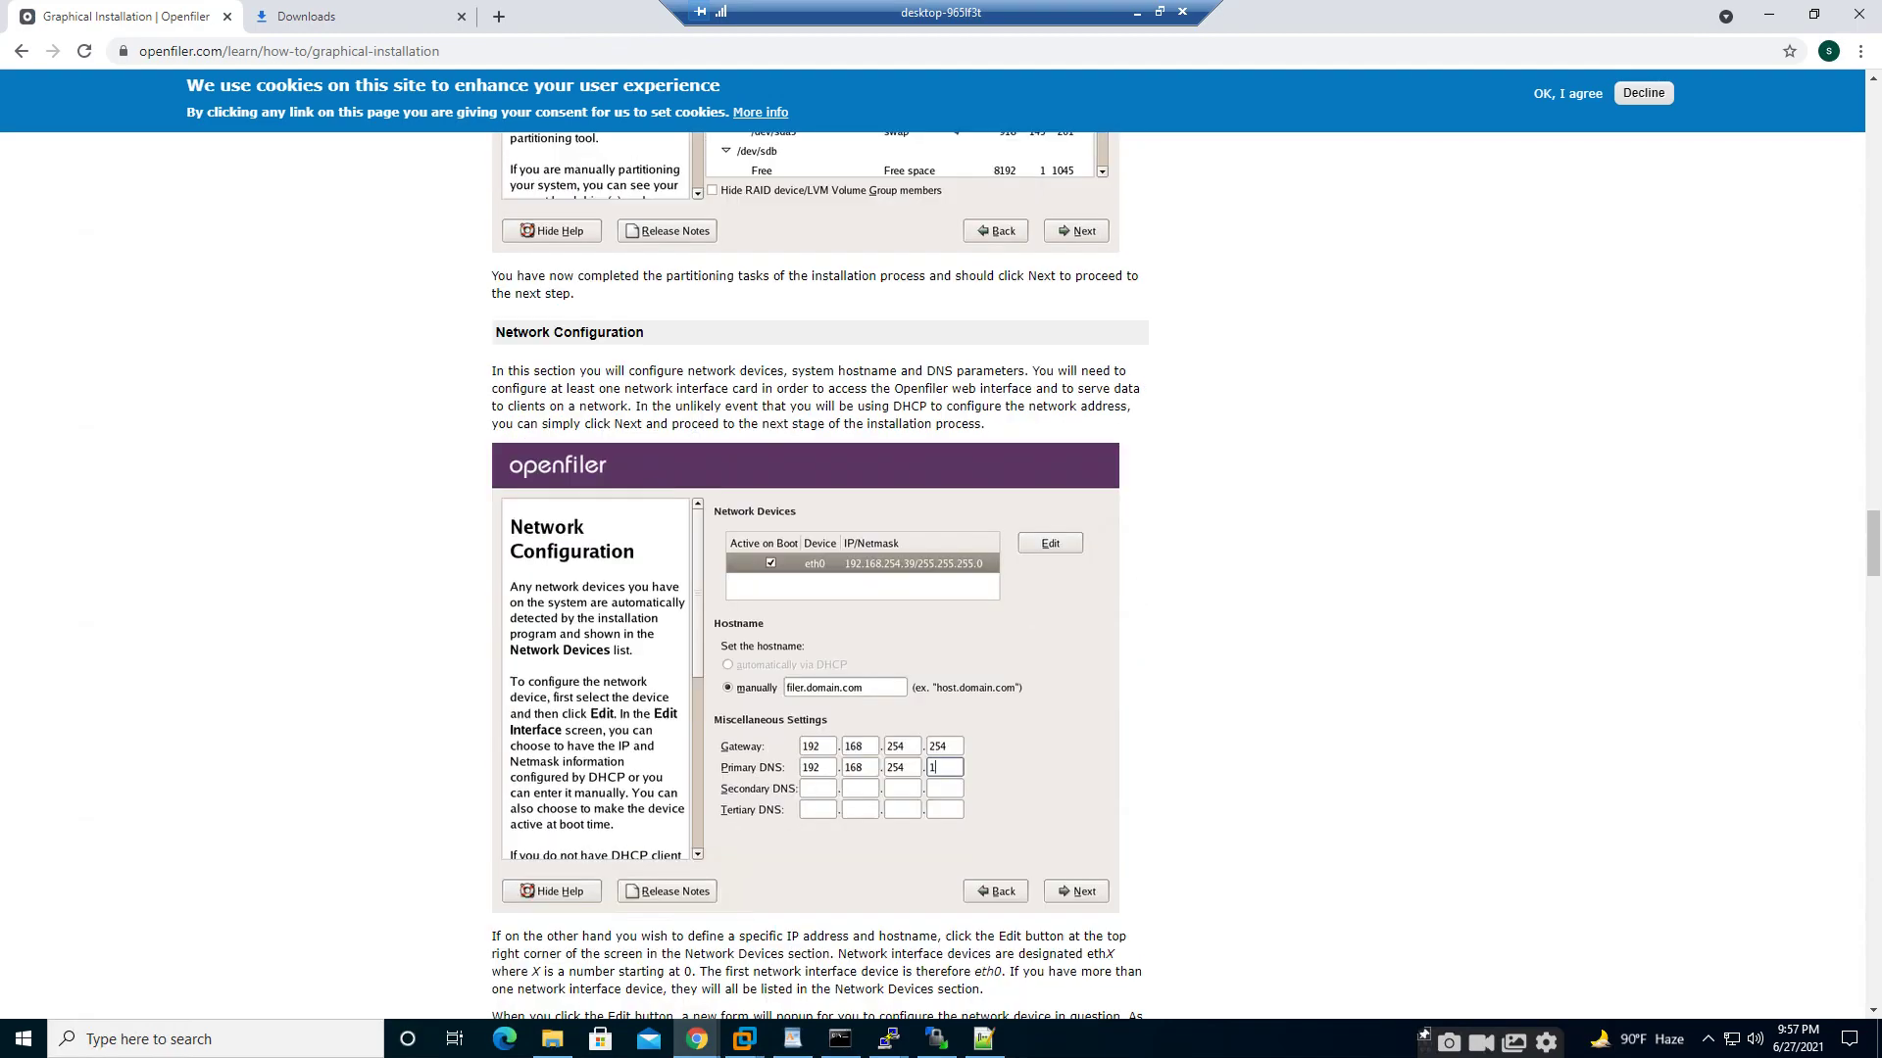
scroll(818, 588, "down", 4)
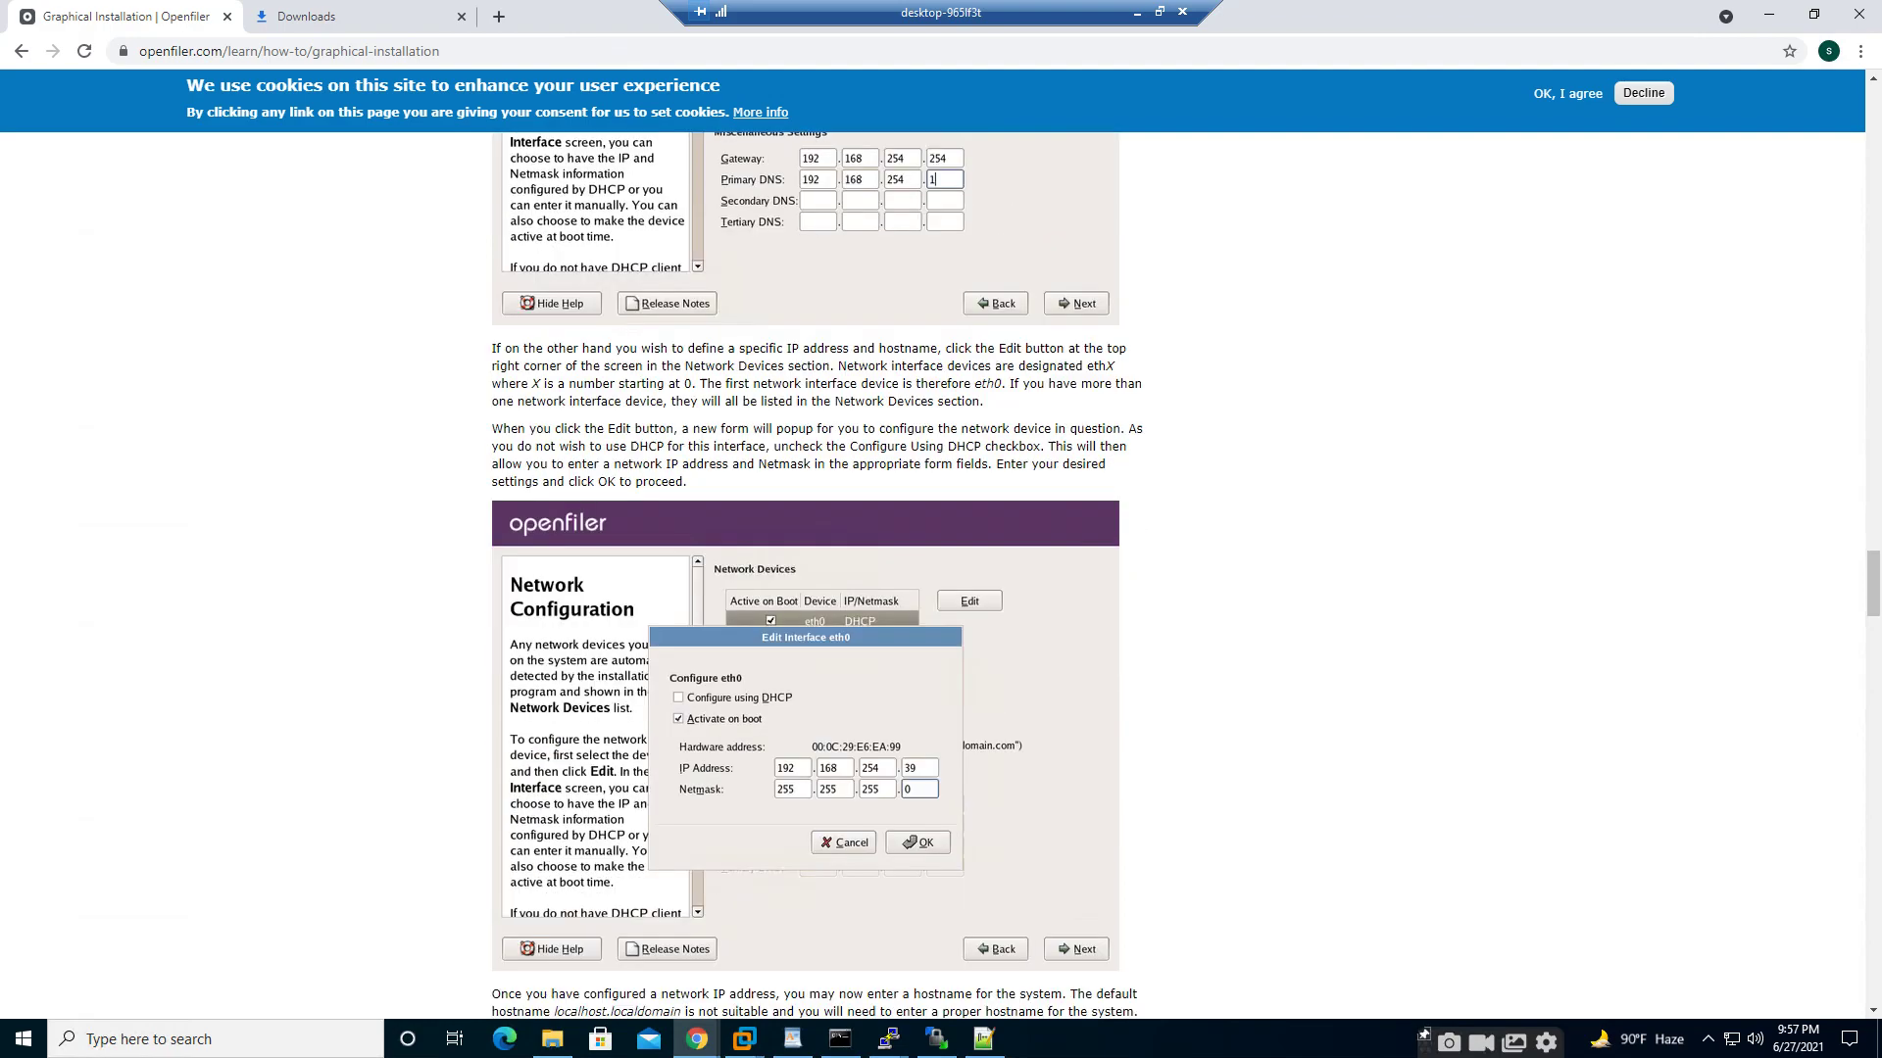
scroll(818, 588, "down", 10)
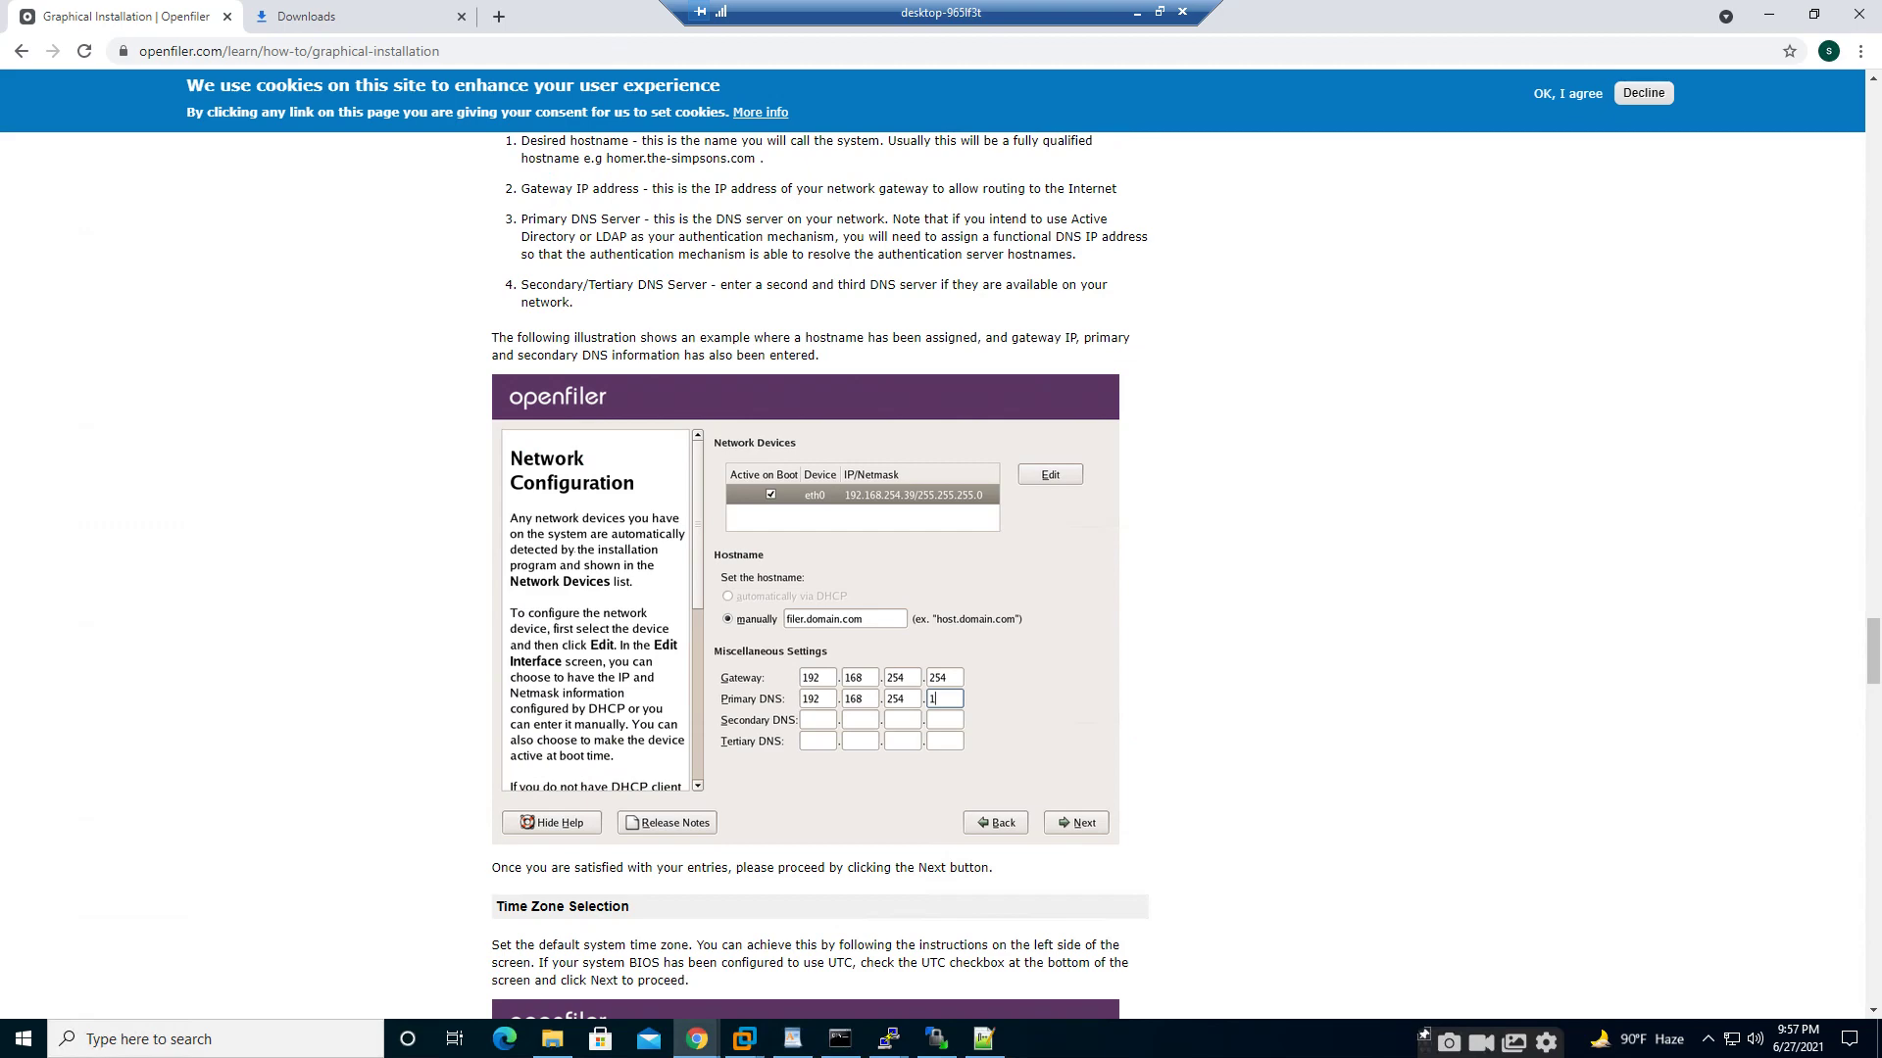
scroll(819, 588, "down", 14)
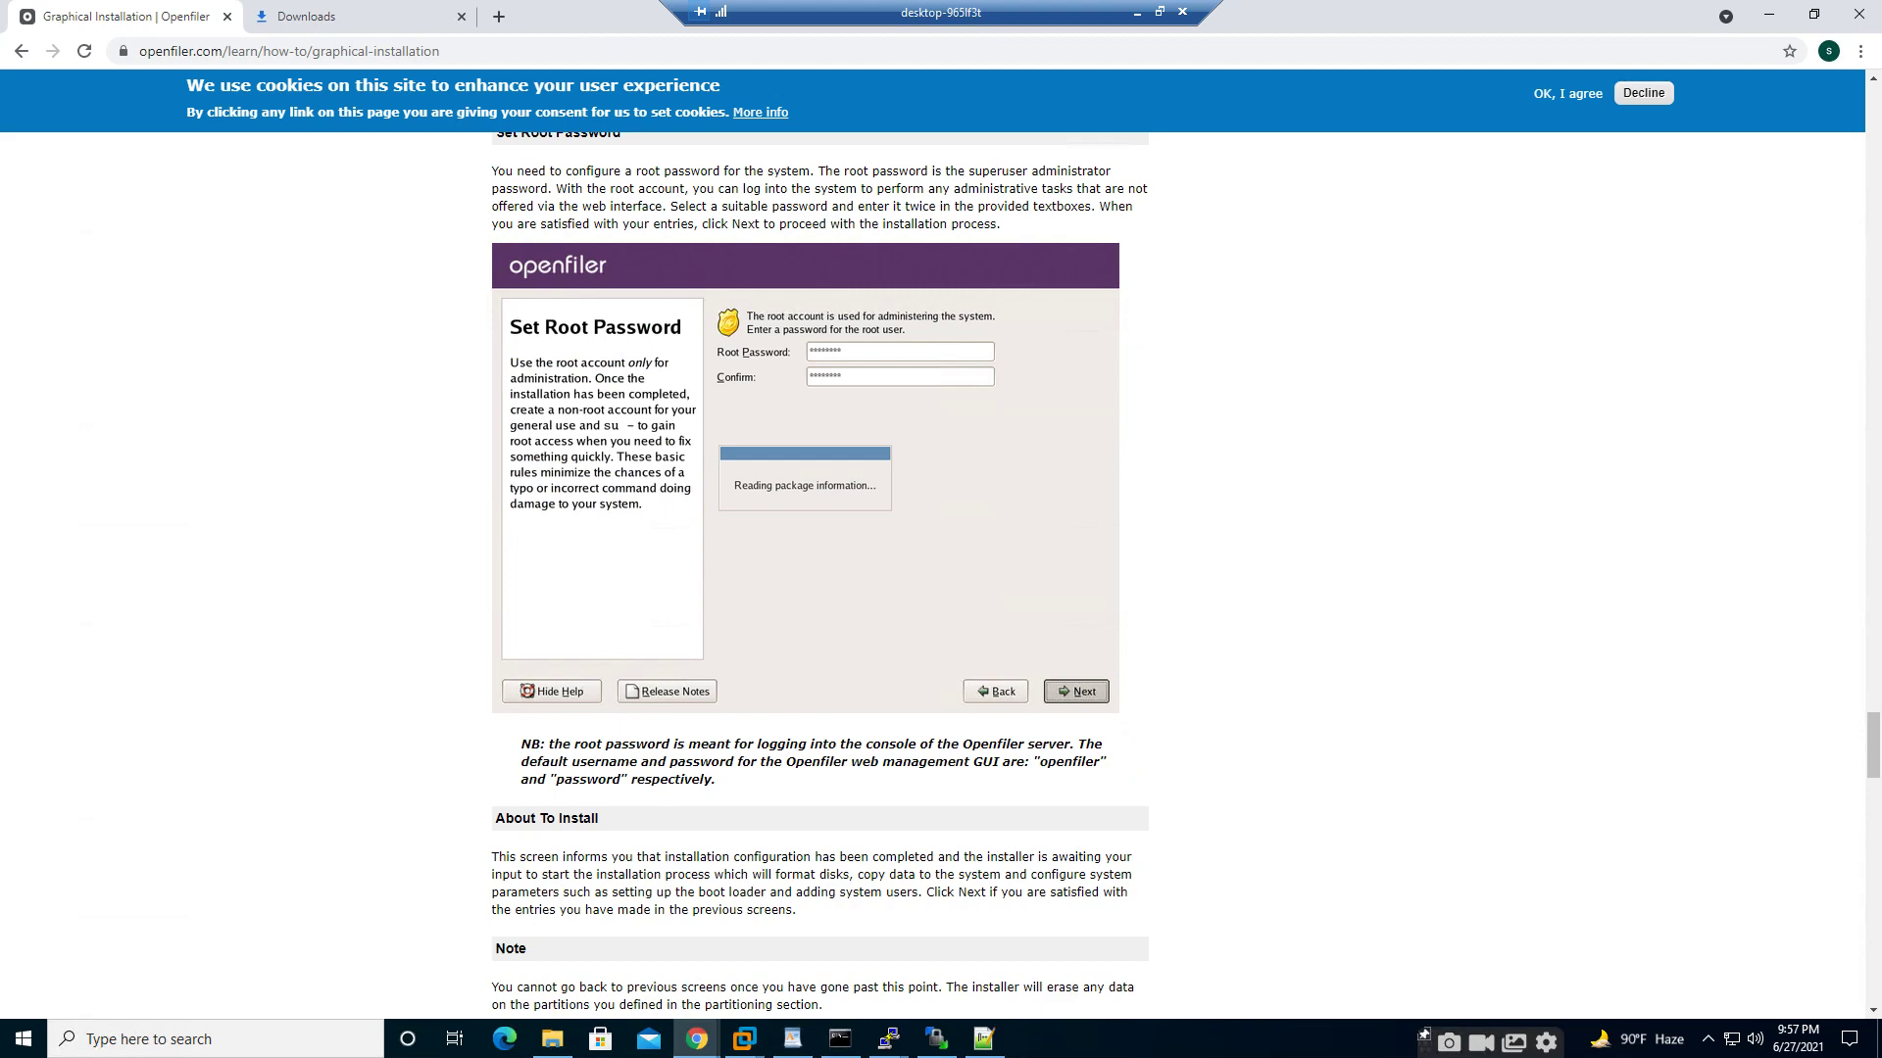
scroll(818, 588, "down", 11)
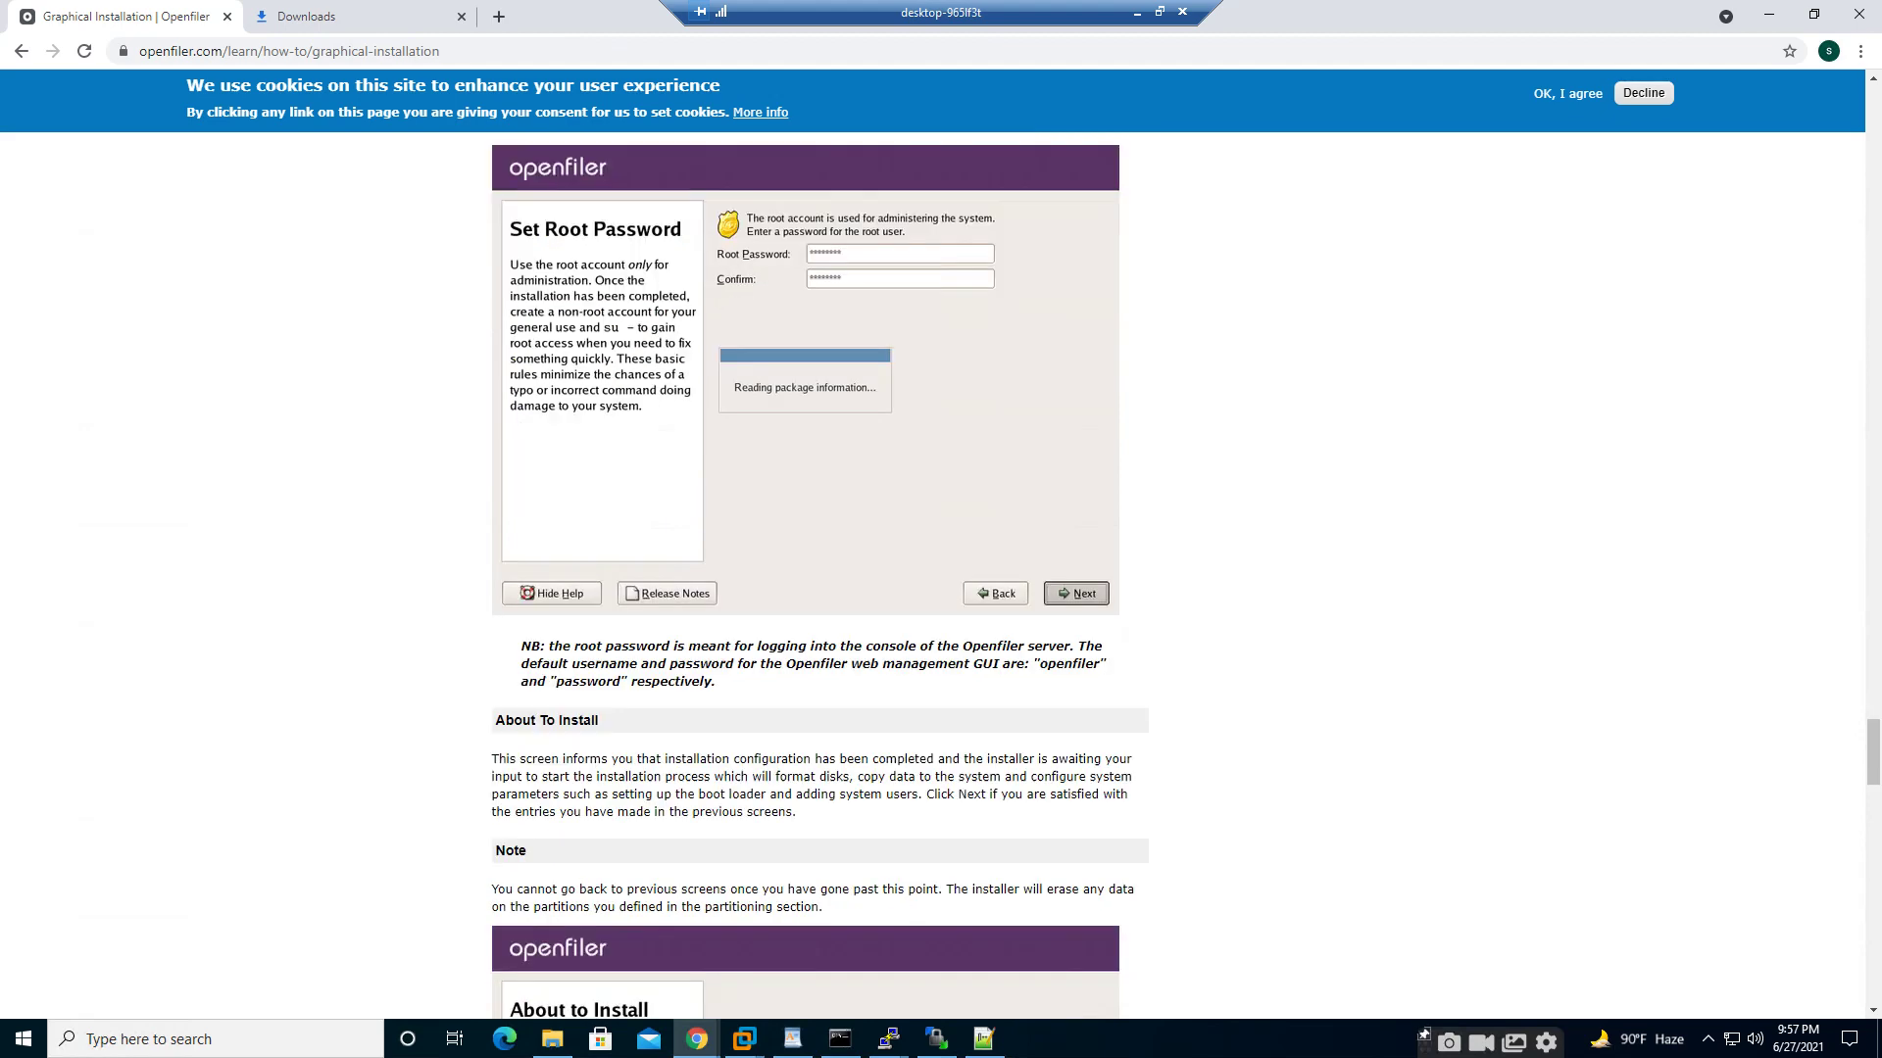
scroll(819, 588, "down", 14)
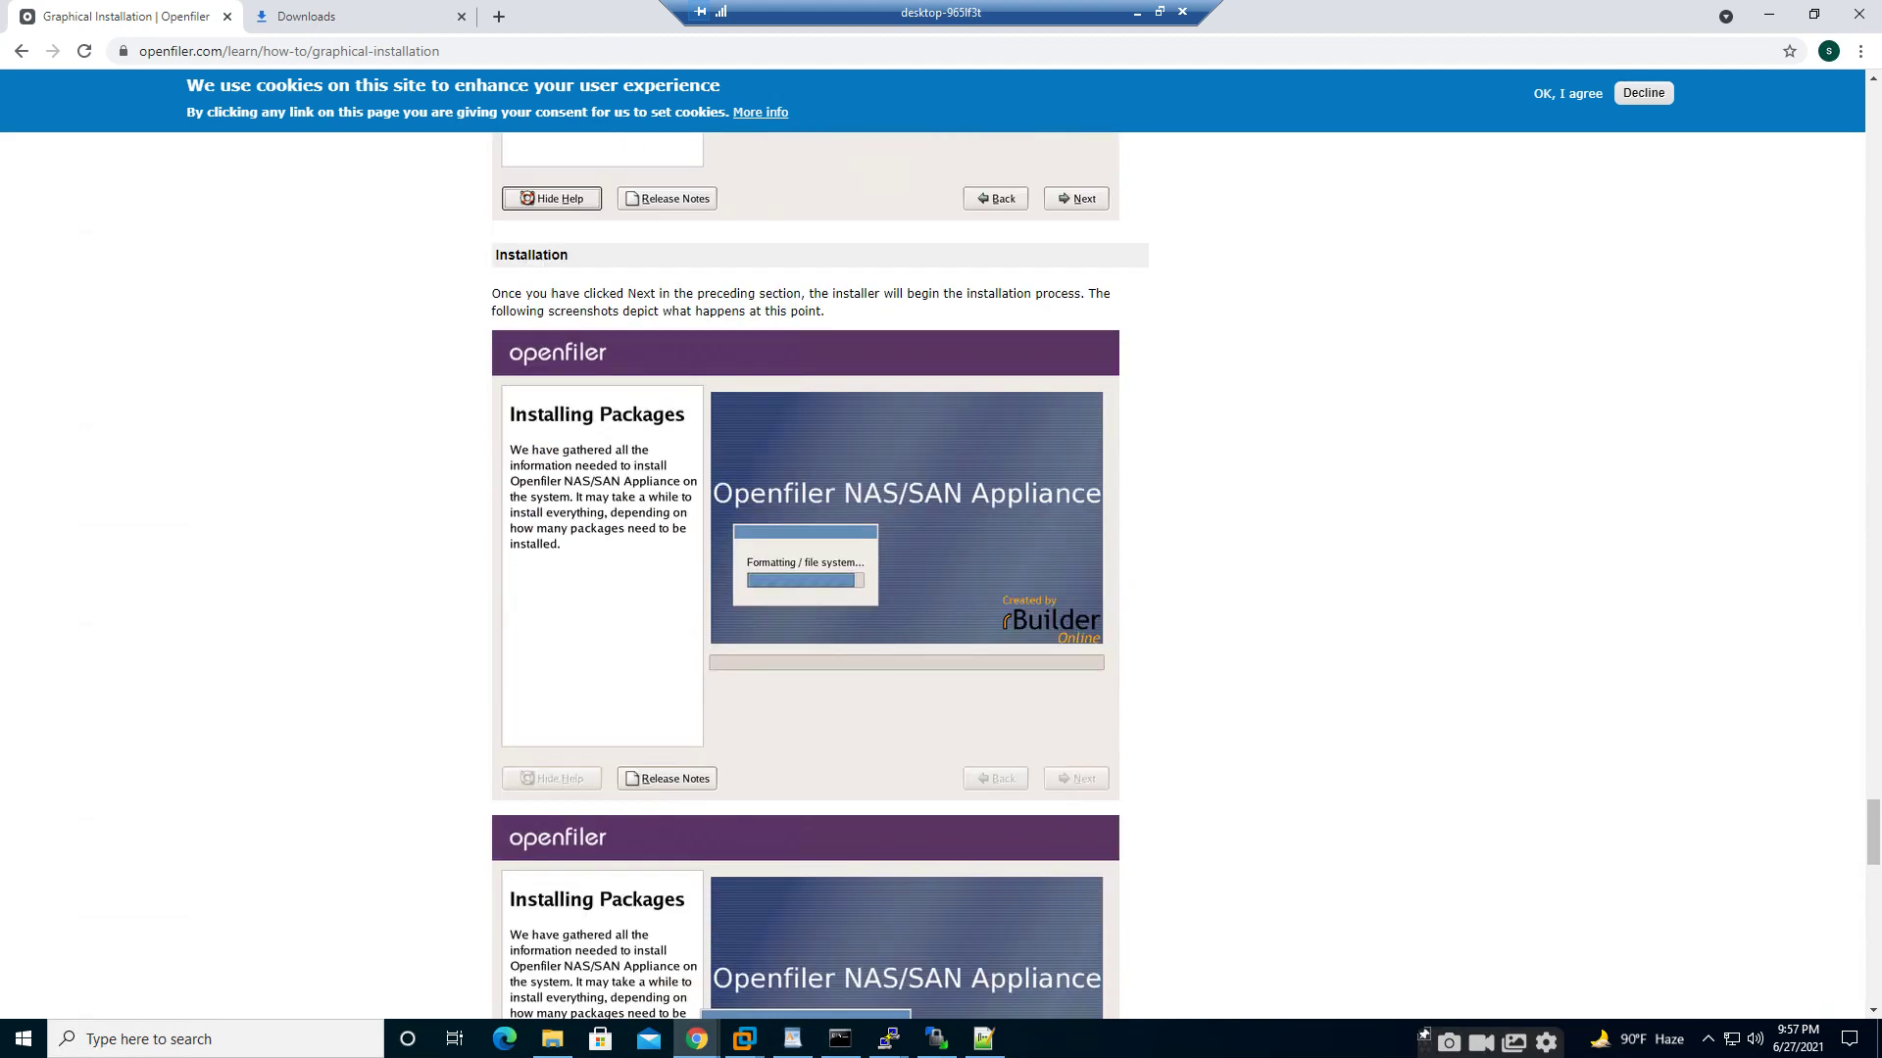
scroll(819, 588, "down", 8)
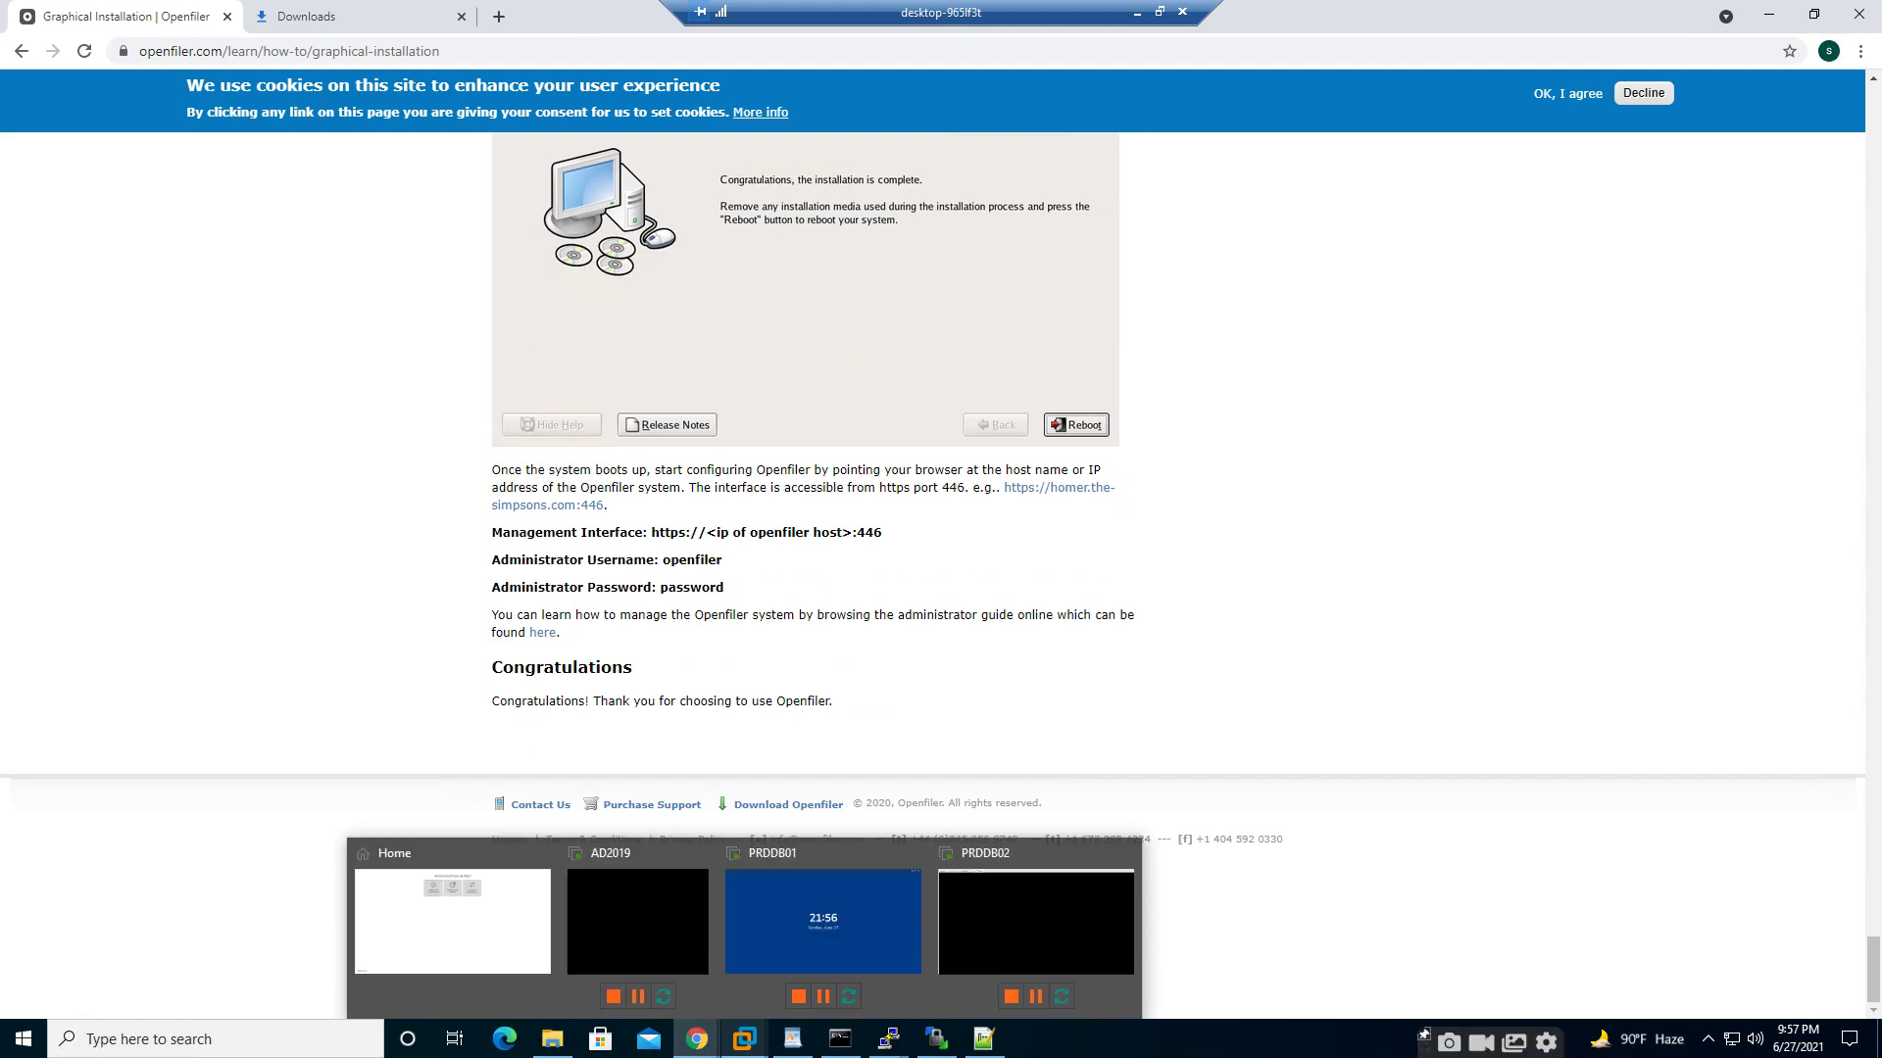
left_click(744, 1039)
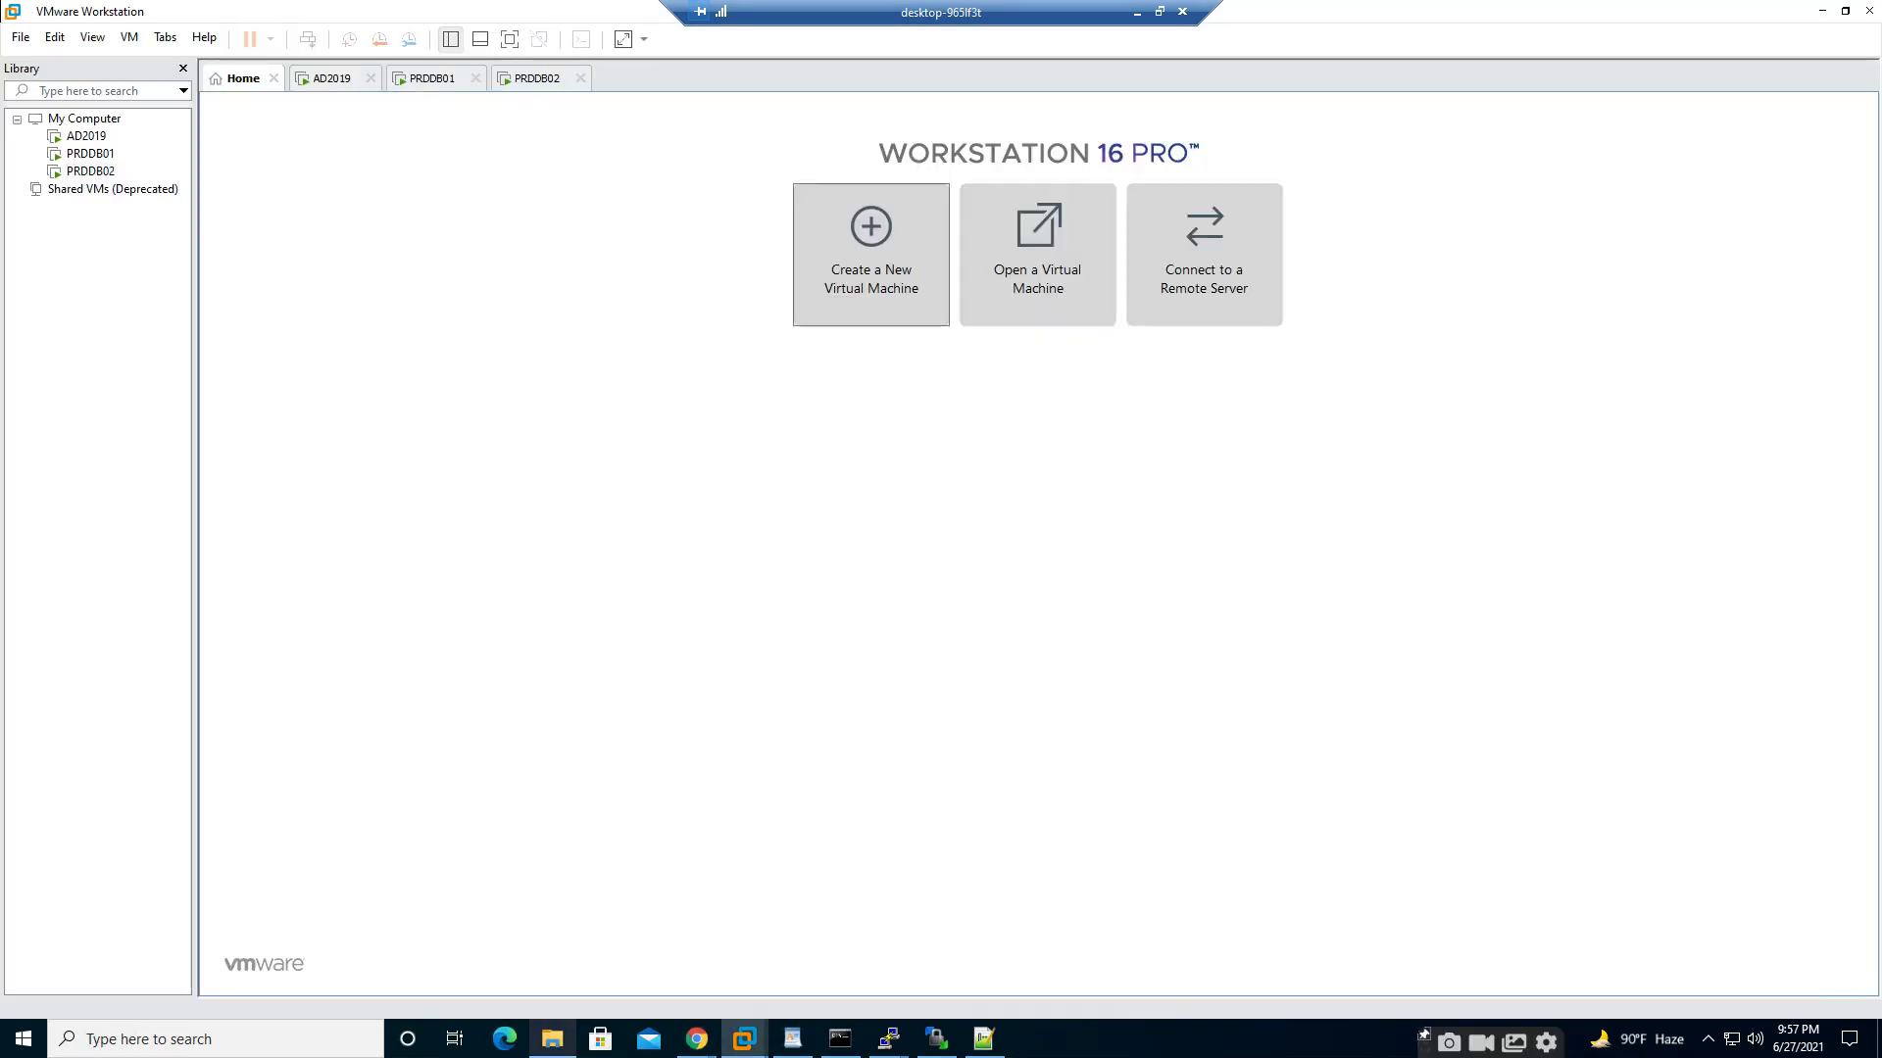
- In File Explorer, check New Volume (D:) and then open Local Disk (E:)
left_click(553, 1039)
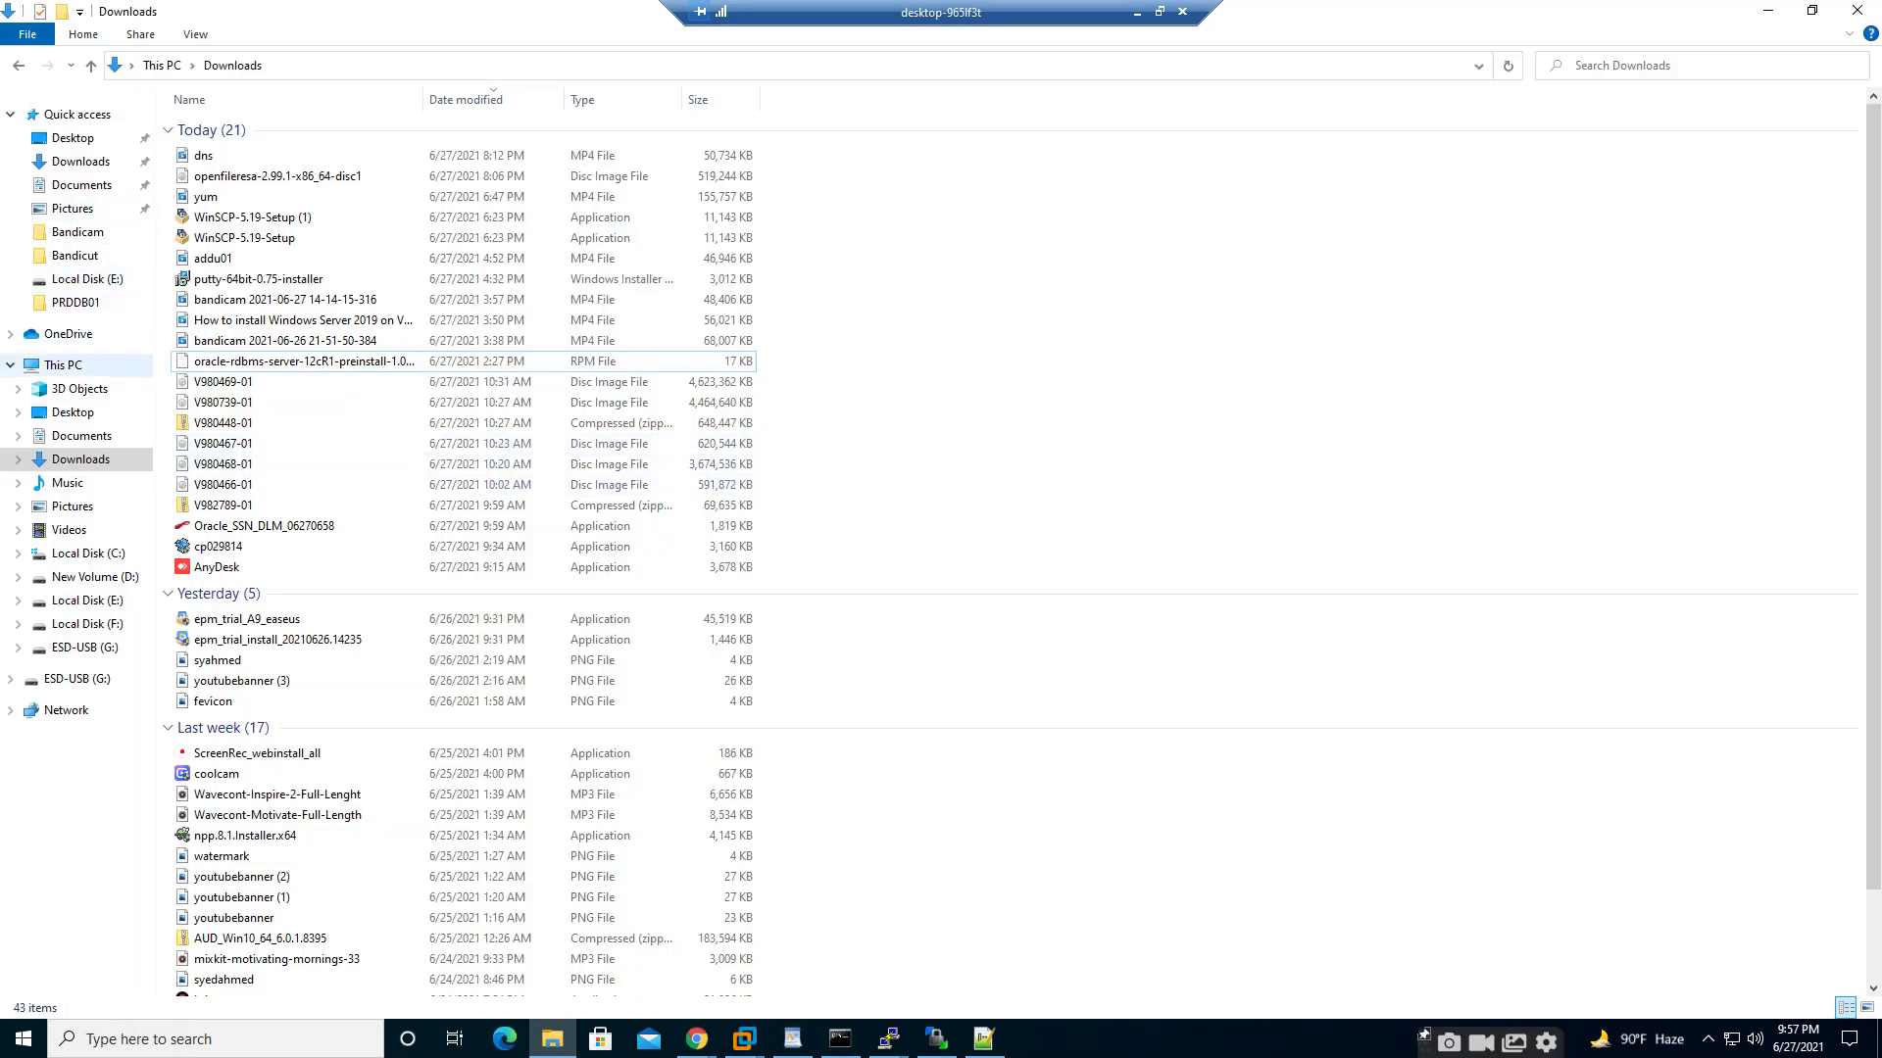
left_click(63, 365)
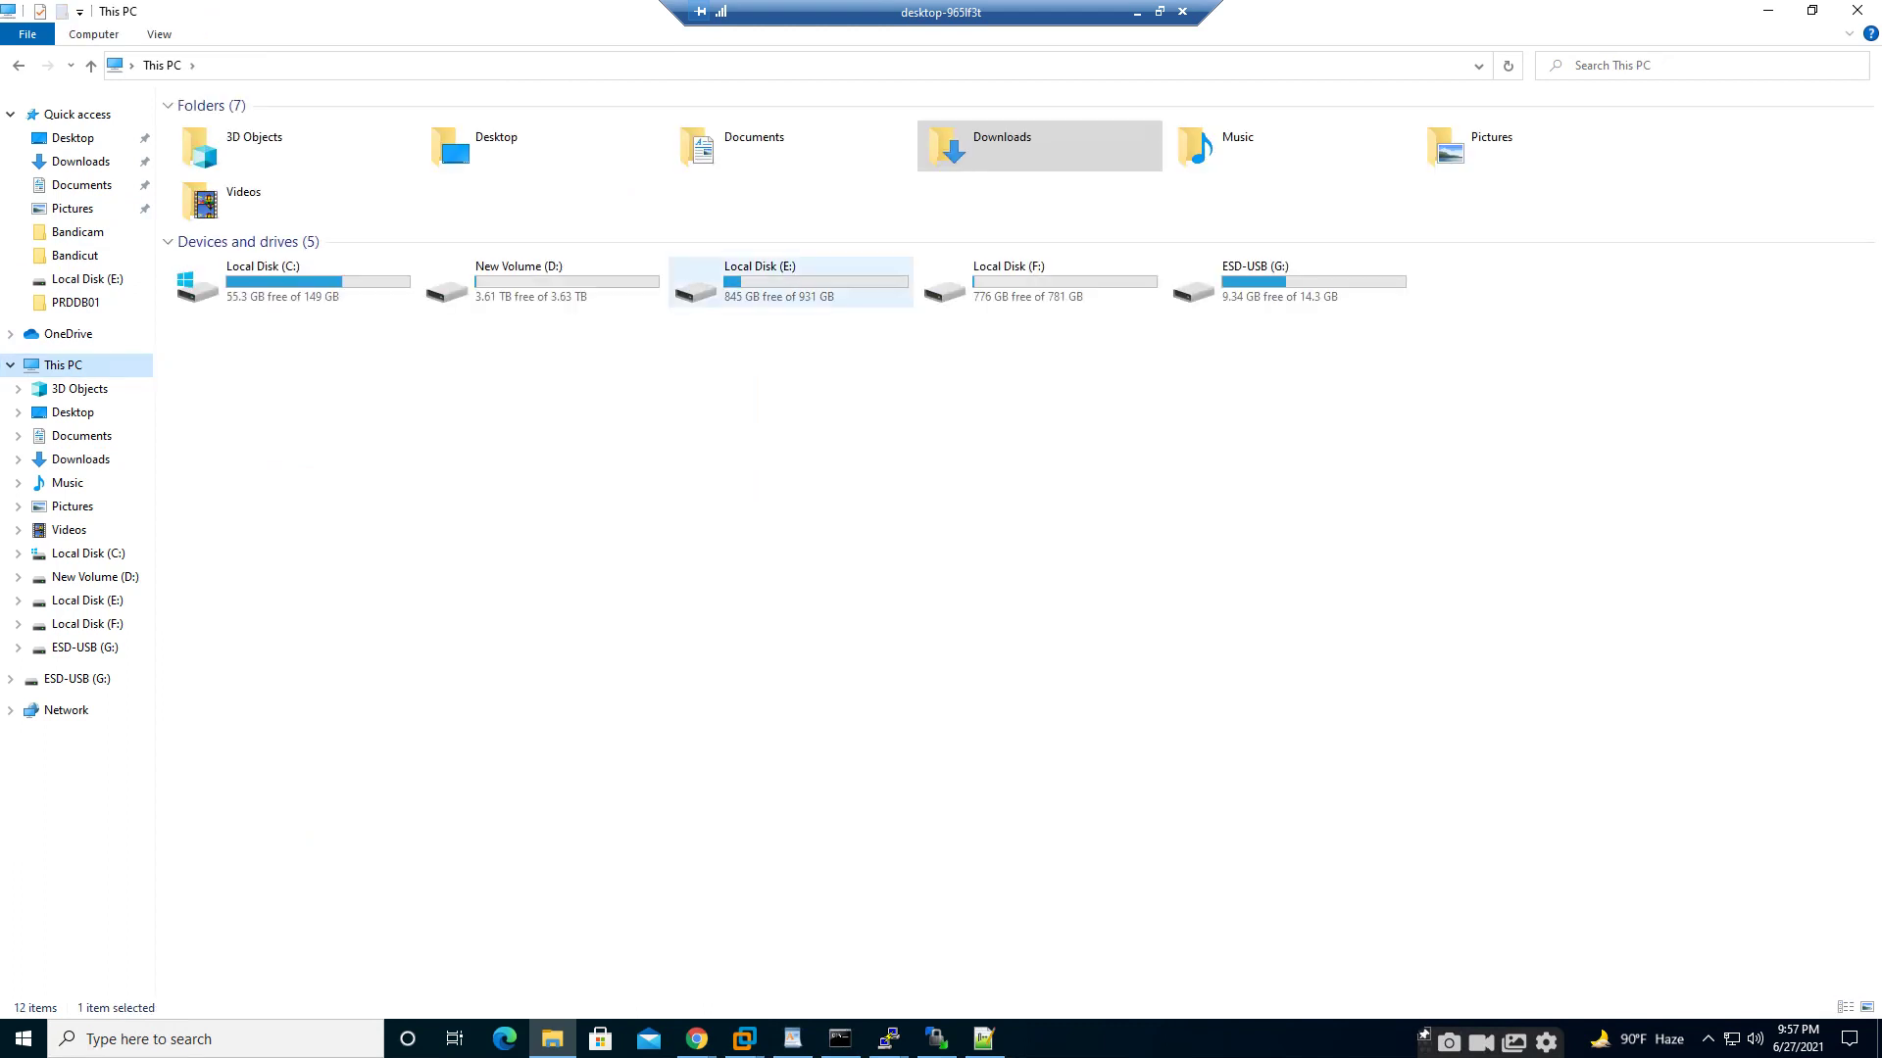
double_click(542, 284)
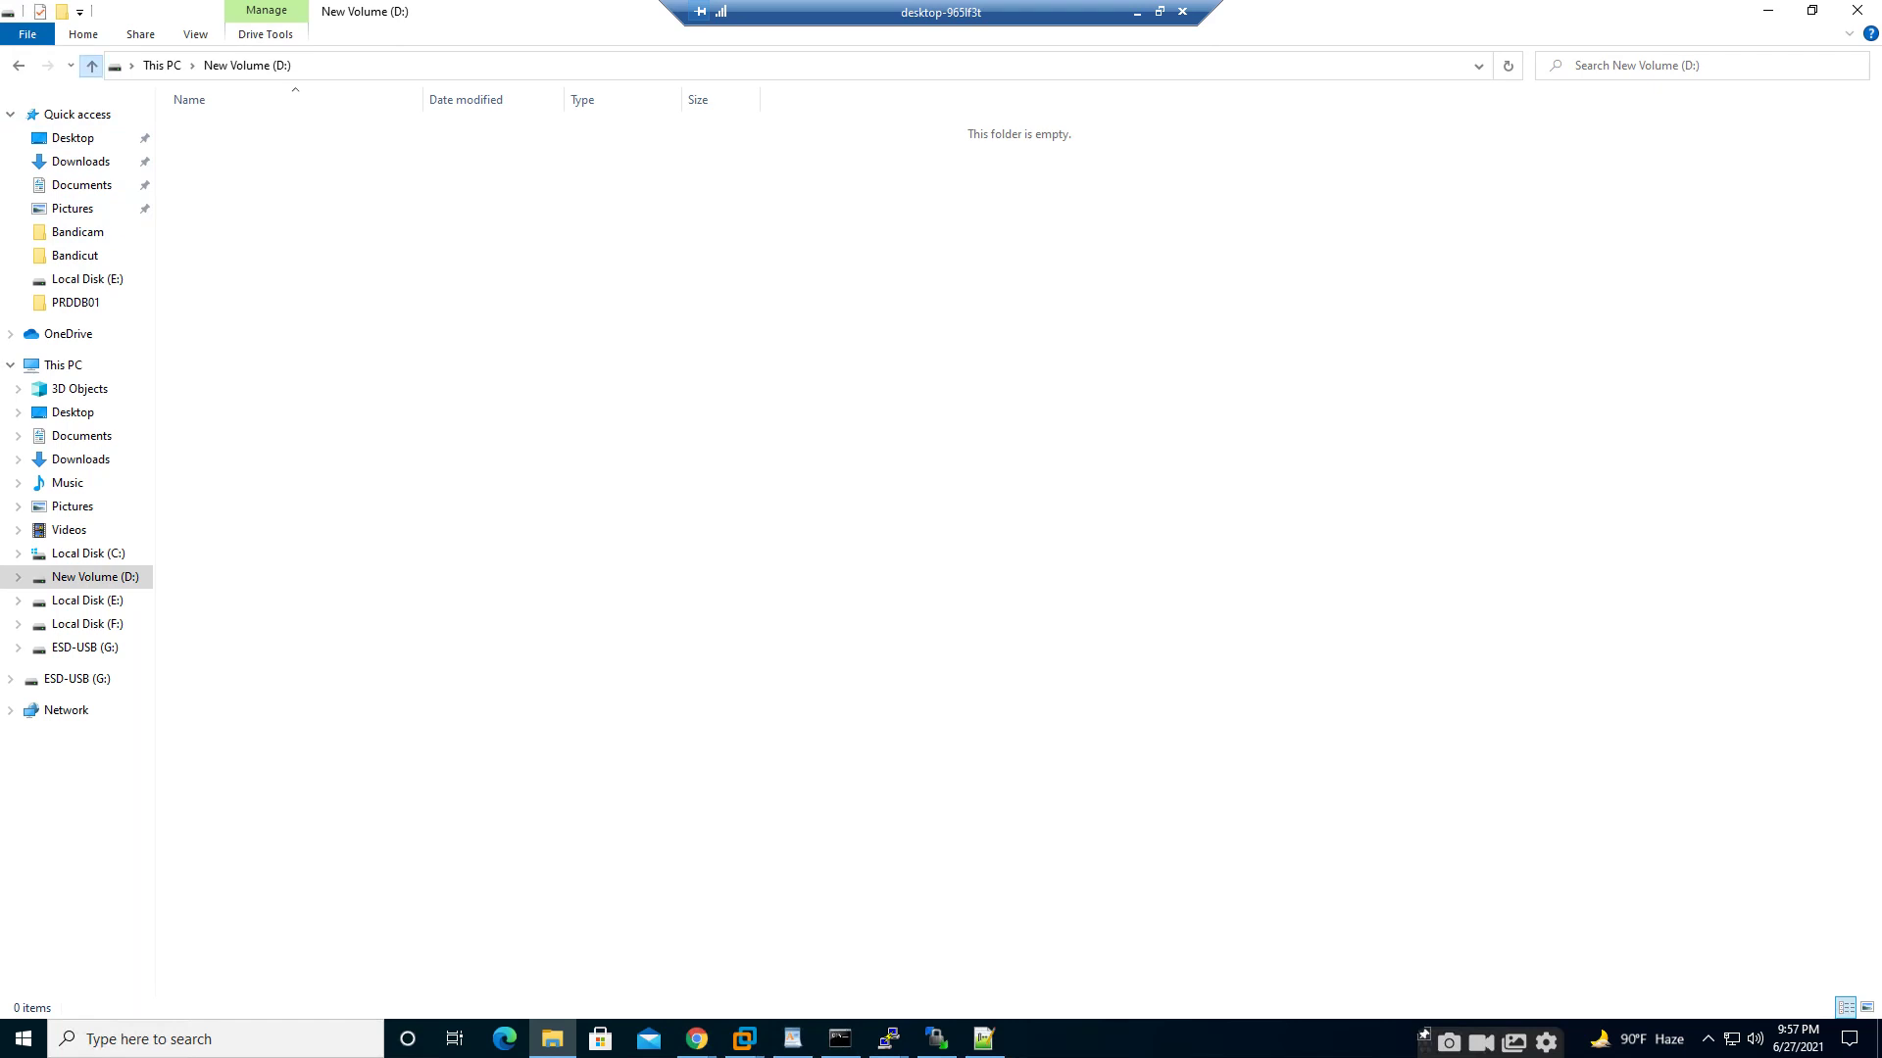
left_click(91, 65)
double_click(789, 282)
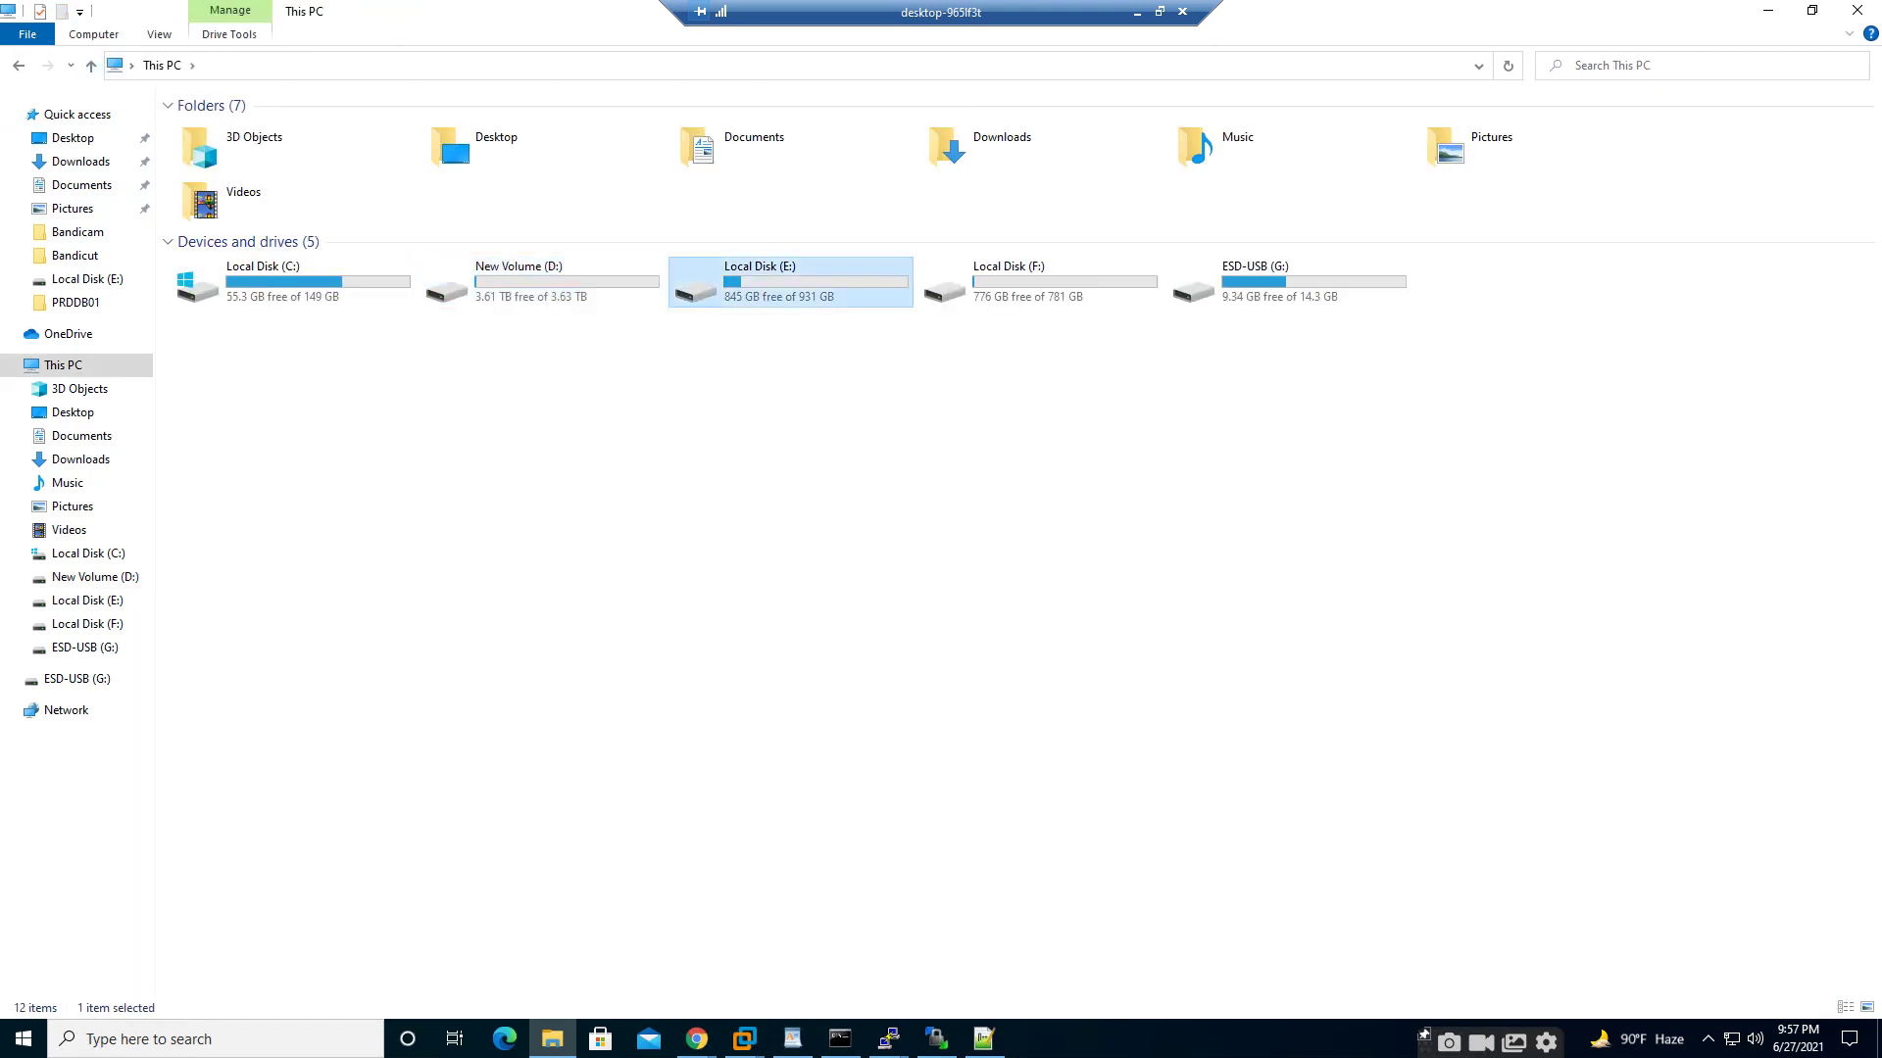
- Create a new folder named SAN on Local Disk (E:), then return to VMware Workstation
right_click(252, 469)
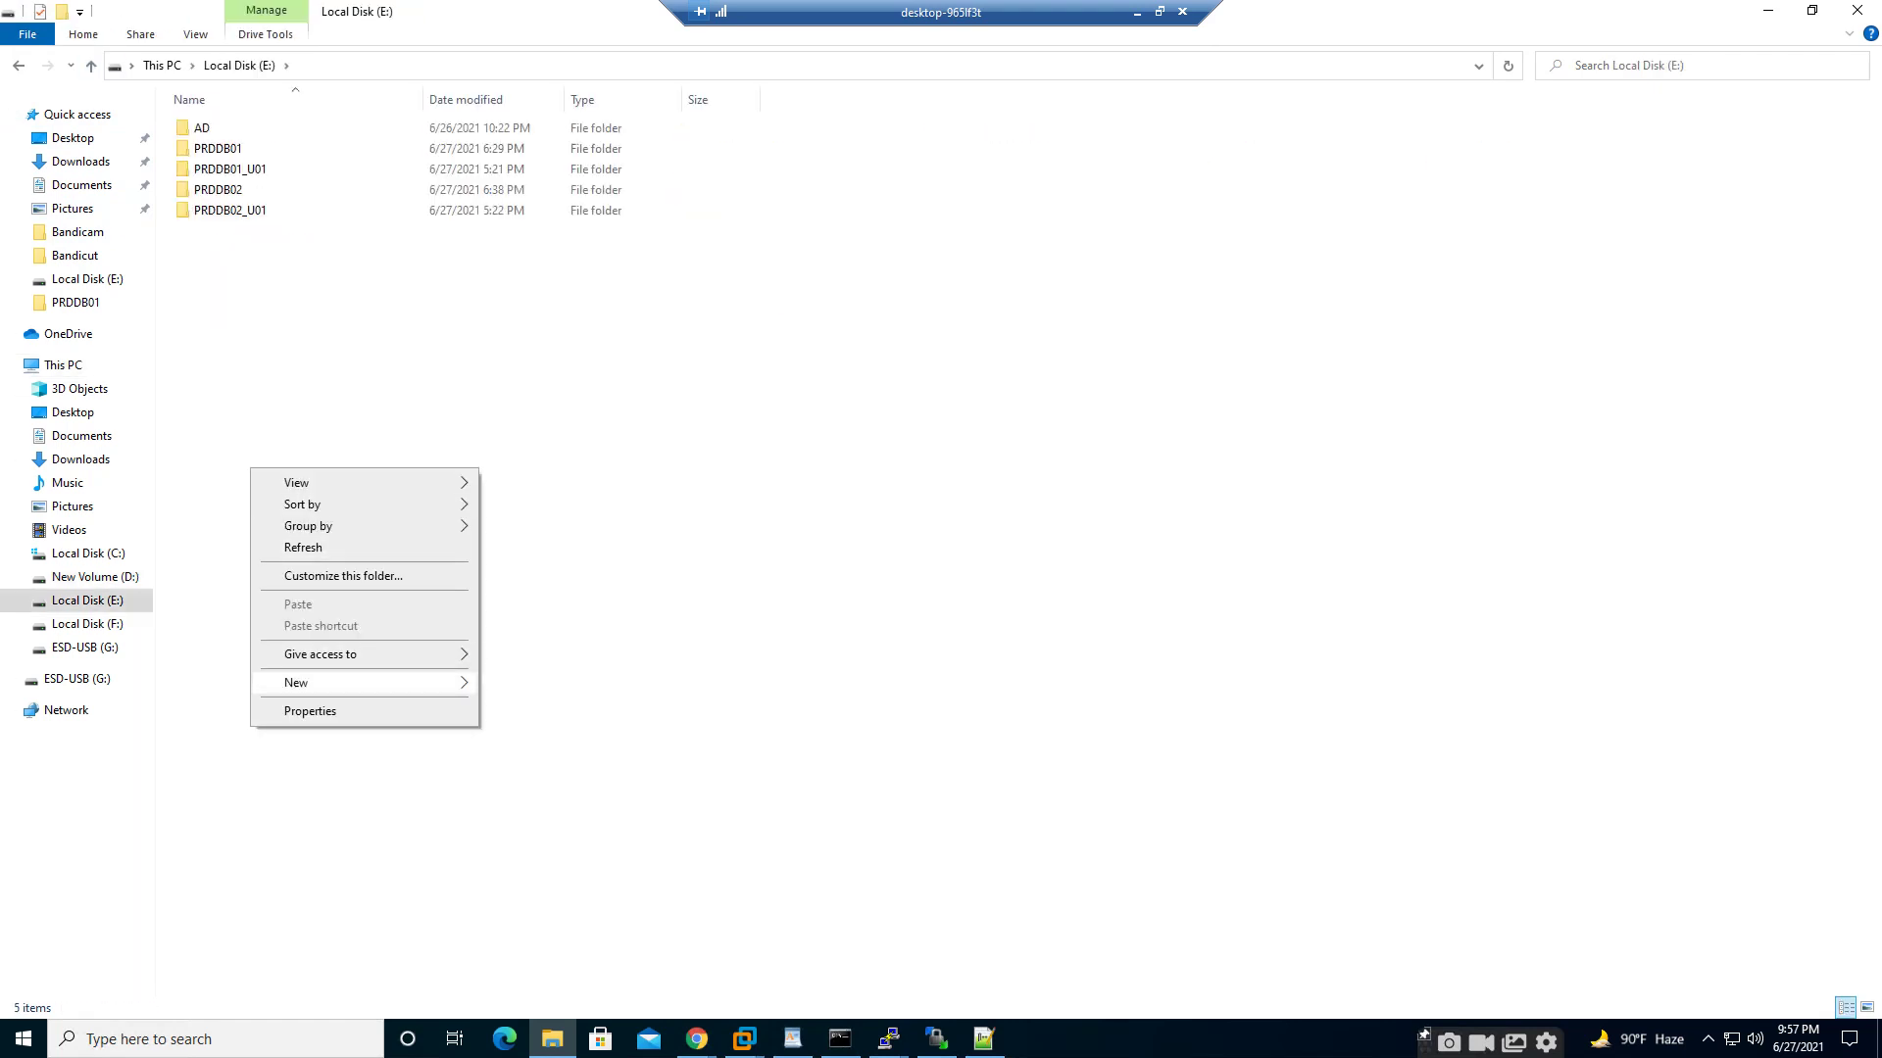
mouse_move(296, 682)
left_click(524, 684)
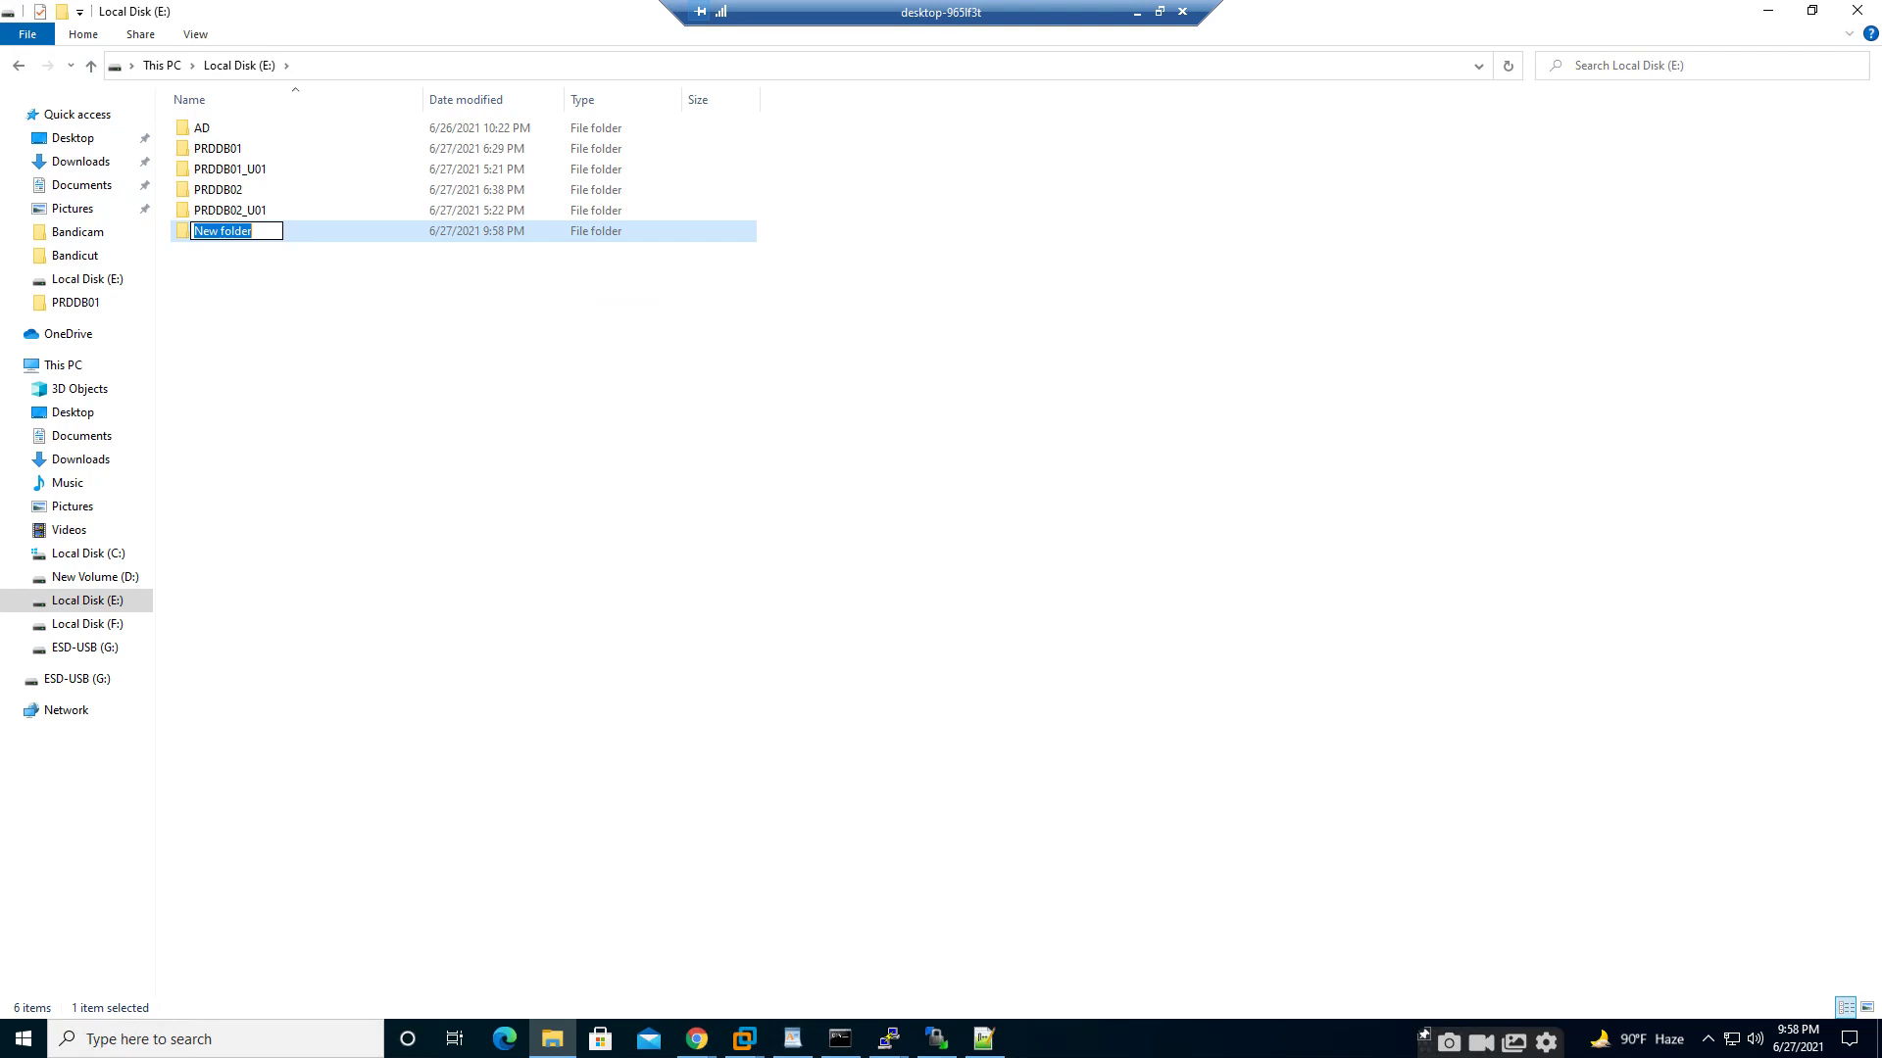
type("SAN")
key("Return")
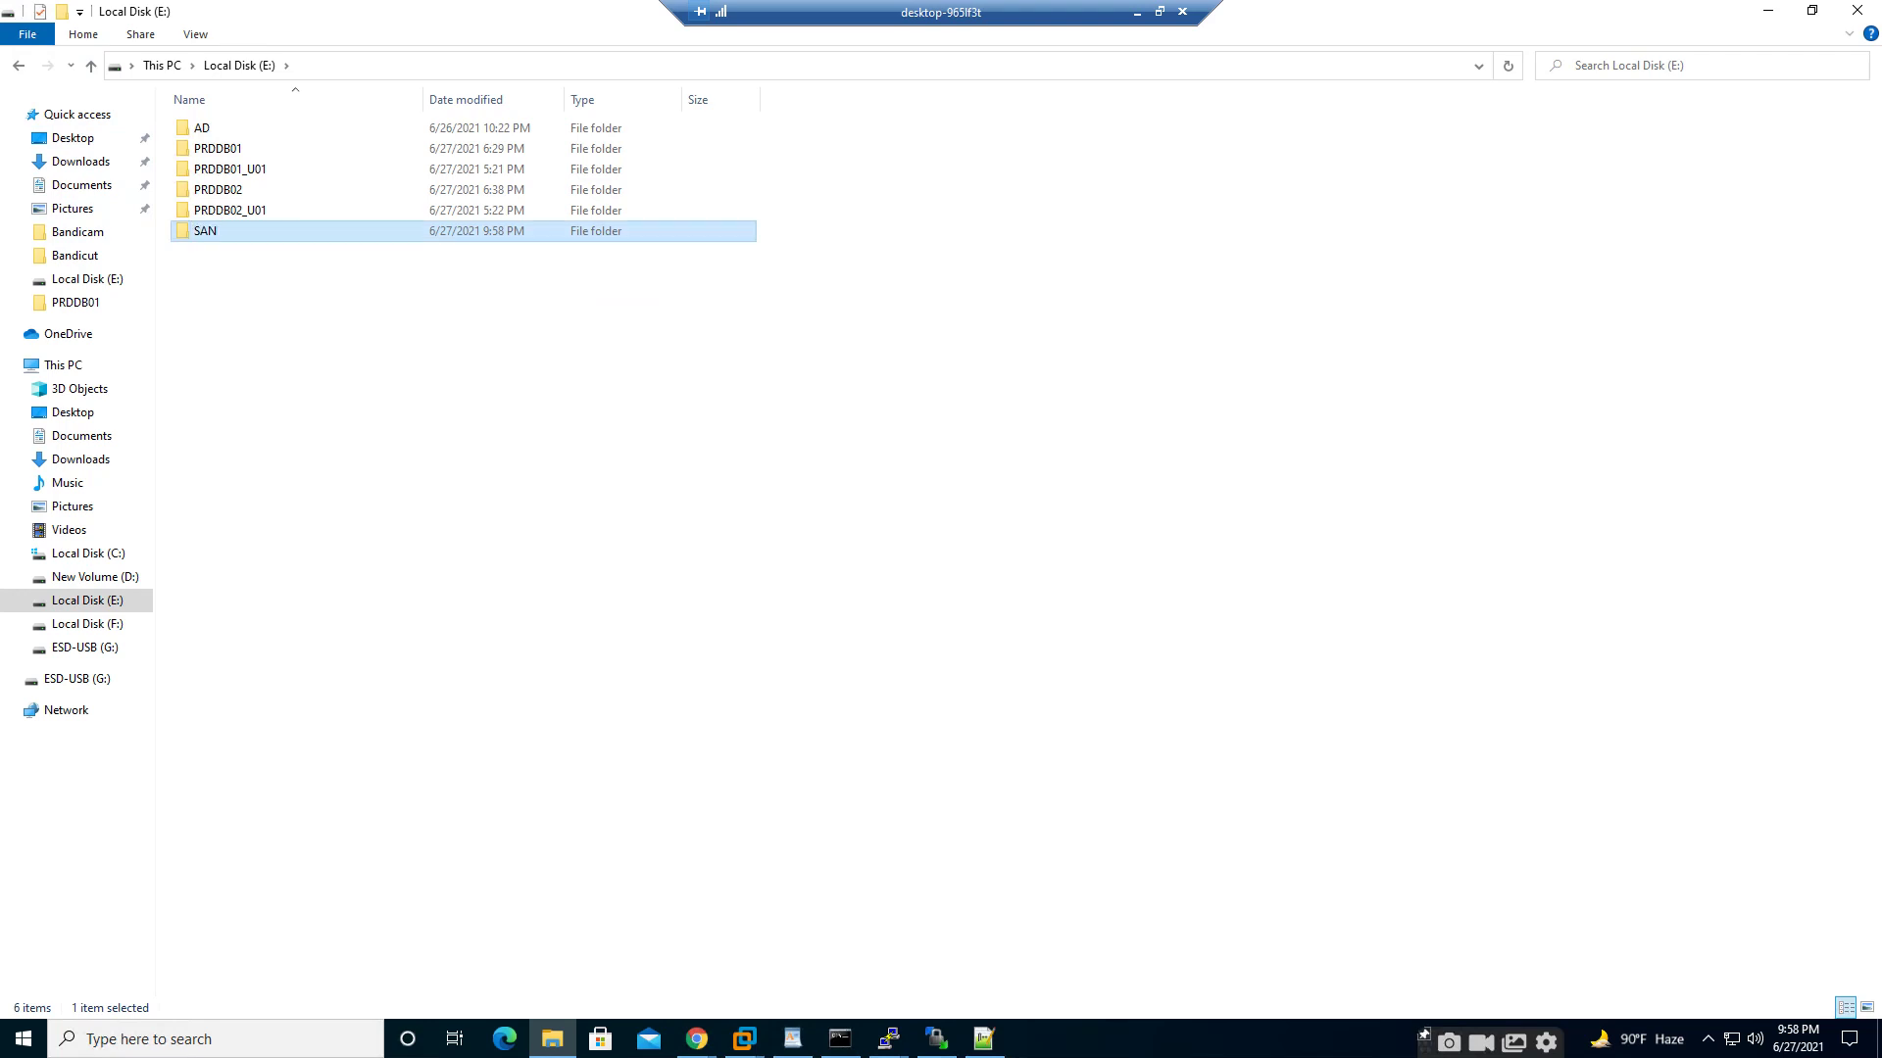
left_click(744, 1039)
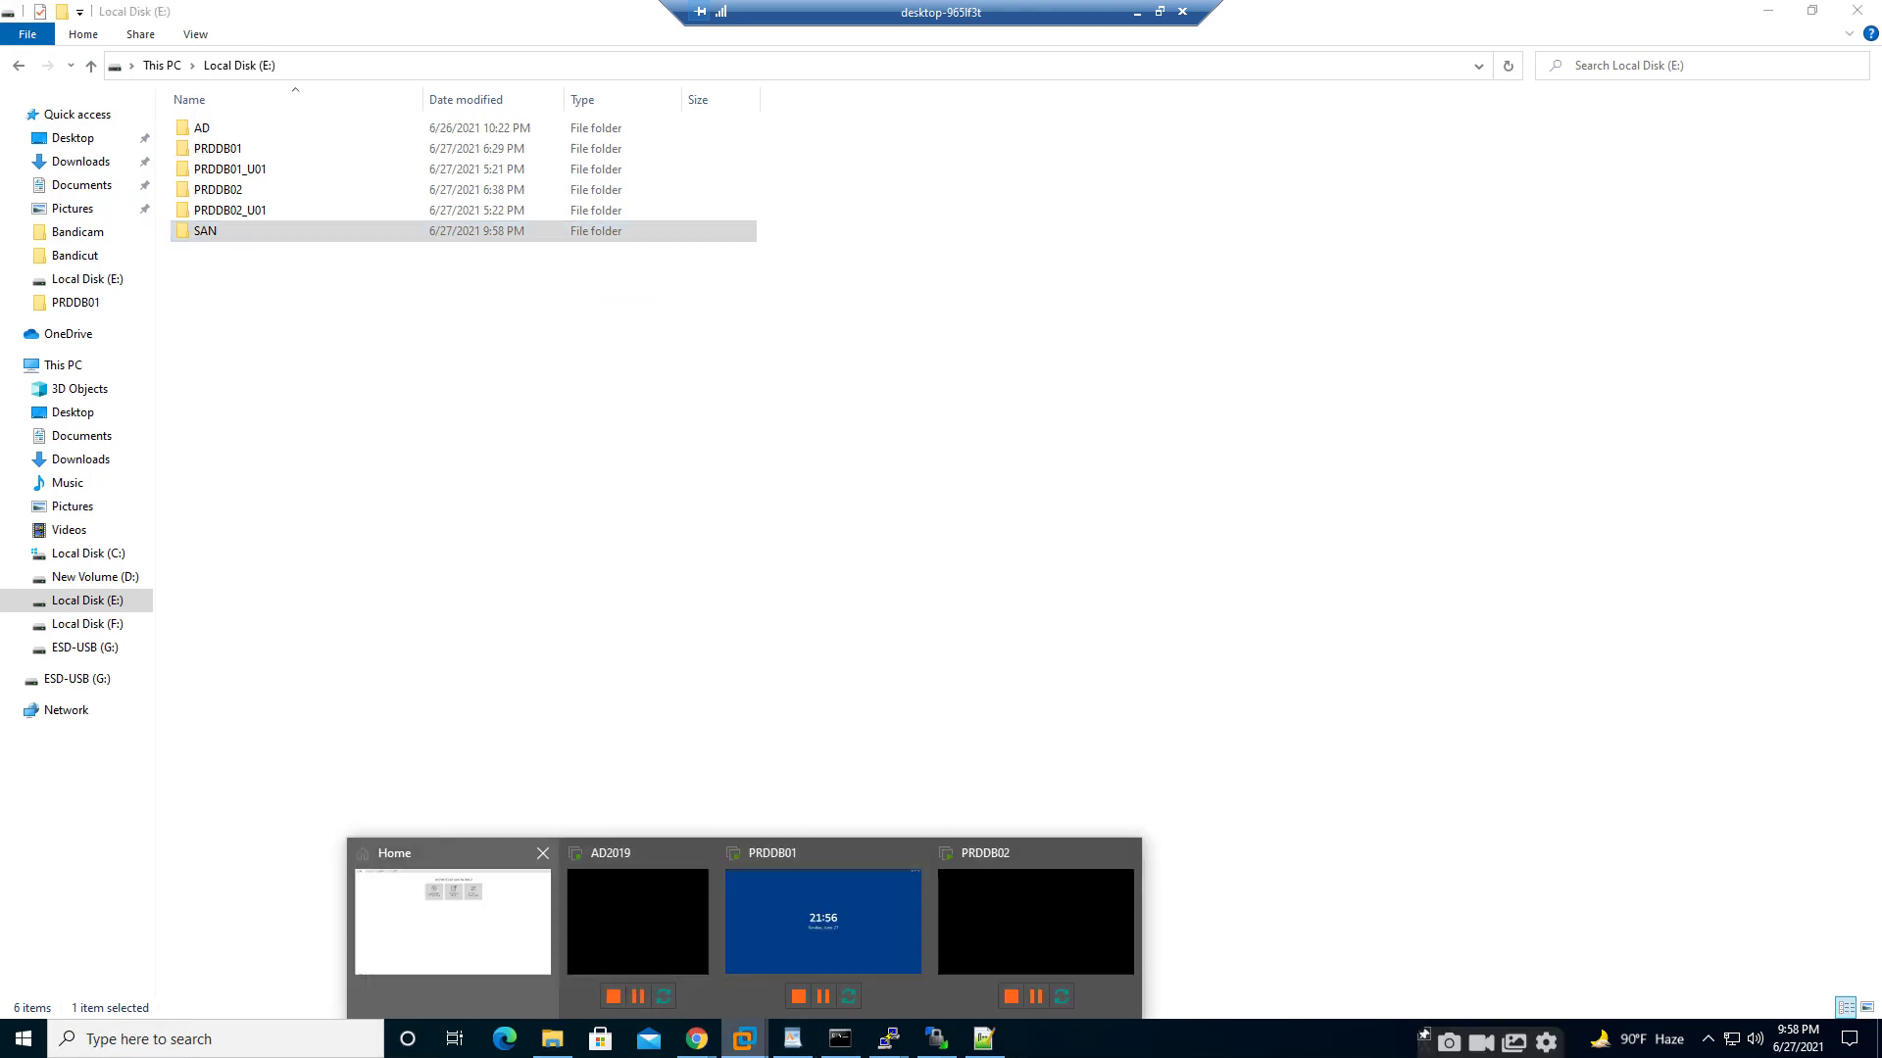
left_click(453, 921)
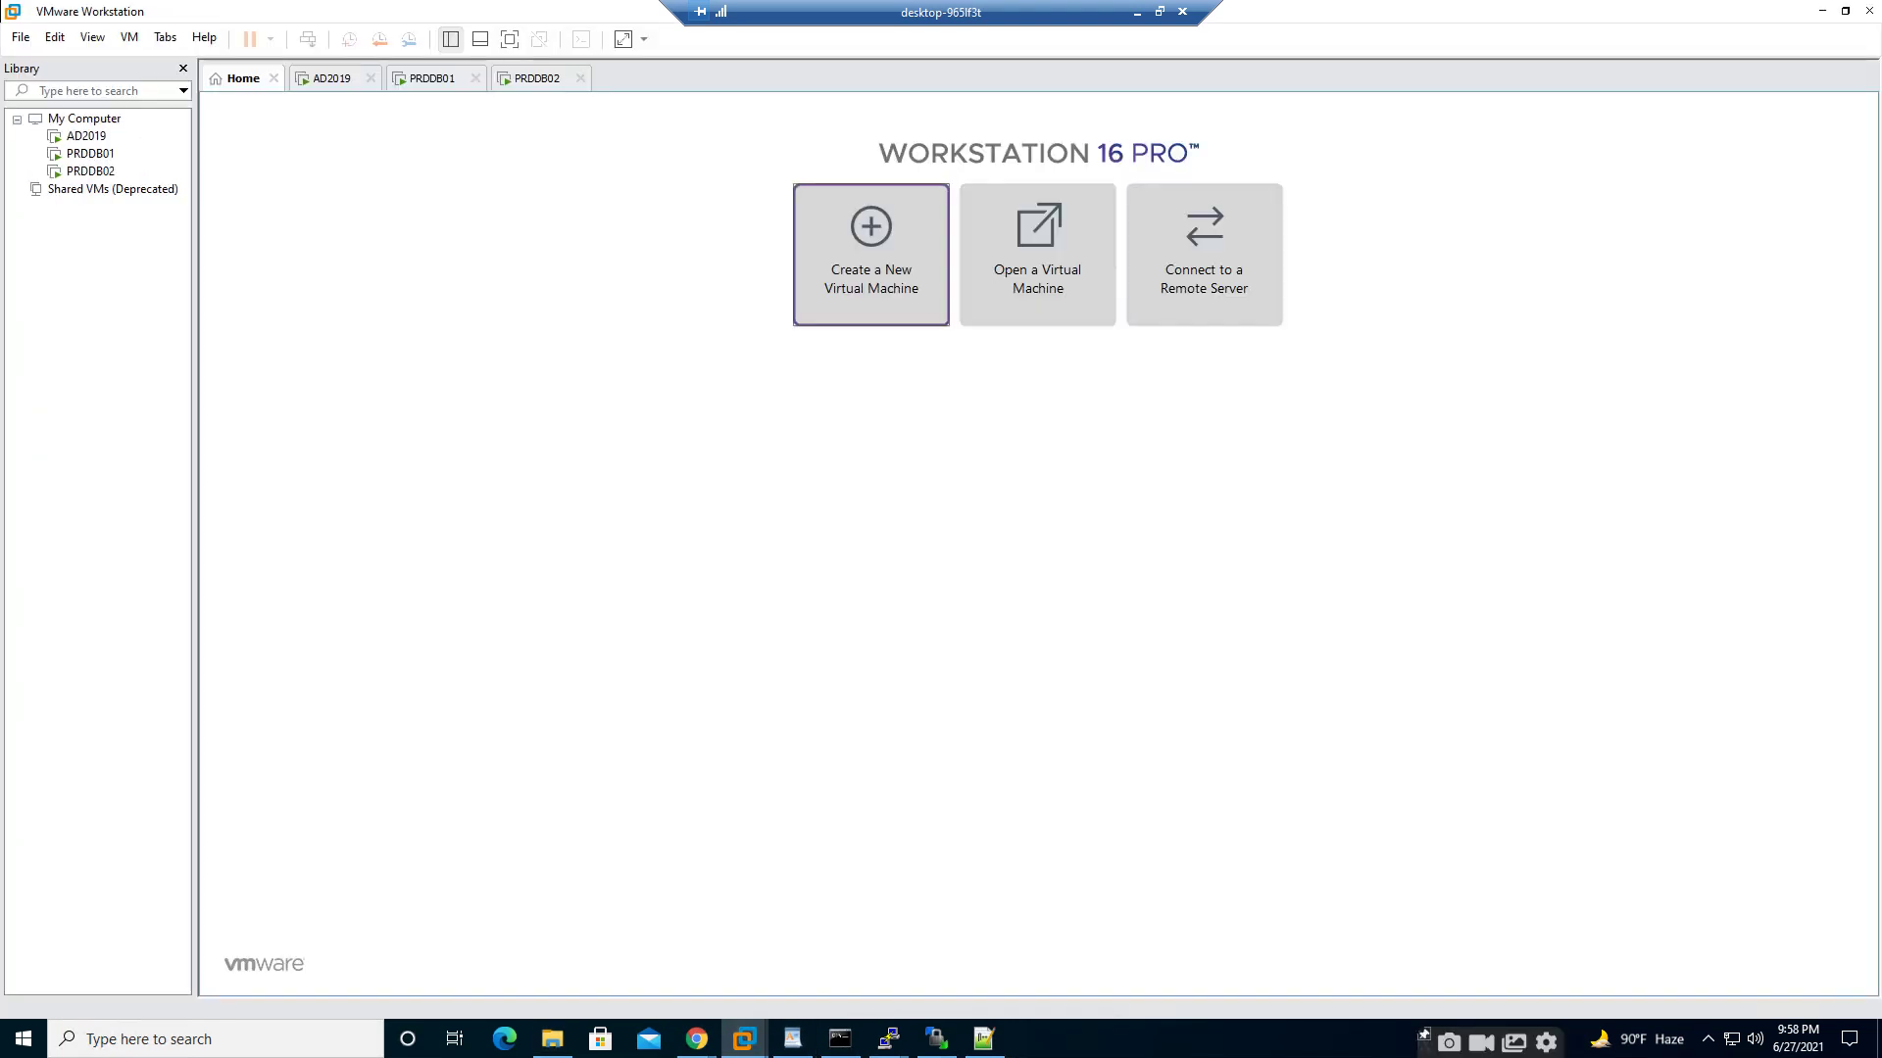
- Start a typical new VM with guest OS Red Hat Enterprise Linux 5 64-bit
left_click(871, 255)
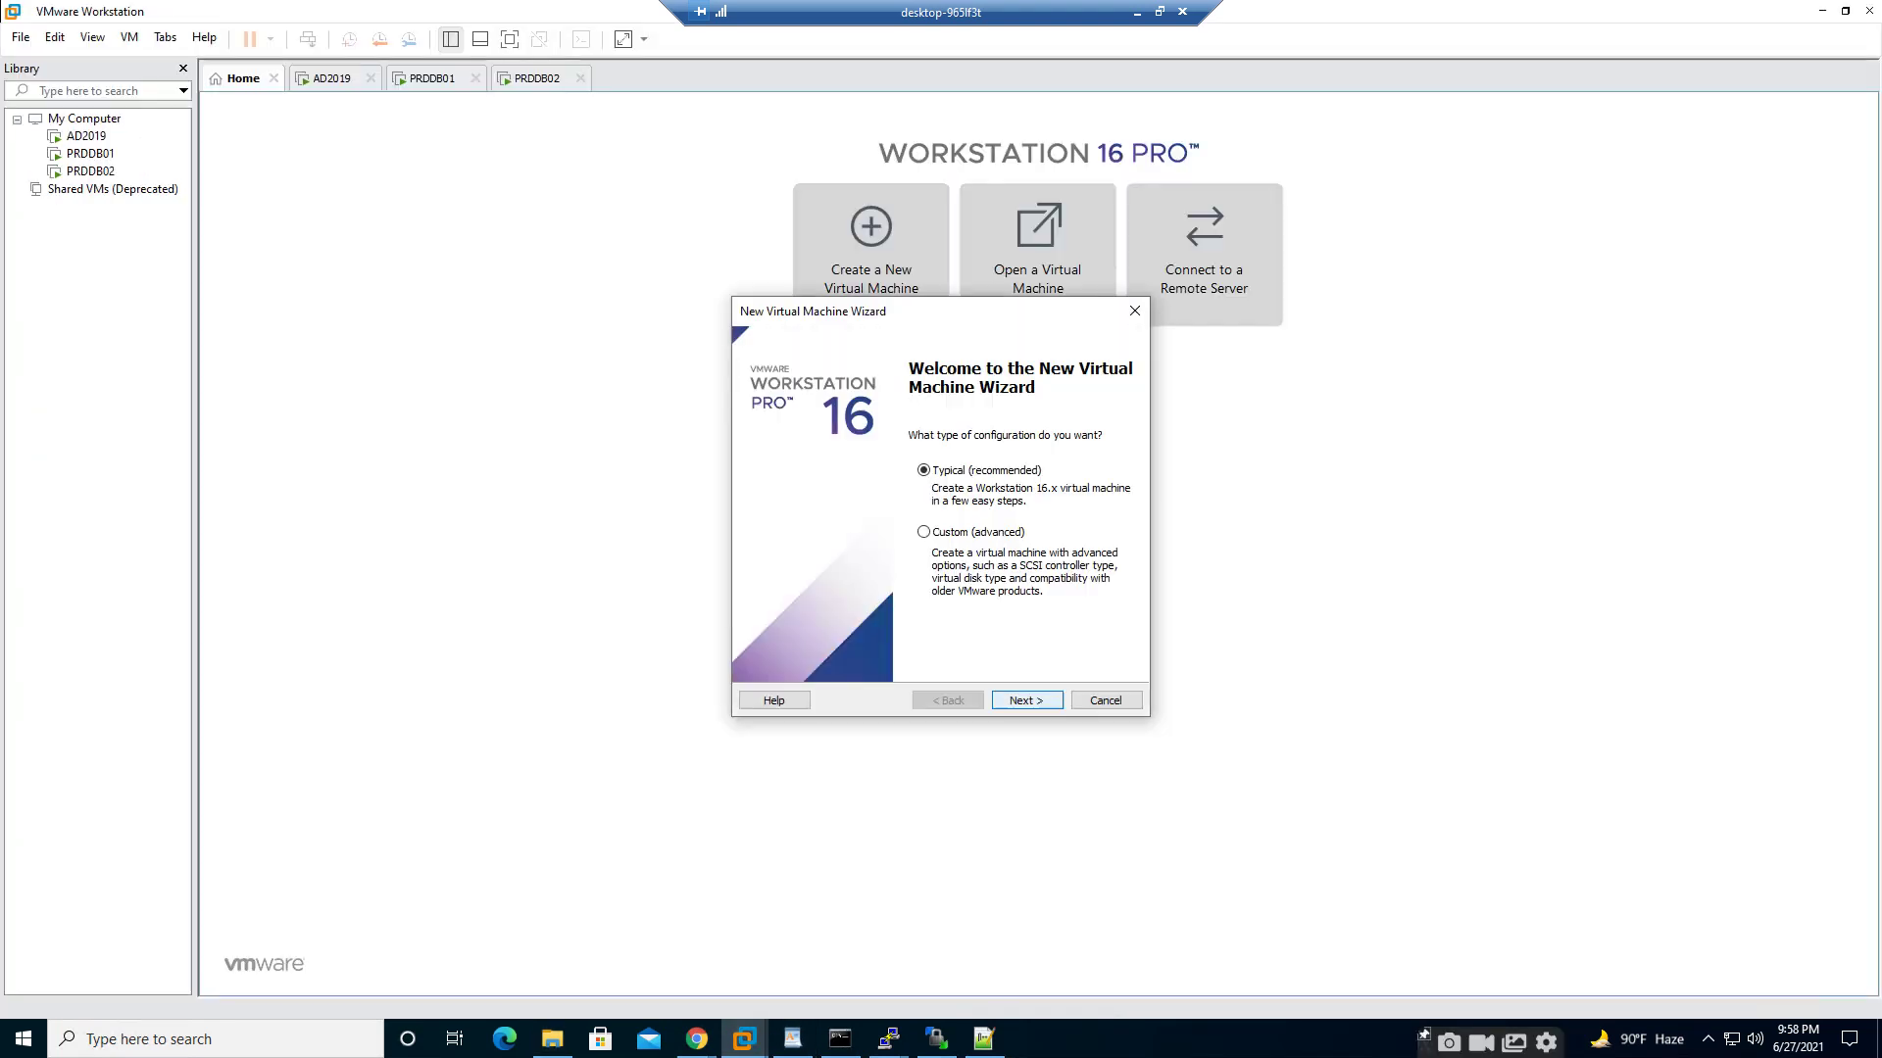
left_click(1026, 700)
left_click(1026, 700)
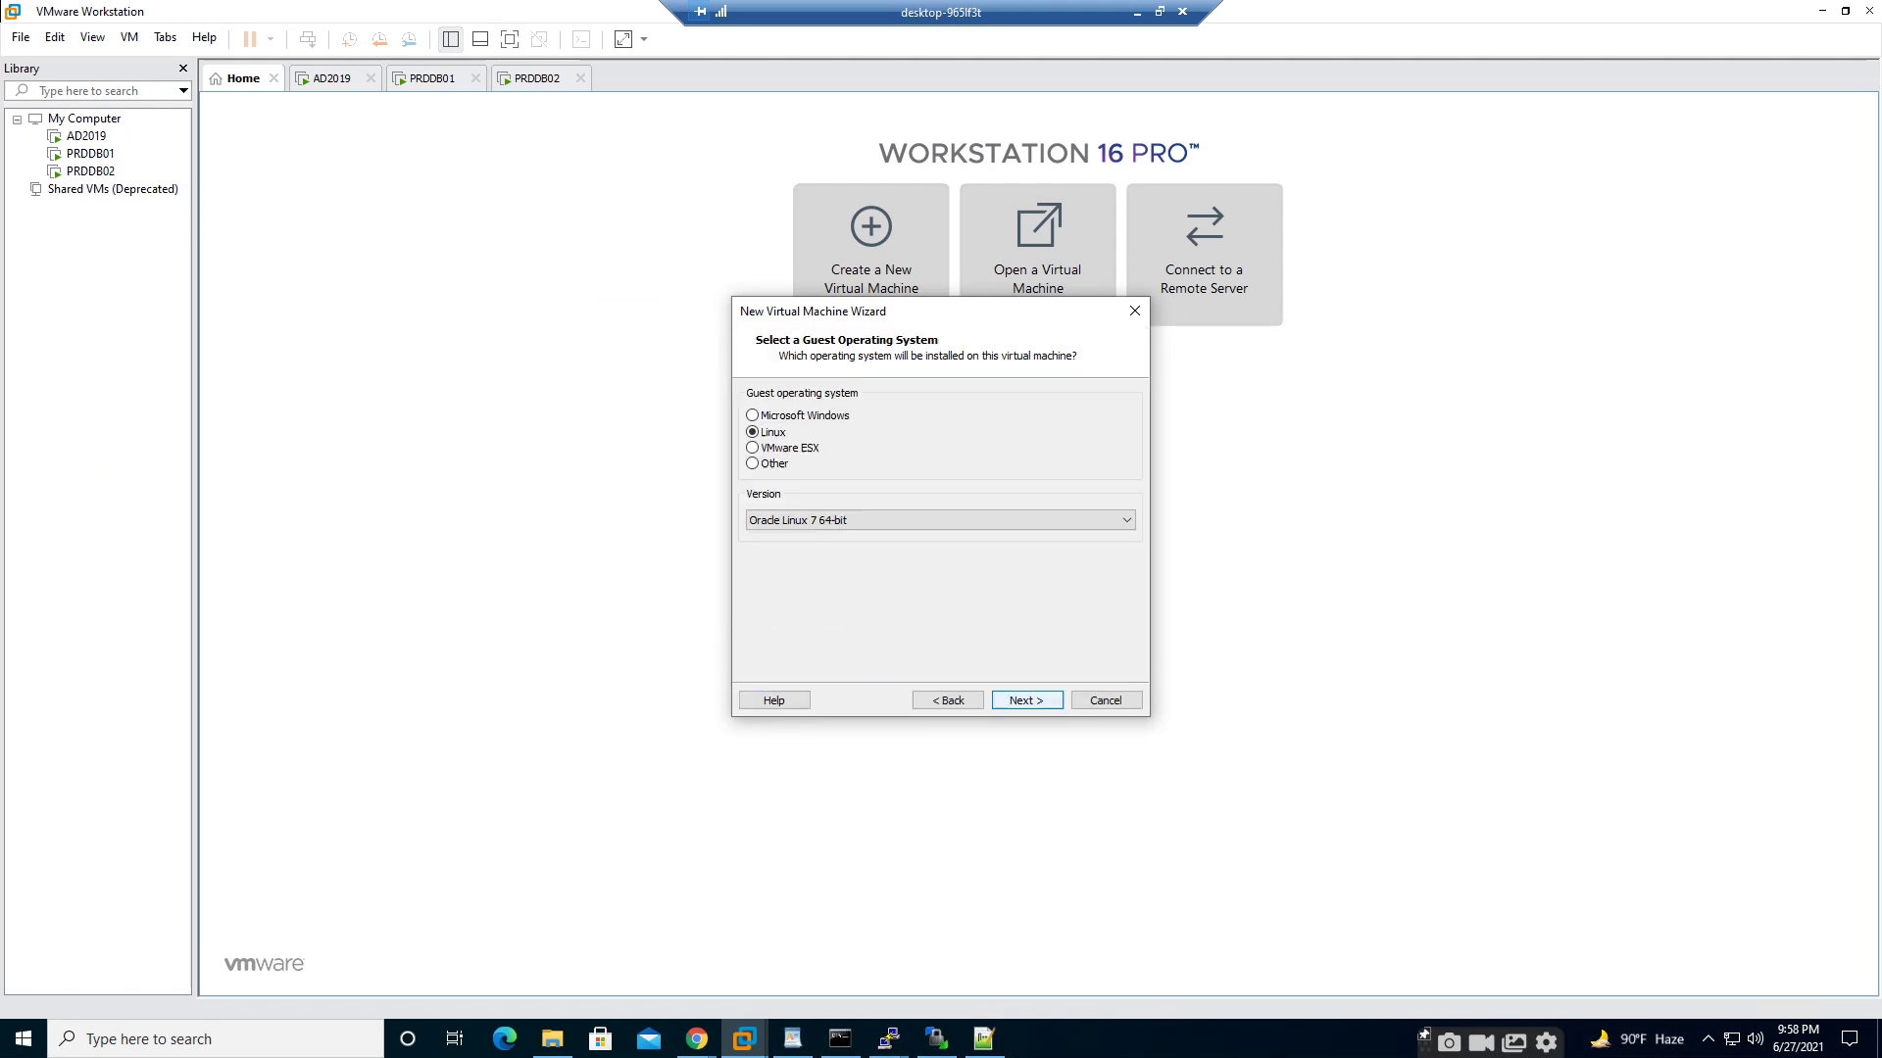
left_click(1026, 521)
scroll(980, 644, "down", 1)
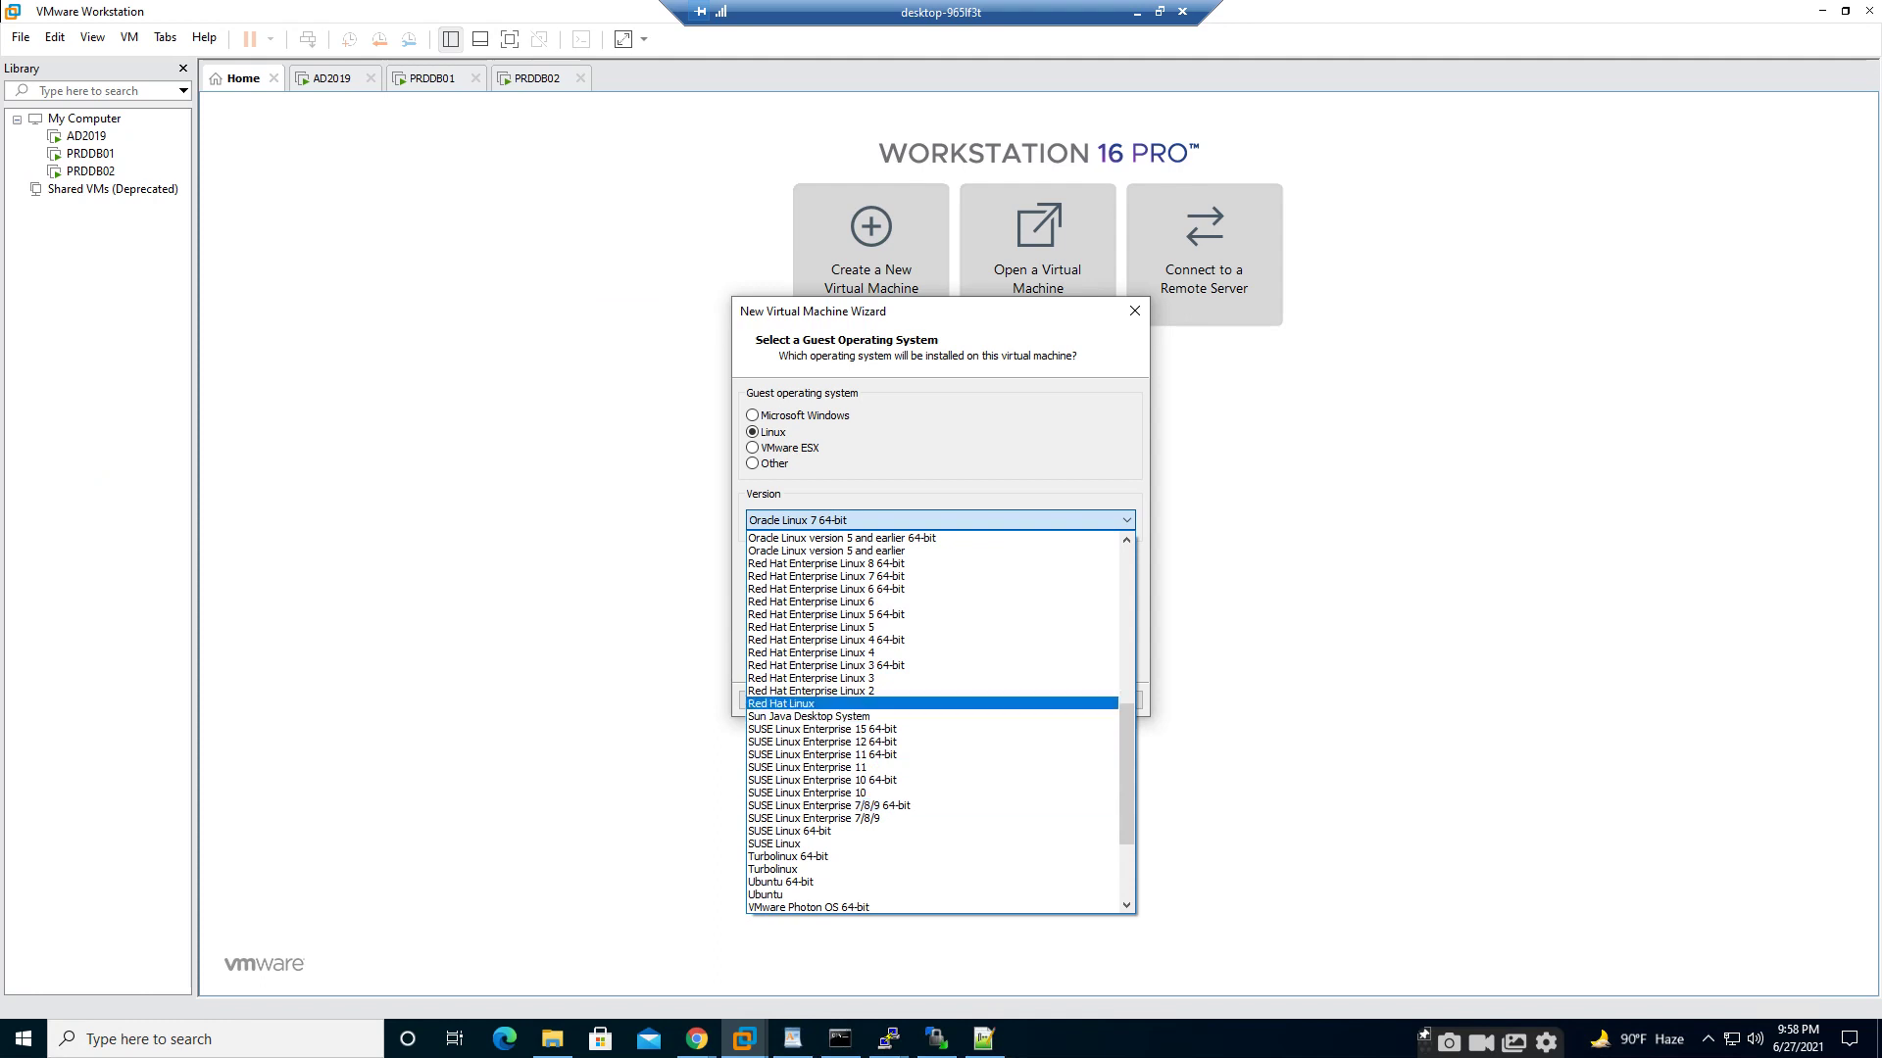
left_click(833, 614)
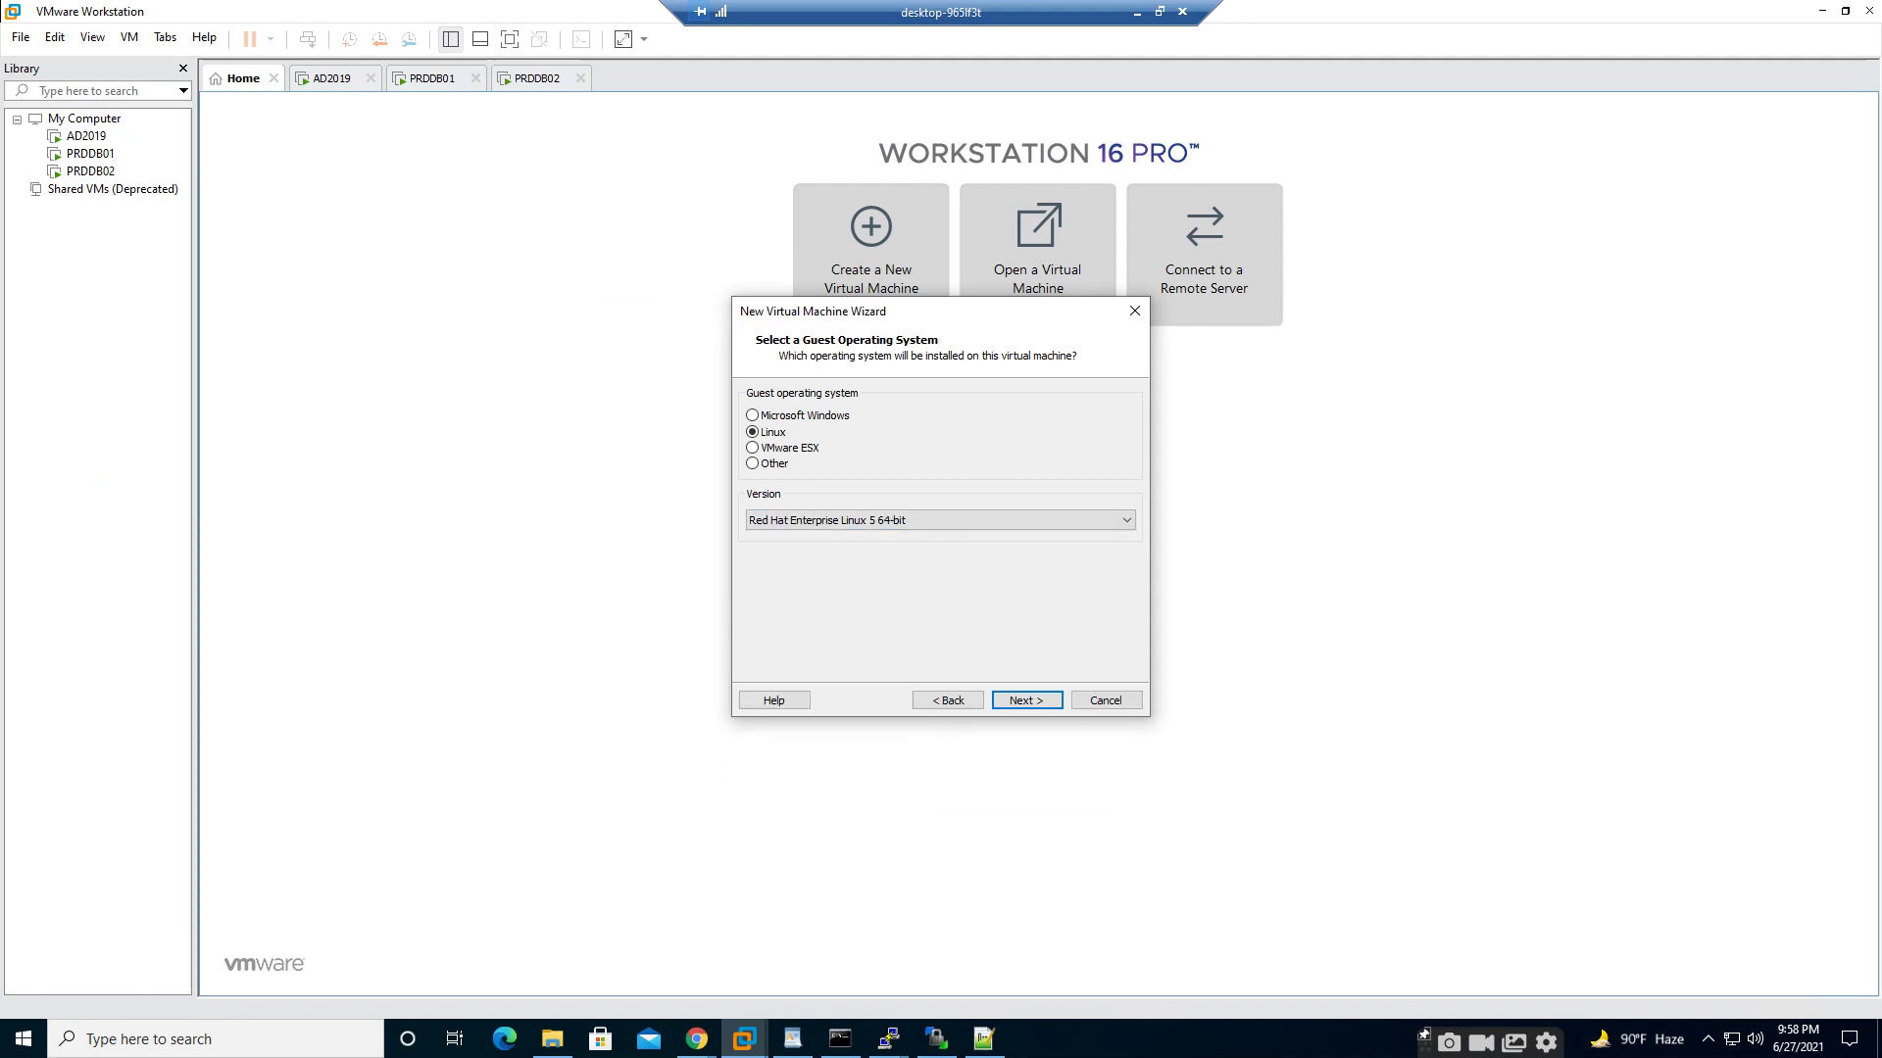
key("Return")
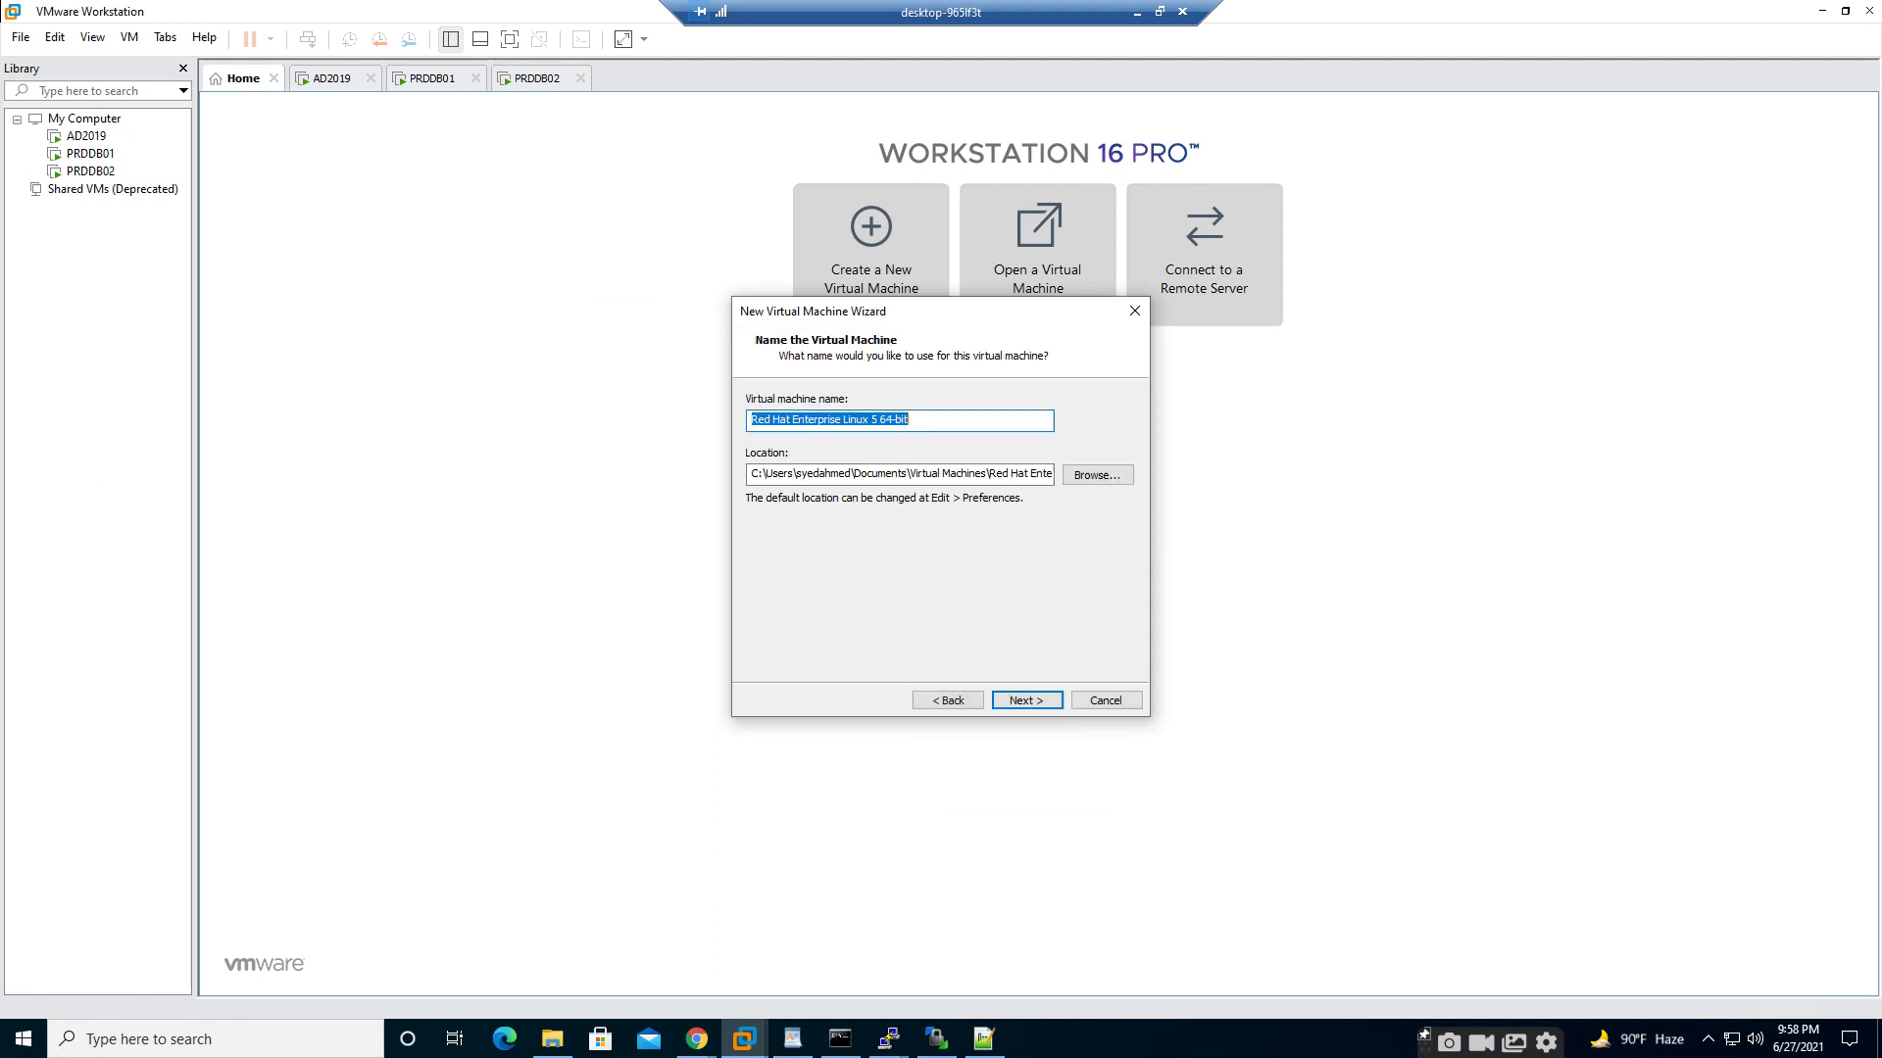
- Name the virtual machine SAN and store it in E:\SAN
left_click(1098, 474)
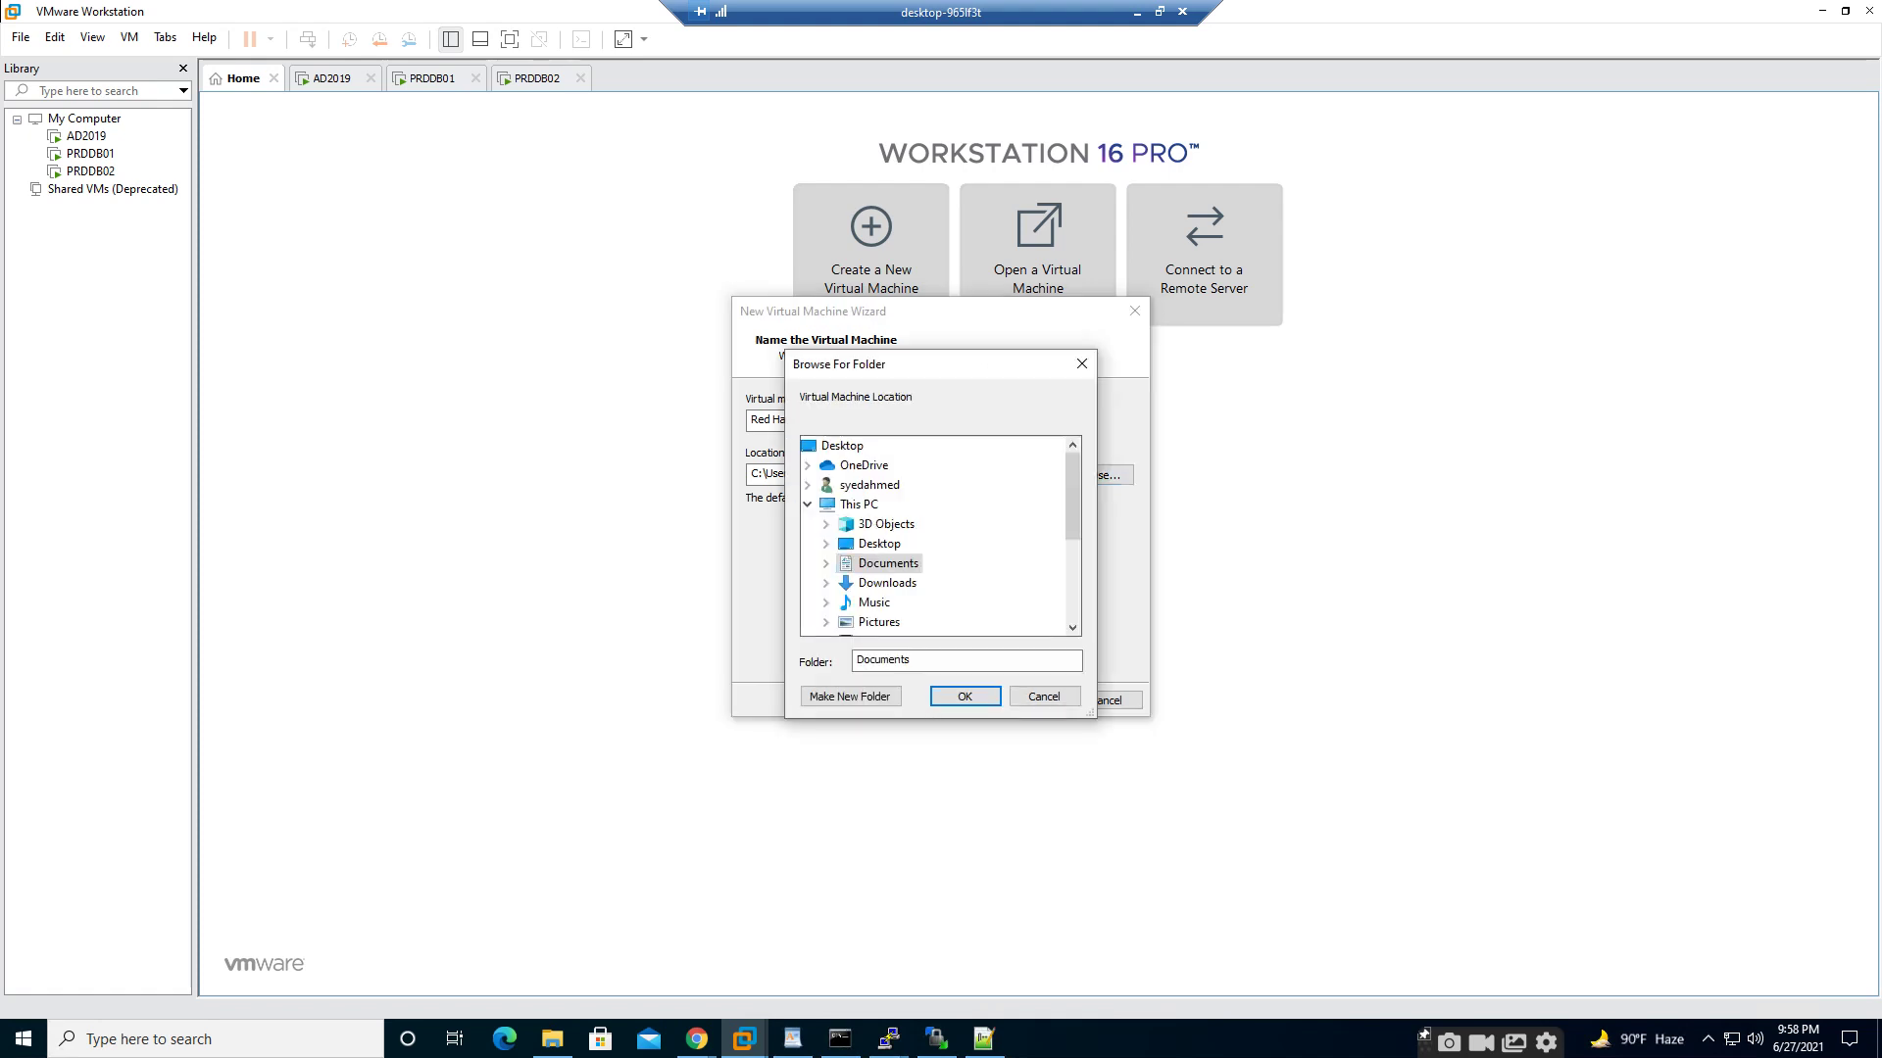
scroll(894, 534, "down", 3)
left_click(891, 525)
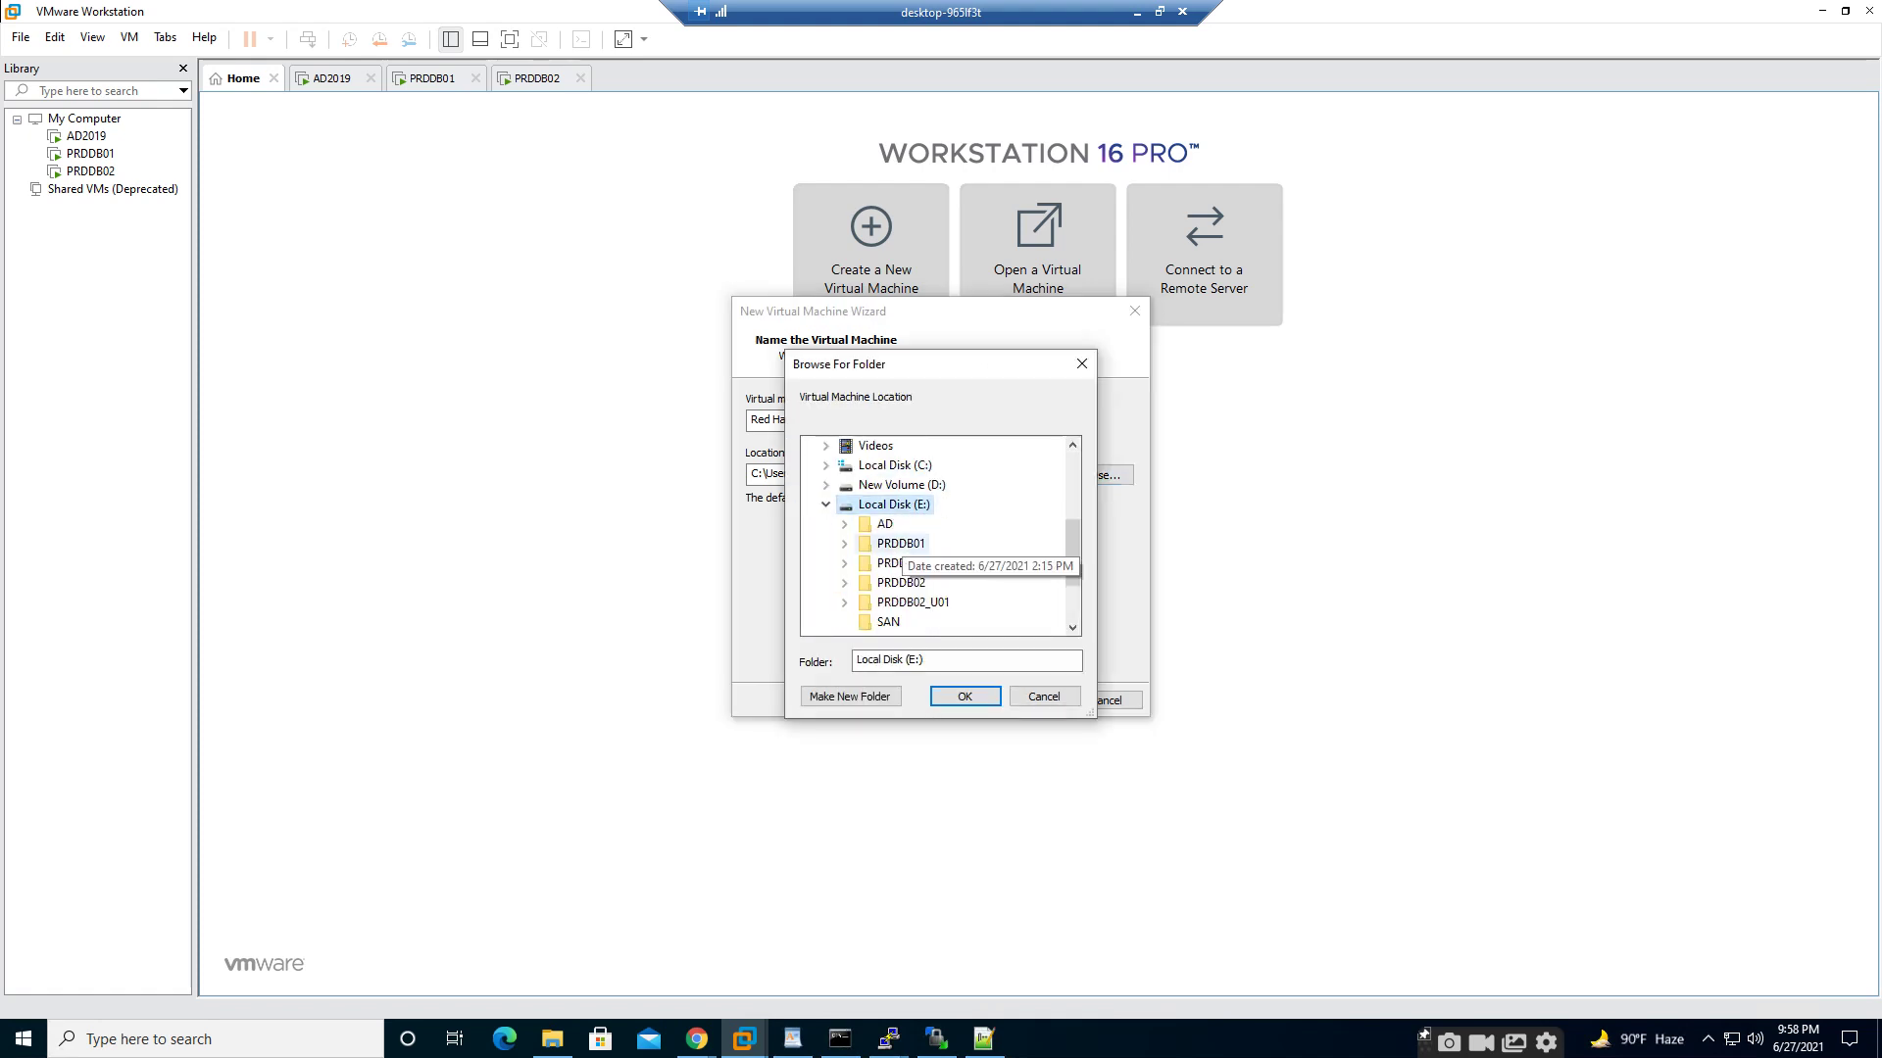
left_click(888, 621)
left_click(964, 695)
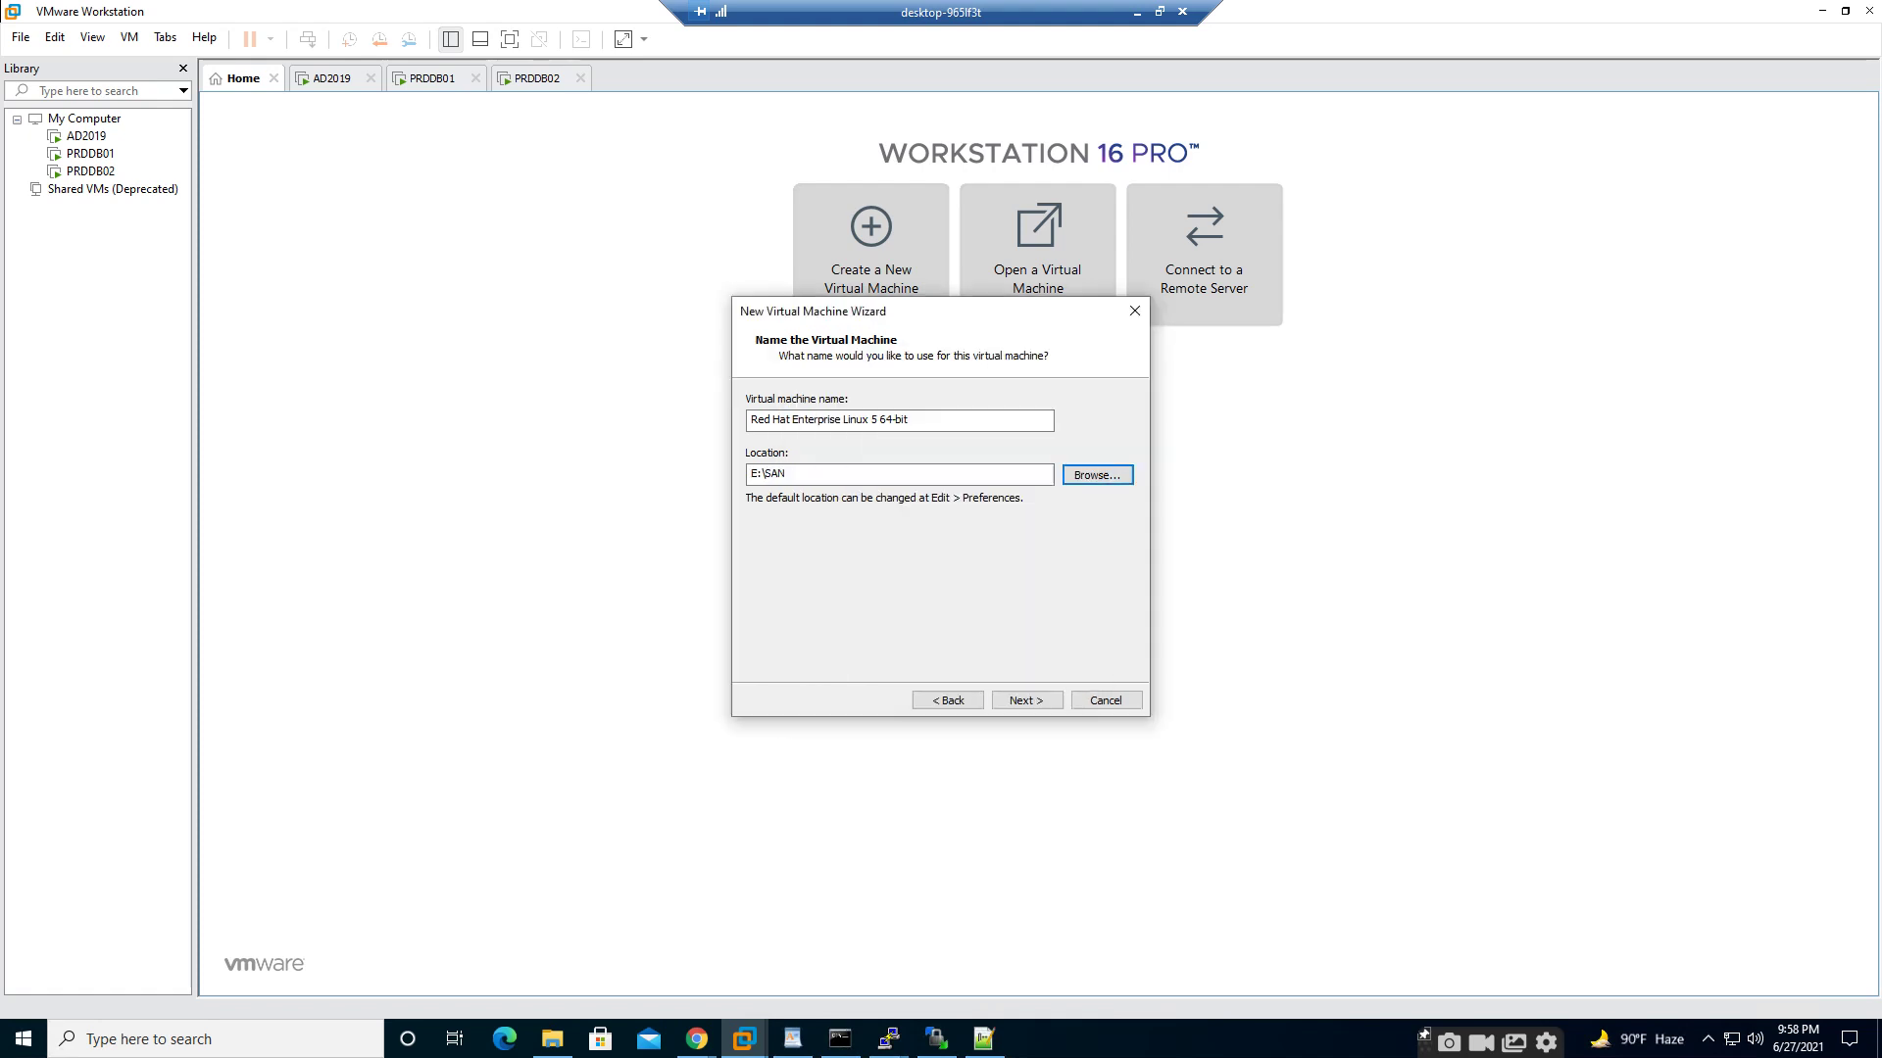
left_click_drag(917, 420, 753, 420)
type("SAN")
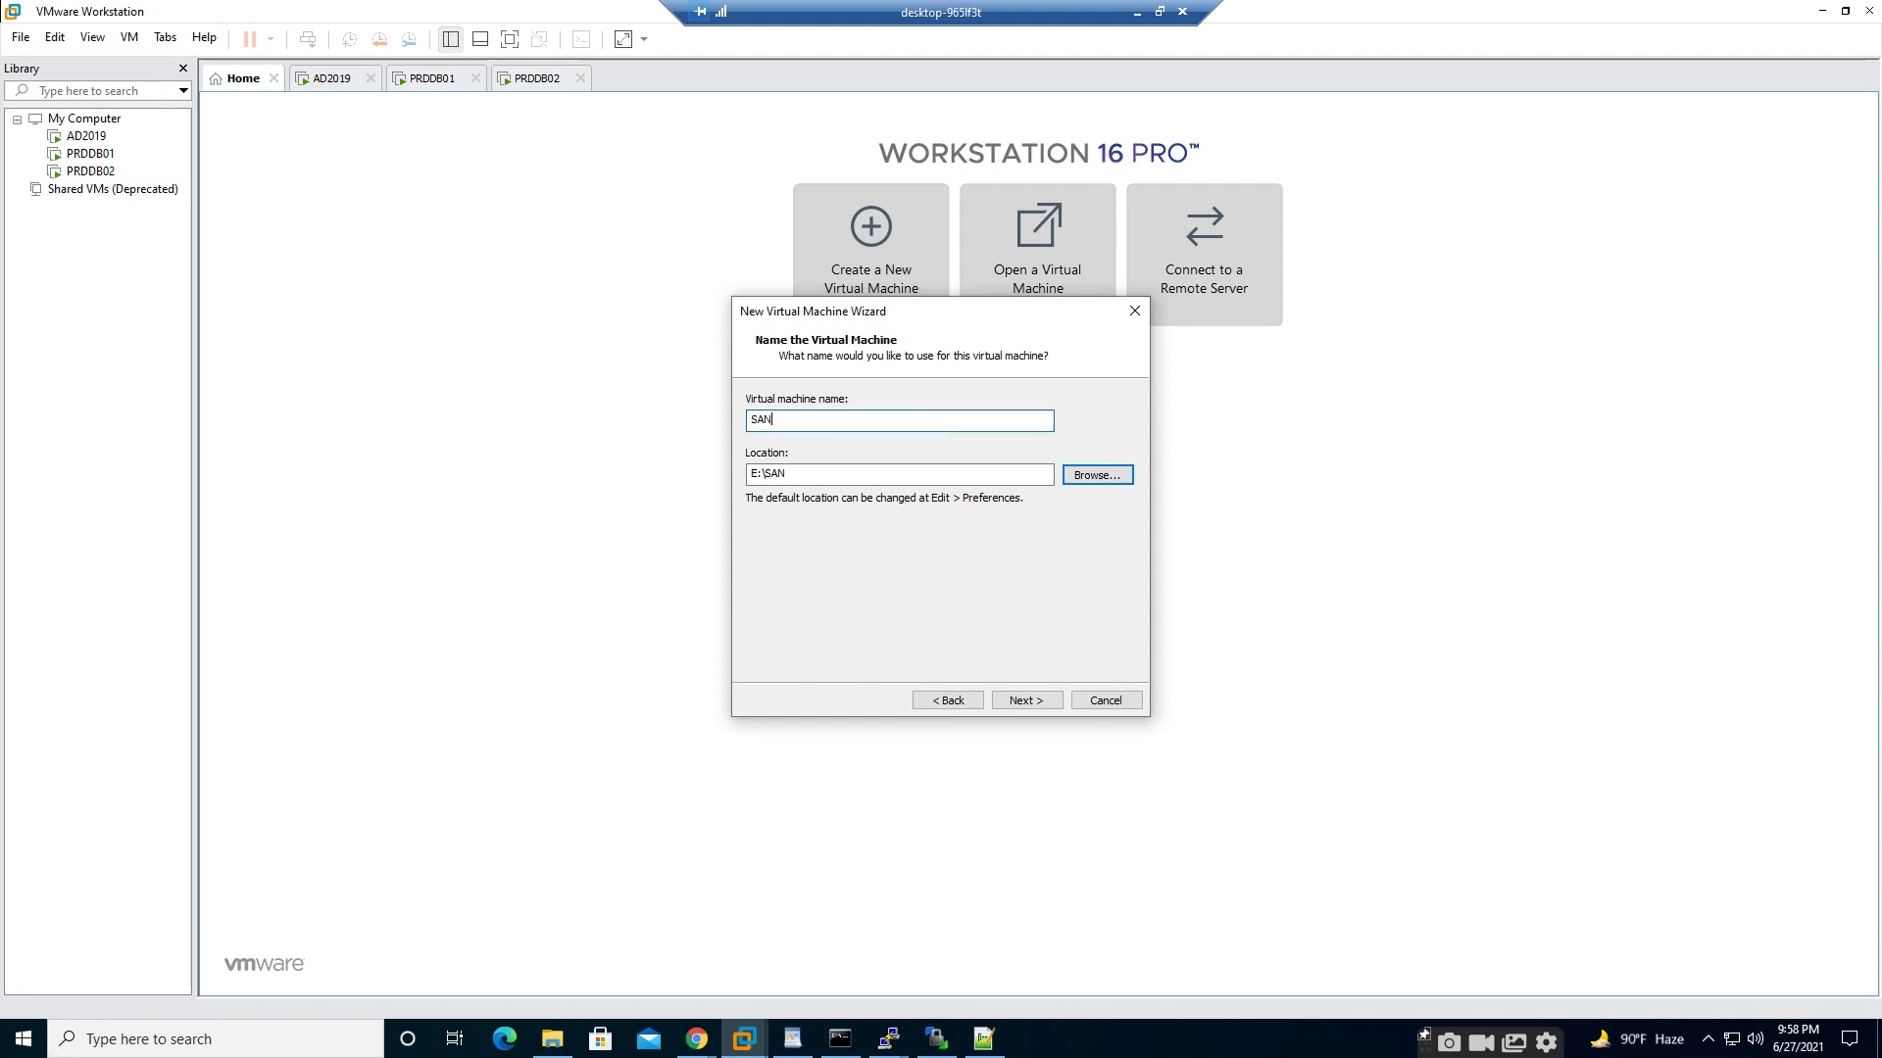
key("Return")
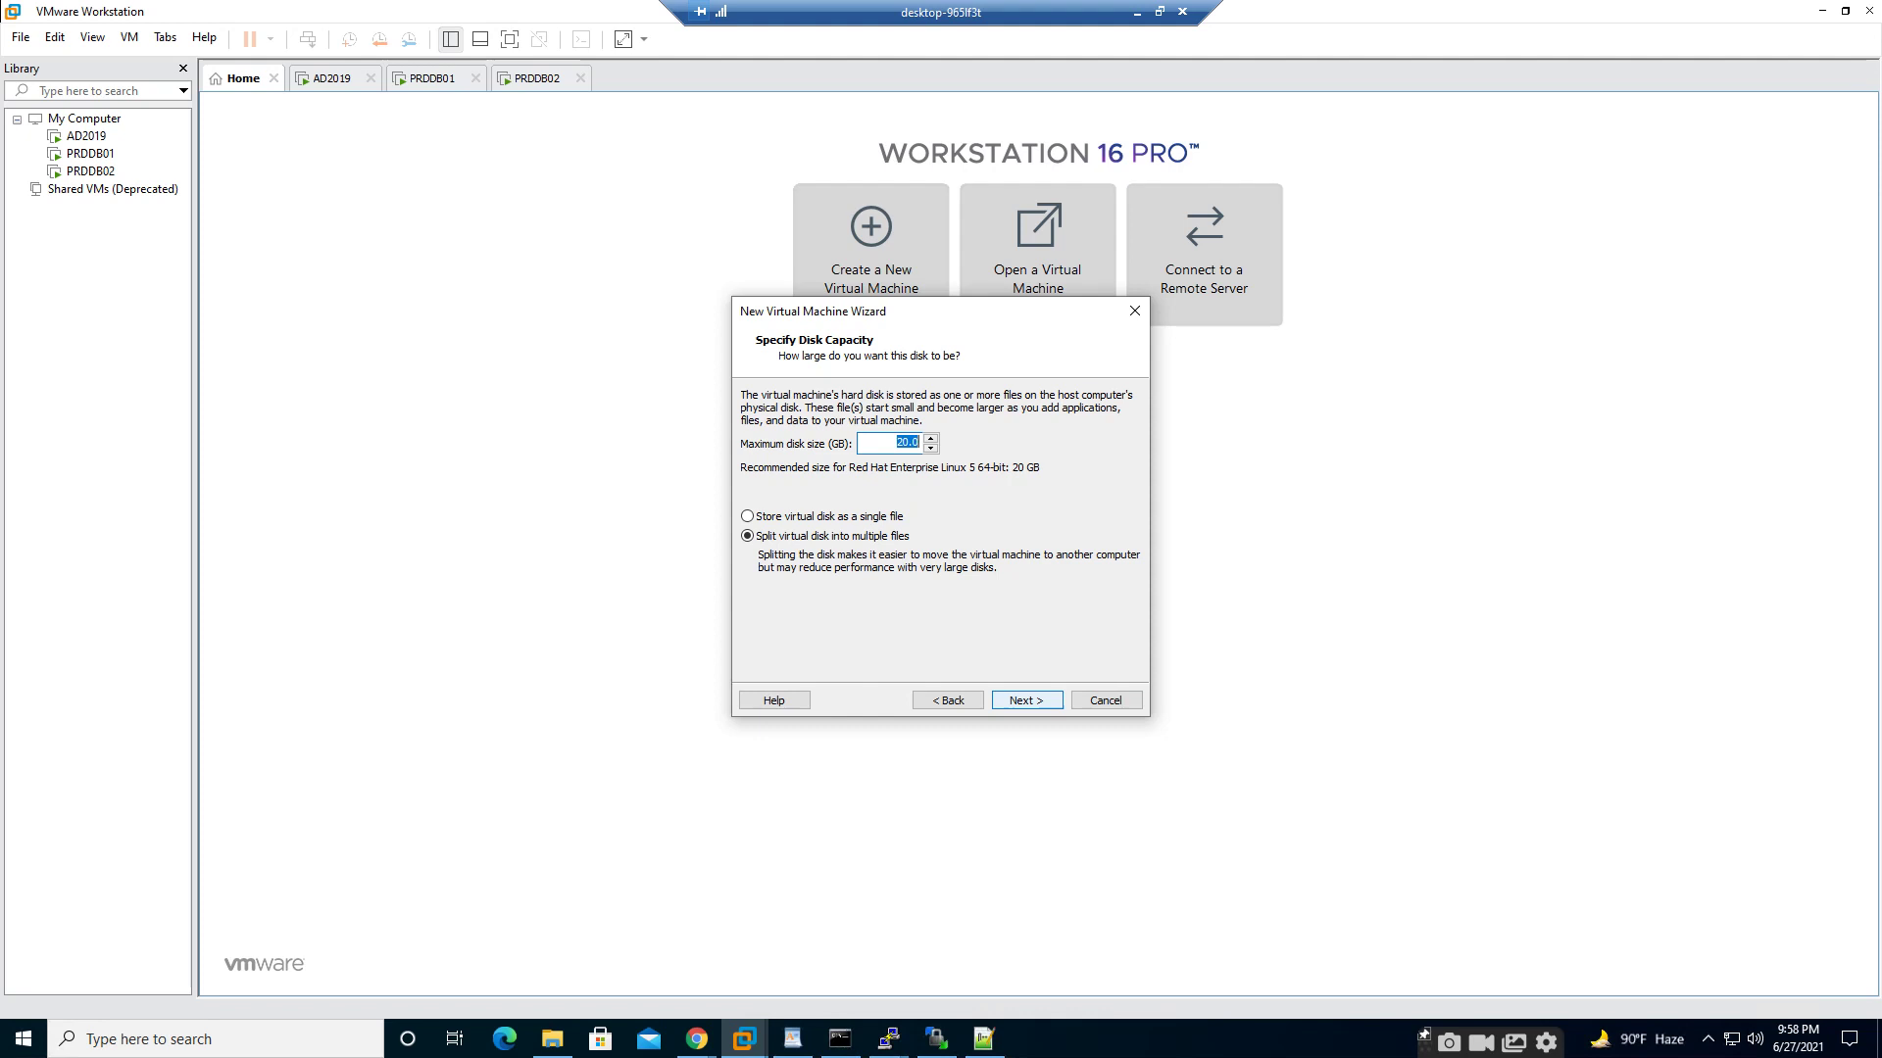
- Set the virtual disk size to 30 GB and open hardware customization
type("30")
key("Return")
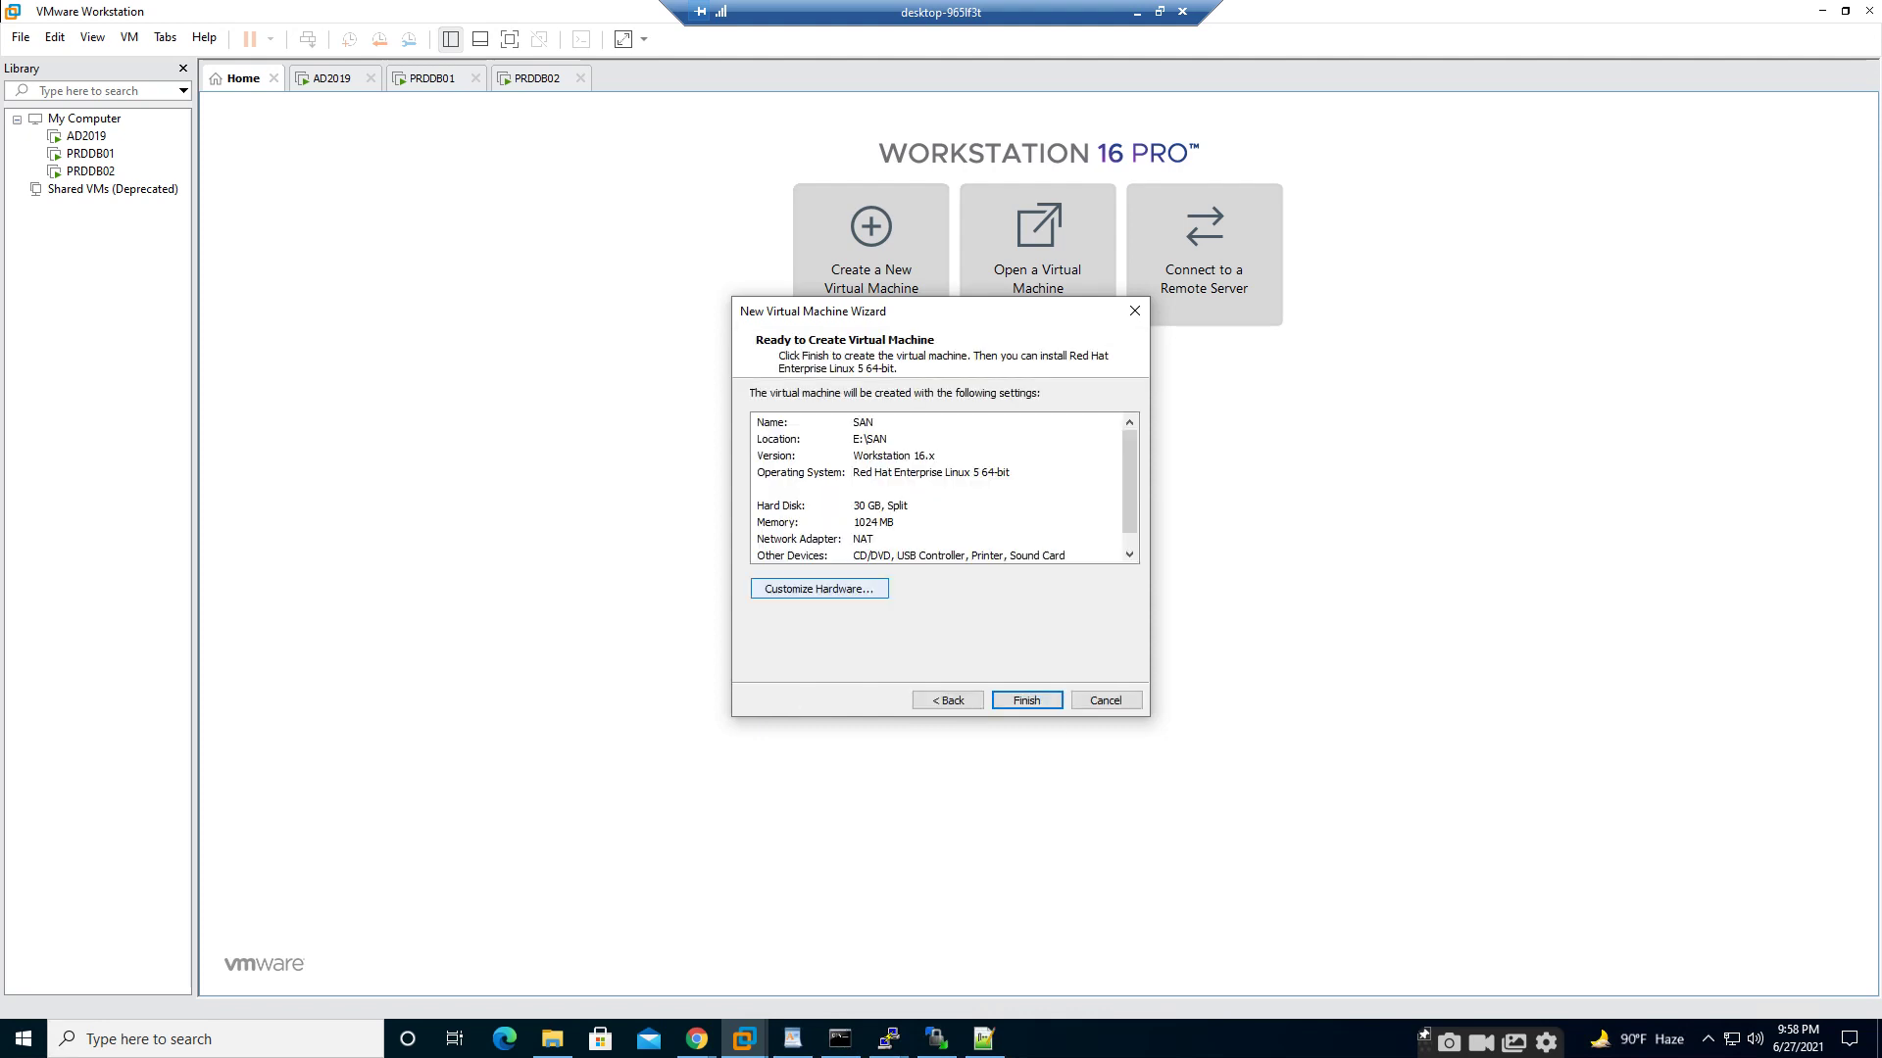
left_click(820, 588)
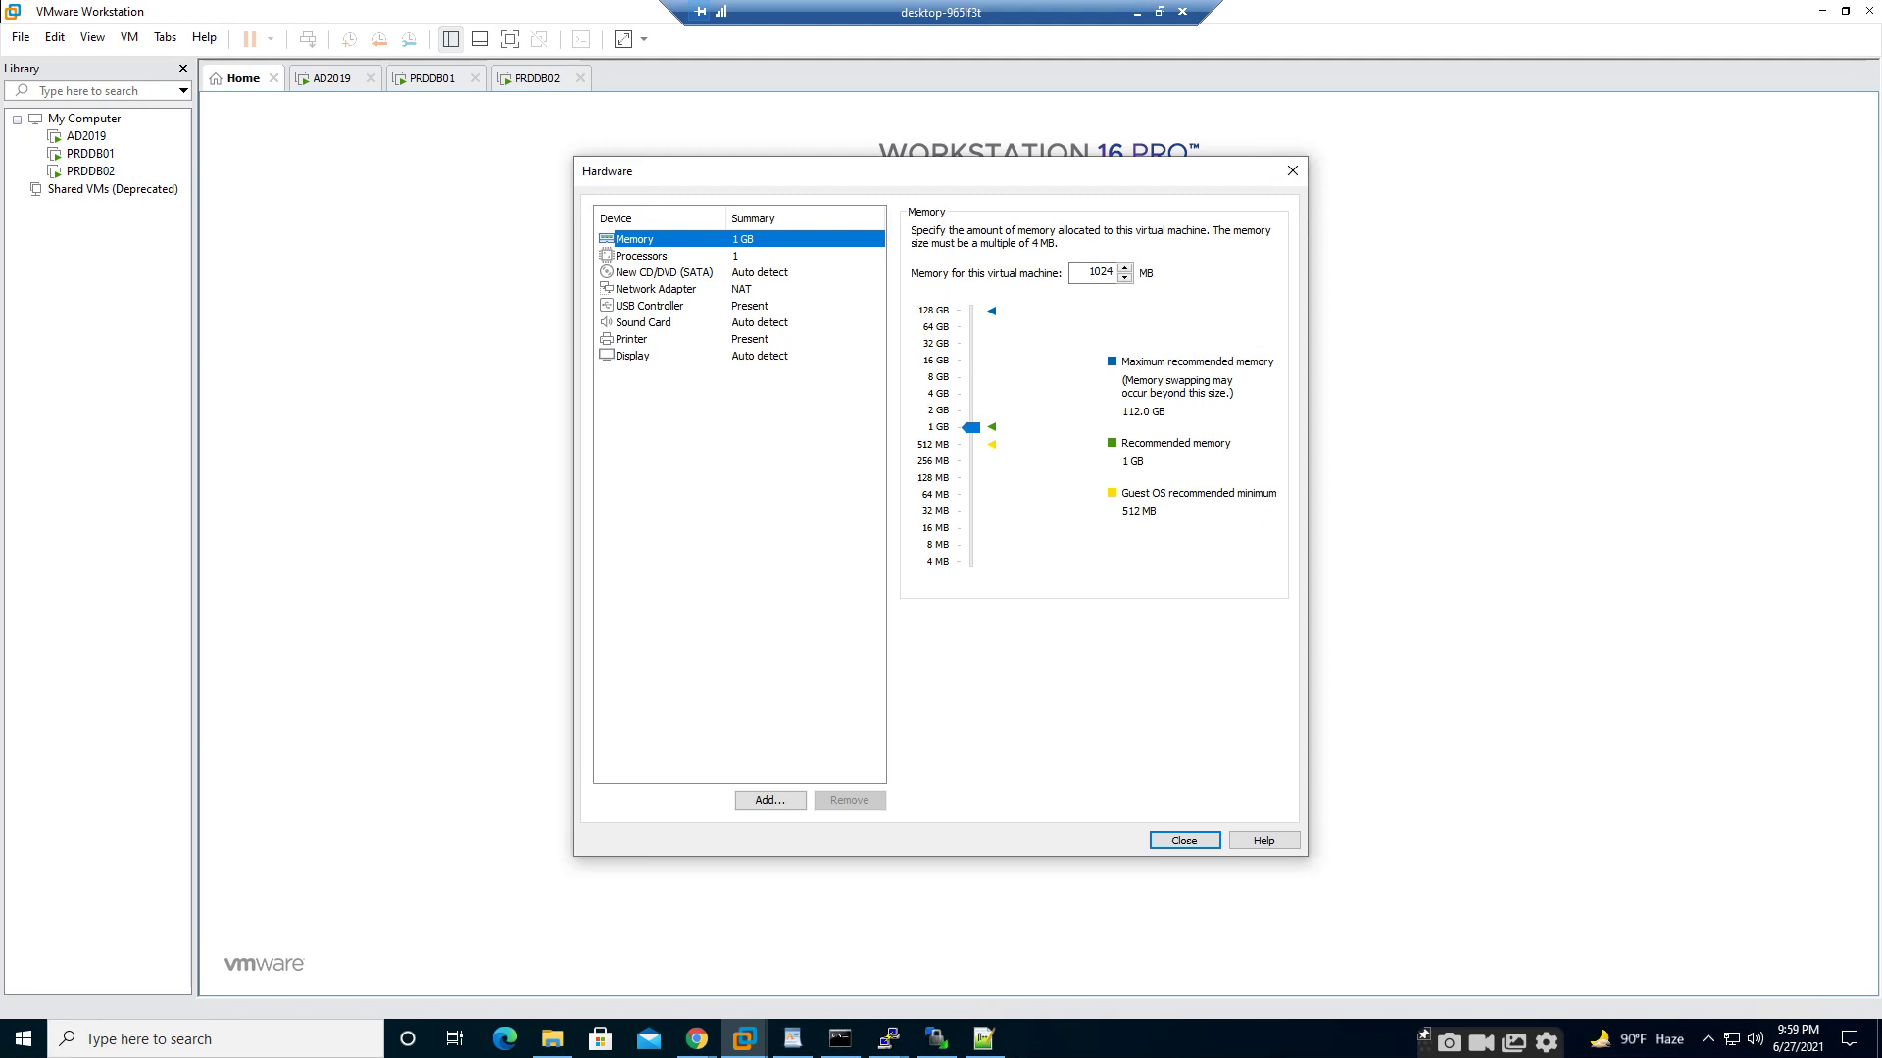
- Set the SAN VM's memory to 4096 MB and finish creating the VM
left_click(938, 394)
left_click(1184, 840)
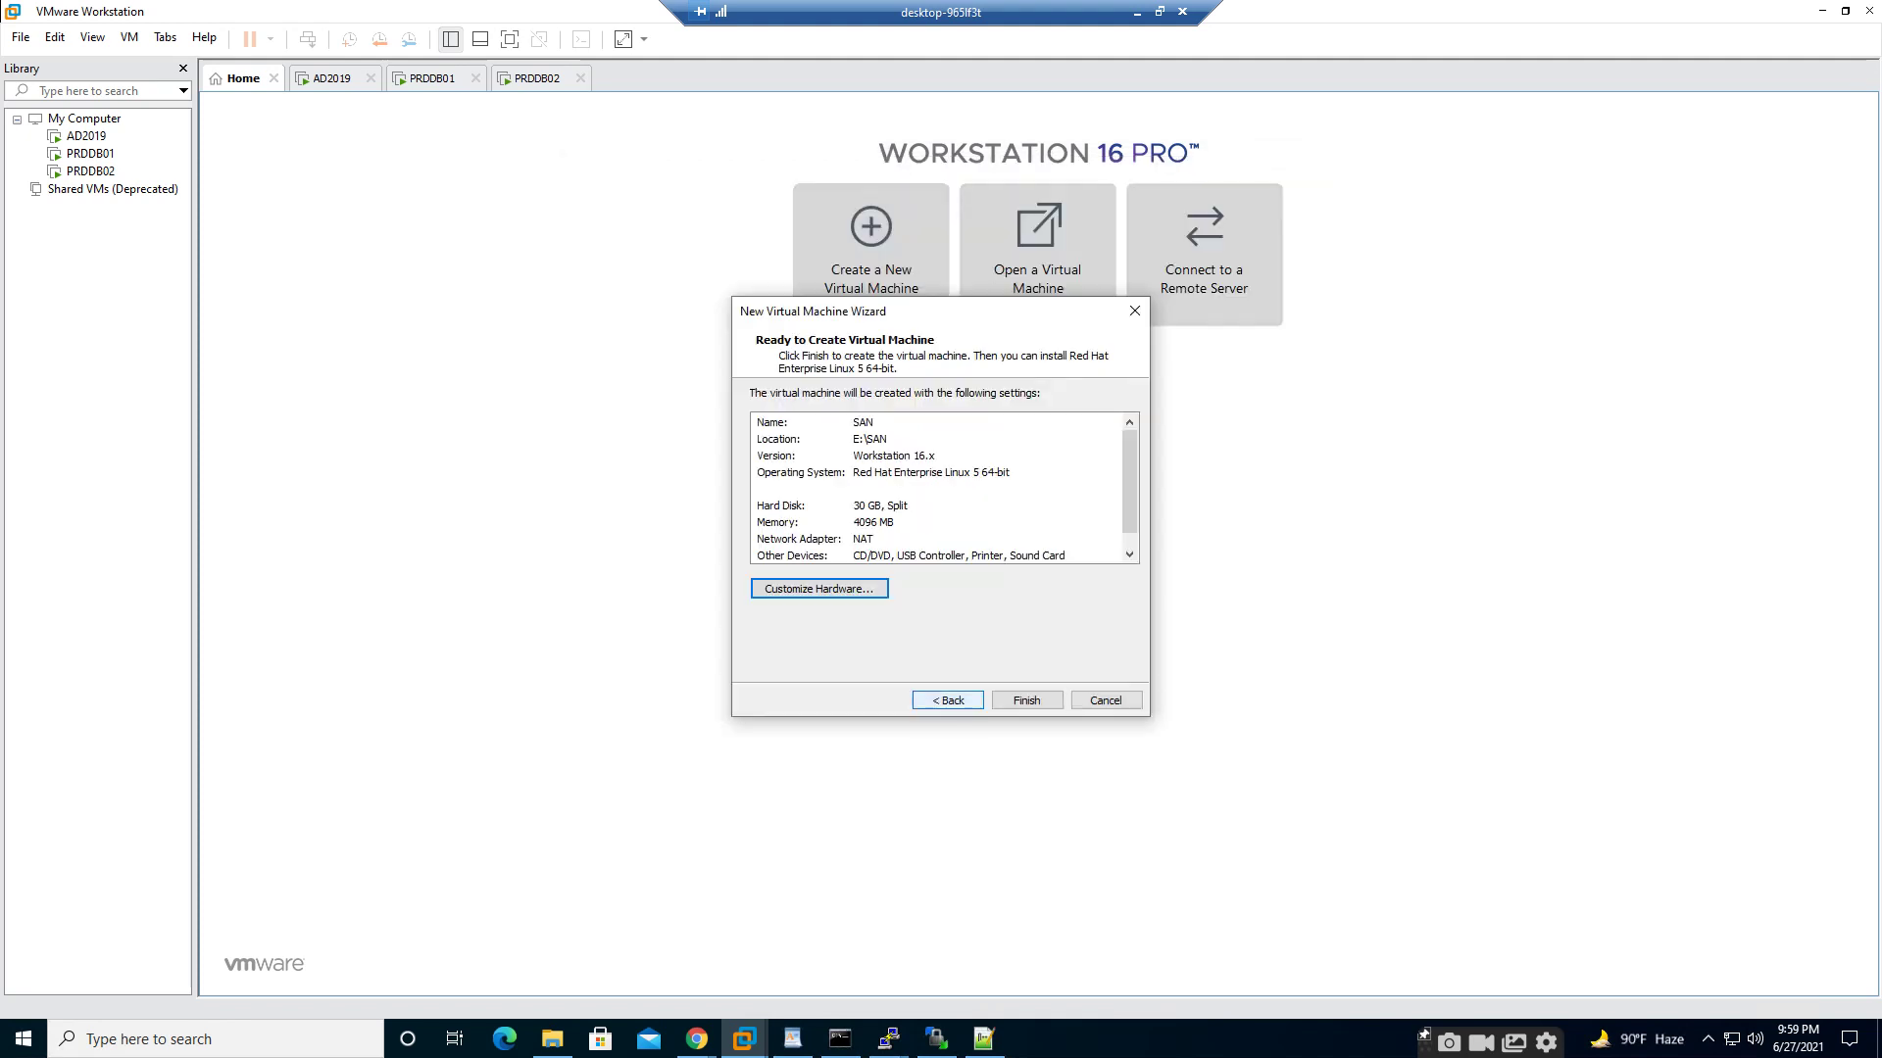
left_click(1026, 701)
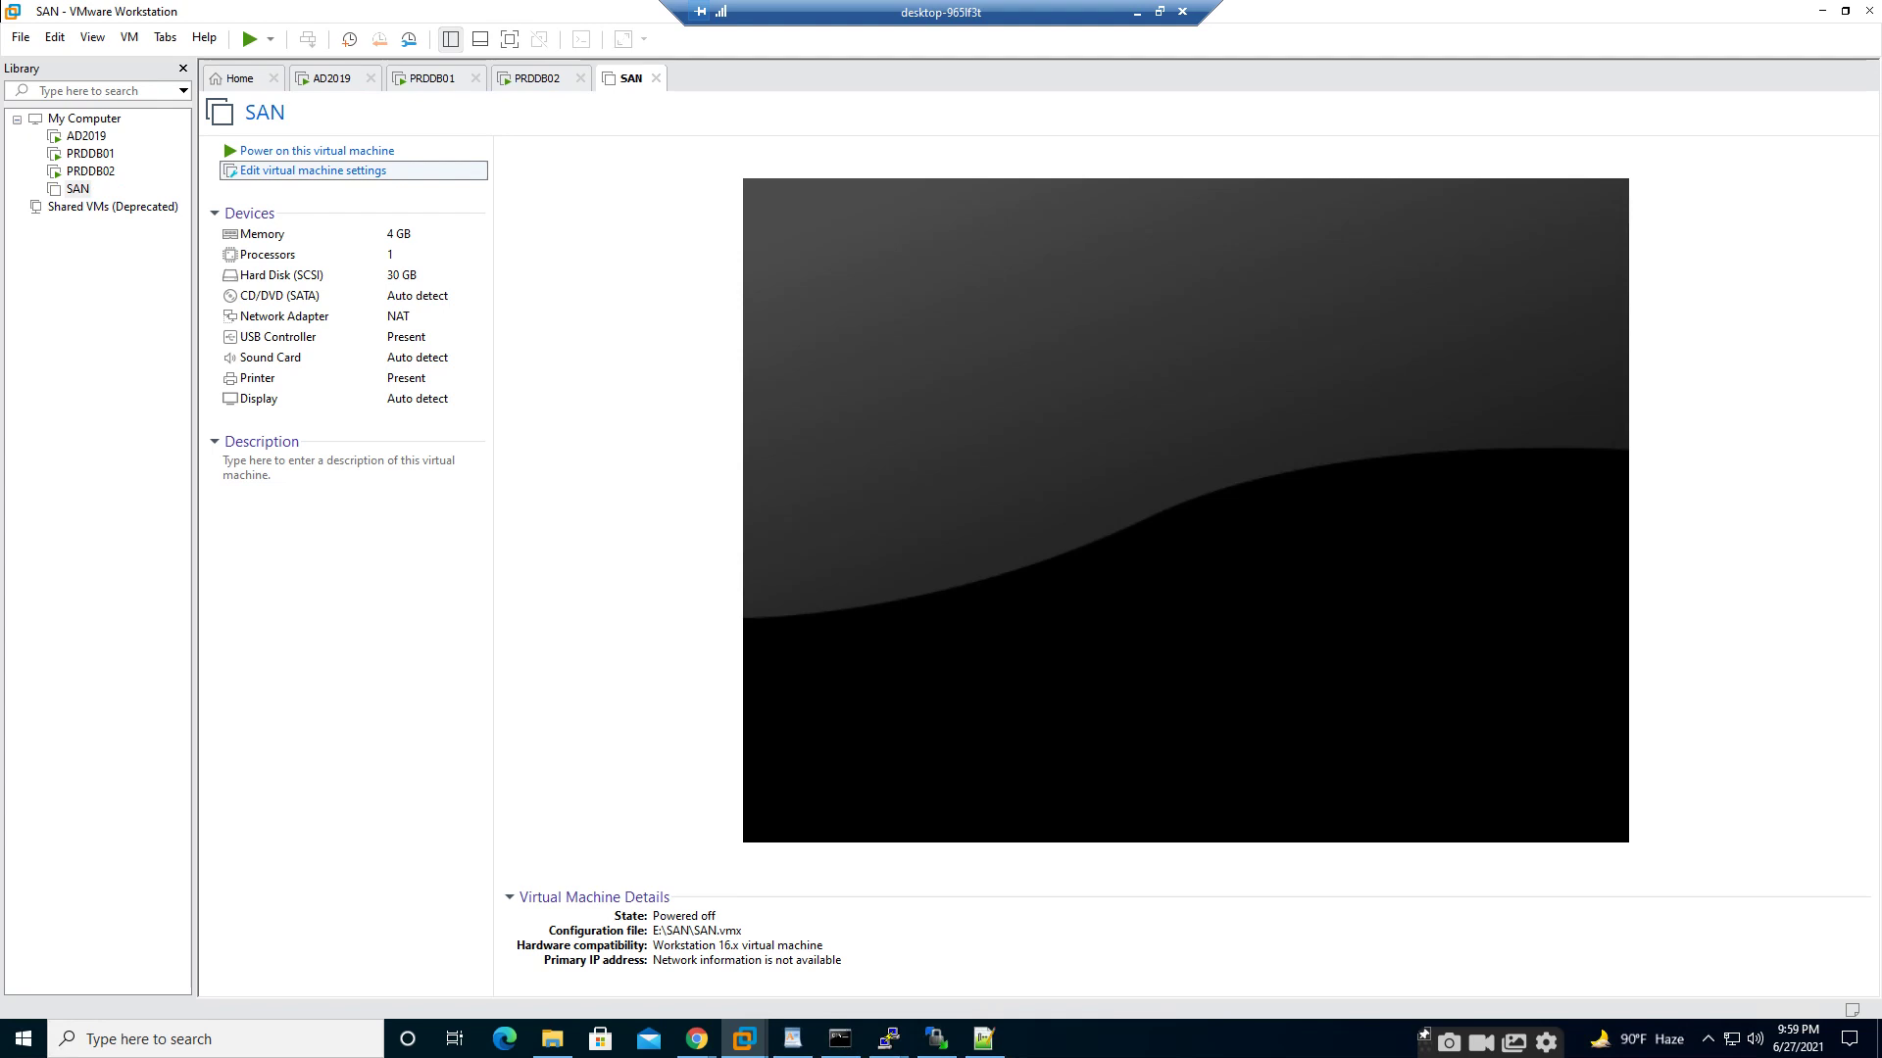
- Attach openfileresa-2.99.1-x86_64-disc1 ISO from Downloads as the SAN VM's CD/DVD and power it on
left_click(313, 170)
left_click(653, 298)
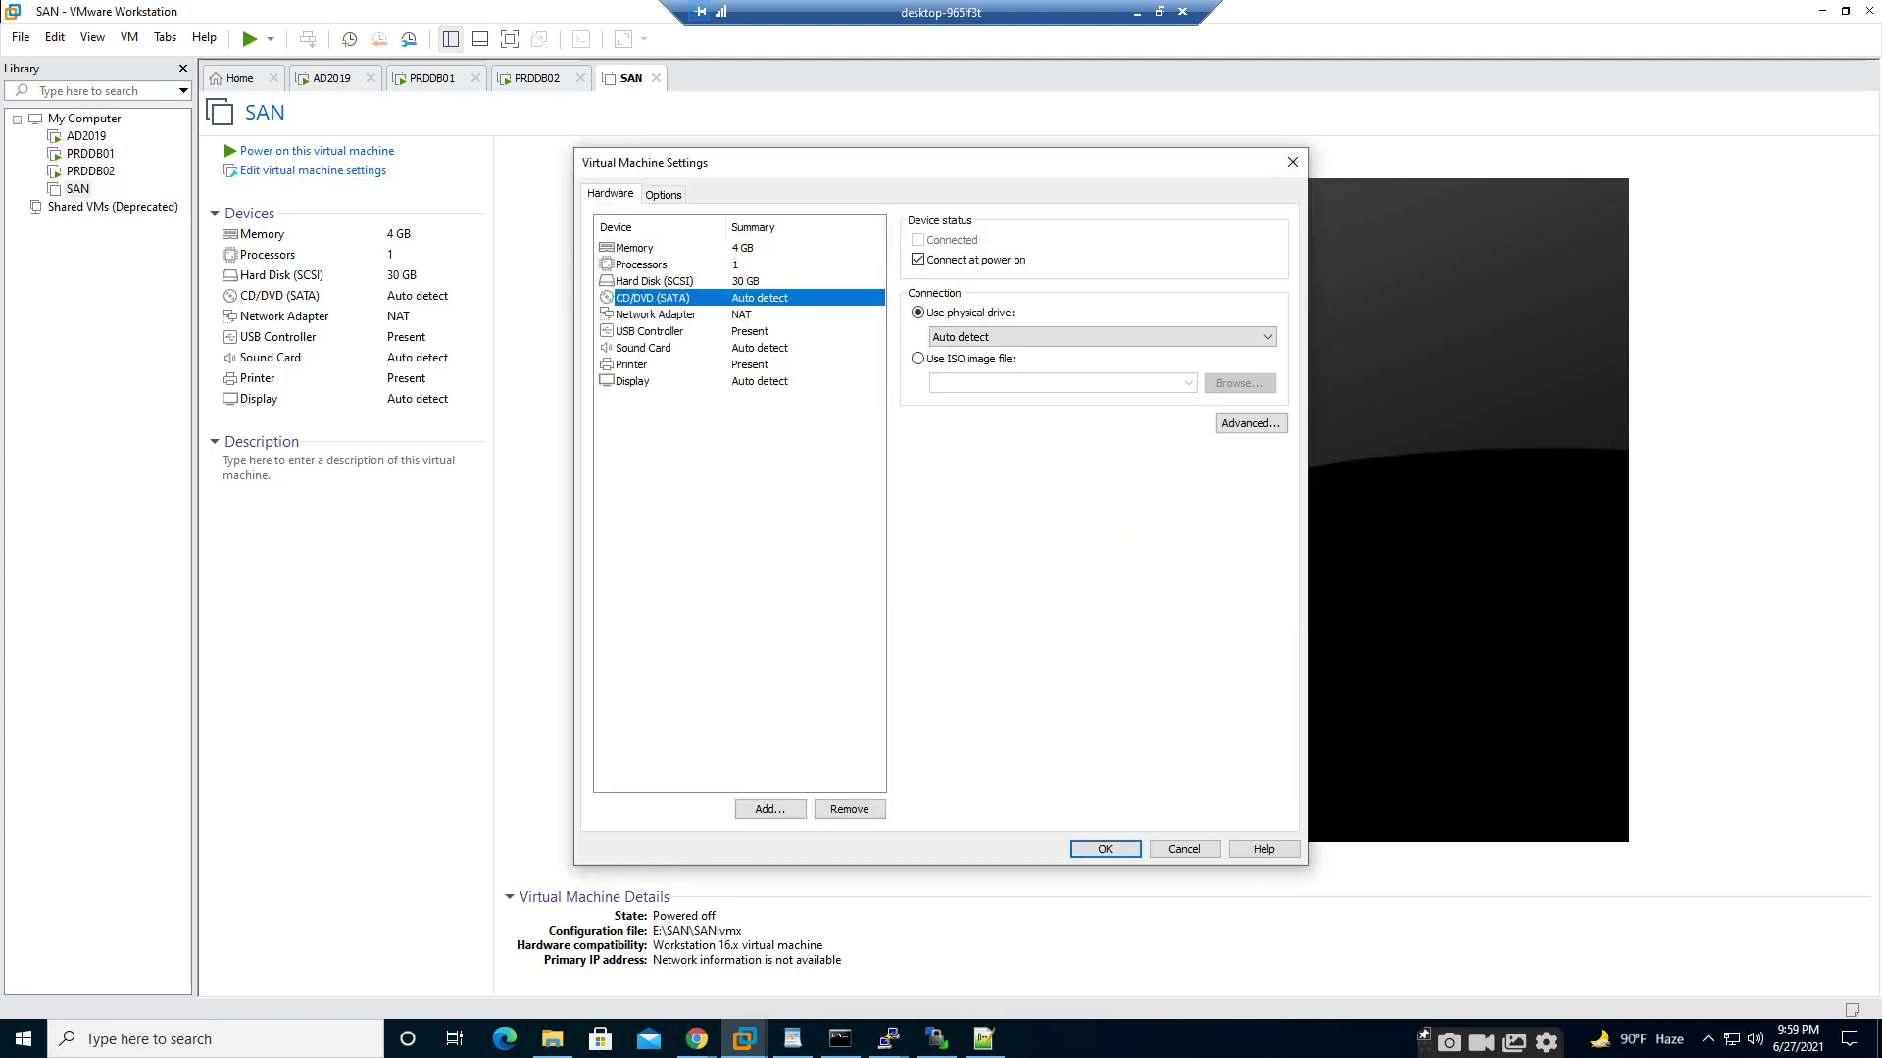
left_click(918, 359)
left_click(1240, 383)
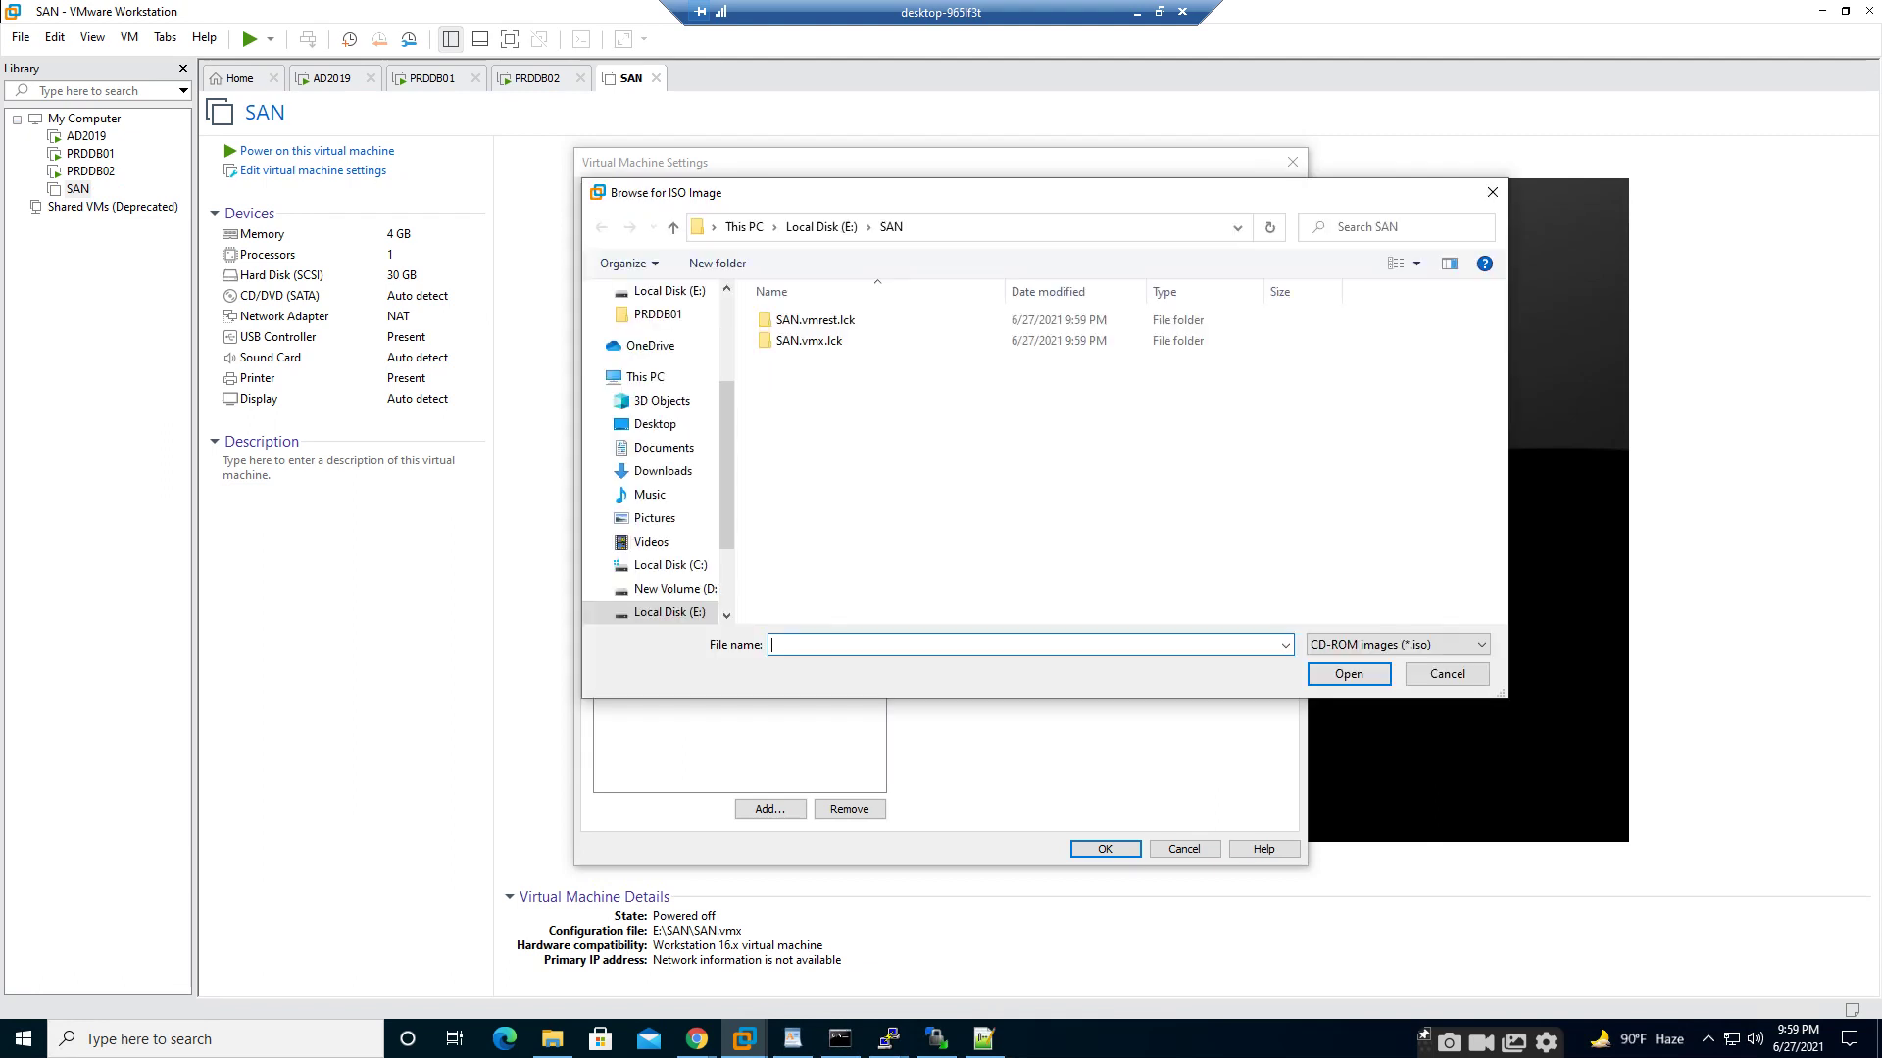
left_click(663, 471)
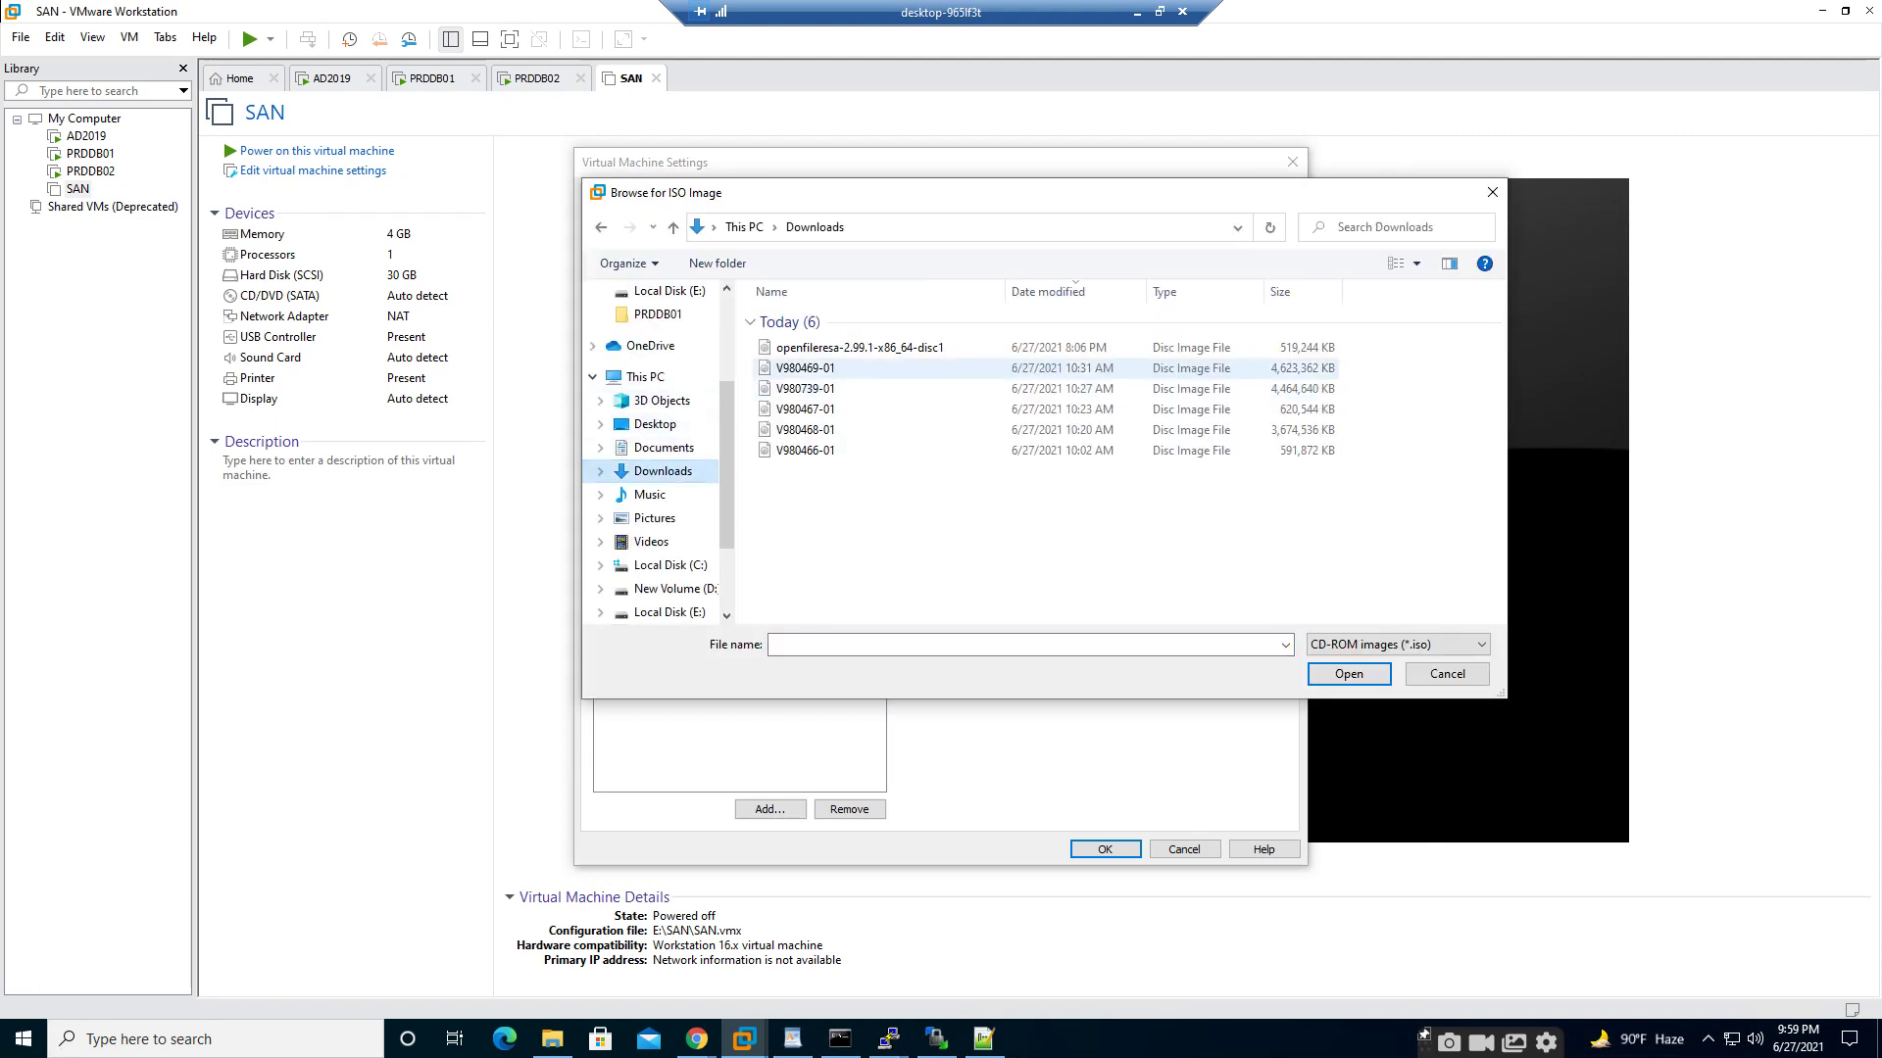
left_click(859, 348)
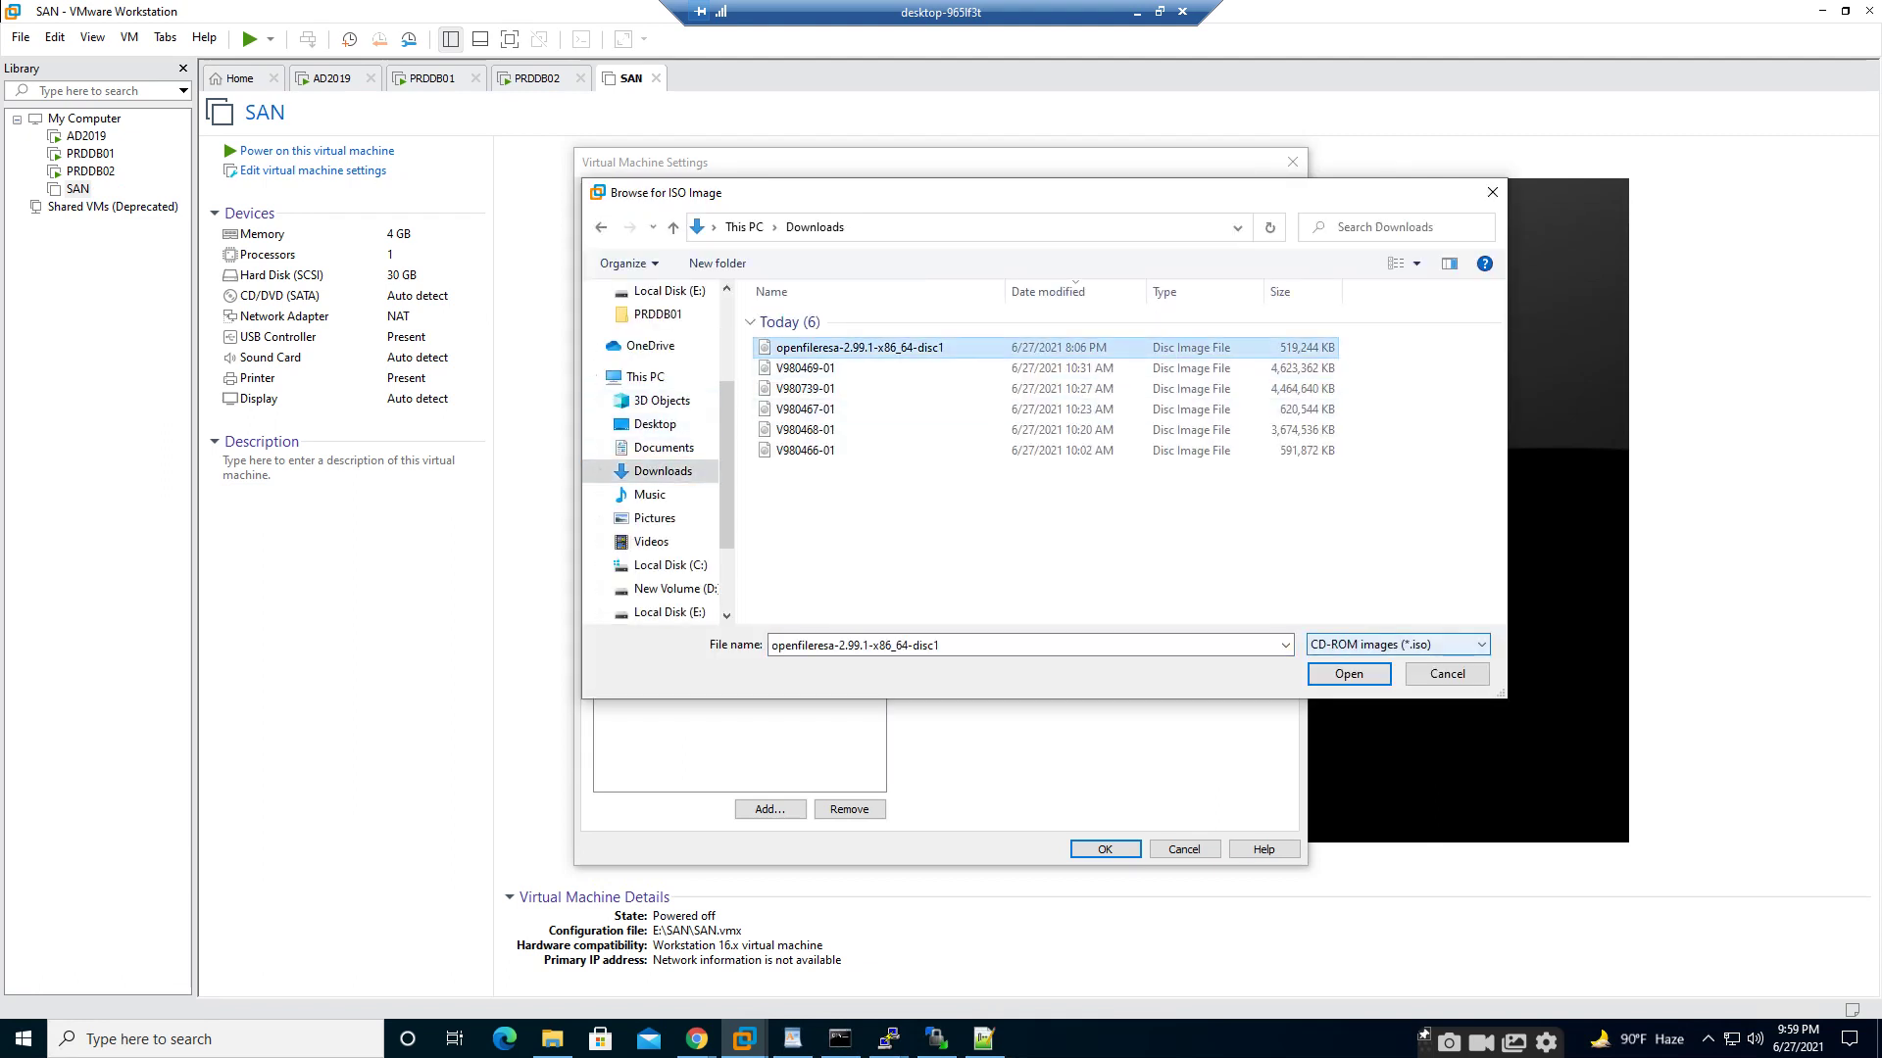
left_click(1348, 675)
left_click(1105, 849)
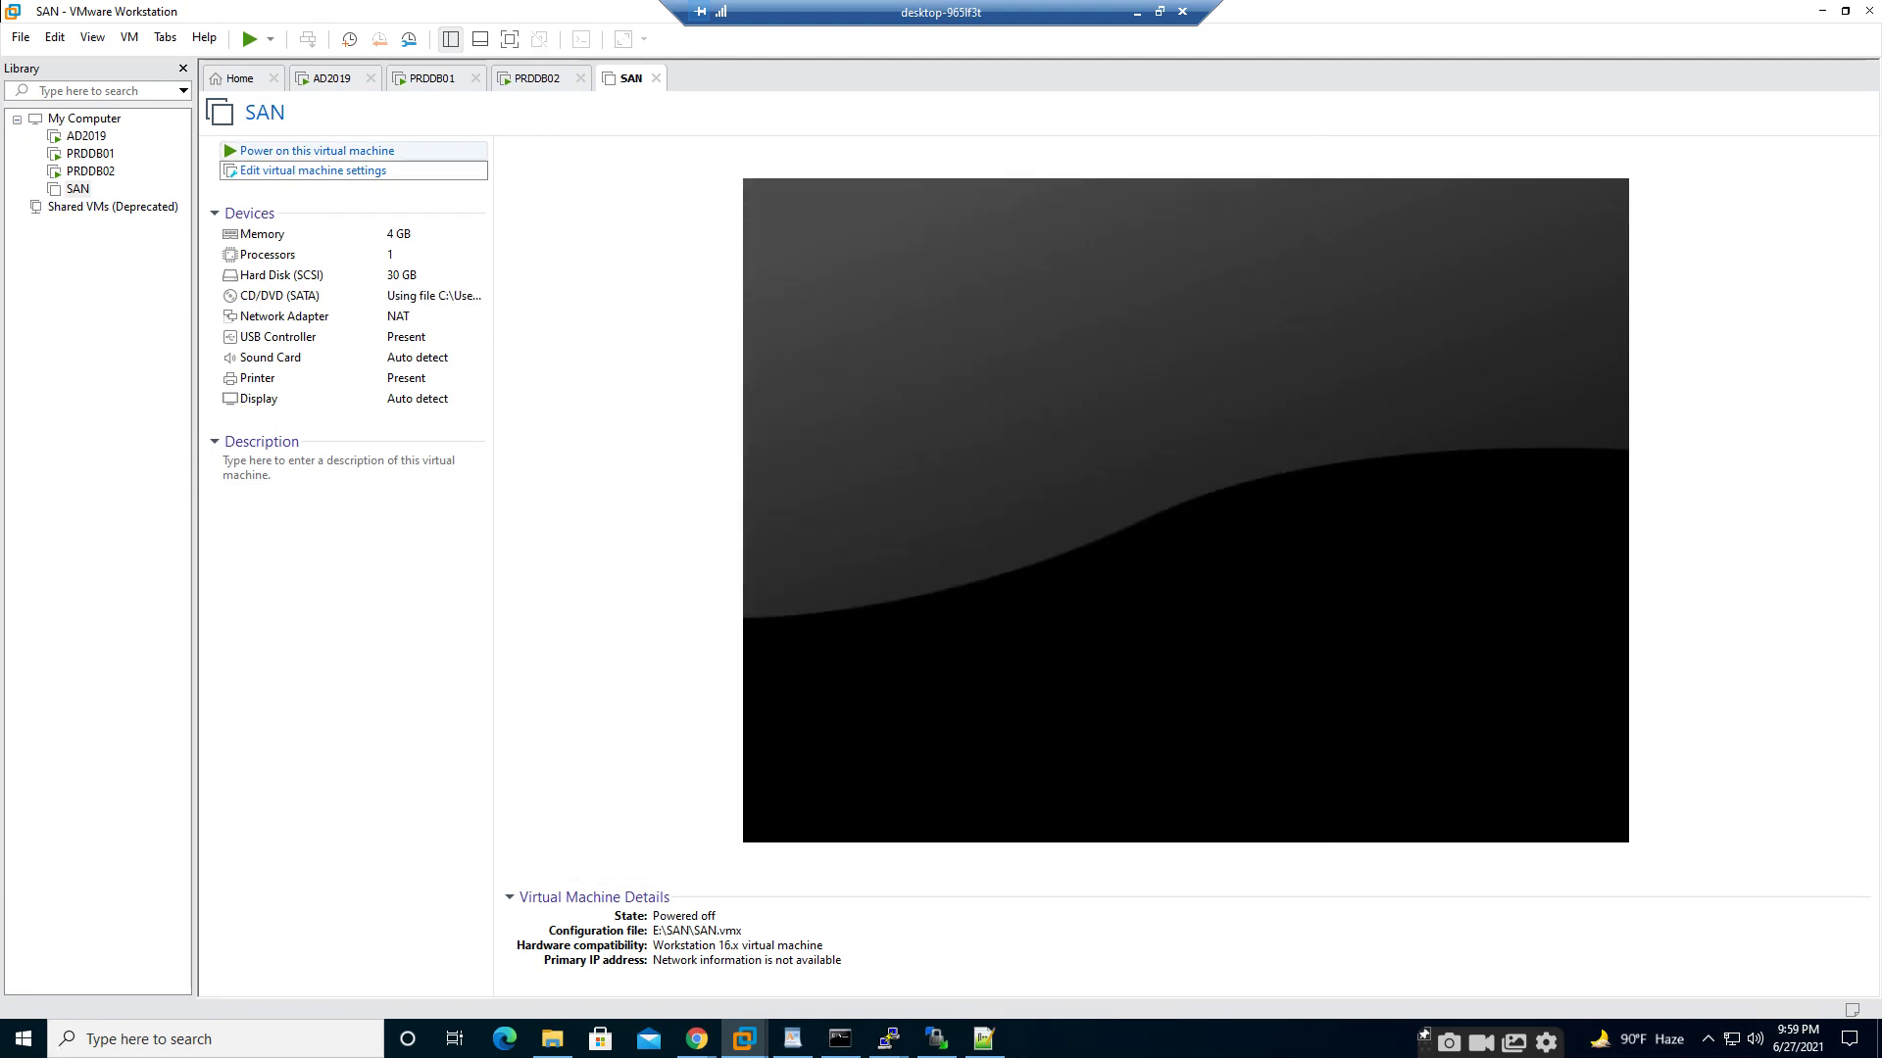
left_click(316, 151)
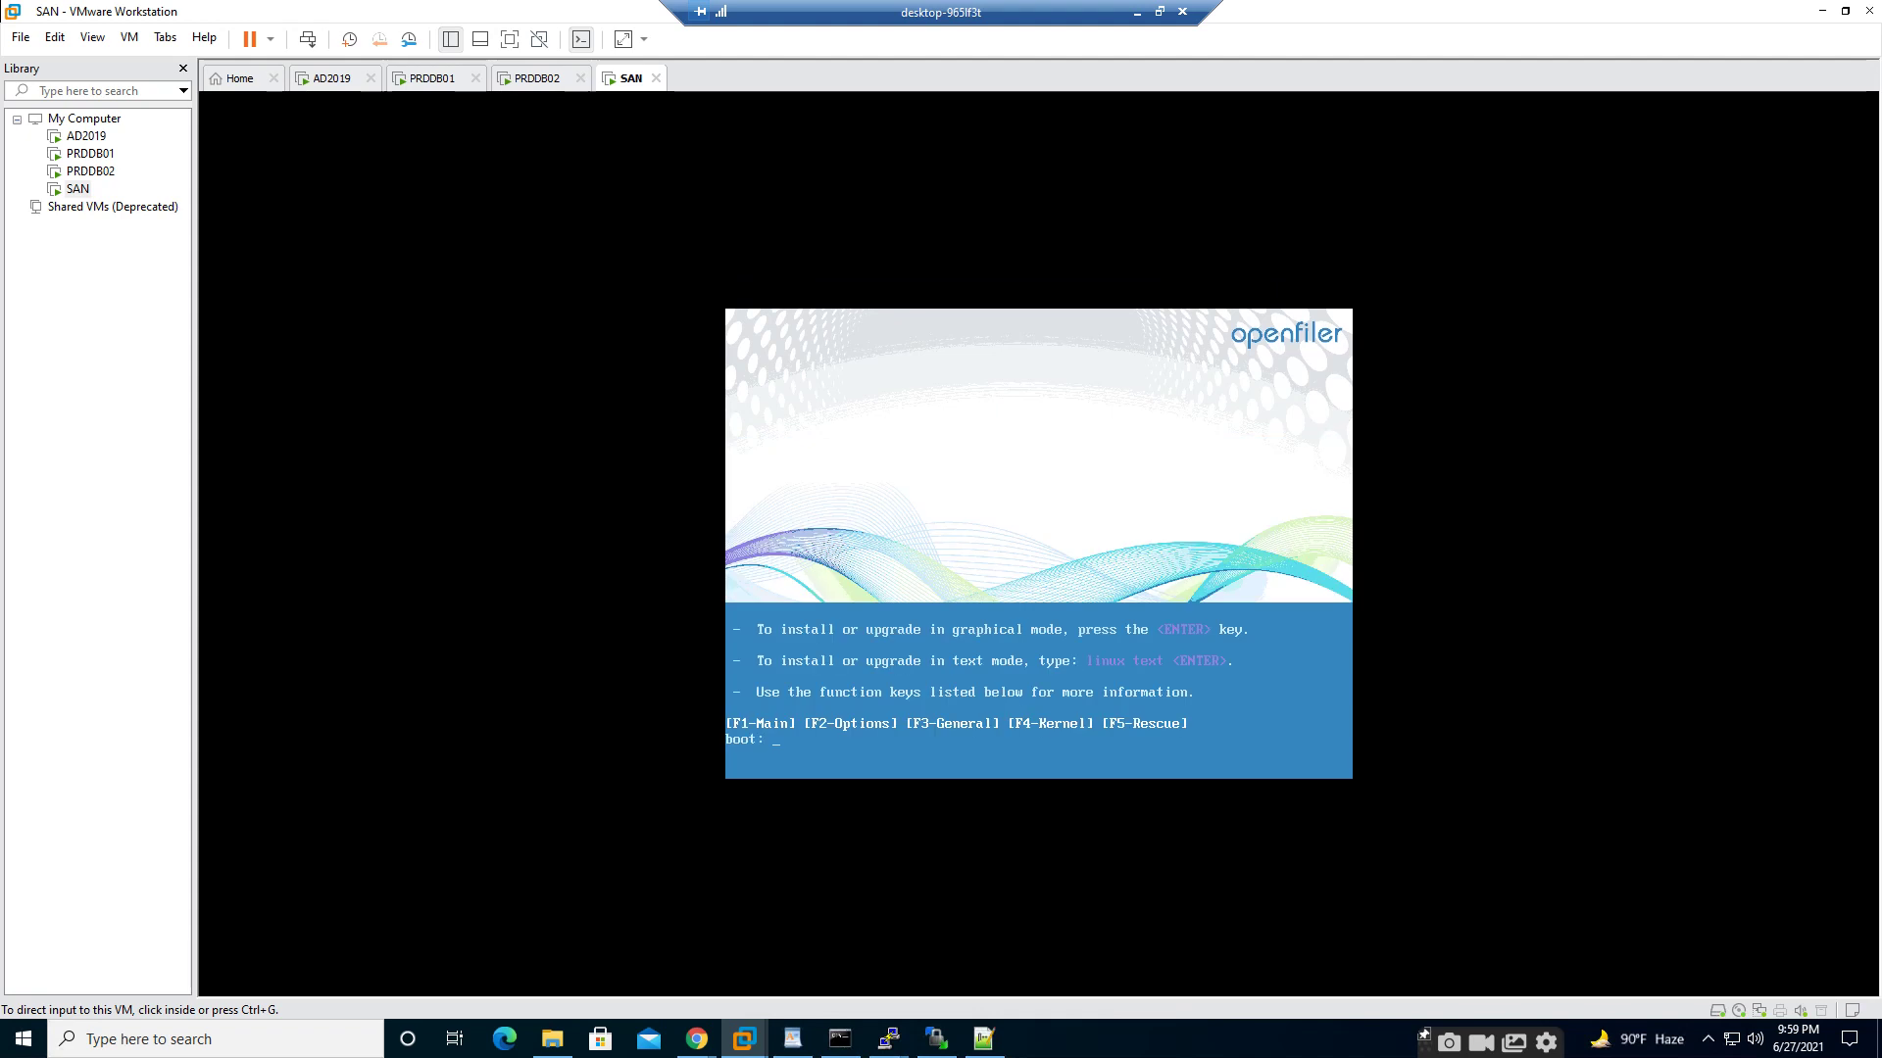
- Press Enter at the Openfiler boot: prompt to launch the graphical installer
key("ctrl+g")
key("Return")
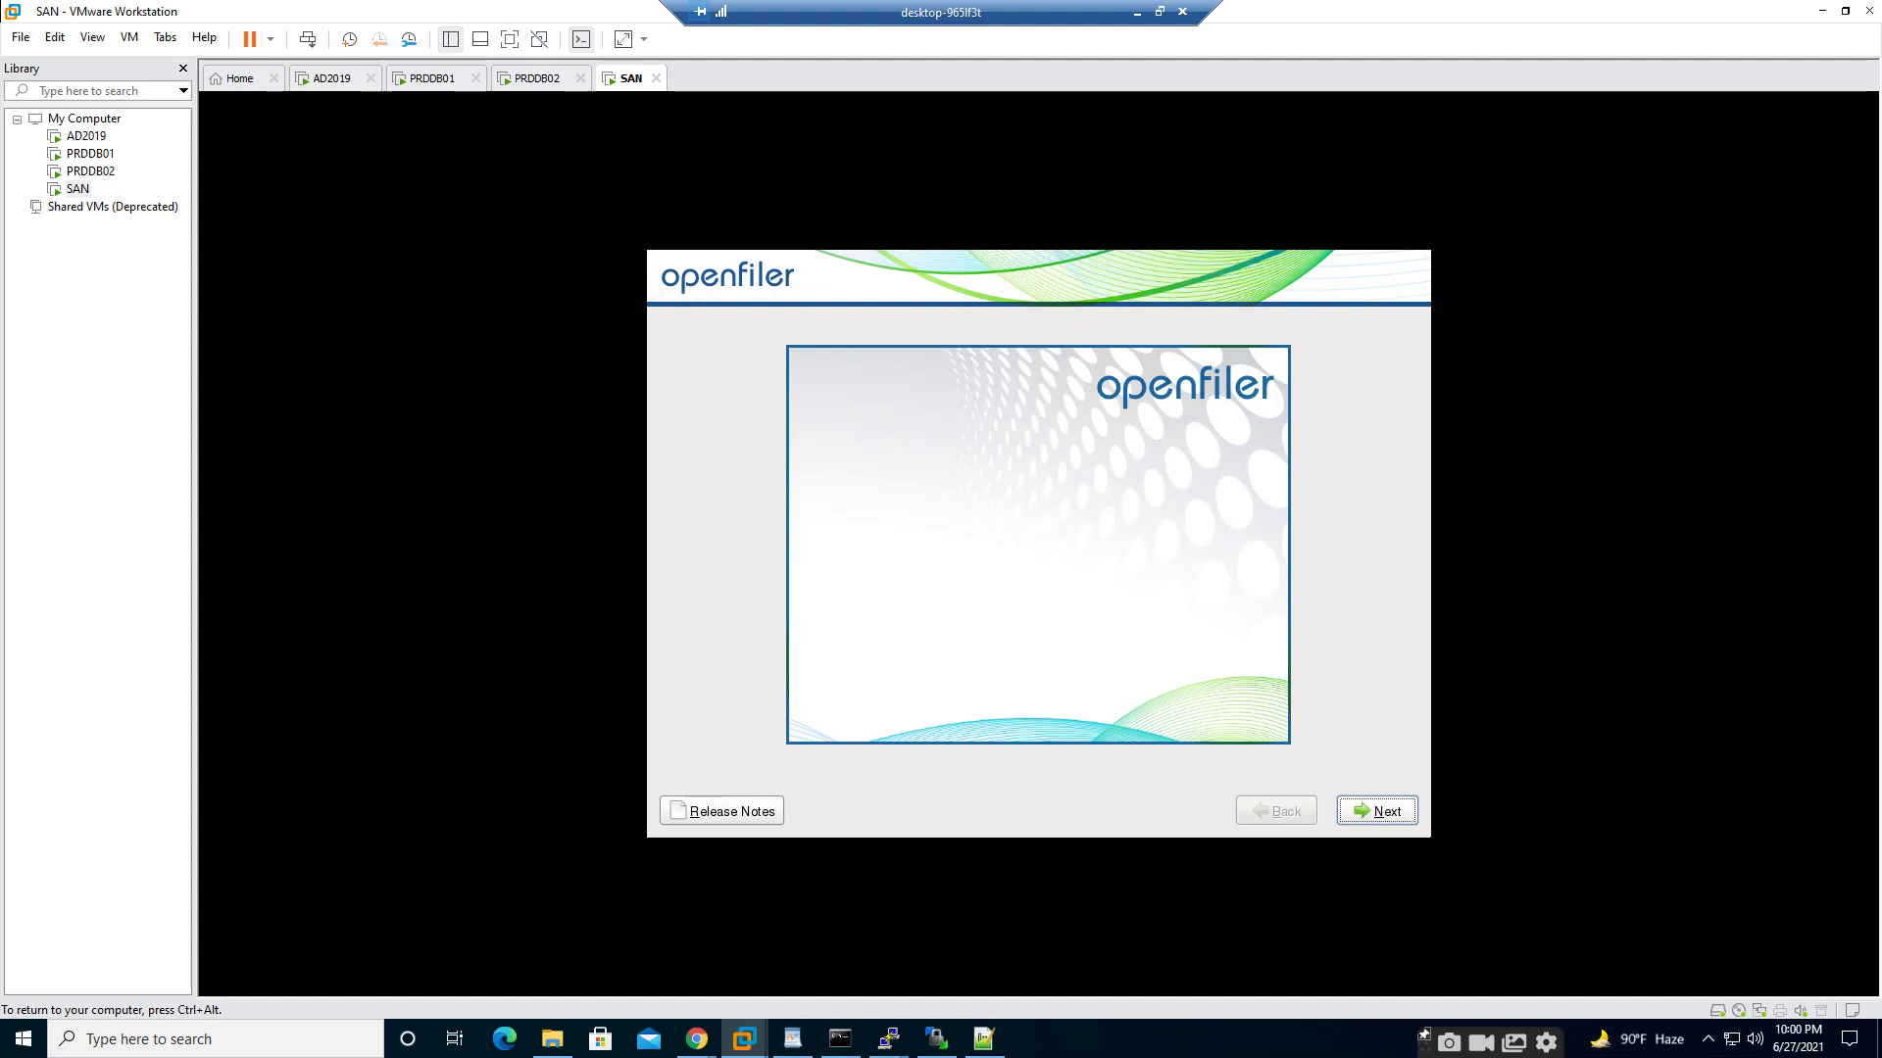
- Pass the welcome page, keep the U.S. English keyboard, and confirm initializing the sda drive
key("Return")
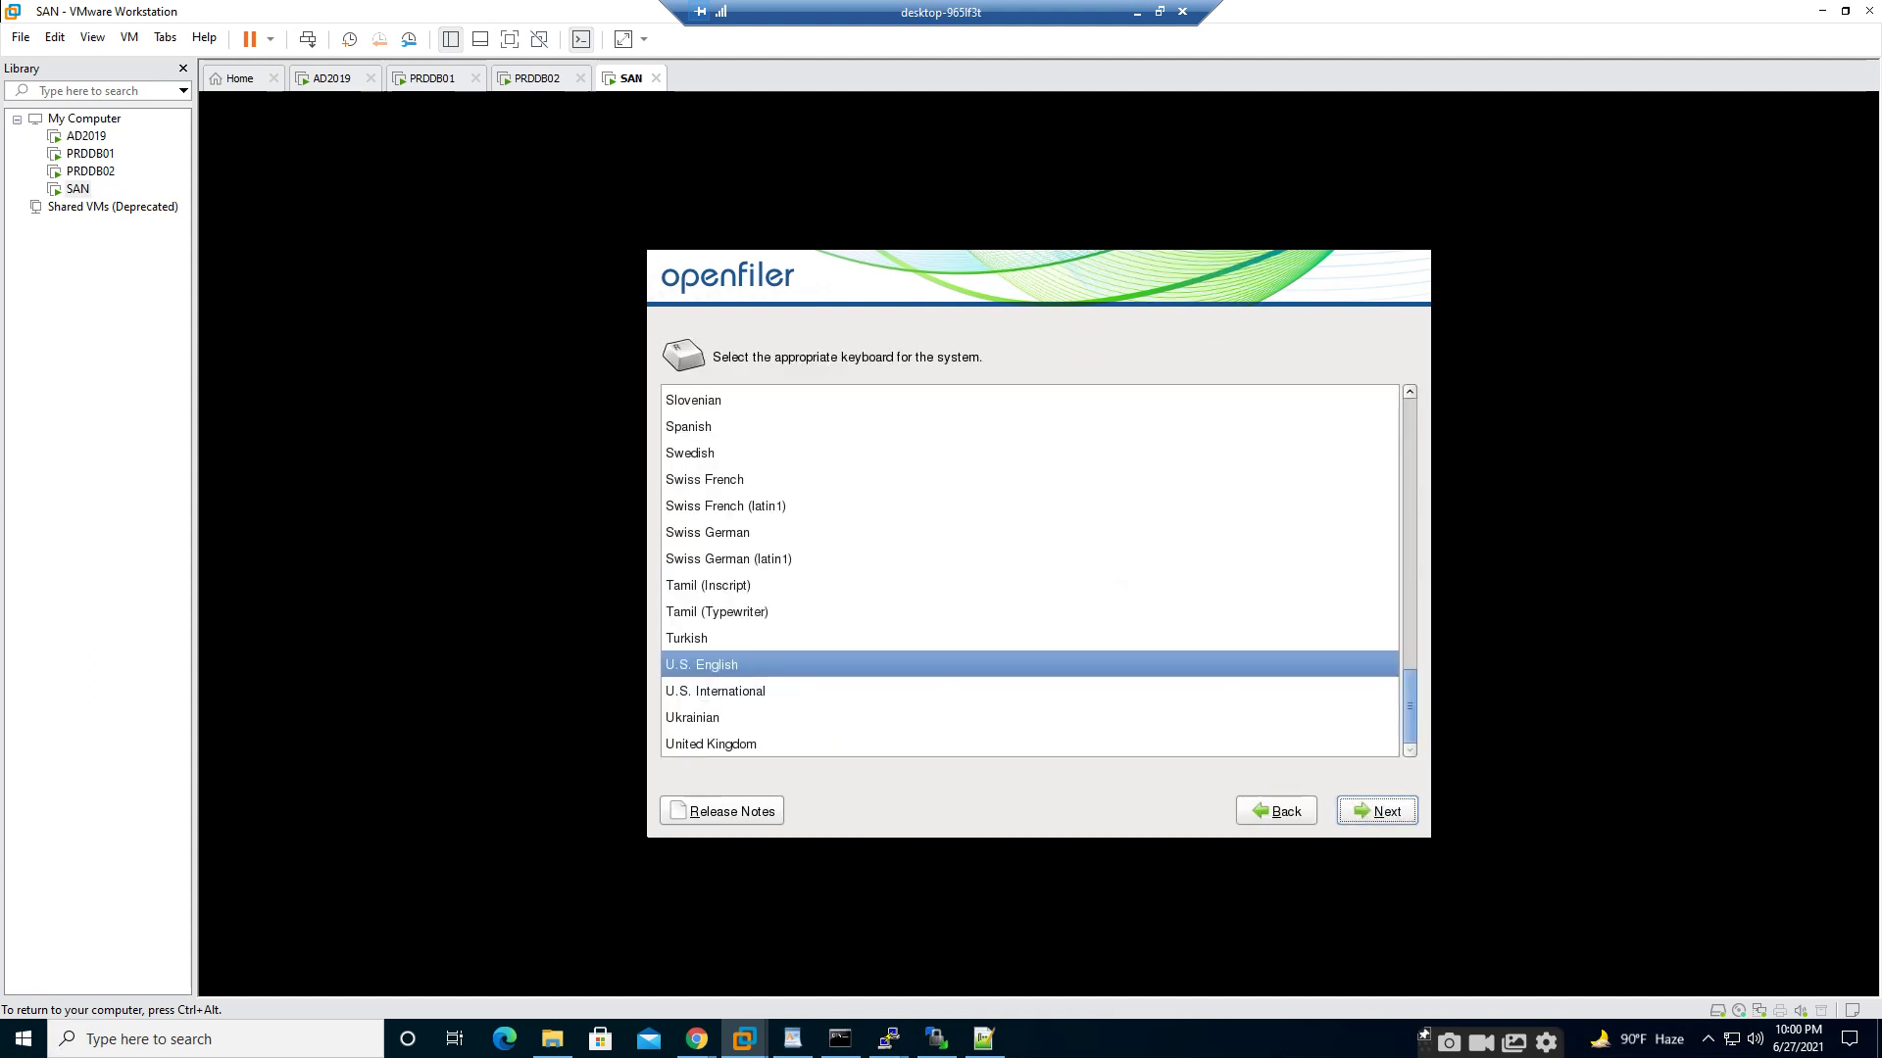
key("Return")
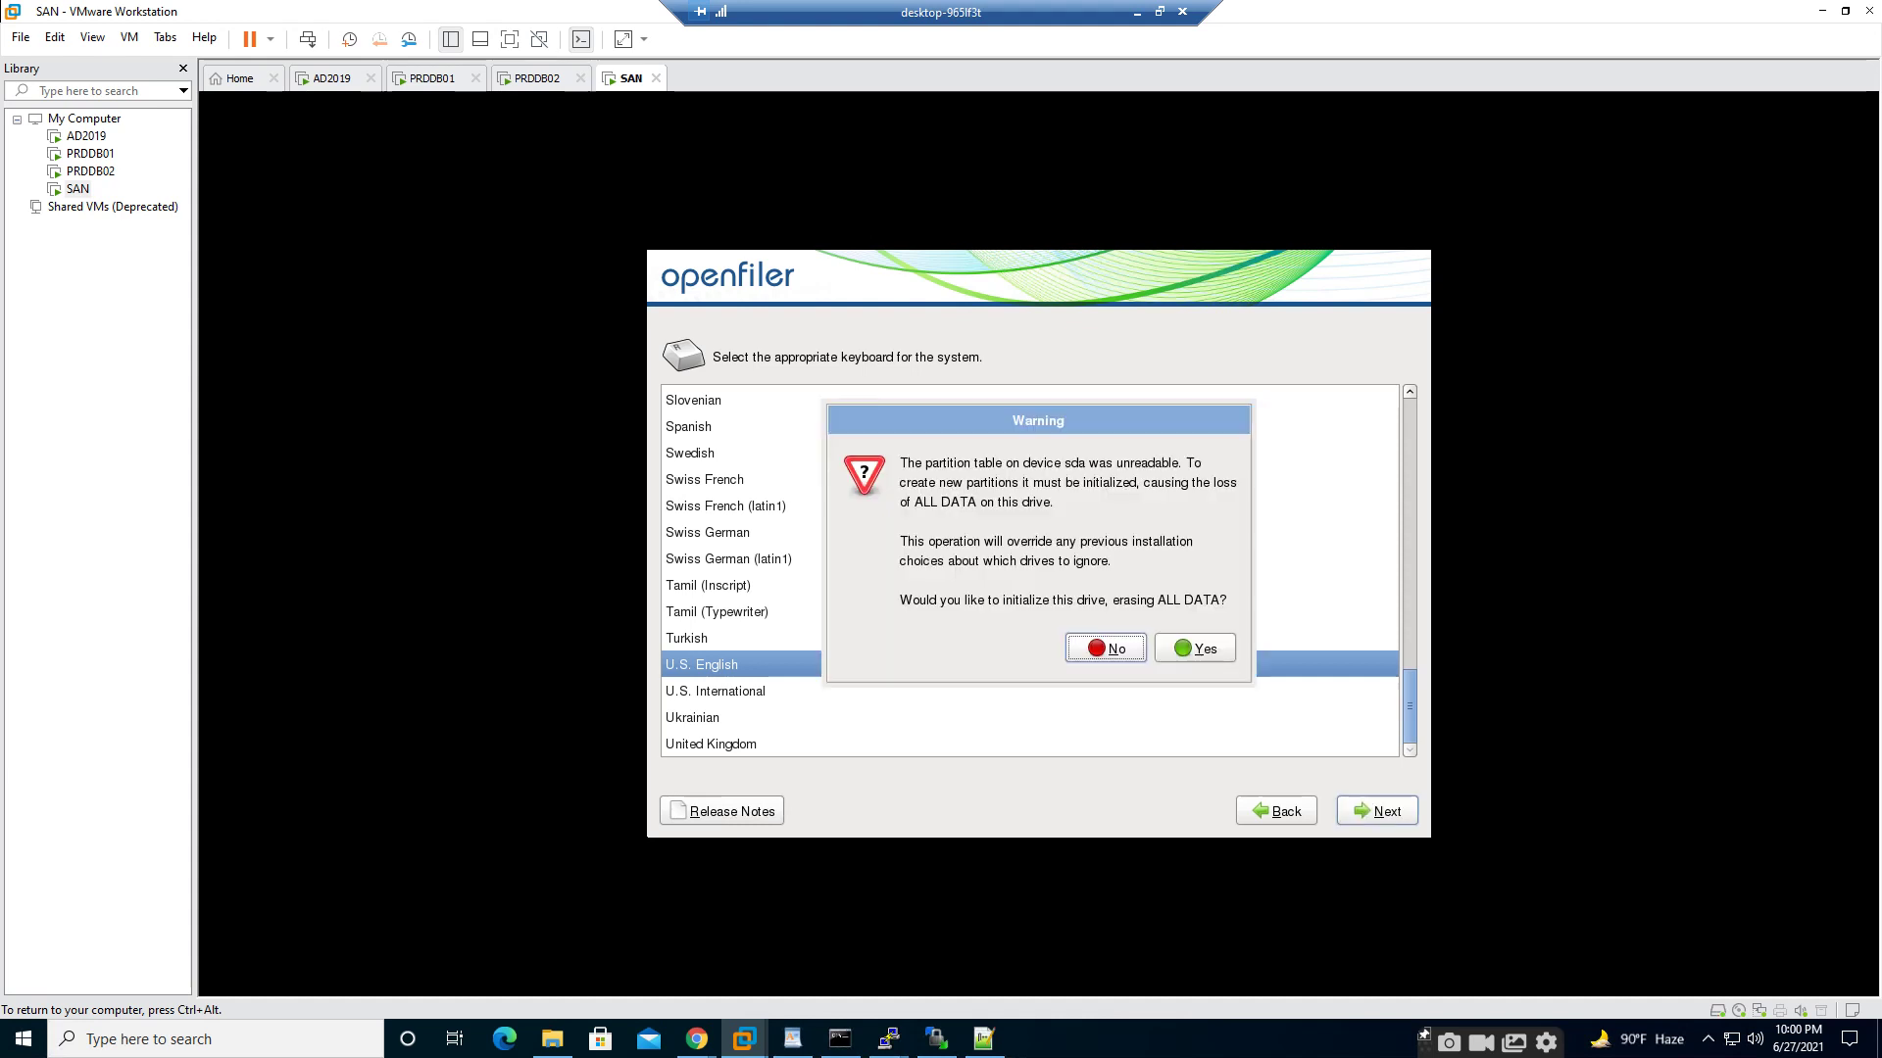
key("Tab")
key("Return")
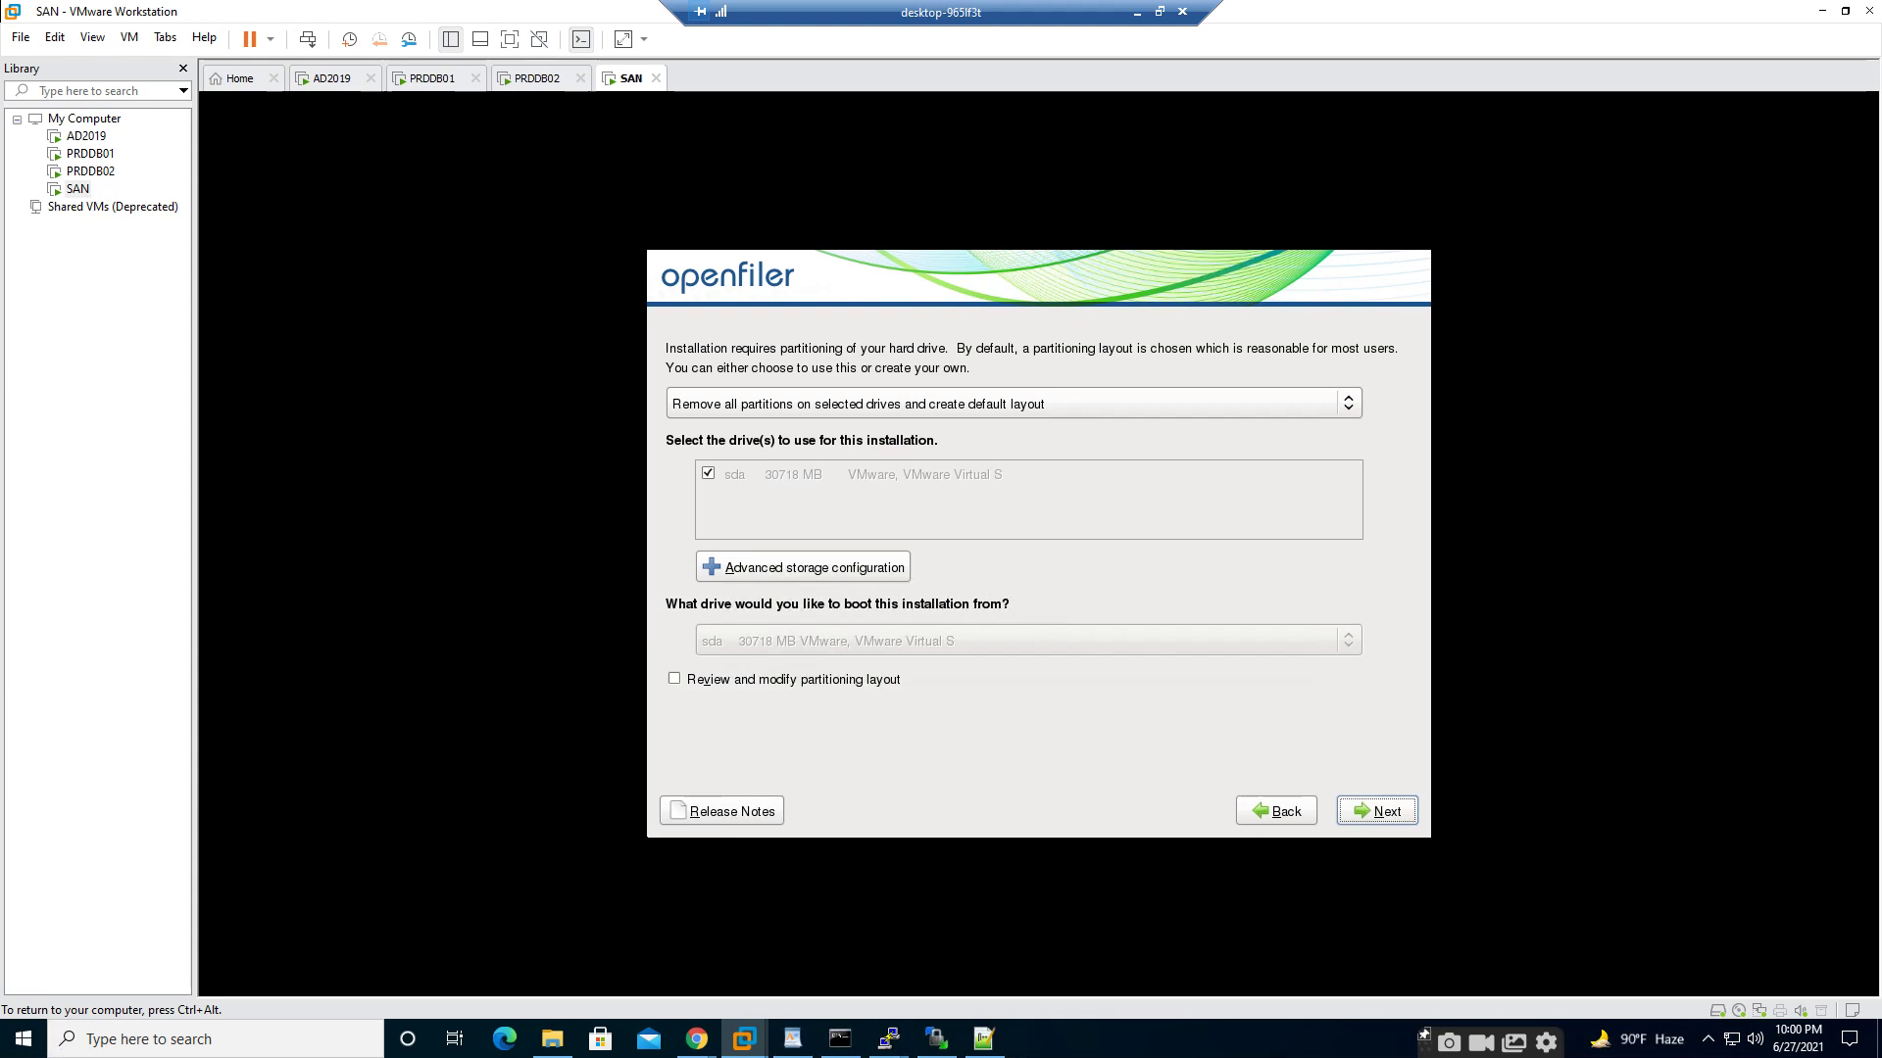
- Choose Create custom layout for partitioning and continue to the partition editor
key("Tab")
key("Tab")
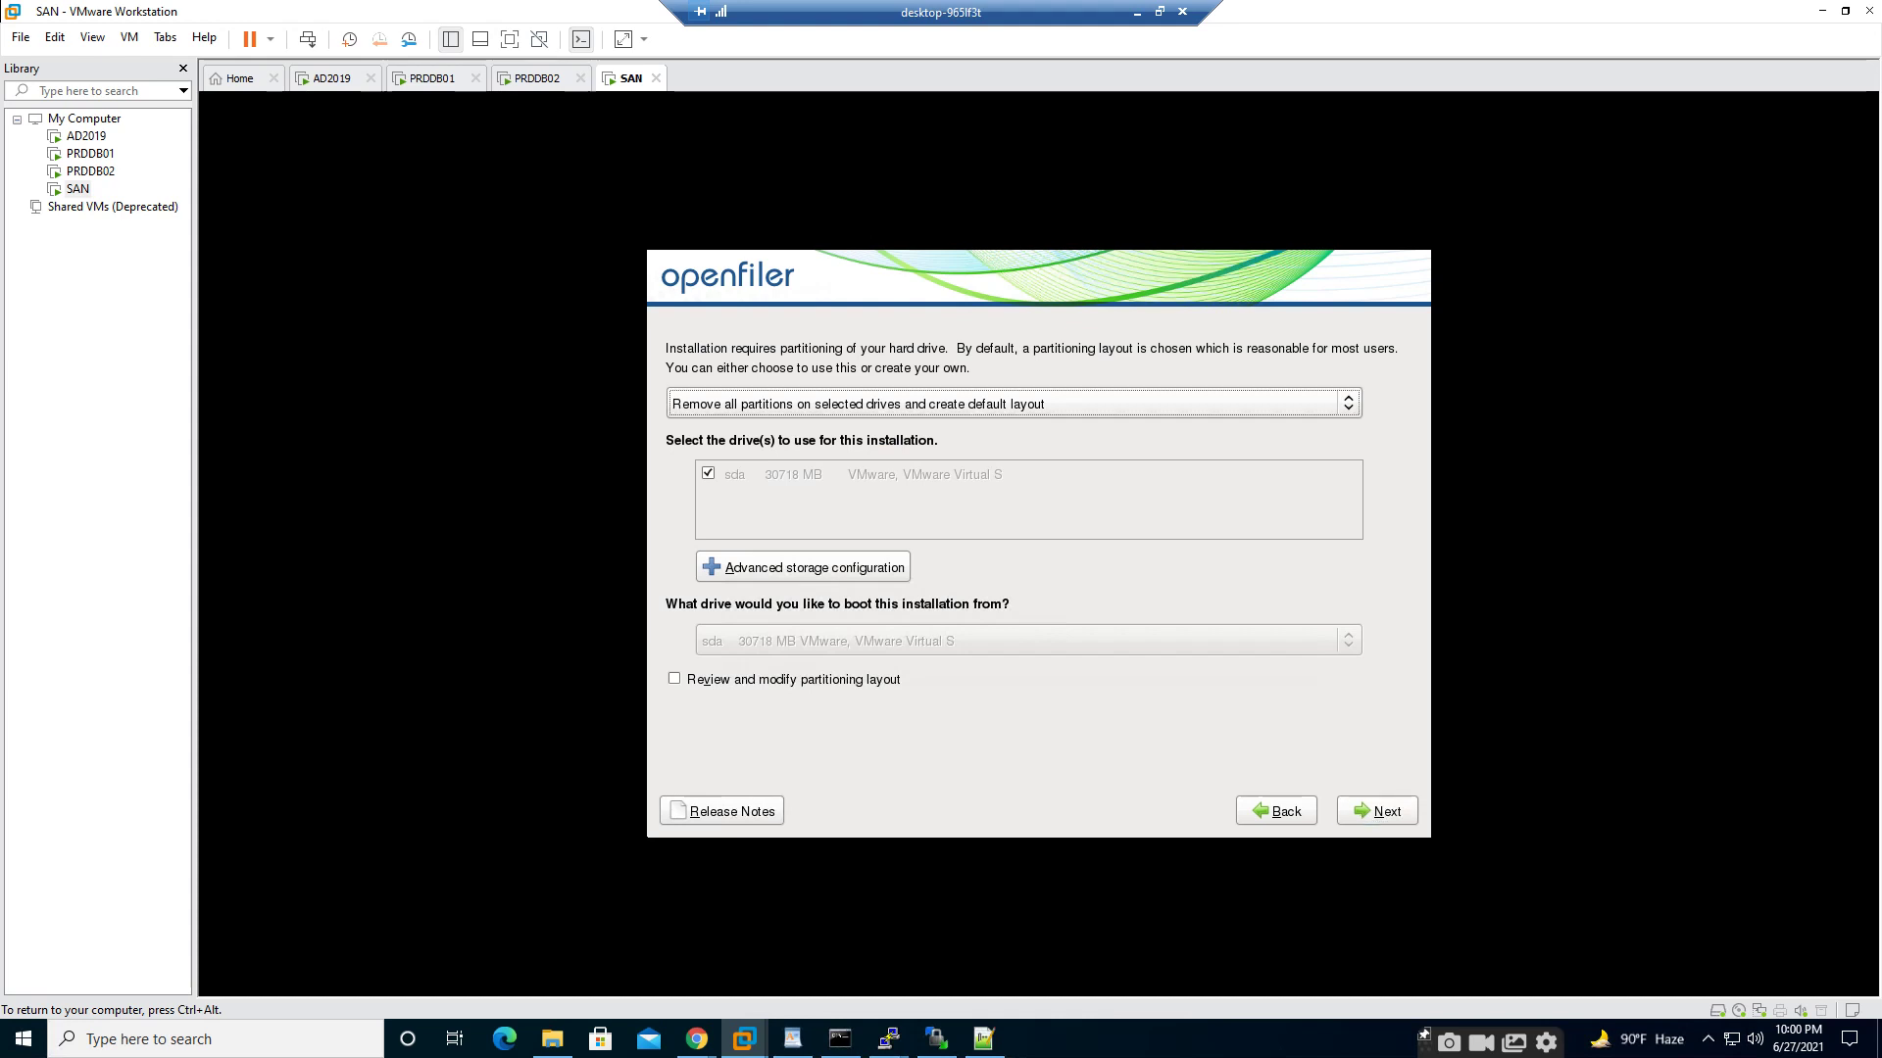
key("Down")
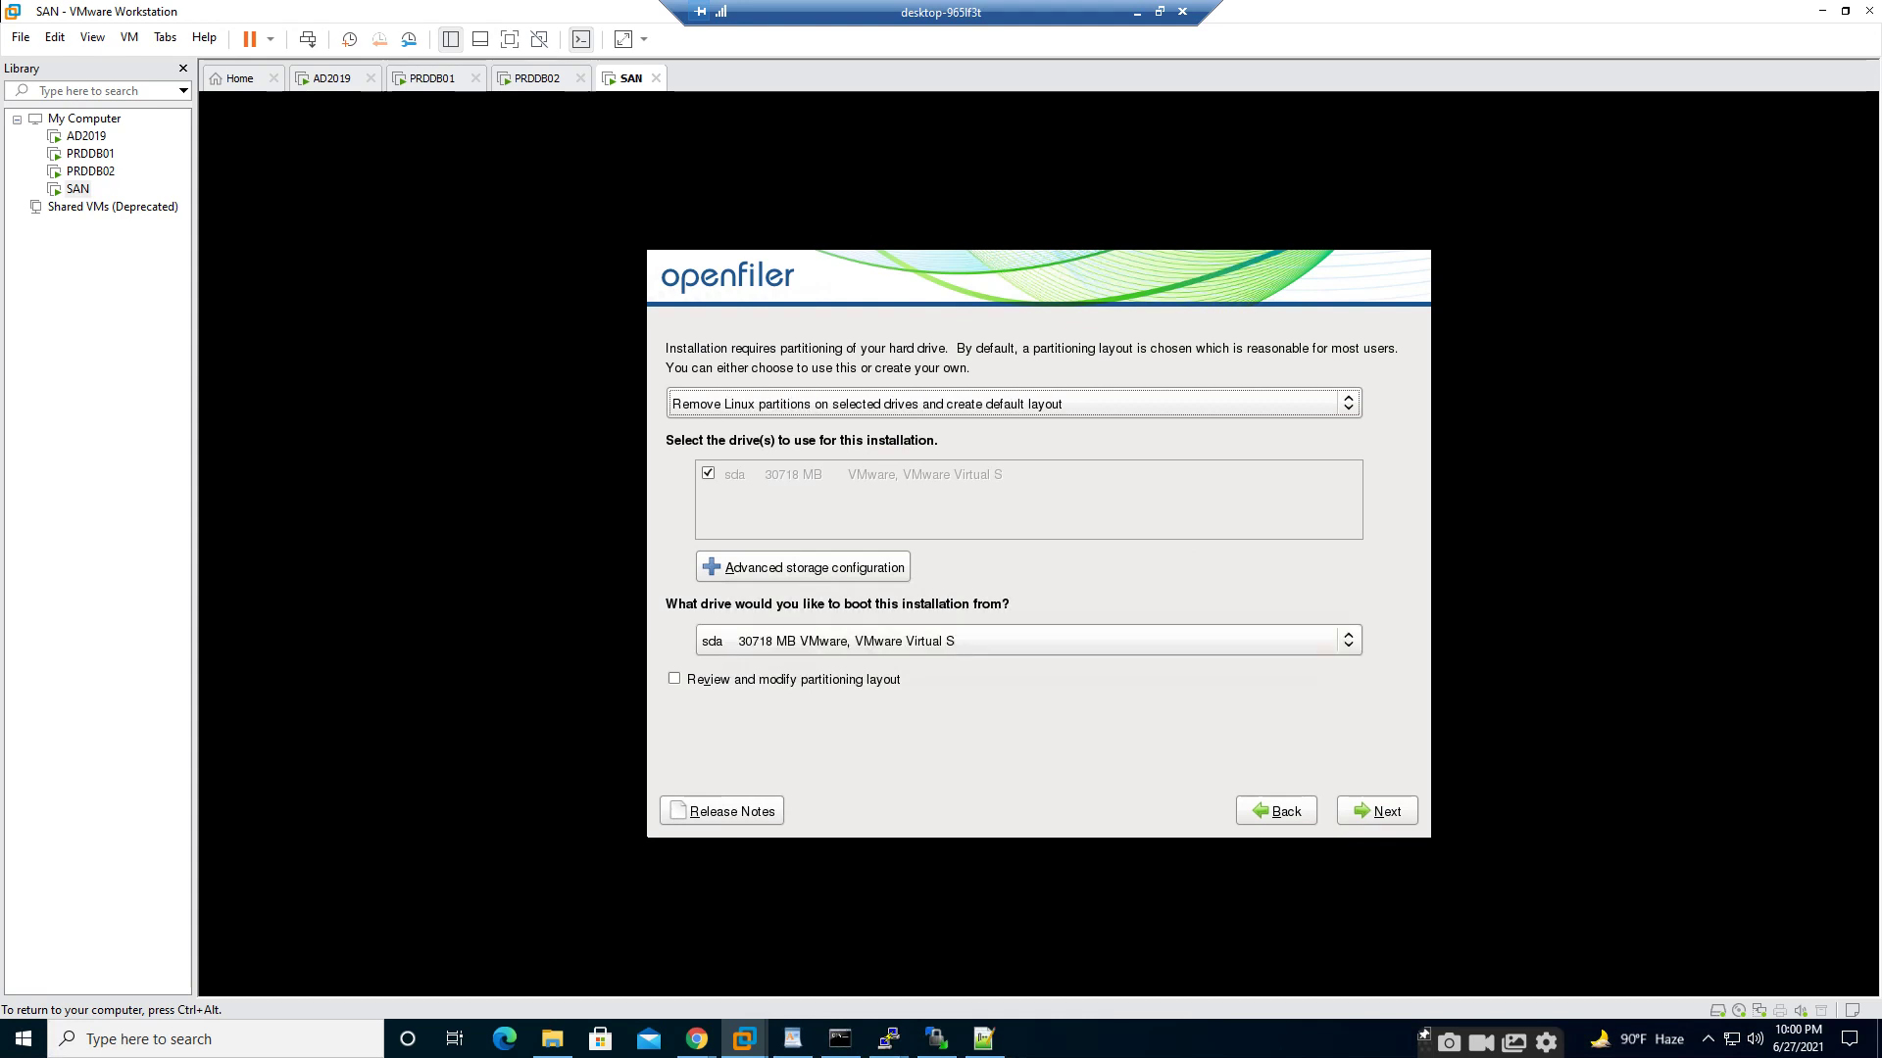
key("Down")
key("Down")
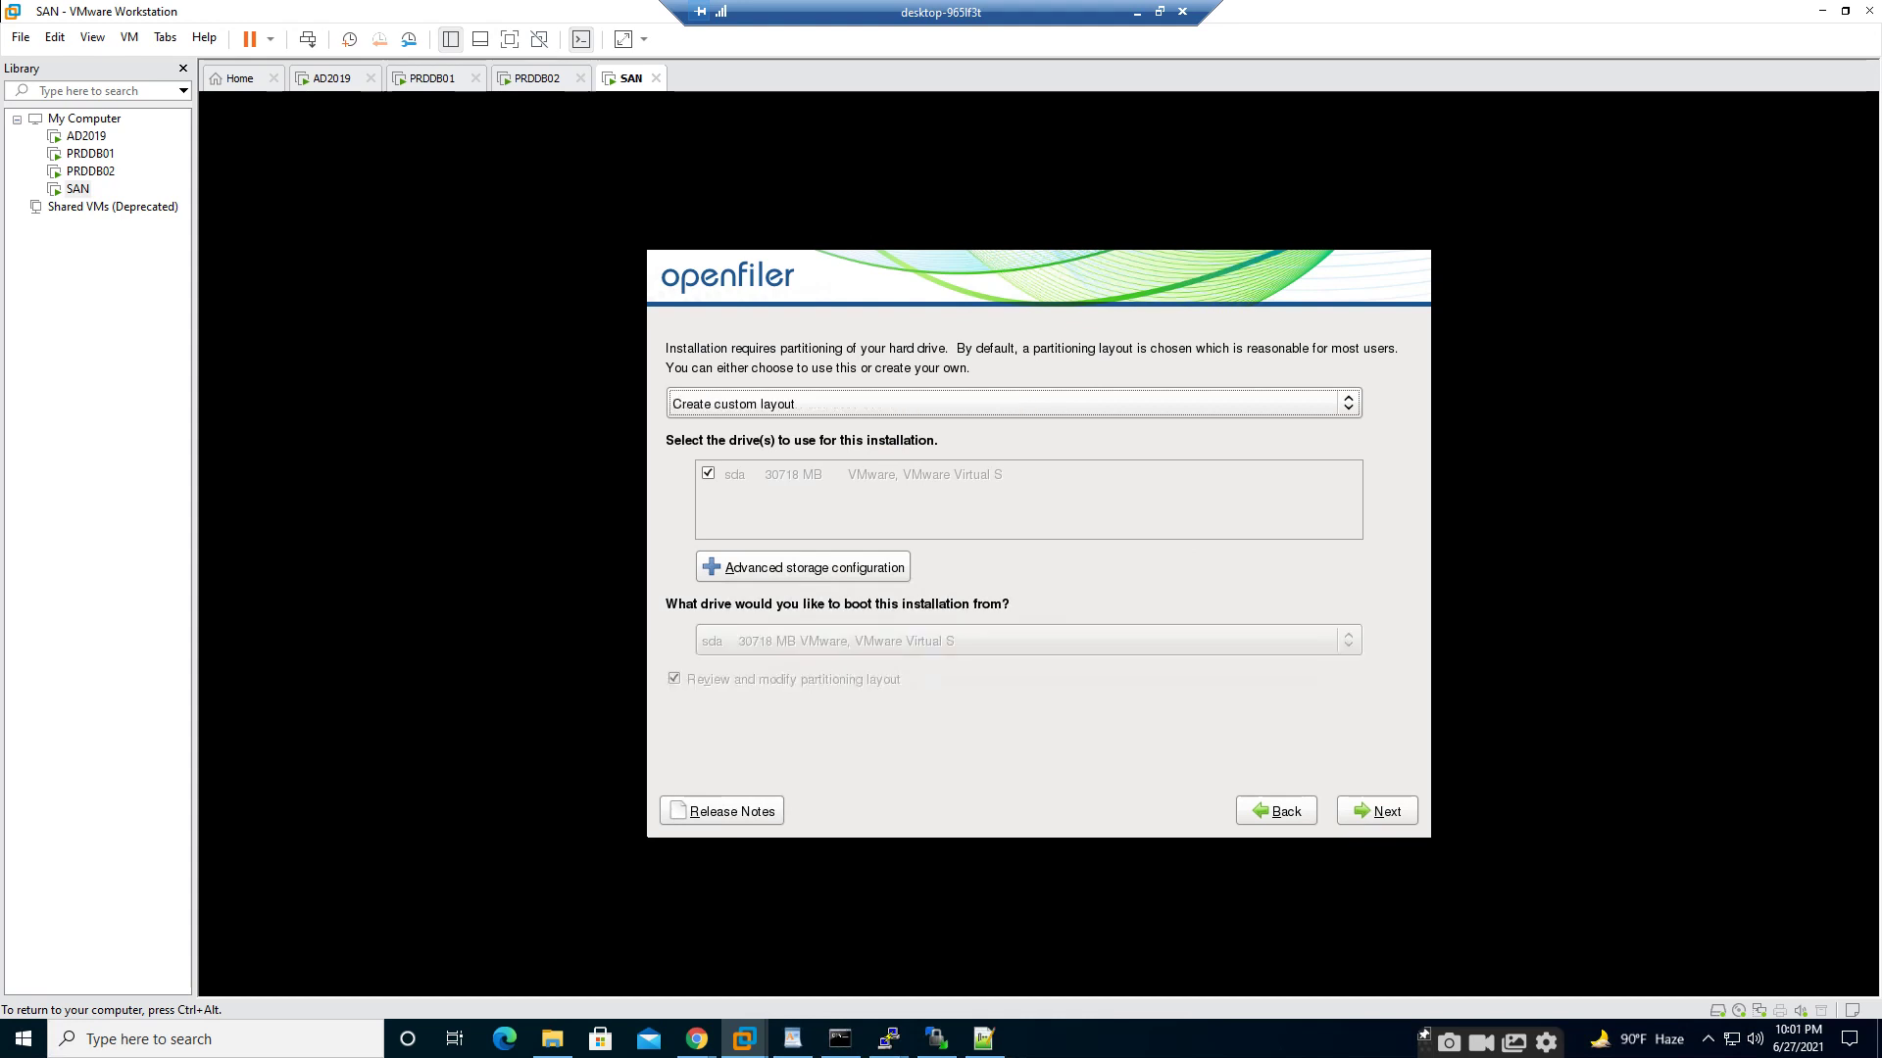
key("ctrl+alt")
left_click(646, 255)
key("Tab")
key("Tab")
key("Tab")
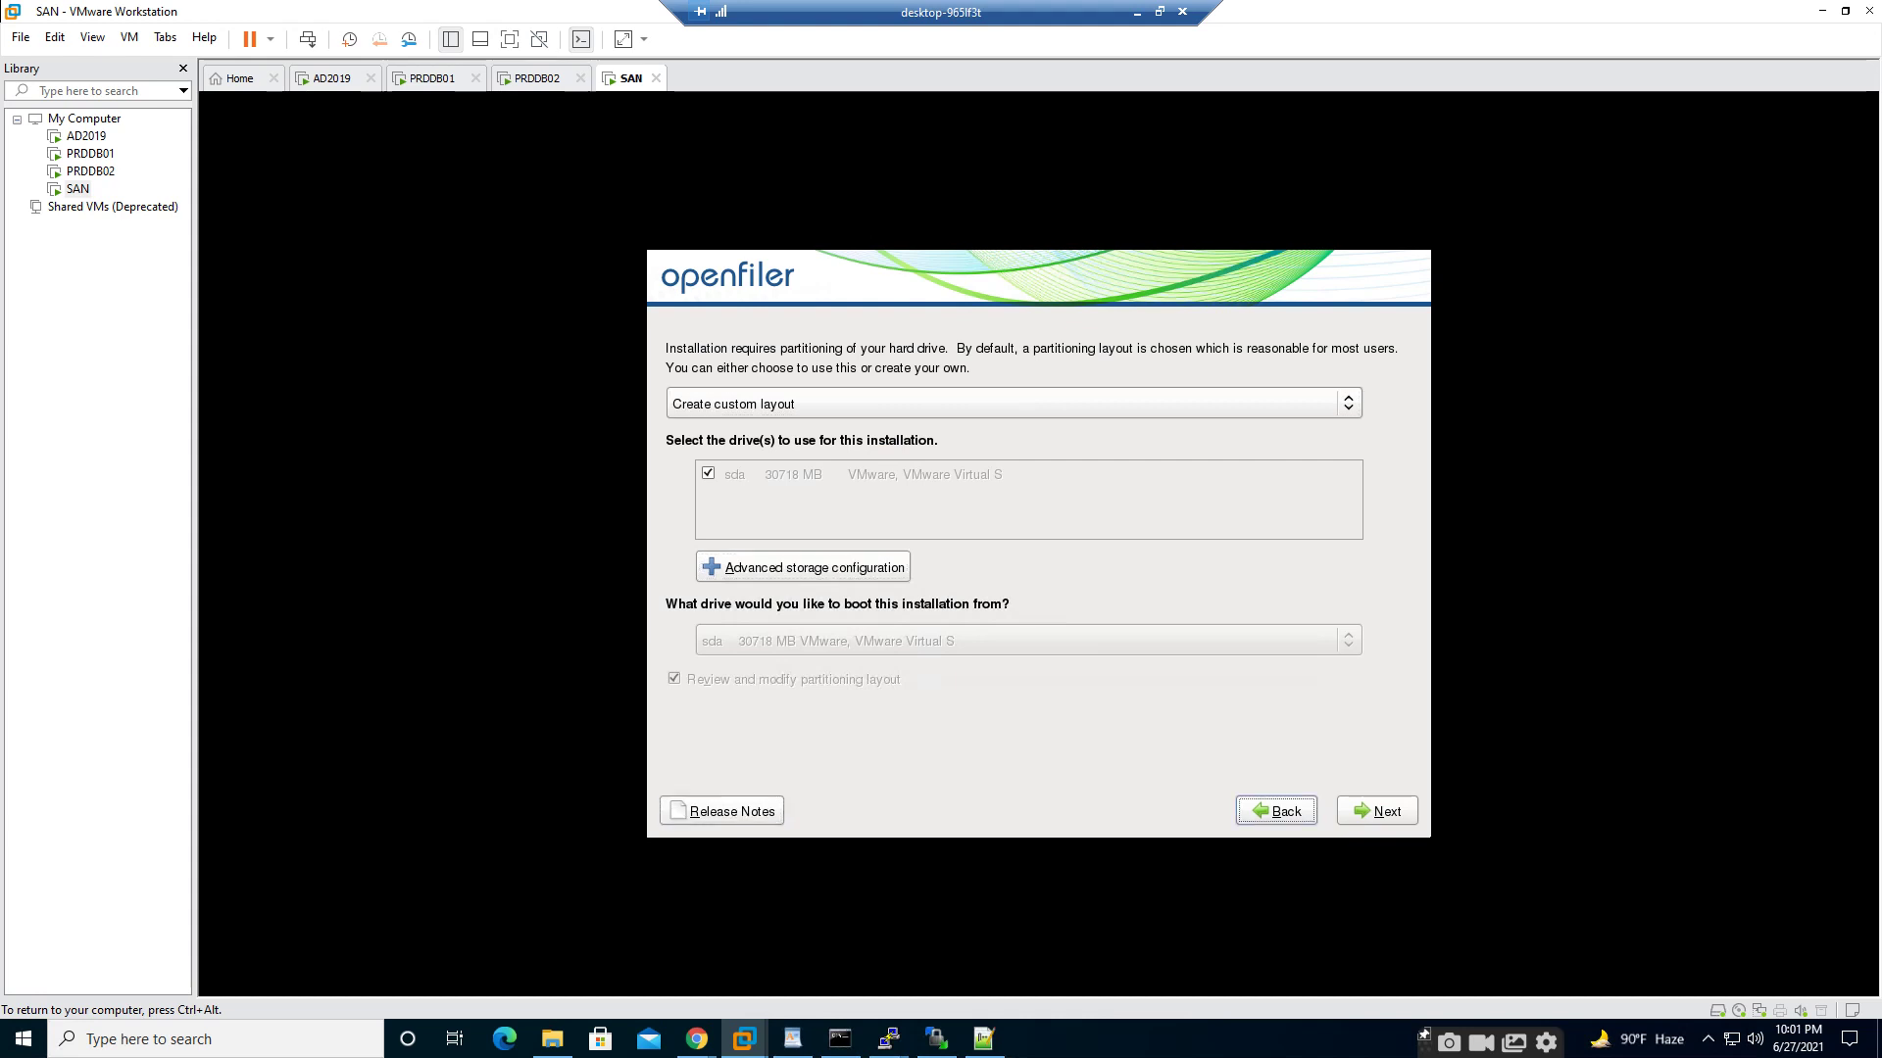
key("Tab")
key("Return")
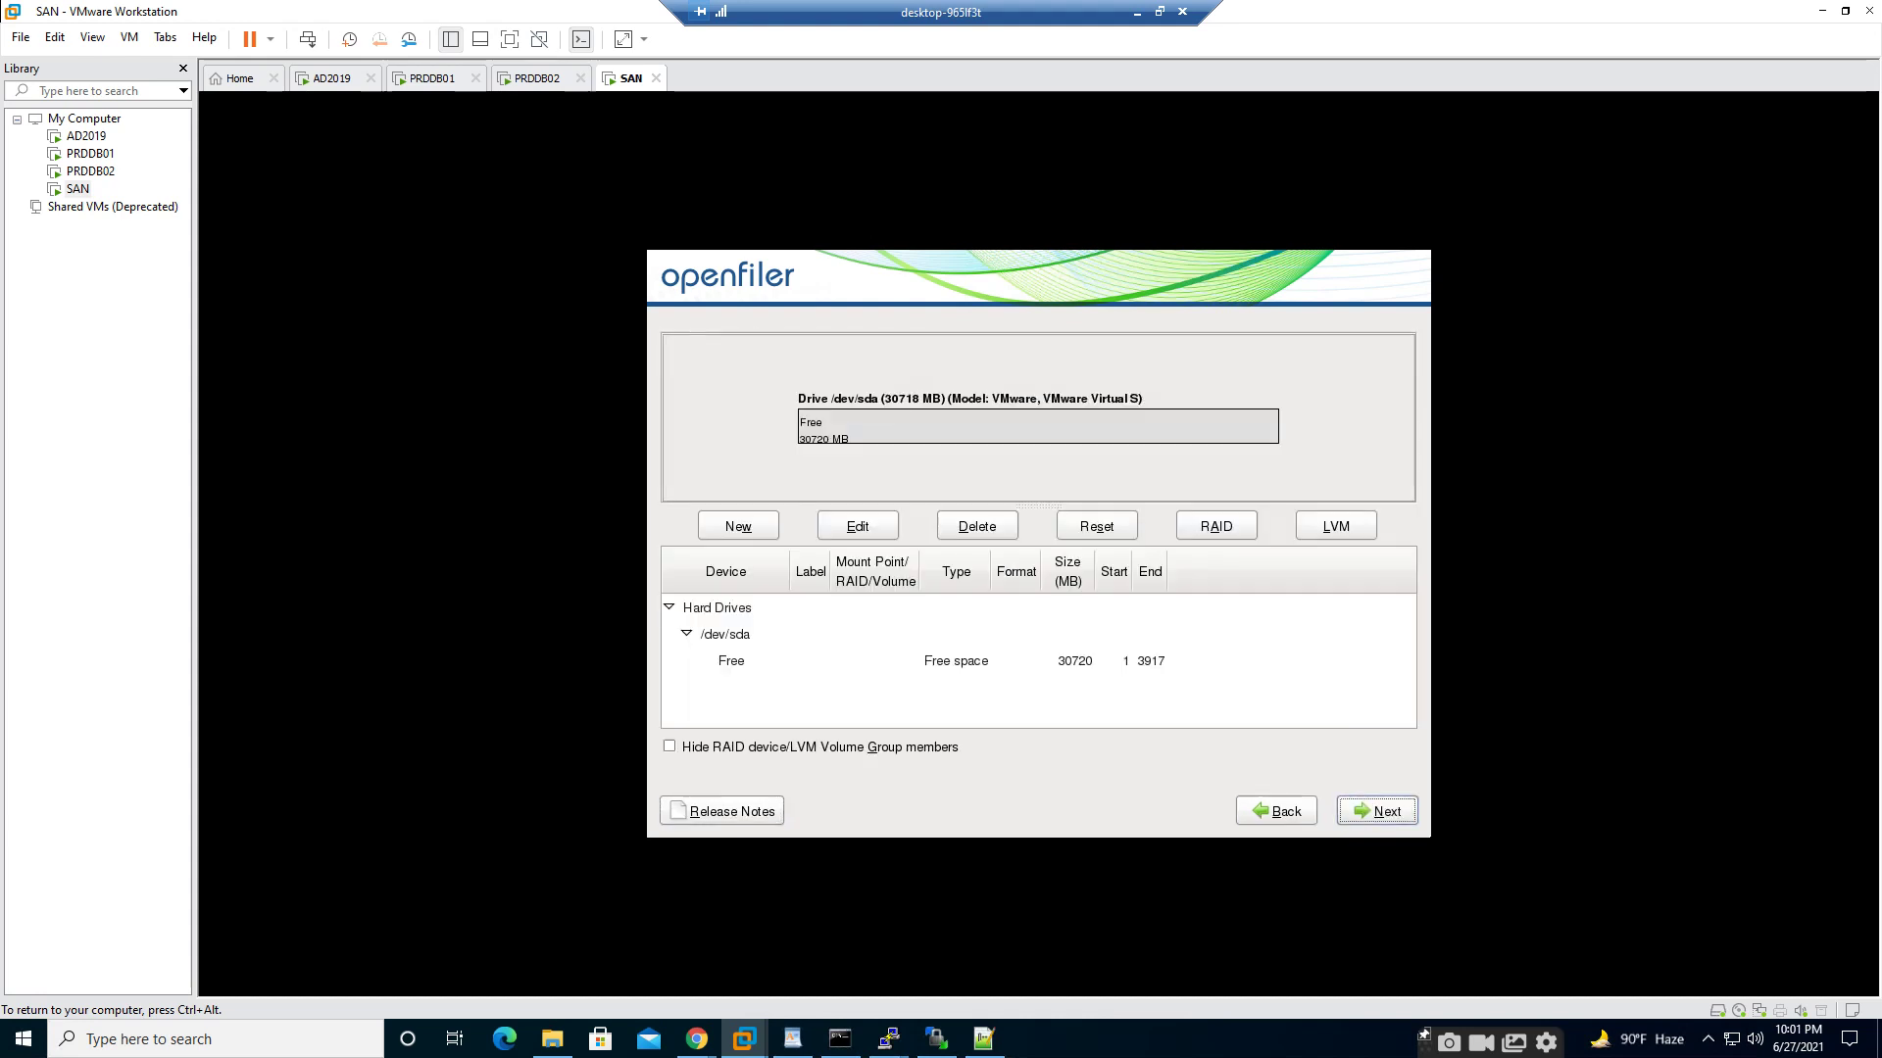
- Add a 500 MB ext3 partition mounted at /boot
key("Tab")
key("Tab")
key("Return")
type("/")
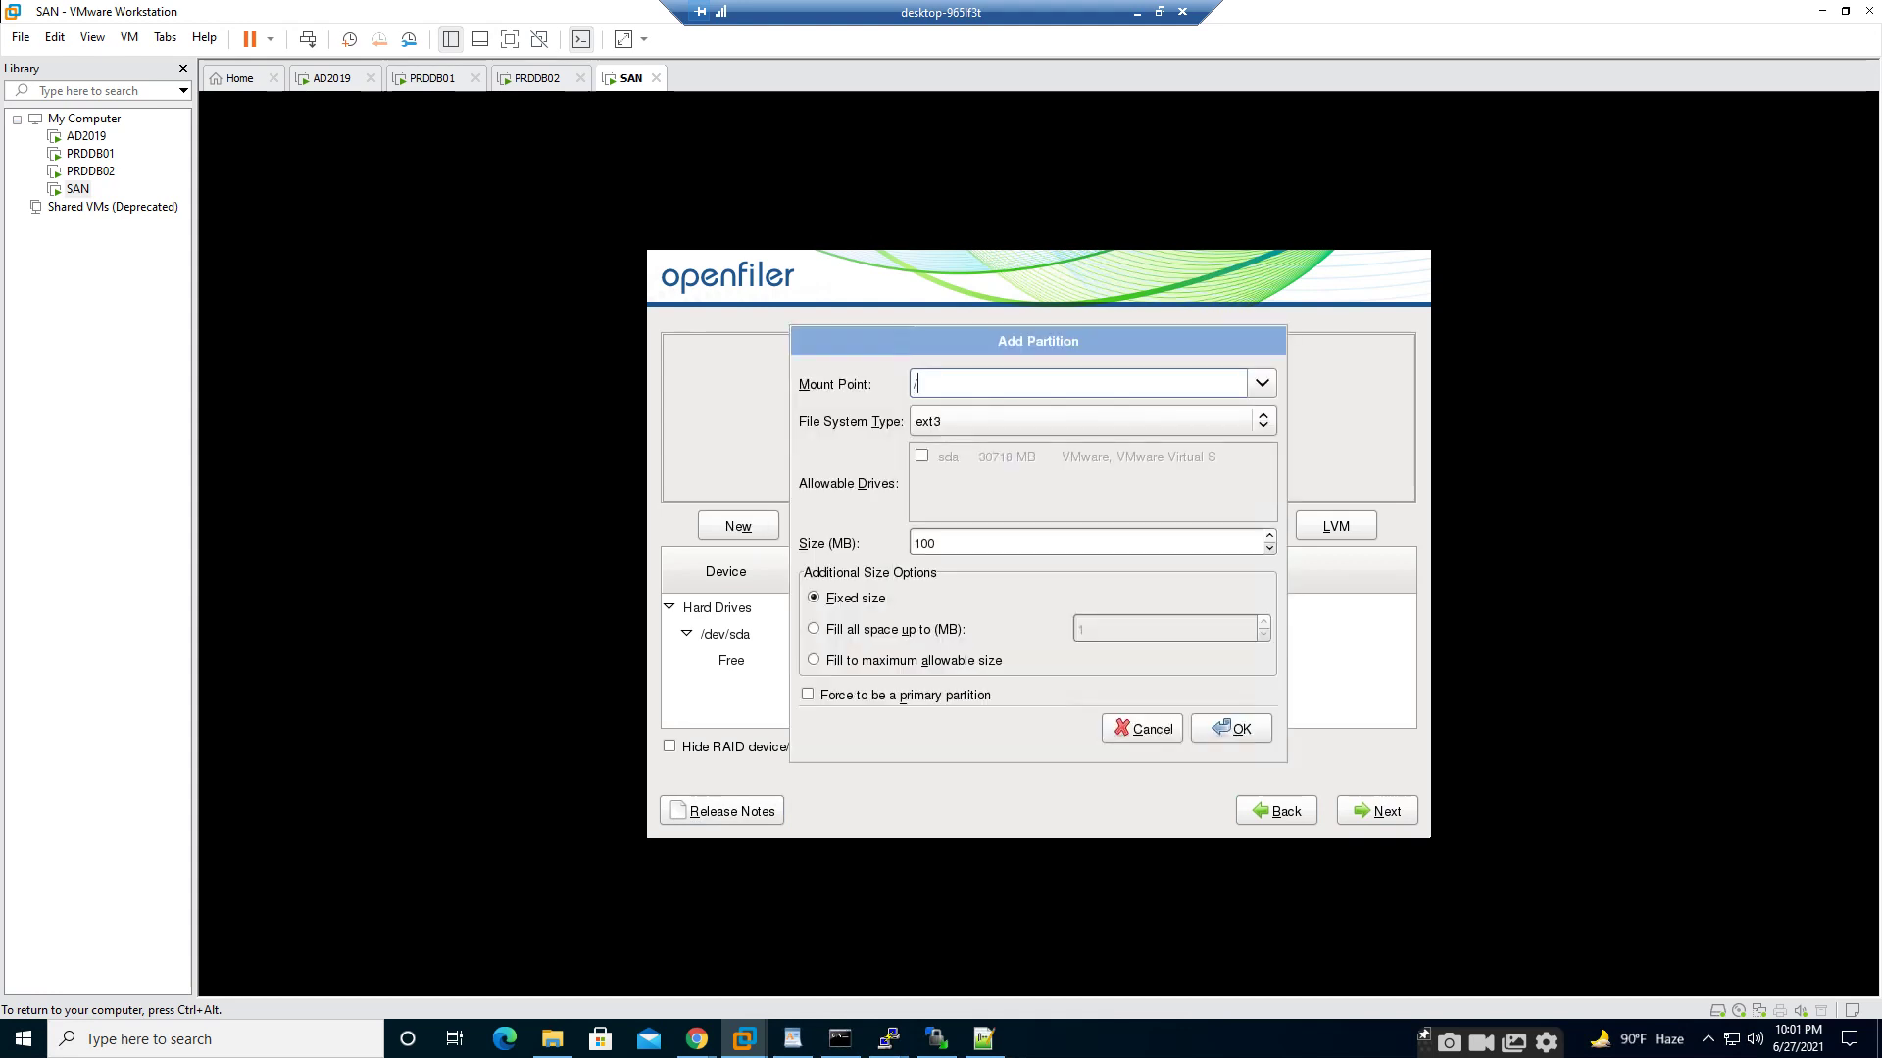
type("boot")
key("Tab")
key("Tab")
key("Down")
key("Down")
key("Down")
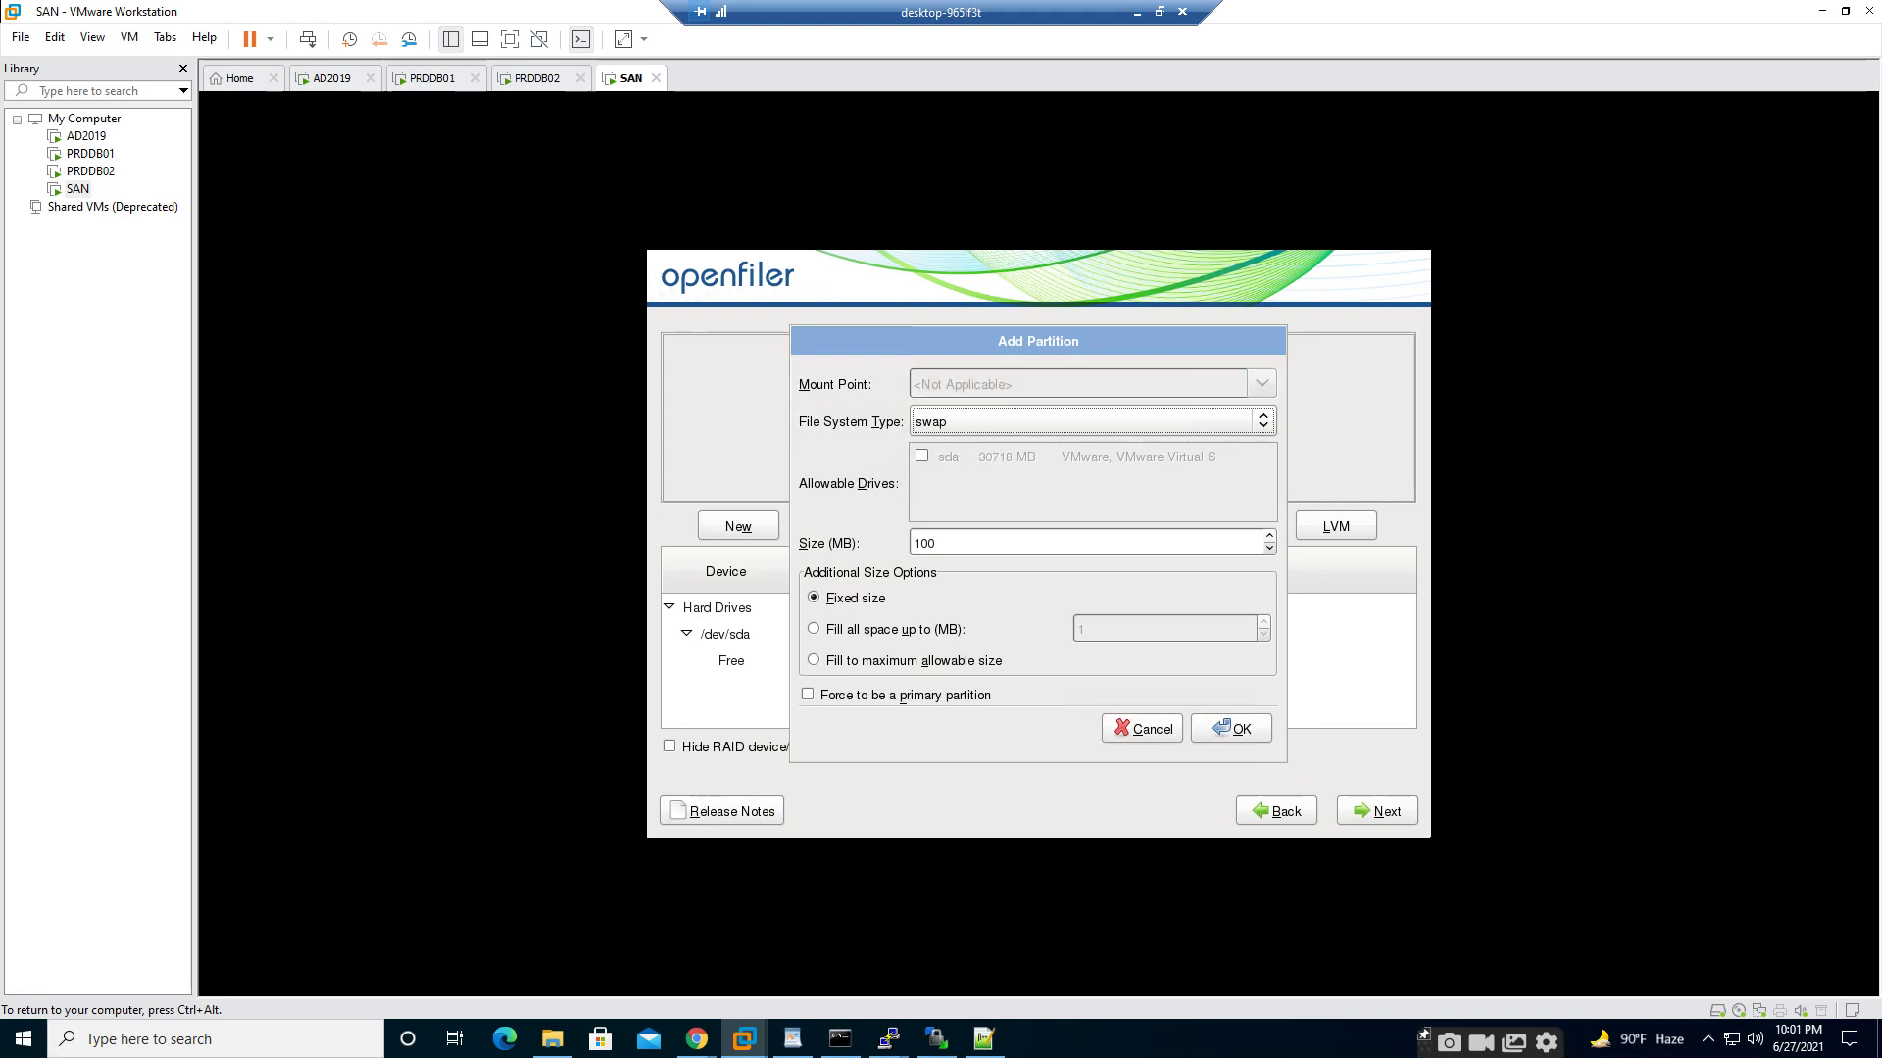
key("Down")
key("Up")
key("Up")
key("Up")
key("Up")
key("Tab")
key("Tab")
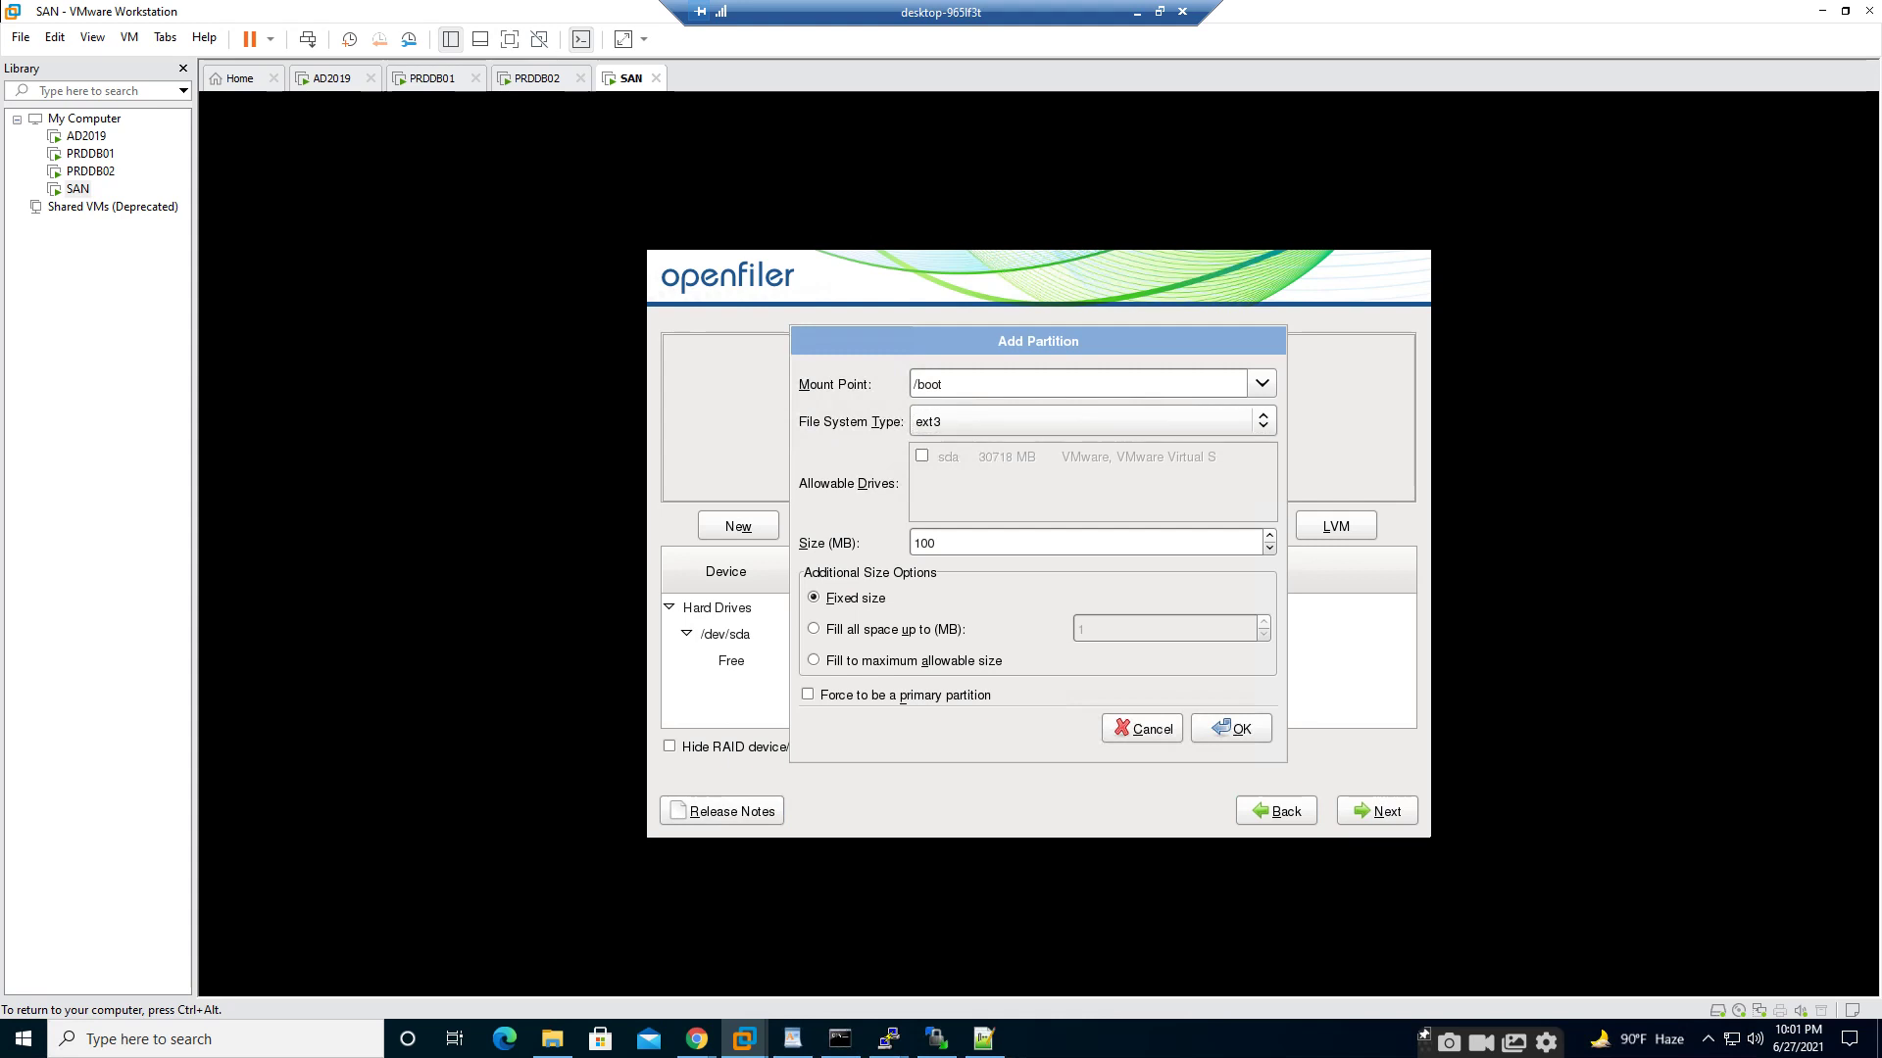
type("500")
key("Tab")
key("Tab")
key("Tab")
key("Tab")
key("Return")
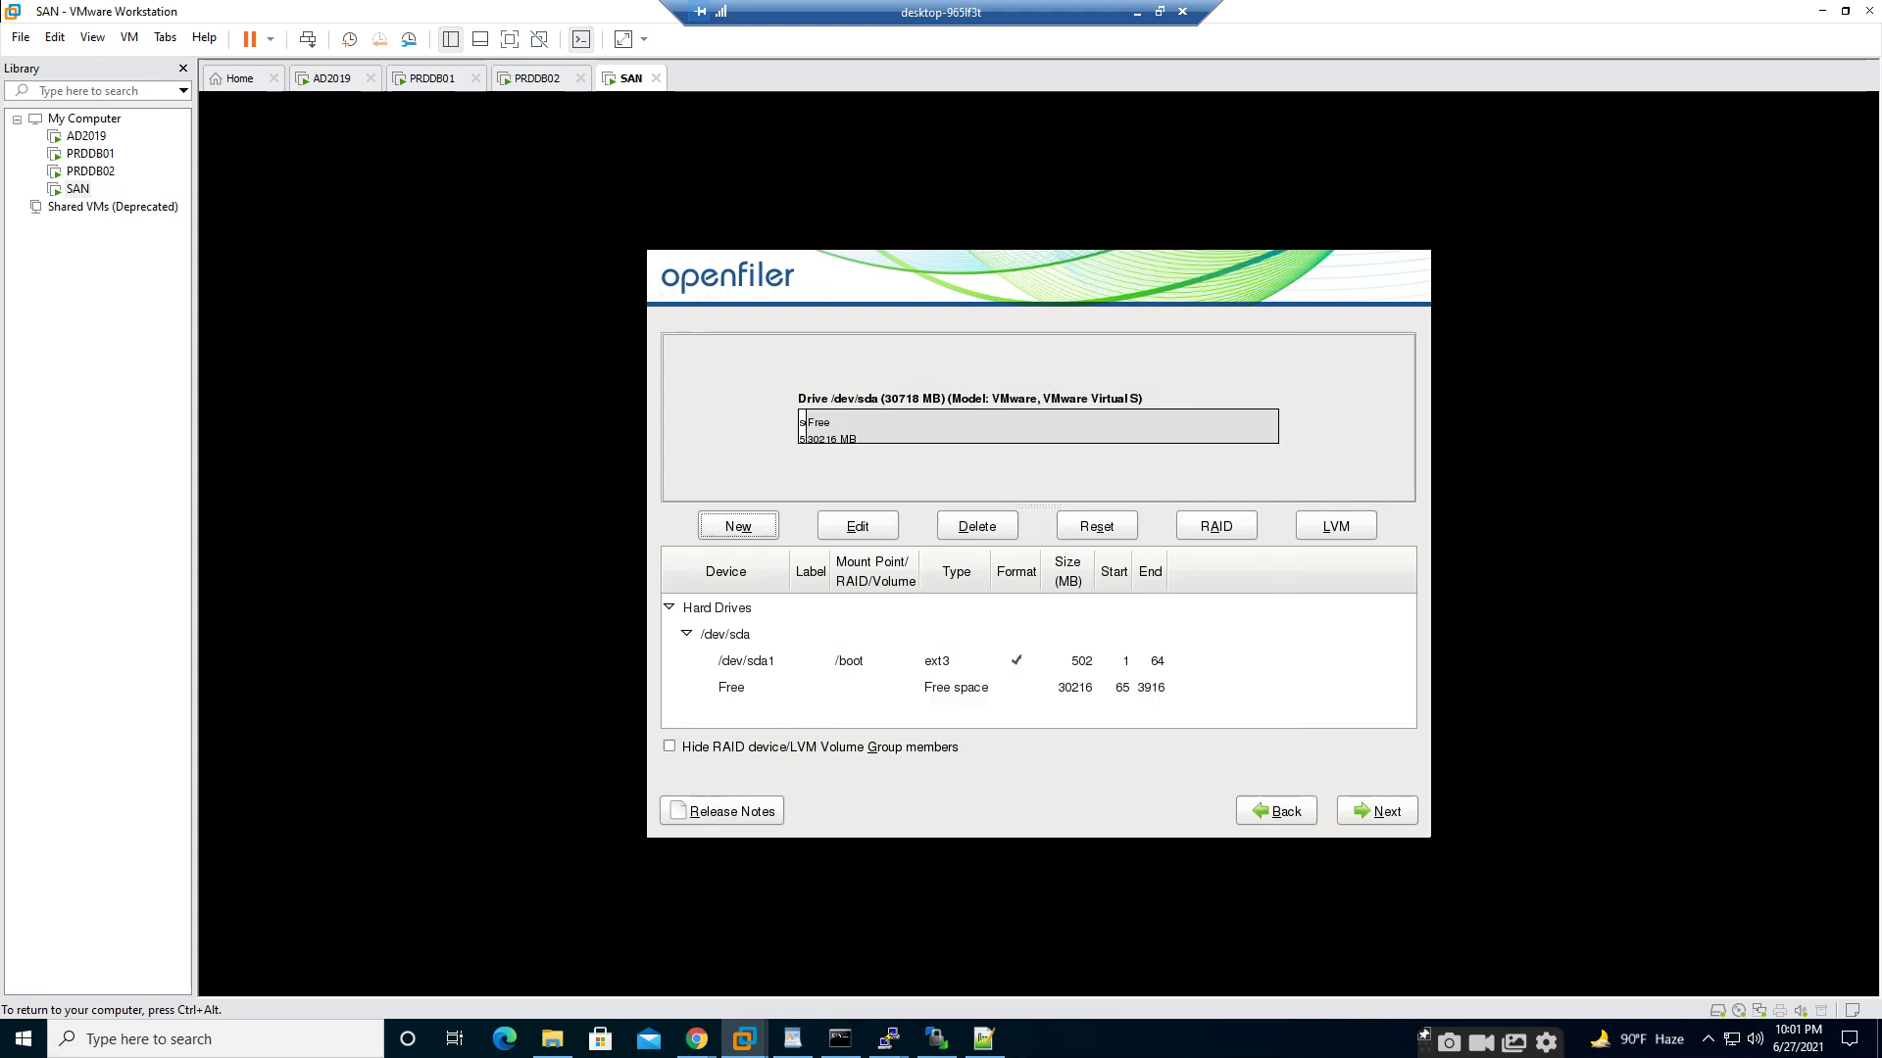
- Begin a second partition and set its file system type to swap
key("Return")
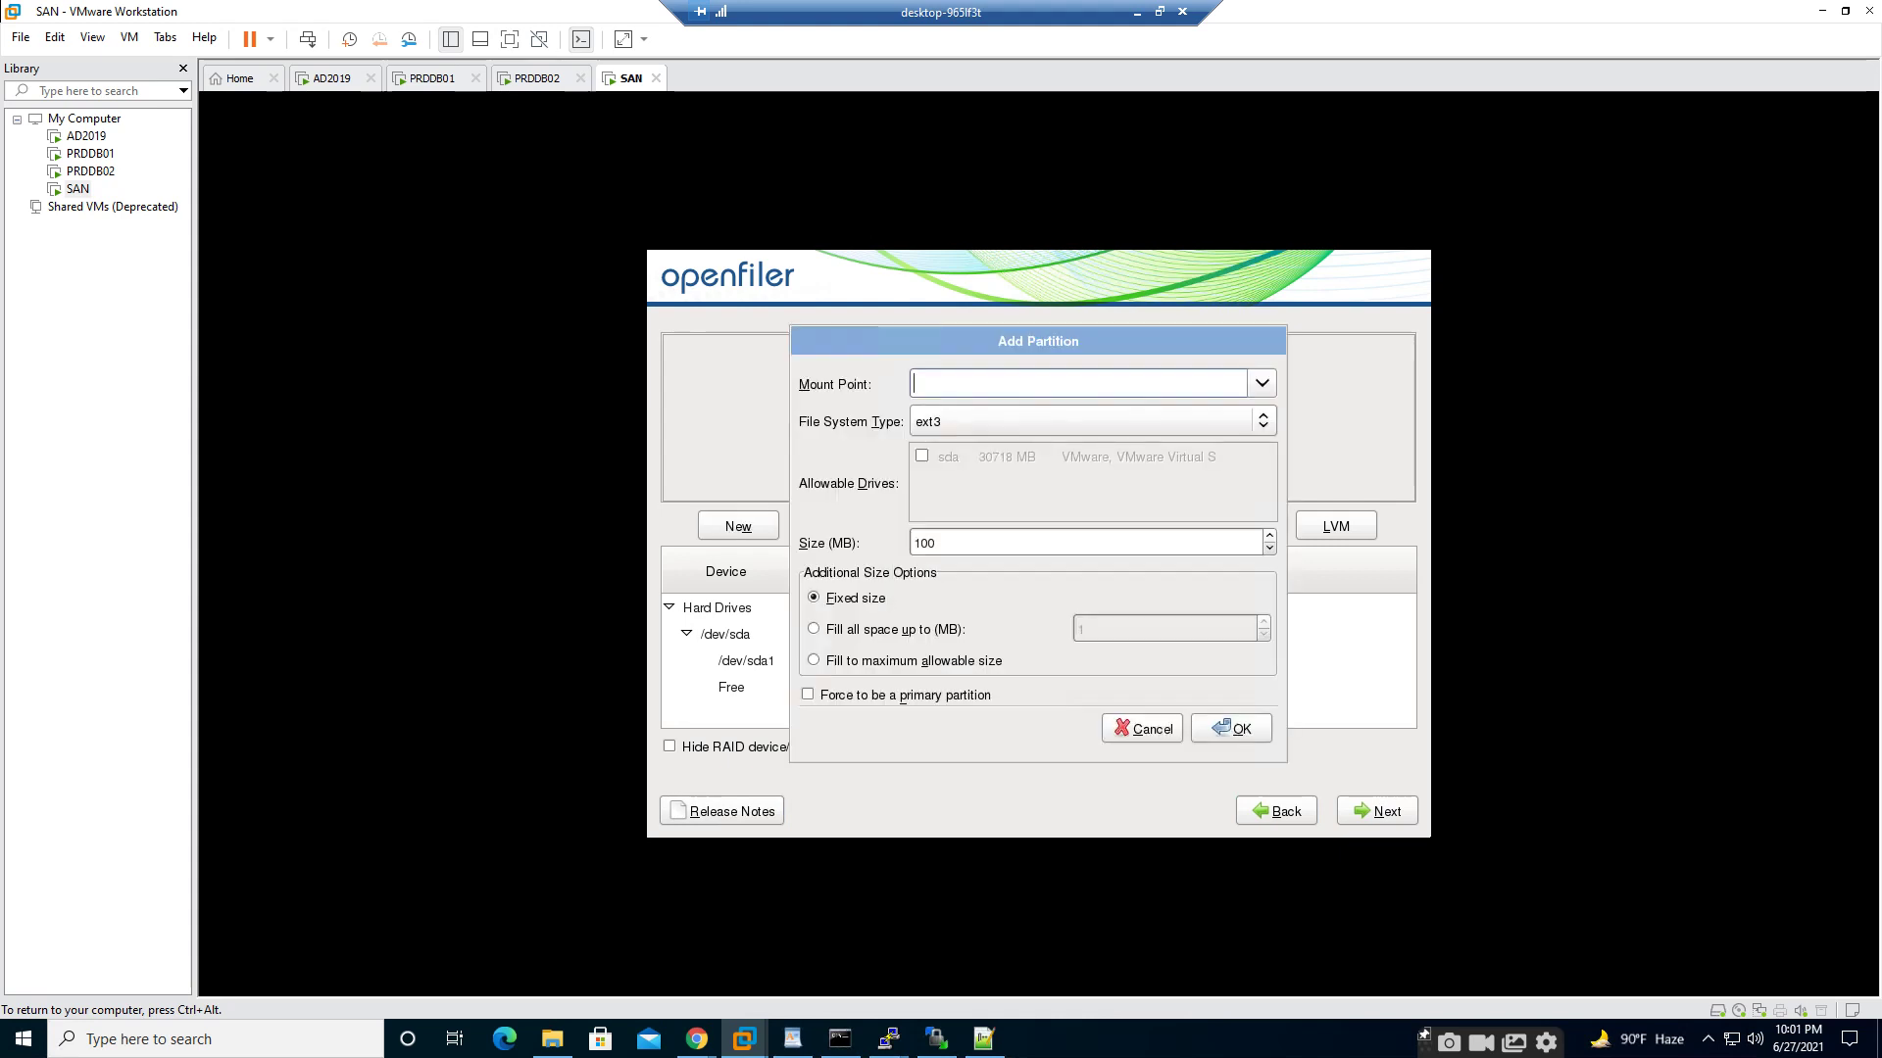
type("swa")
key("BackSpace")
key("BackSpace")
key("BackSpace")
type("/")
key("Tab")
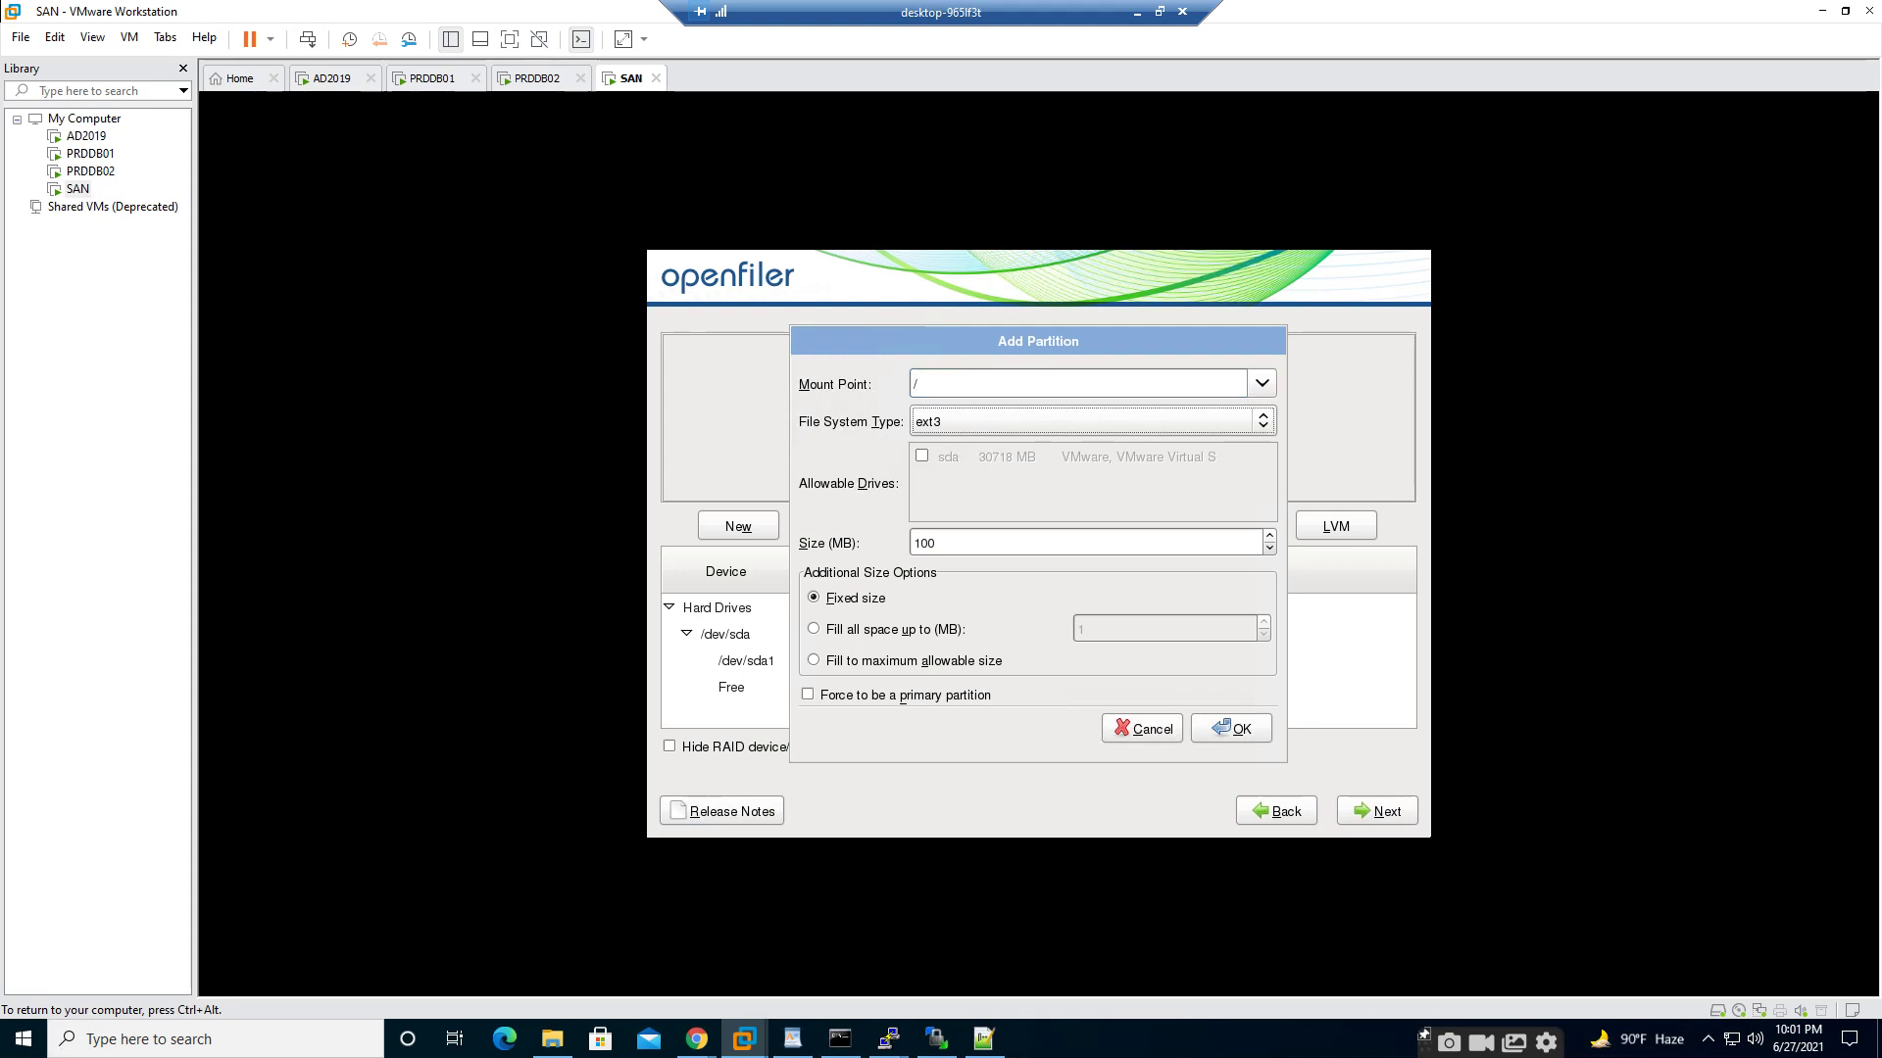
key("Down")
key("Down")
key("Down")
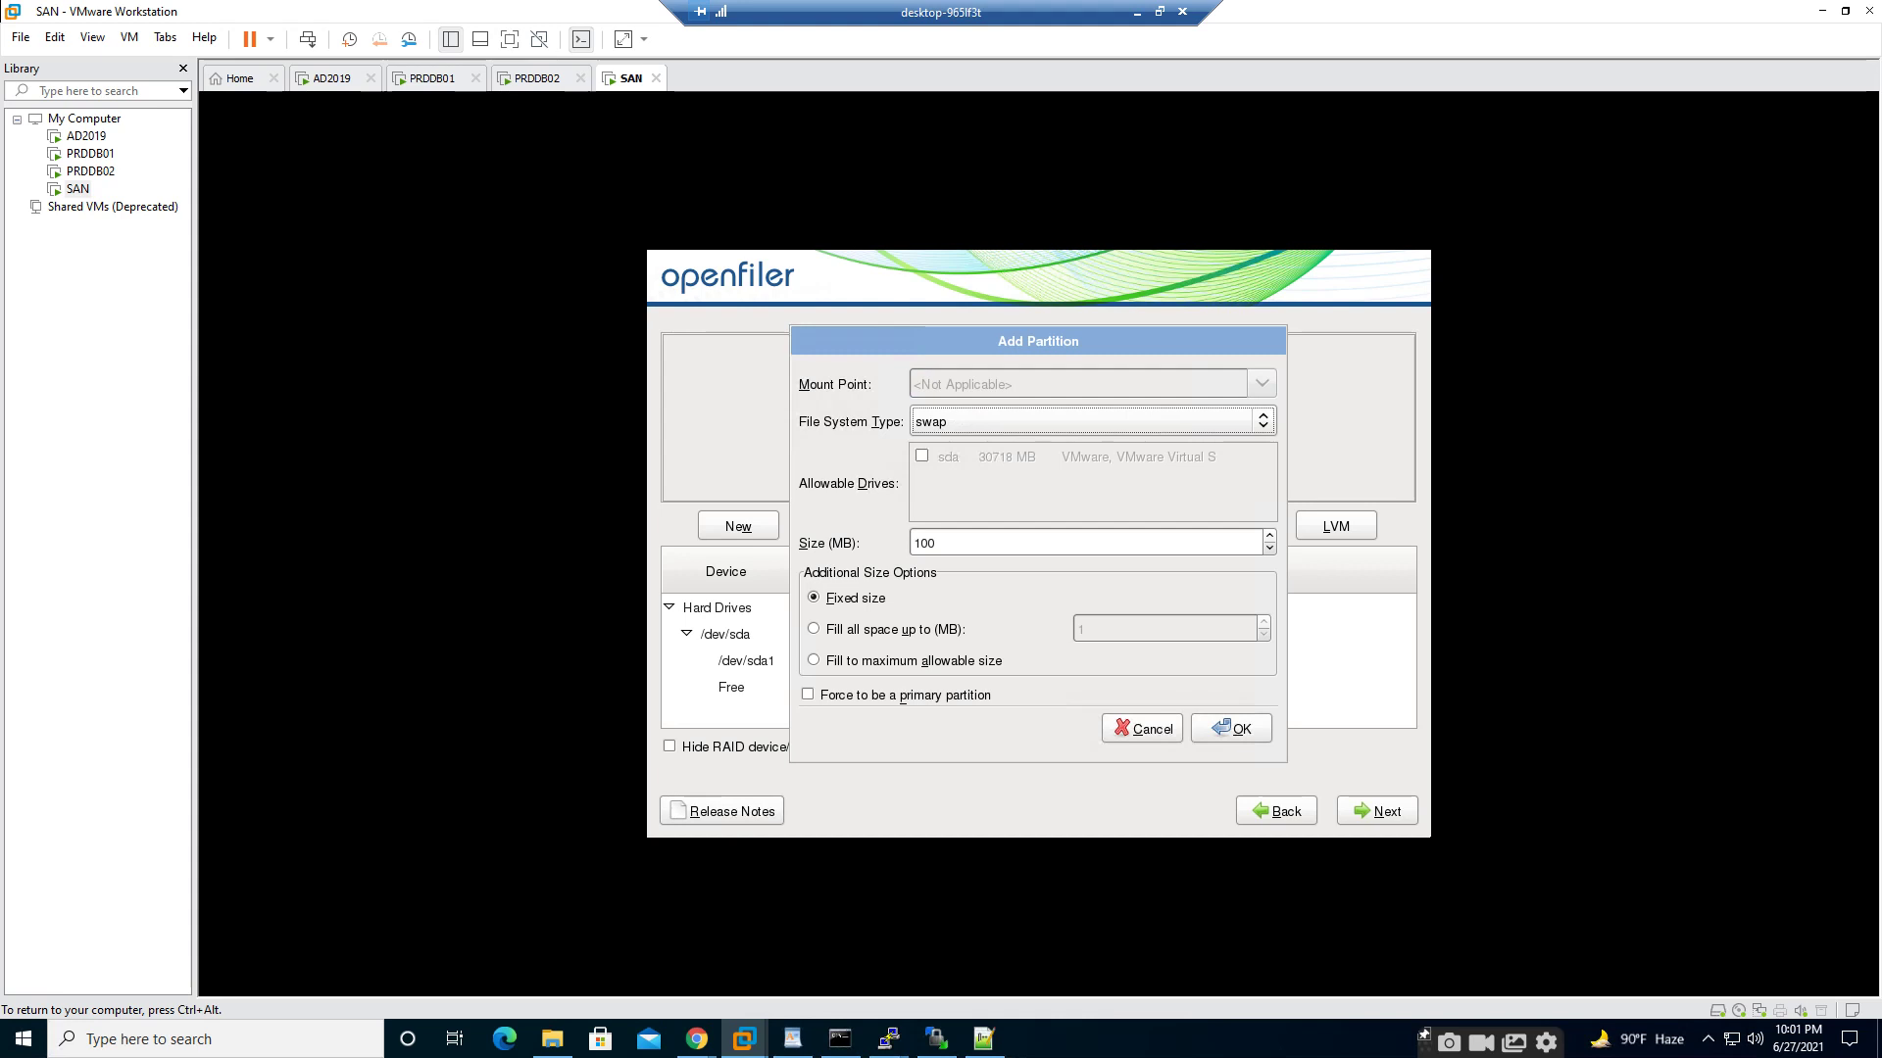
key("Tab")
key("Tab")
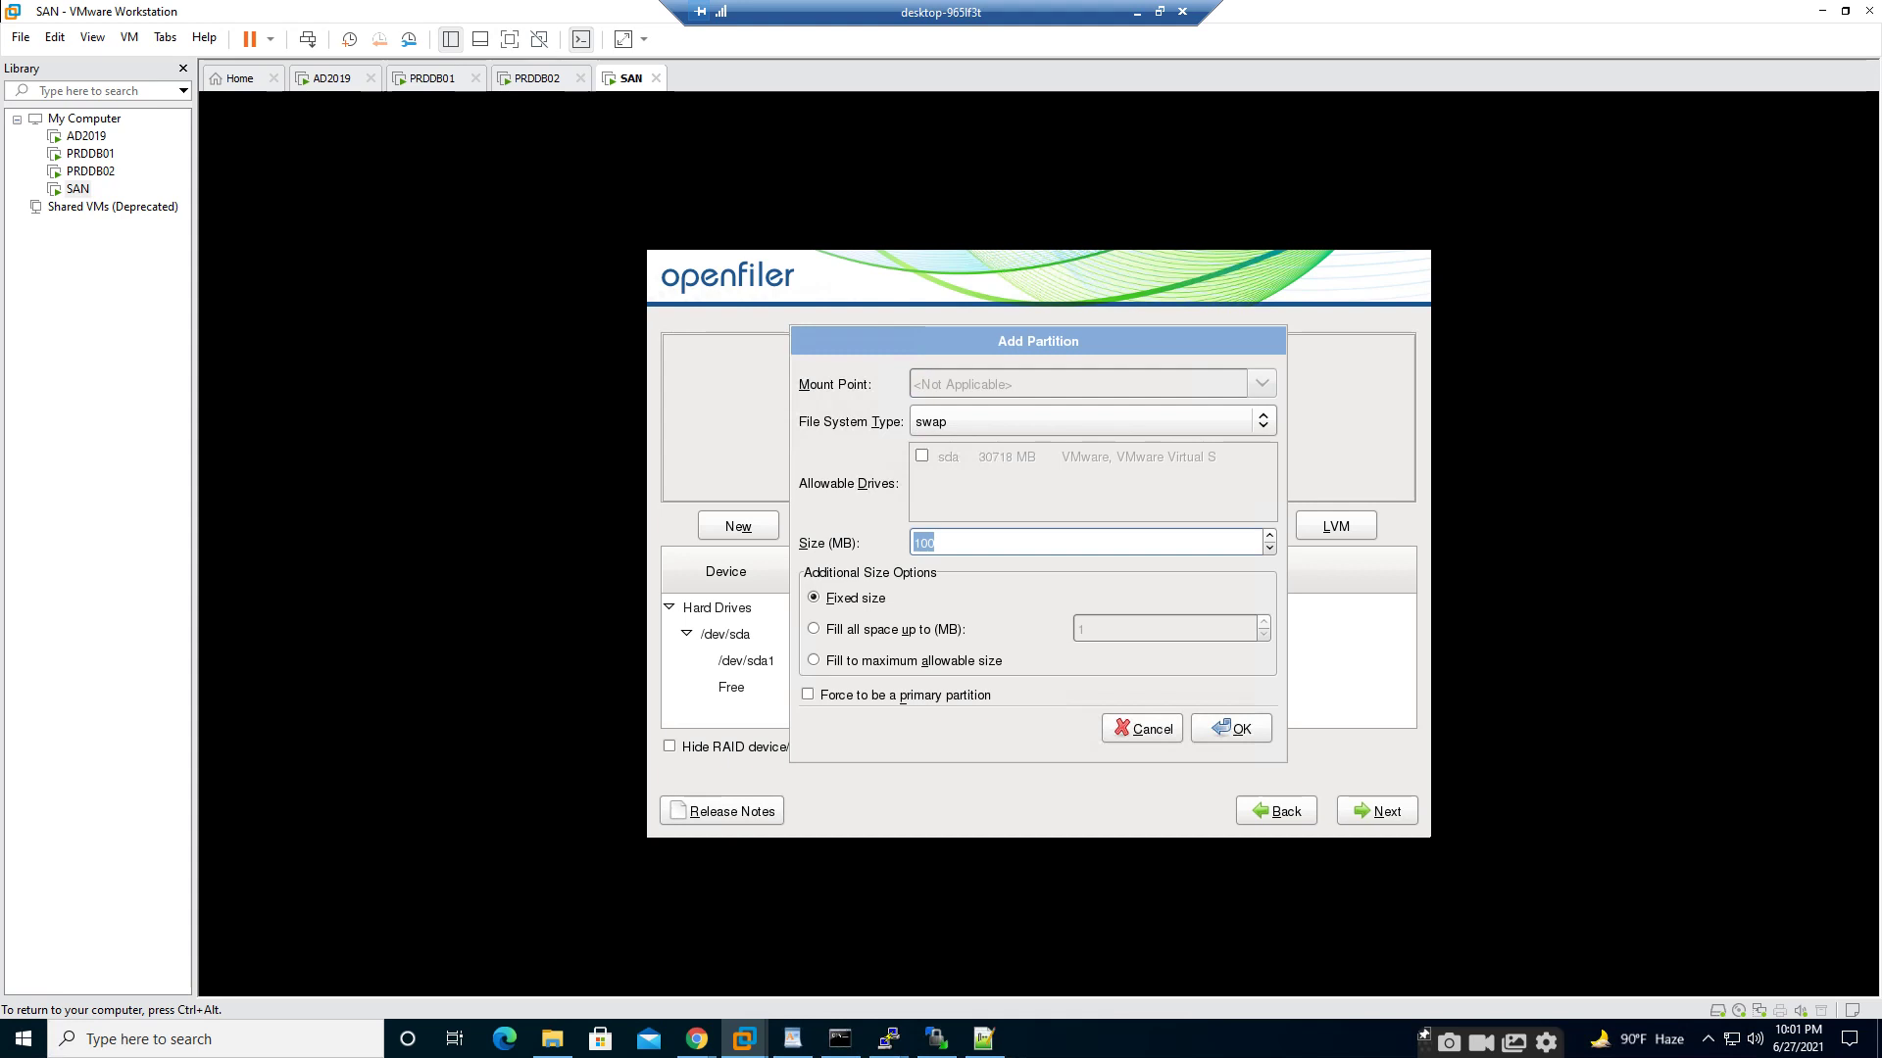
key("ctrl+alt")
left_click(216, 1039)
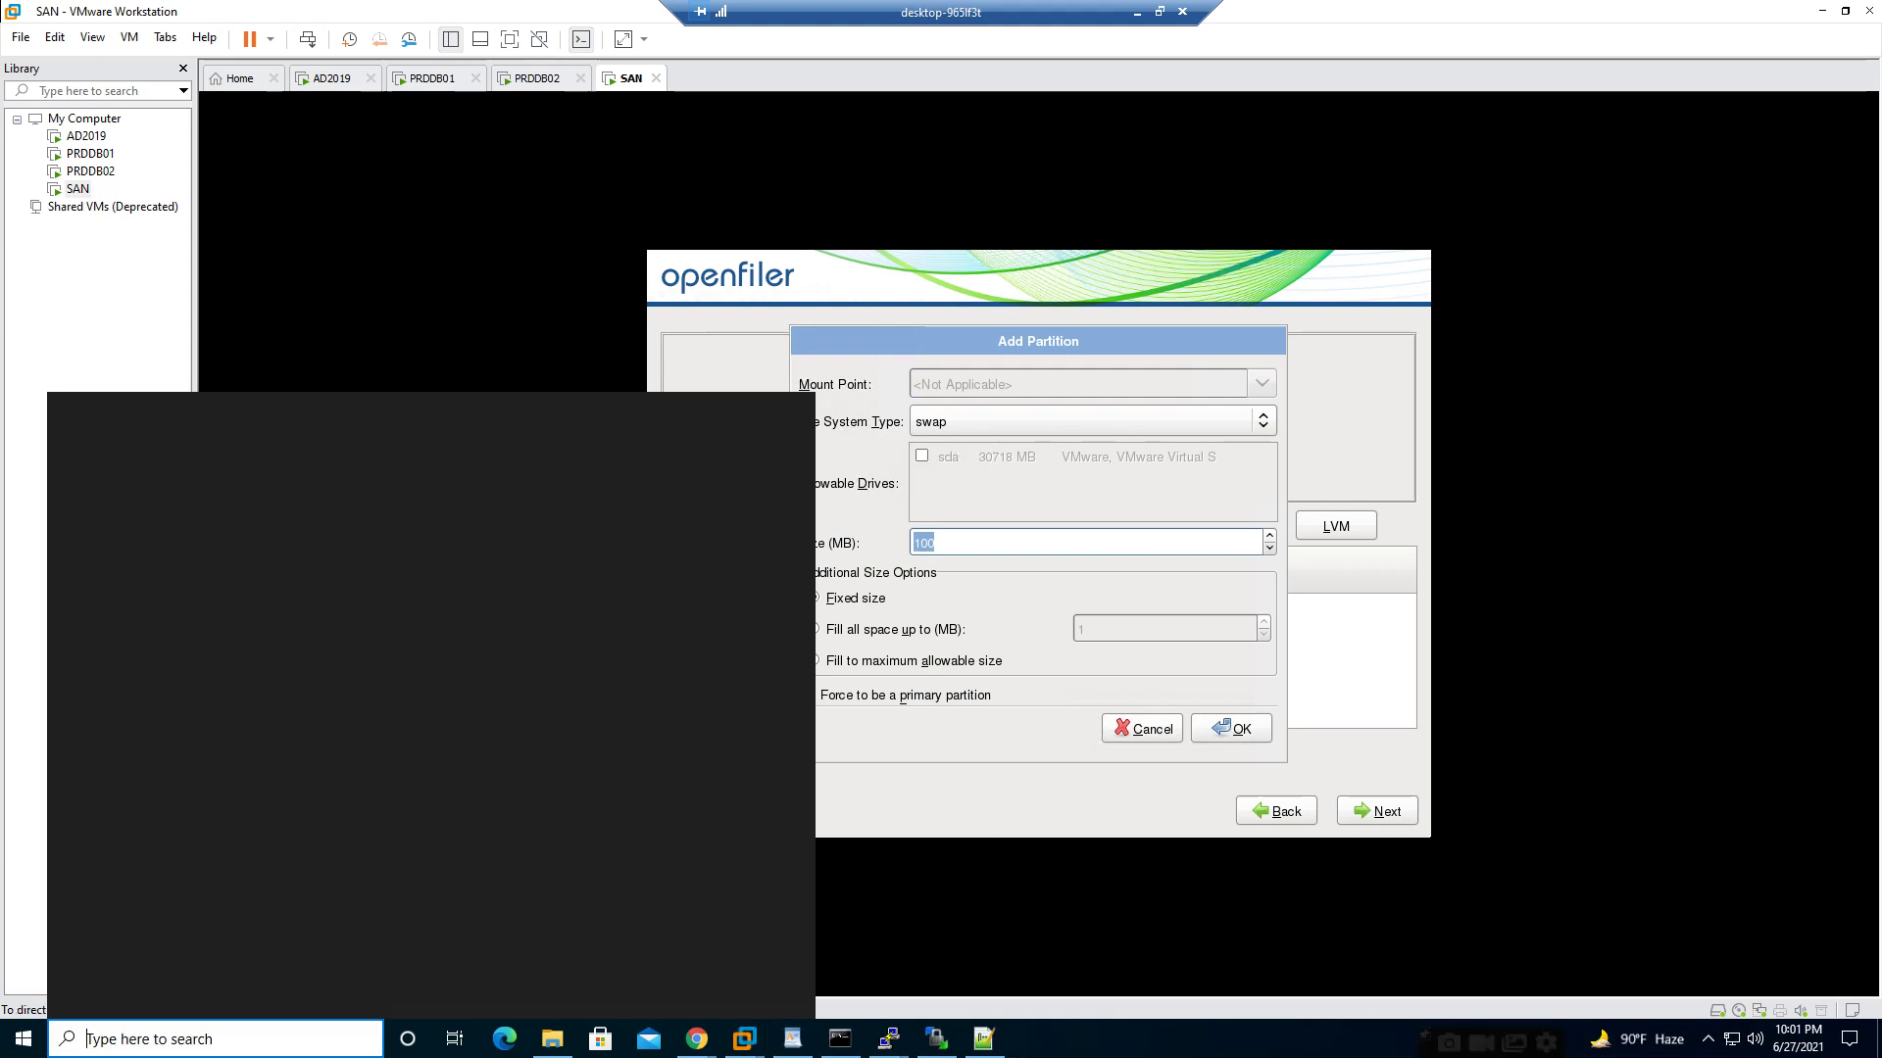
type("cacla")
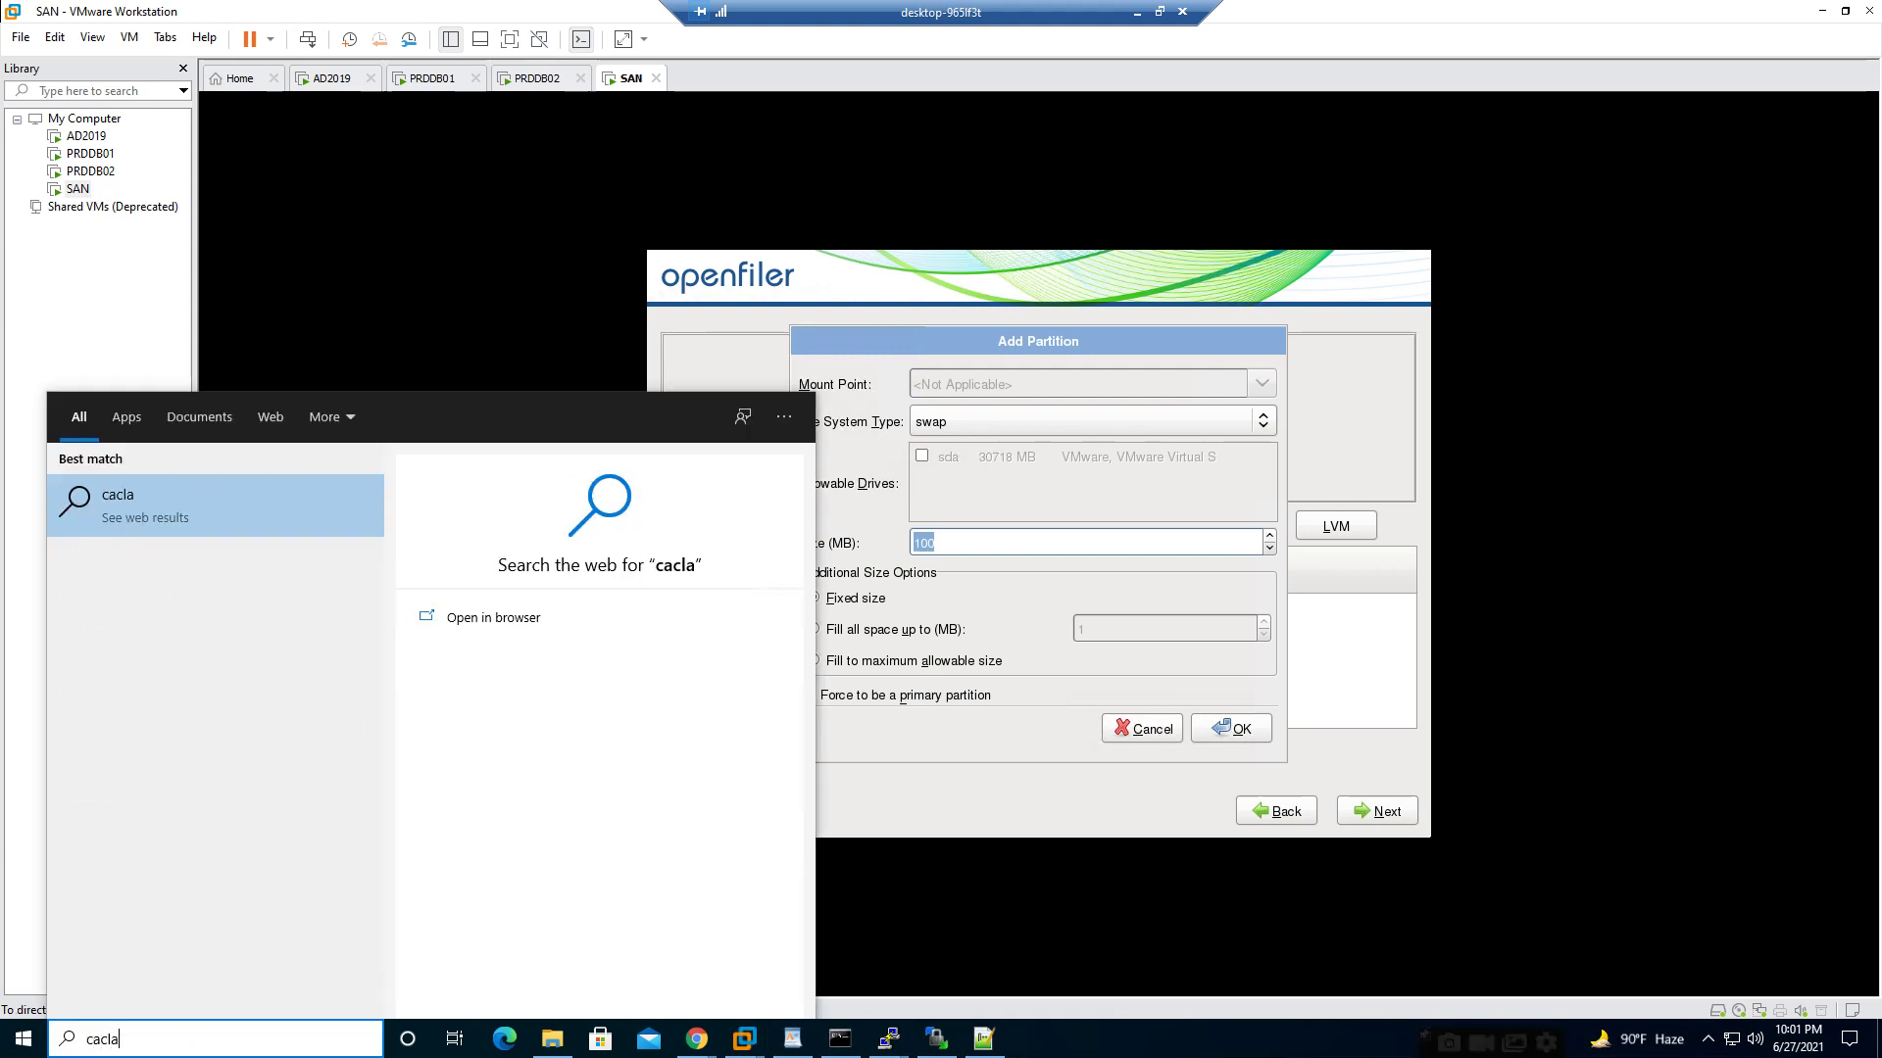
key("BackSpace")
key("BackSpace")
type("lculator")
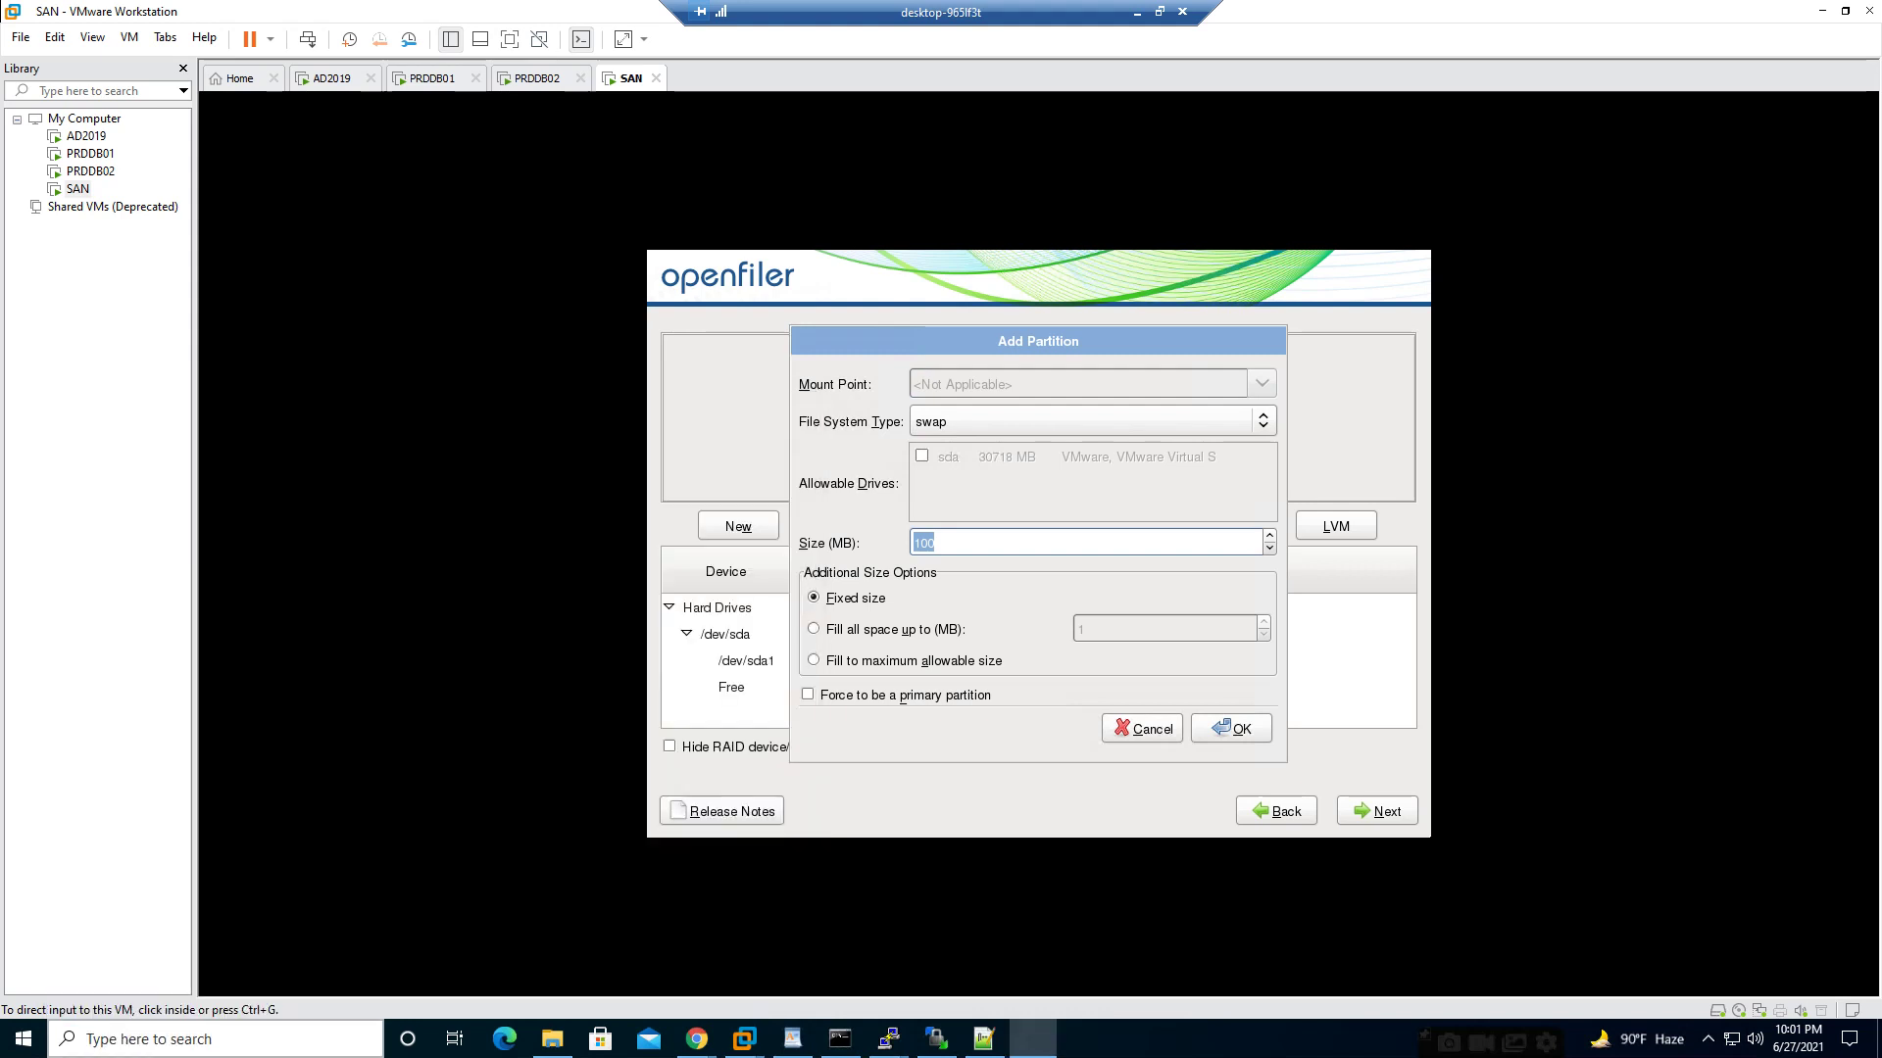
key("Return")
type("10")
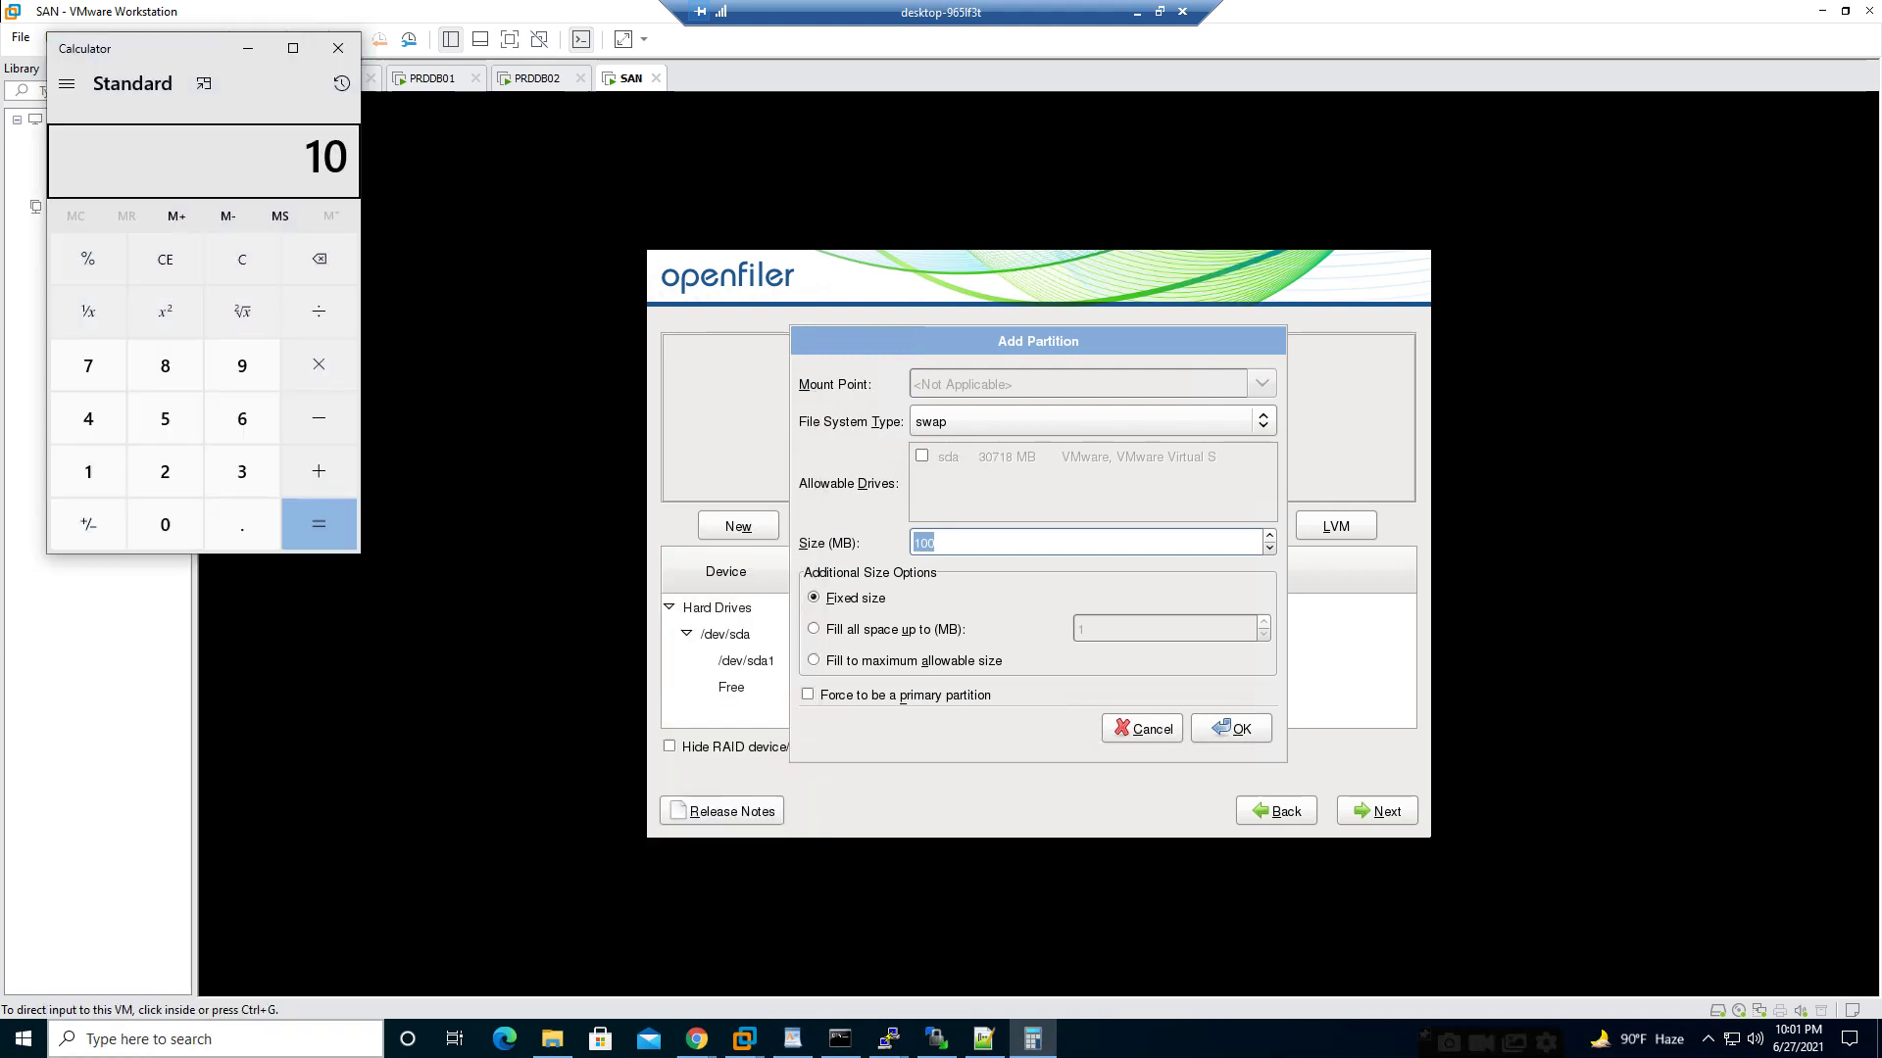
type("24")
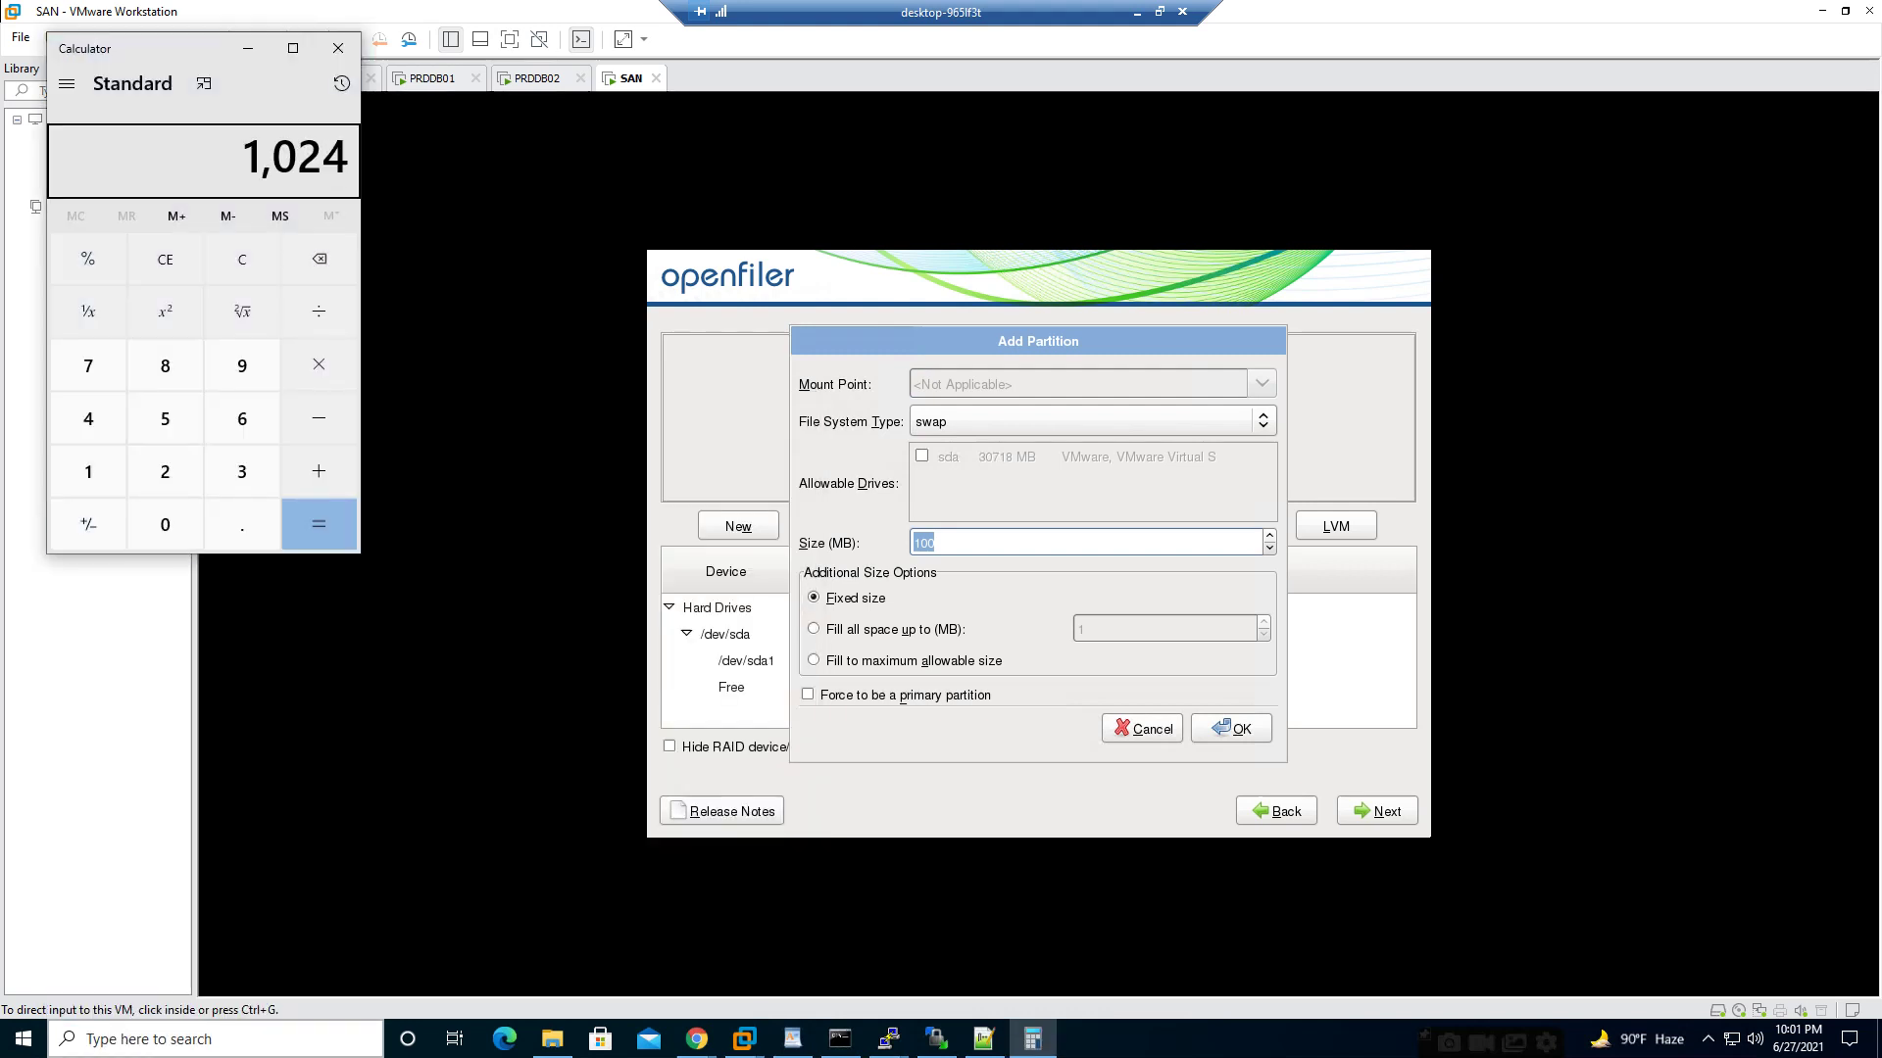
type("*")
type("8")
key("Return")
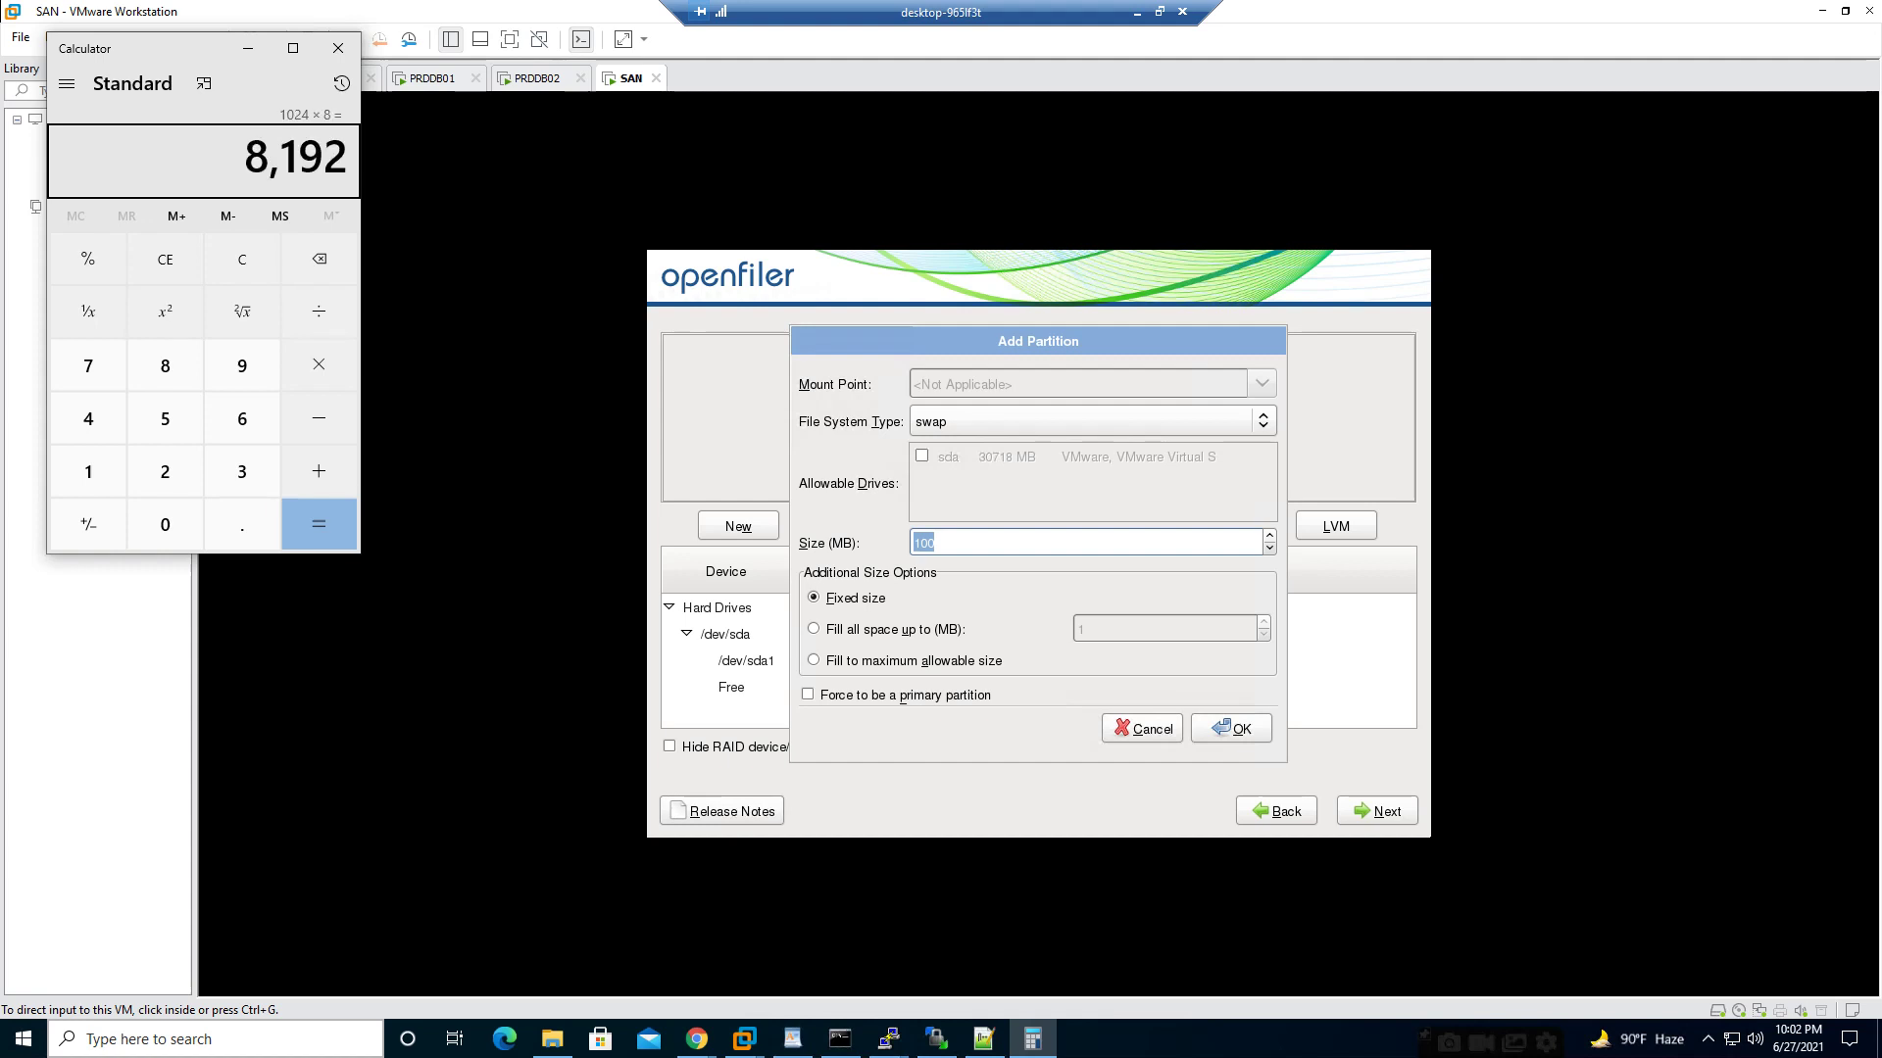
key("Escape")
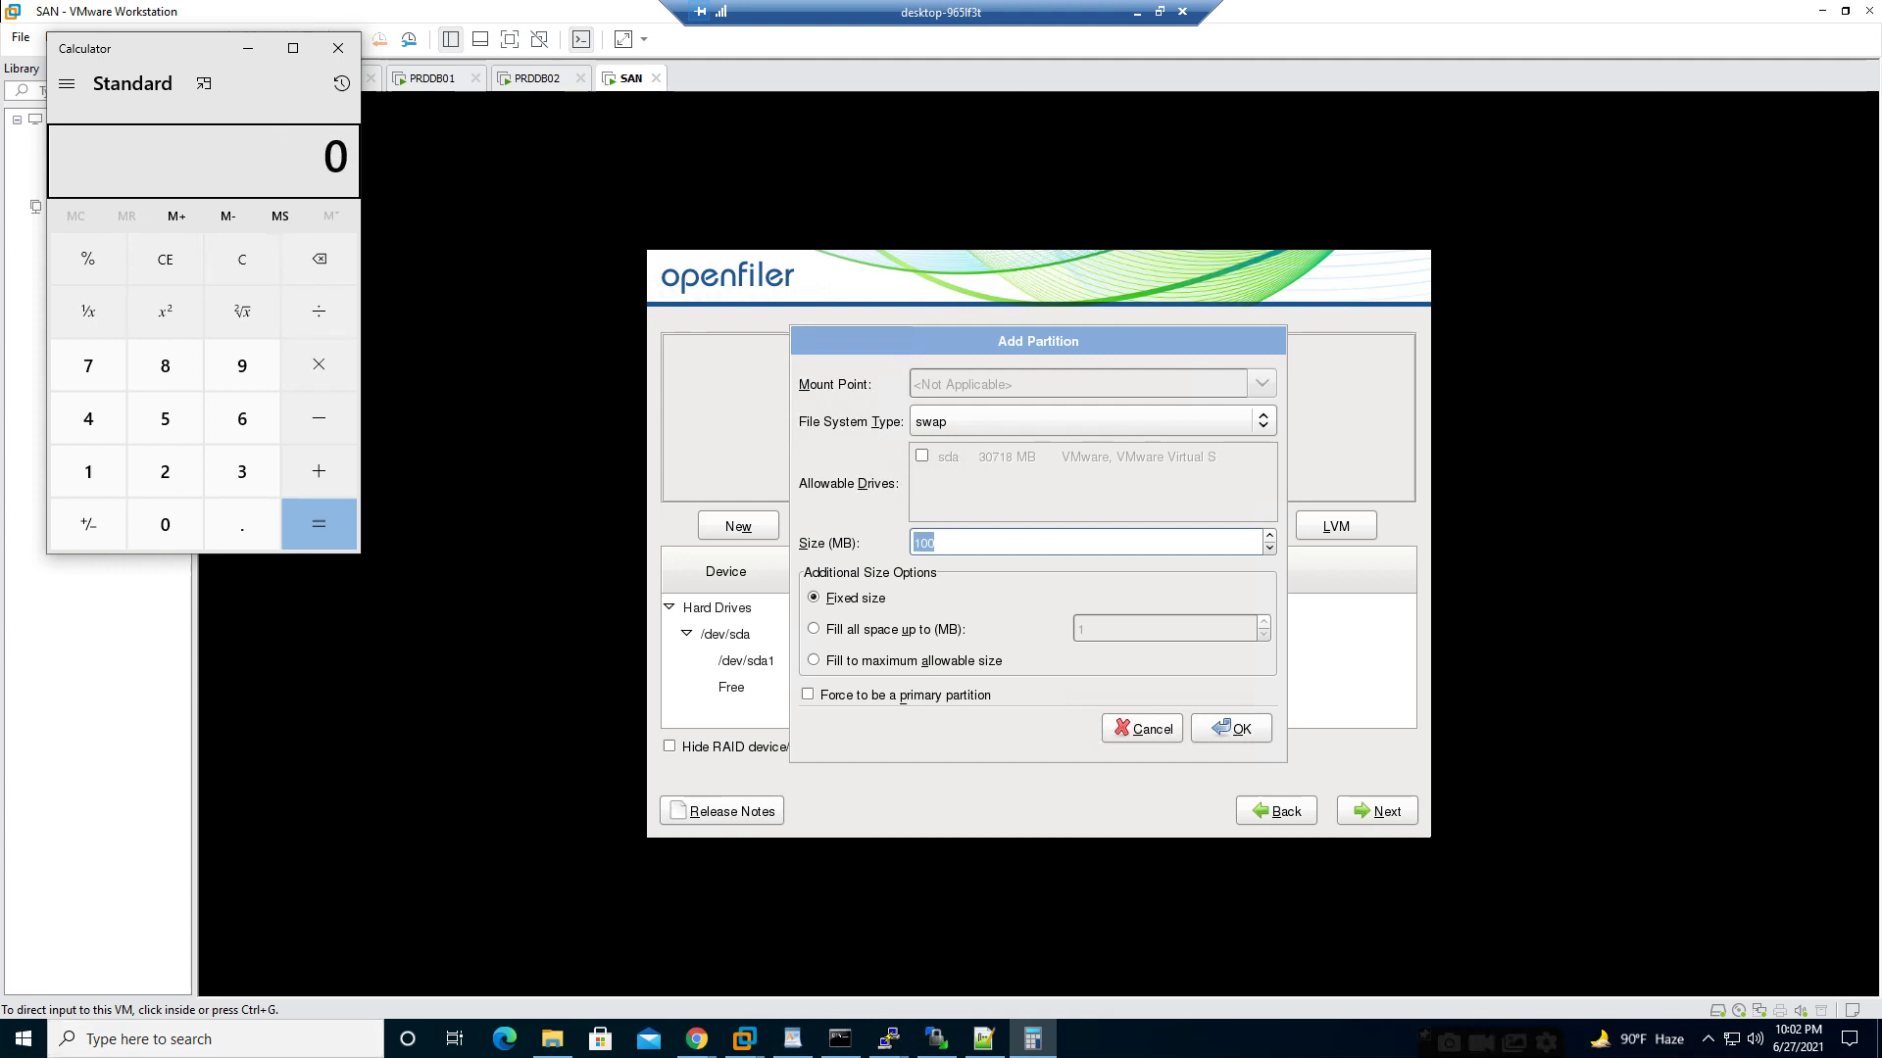
left_click(337, 48)
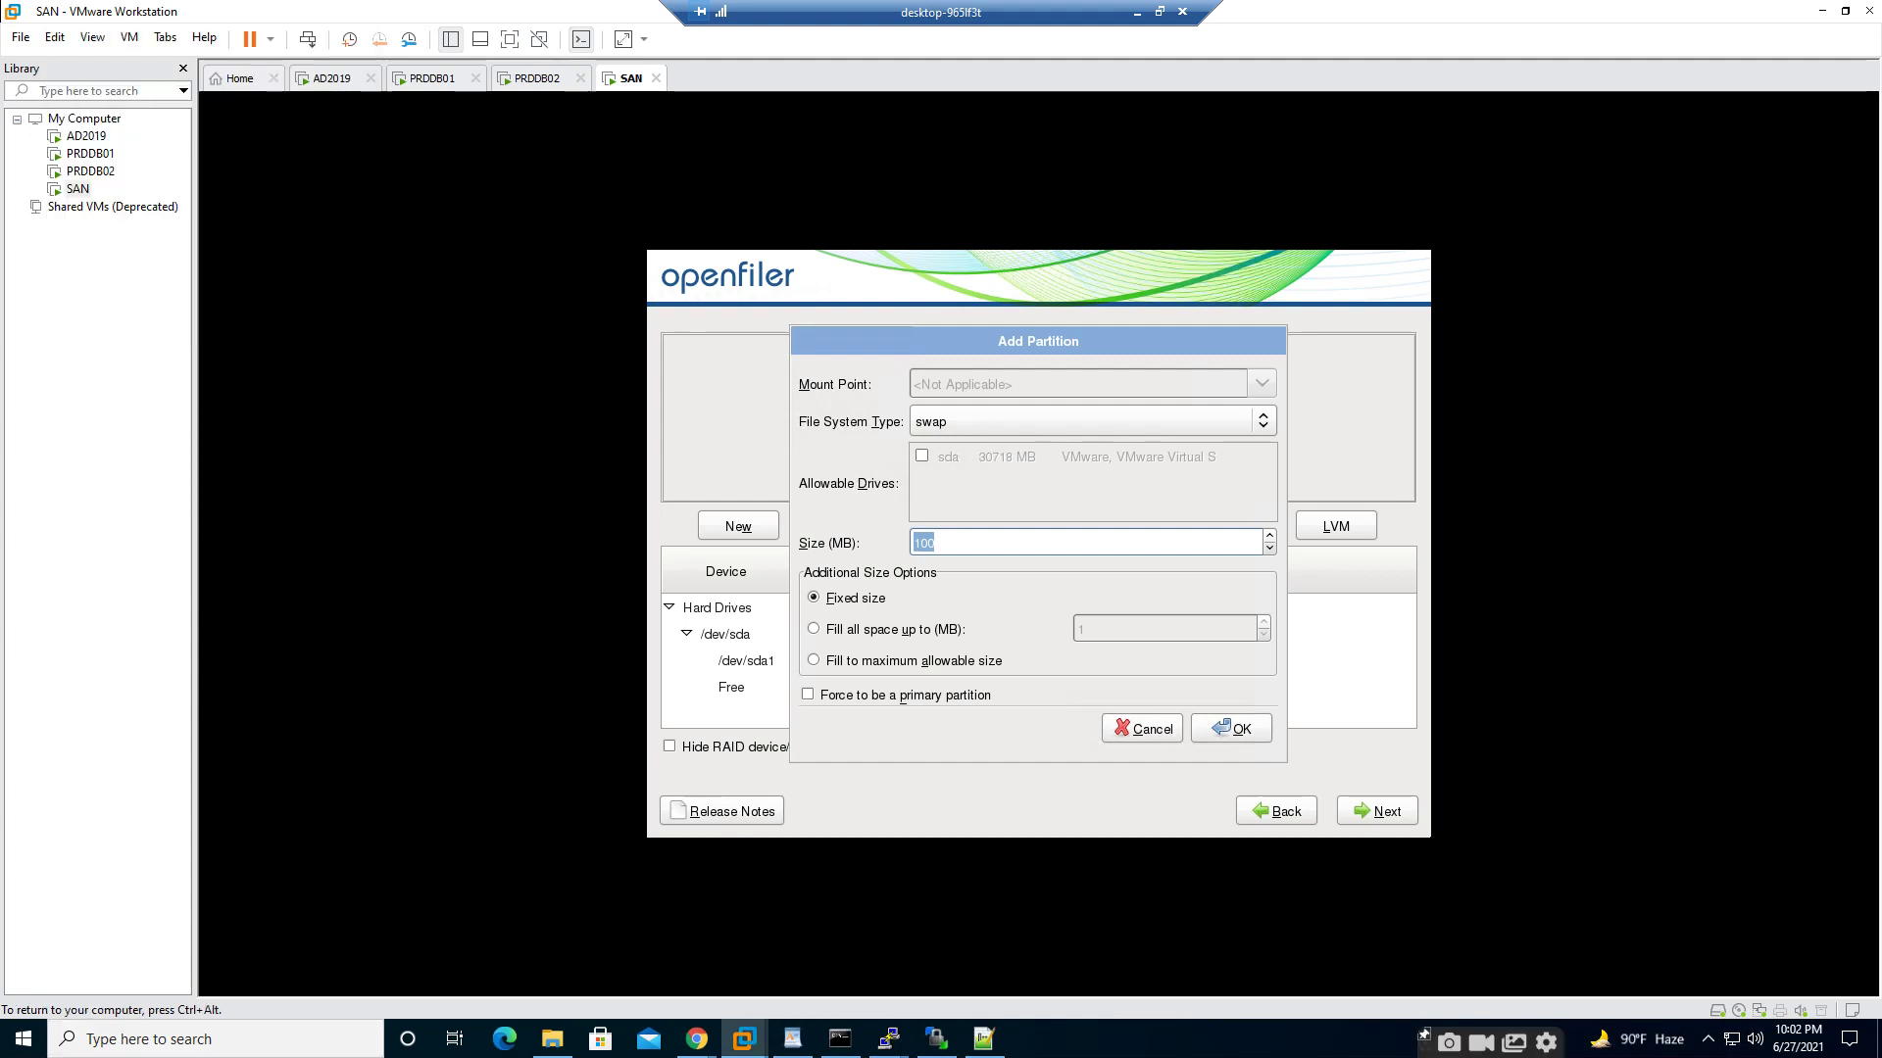
- Give the swap partition 8192 MB and add it
type("8192")
key("Tab")
key("Tab")
key("Tab")
key("Tab")
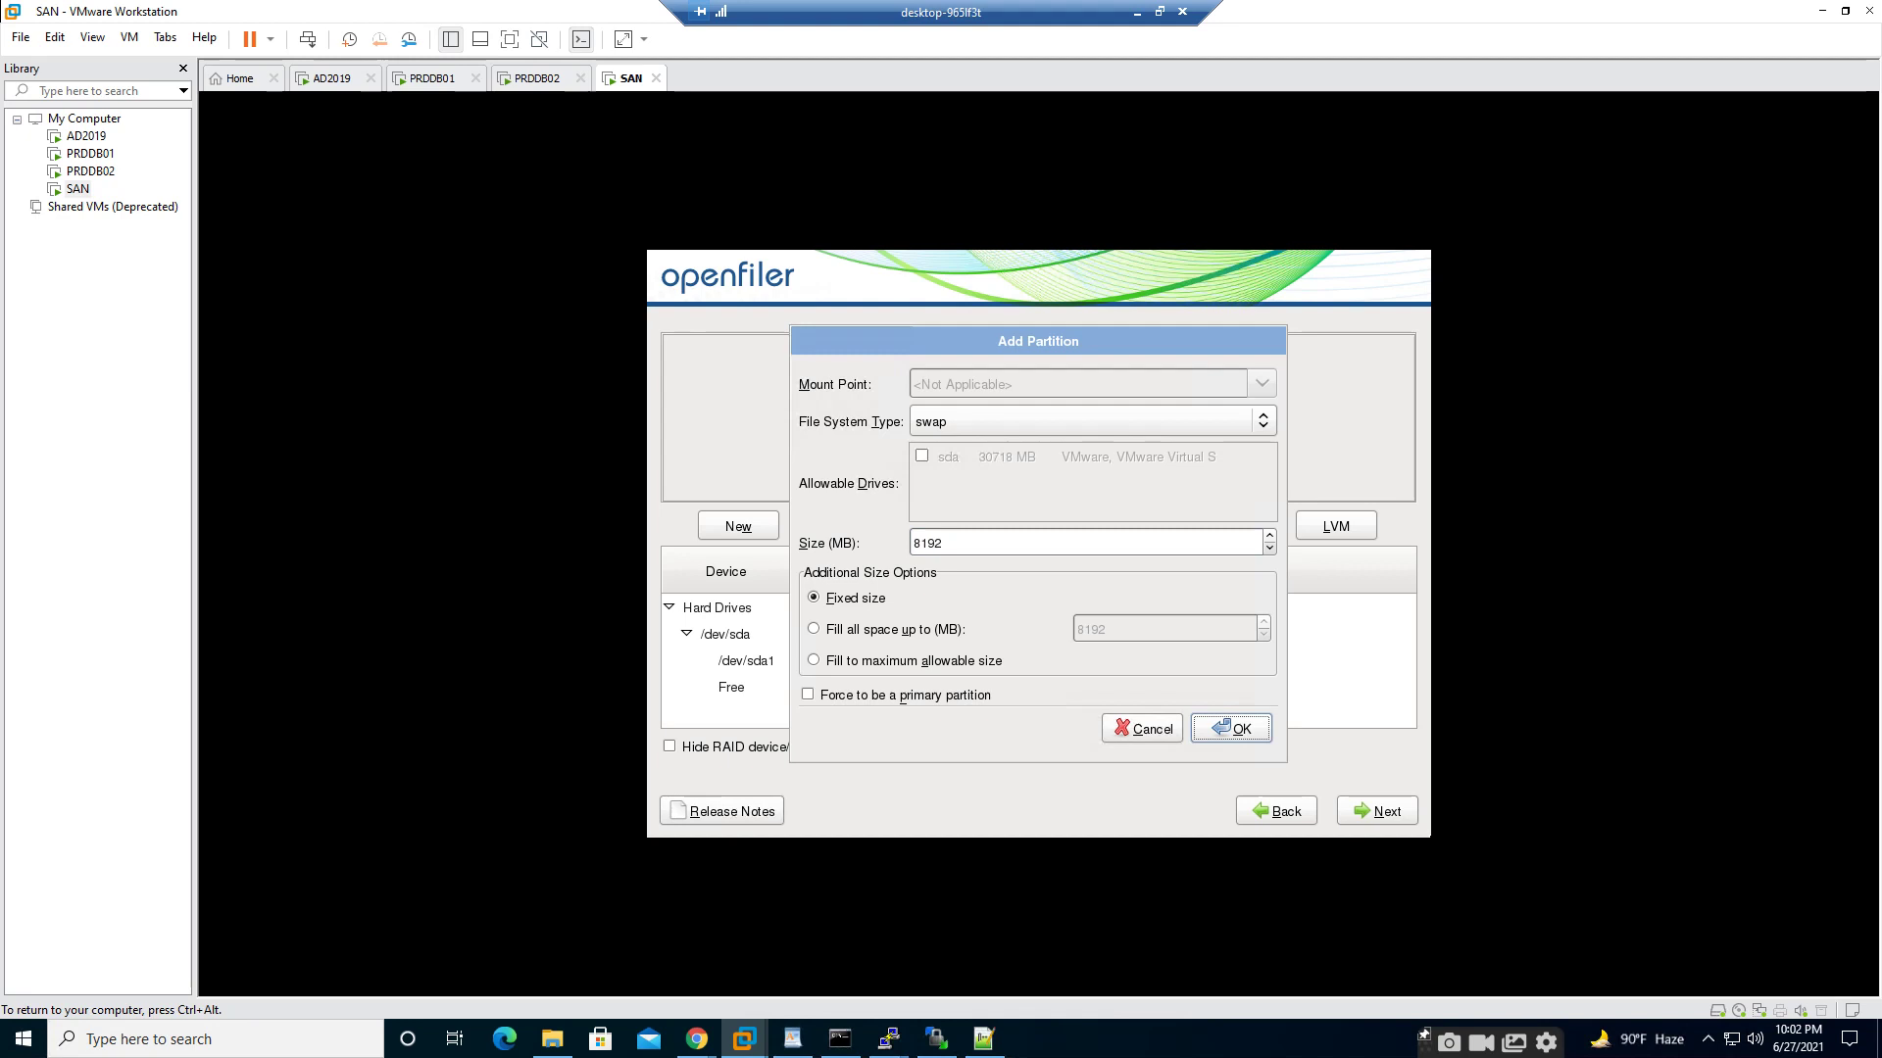
key("Return")
key("Return")
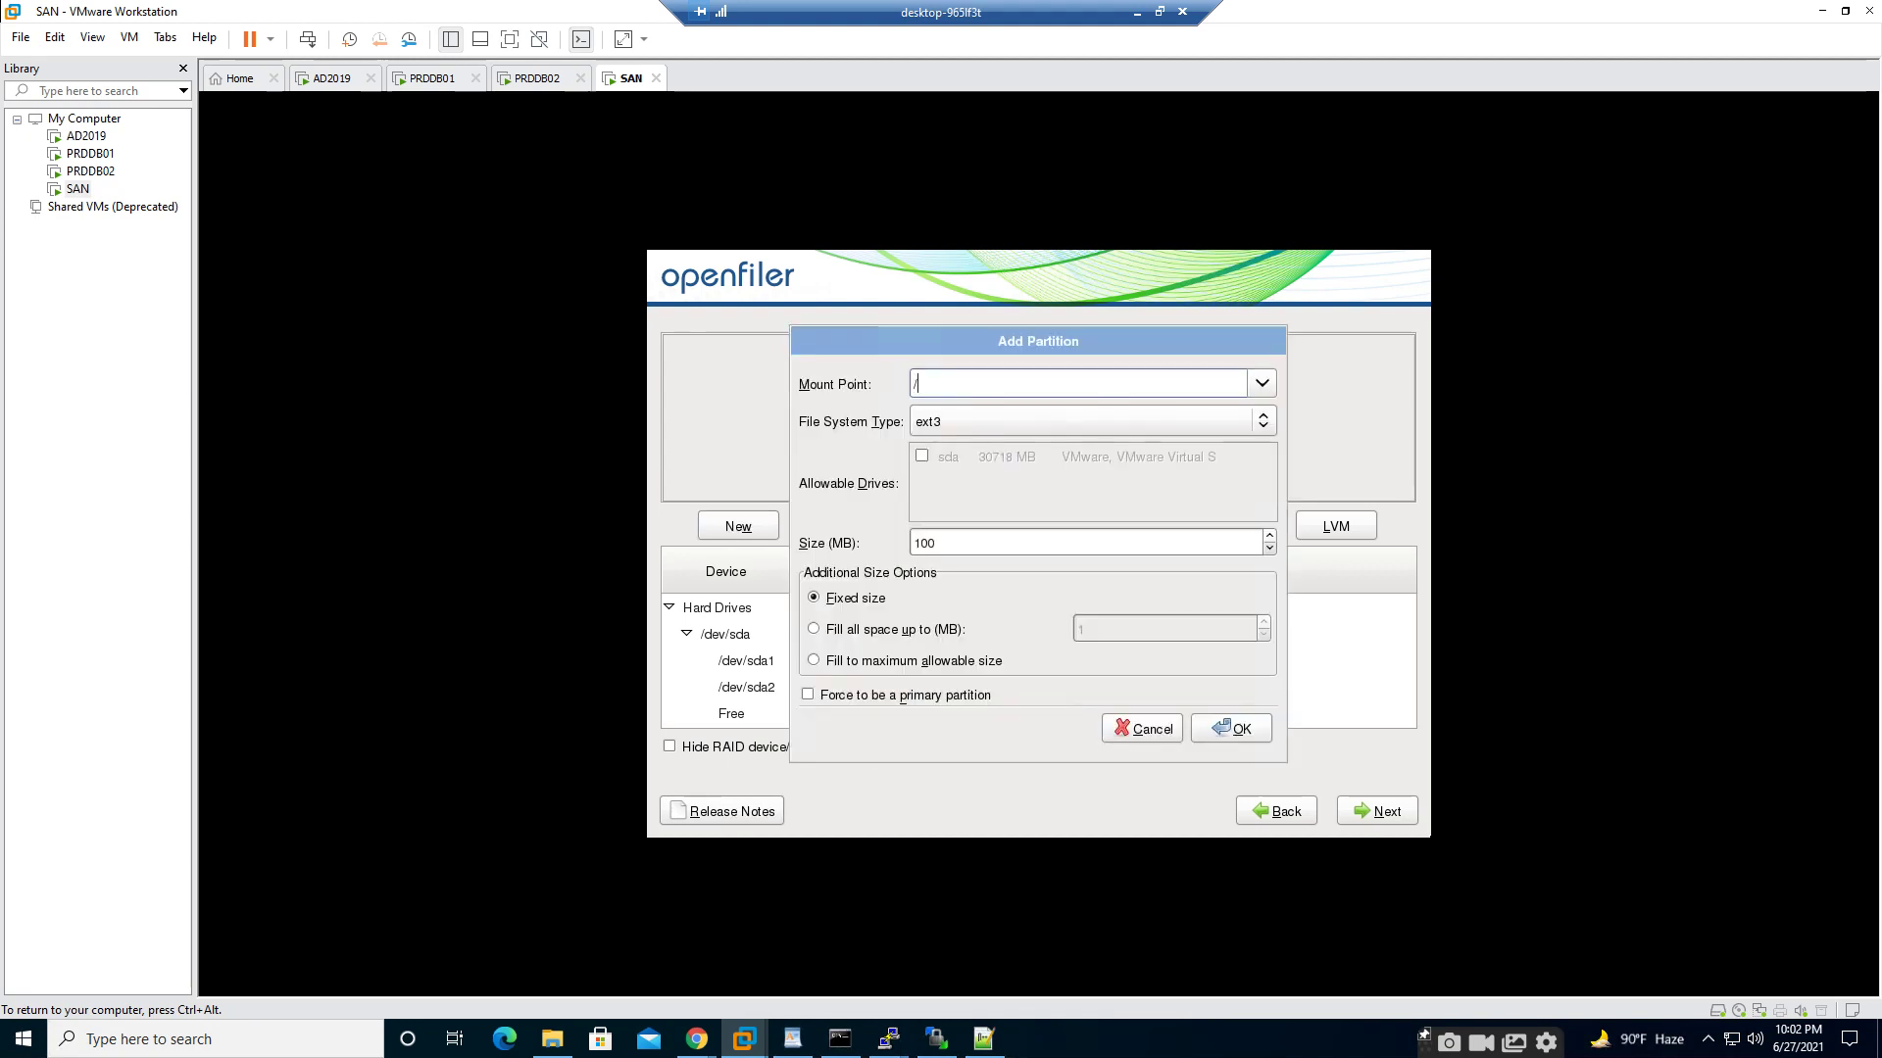
- Add an ext3 root (/) partition that fills the maximum allowable remaining space
key("Tab")
key("Tab")
key("Tab")
key("Tab")
key("Tab")
key("Tab")
key("shift+Tab")
key("Down")
key("Down")
key("Tab")
key("Tab")
key("Tab")
key("Return")
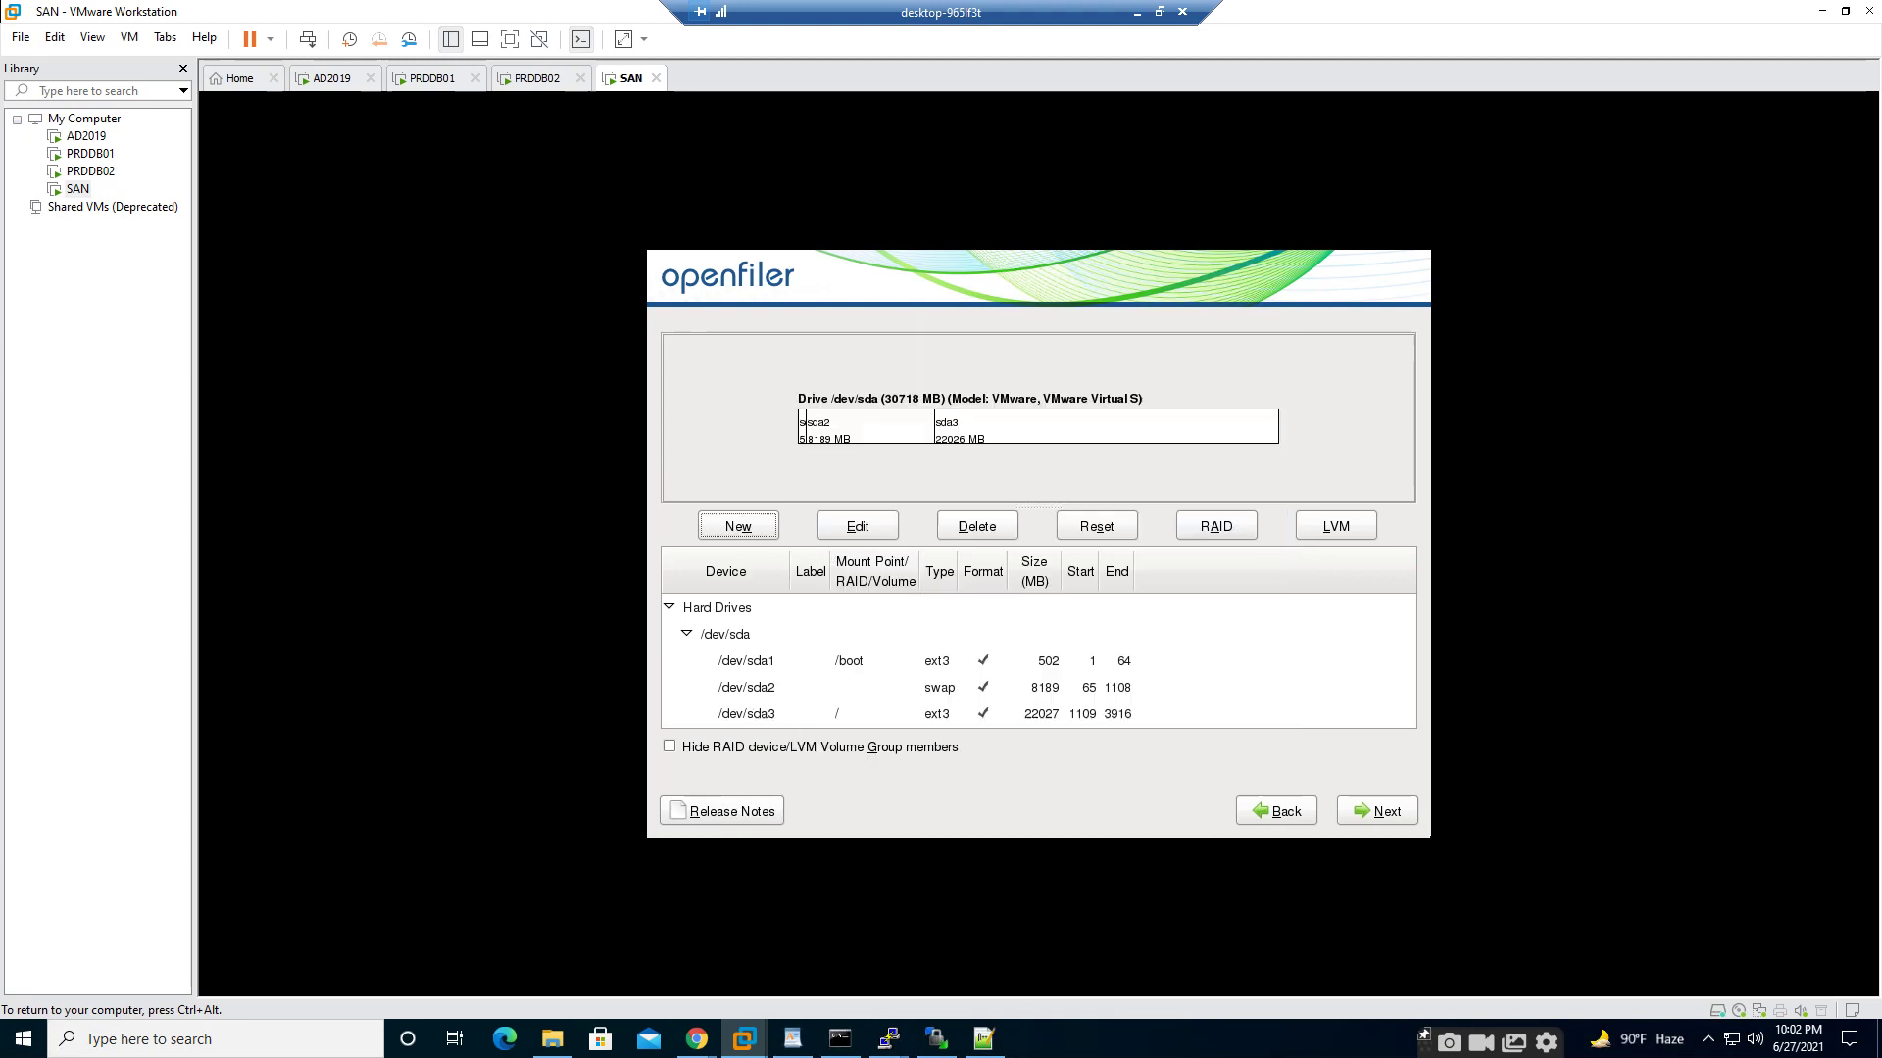
key("Tab")
key("Tab")
key("Tab")
key("Tab")
key("Tab")
key("Tab")
key("Tab")
key("Tab")
key("Tab")
key("Tab")
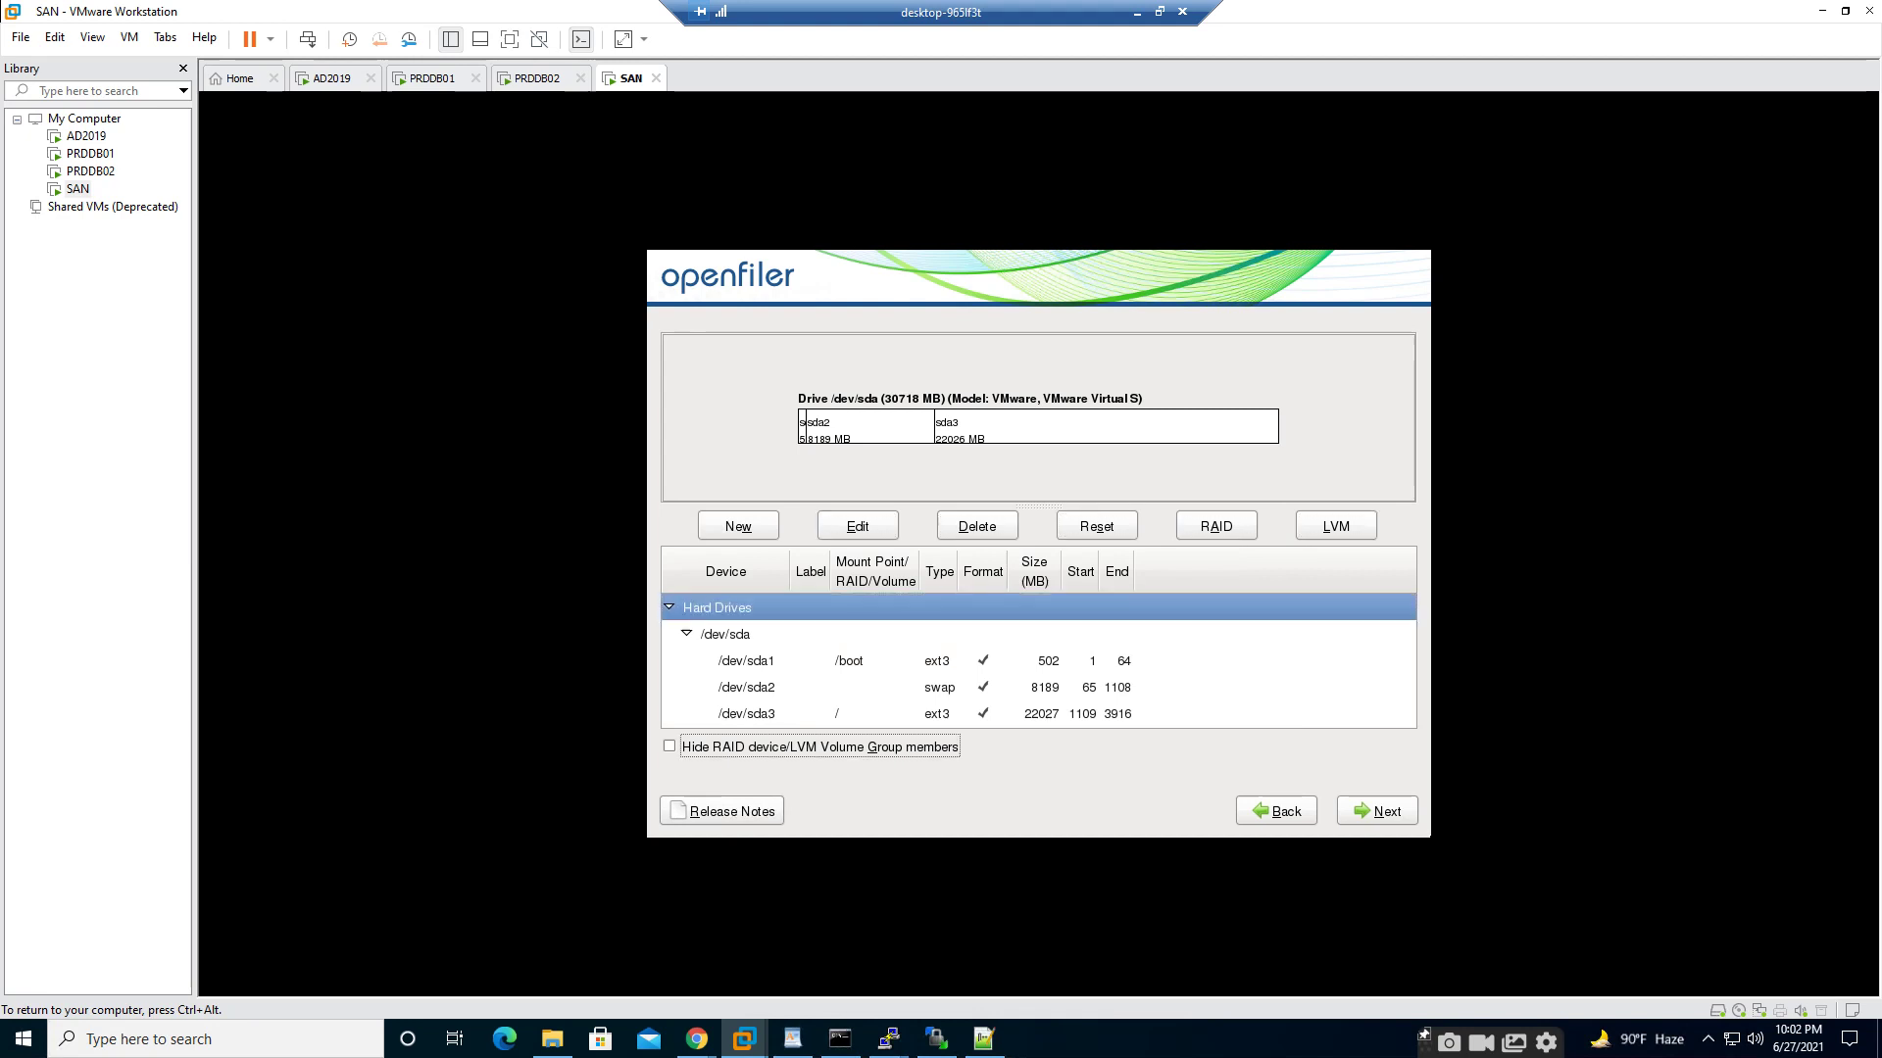
- Accept the default partition layout and the EXTLINUX boot loader
key("Return")
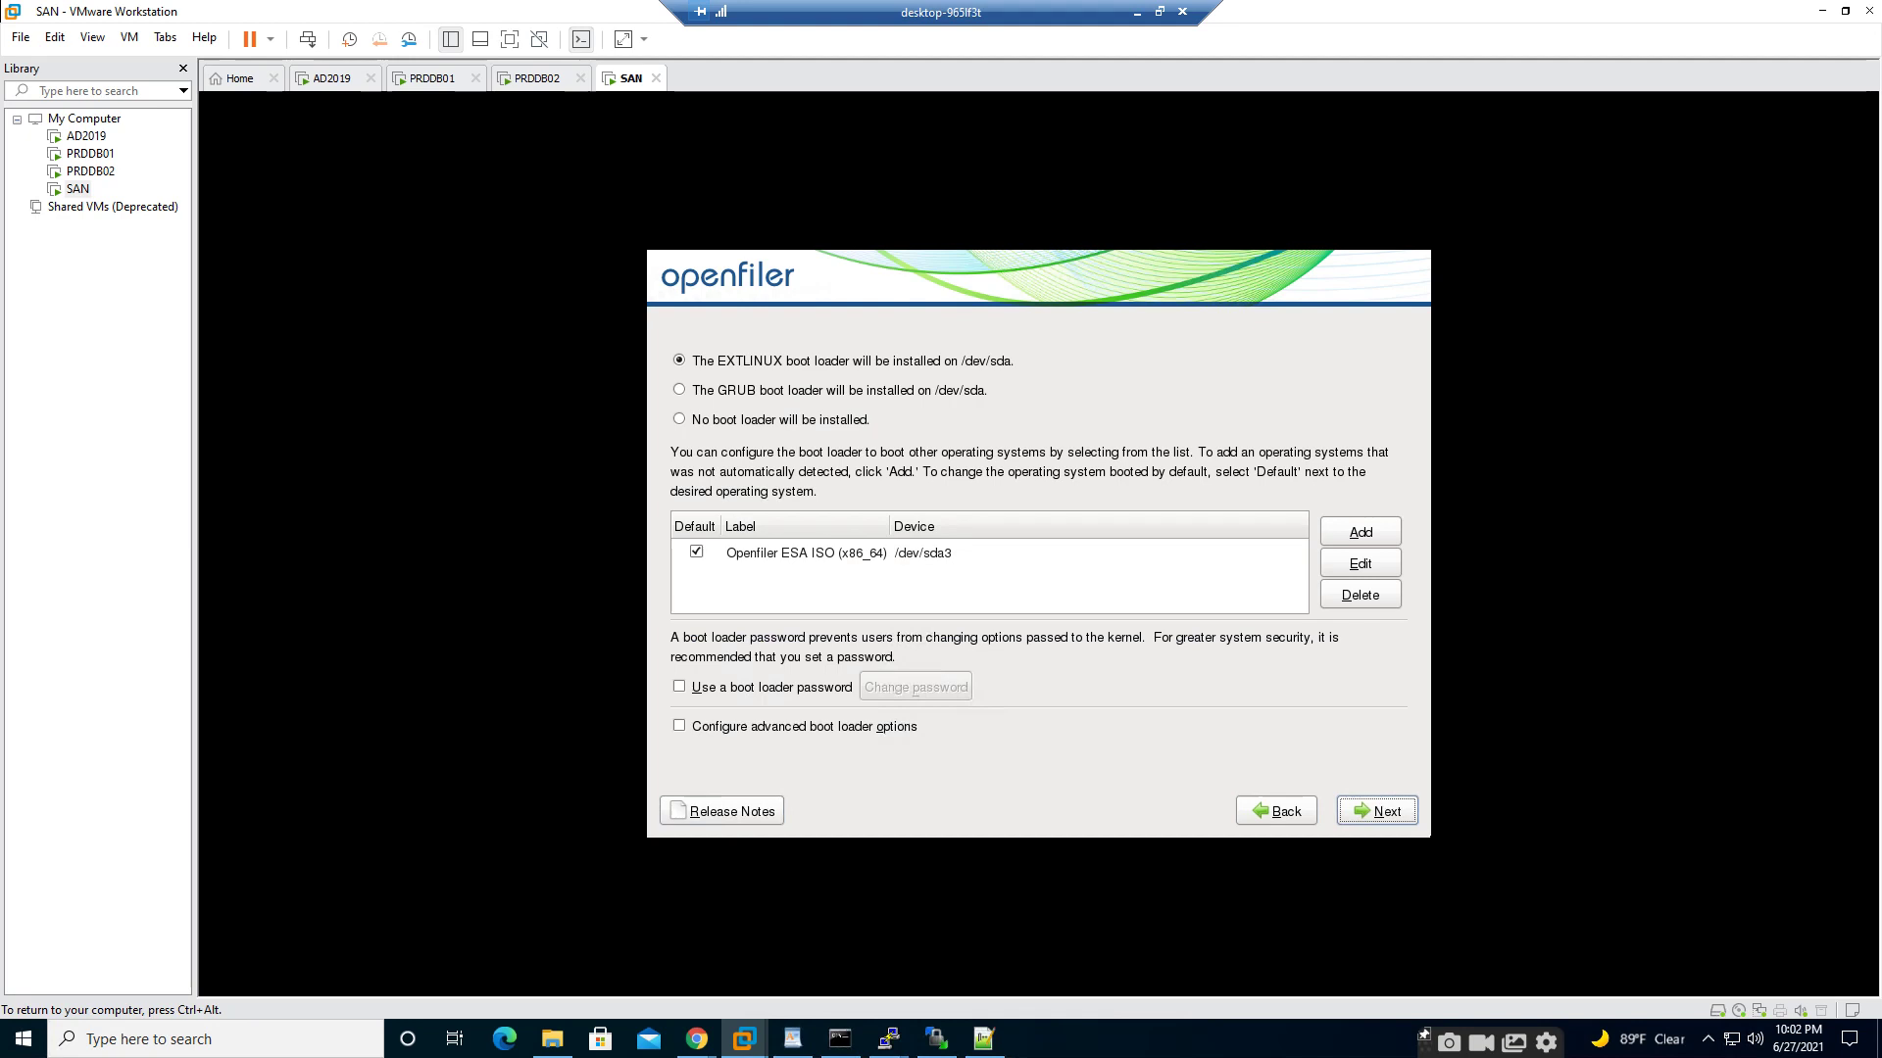
key("Tab")
key("Tab")
key("Tab")
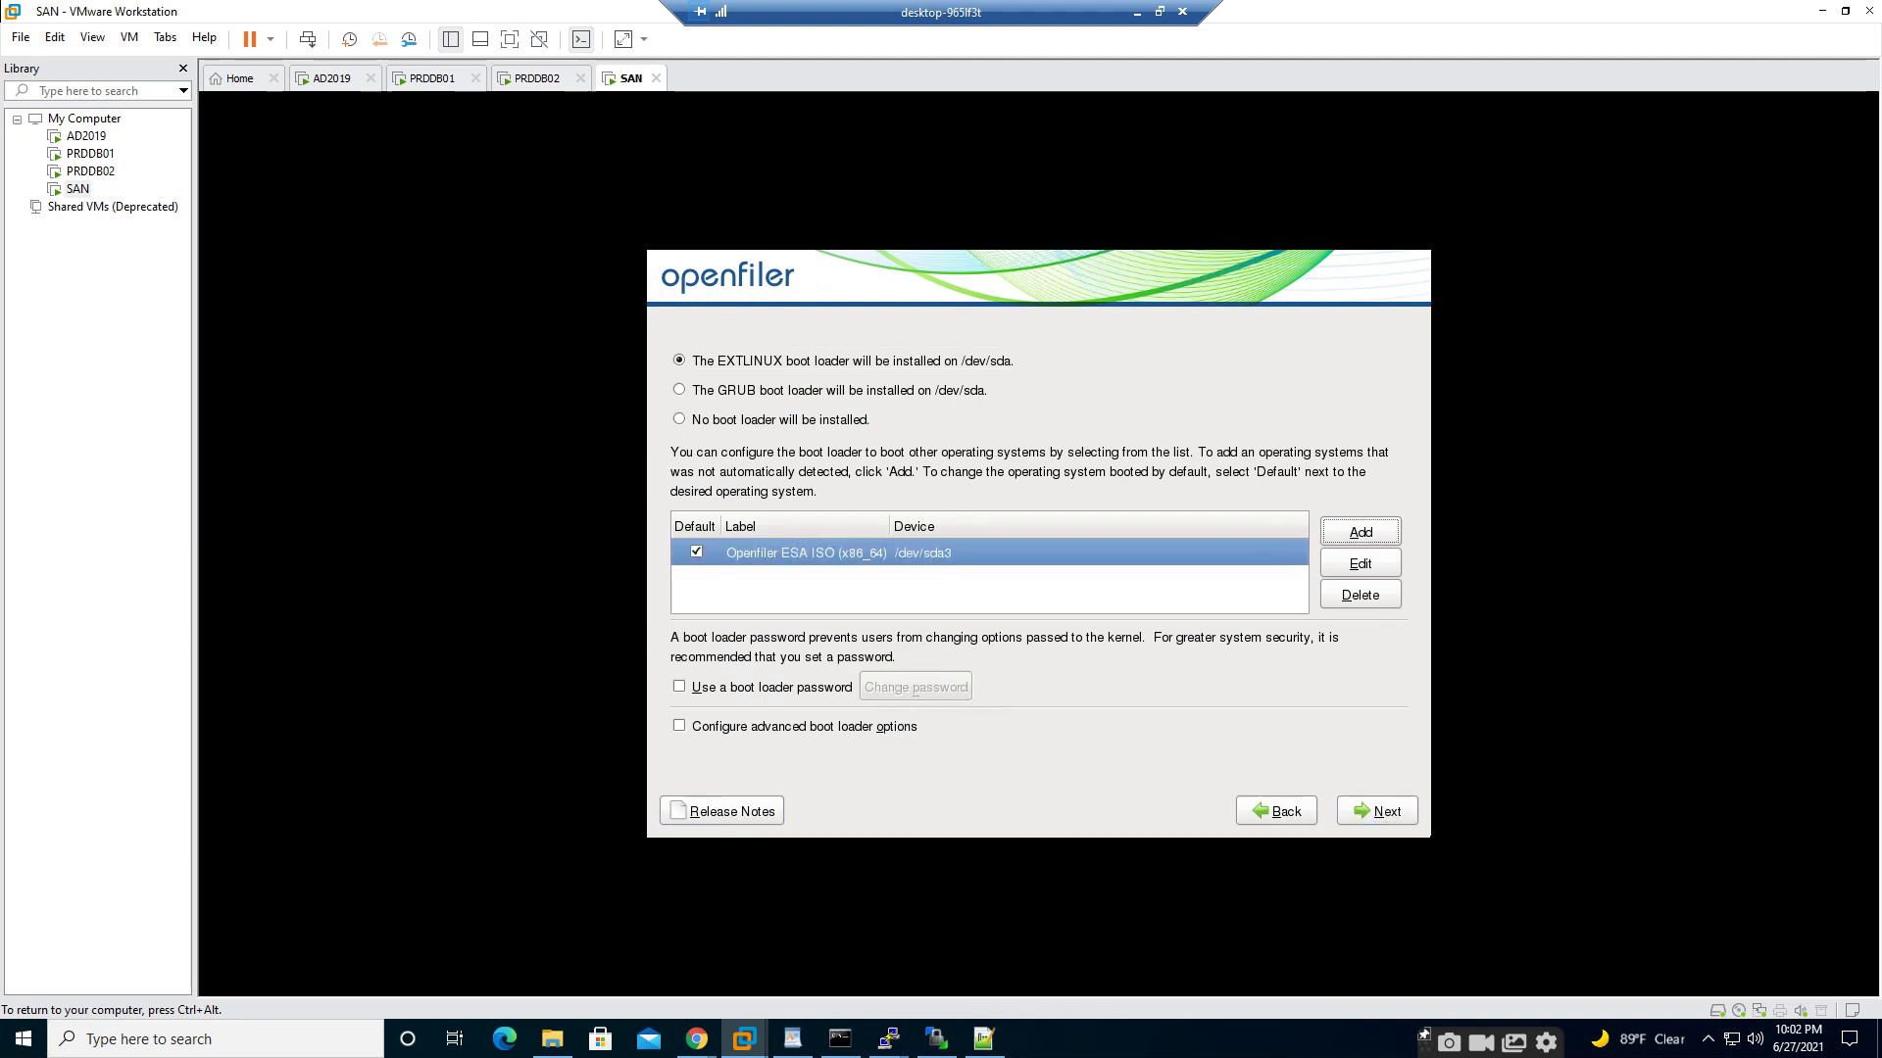
key("Tab")
key("Tab")
key("Tab")
key("Tab")
key("Tab")
key("Tab")
key("Tab")
key("Return")
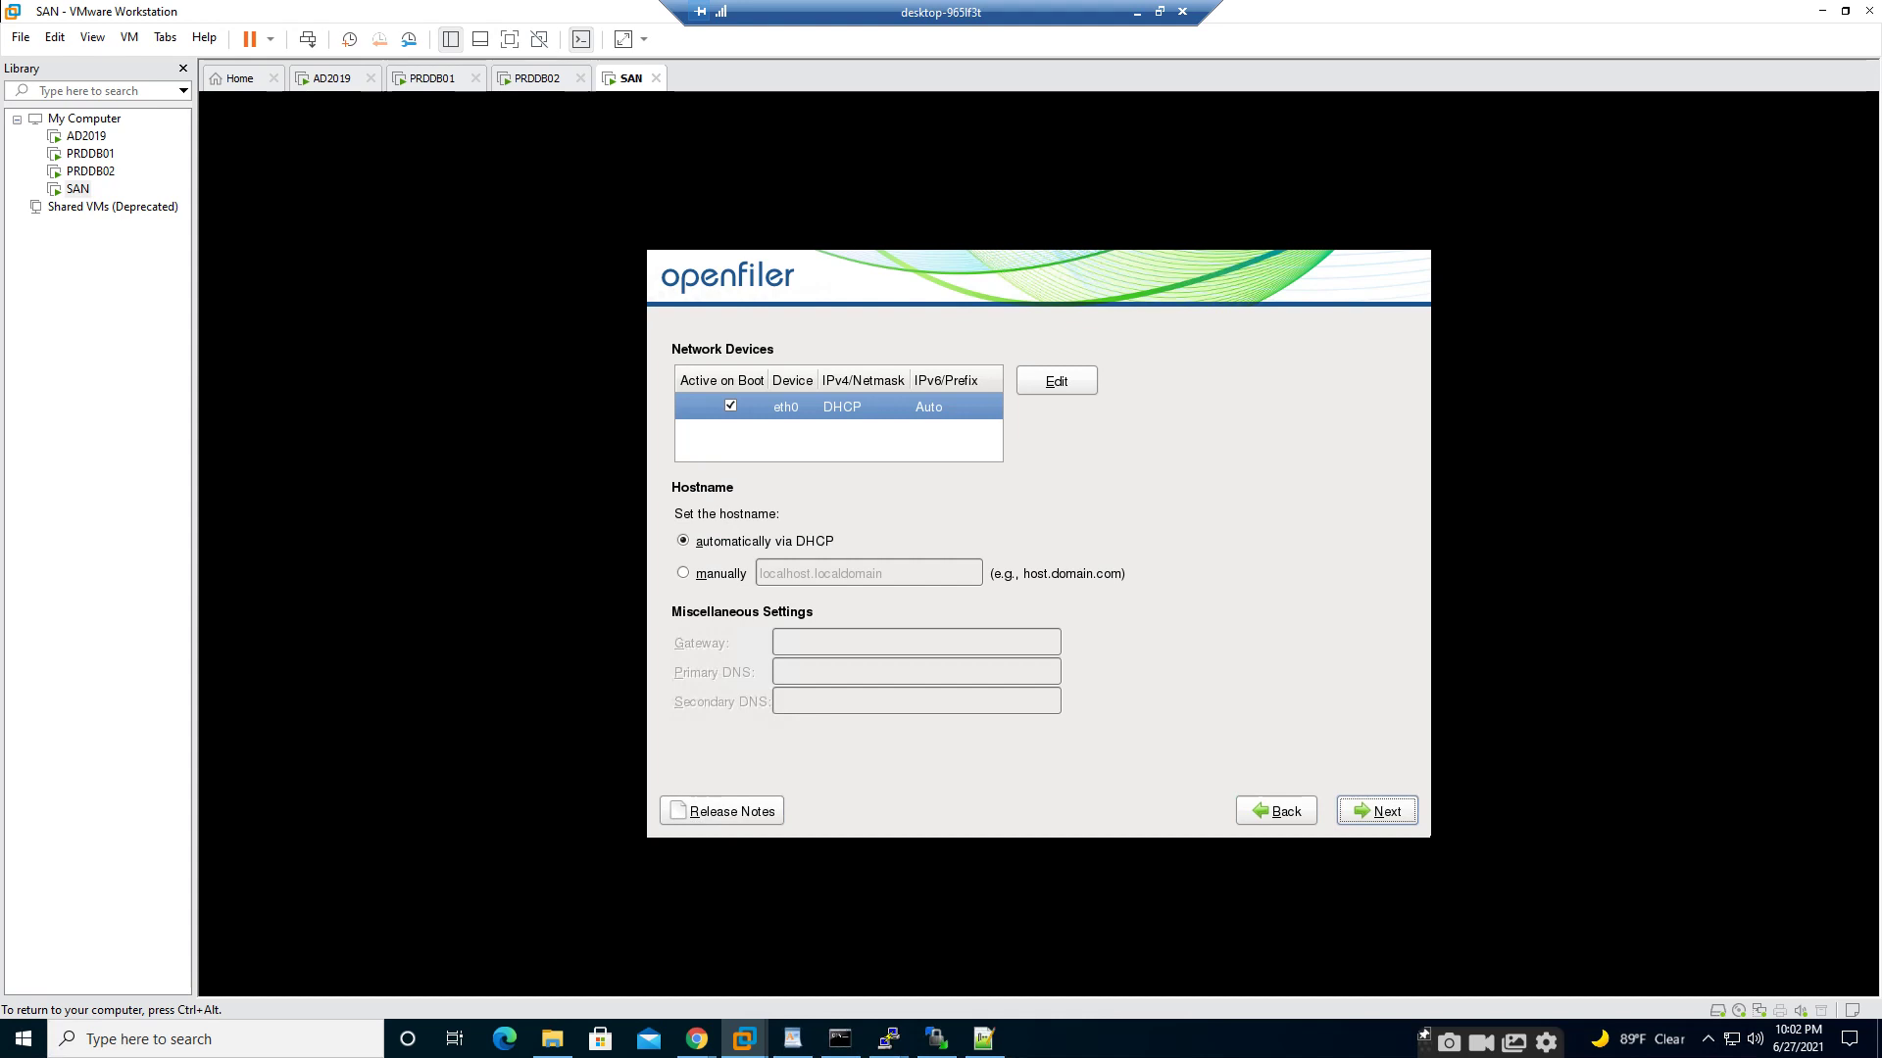
- Set the hostname manually to san.syahmed.com
key("Tab")
key("Tab")
key("Tab")
key("Tab")
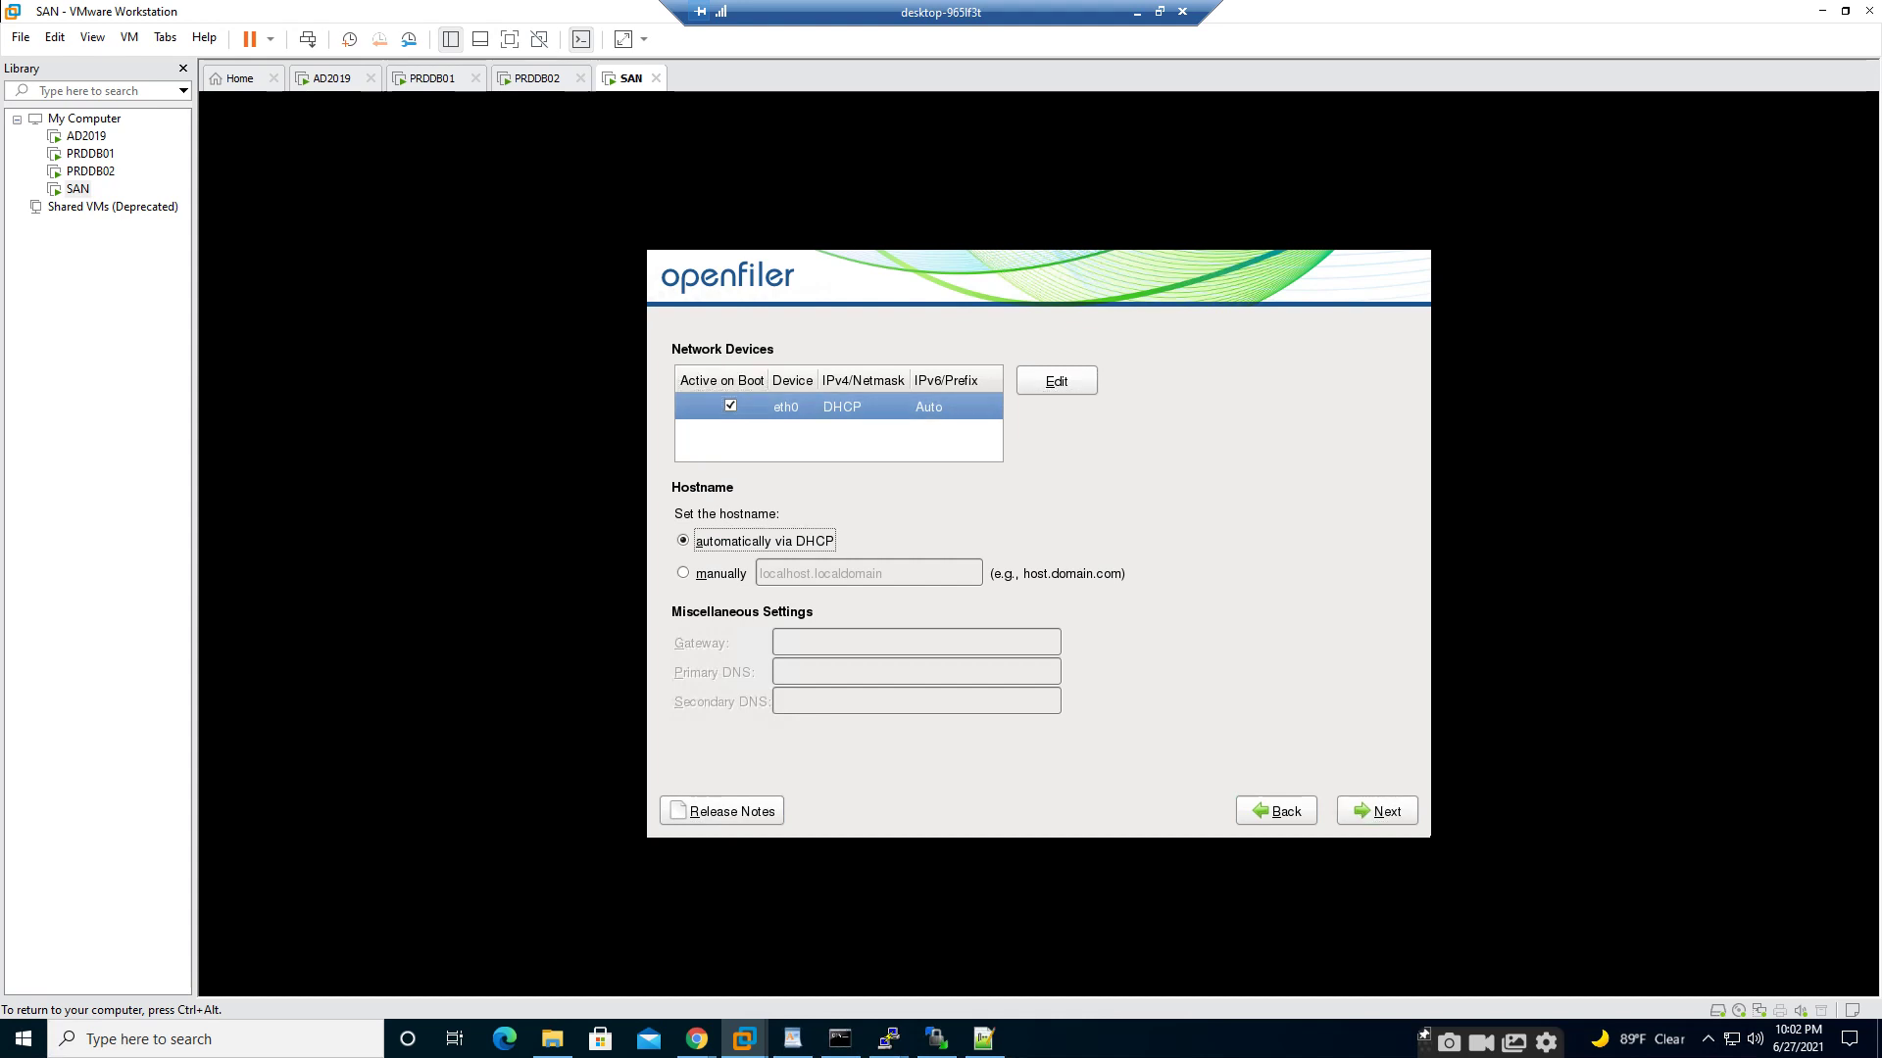
key("Down")
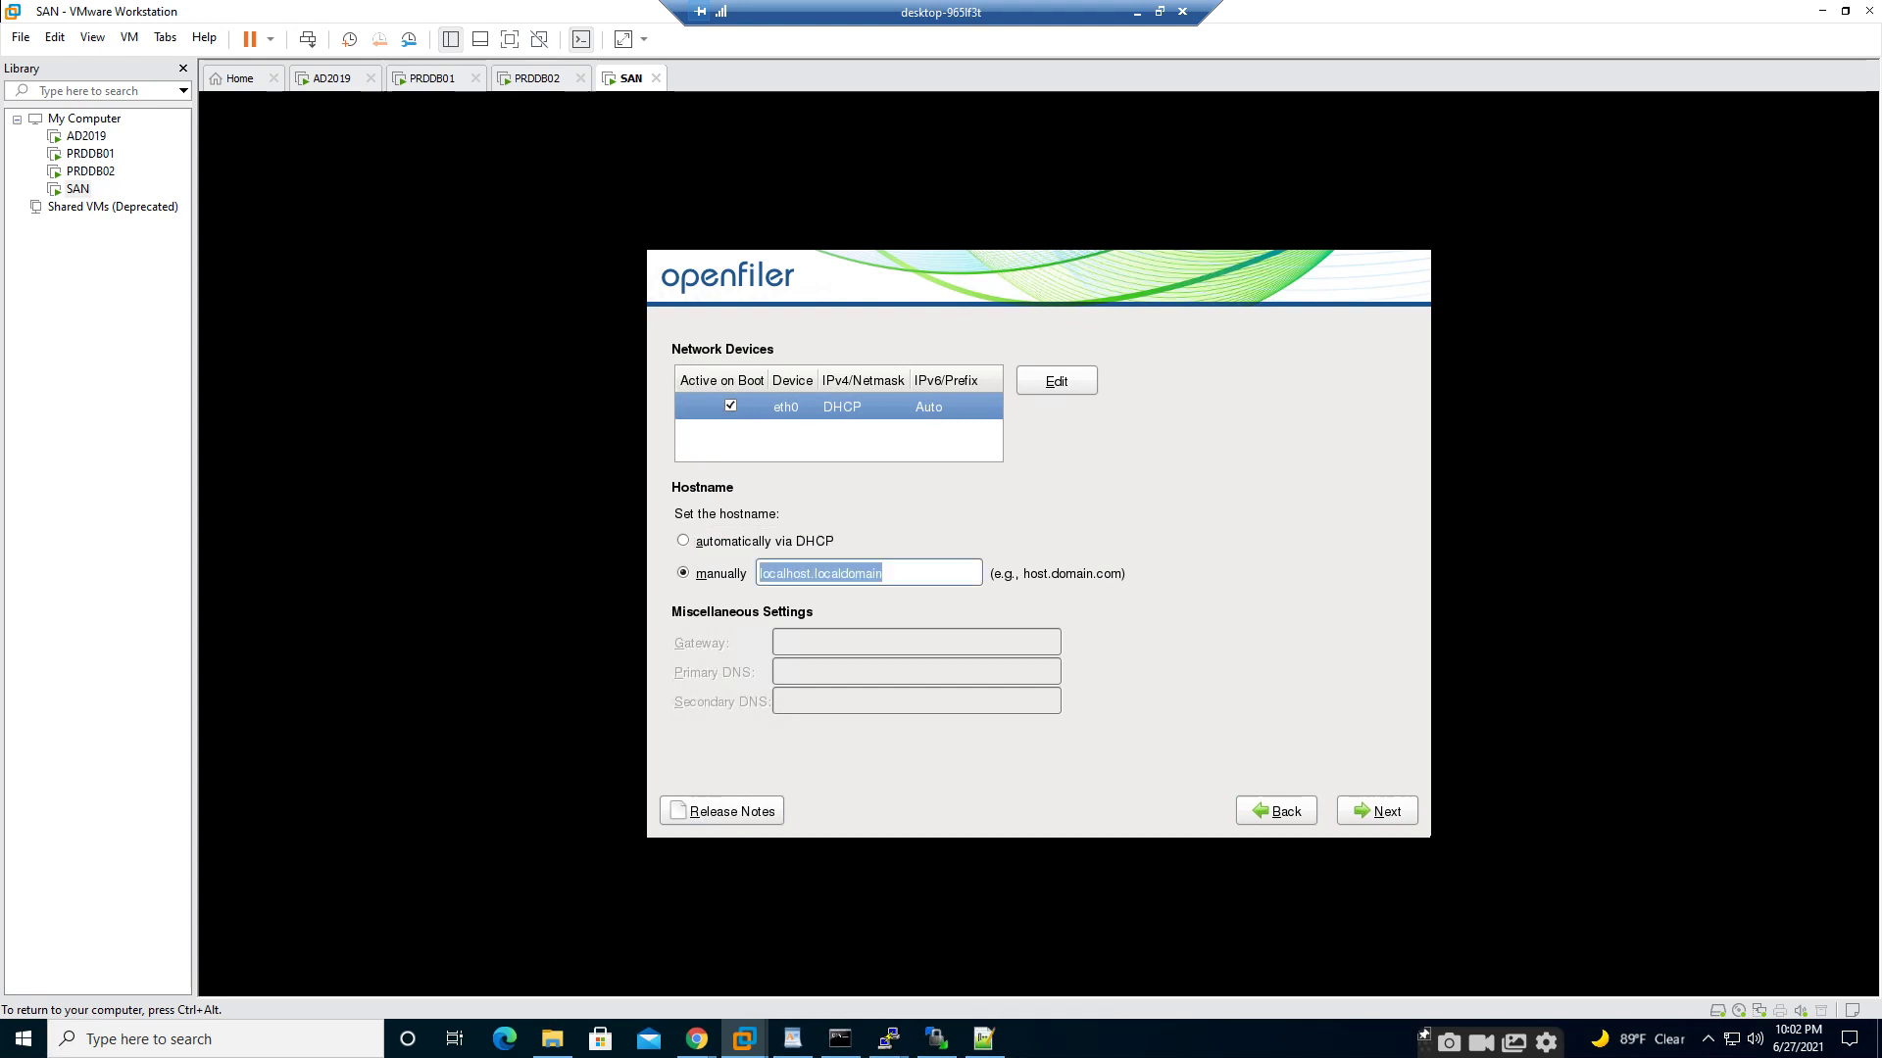
type("san.")
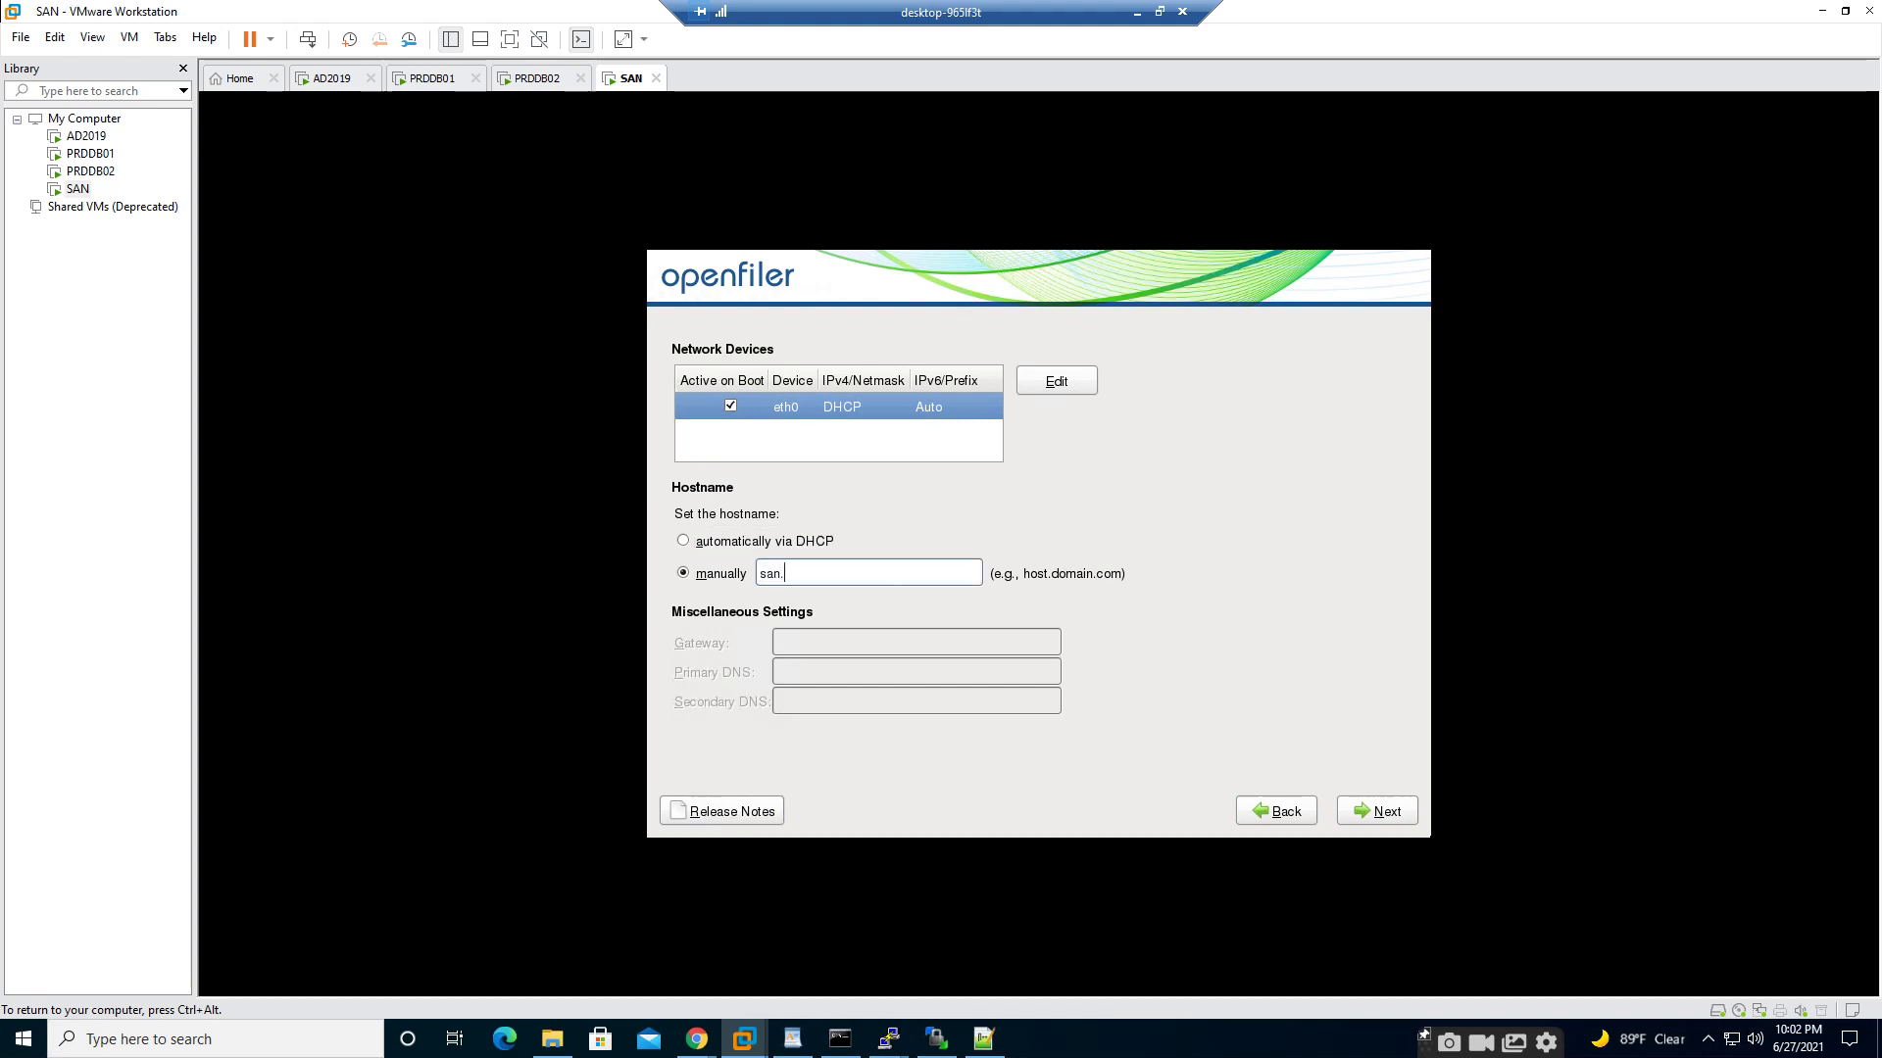
type("syahmed.com")
key("shift+Tab")
key("shift+Tab")
key("shift+Tab")
- Open the Edit Interface settings for eth0
key("Tab")
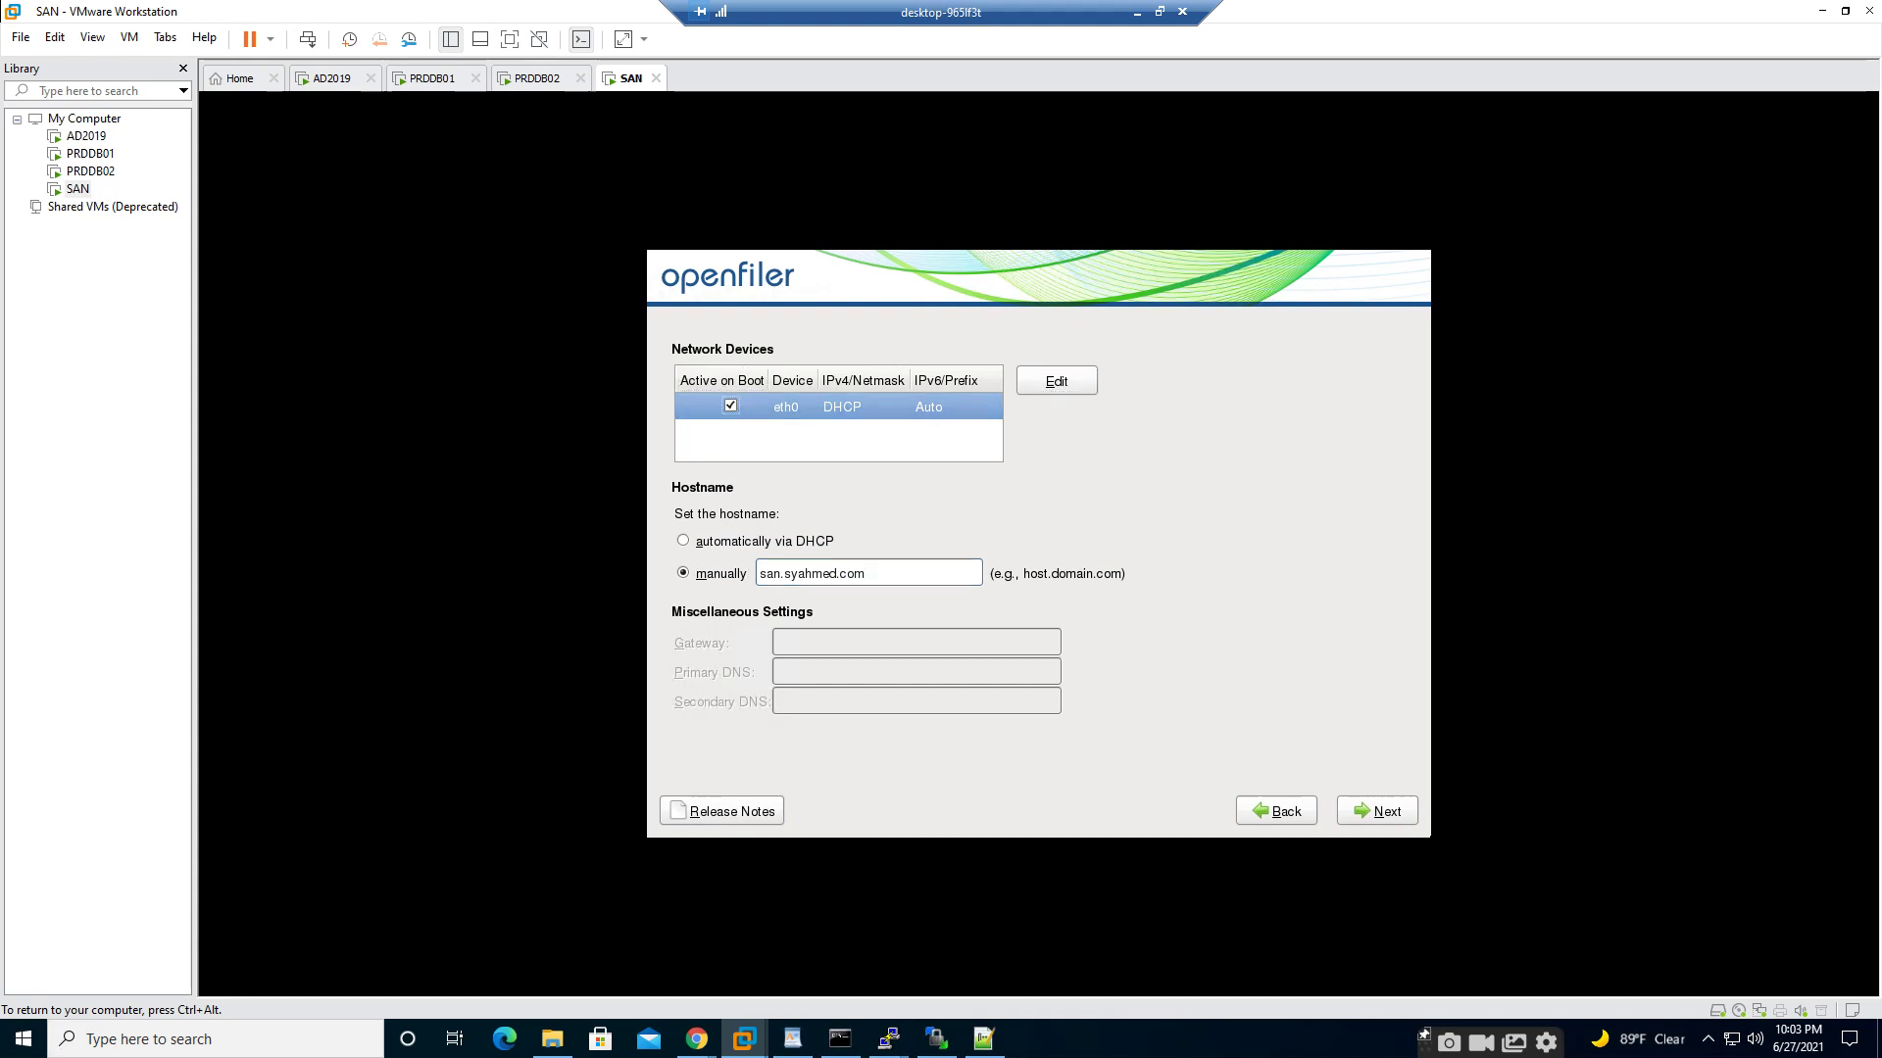
key("Tab")
key("Return")
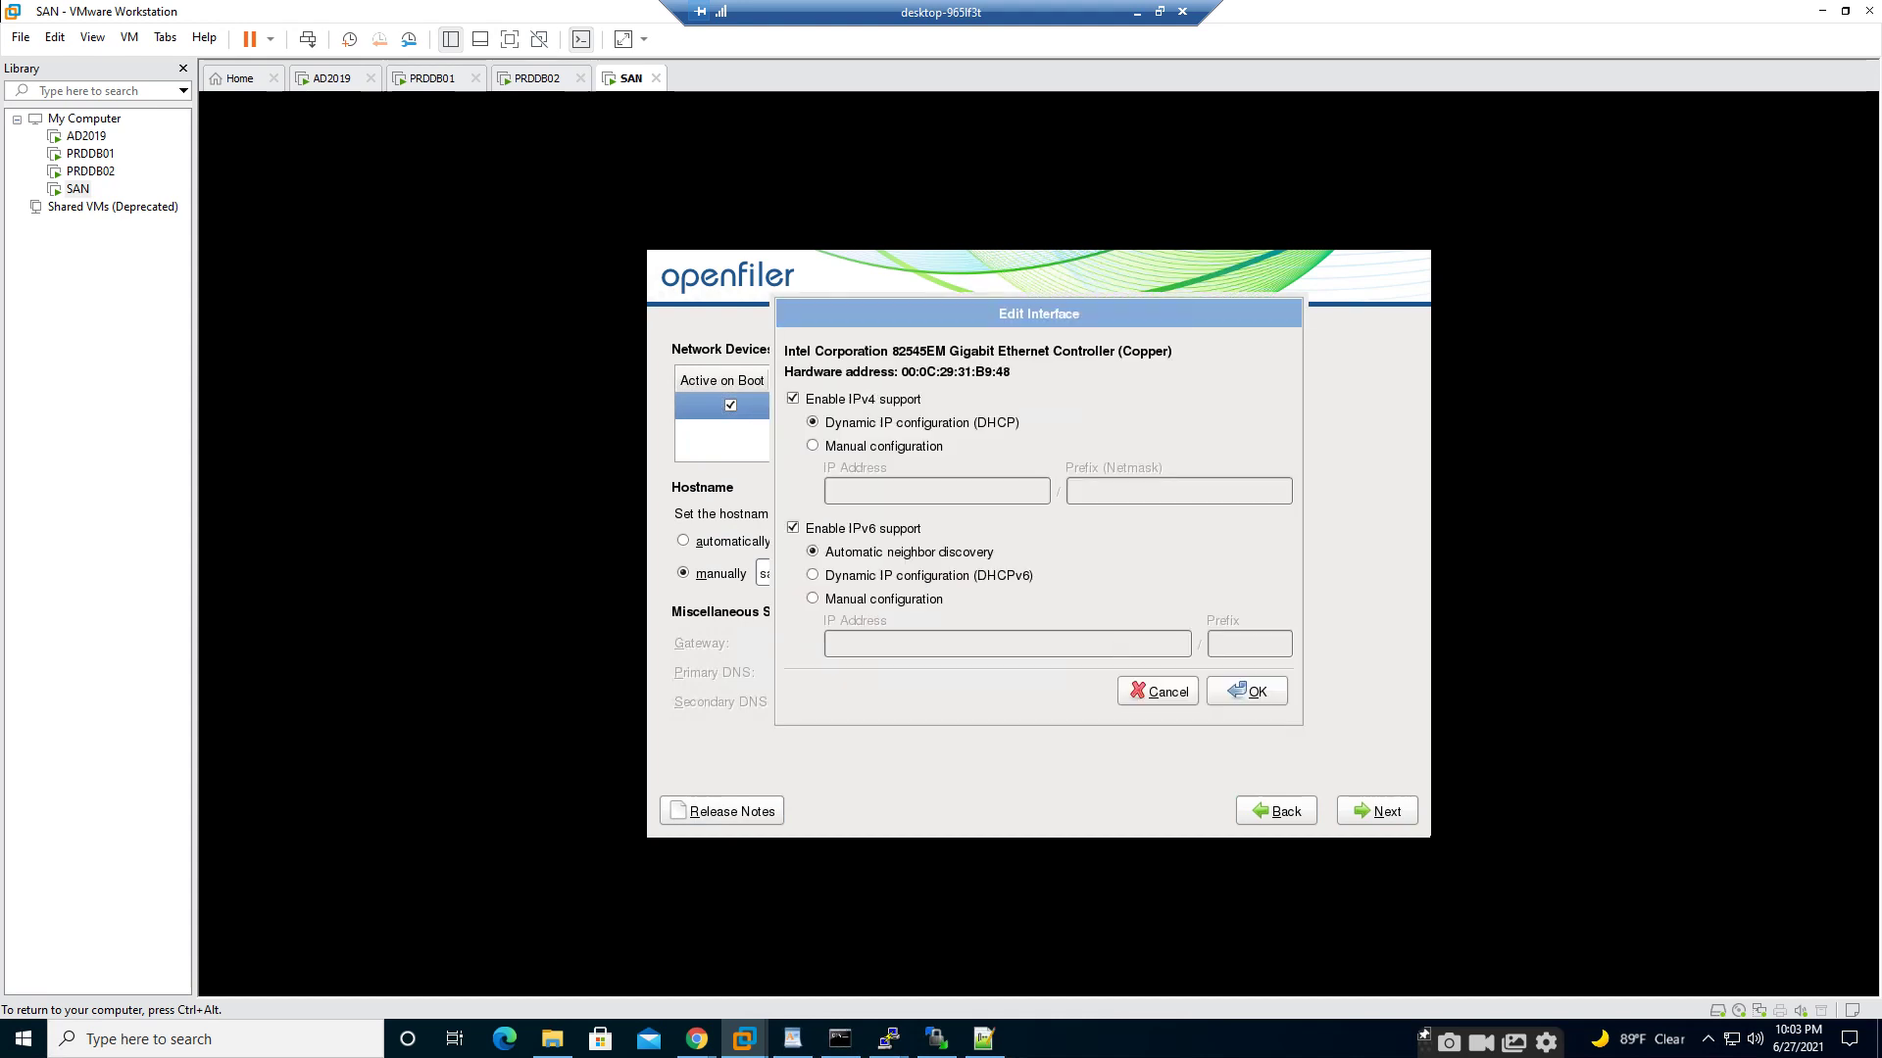
- Switch eth0's IPv4 to manual configuration and check the hosts list for the address
key("Tab")
key("Tab")
key("Down")
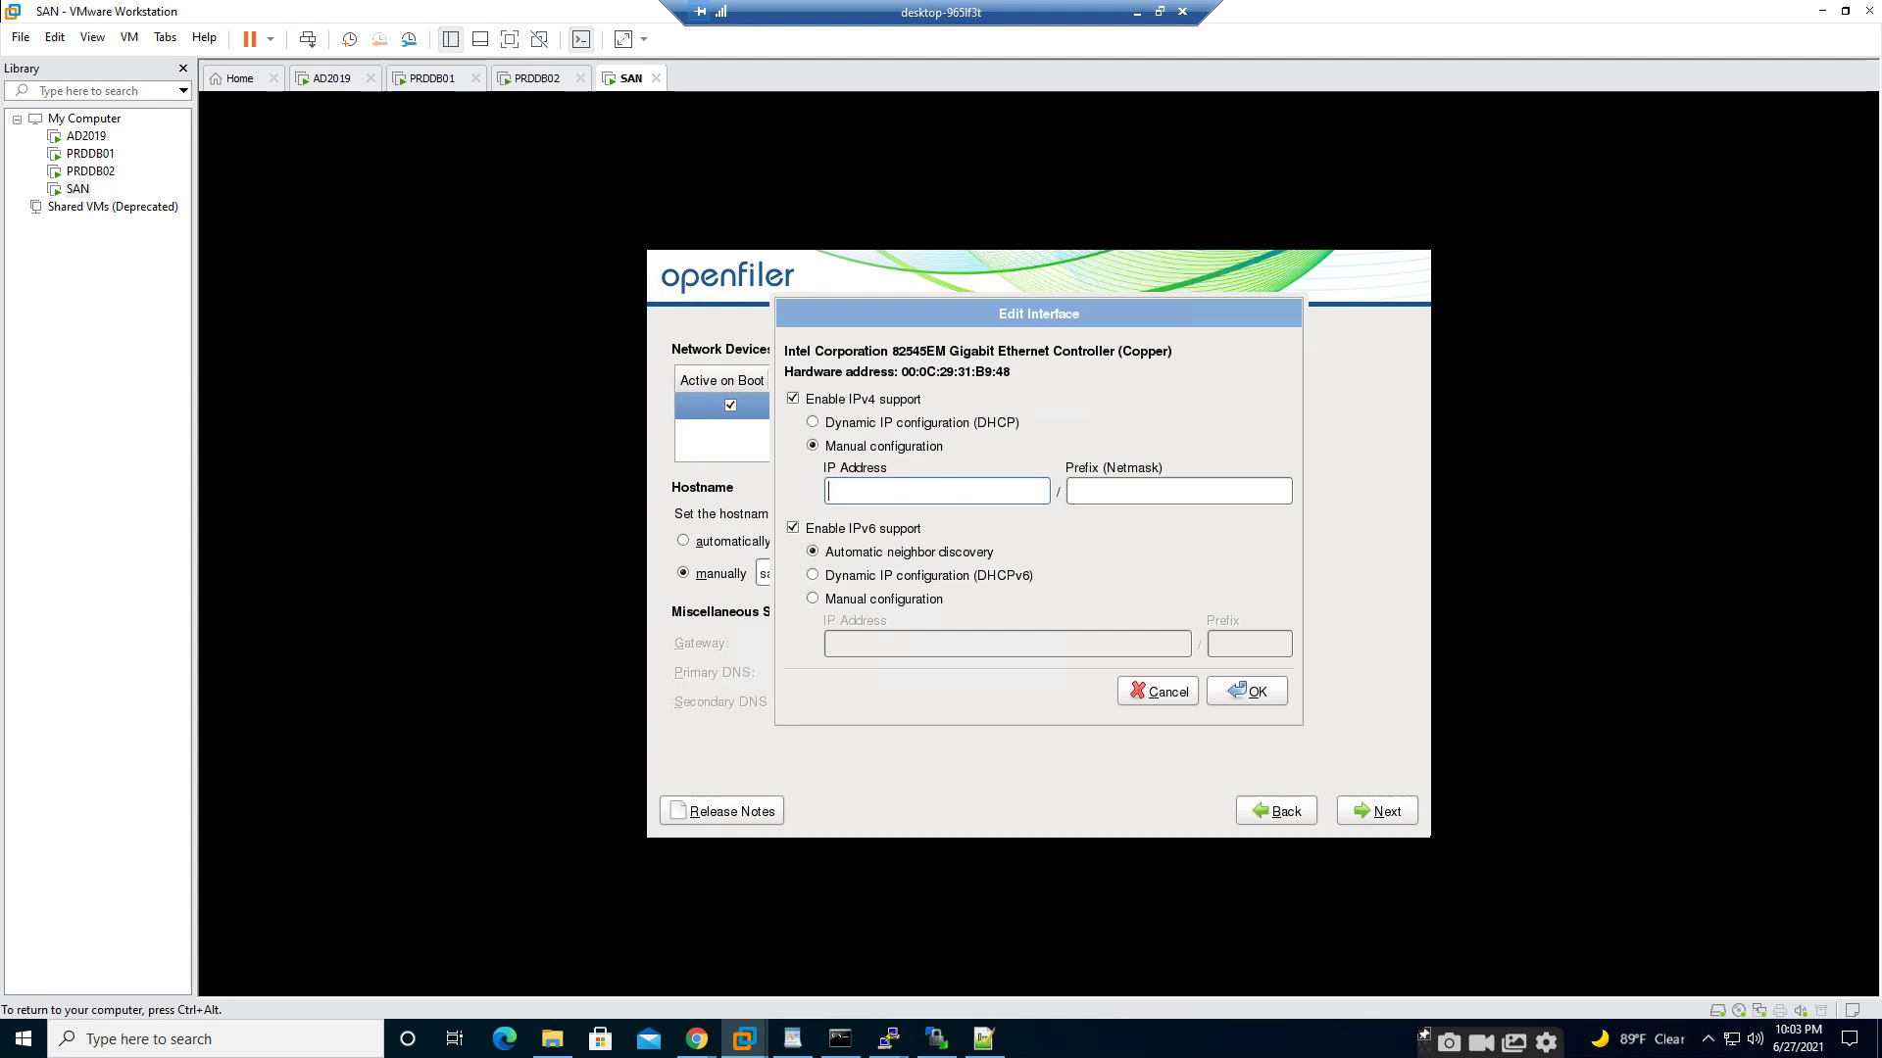
key("ctrl+alt")
left_click(984, 1038)
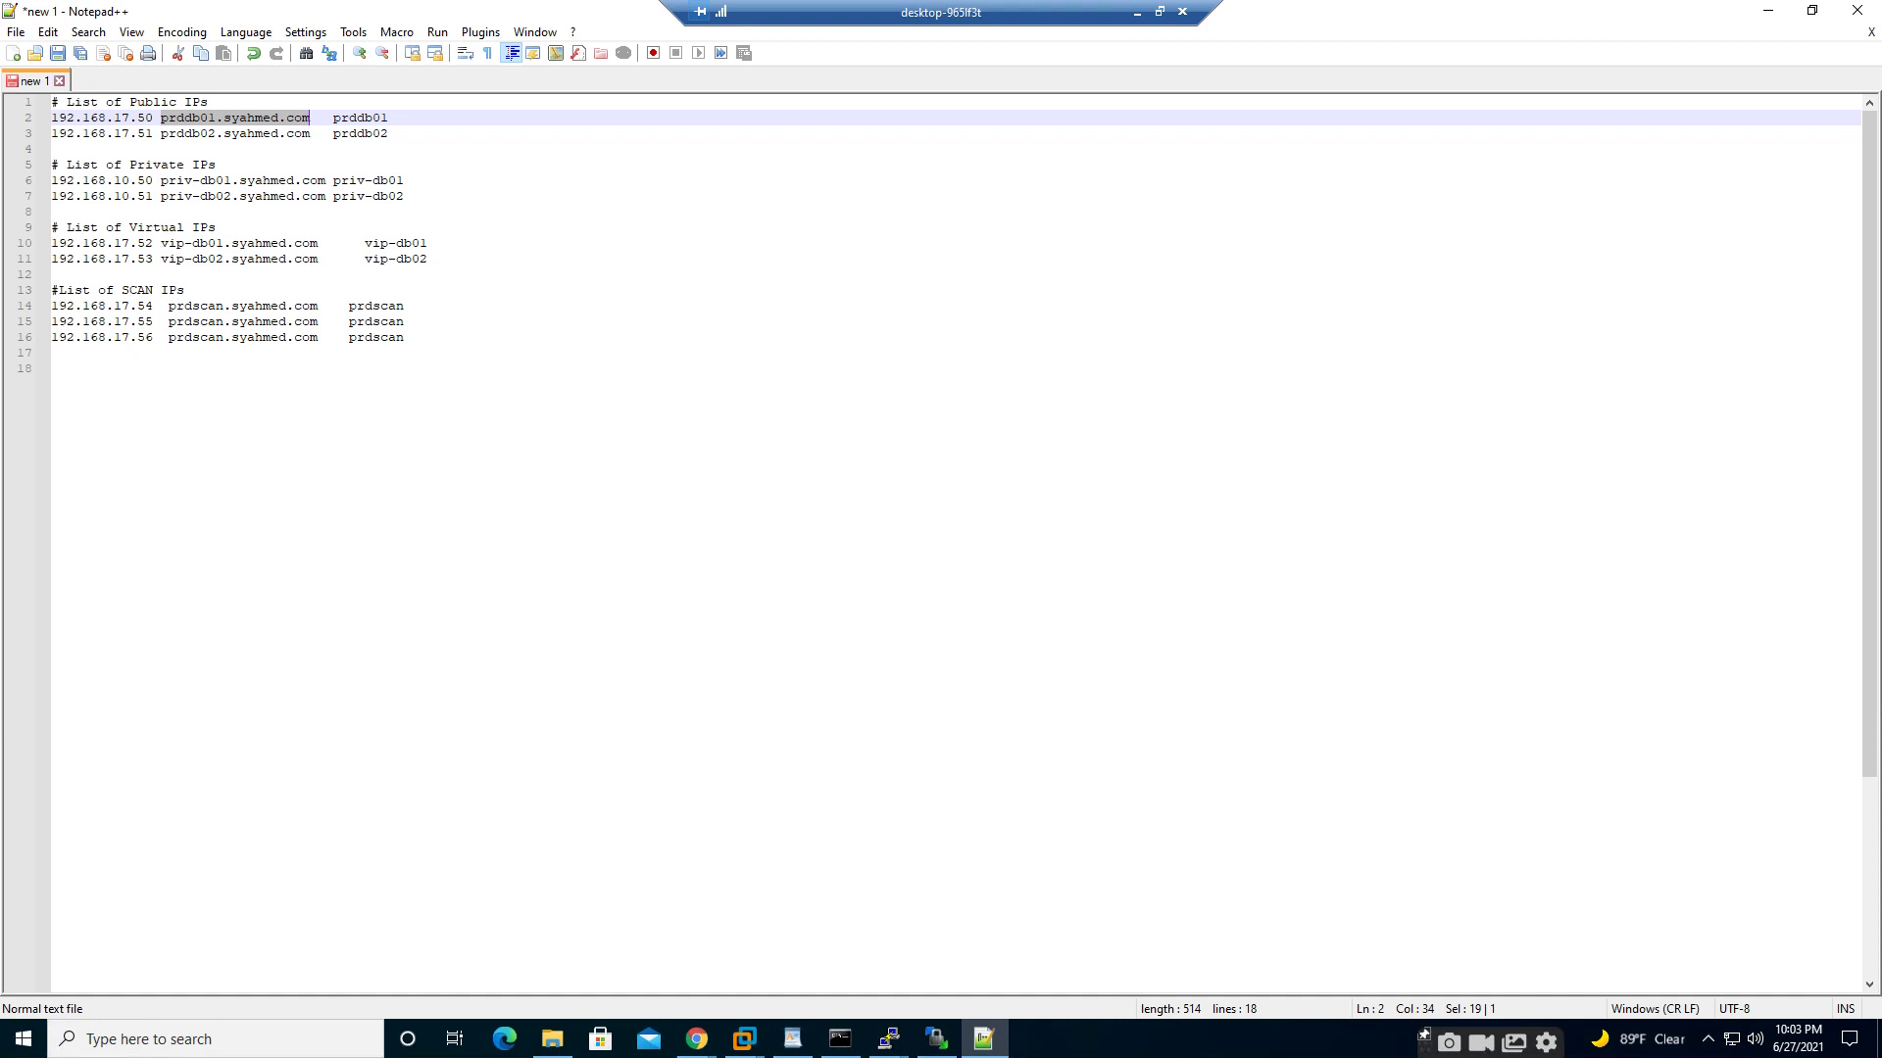
mouse_move(745, 1039)
left_click(1144, 916)
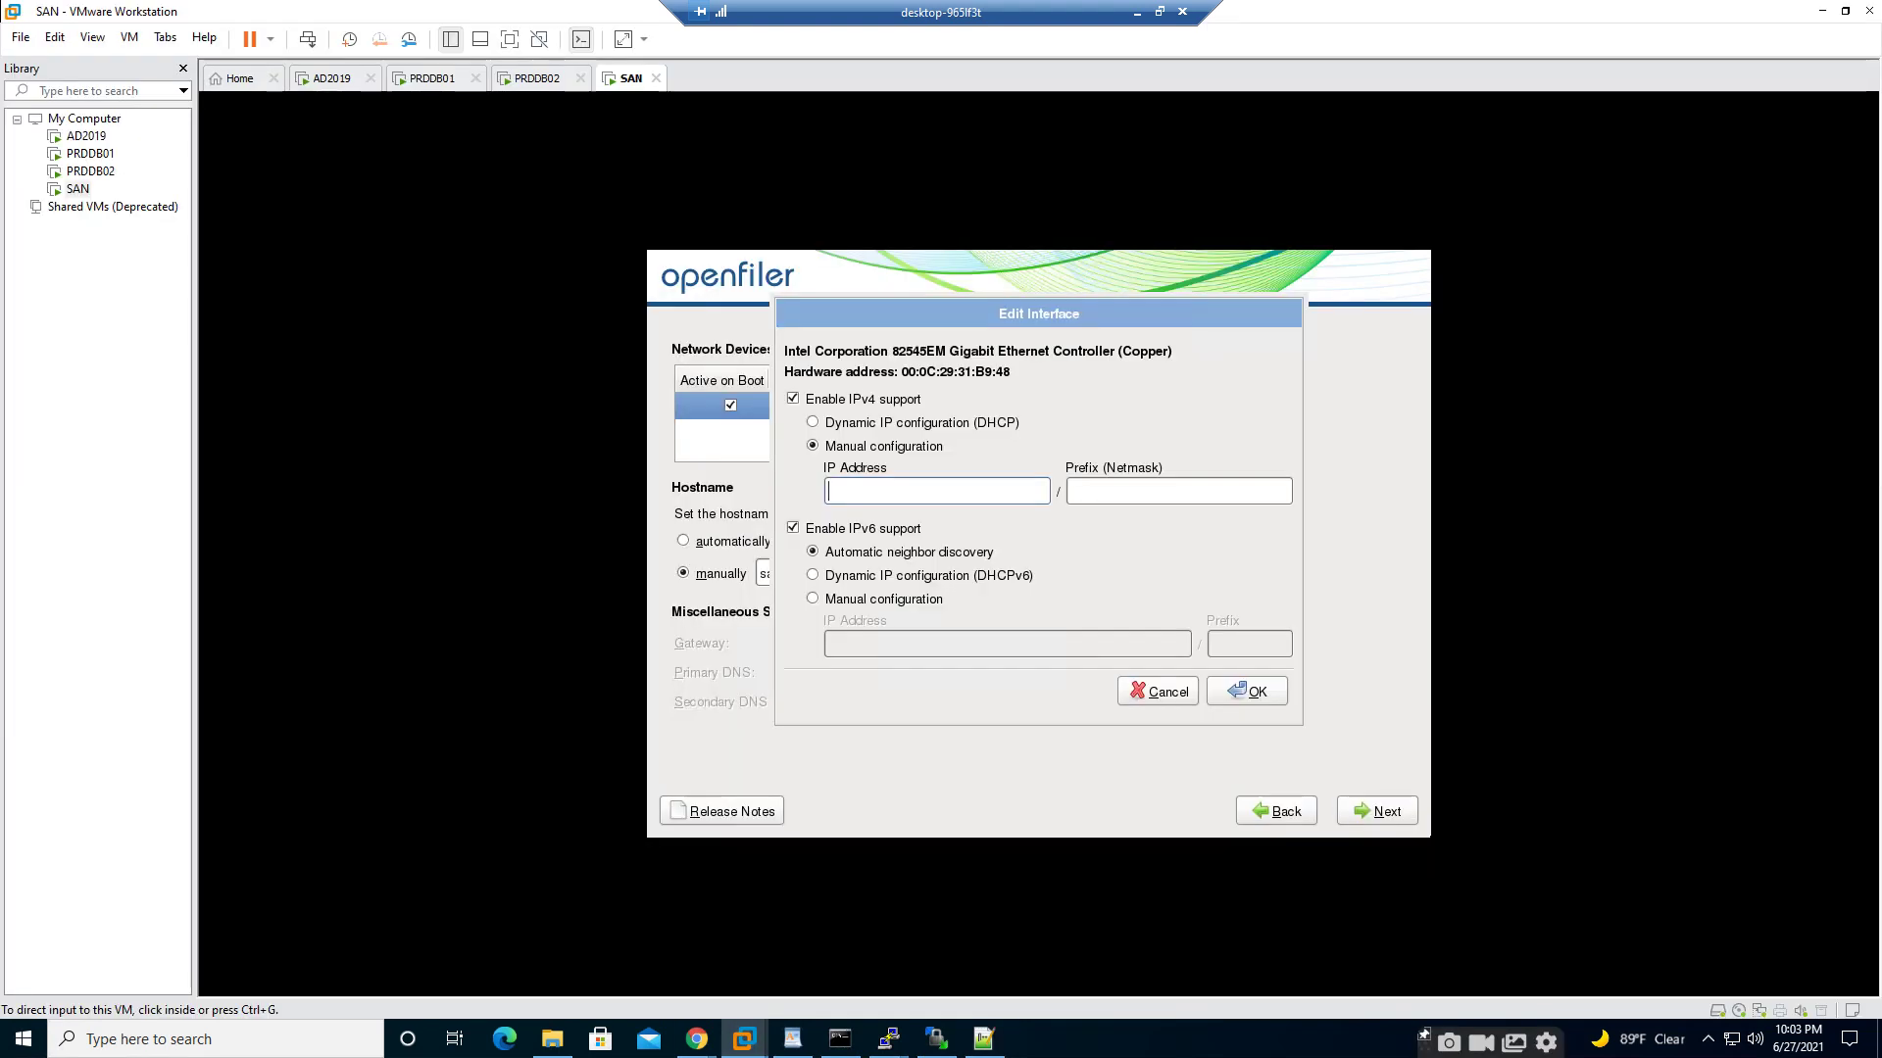
left_click(937, 491)
- Enter 192.168.17.60 with prefix 24, disable IPv6 support, and apply the eth0 settings
type("192.168.17.60")
key("Tab")
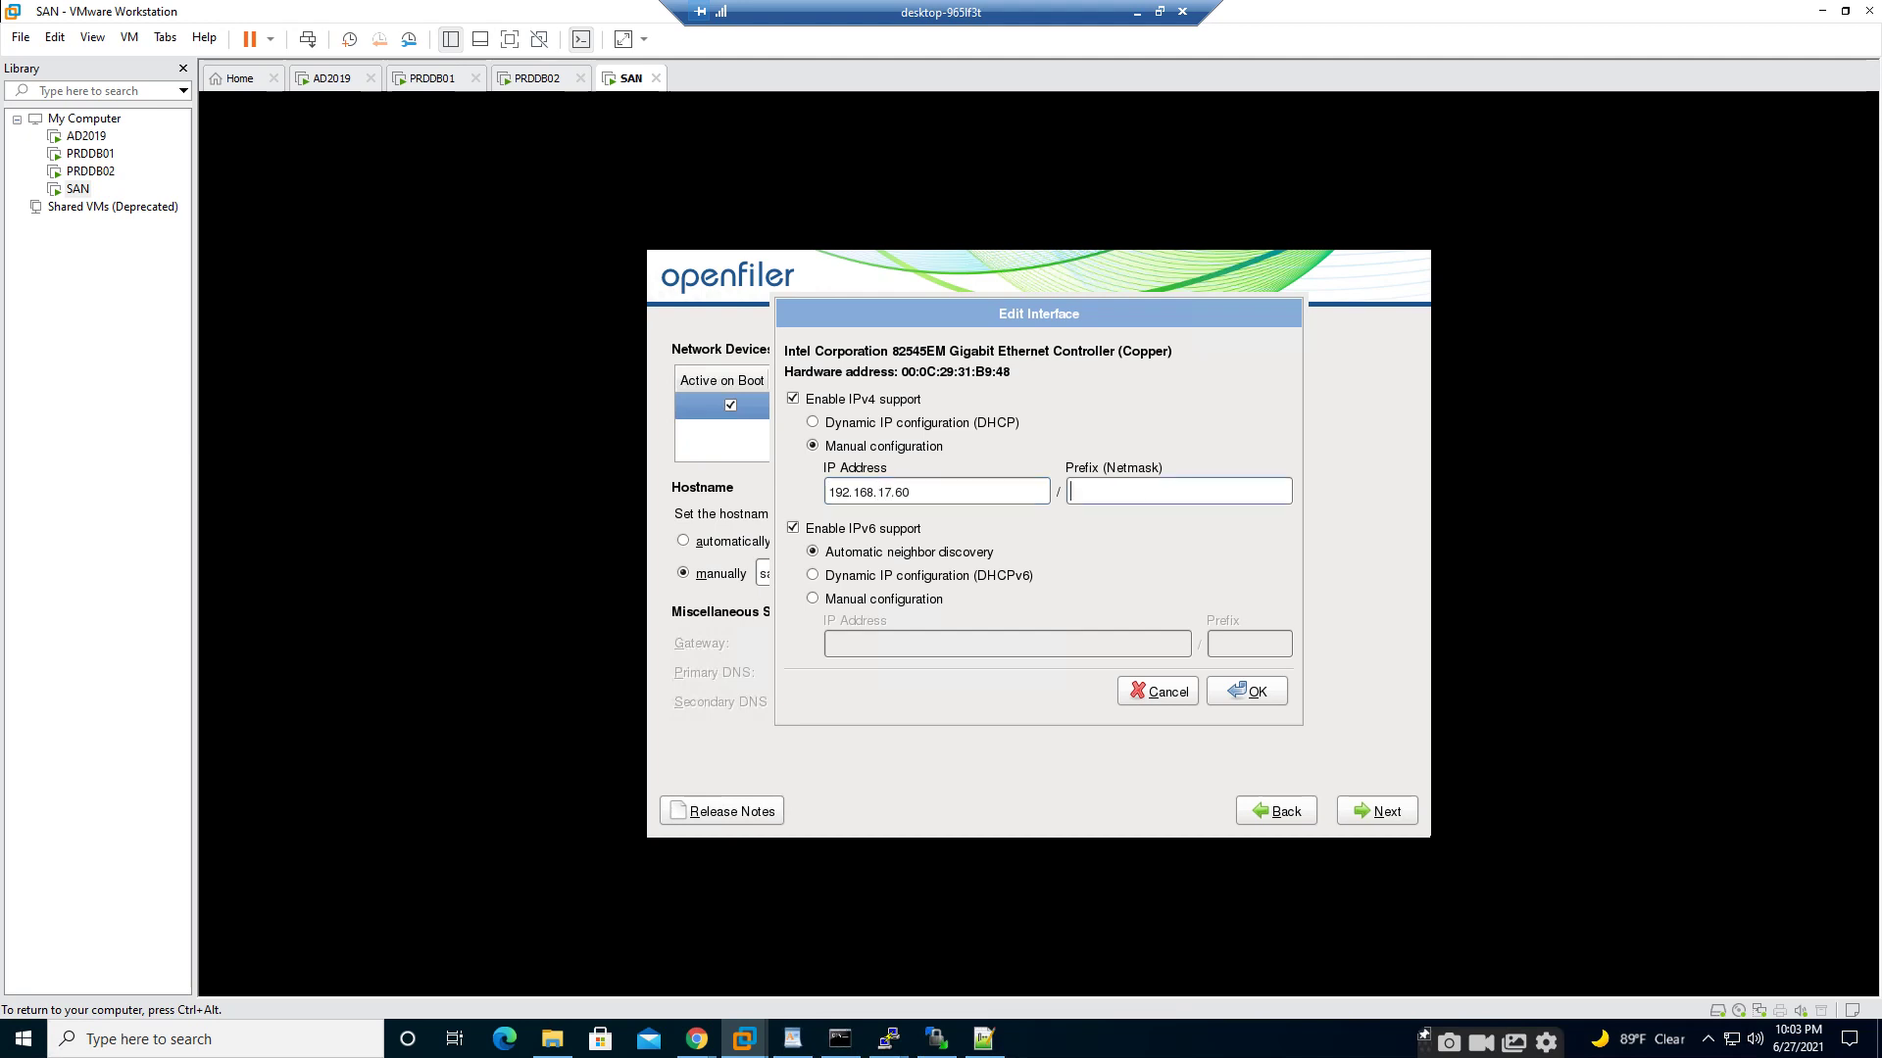
type("24")
key("Tab")
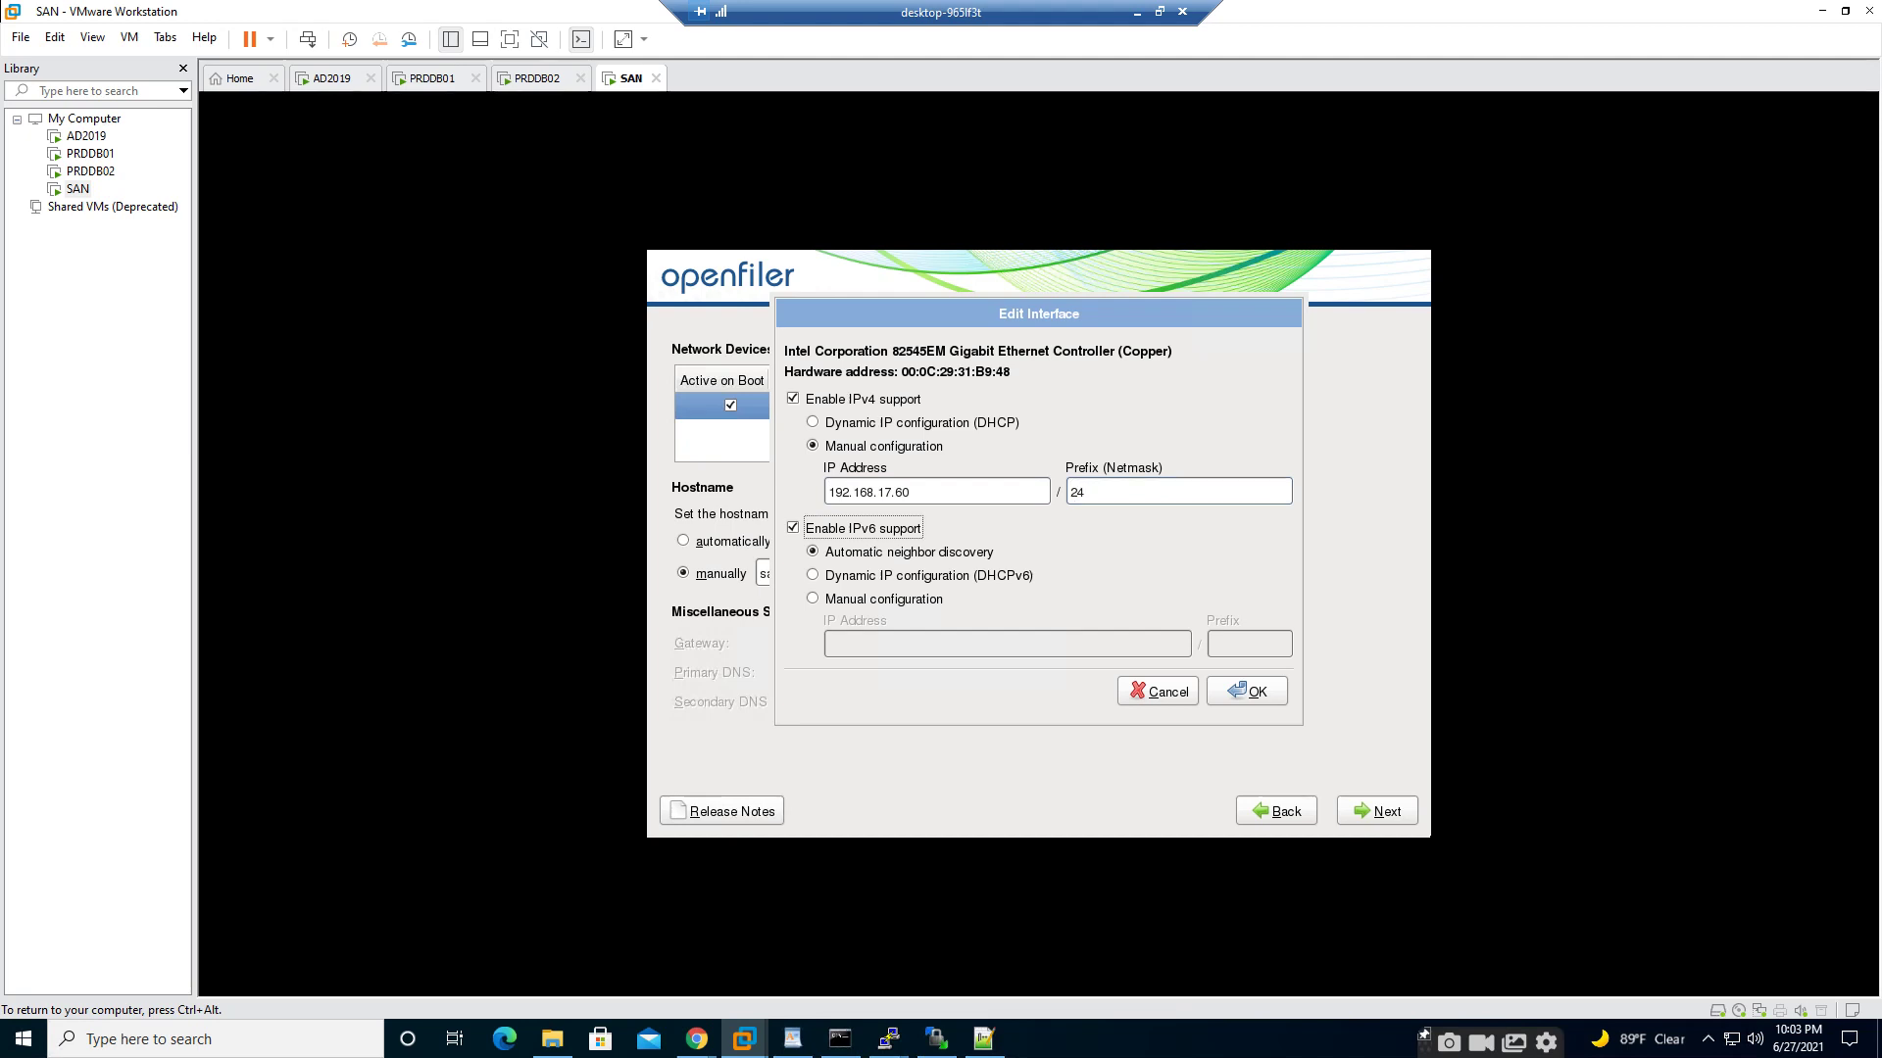
key("space")
key("Tab")
key("Tab")
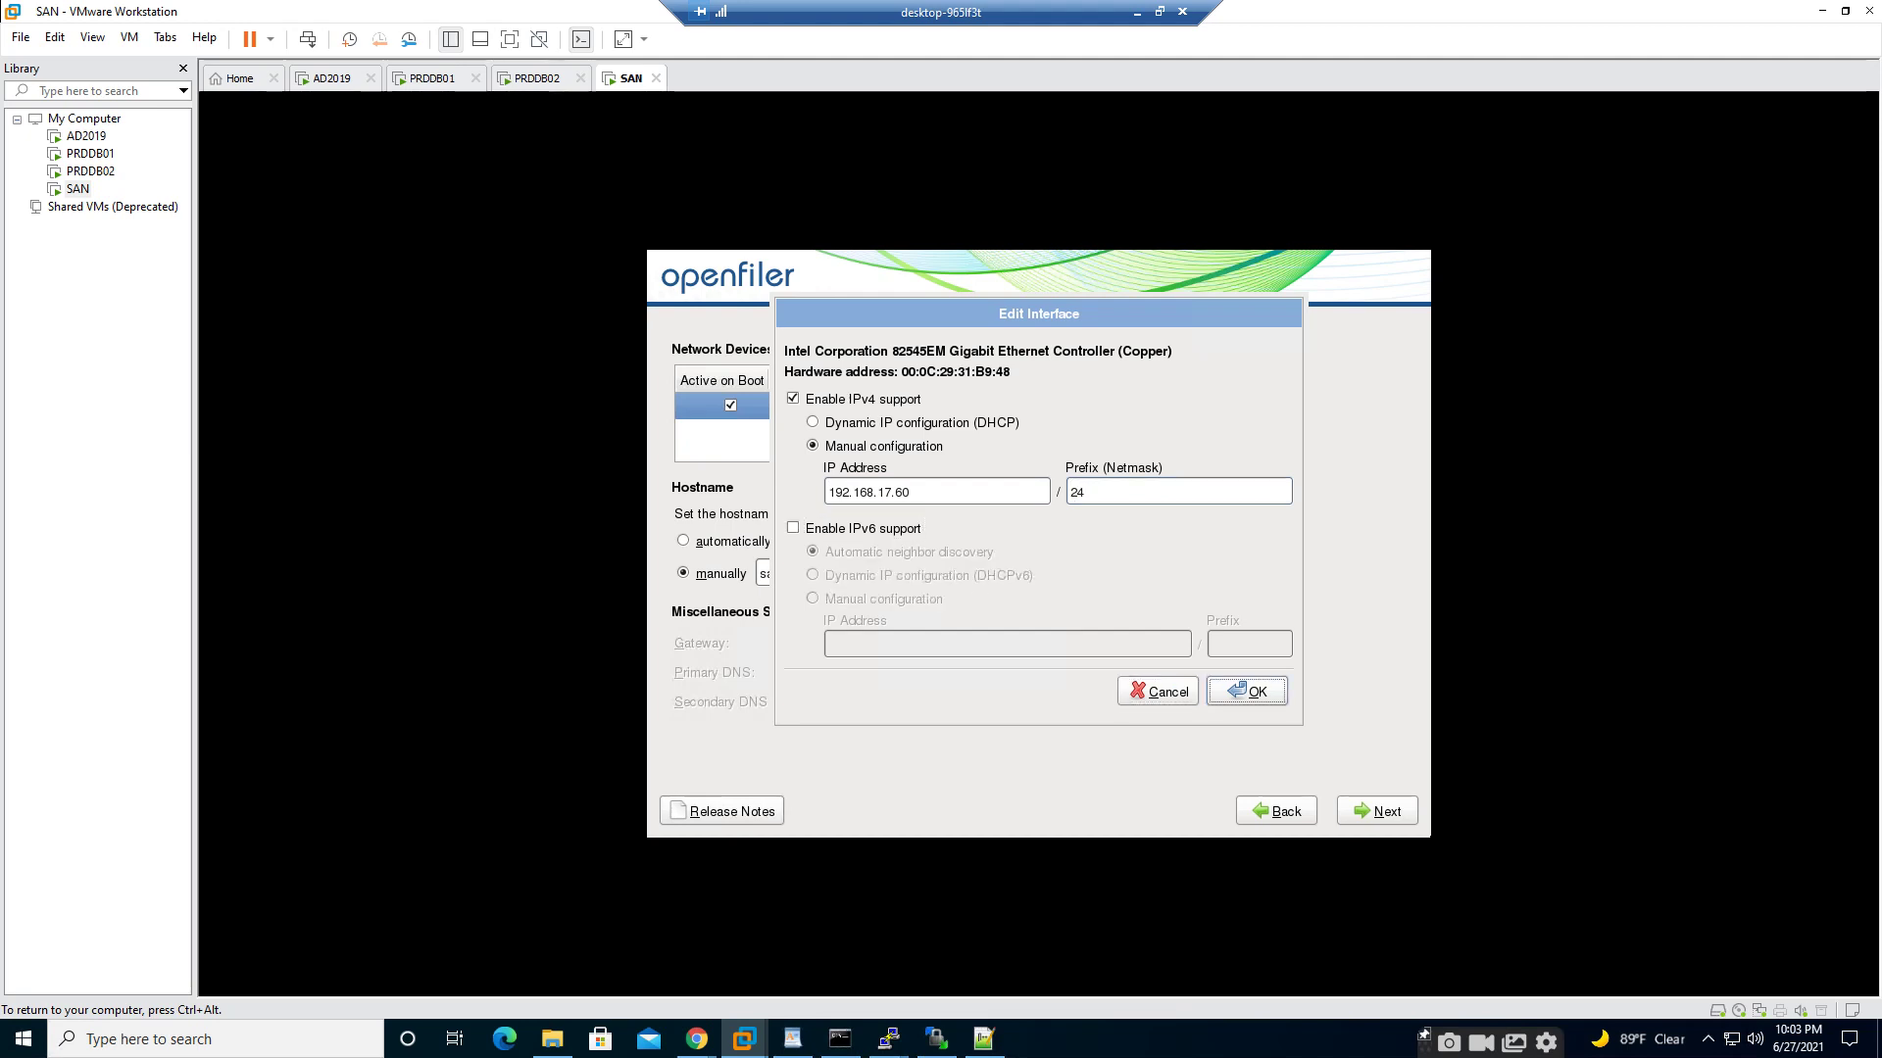
key("Return")
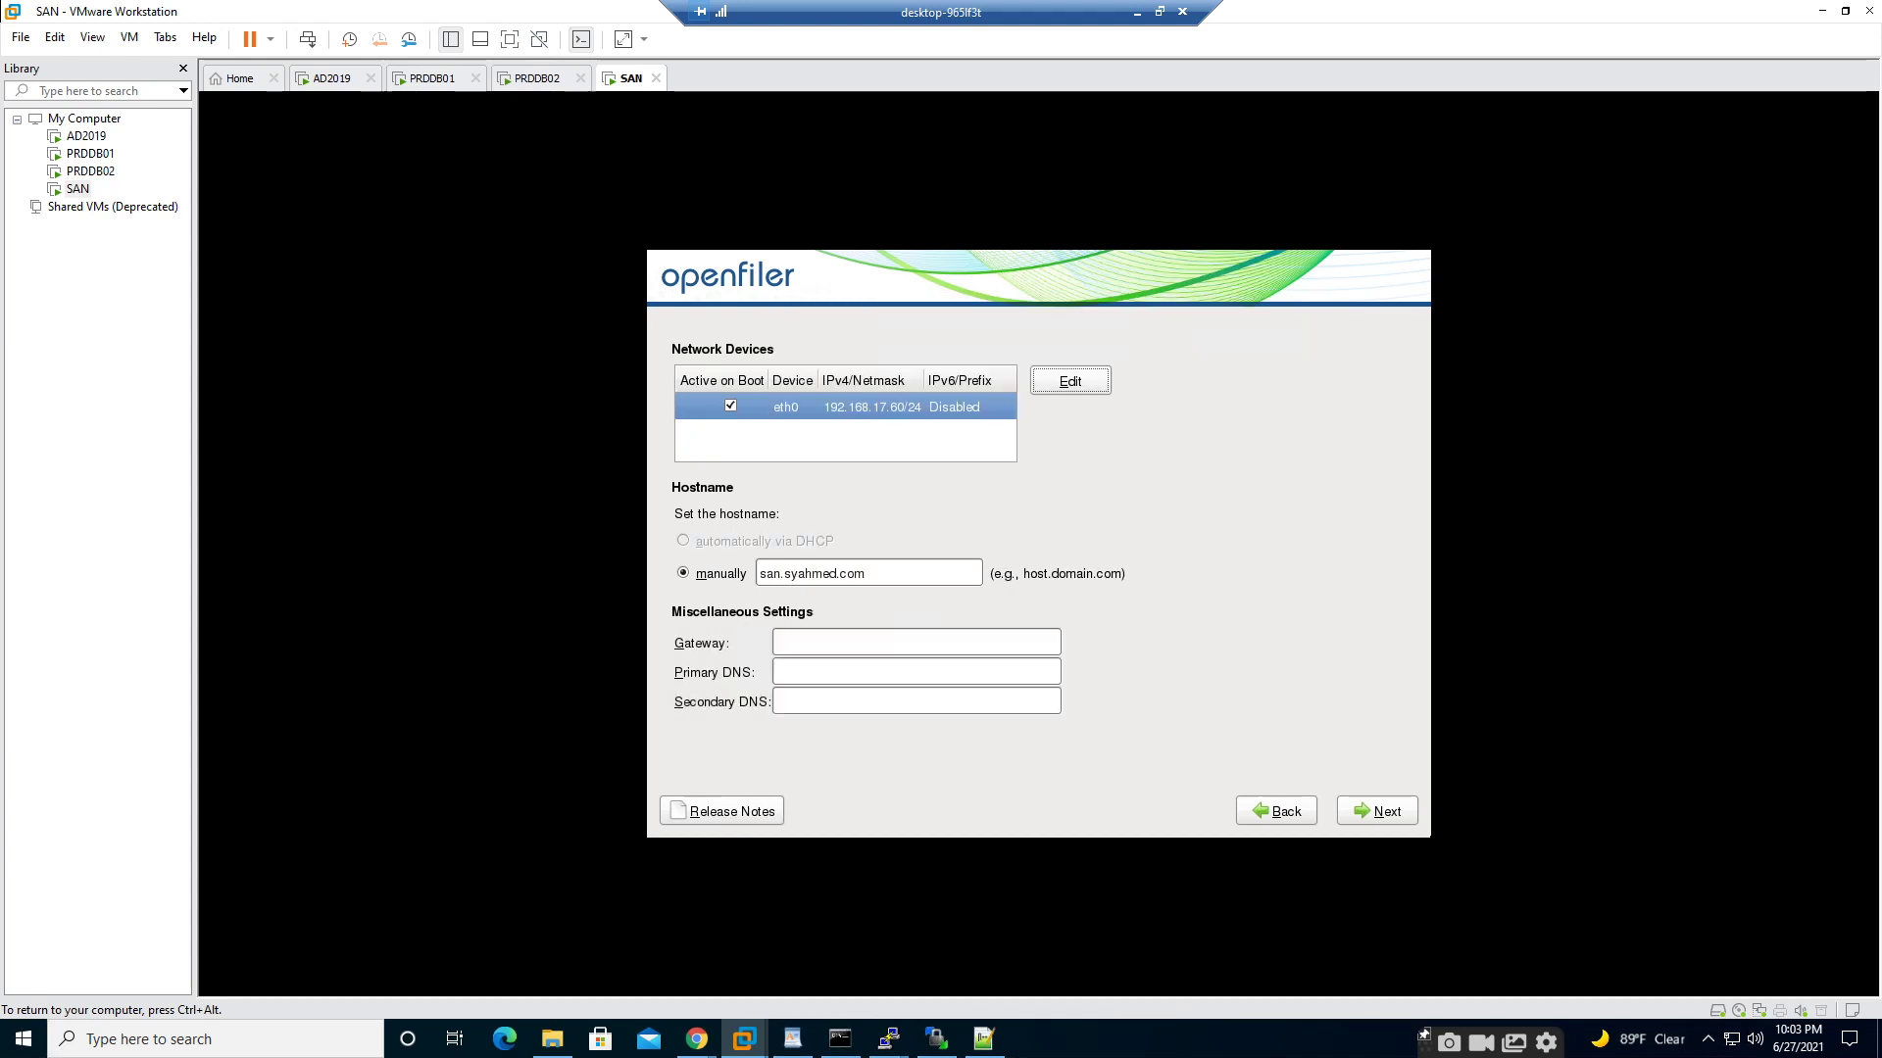
- Enter gateway 192.168.17.2 and primary DNS 192.168.17.49, then accept the network settings
key("Tab")
key("Tab")
key("Tab")
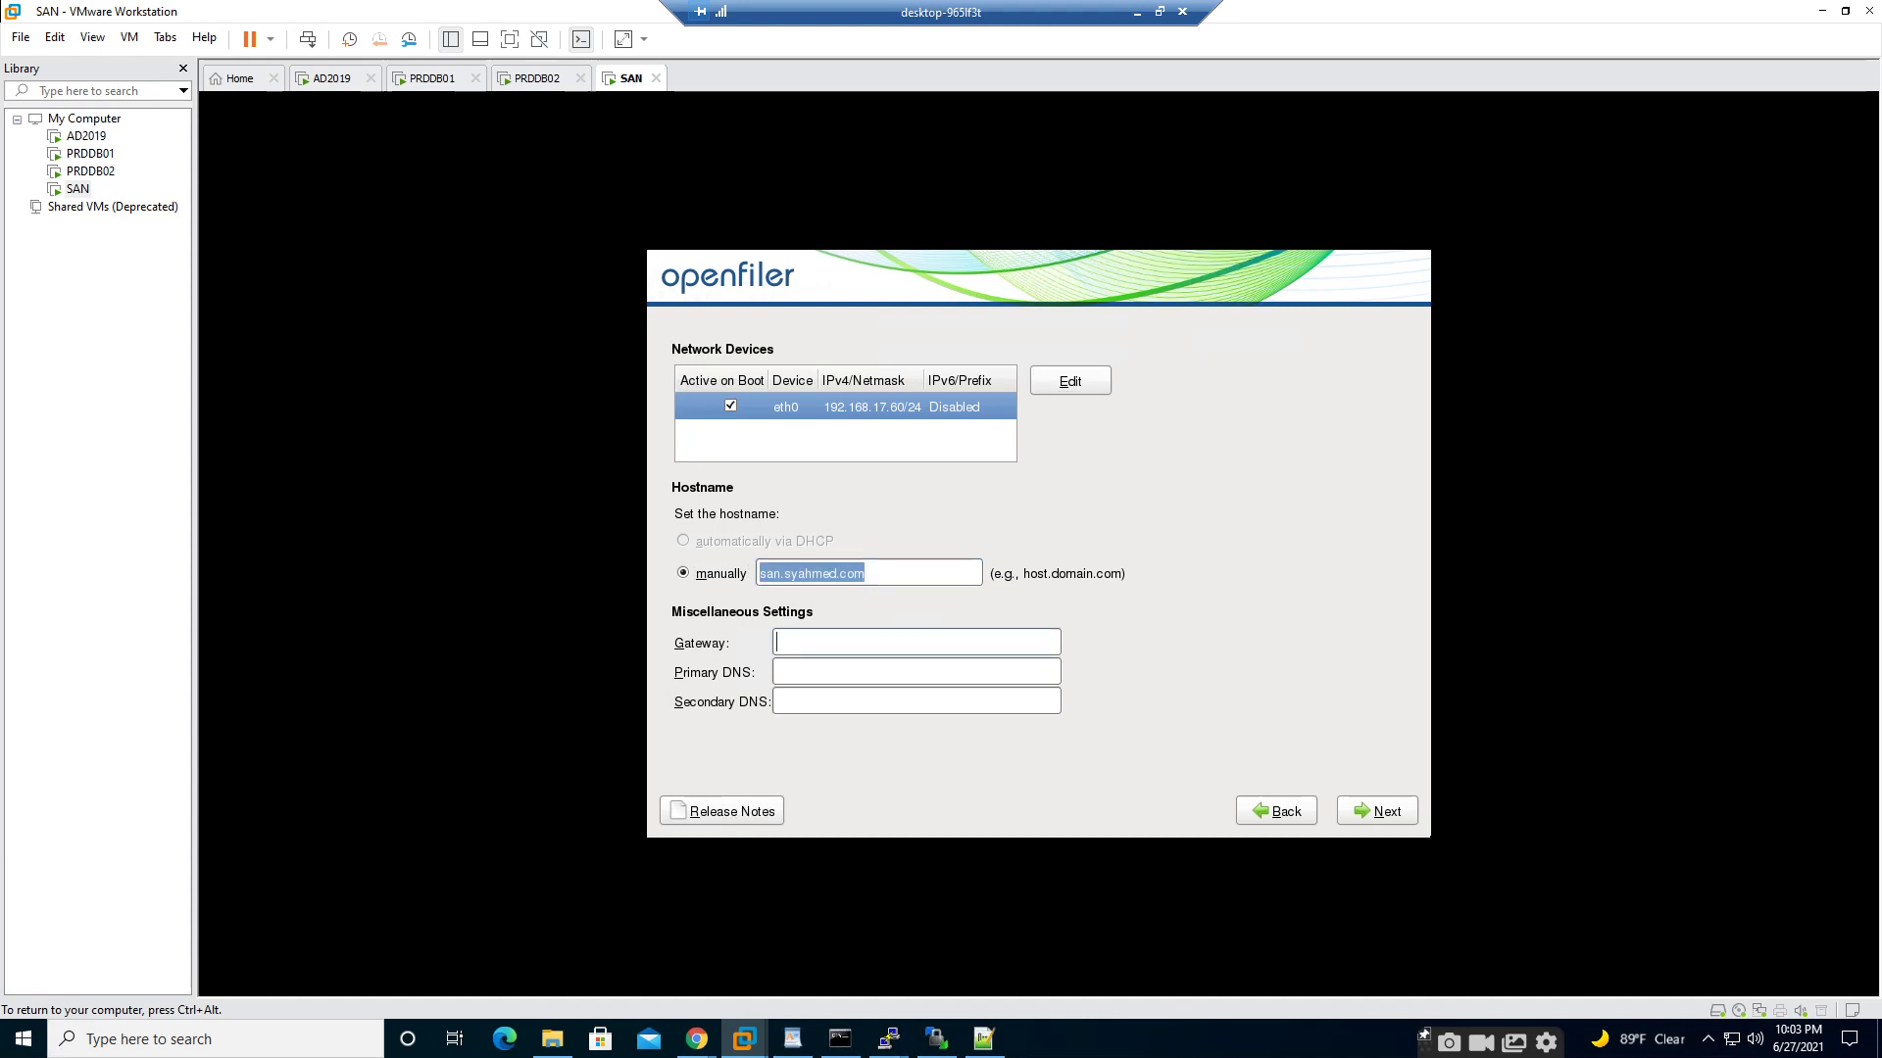
type("192")
type(".168.17")
type(".2")
type("192.1")
type("68.17.")
type("49")
key("Tab")
key("Tab")
key("Tab")
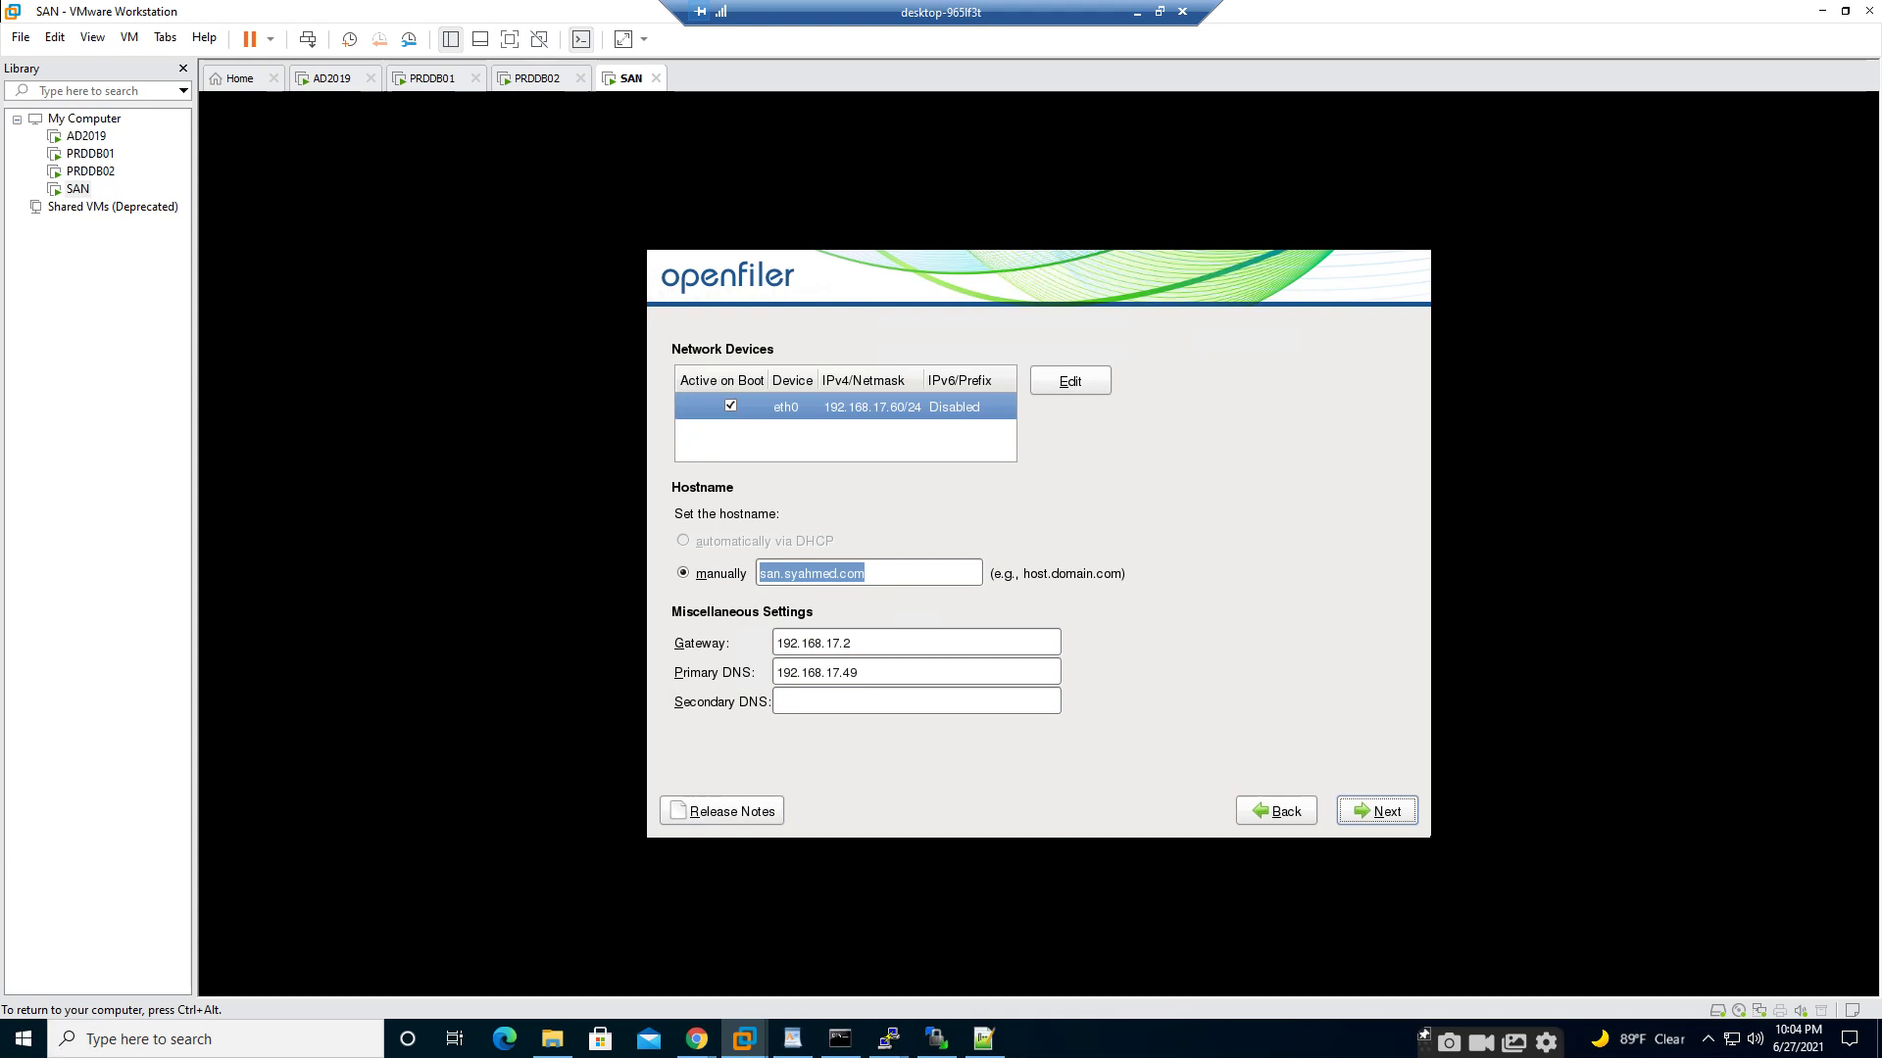
key("Return")
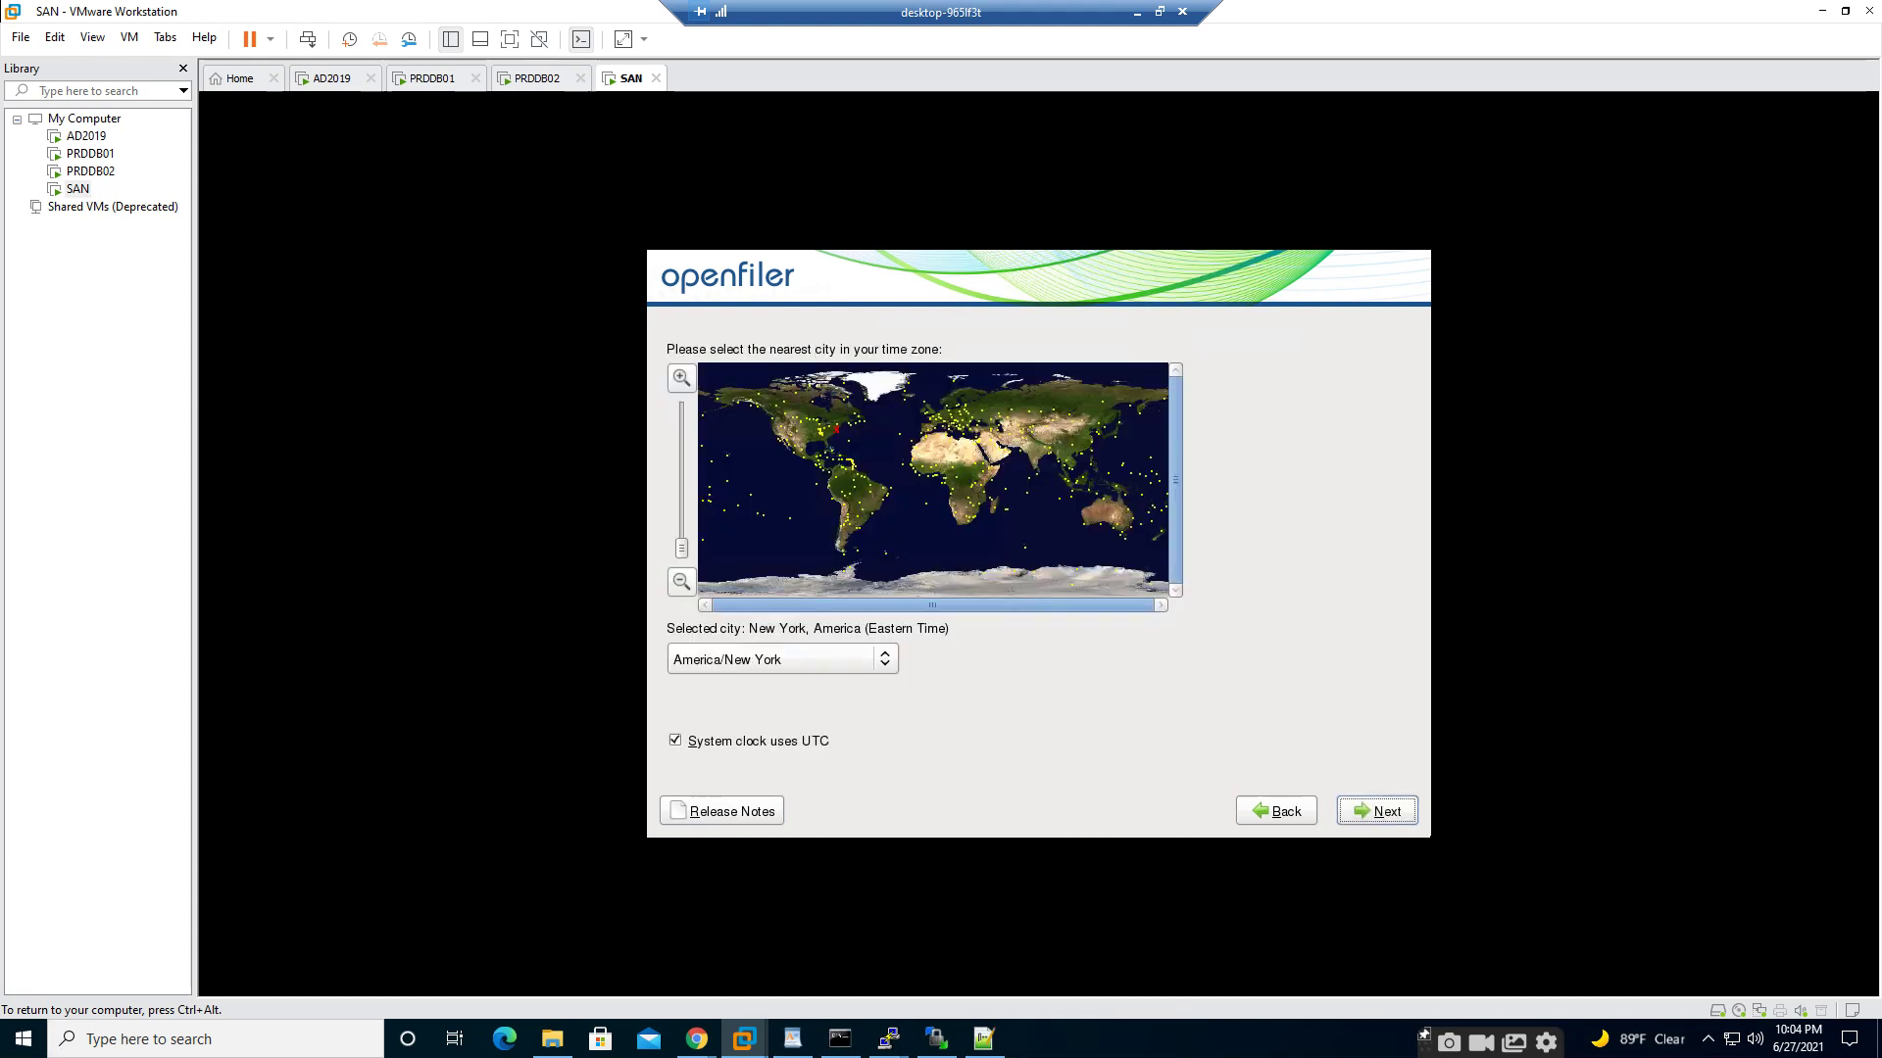
- Scroll the time zone list from the America entries down into Asia
key("Tab")
key("Tab")
key("Tab")
key("Tab")
key("Tab")
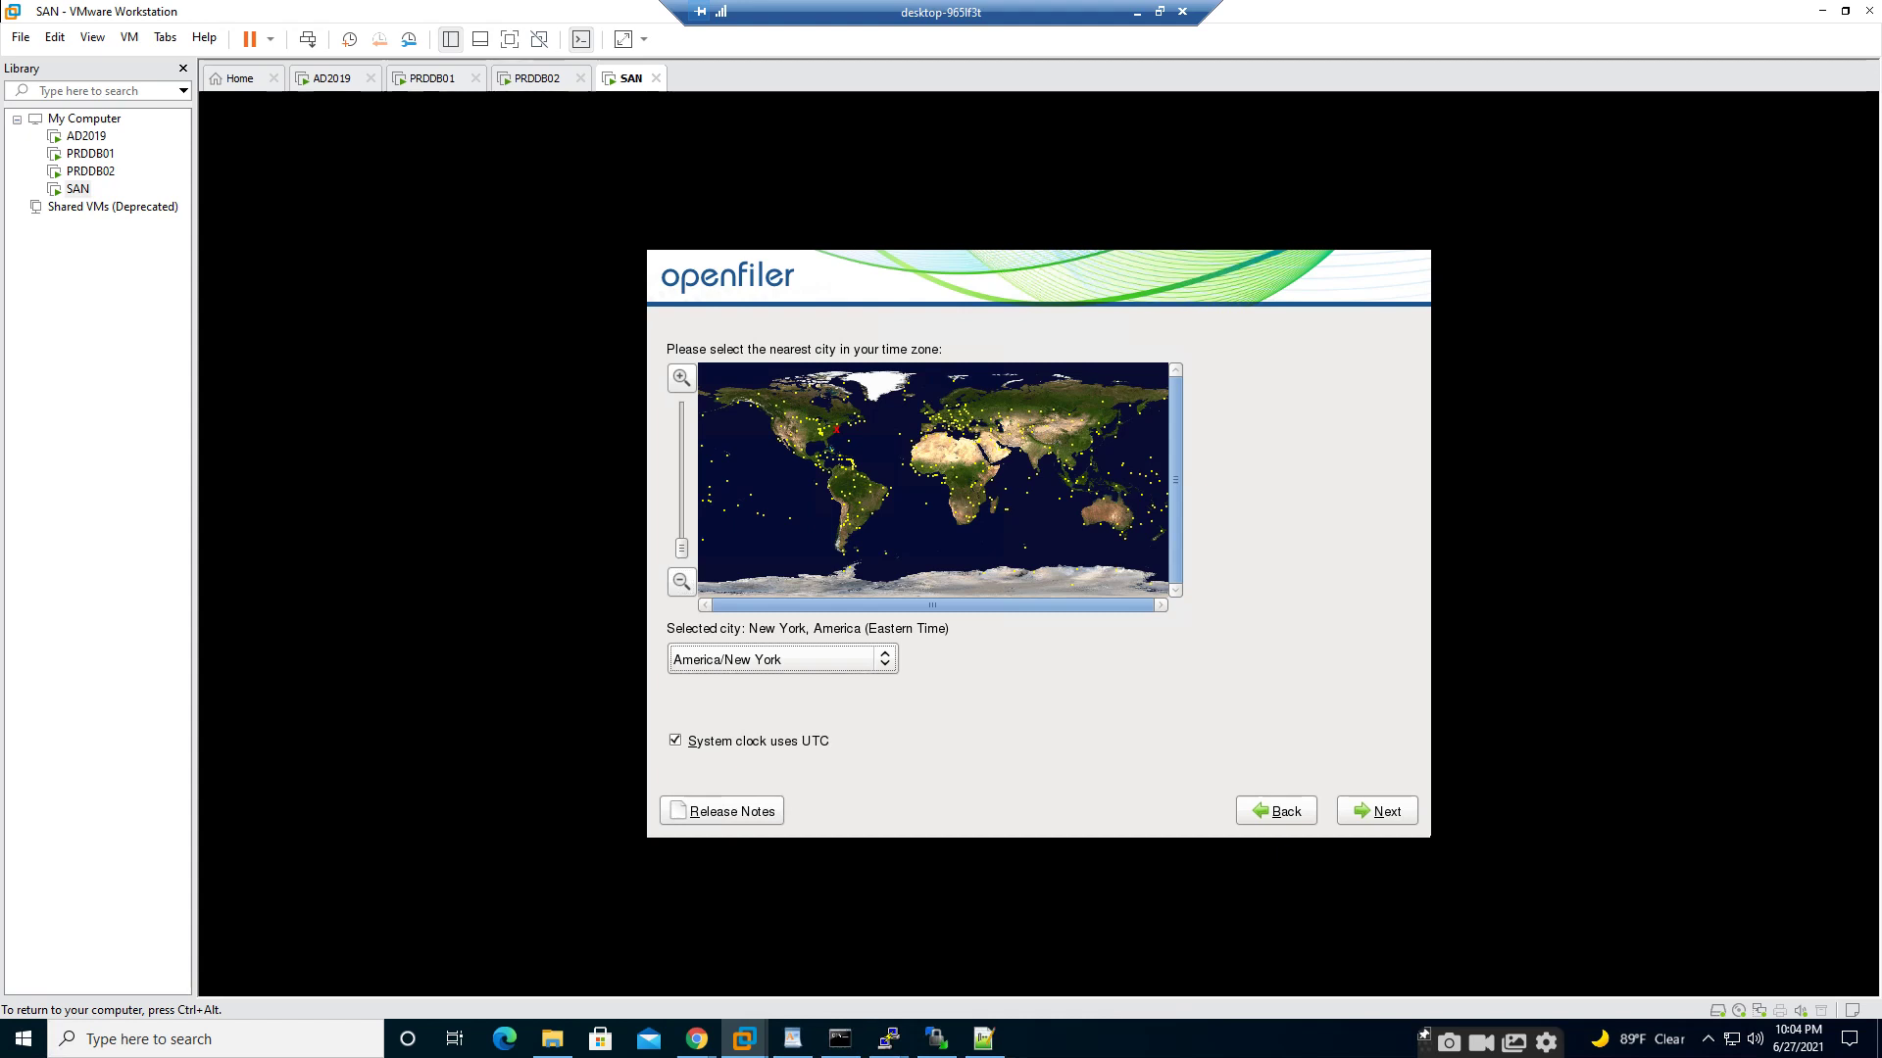
key("Down")
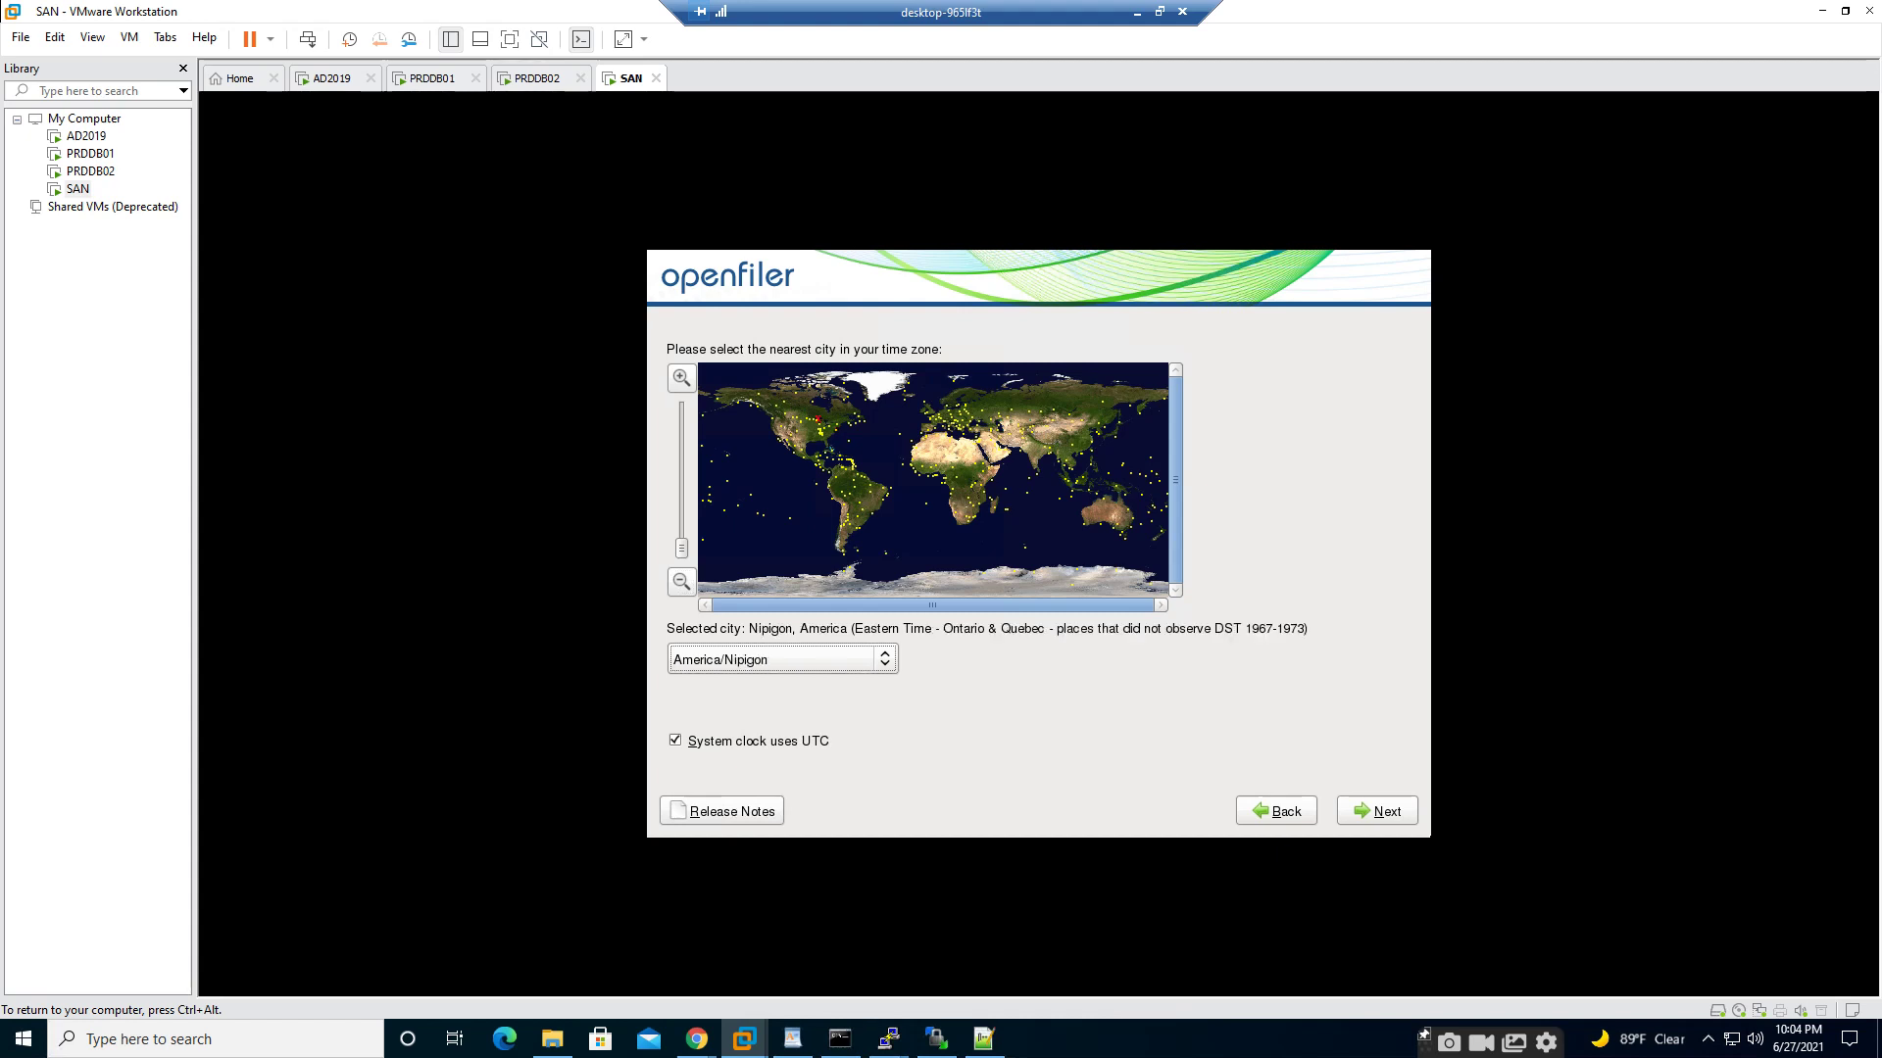
key("Down")
key("Down")
key("Down")
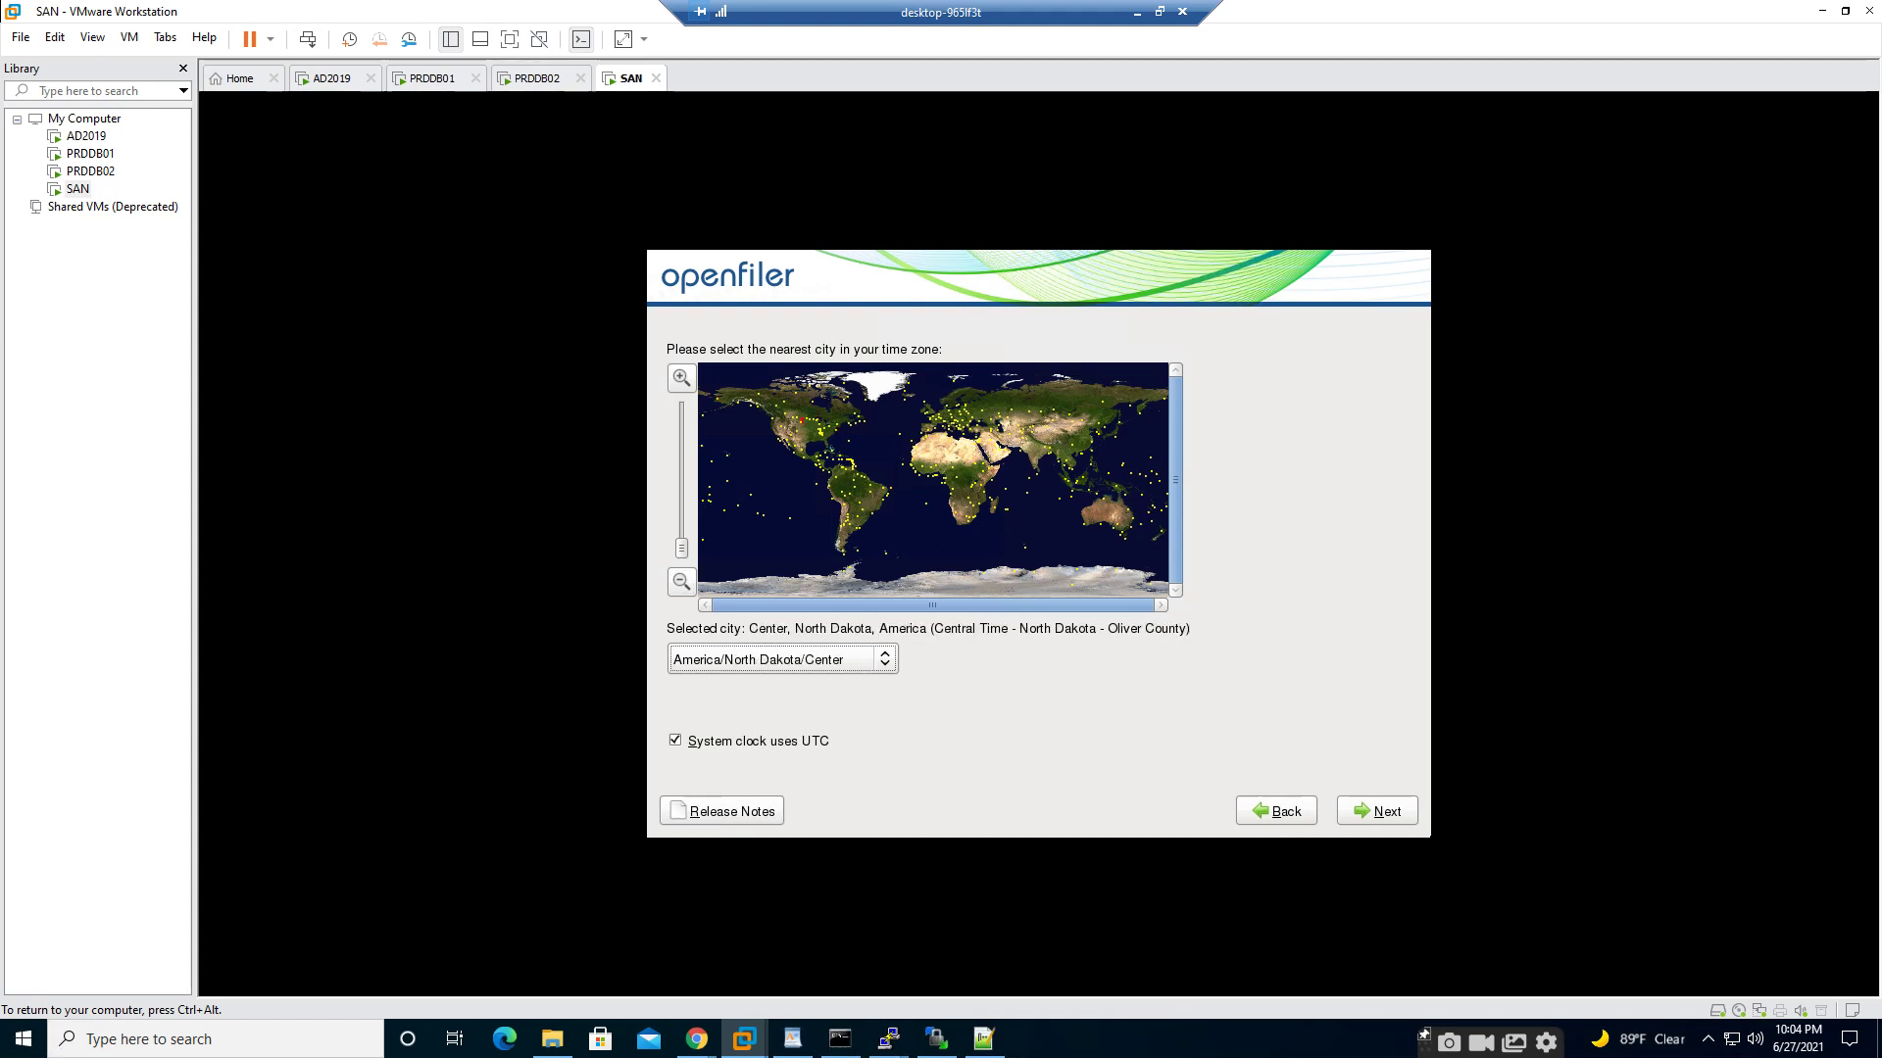
key("Down")
key("Down")
key("Down")
key("Down")
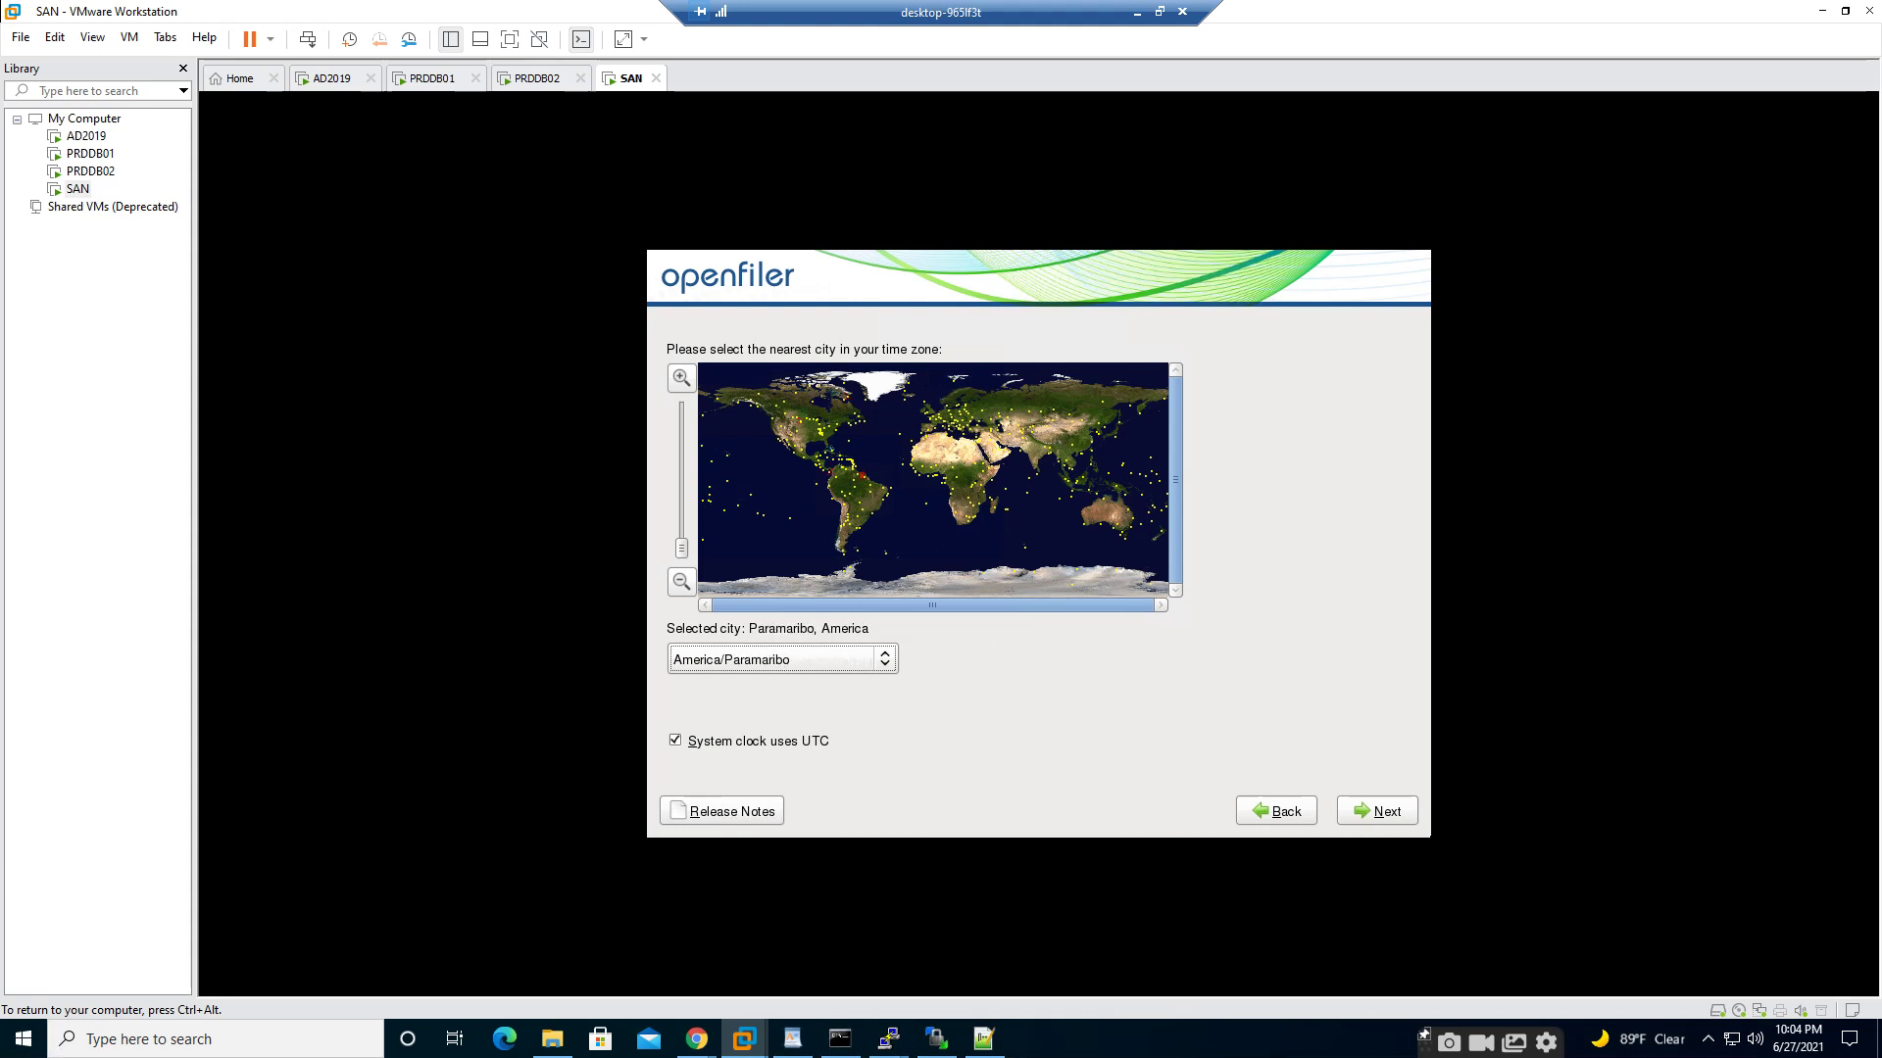
key("Down")
key("Down")
key("Down")
key("Down")
key("Down")
key("Down")
key("Down")
key("Down")
key("Down")
key("Down")
key("Down")
key("Down")
key("Down")
key("Down")
key("Down")
key("Down")
key("Down")
key("Down")
key("Down")
key("Down")
key("Down")
key("Down")
key("Down")
key("Down")
key("Down")
key("Down")
key("Down")
key("Down")
key("Down")
key("Down")
key("Down")
key("Down")
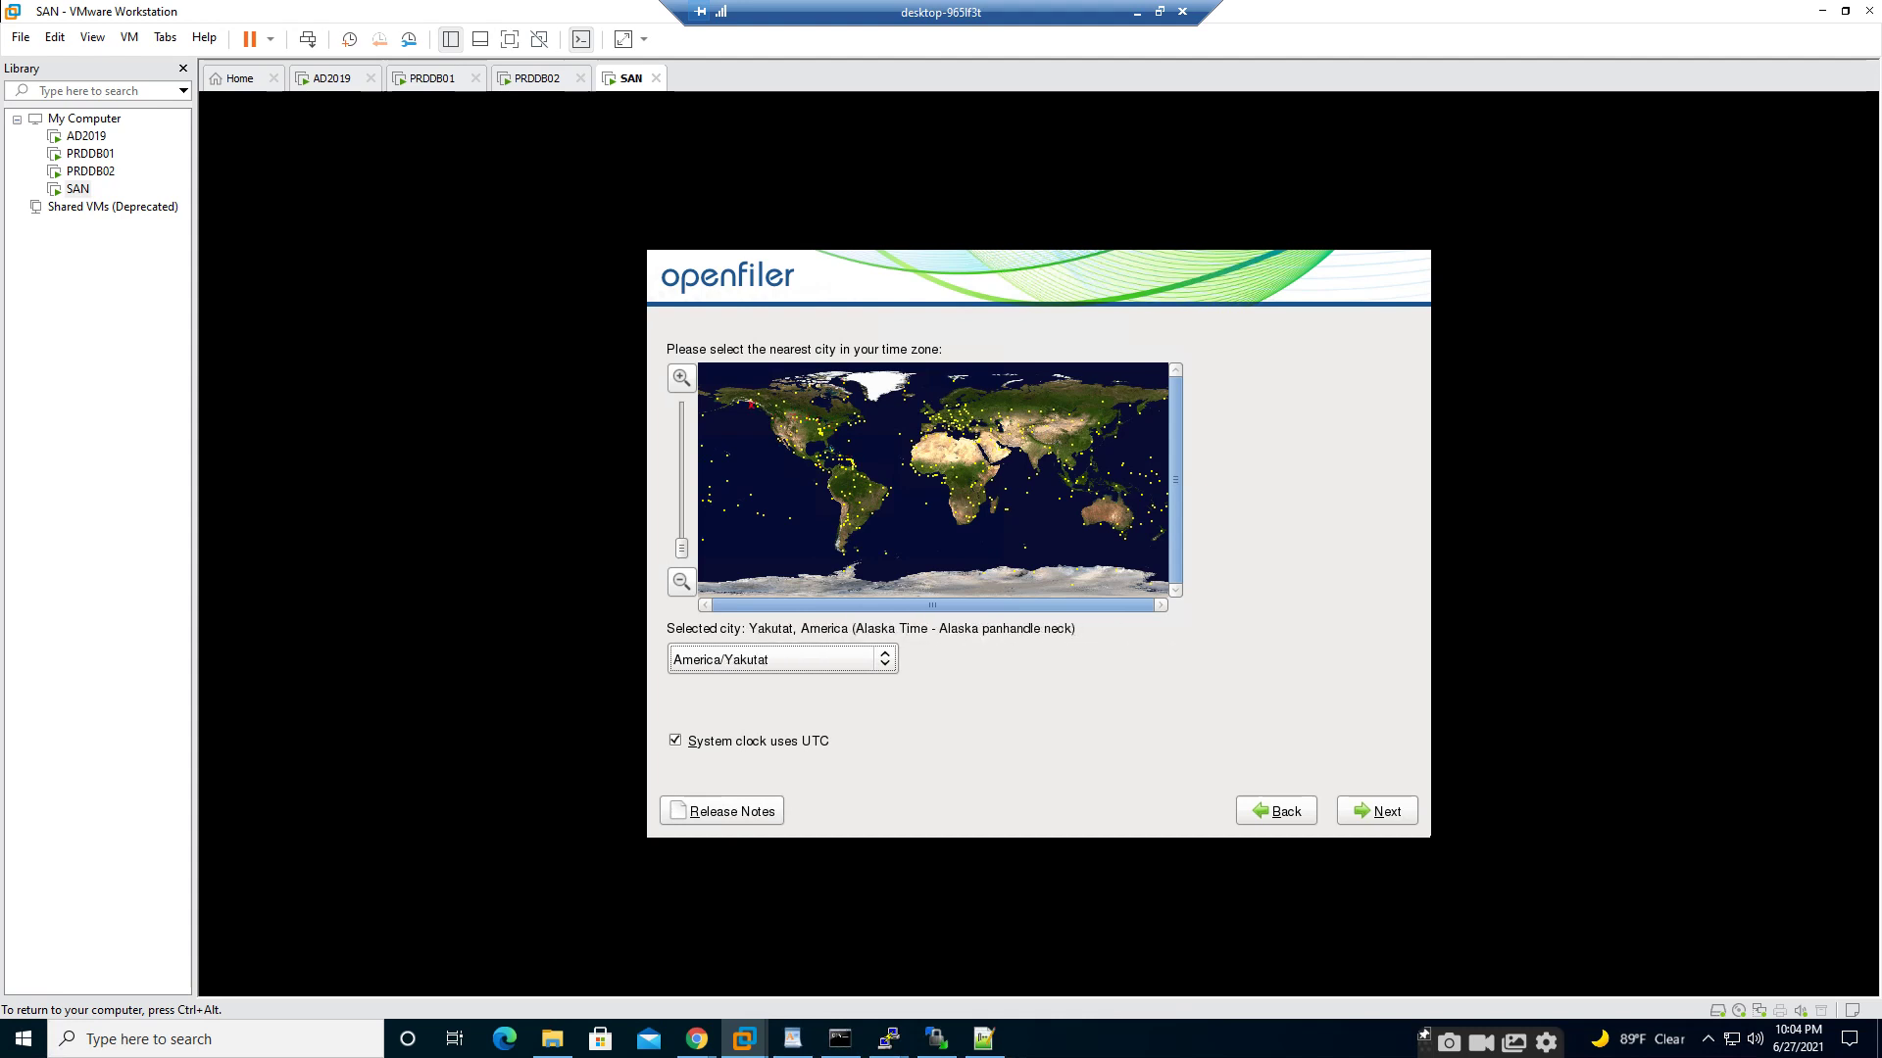
key("Down")
key("Down")
key("Down")
key("Down")
key("Down")
key("Down")
key("Down")
key("Down")
key("Down")
key("Down")
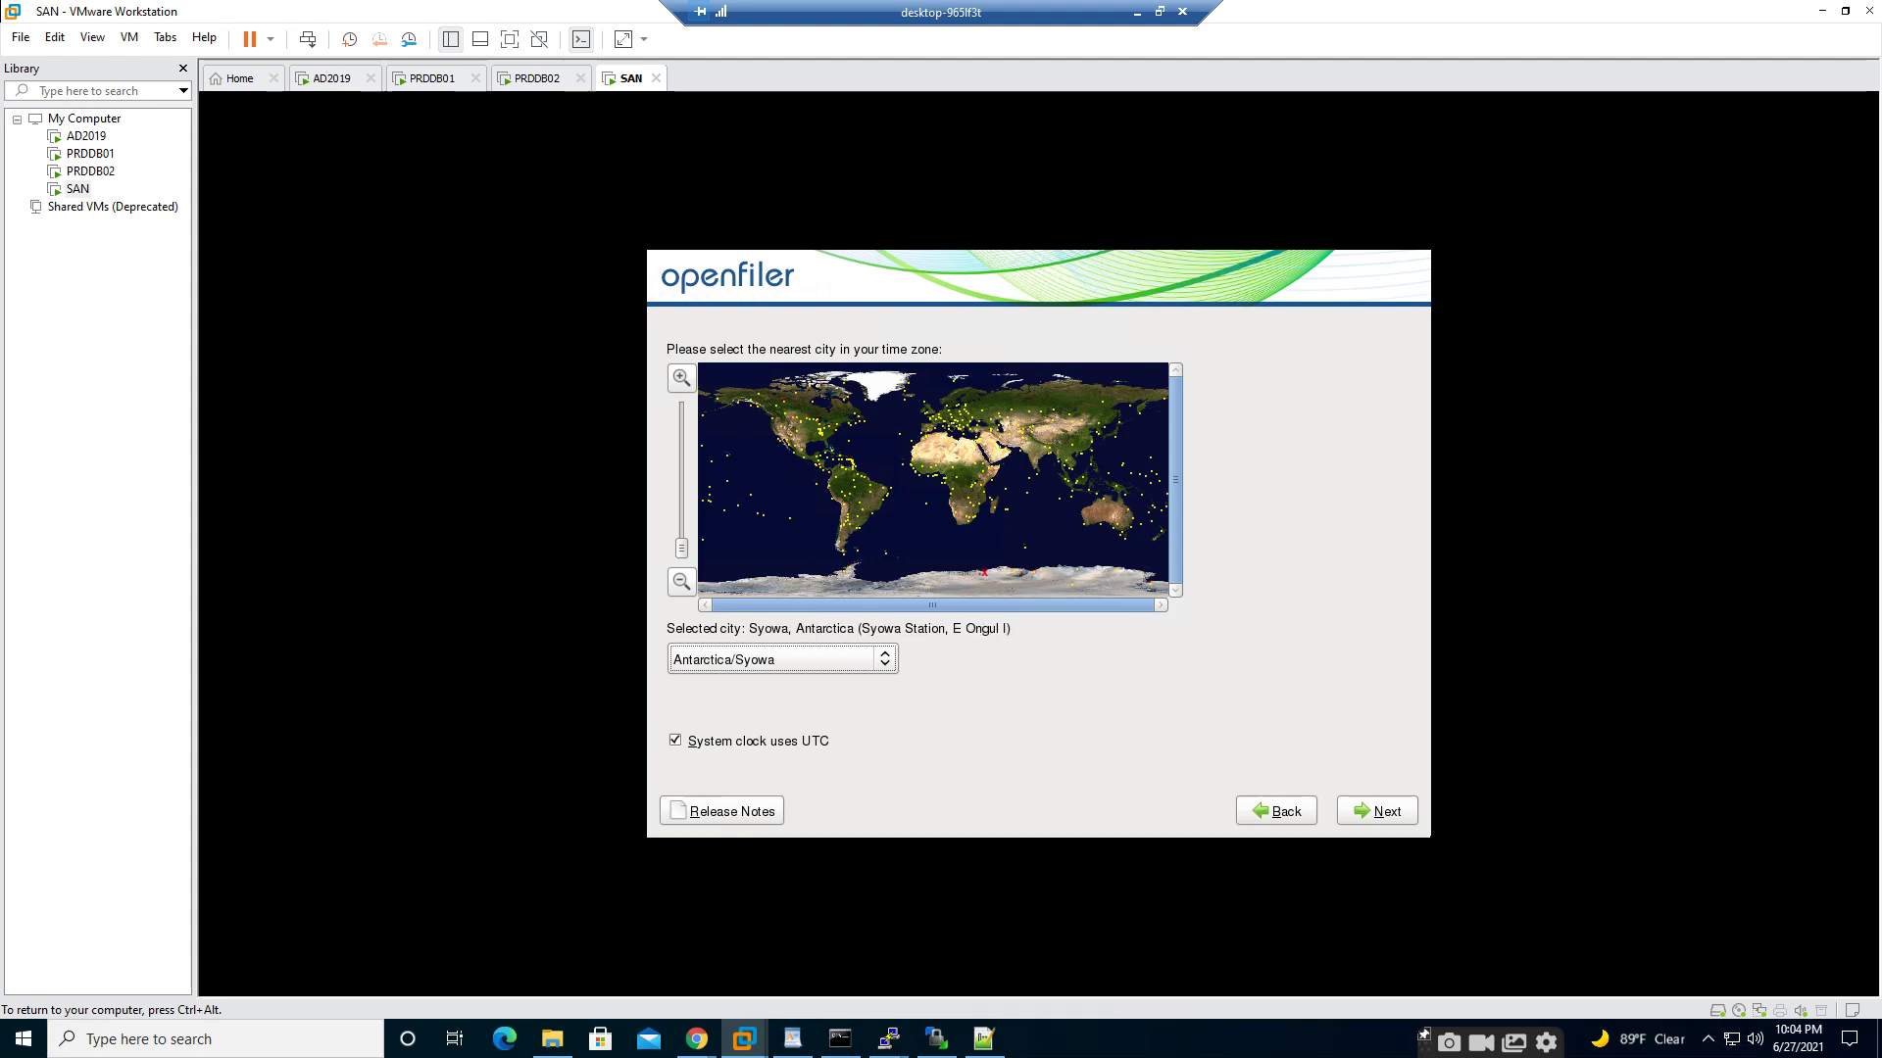
key("Down")
key("Down")
key("Down")
key("Down")
key("Down")
key("Down")
key("Down")
key("Down")
key("Down")
key("Down")
key("Down")
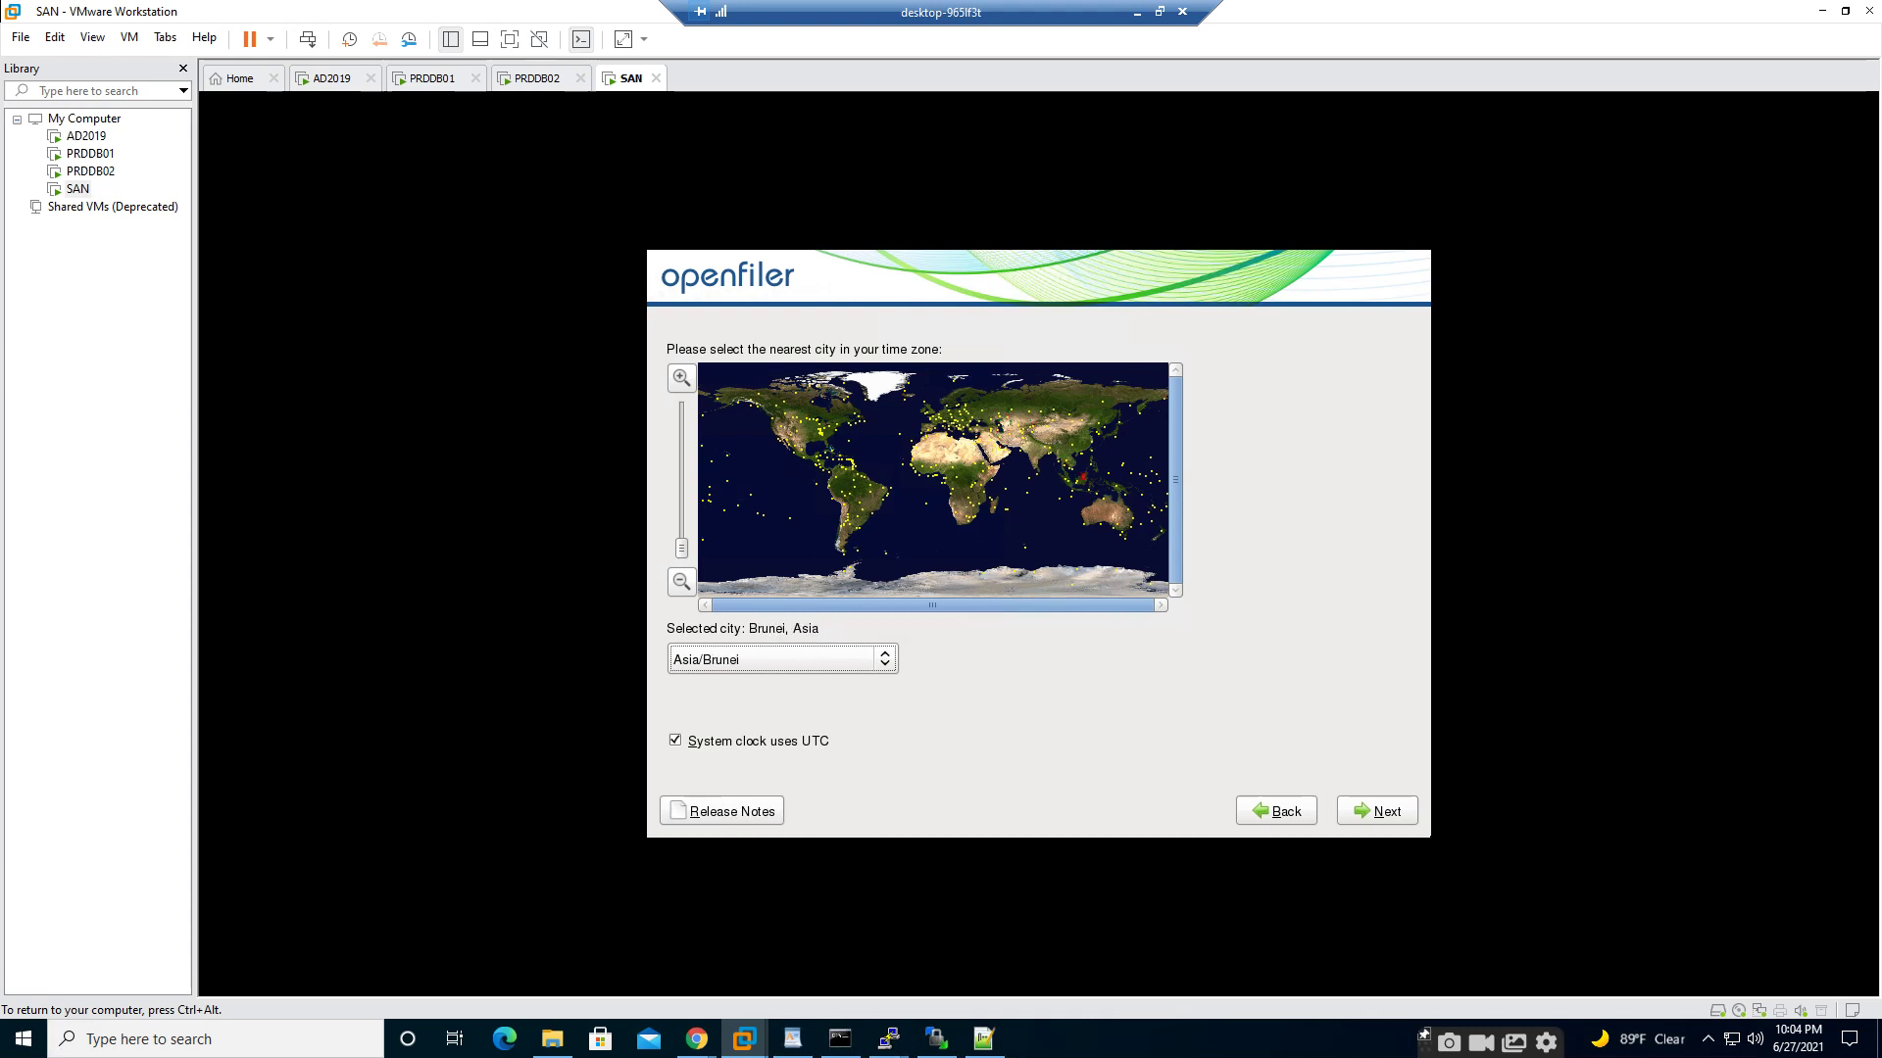
key("Down")
key("Down")
key("Down")
key("Down")
key("Down")
key("Down")
key("Down")
key("Down")
key("Down")
key("Down")
key("Down")
key("Down")
key("Down")
key("Down")
key("Down")
- Settle on Asia/Dubai, keep the UTC system clock, and continue
key("Up")
key("Up")
key("Up")
key("Up")
key("Up")
key("Up")
key("Up")
key("Up")
key("Up")
key("Up")
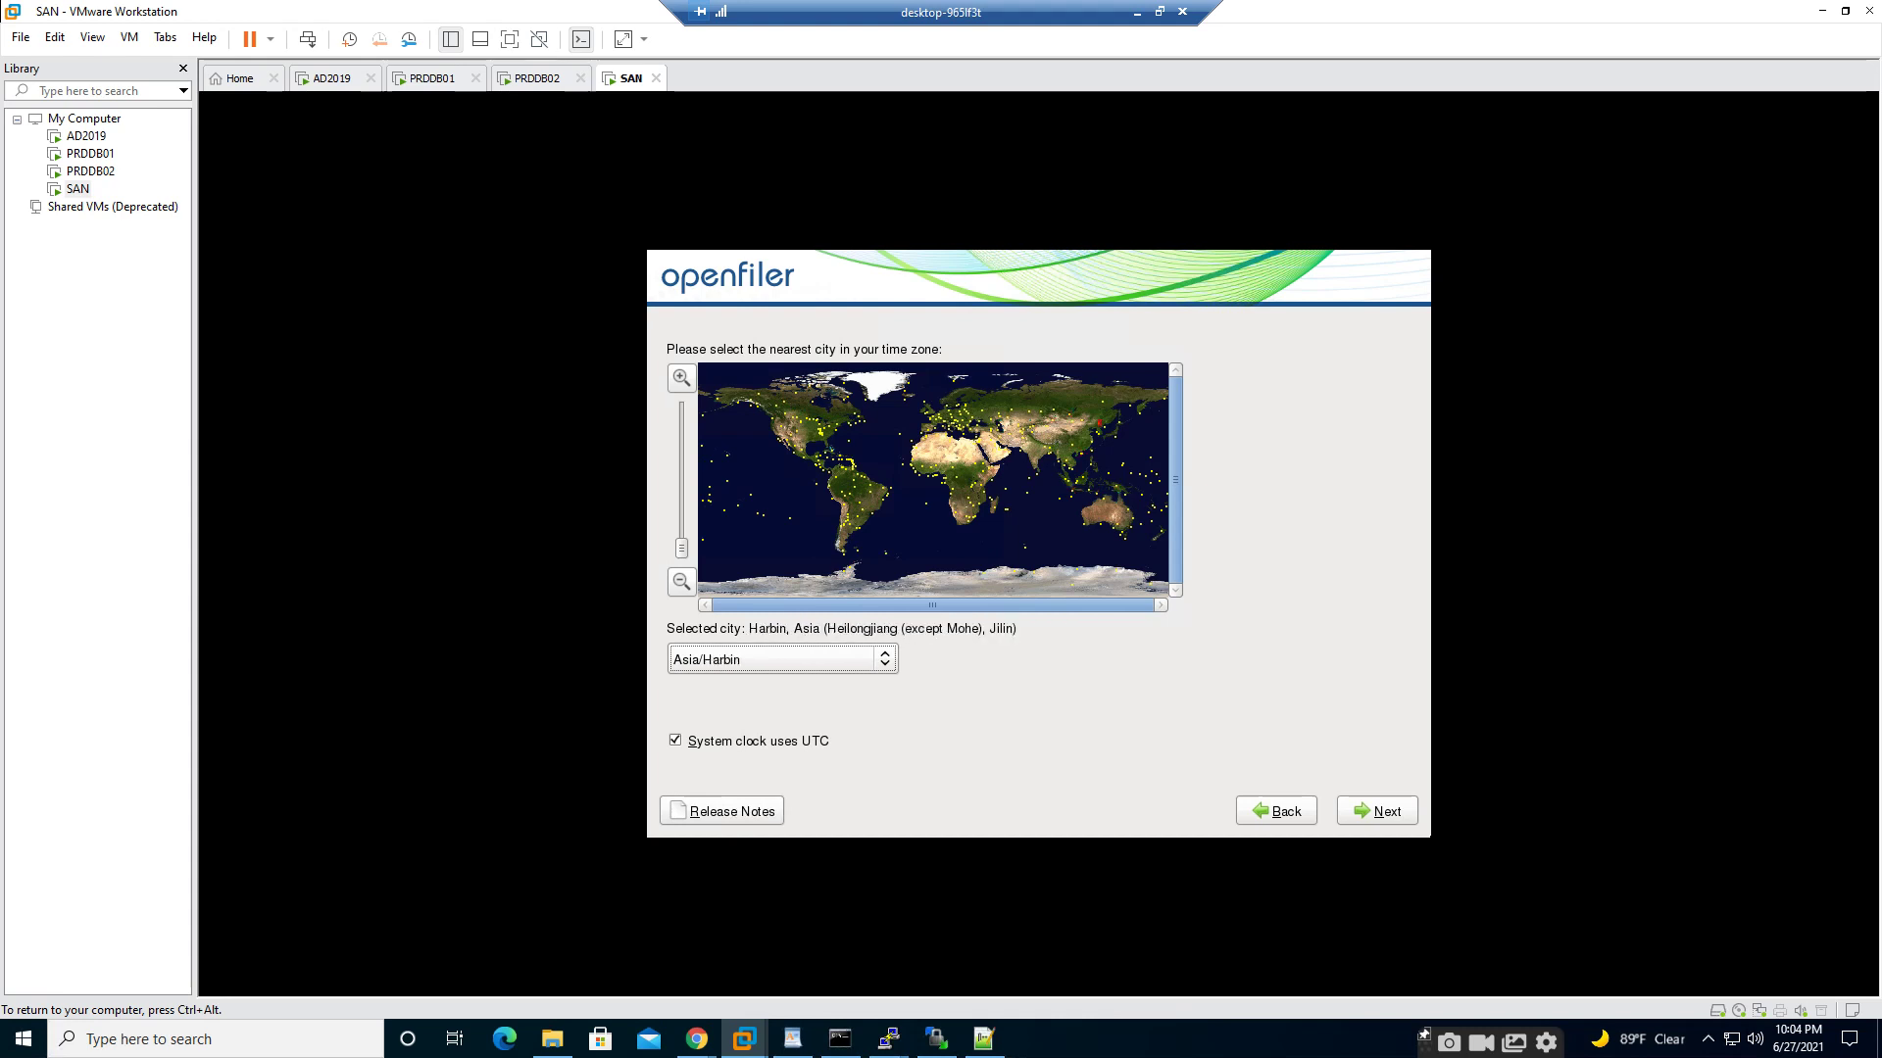
key("Up")
key("Up")
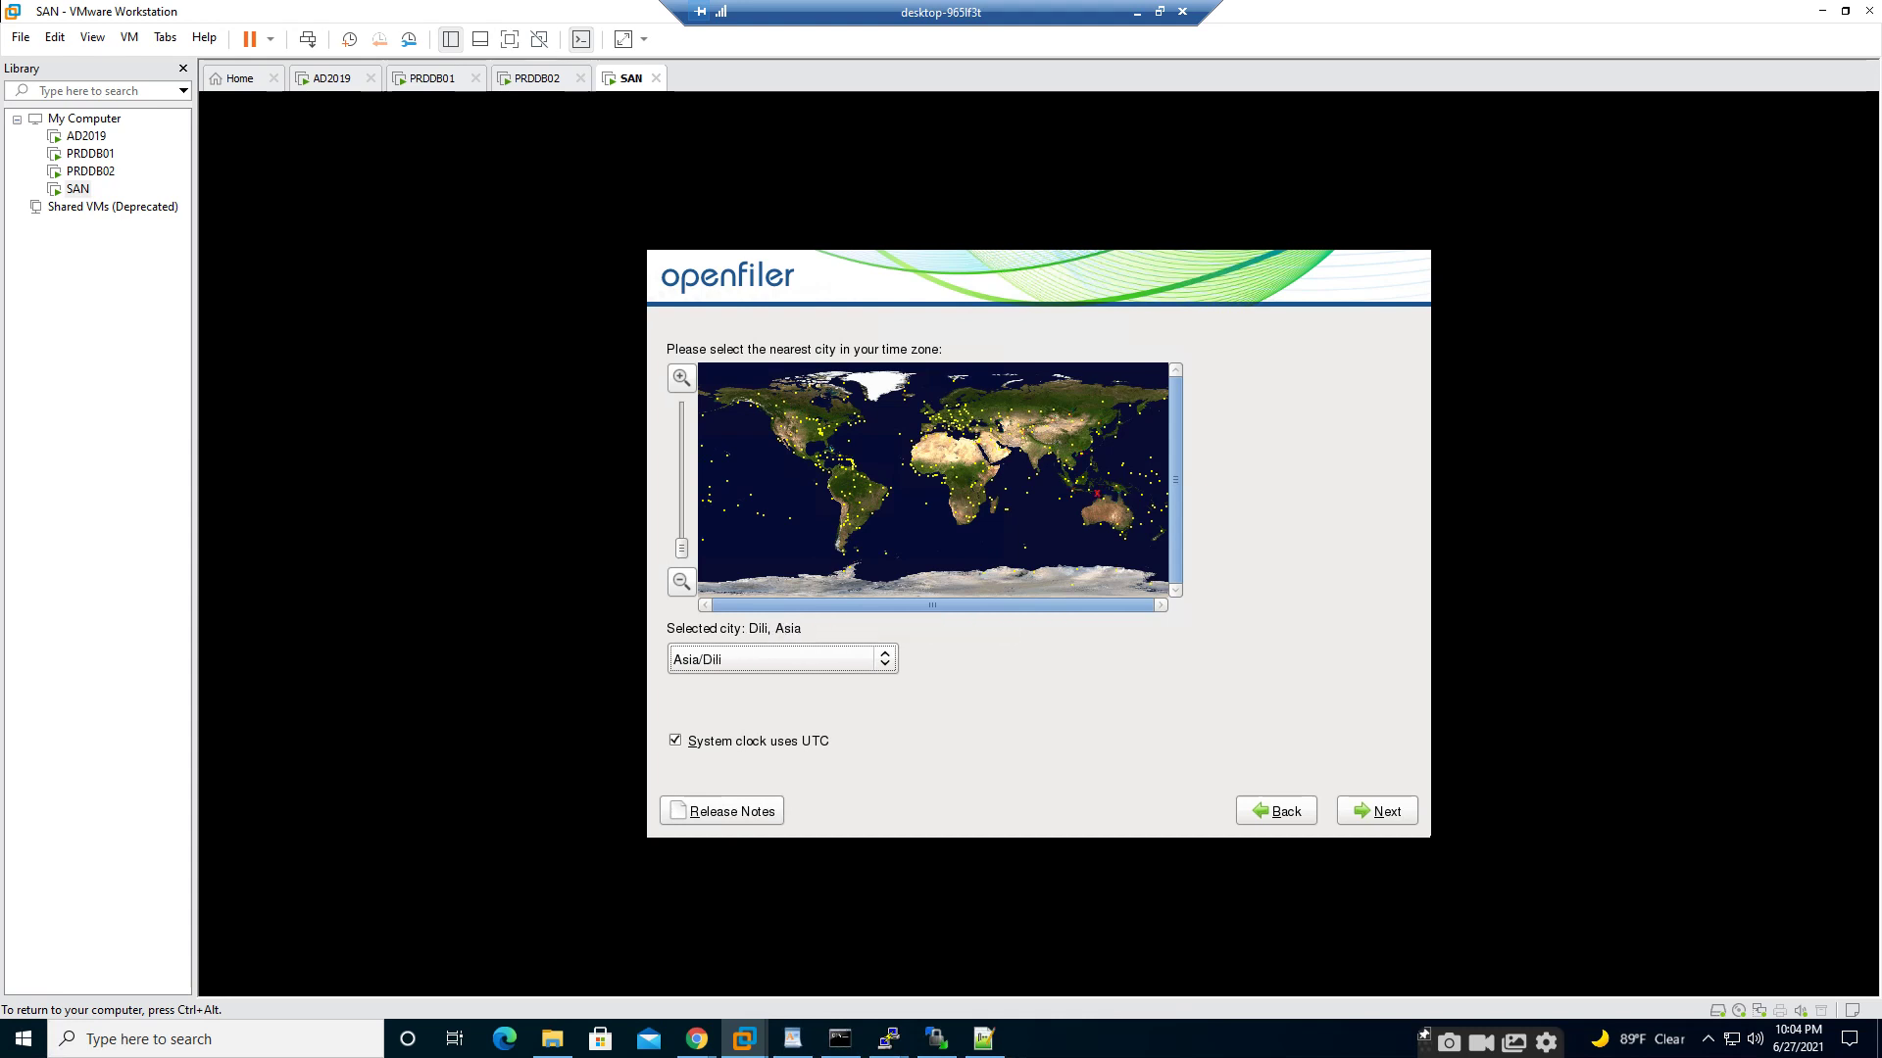
key("Up")
key("Up")
key("Down")
key("Up")
key("Down")
key("Down")
key("Down")
key("Tab")
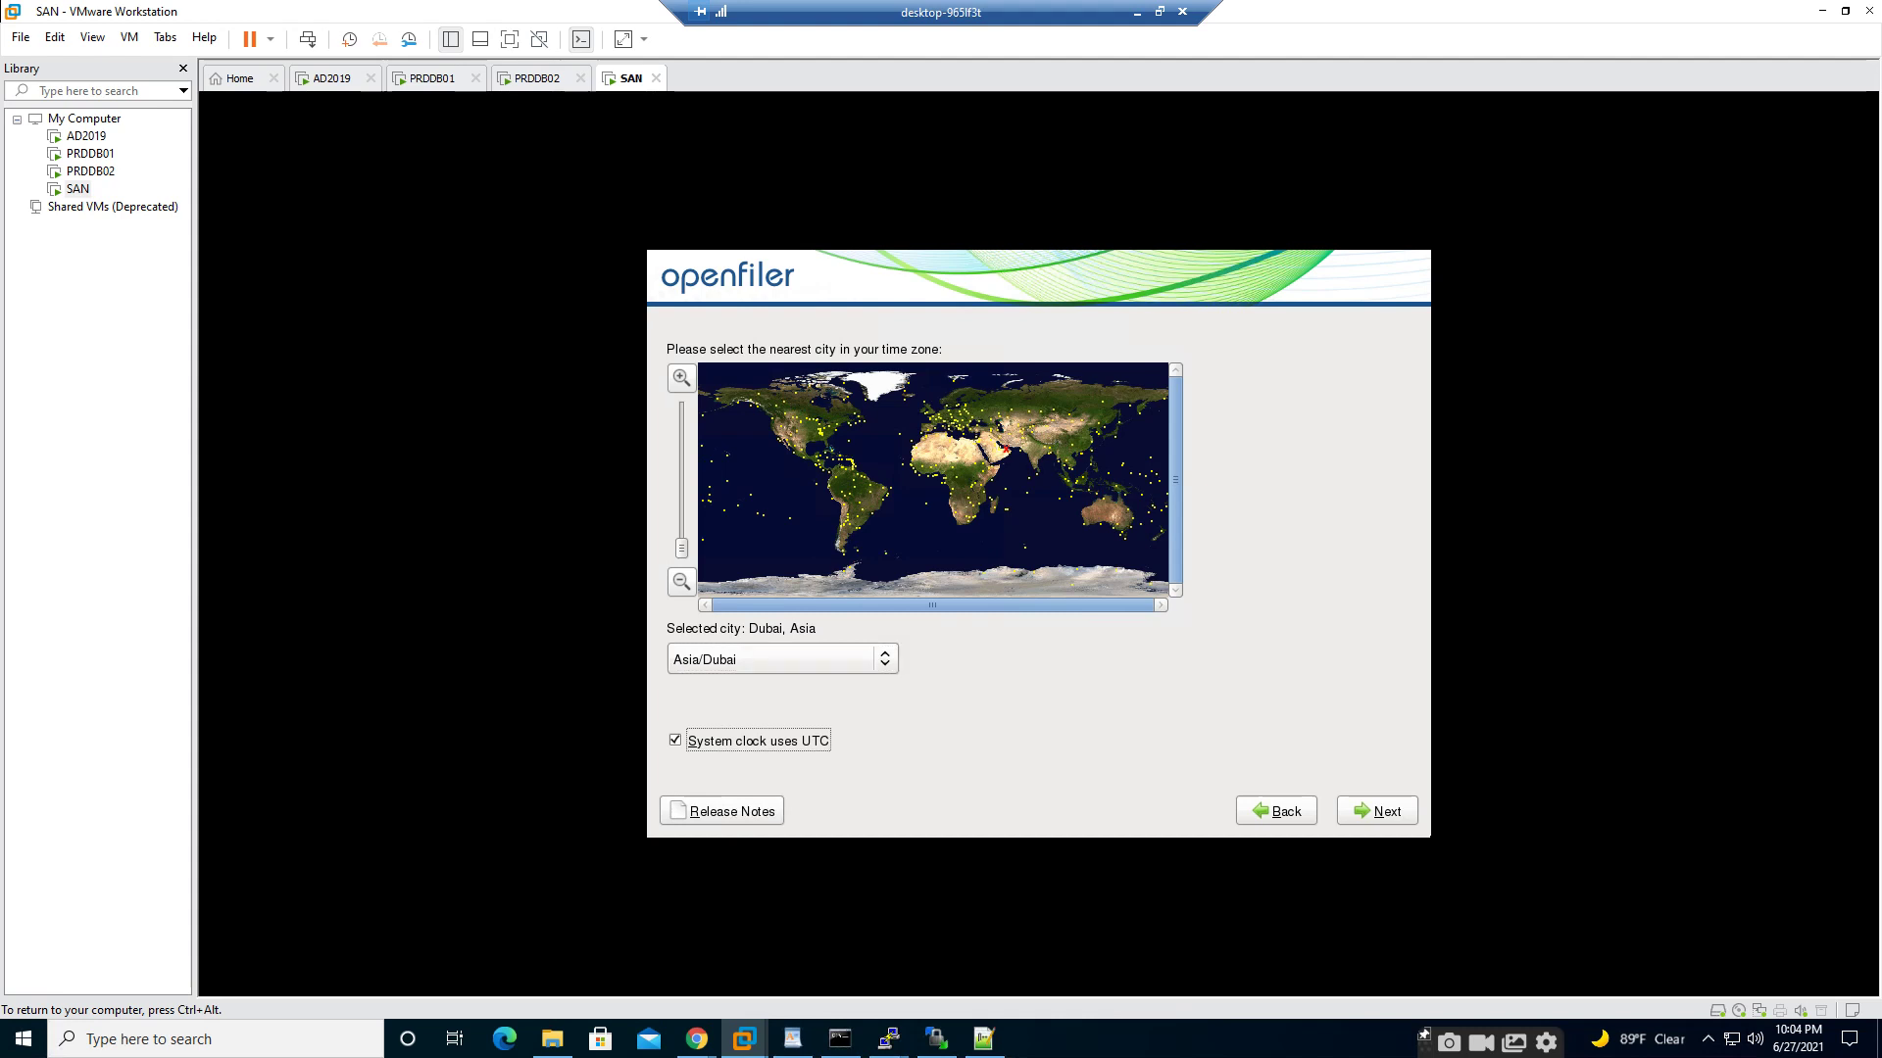
key("Tab")
key("Tab")
key("Tab")
key("Return")
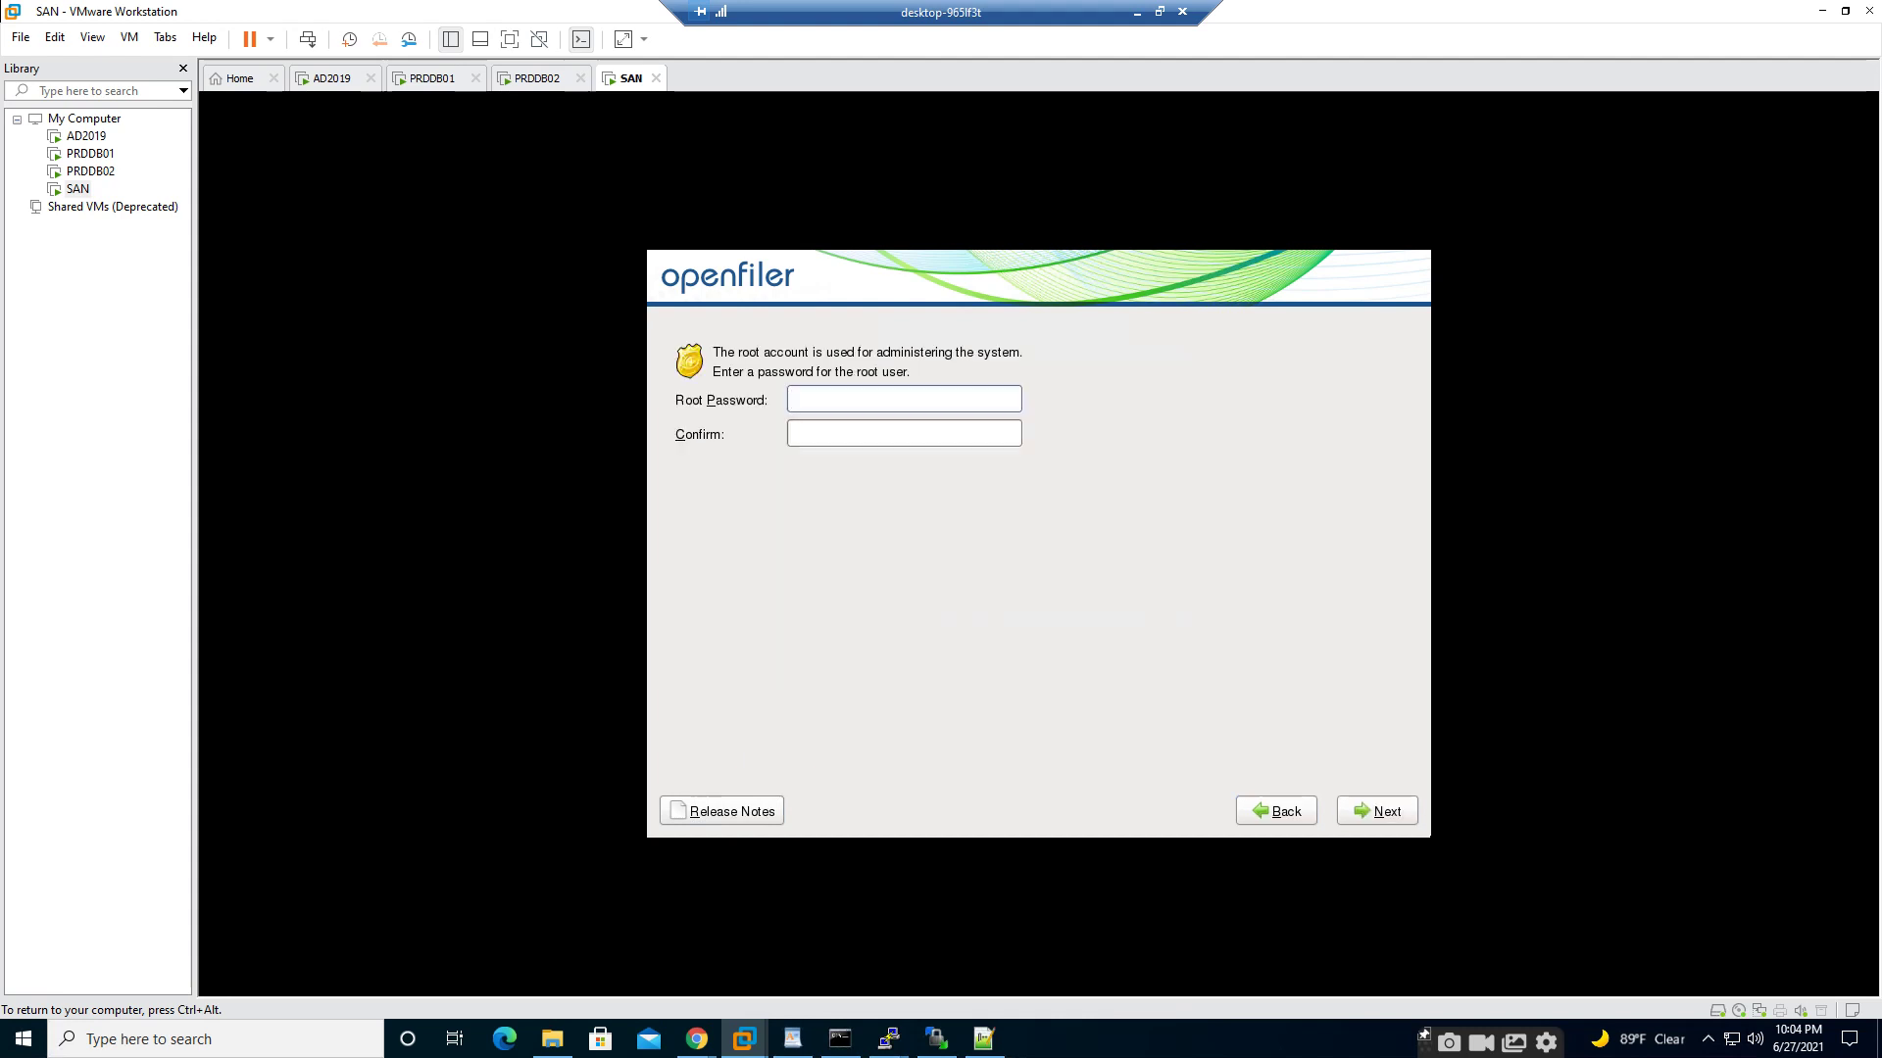
- Enter a root password and dismiss the resulting password mismatch error
type("****************")
key("Tab")
key("Tab")
key("Tab")
key("Return")
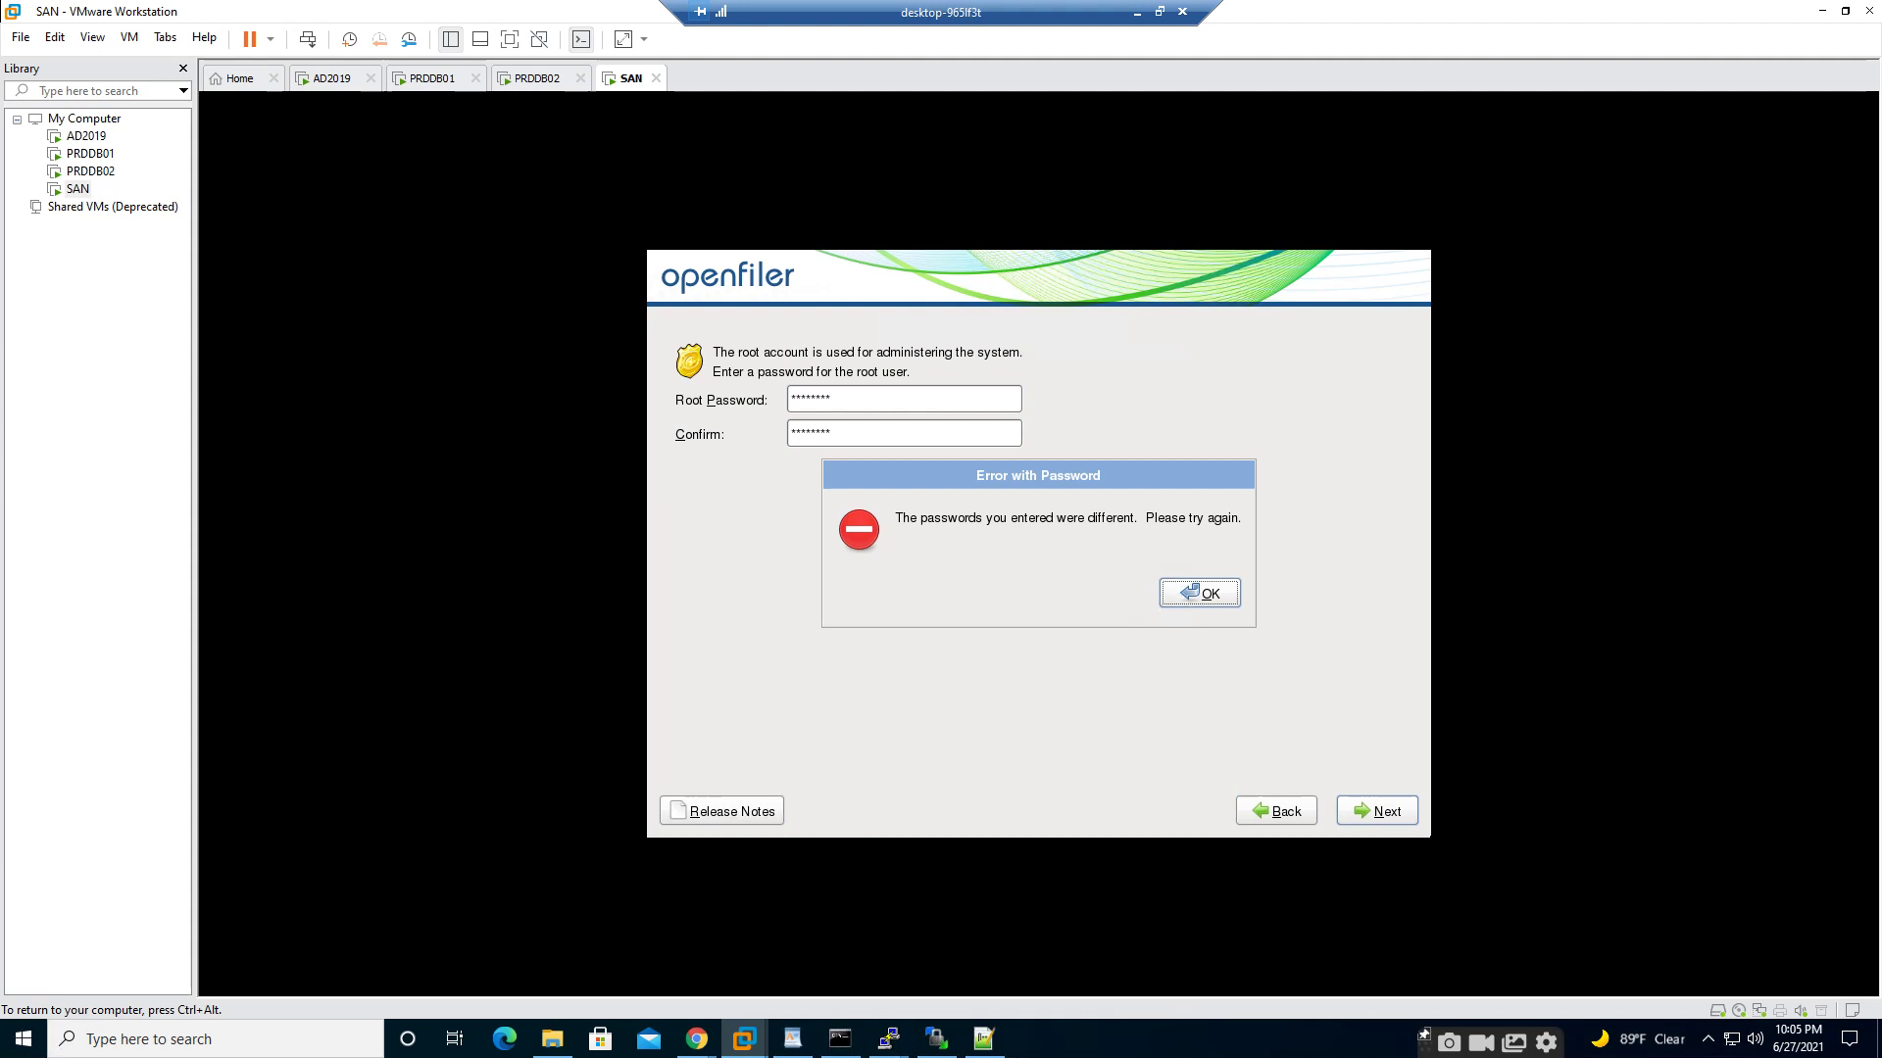
key("Return")
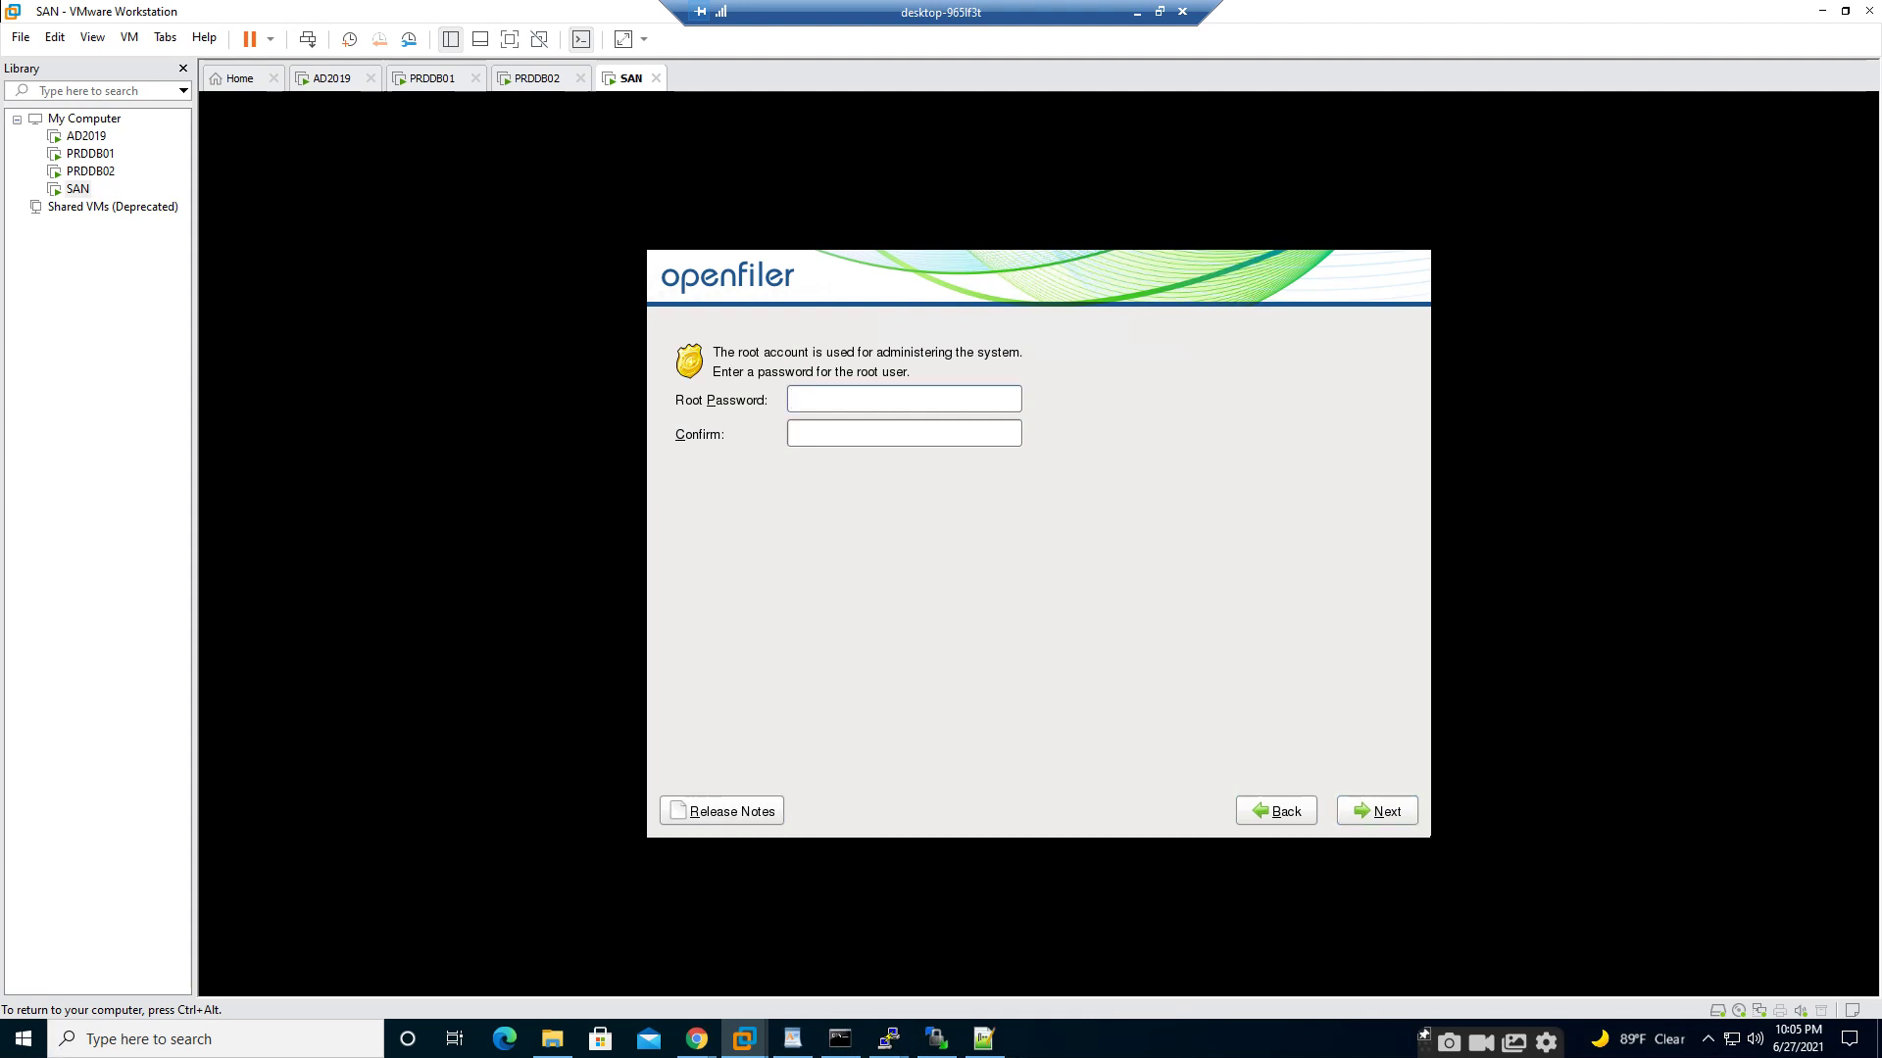
- Type the same root password in both fields and continue
type("password")
key("Tab")
type("password")
key("Tab")
key("Tab")
key("Tab")
key("Return")
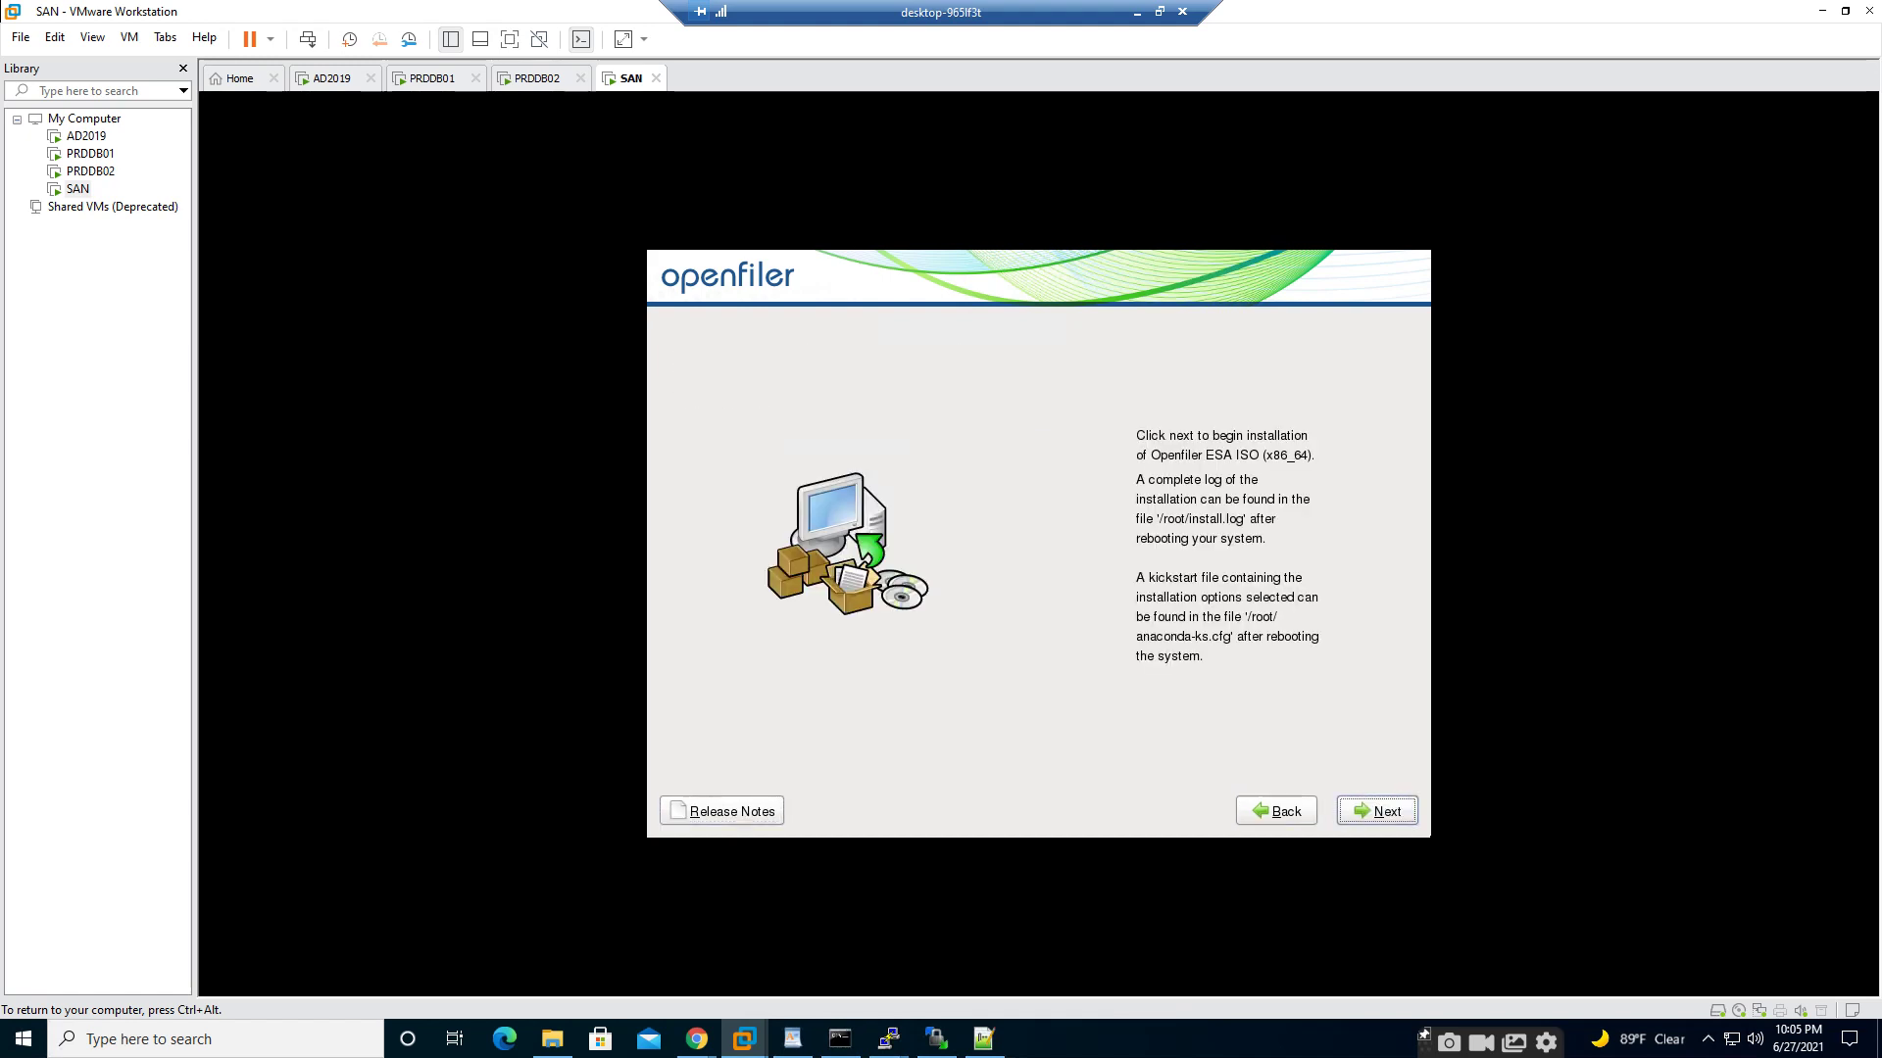
- Begin the Openfiler installation and bring the File Explorer window forward
key("Return")
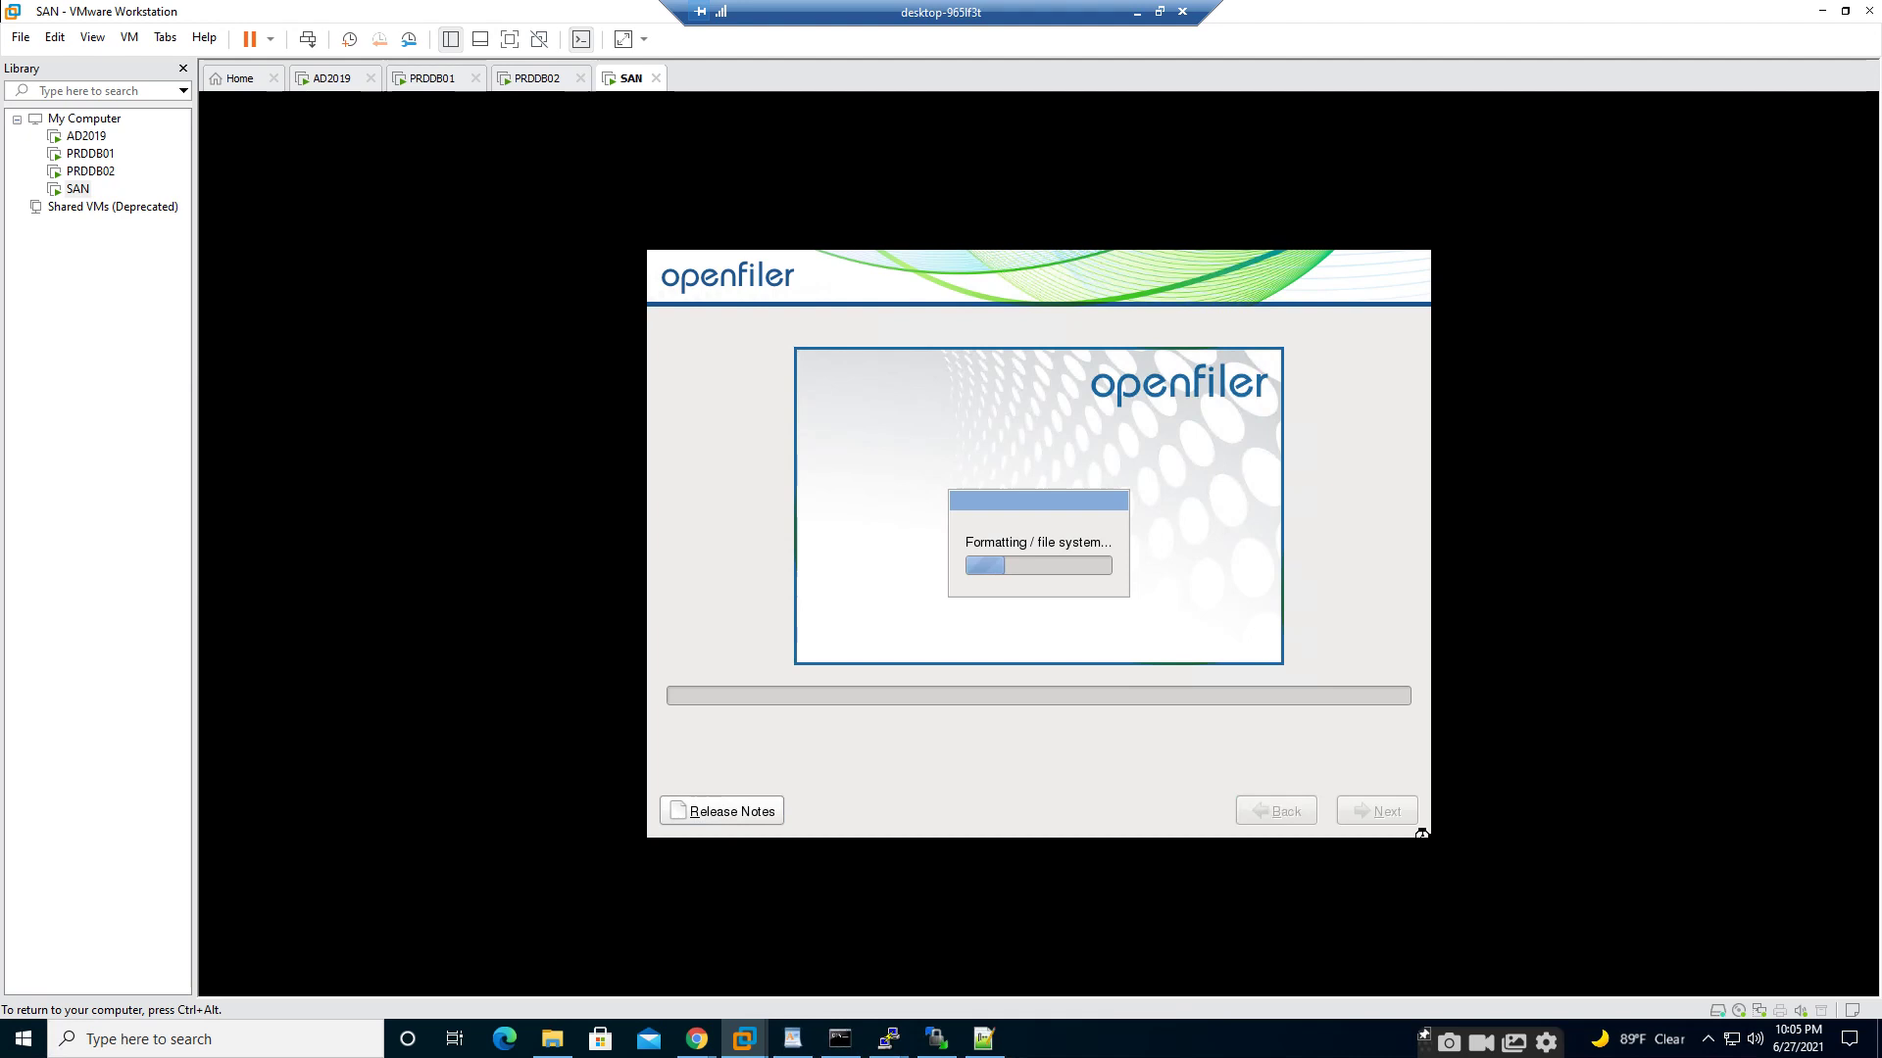
key("ctrl+alt")
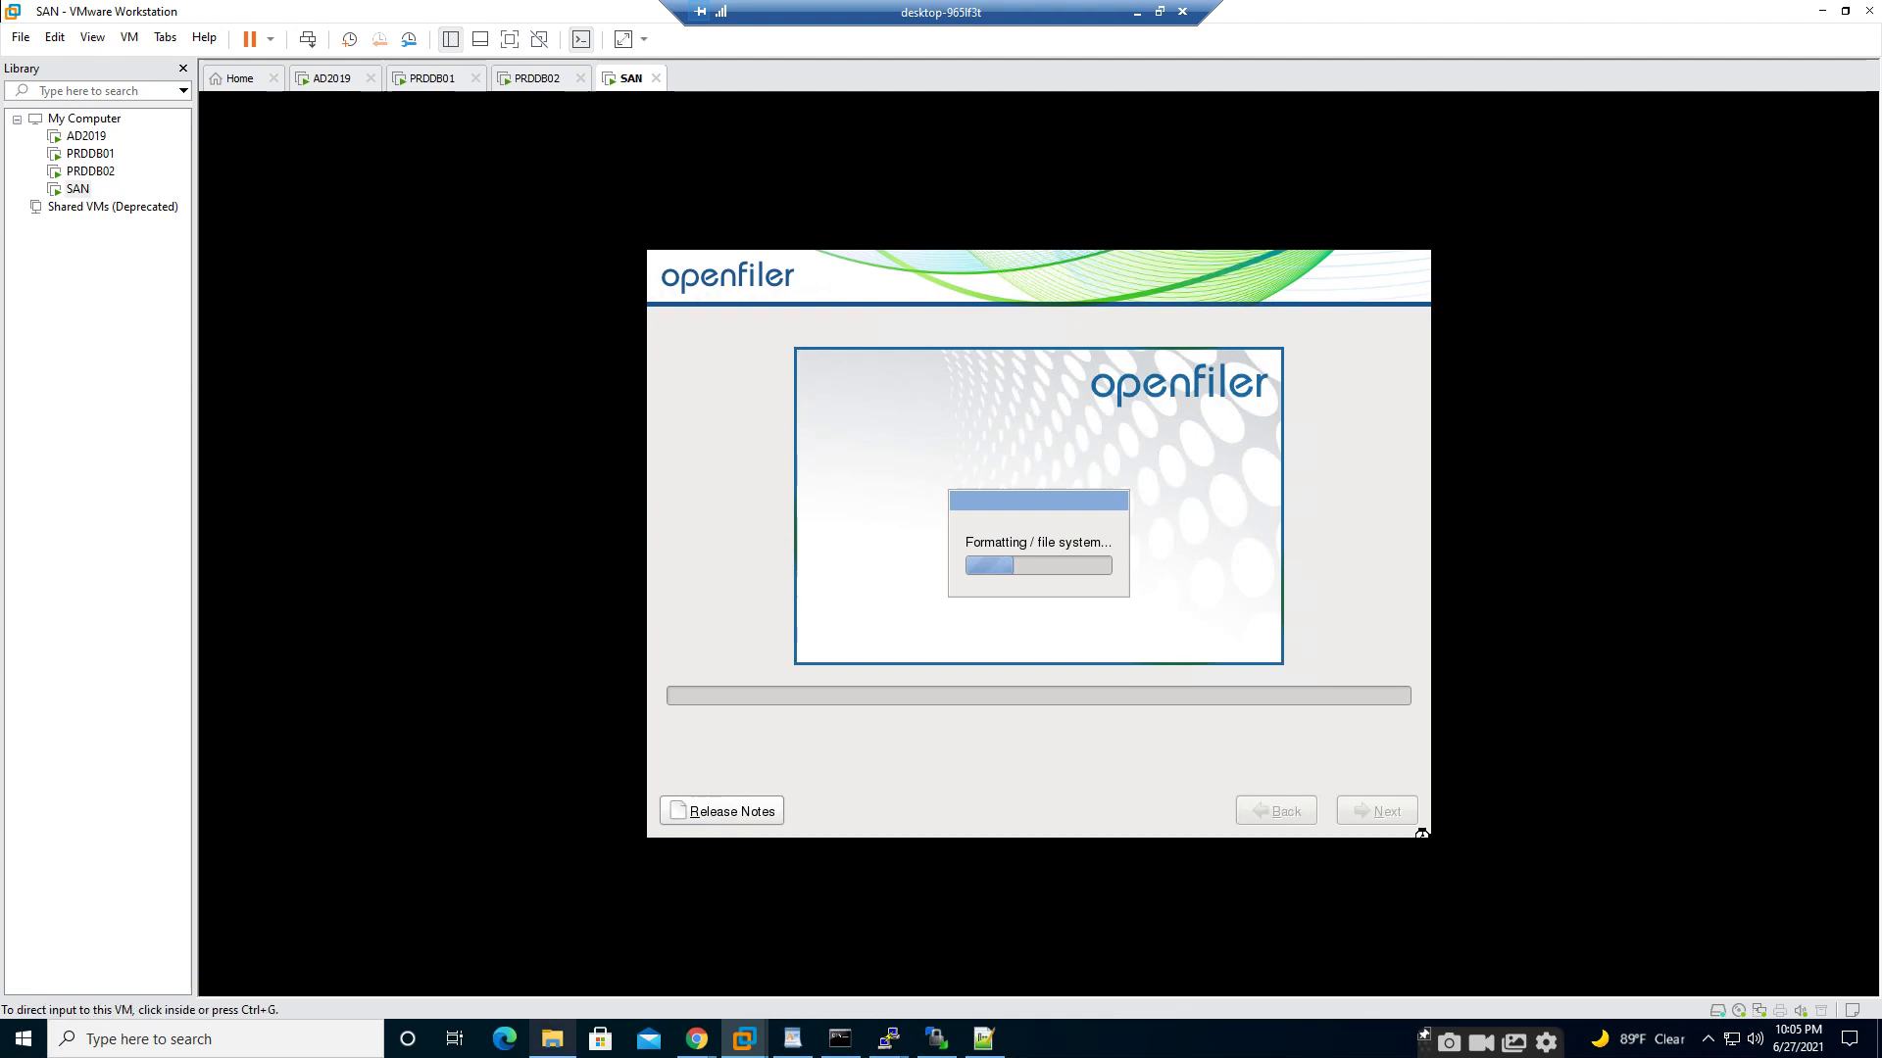
left_click(552, 1039)
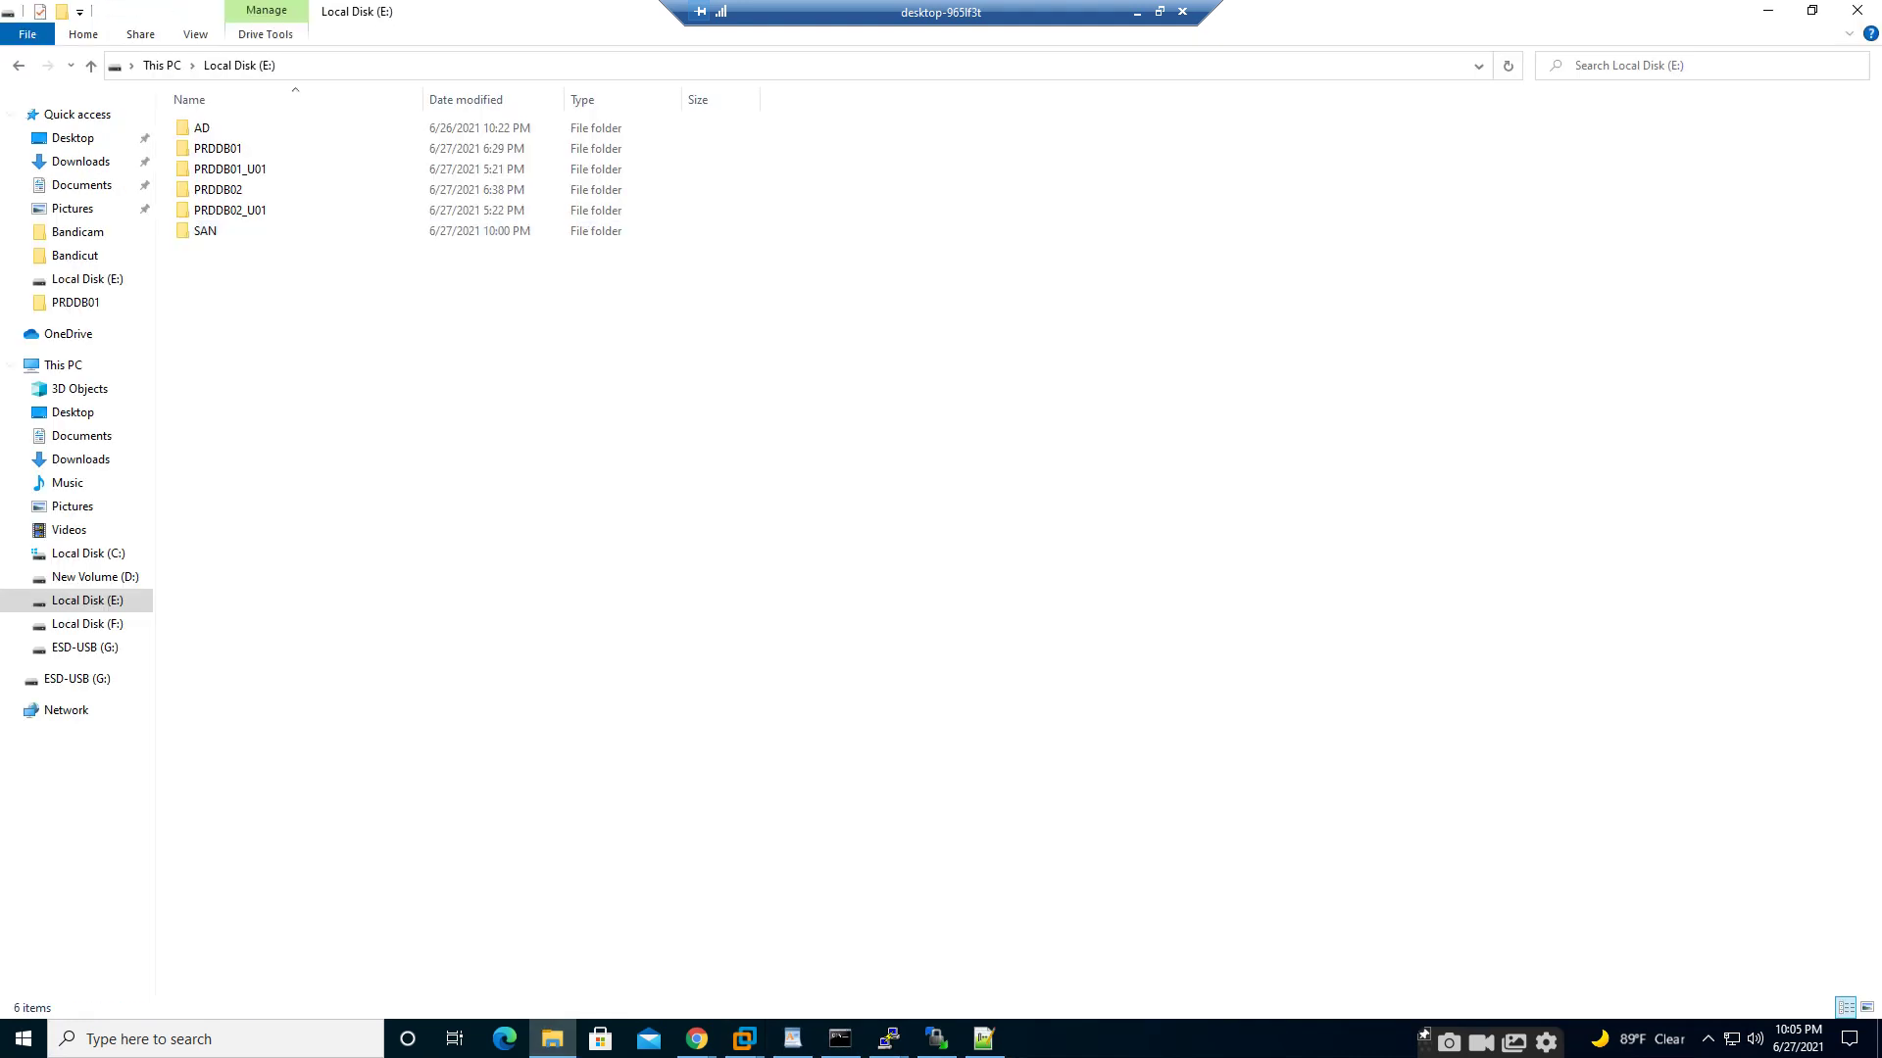
- Open the New Volume (D:) drive and create a folder named disk1
left_click(91, 64)
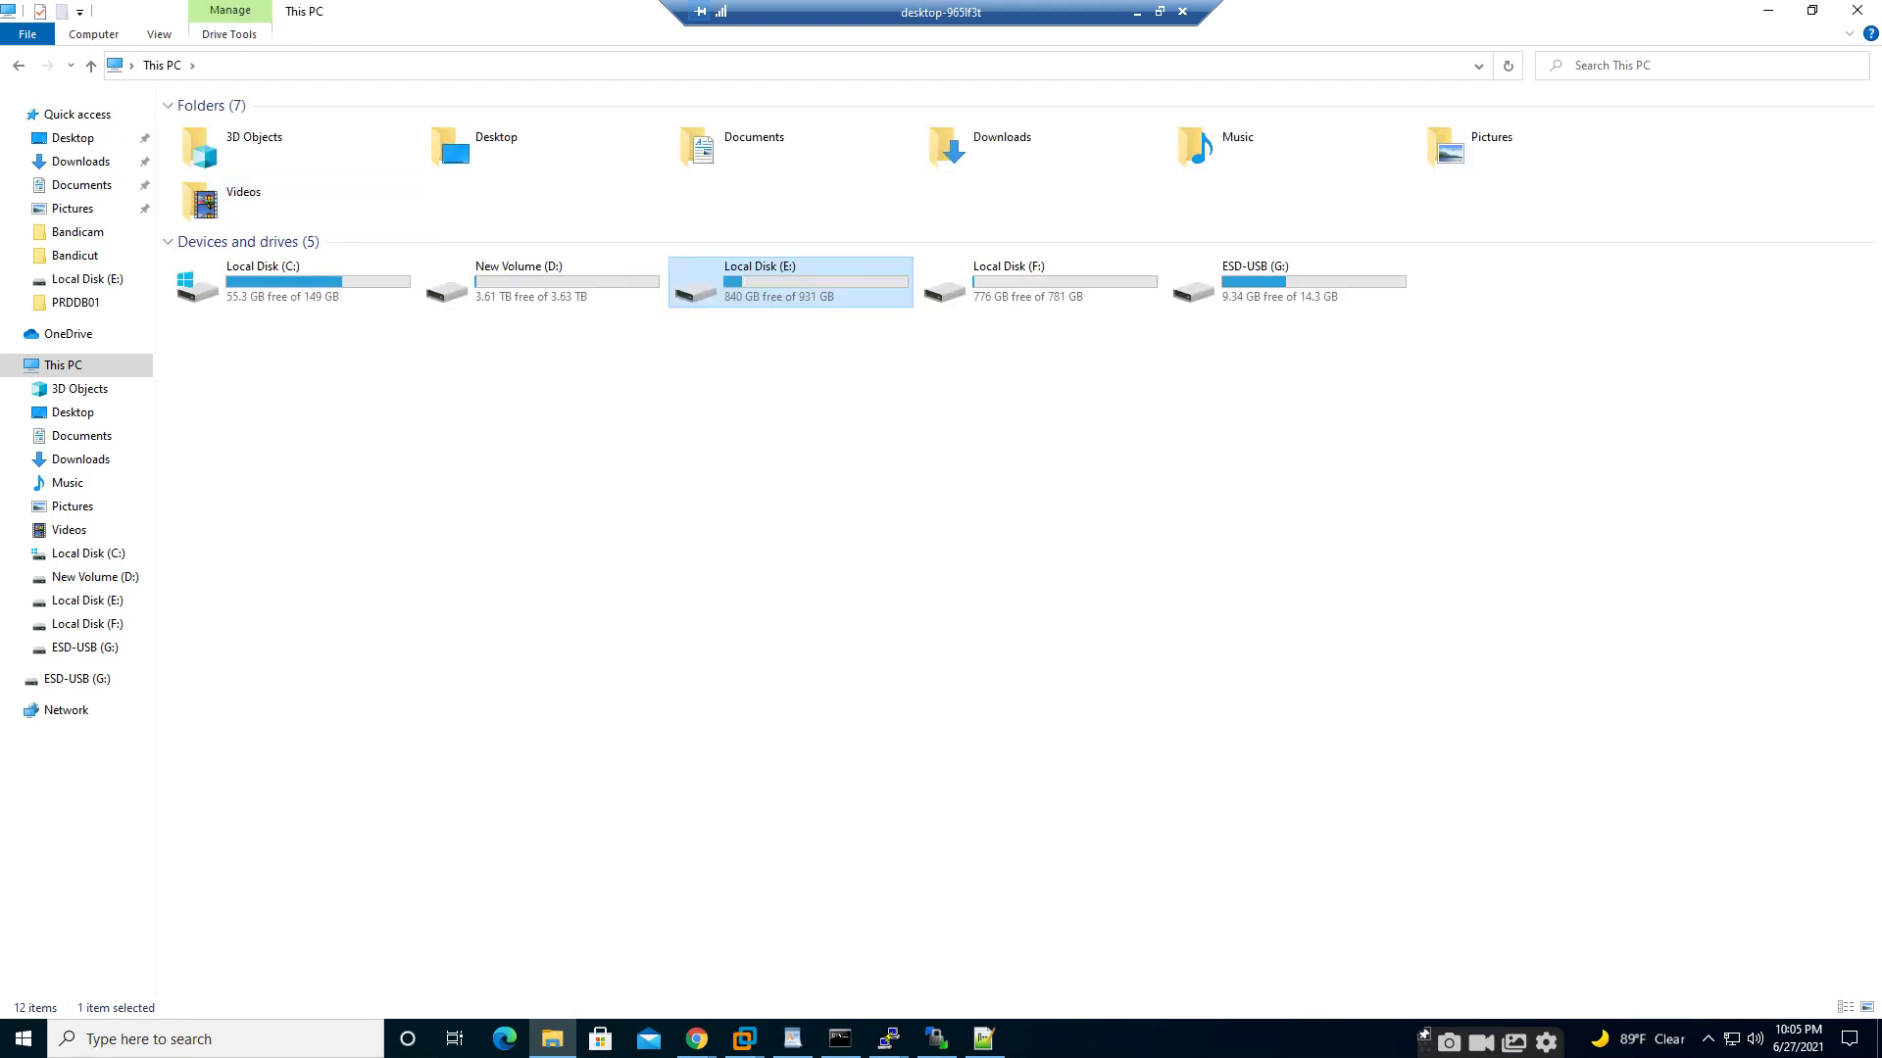
double_click(490, 284)
right_click(424, 348)
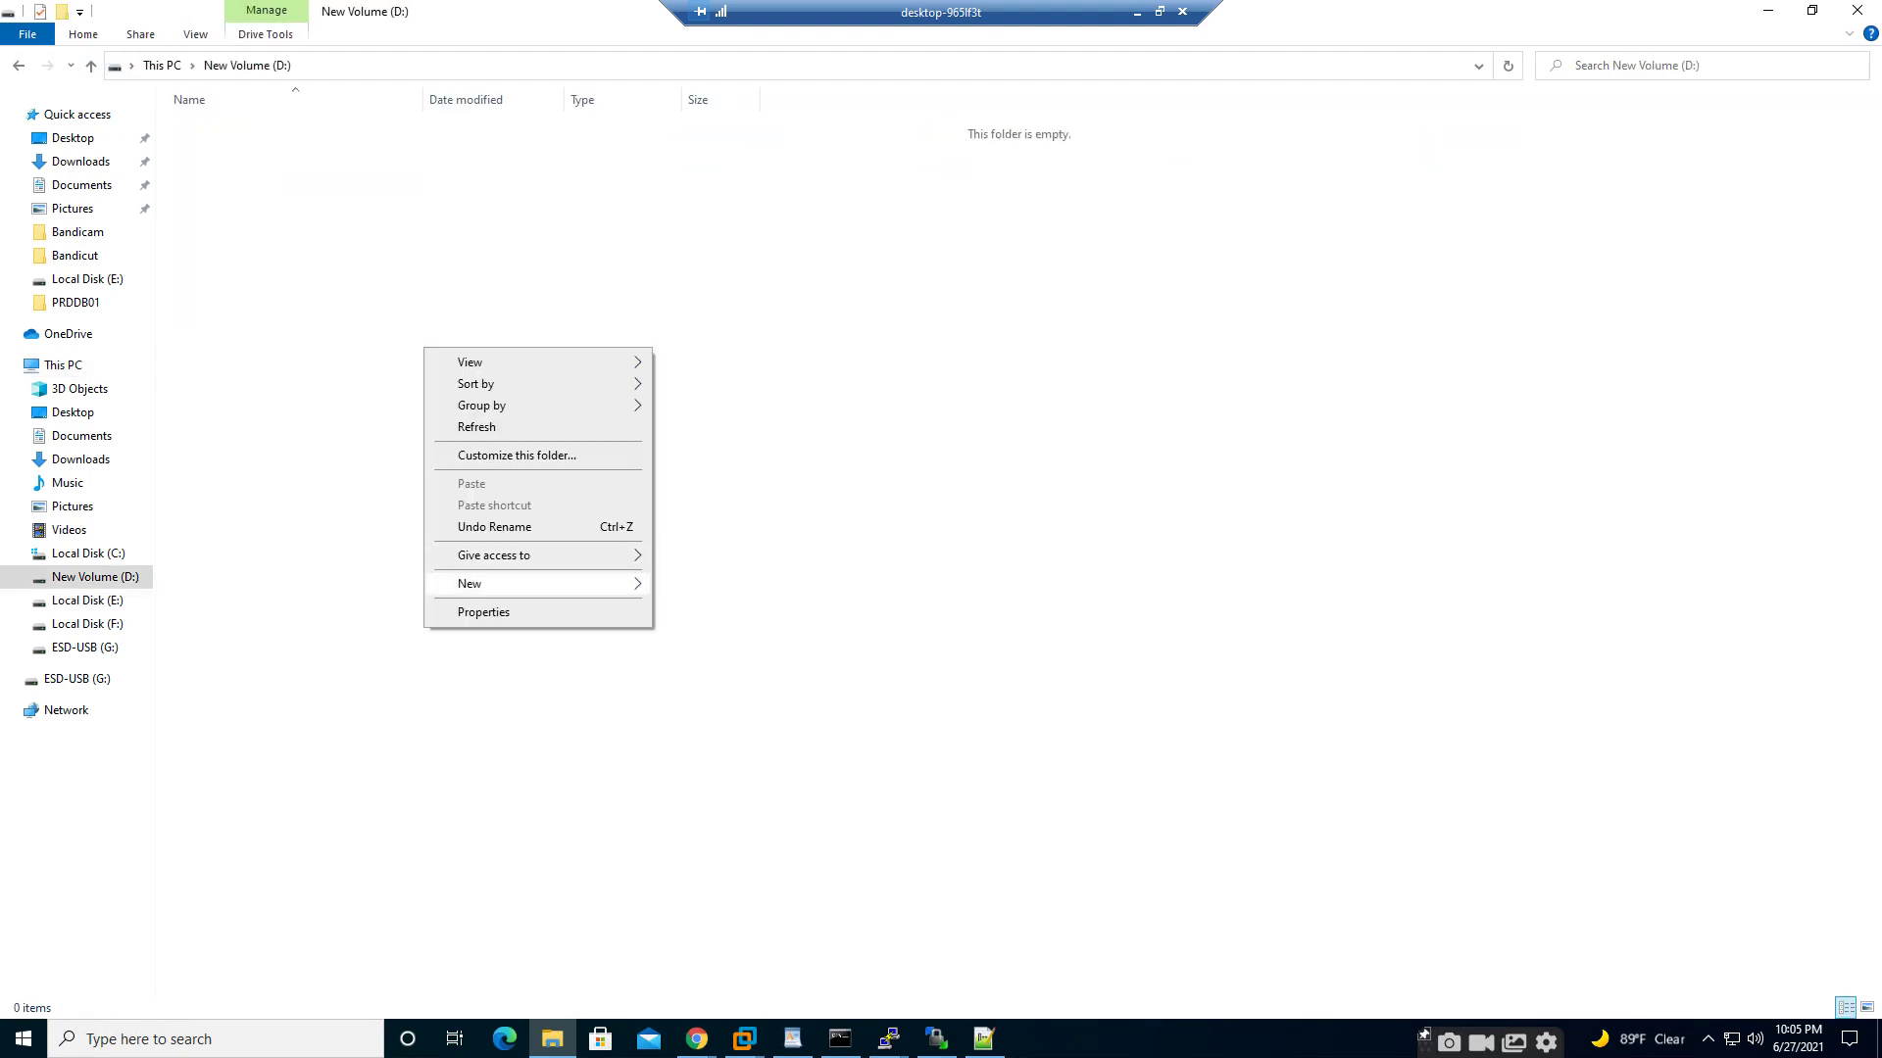
mouse_move(539, 583)
left_click(691, 584)
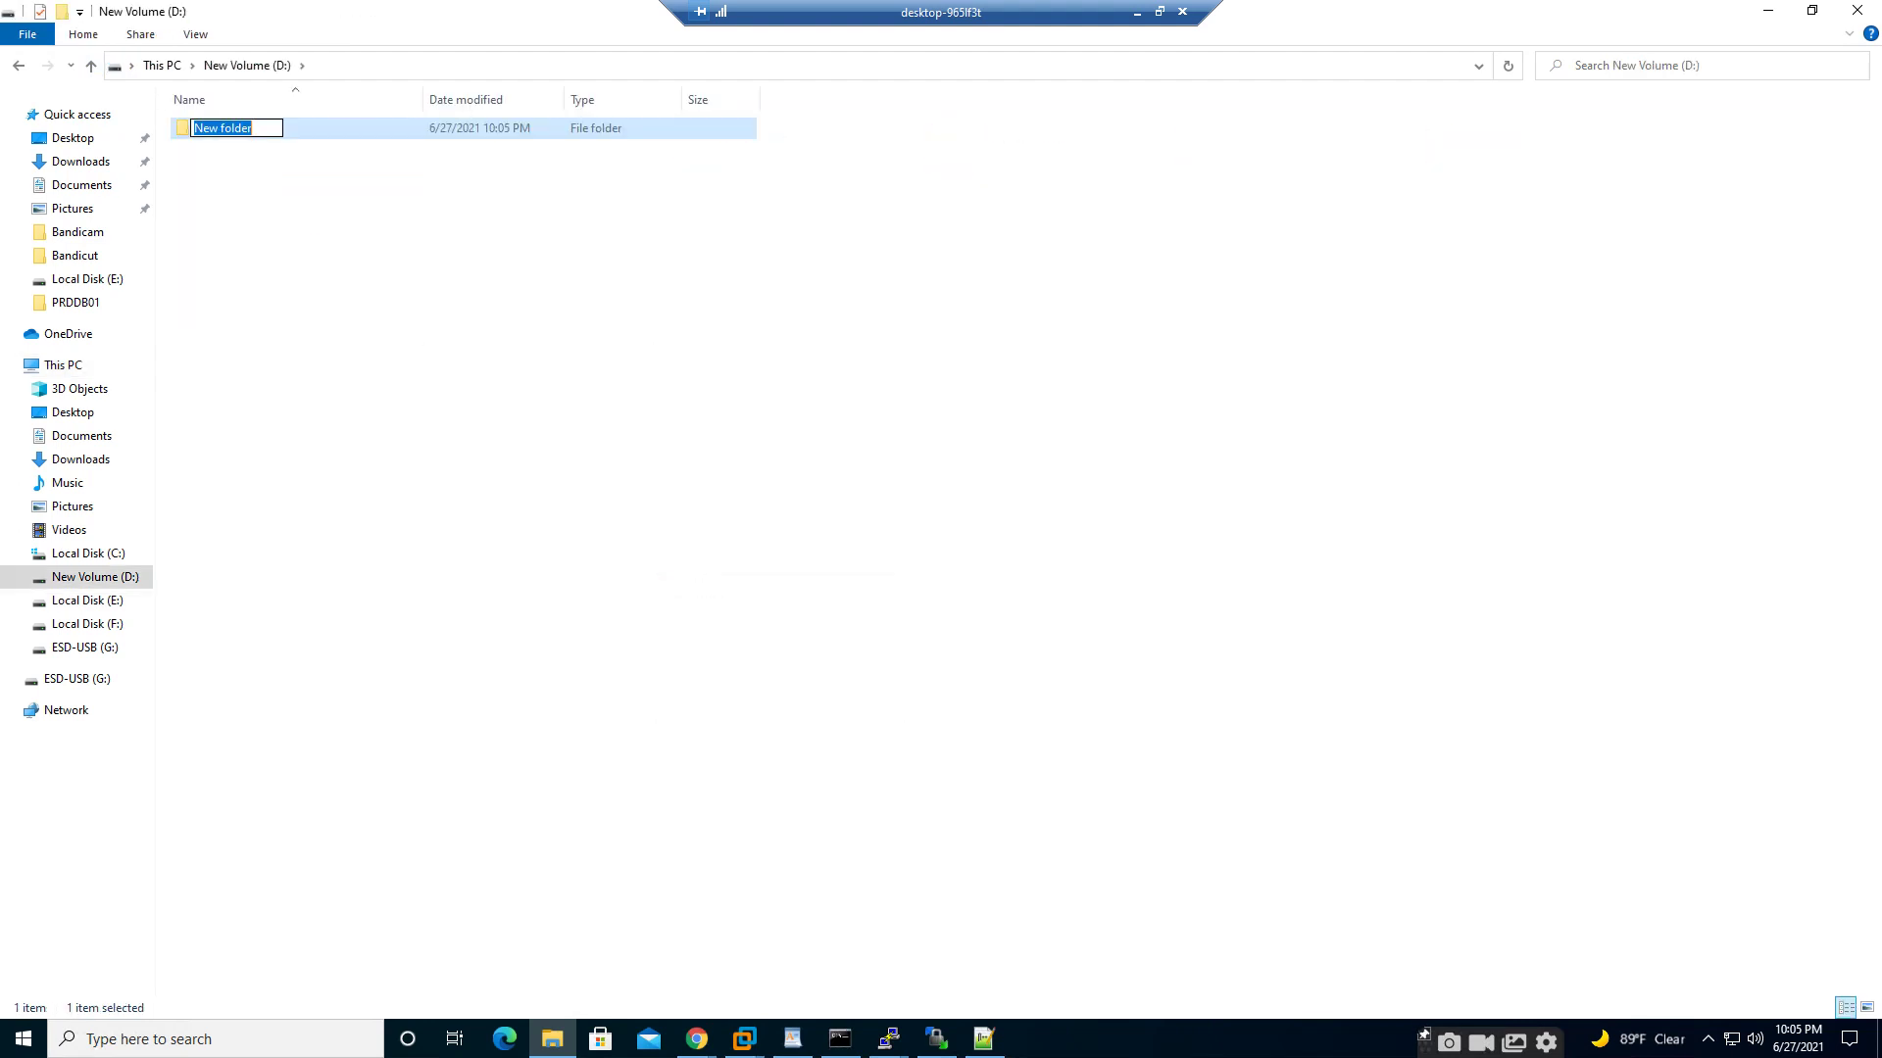
type("disk1")
key("Return")
- Create two more folders on D:, named disk2 and disk3
right_click(672, 586)
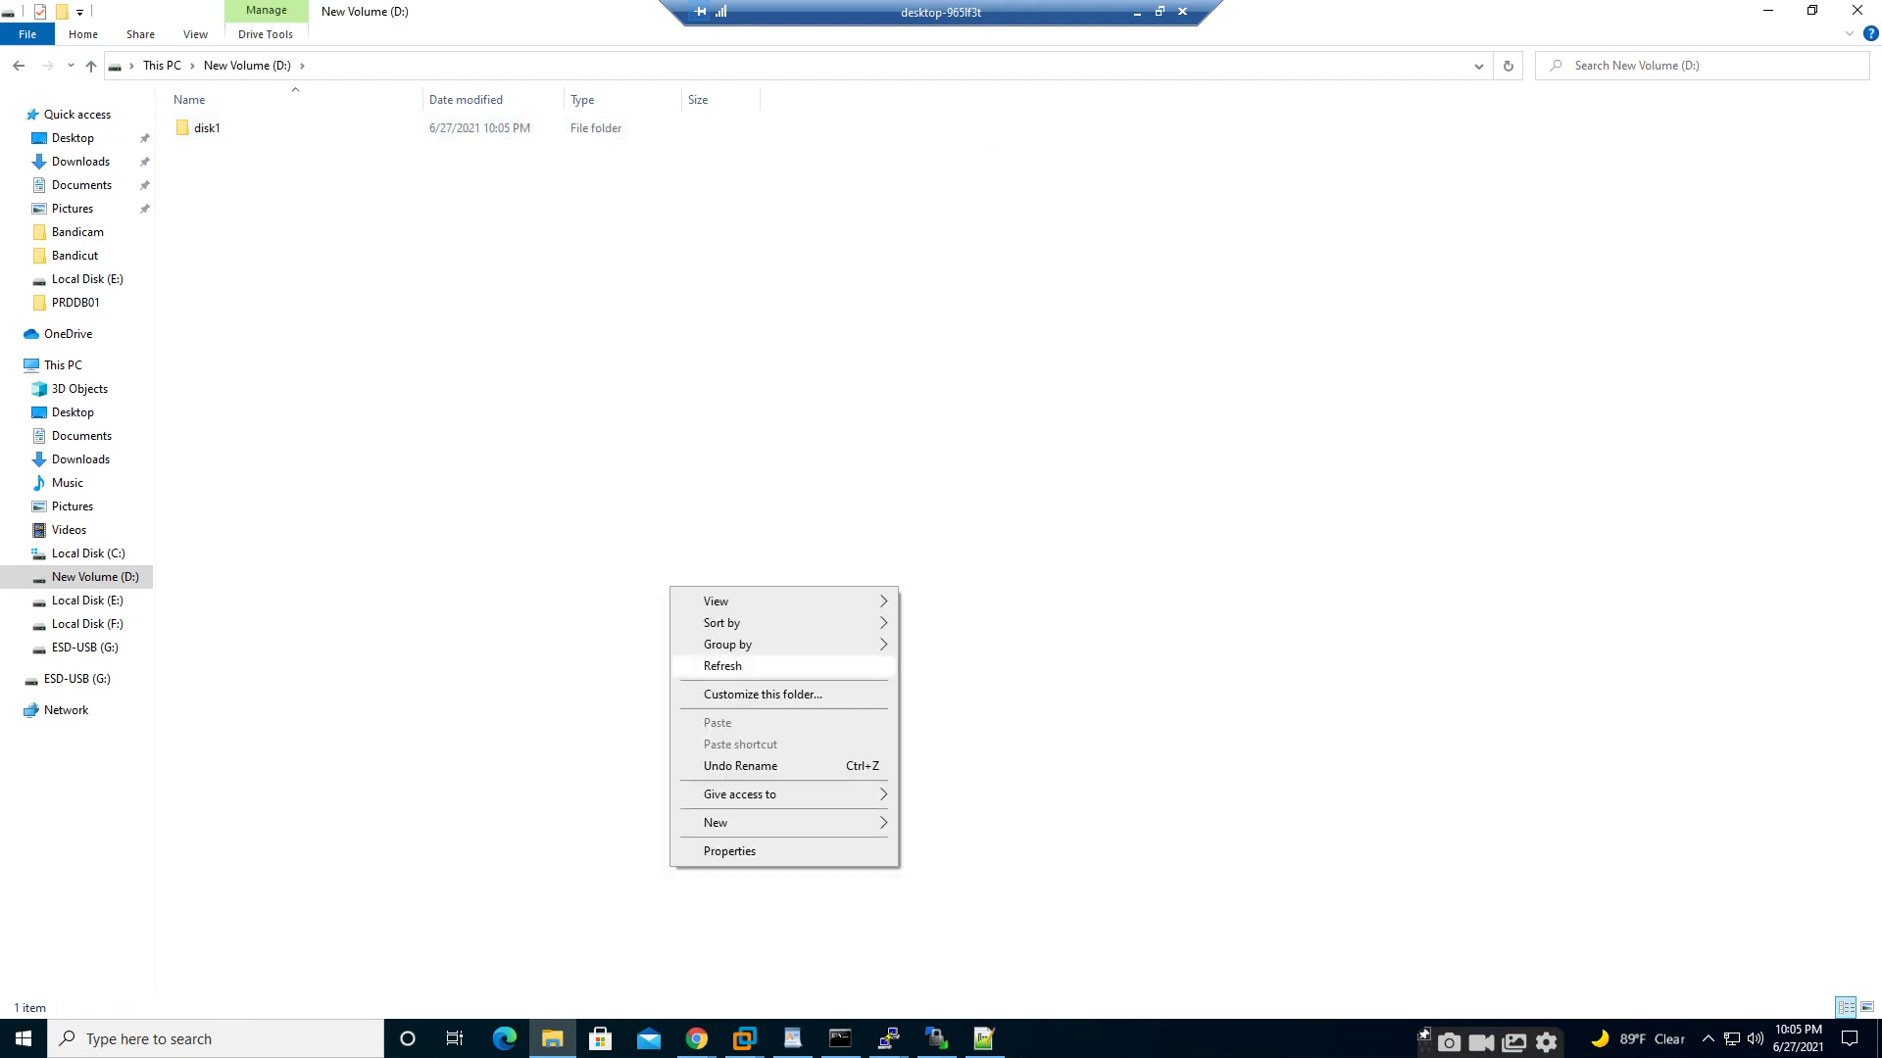
mouse_move(745, 823)
left_click(941, 824)
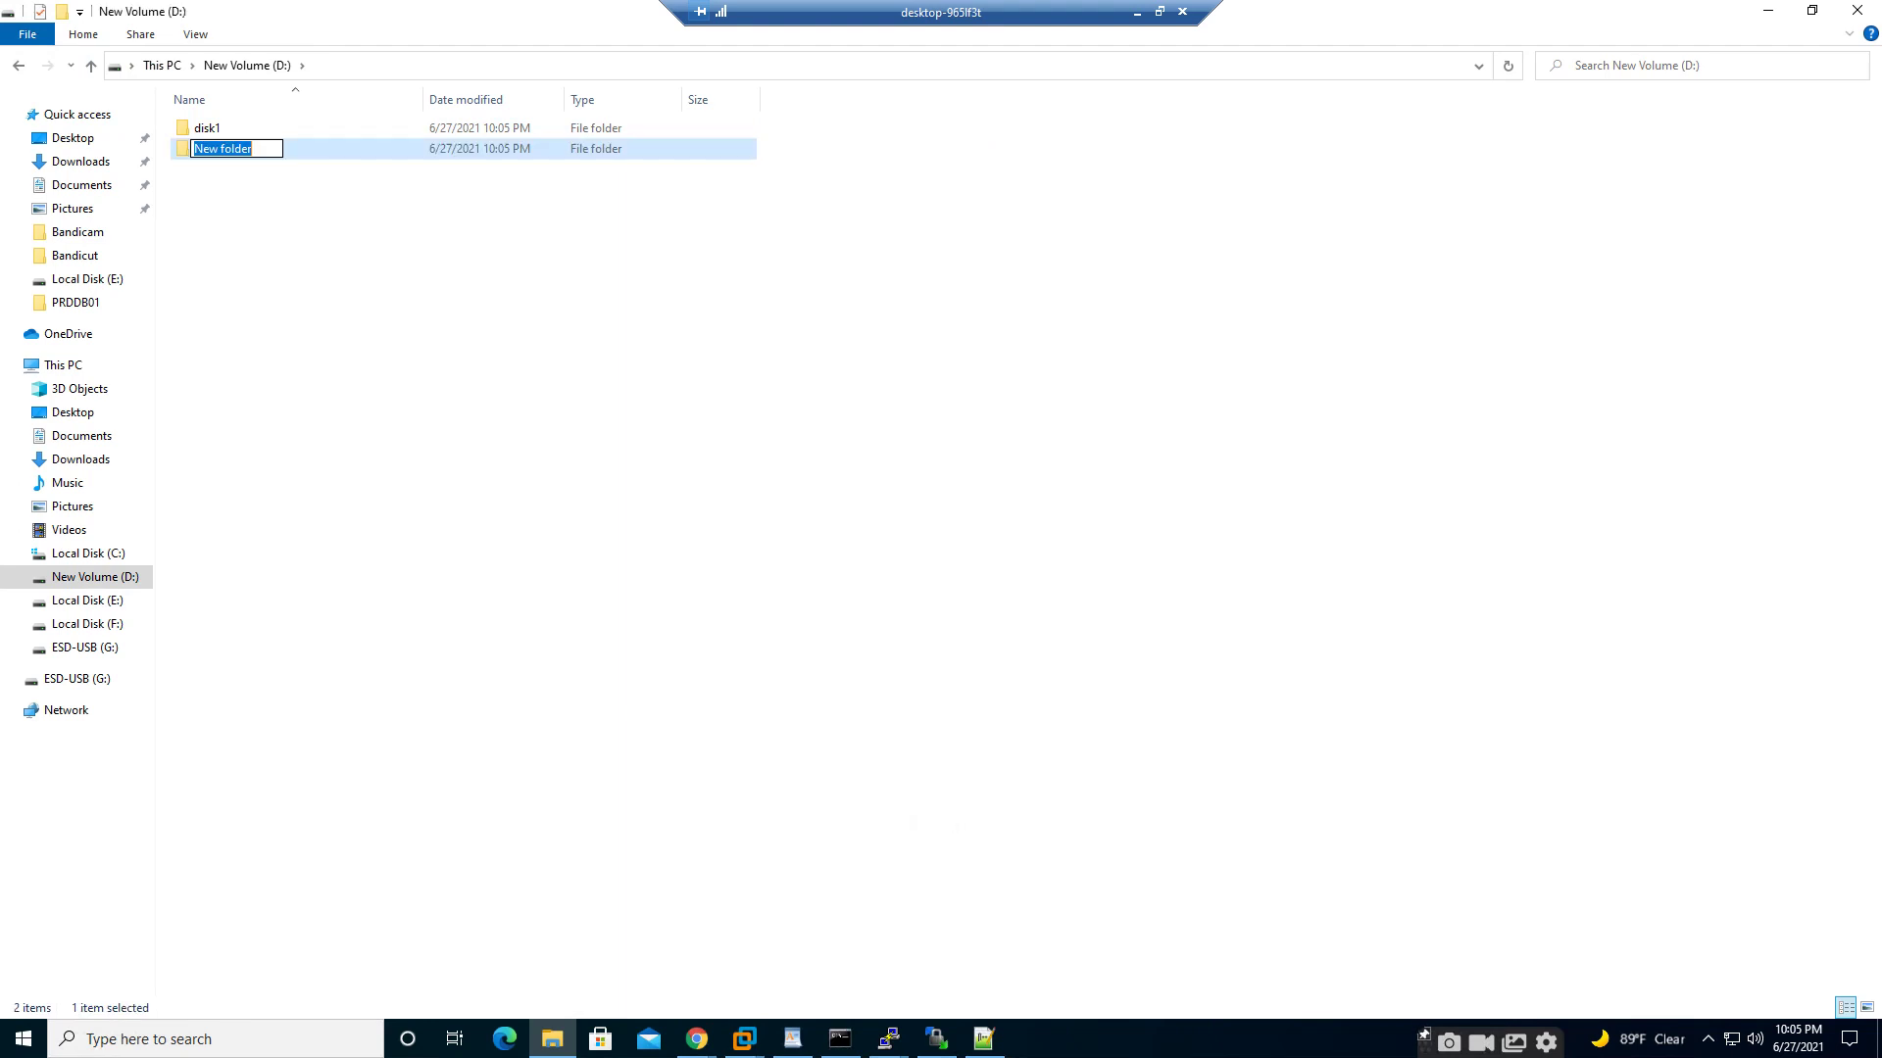
type("disk2")
left_click(745, 497)
right_click(746, 497)
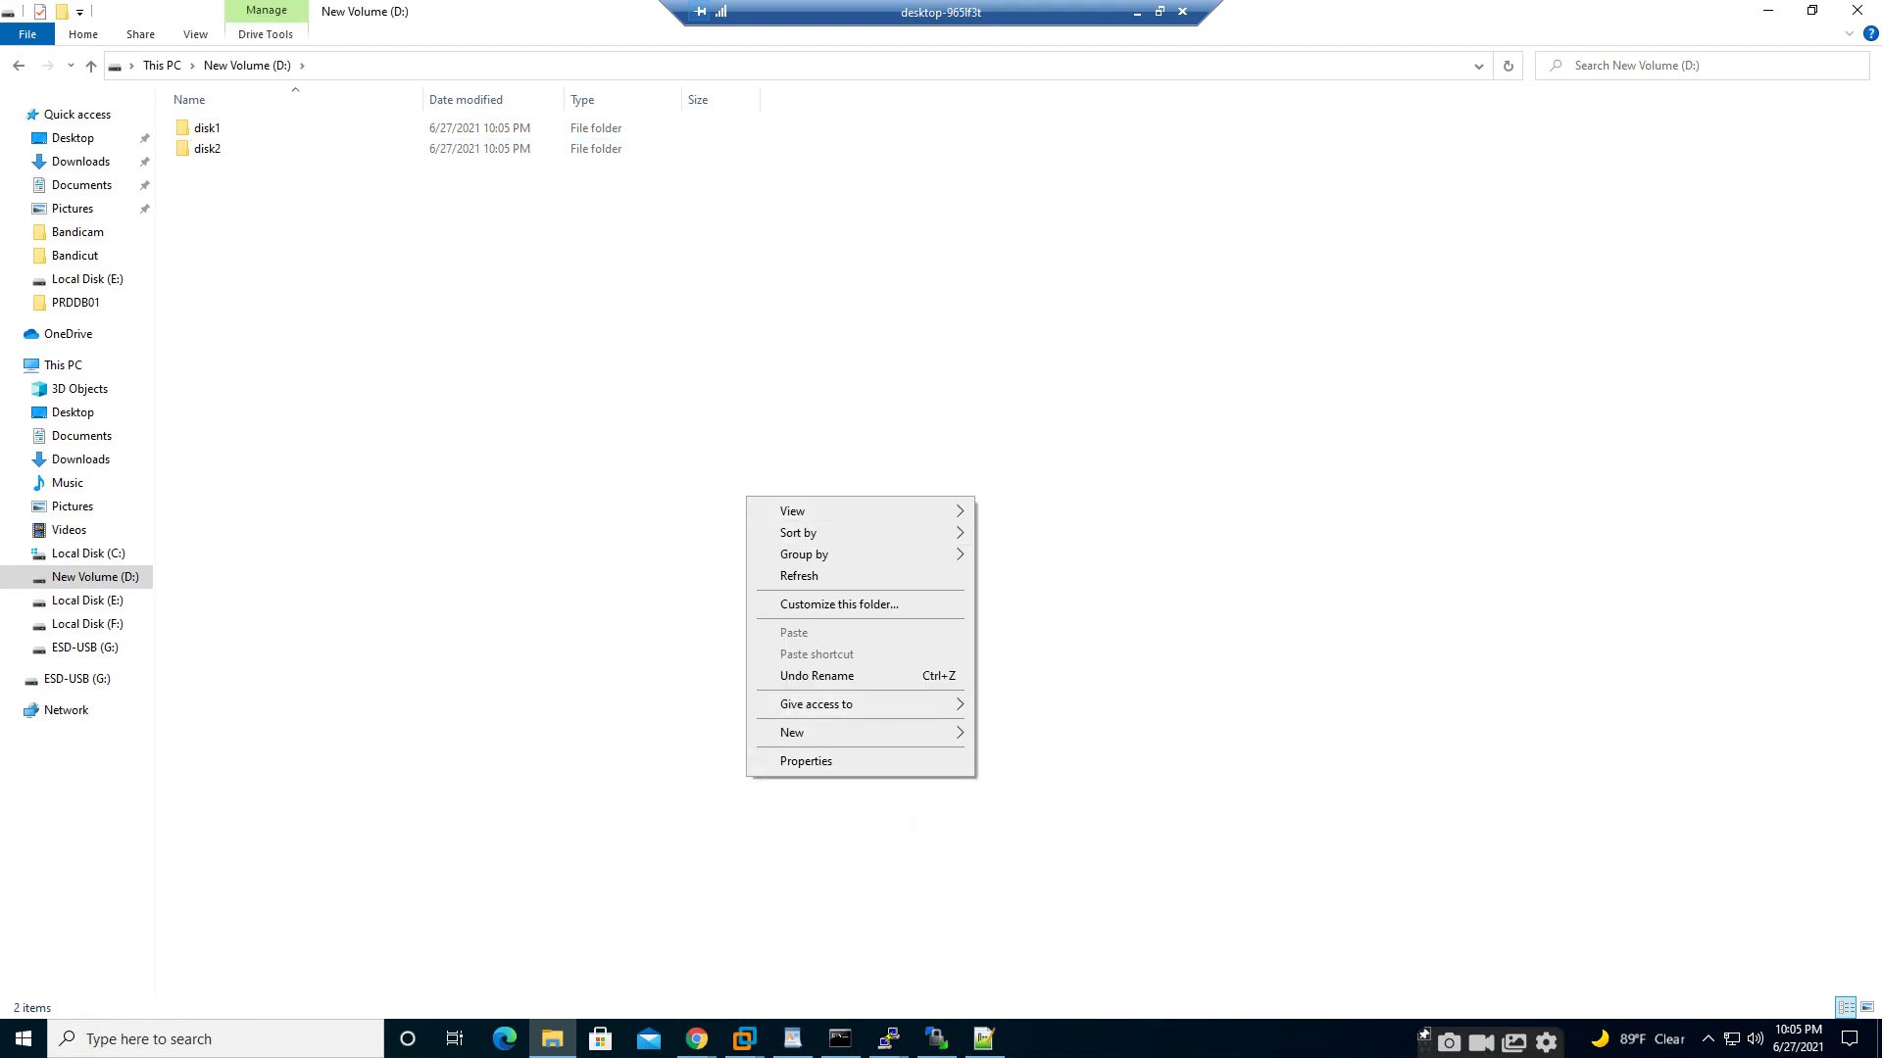
mouse_move(823, 732)
left_click(1019, 733)
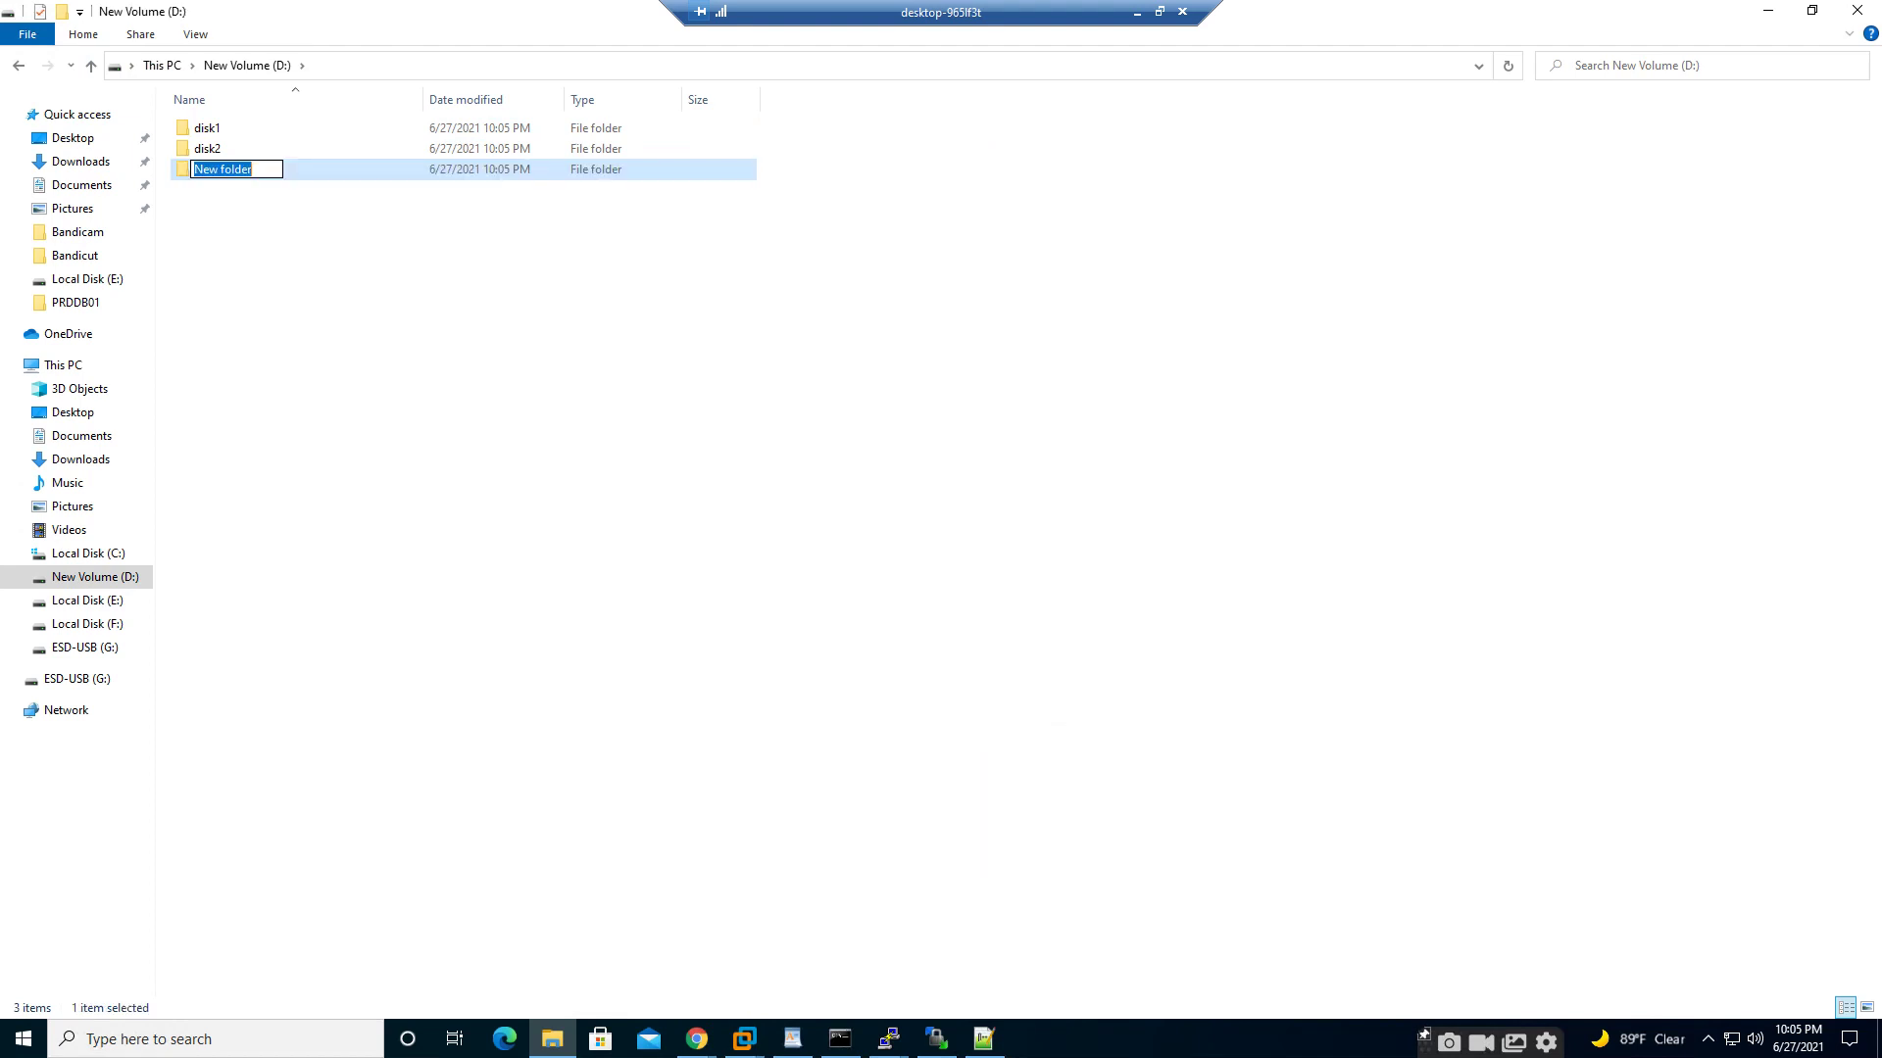
type("disk3")
key("Return")
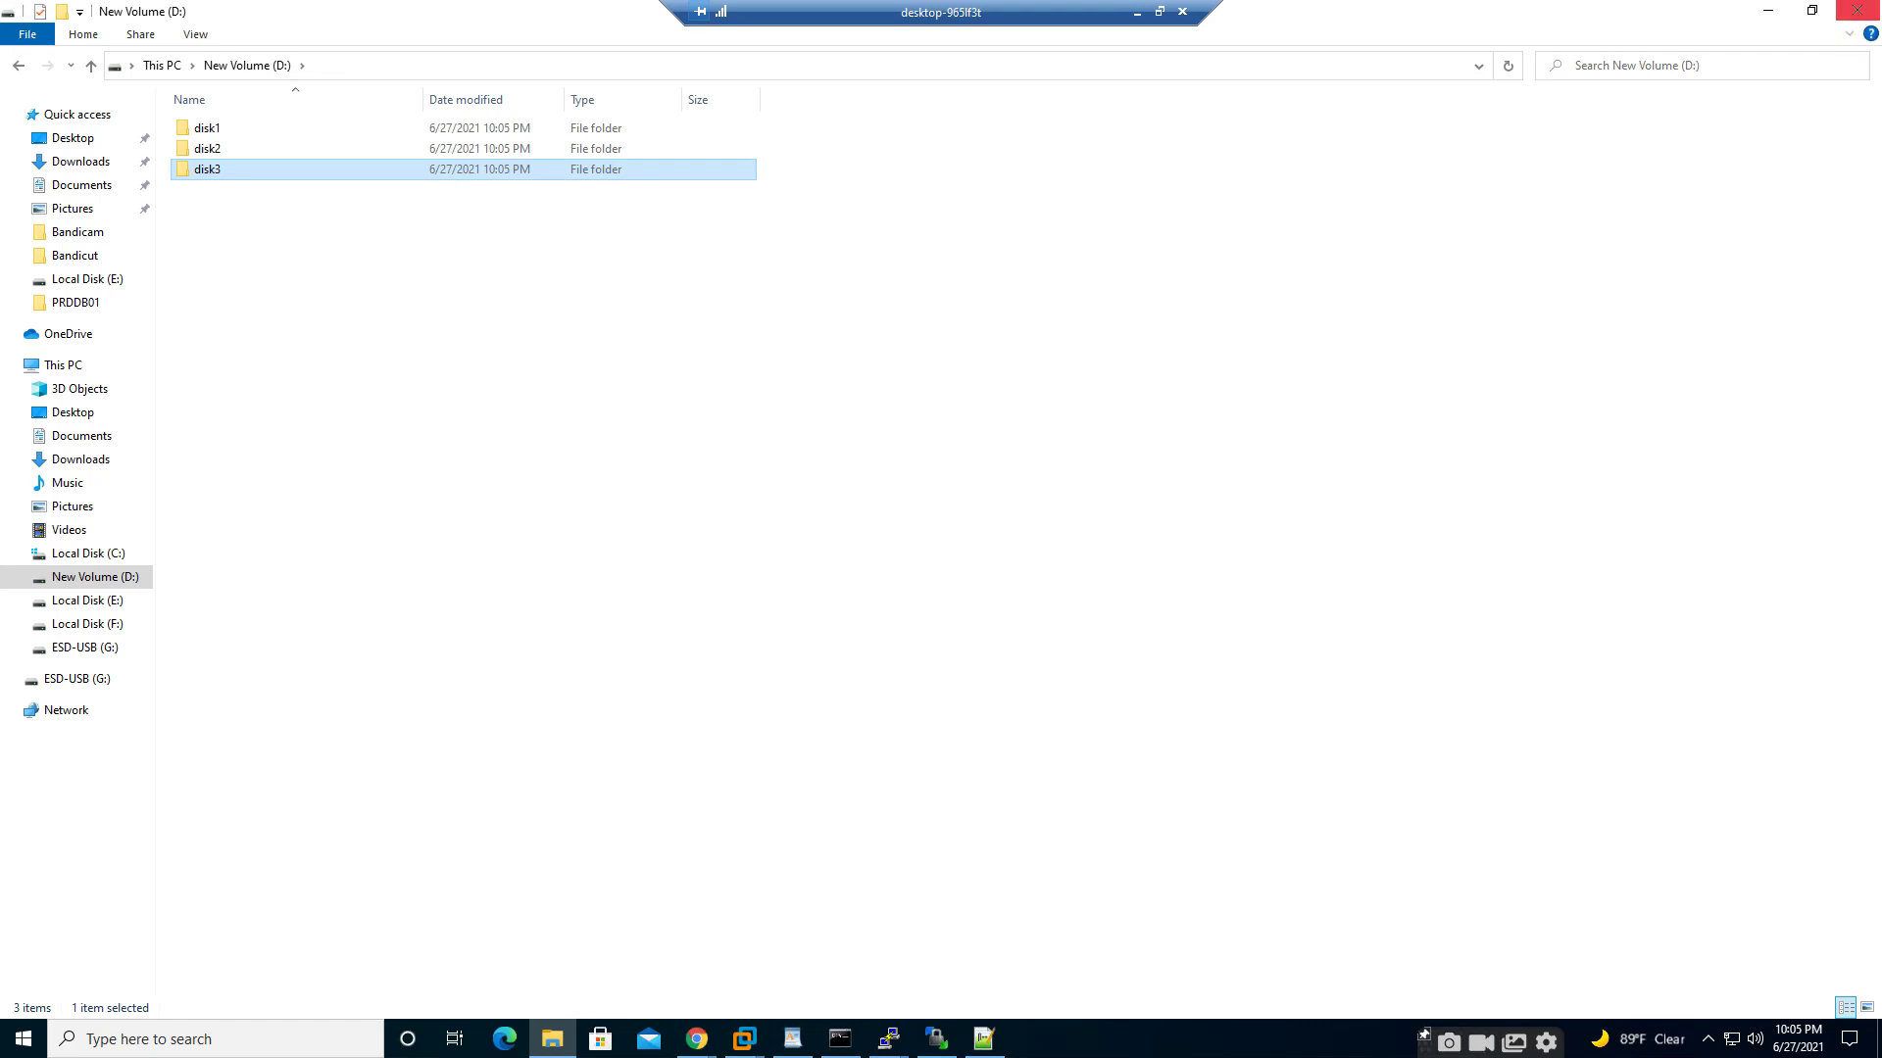
- Rename disk1 and disk2 to san_disk1 and san_disk2
right_click(196, 128)
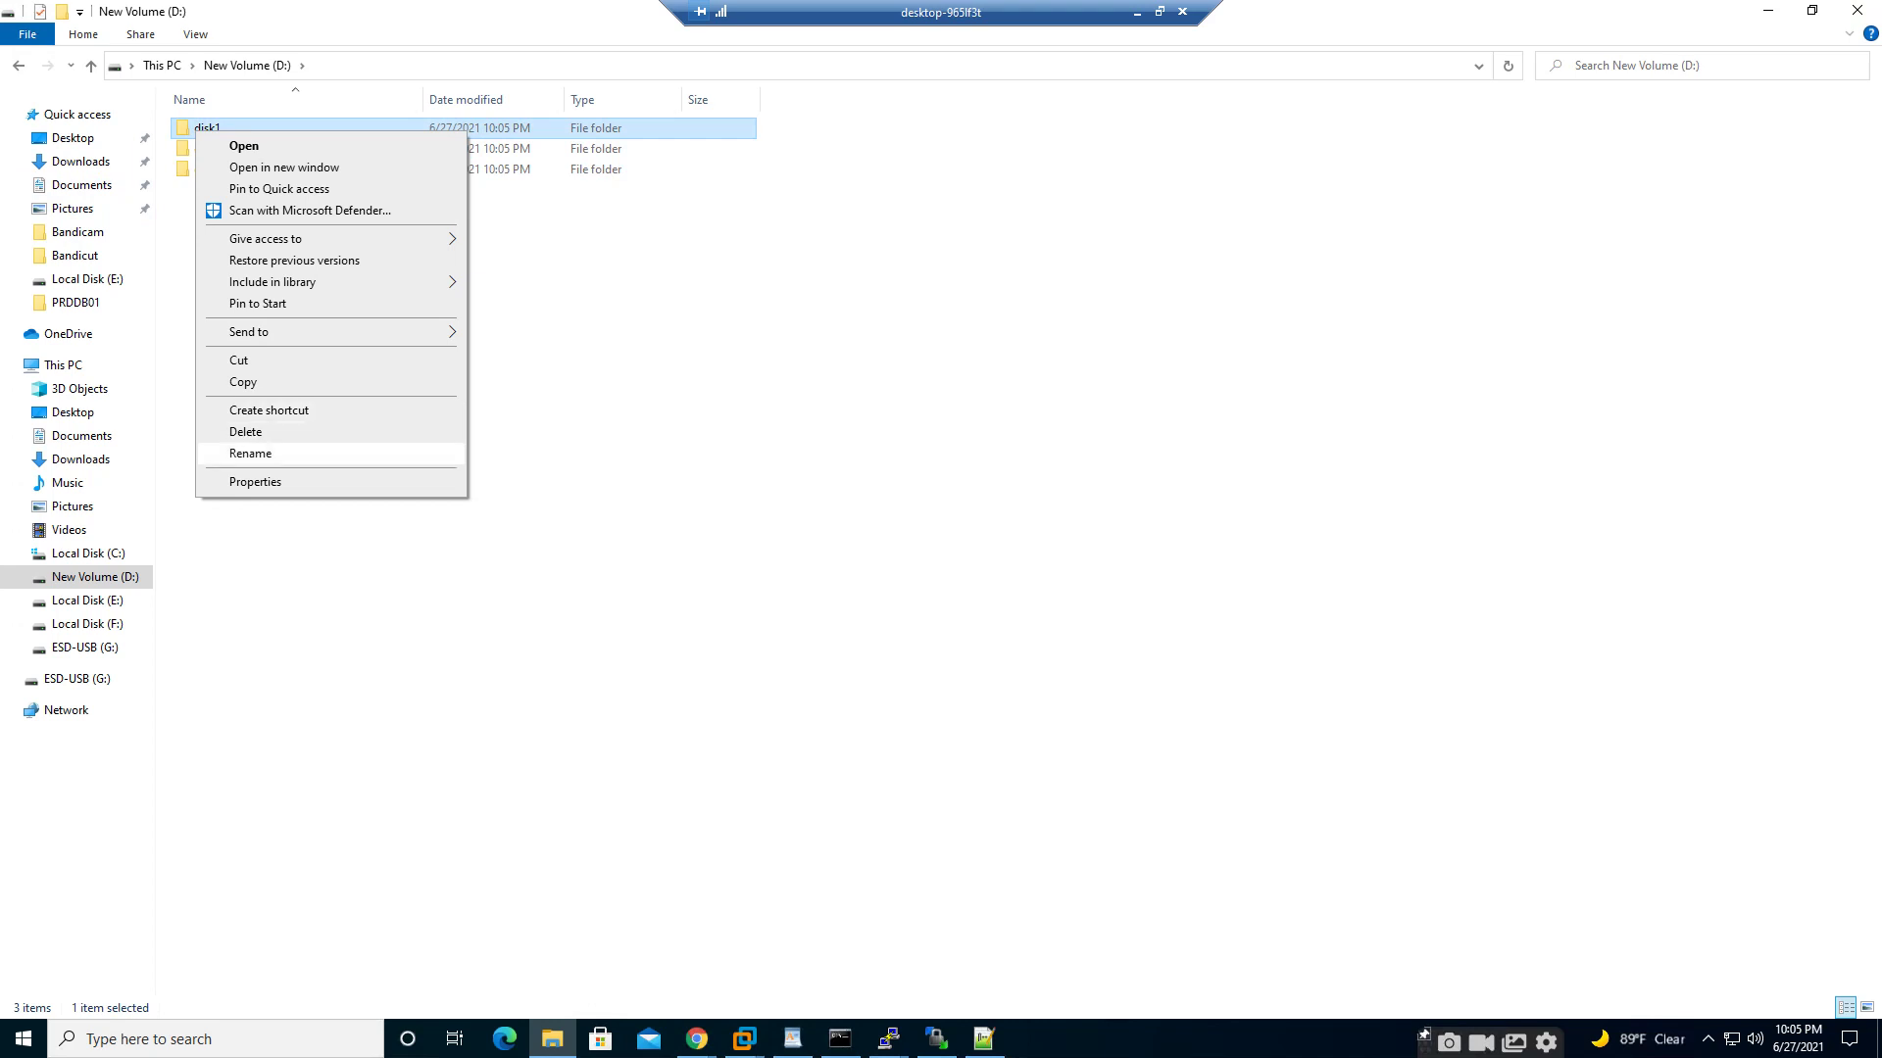
left_click(250, 453)
key("Home")
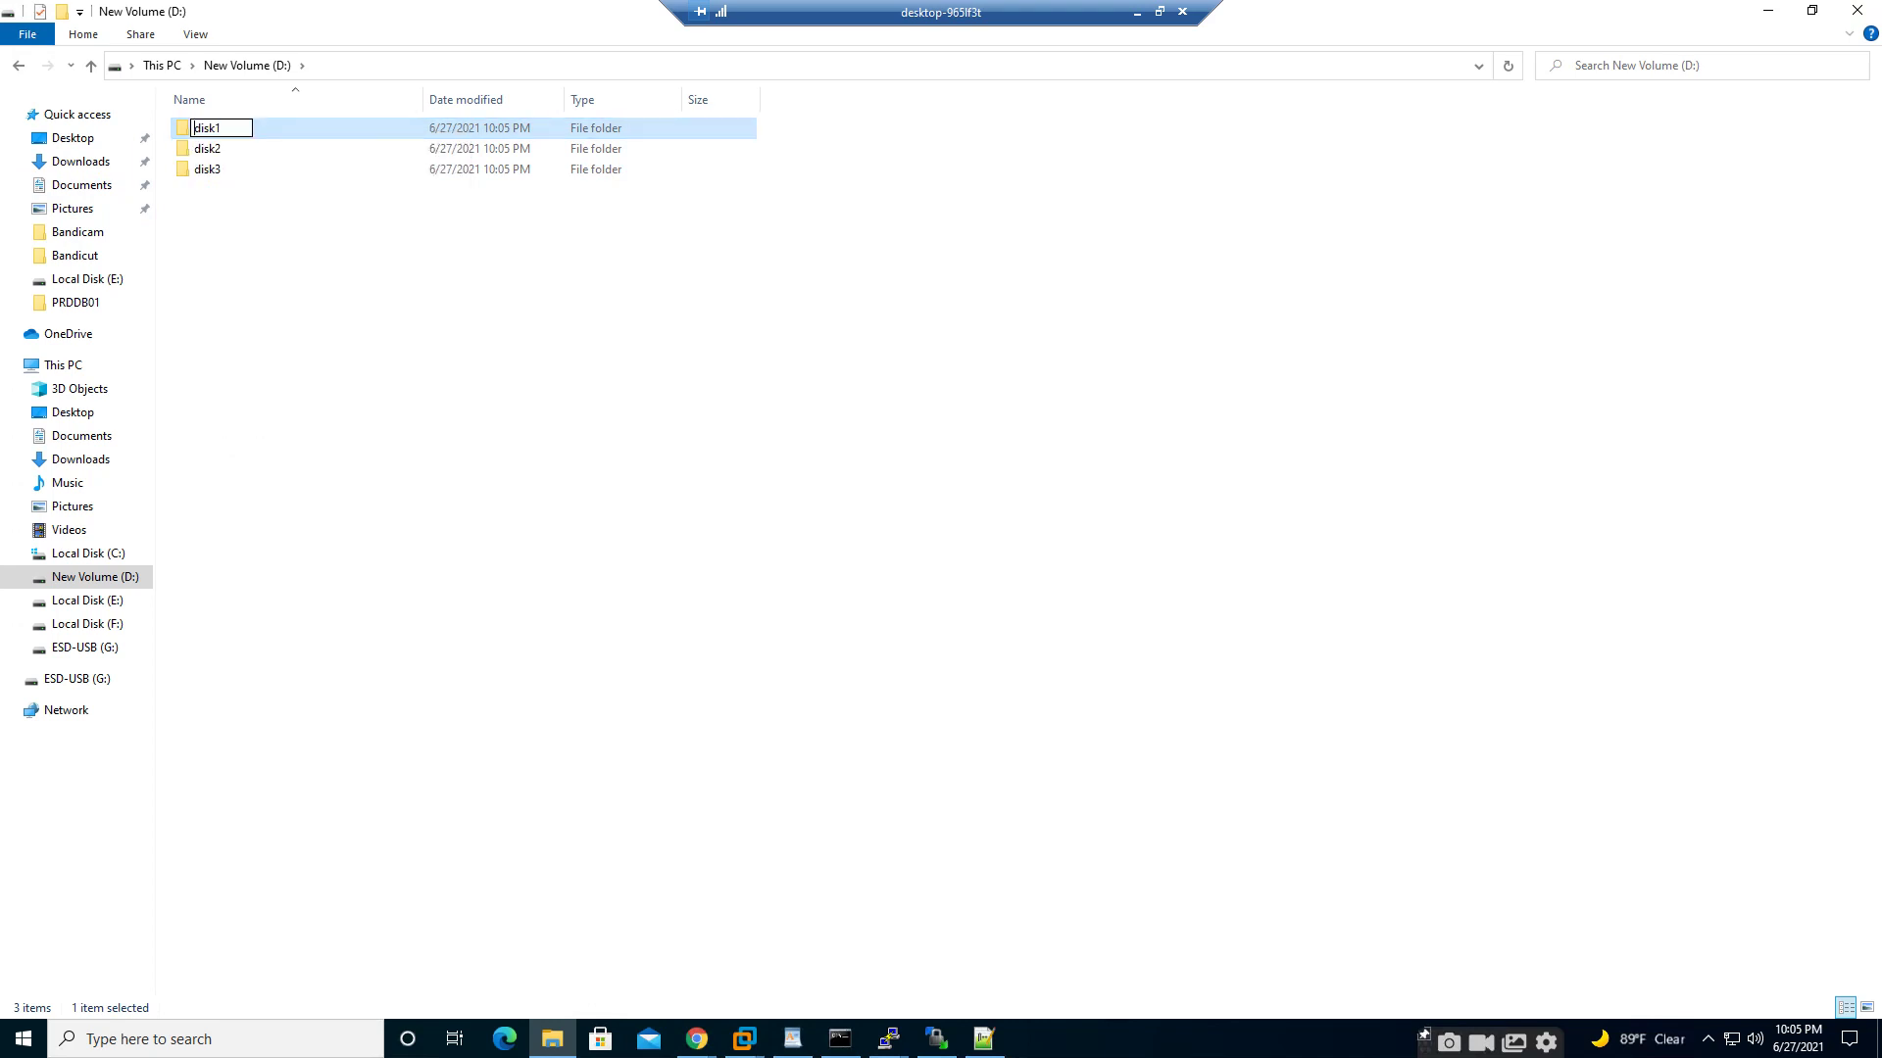
type("san_")
left_click(238, 149)
right_click(238, 149)
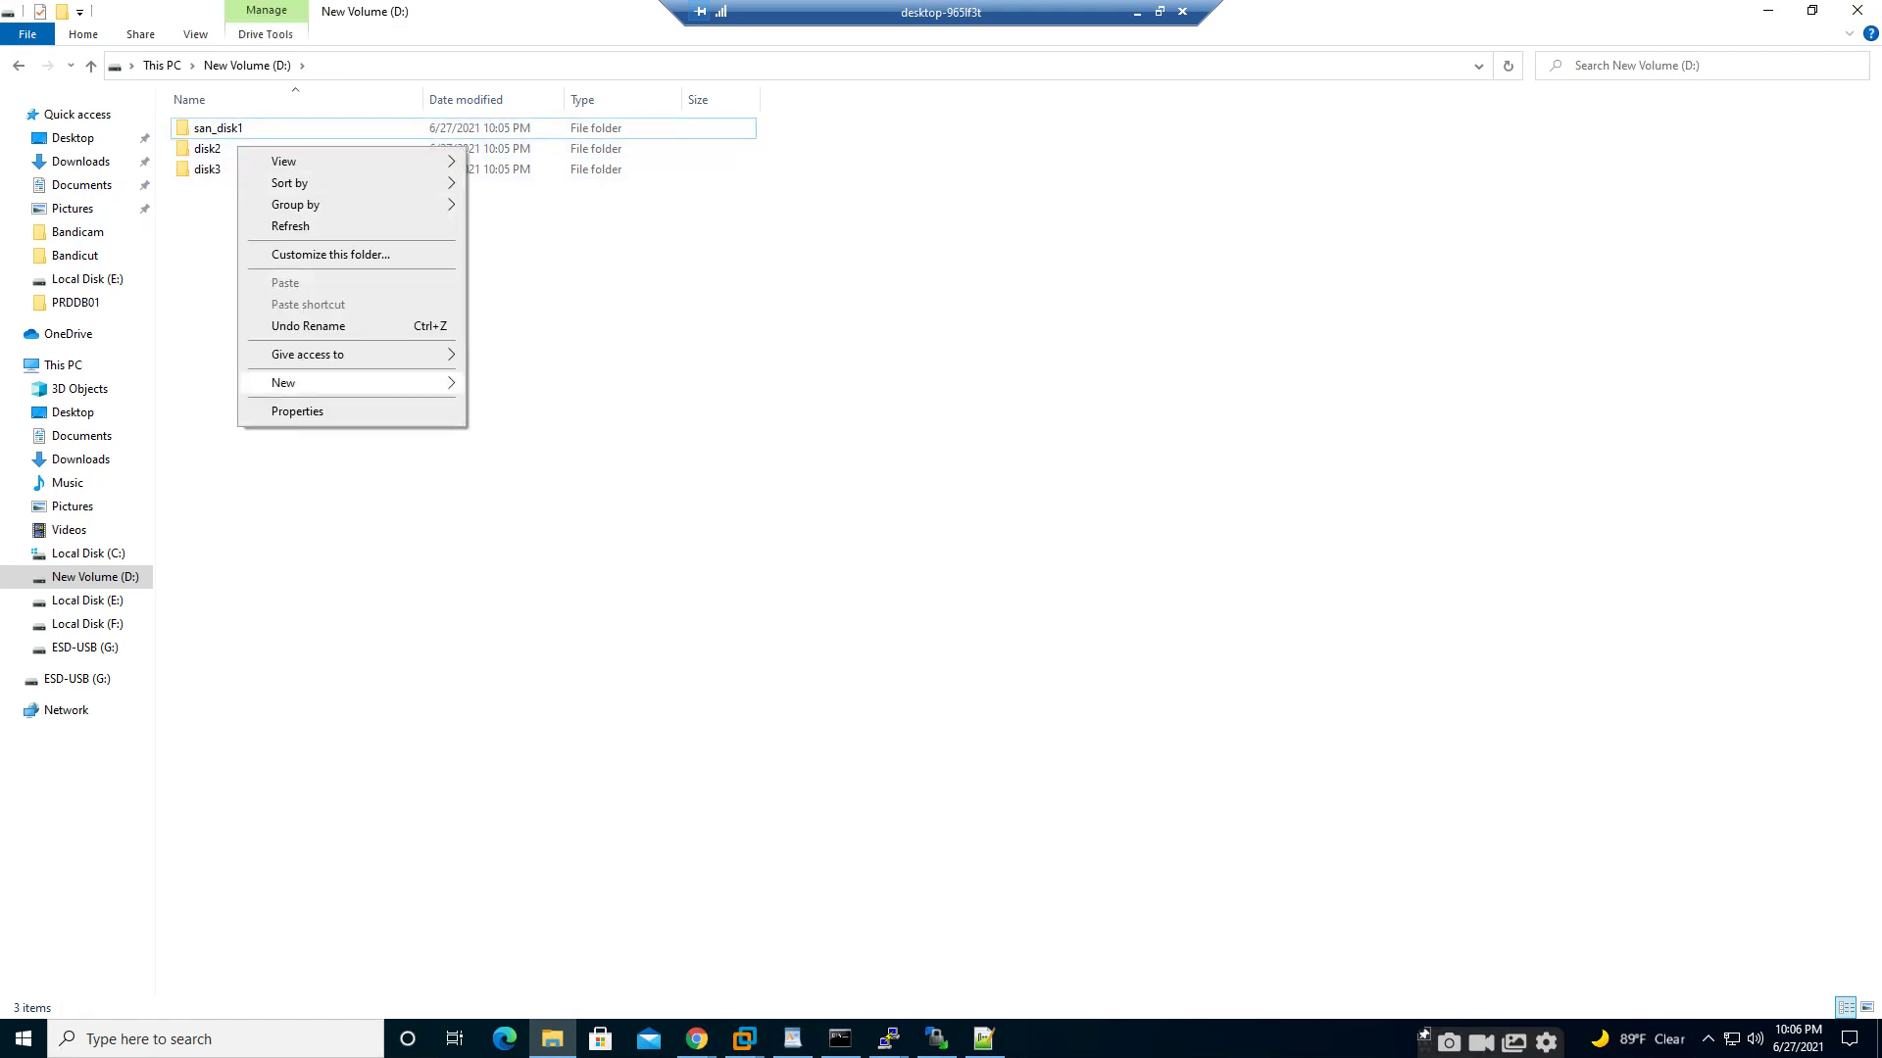
left_click(209, 149)
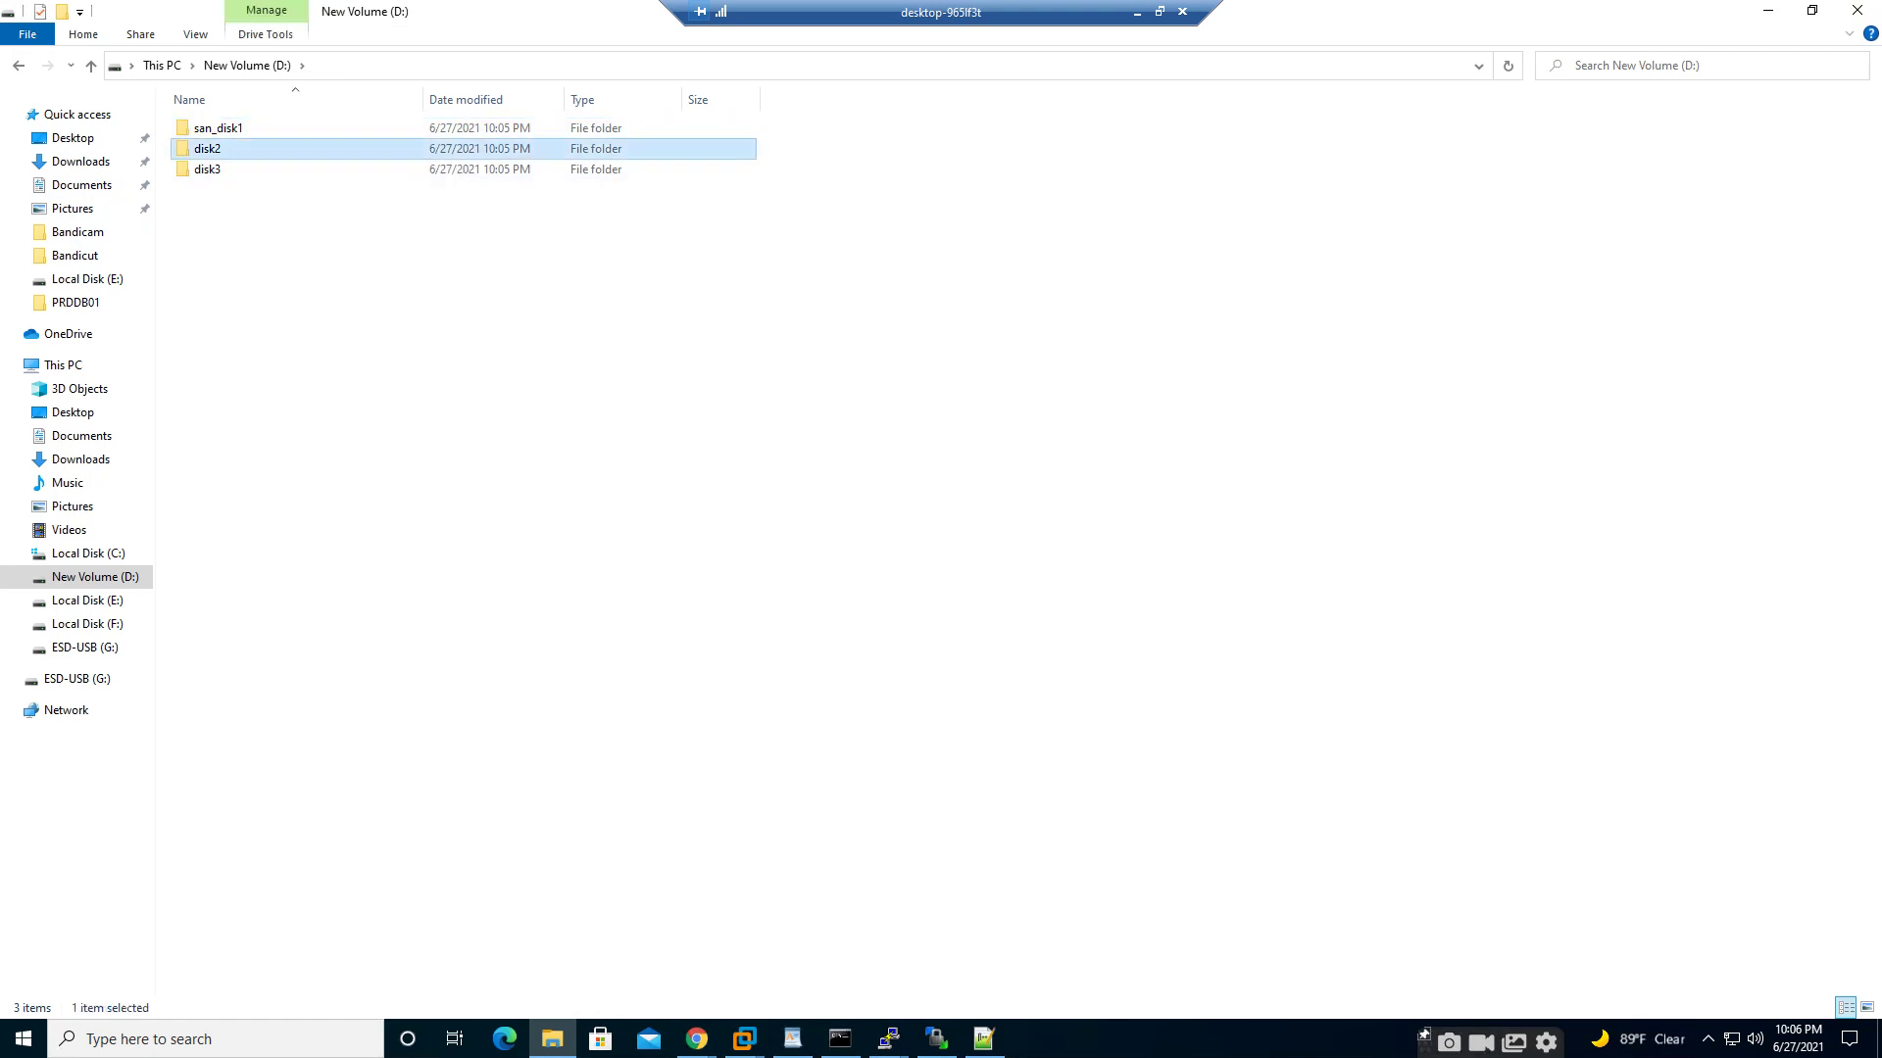
right_click(206, 145)
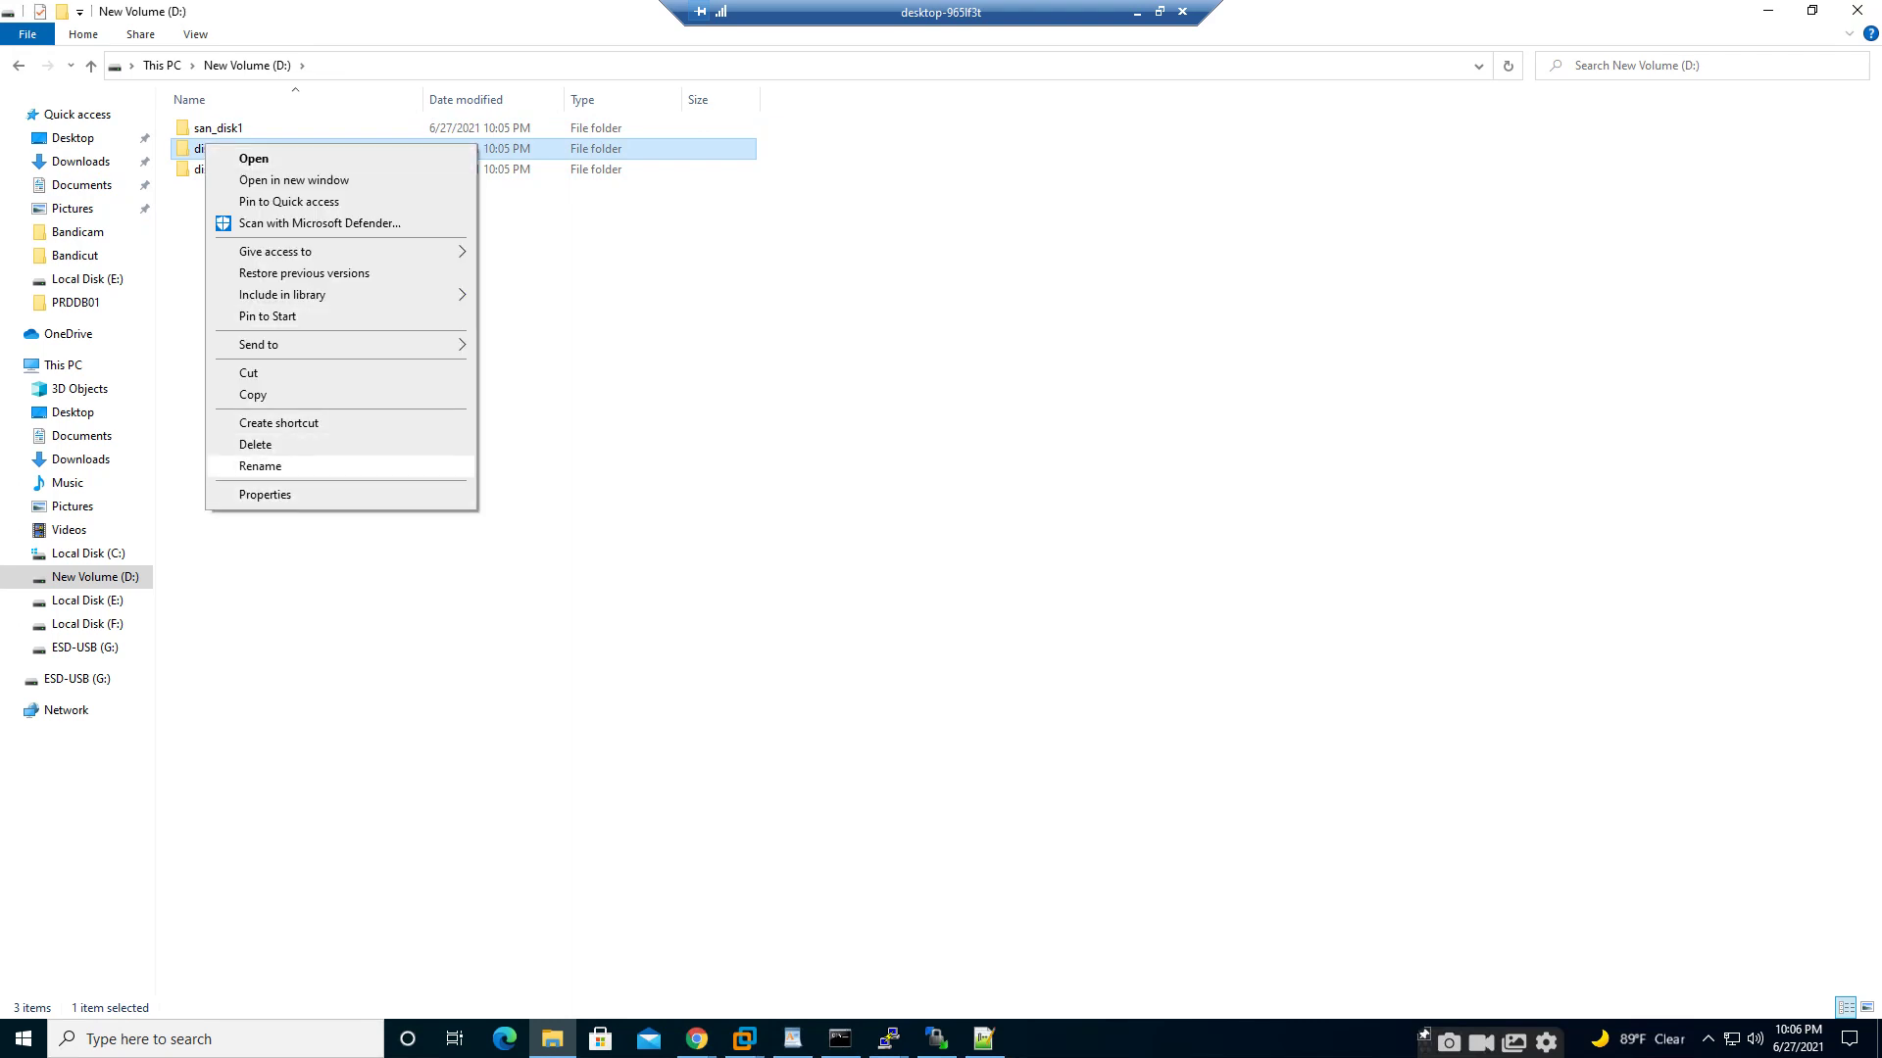
left_click(260, 465)
left_click(194, 148)
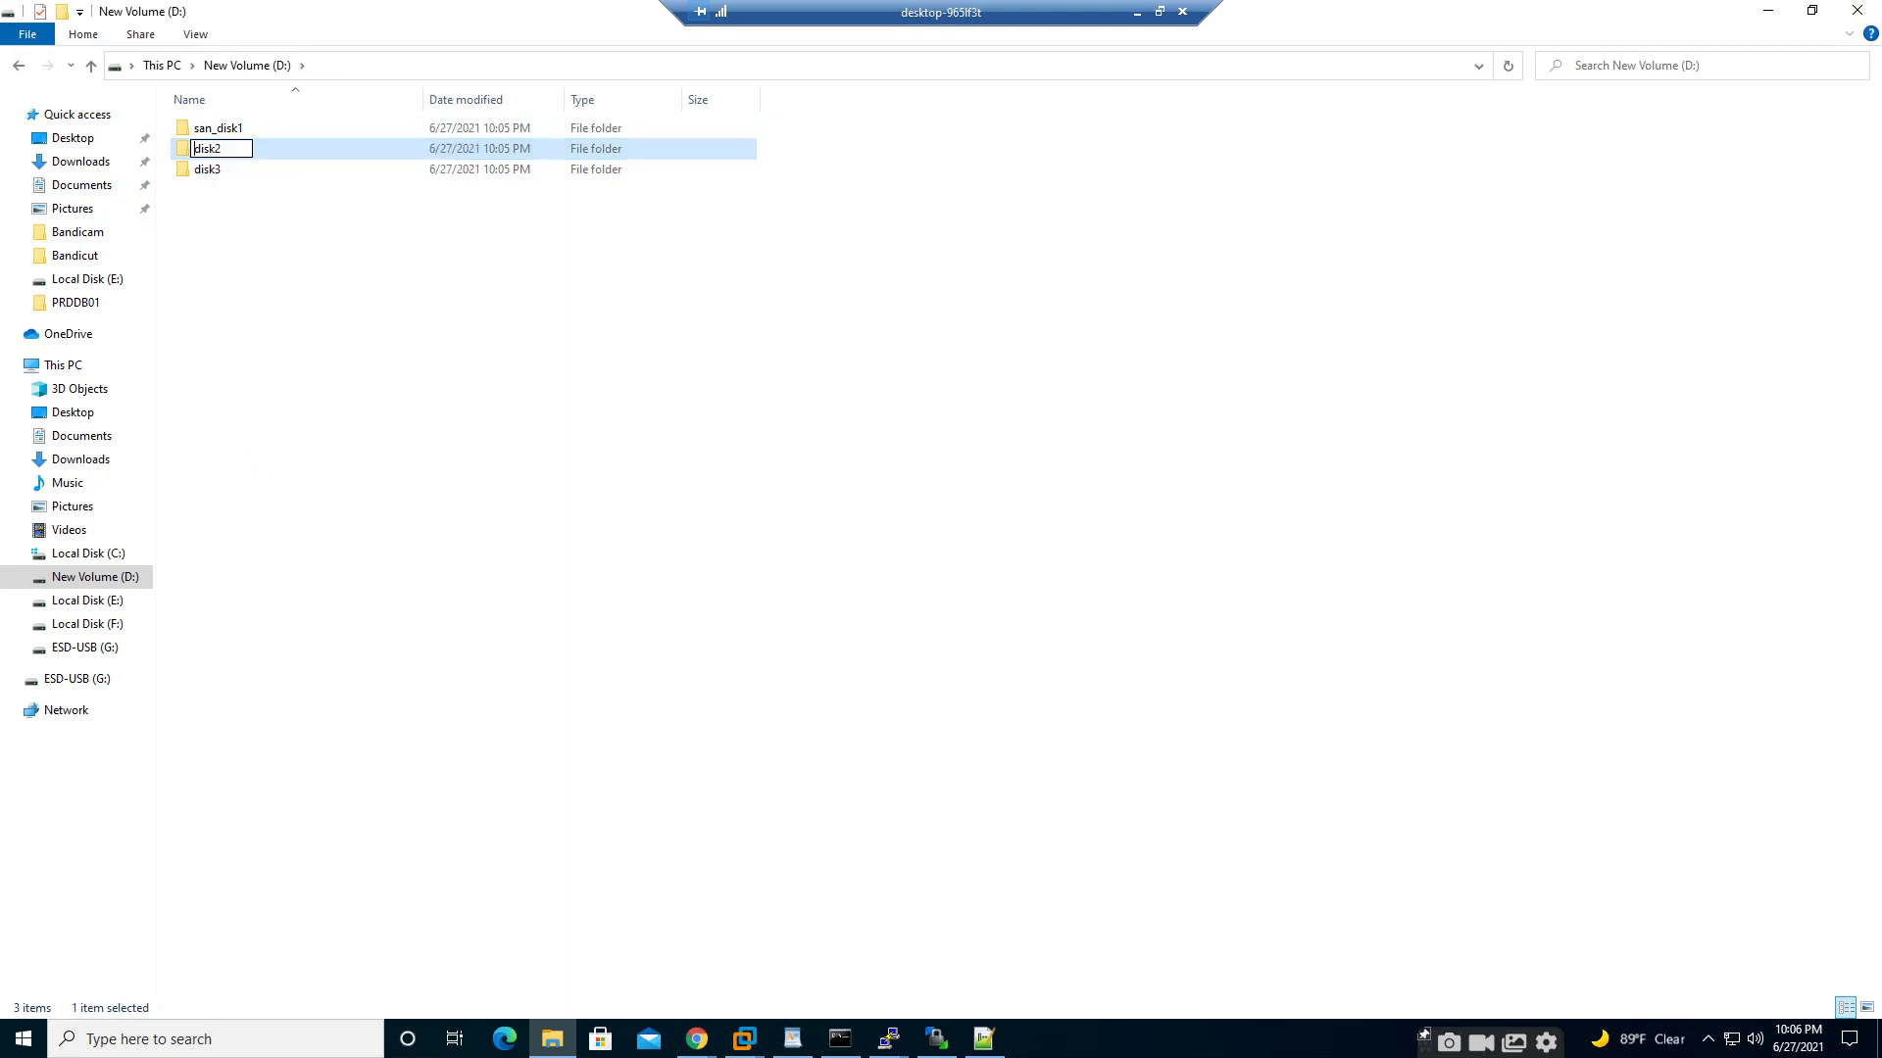
type("san_")
key("Return")
right_click(227, 179)
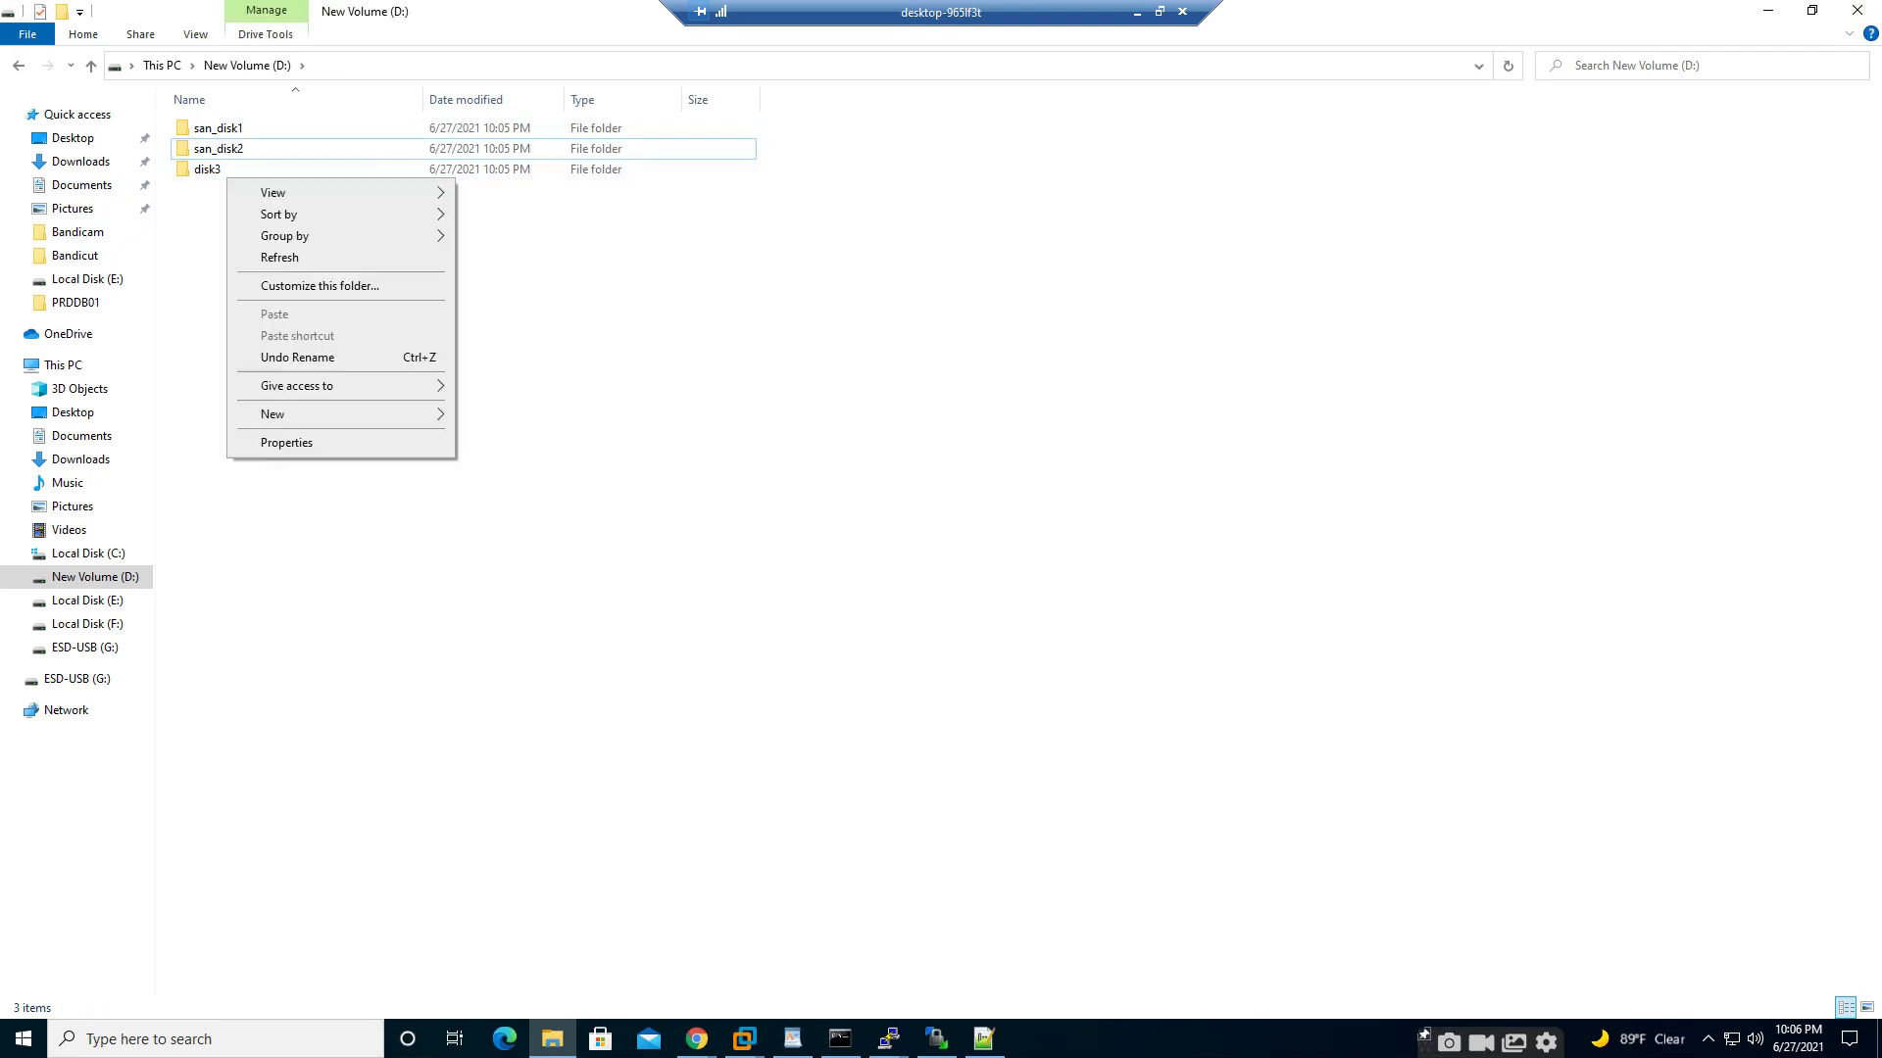
- Rename disk3 to san_disk3 and return to the SAN VM's Openfiler installer
left_click(529, 373)
right_click(203, 170)
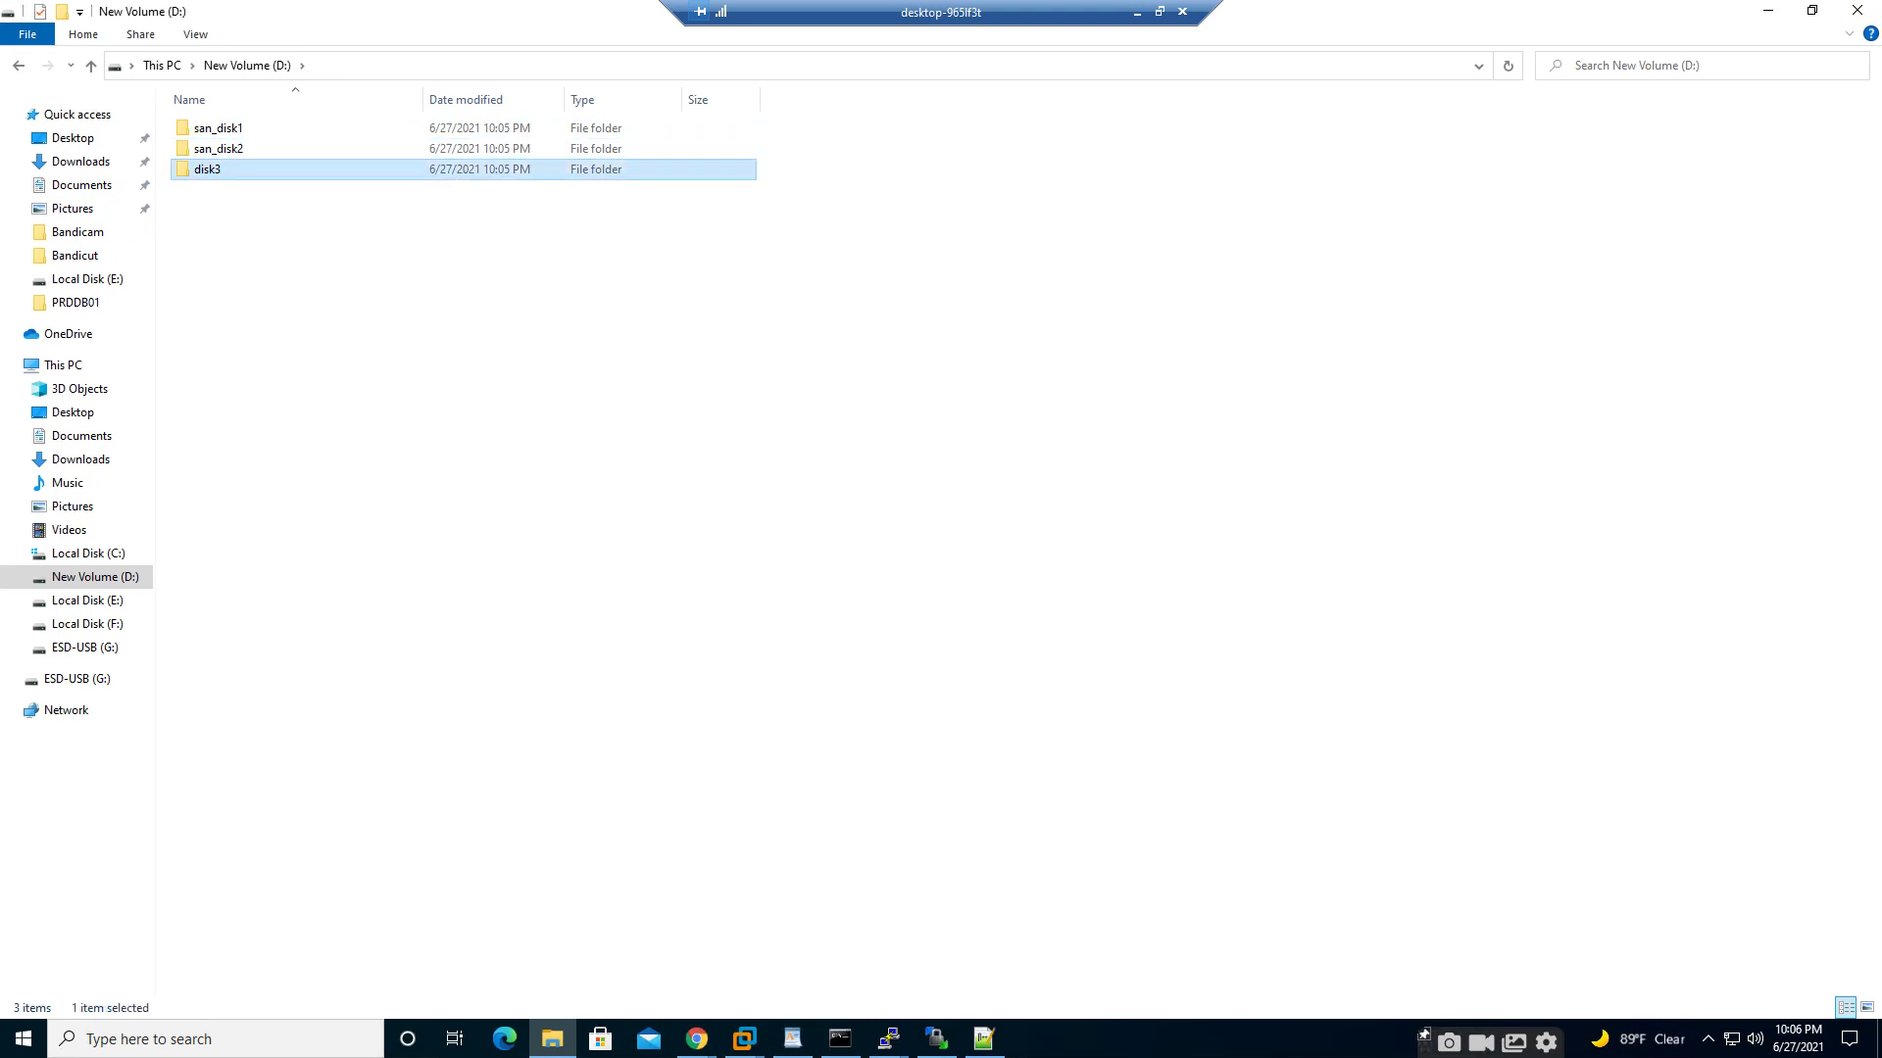
left_click(258, 493)
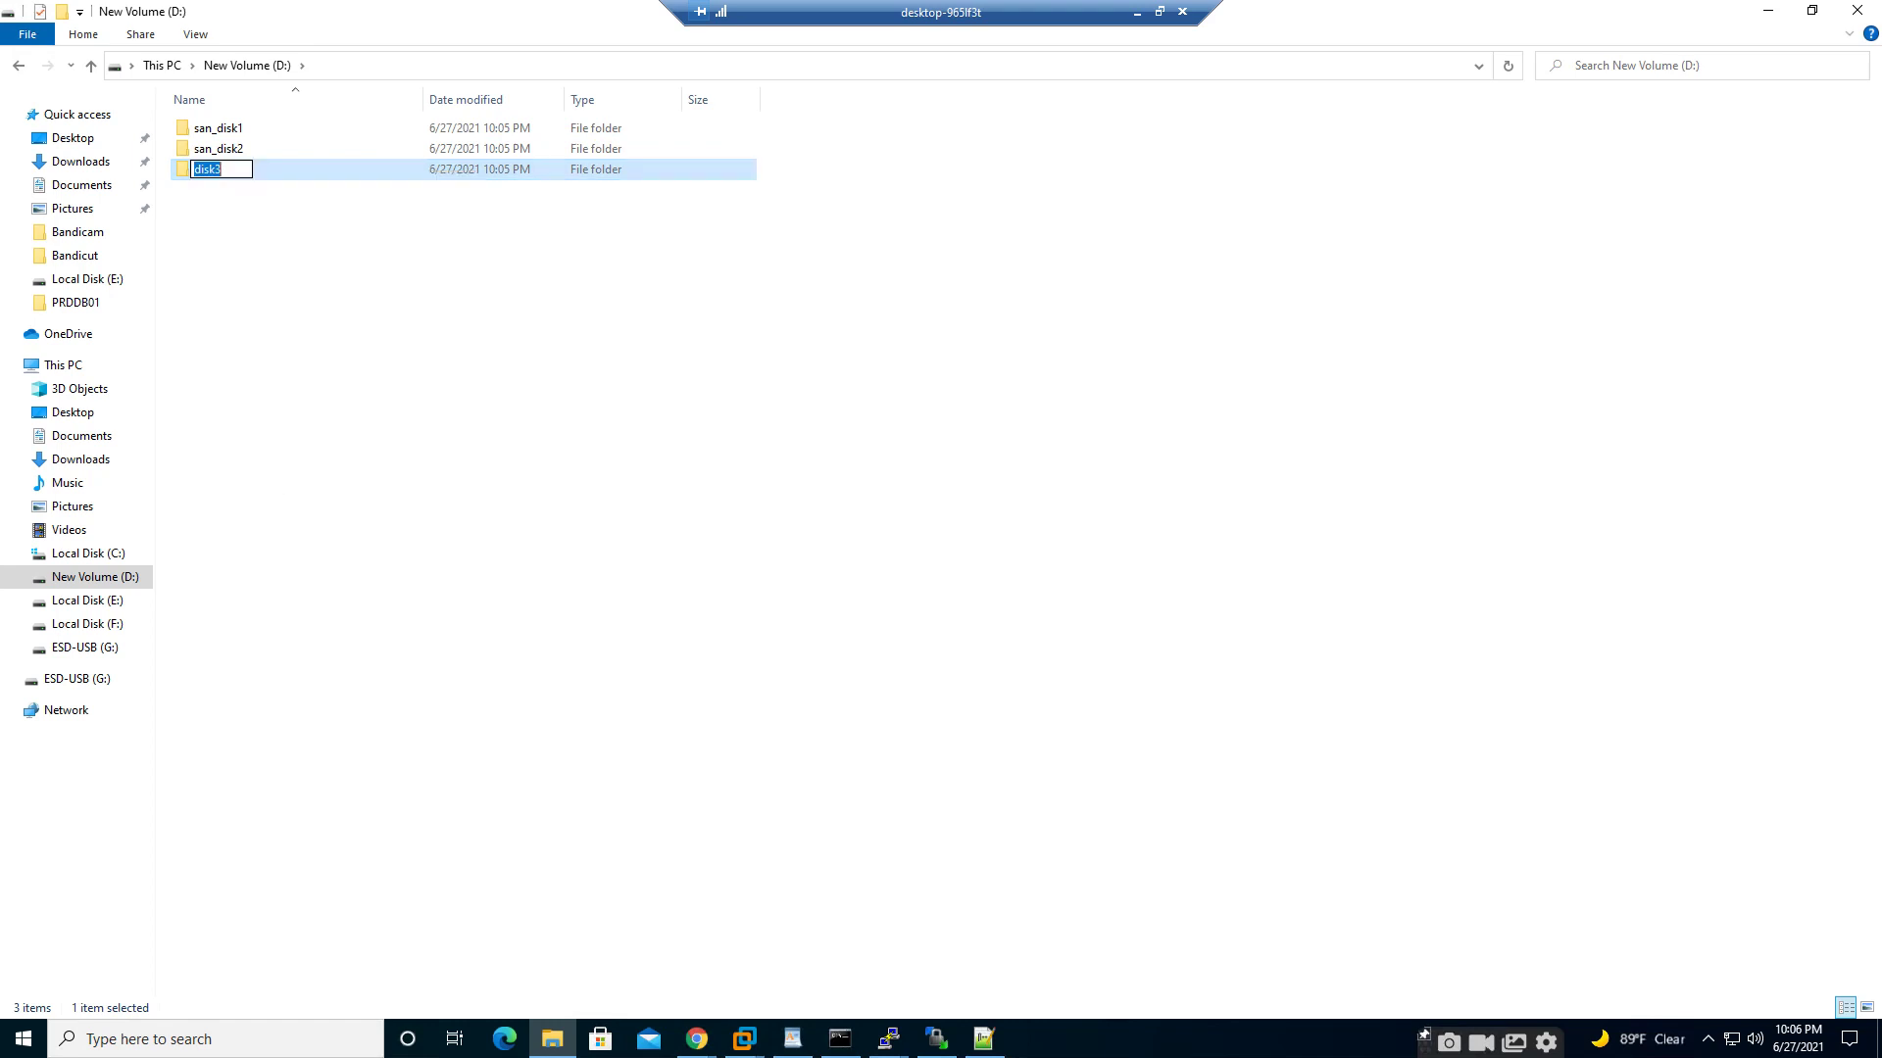
key("Home")
type("san_")
left_click(530, 373)
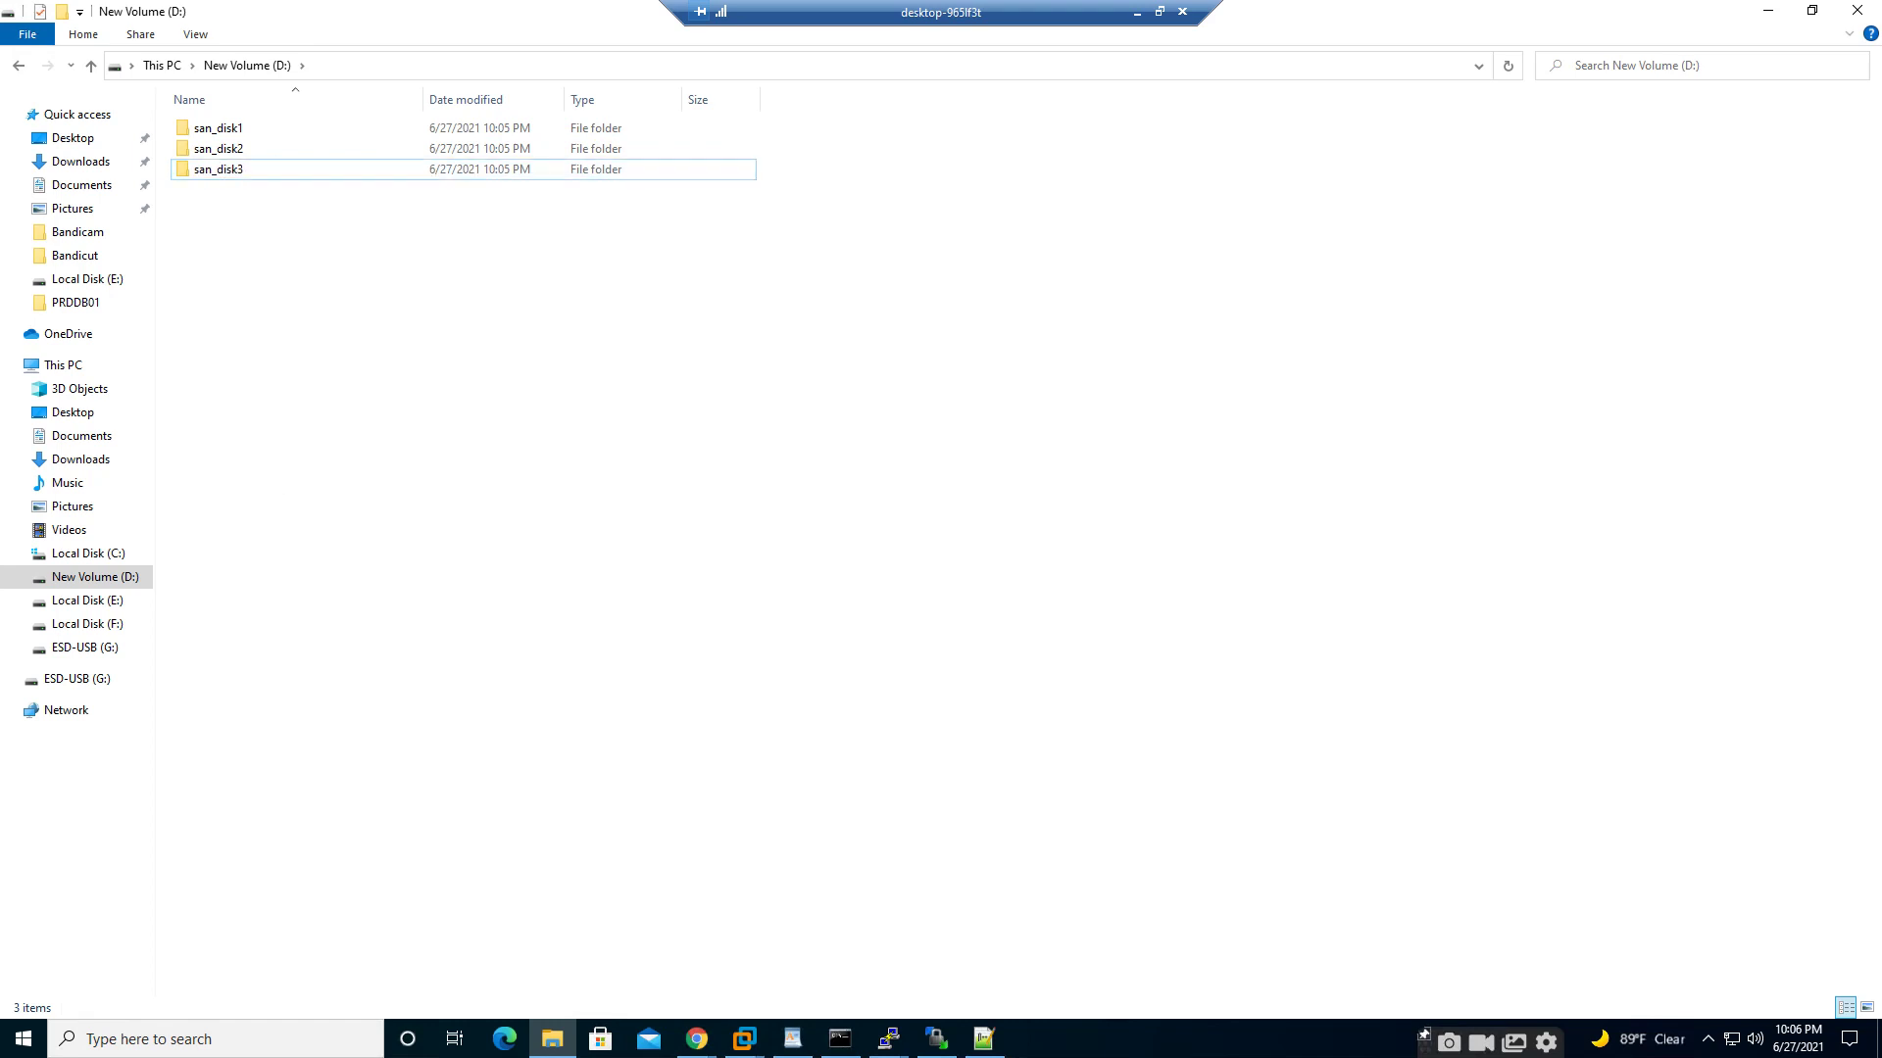
left_click(744, 1039)
left_click(1142, 929)
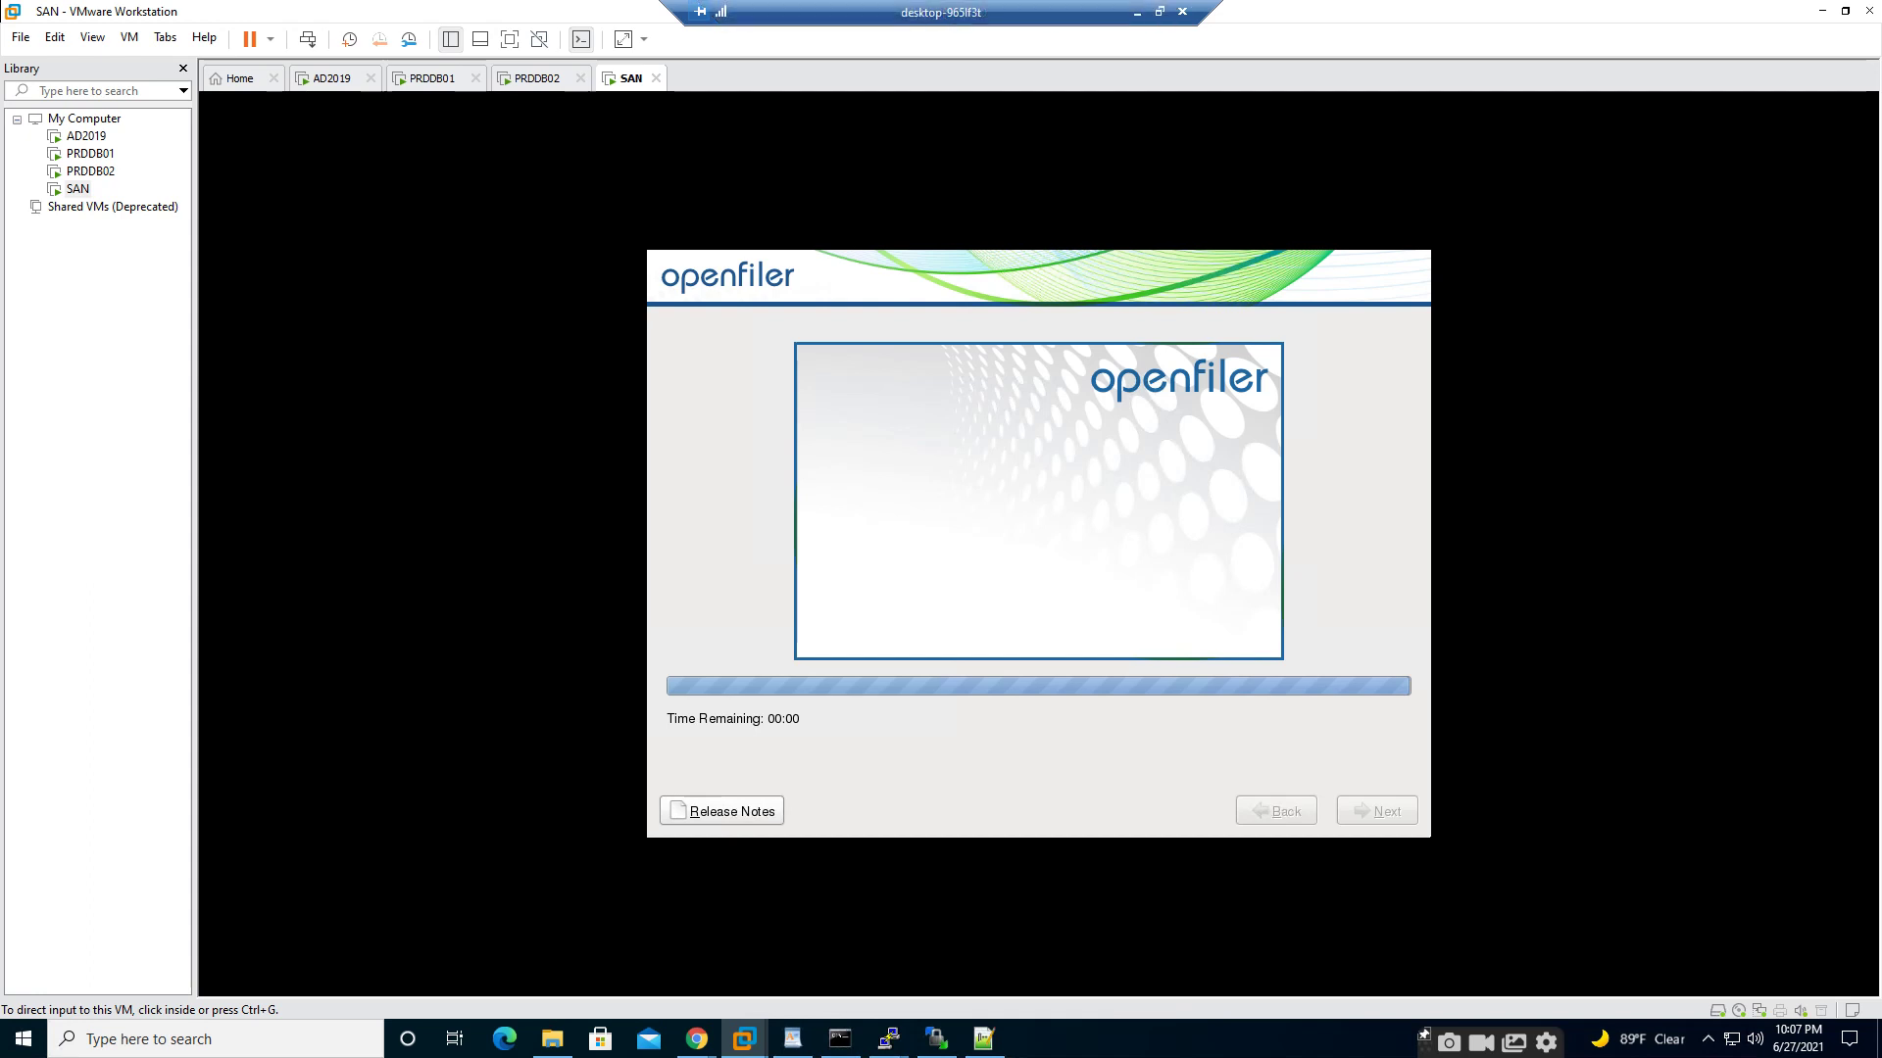
- Capture keyboard input into the SAN VM as the Openfiler installation finishes
key("ctrl+g")
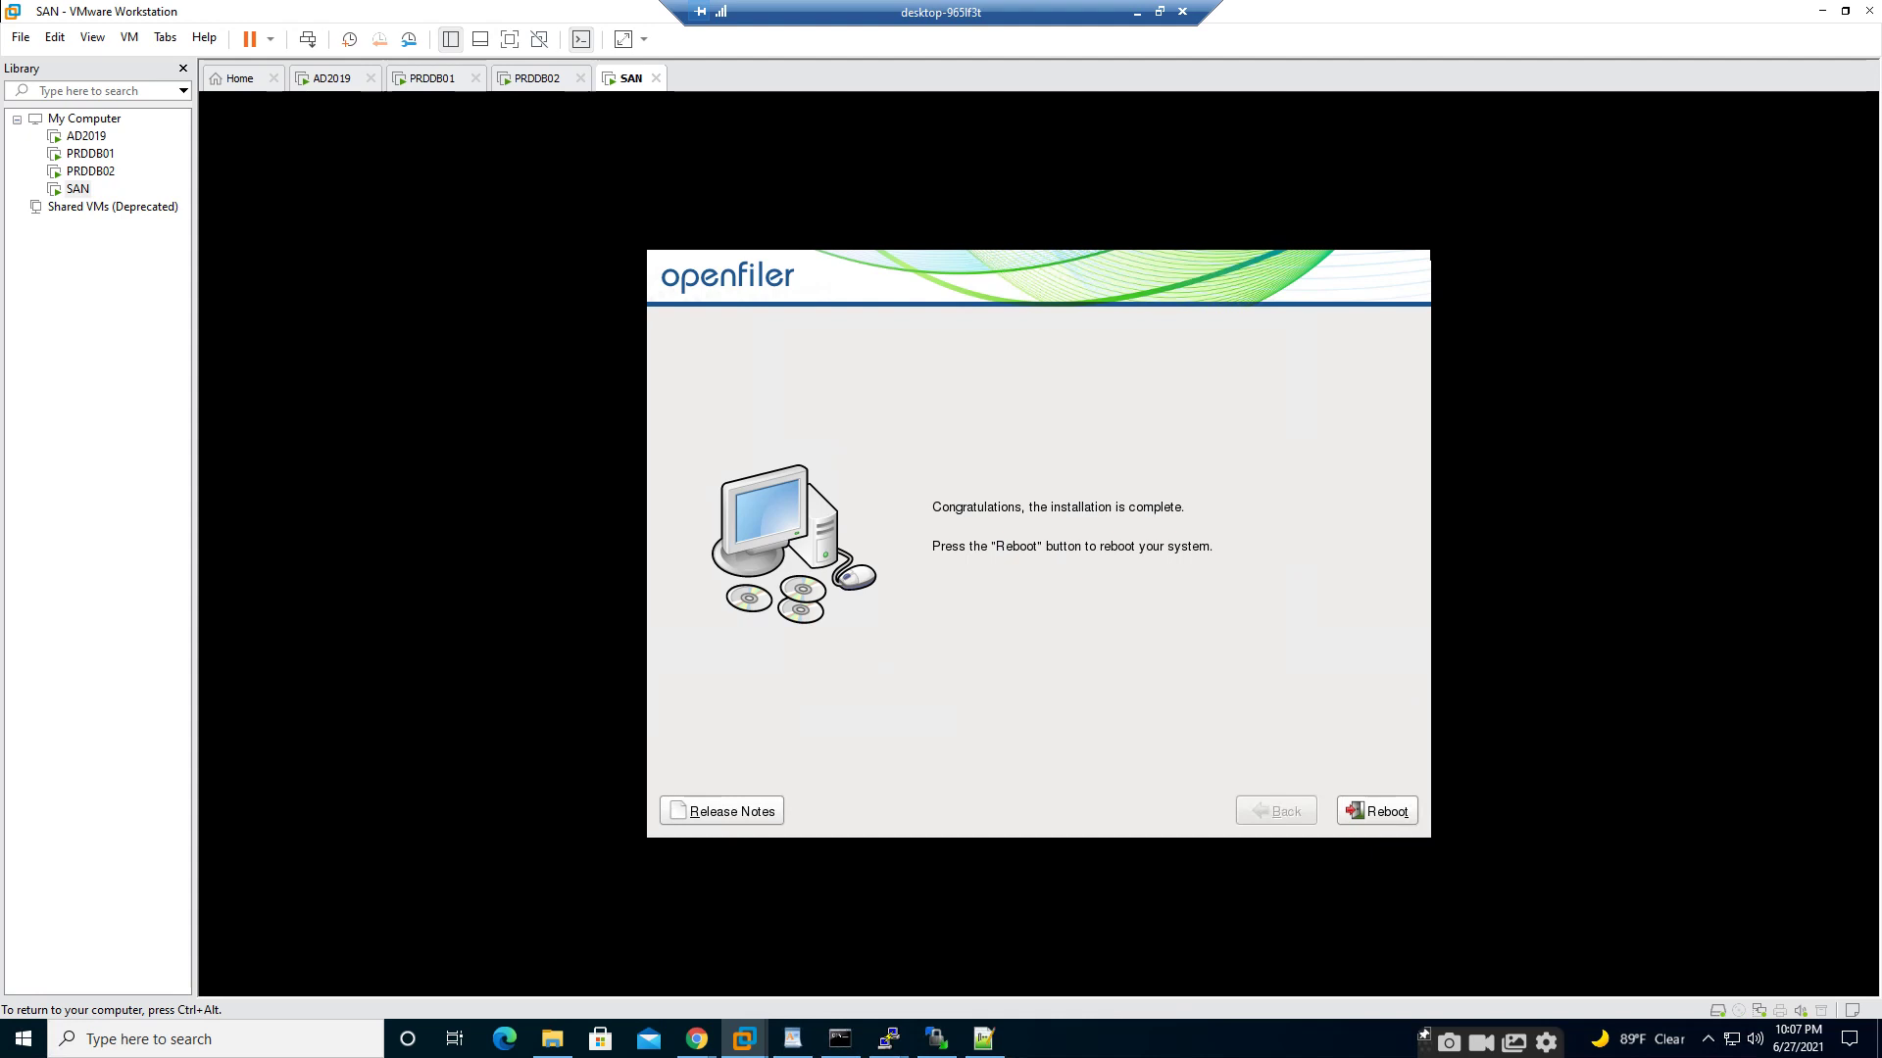
- Recapture VM input and choose Reboot to restart the newly installed Openfiler VM
key("ctrl+alt")
key("ctrl+g")
key("Tab")
key("Return")
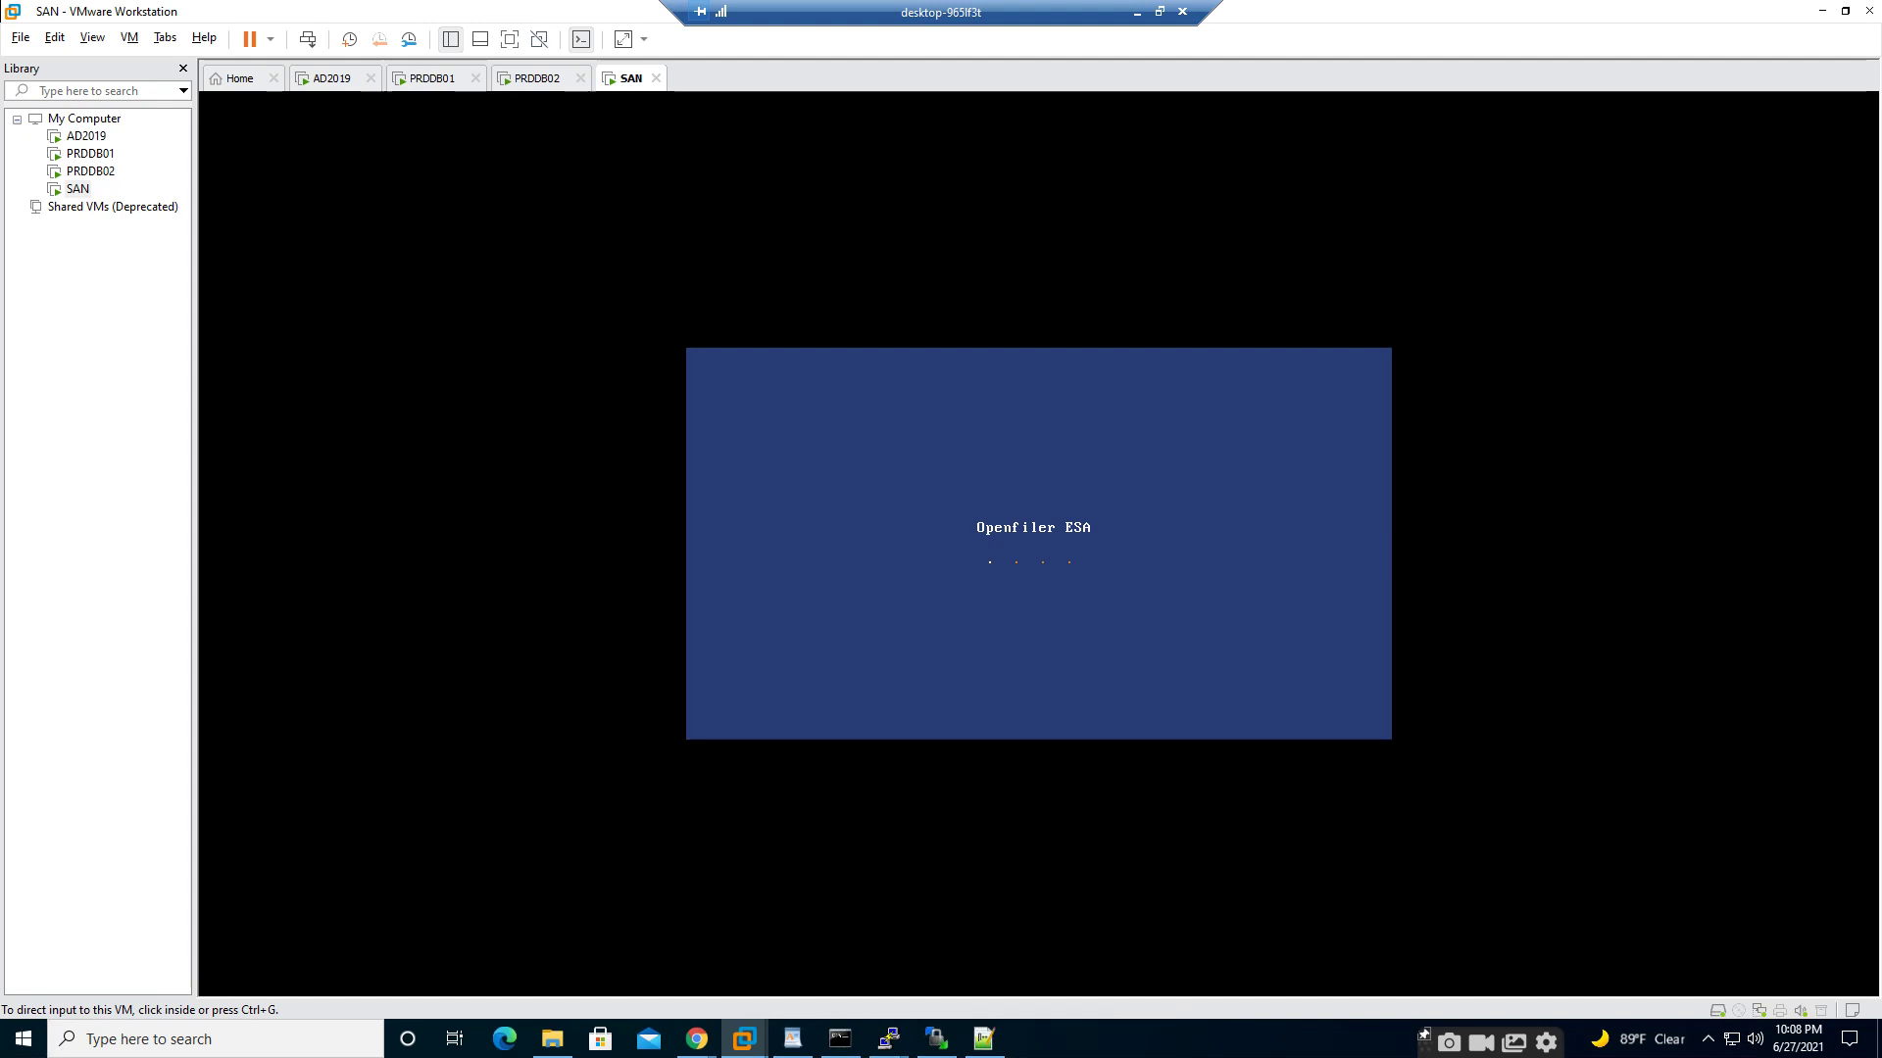
- Unlock the AD2019 VM with Ctrl+Alt+Del and sign in with the administrator password
left_click(332, 78)
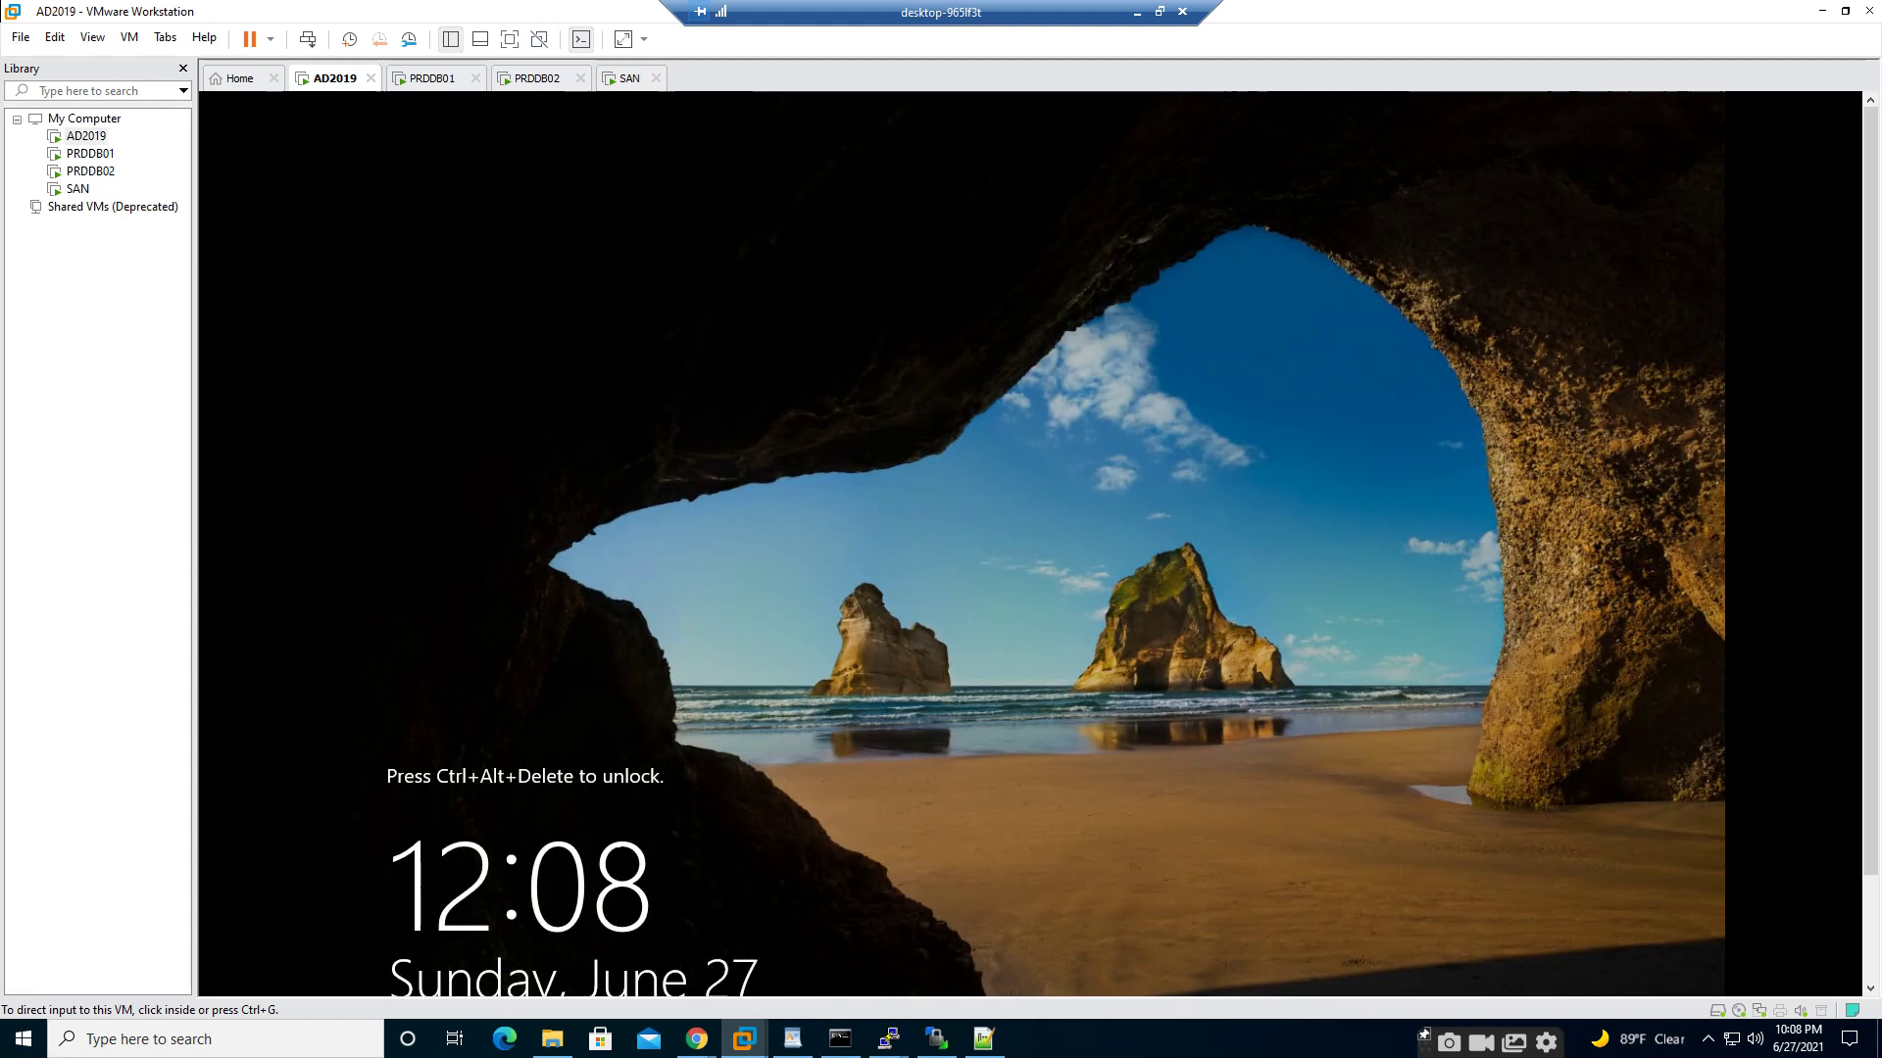
left_click(128, 37)
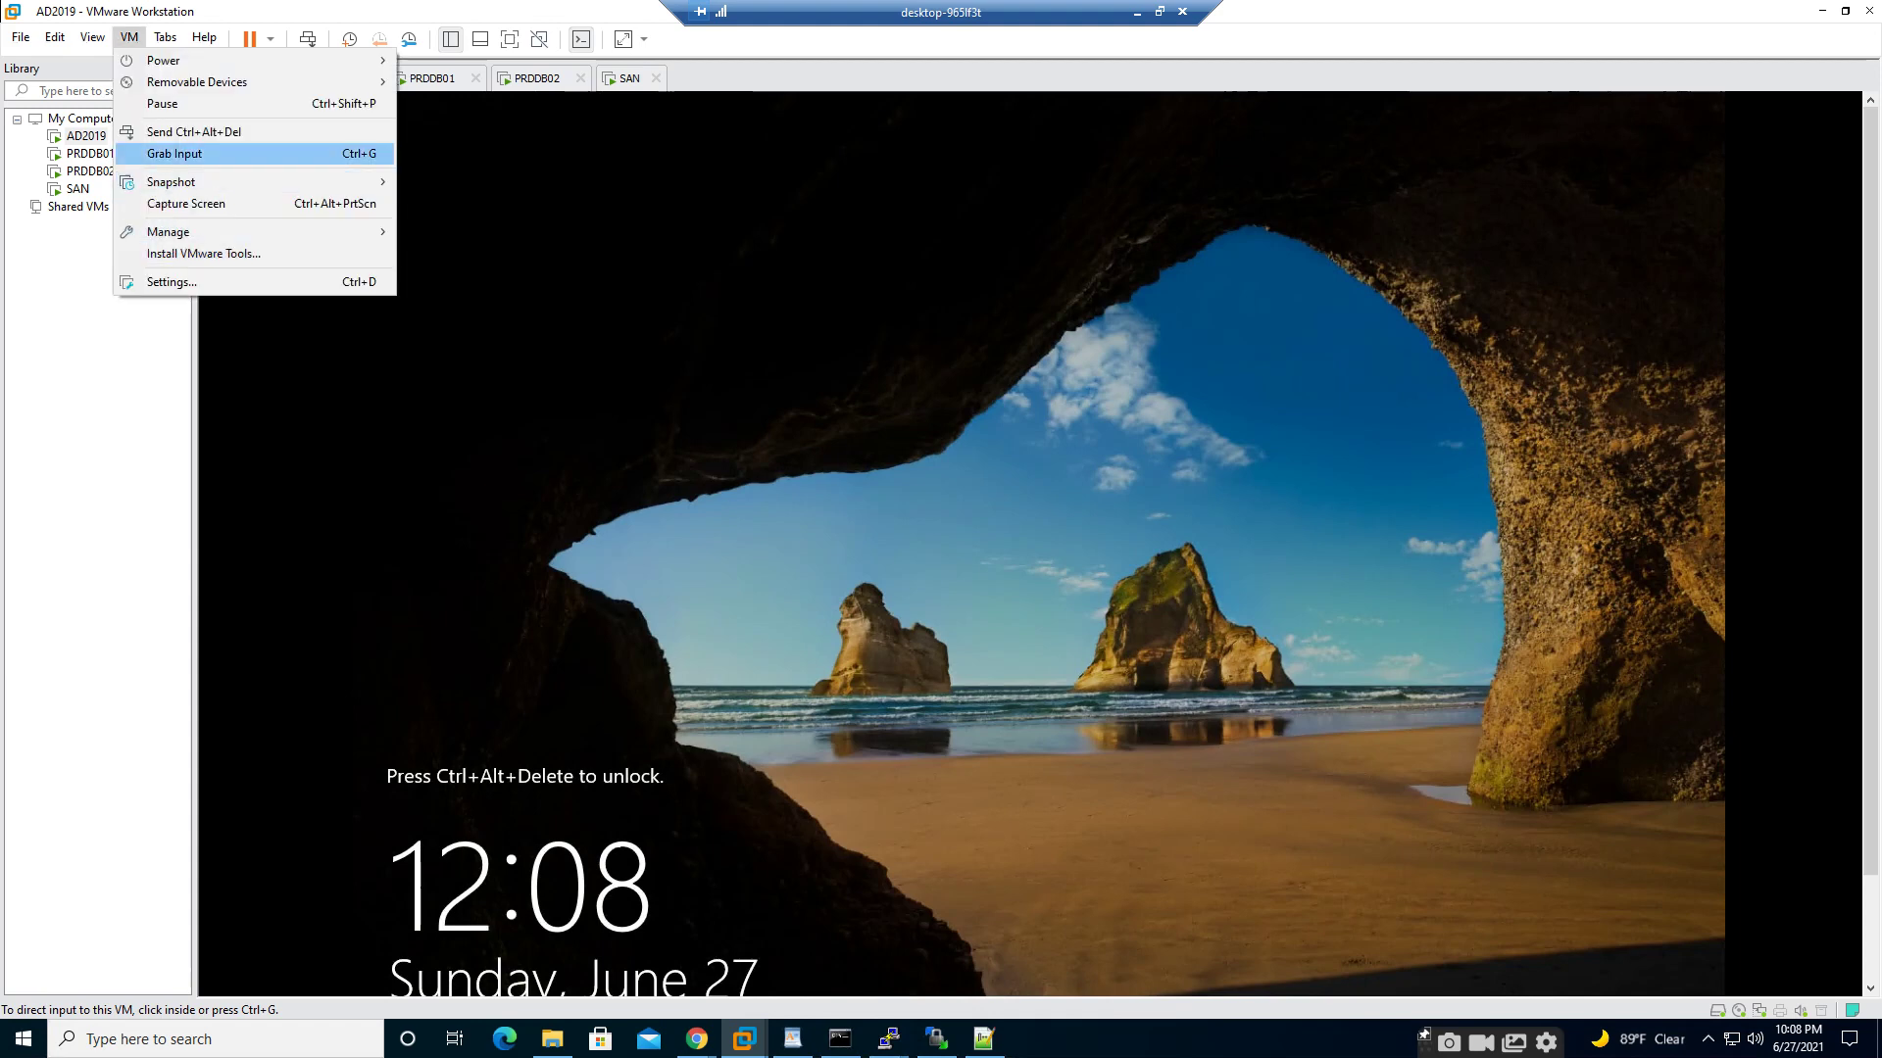
left_click(191, 131)
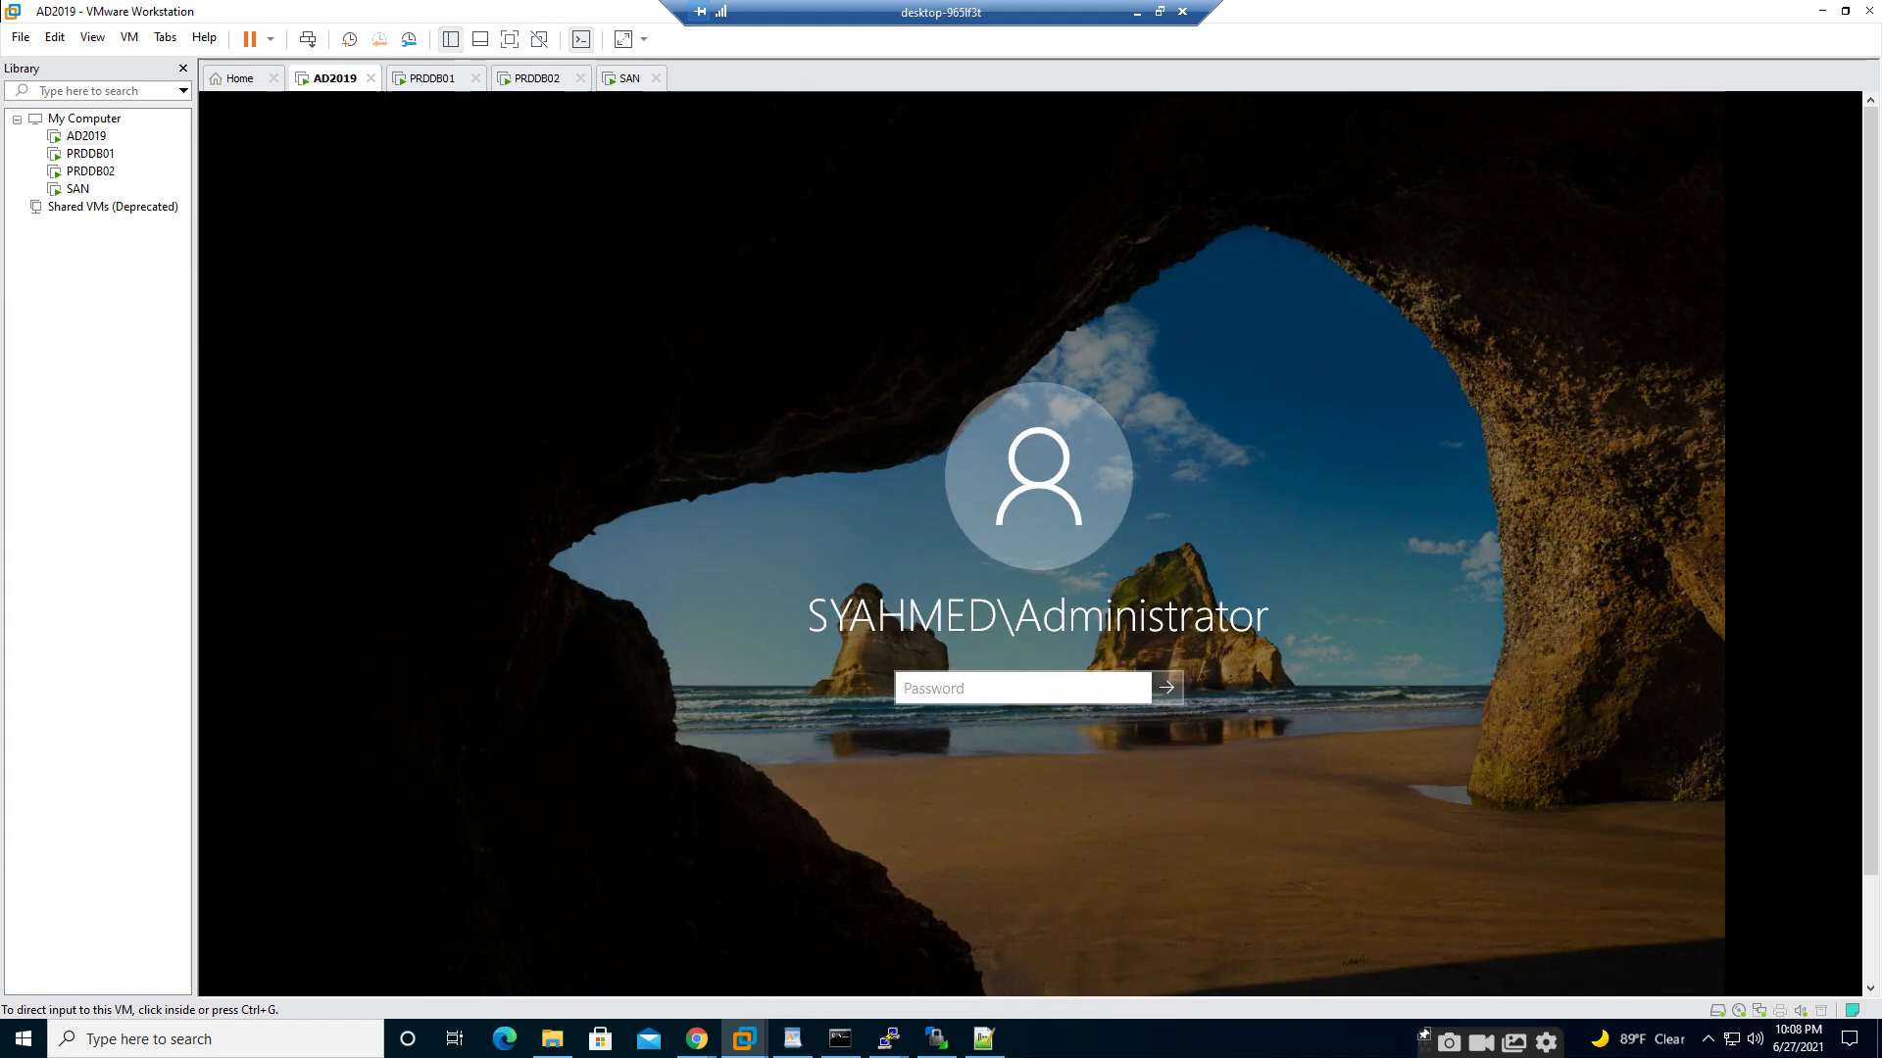
left_click(1022, 689)
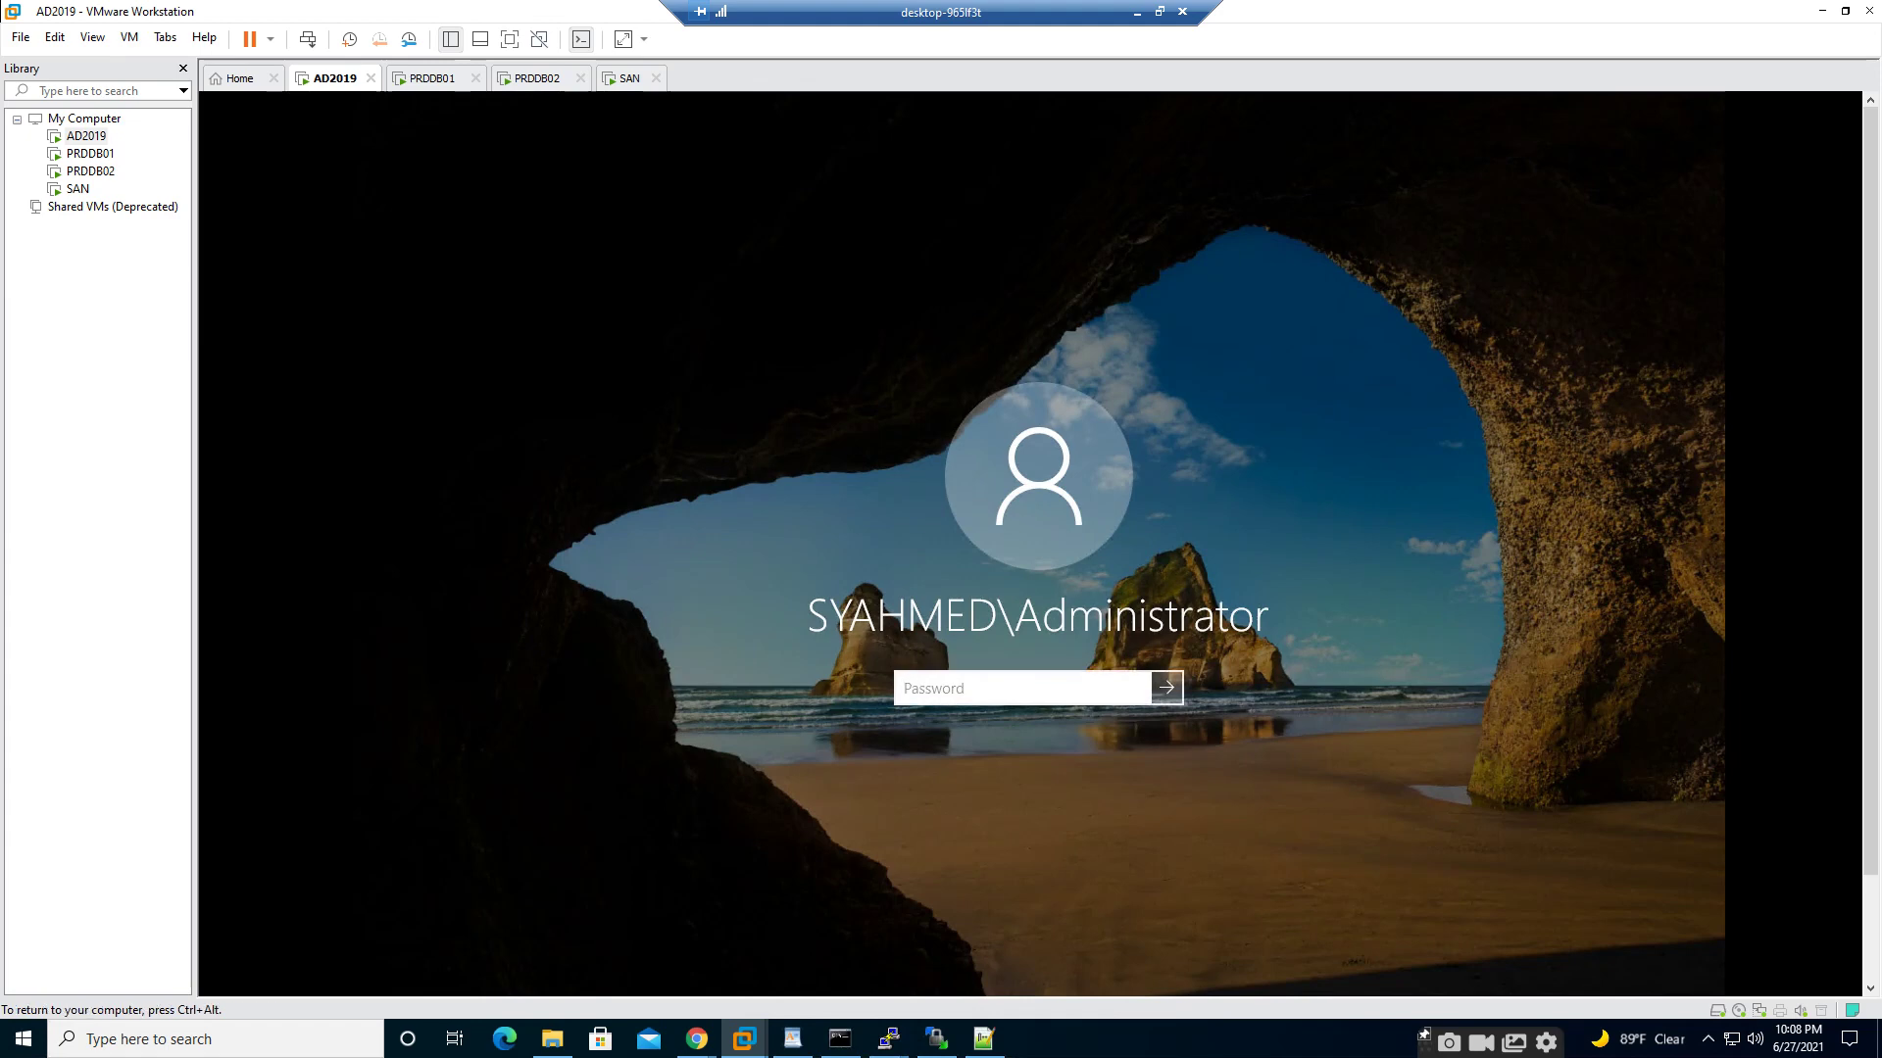
type("P@ssw0rd123")
key("Return")
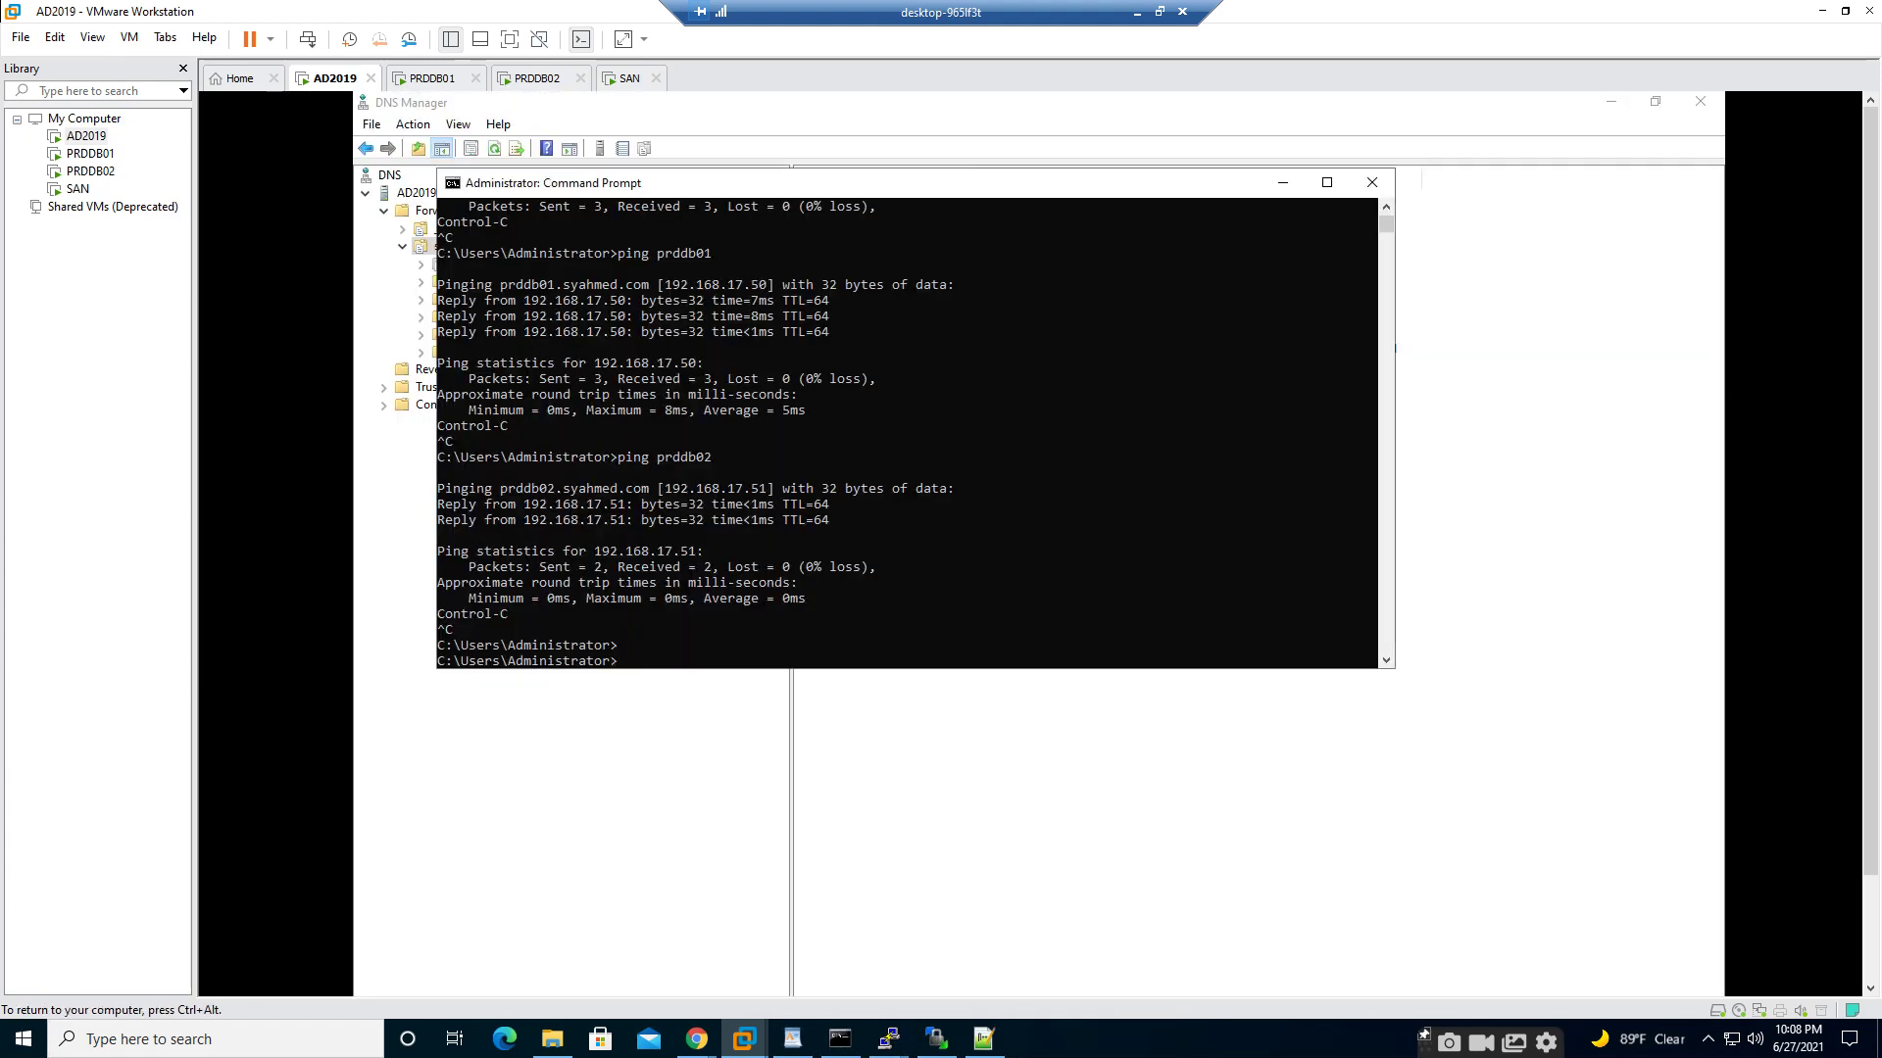
- Add a 'san' host (A) record at 192.168.17.60 in DNS Manager, then return to Command Prompt
left_click(1283, 182)
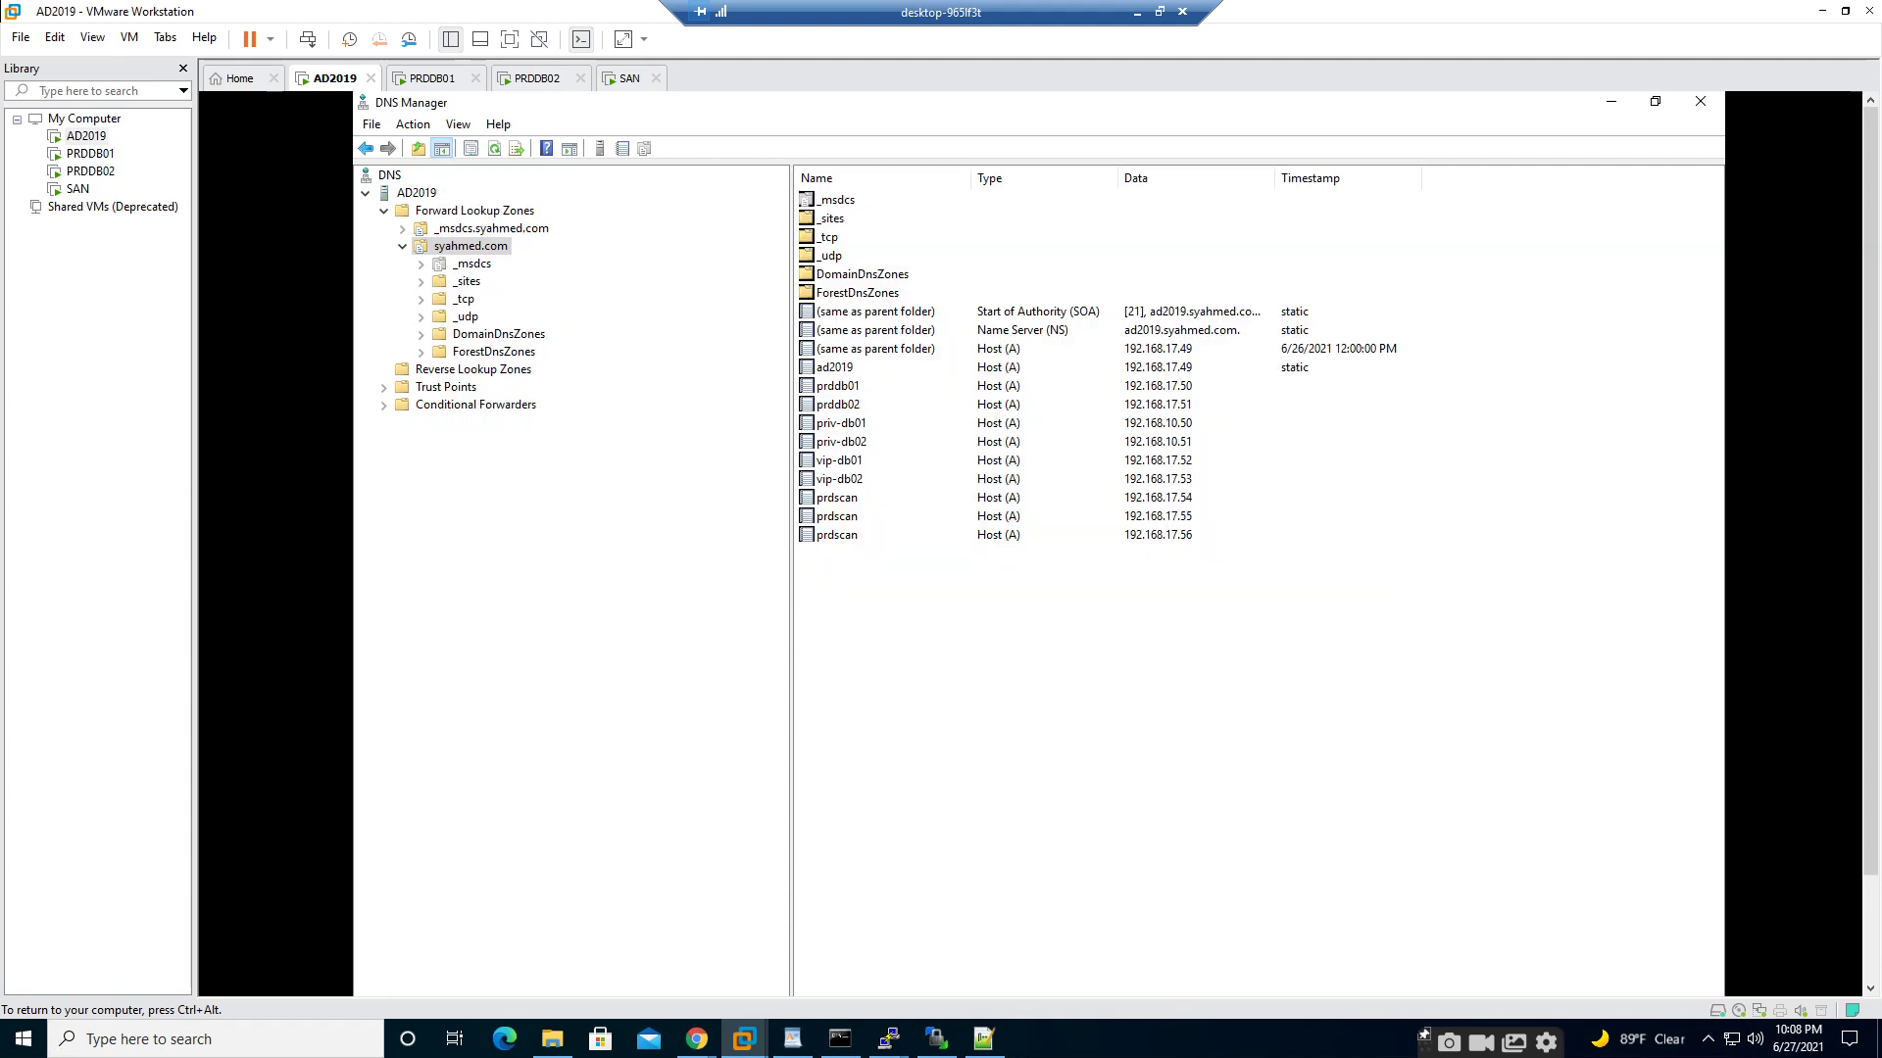
right_click(1035, 304)
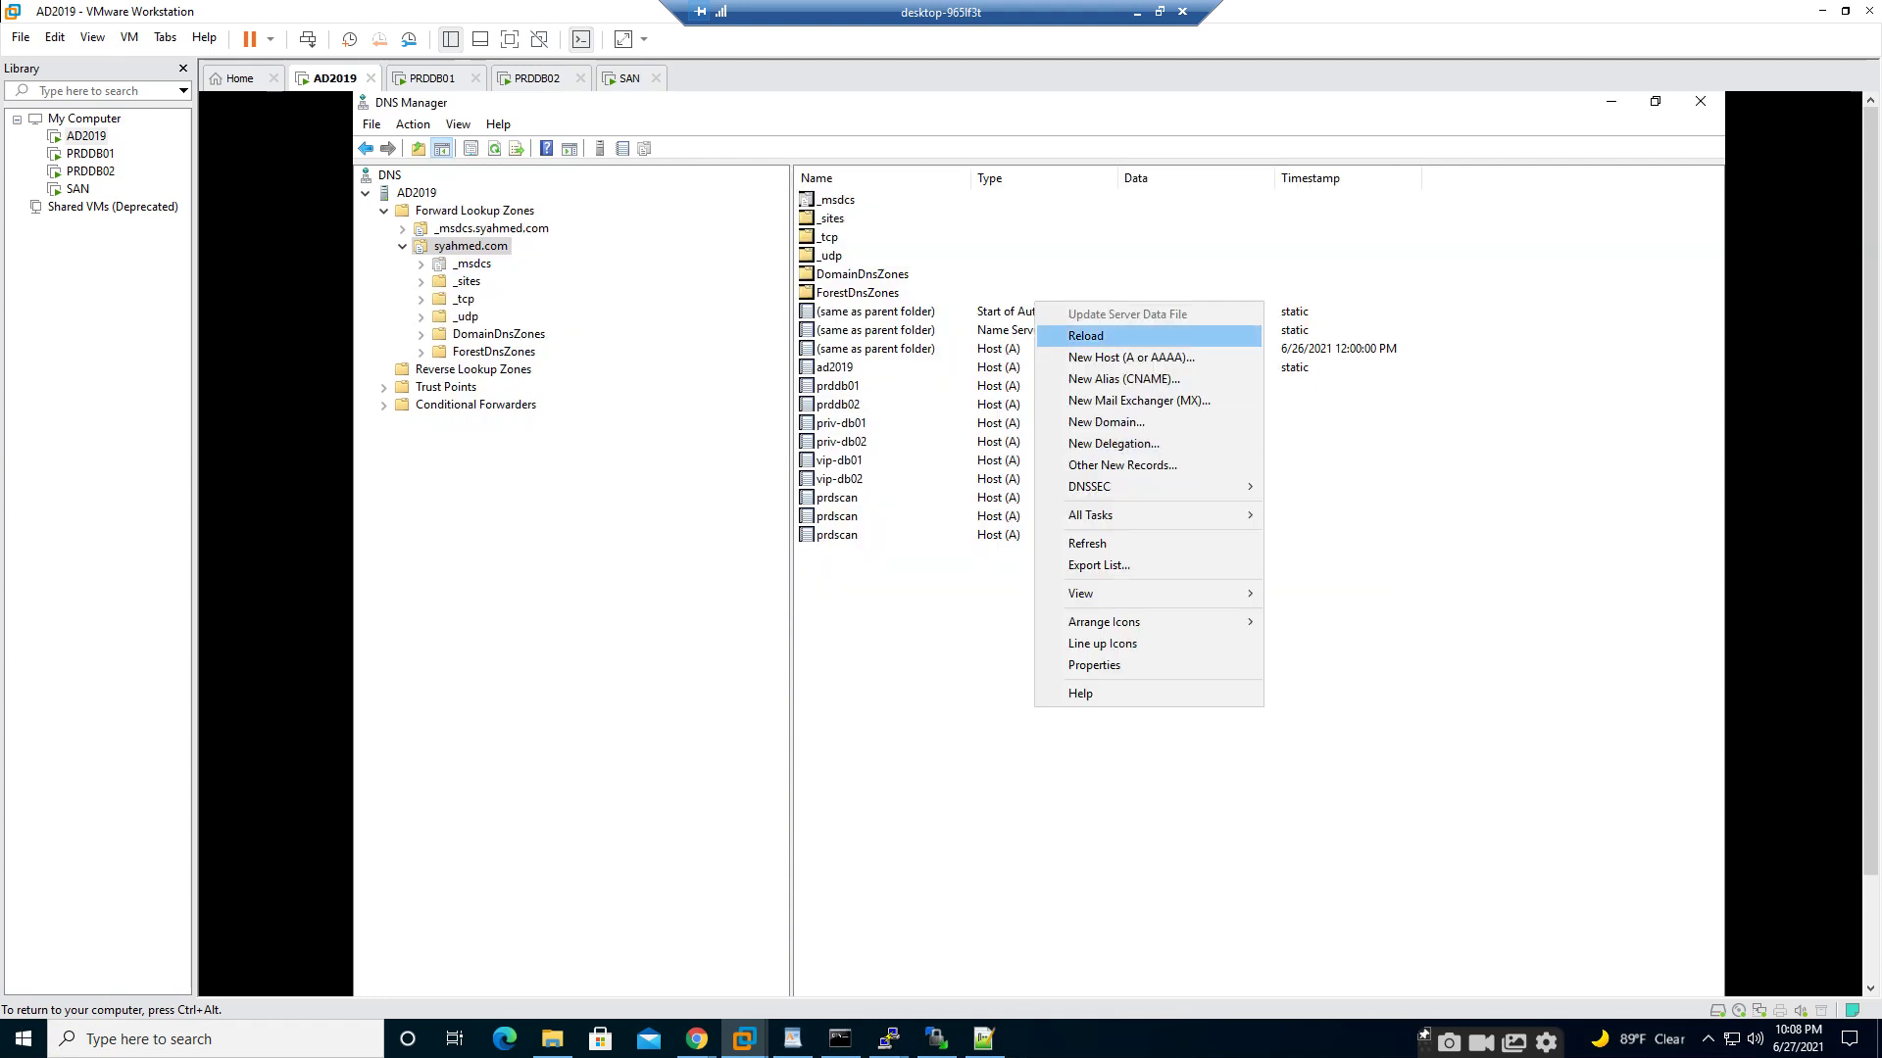
left_click(1131, 357)
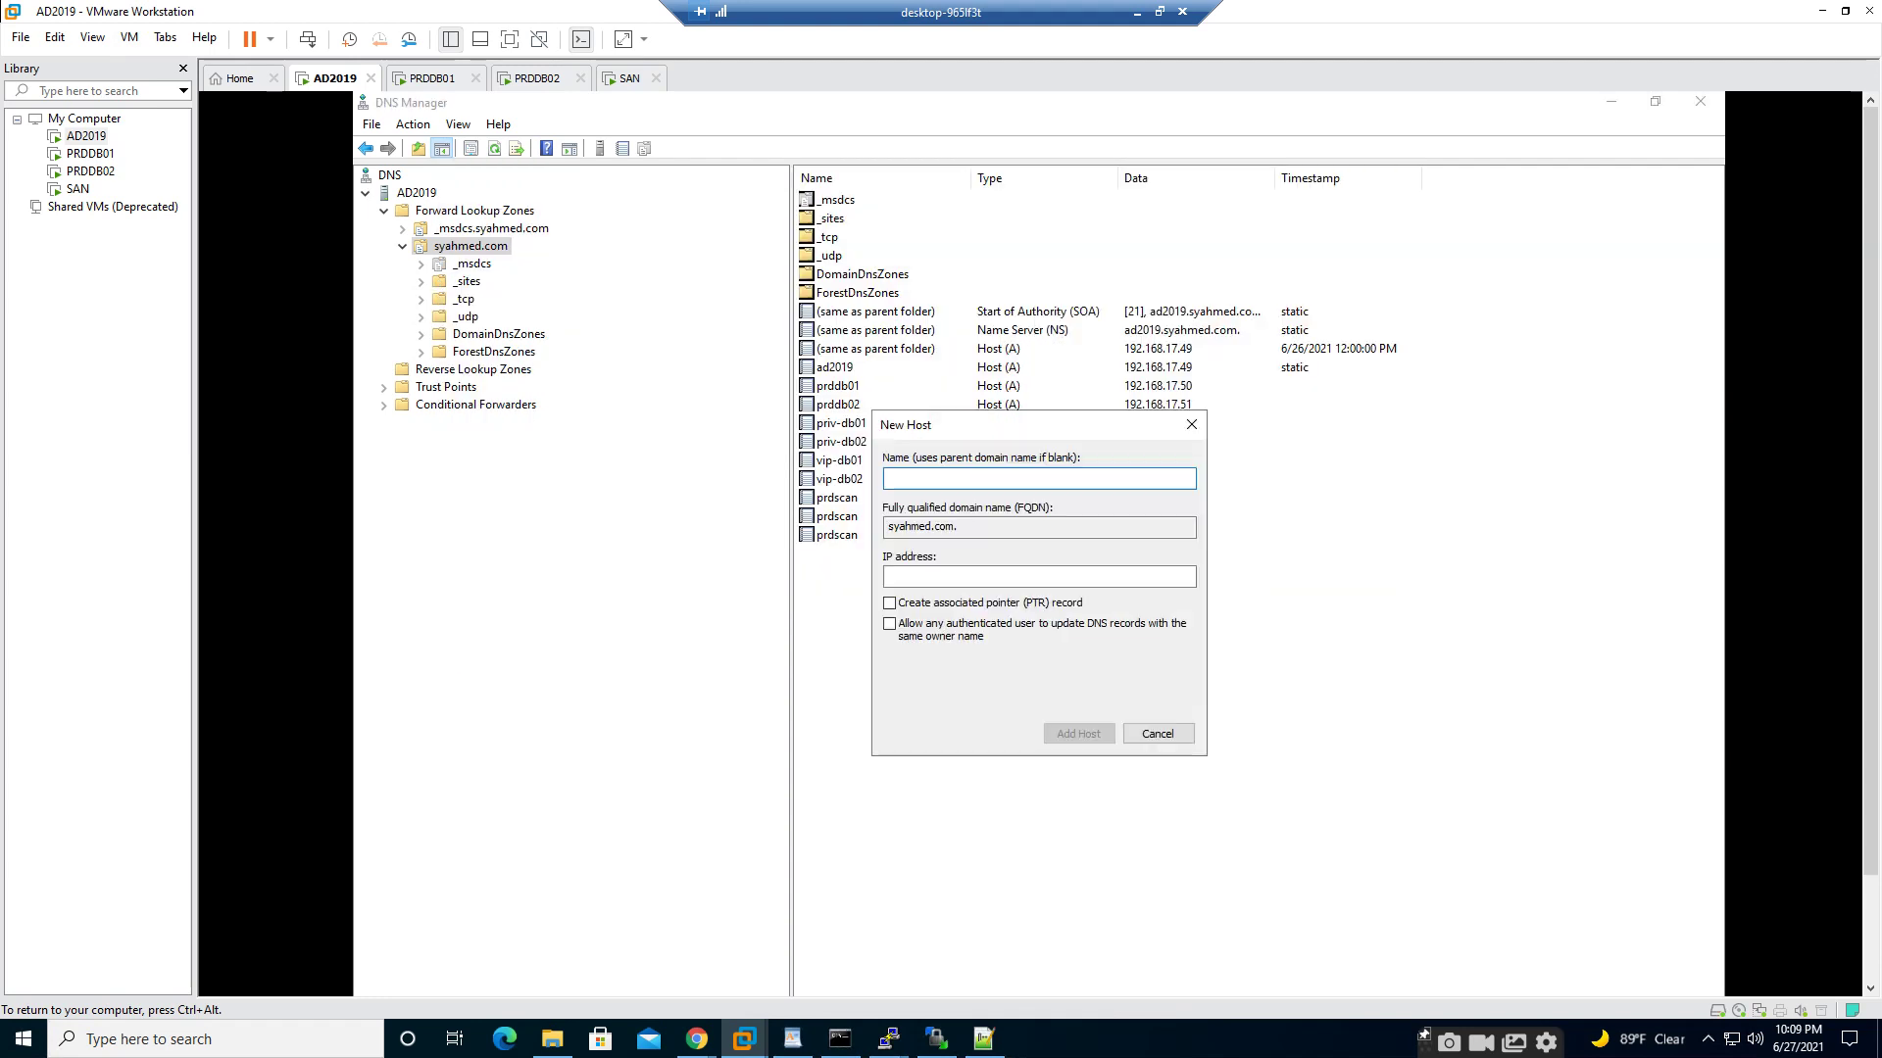
type("san")
key("Tab")
type("192.16")
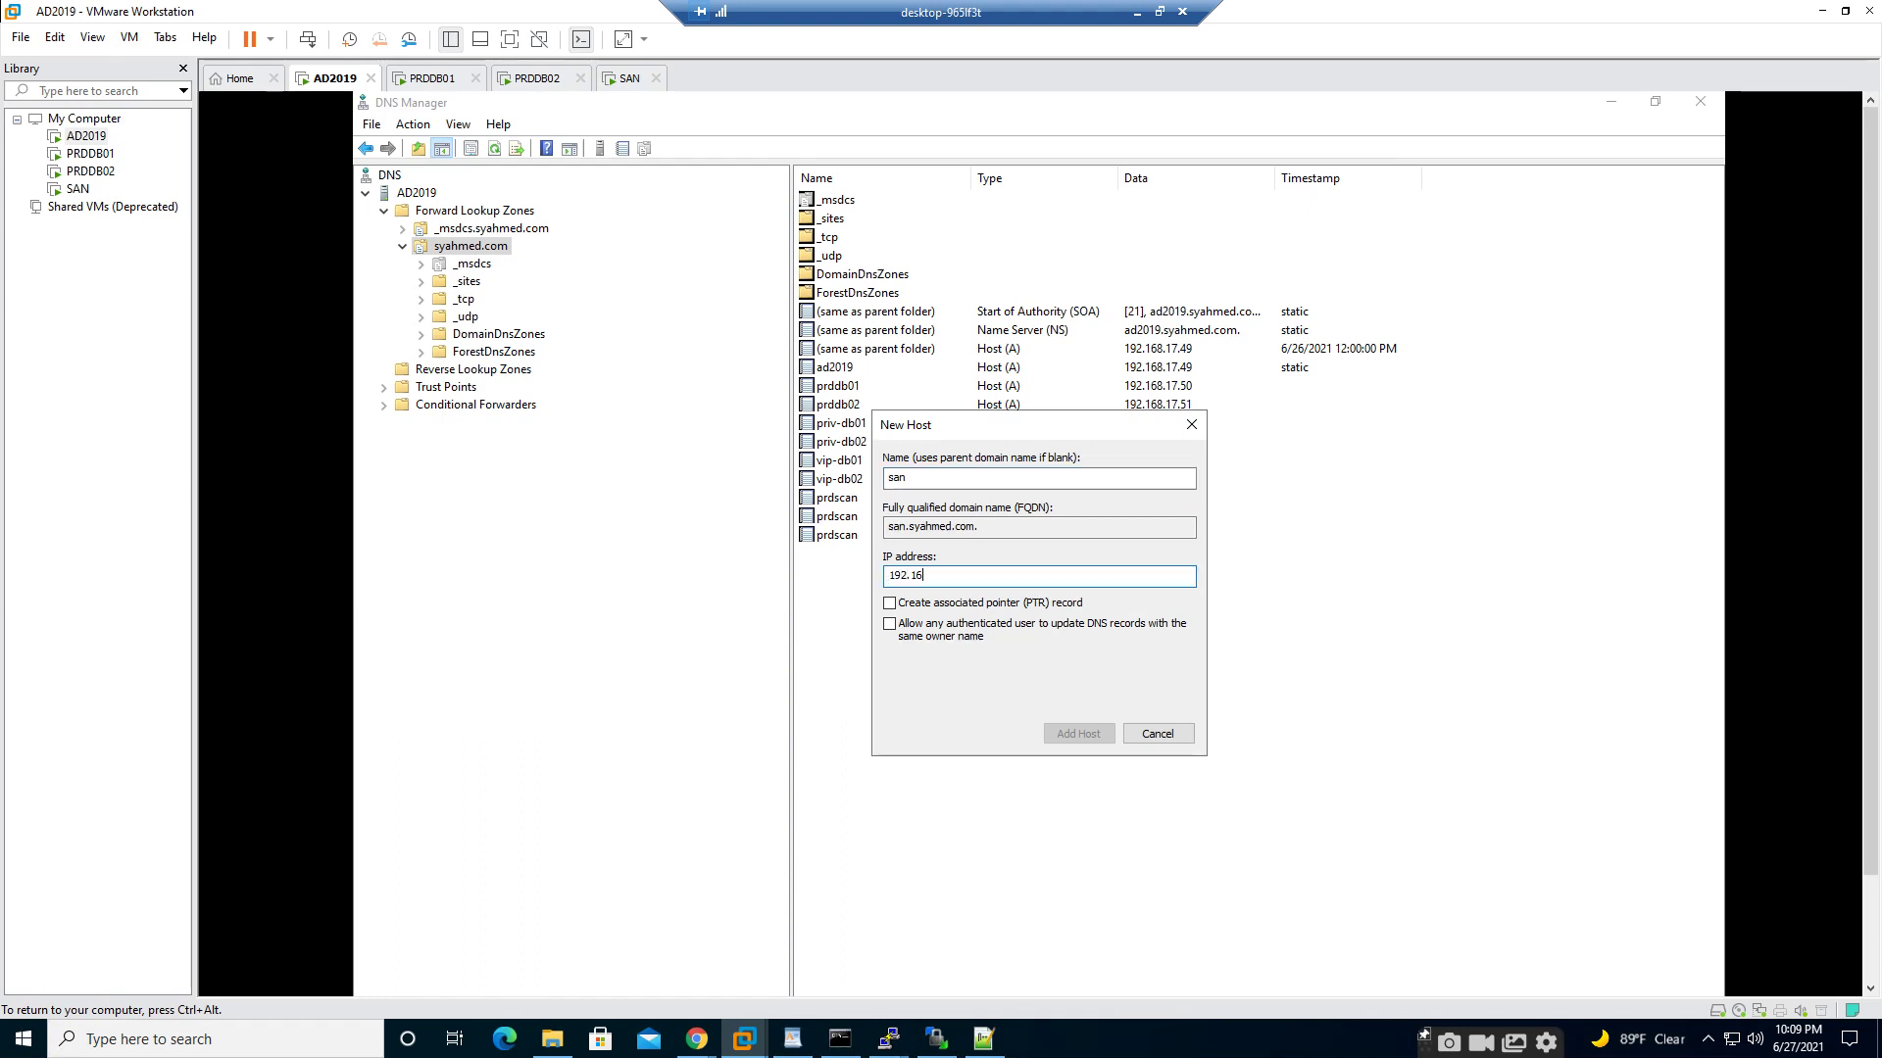
type("8.17.60")
key("Return")
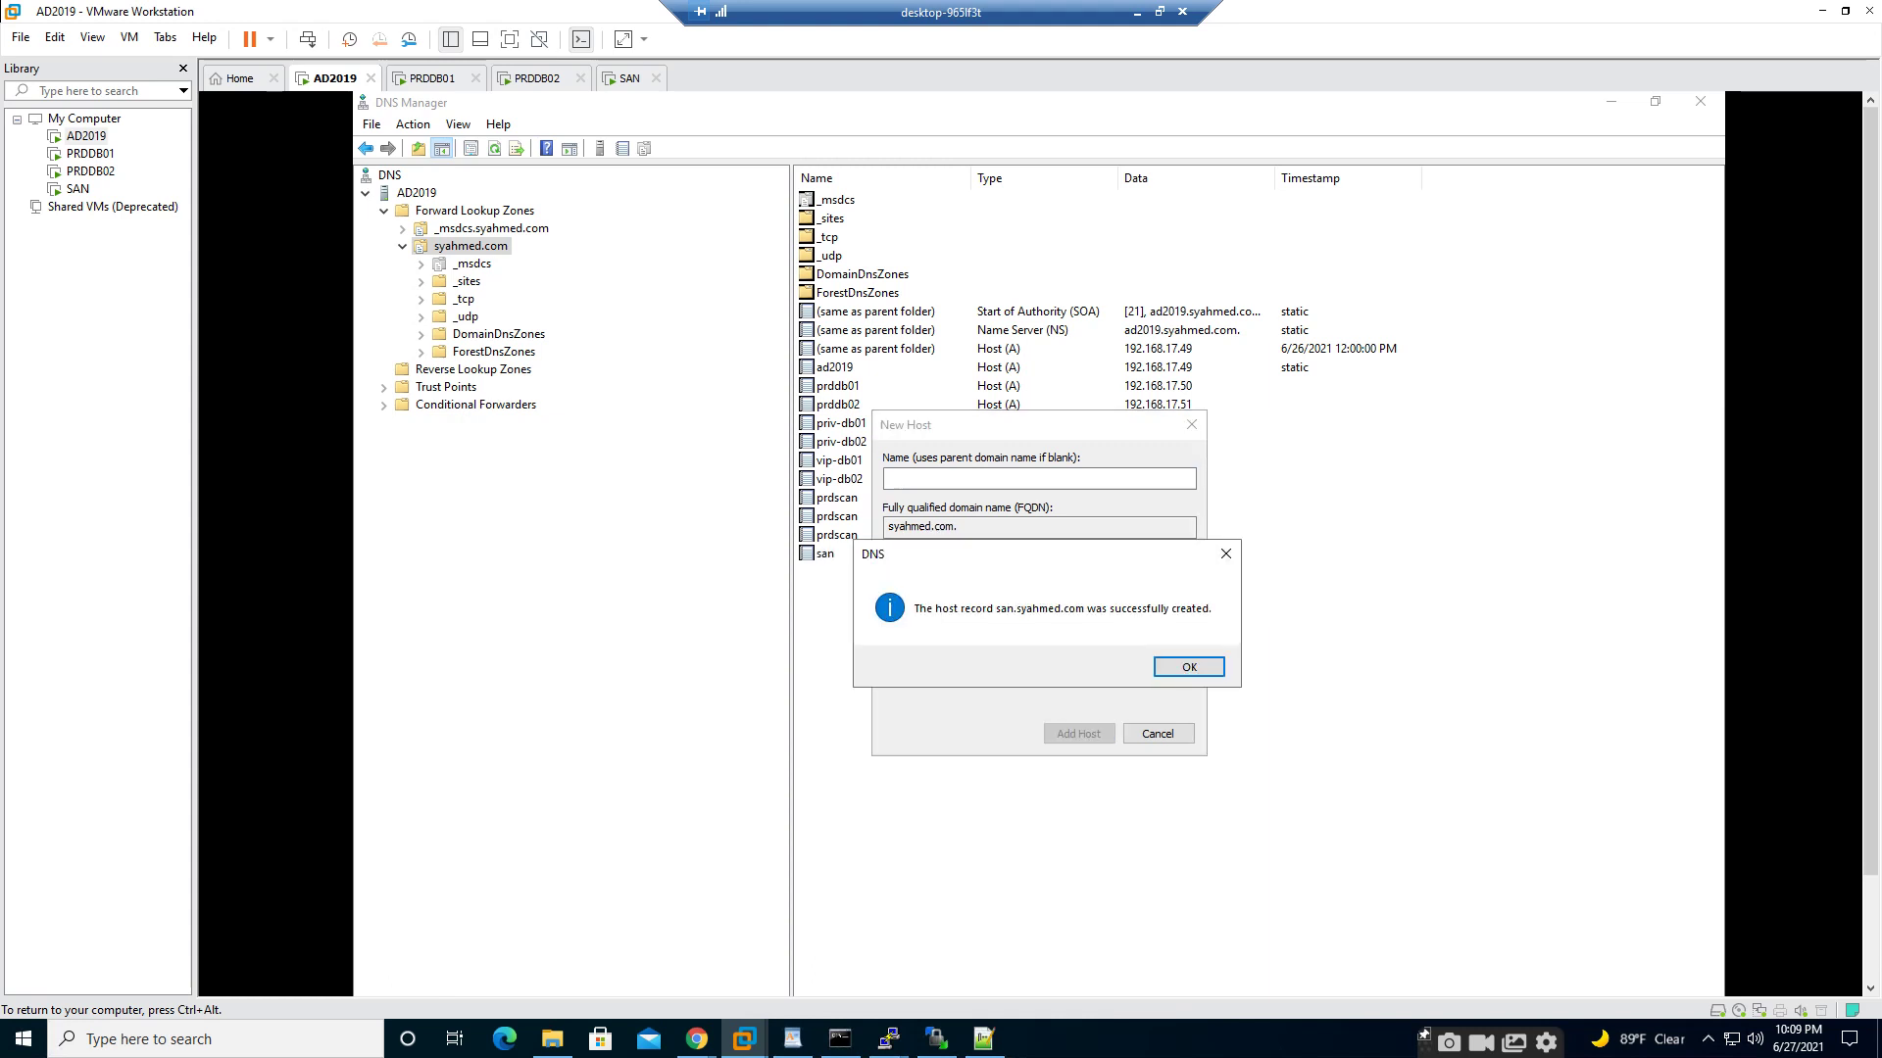
left_click(1189, 667)
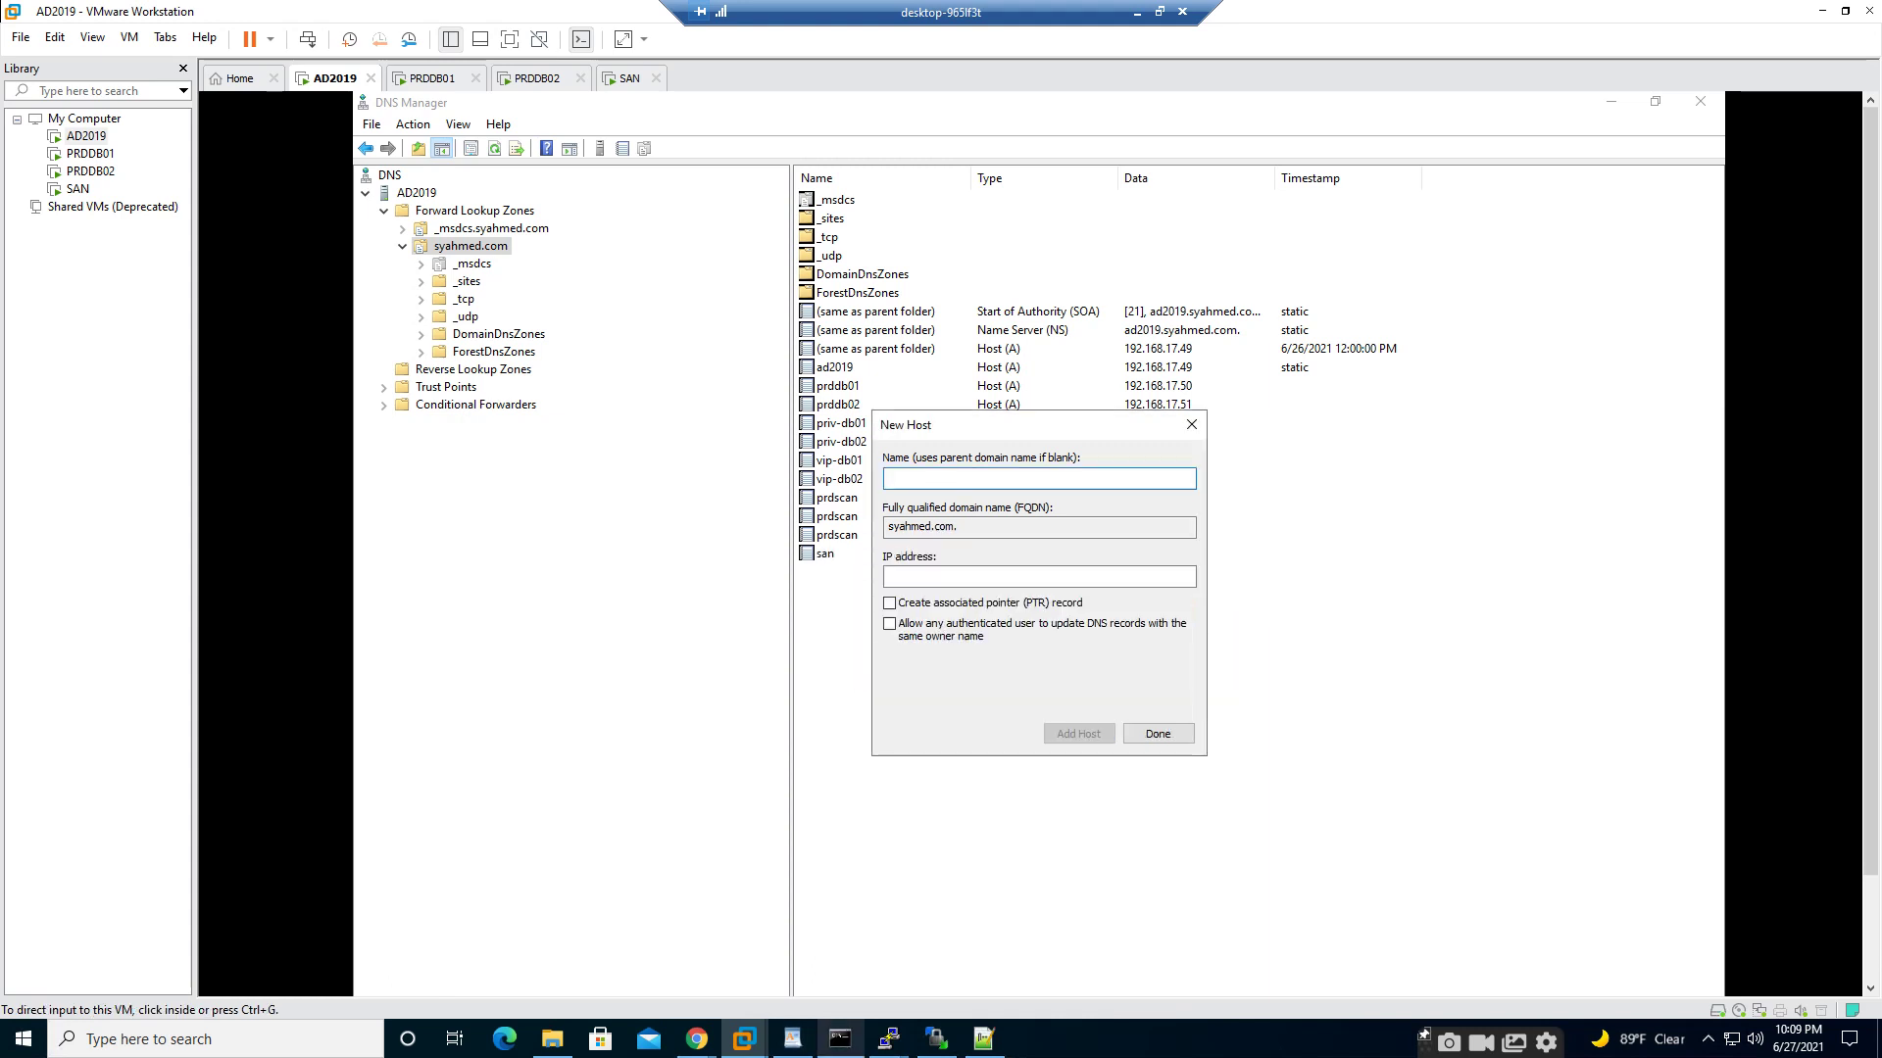
left_click(840, 1039)
left_click(692, 452)
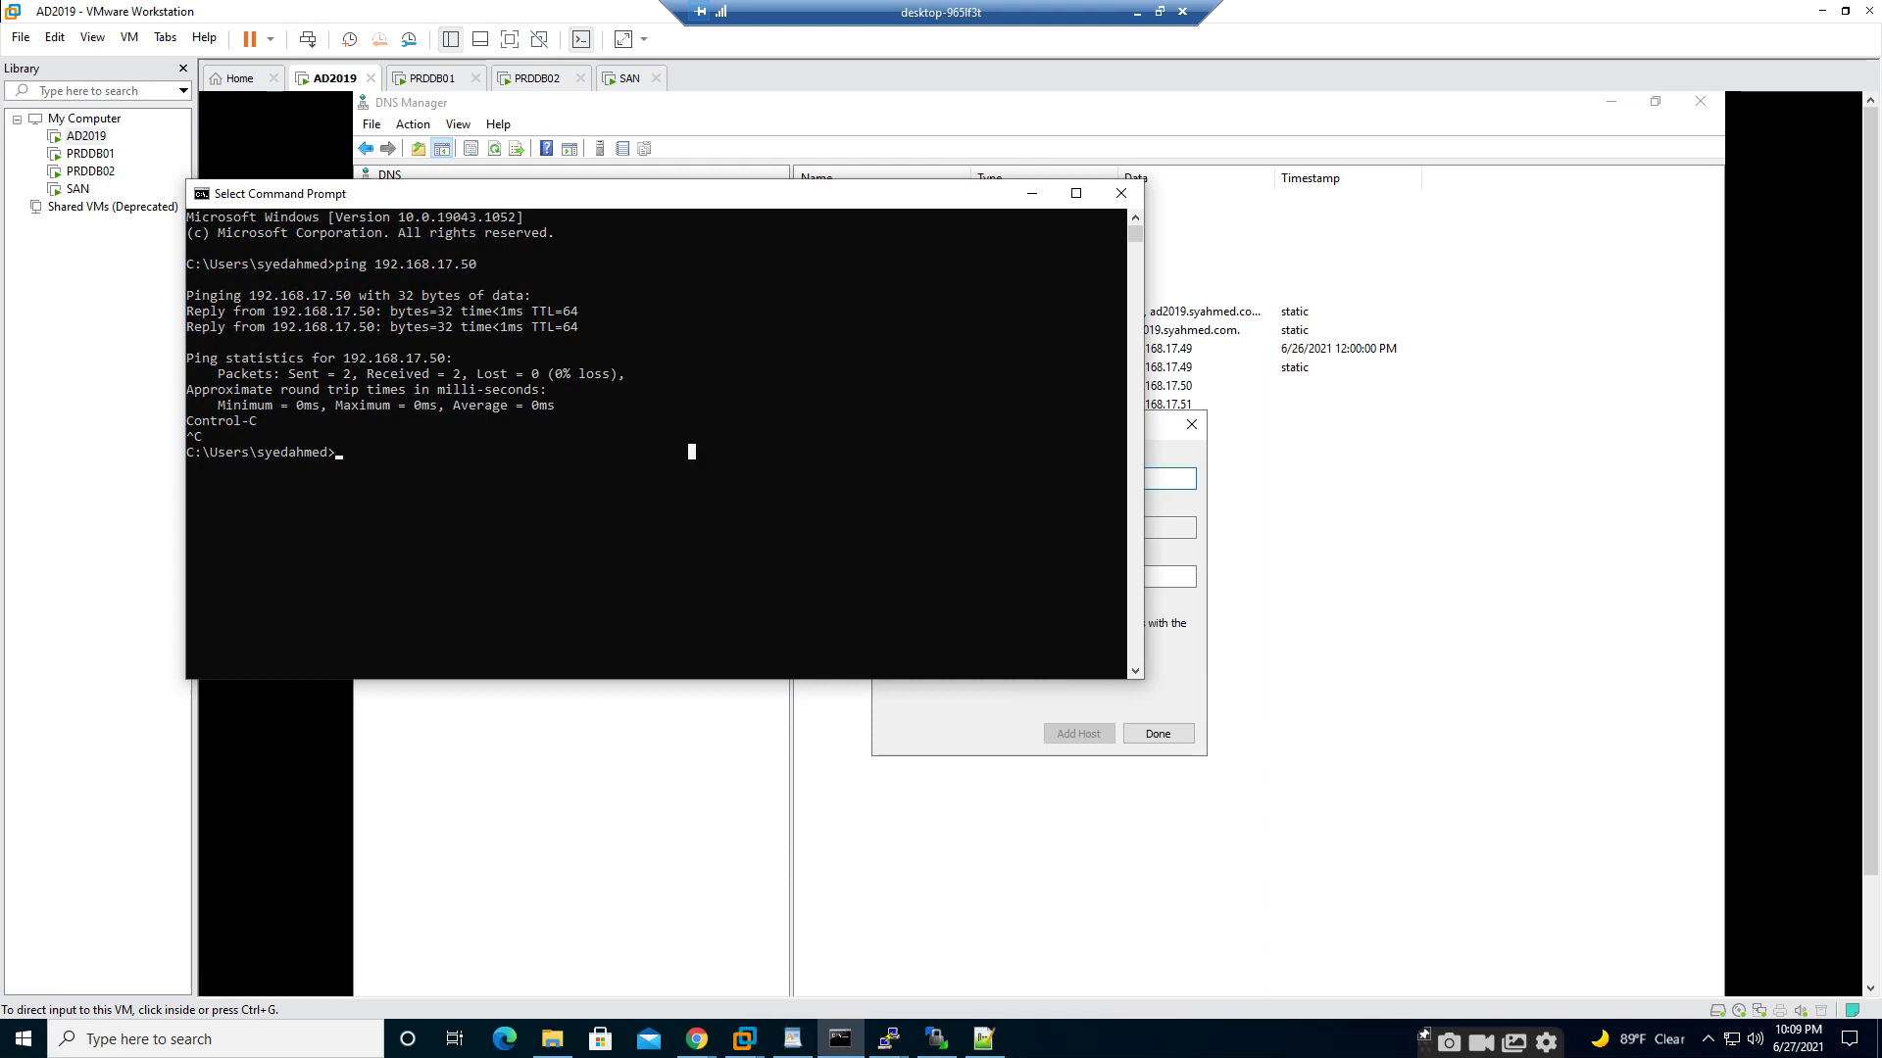
- Ping san.syahmed.com three times; each attempt reports the host cannot be found
type("ping san.syahmed.com")
key("Return")
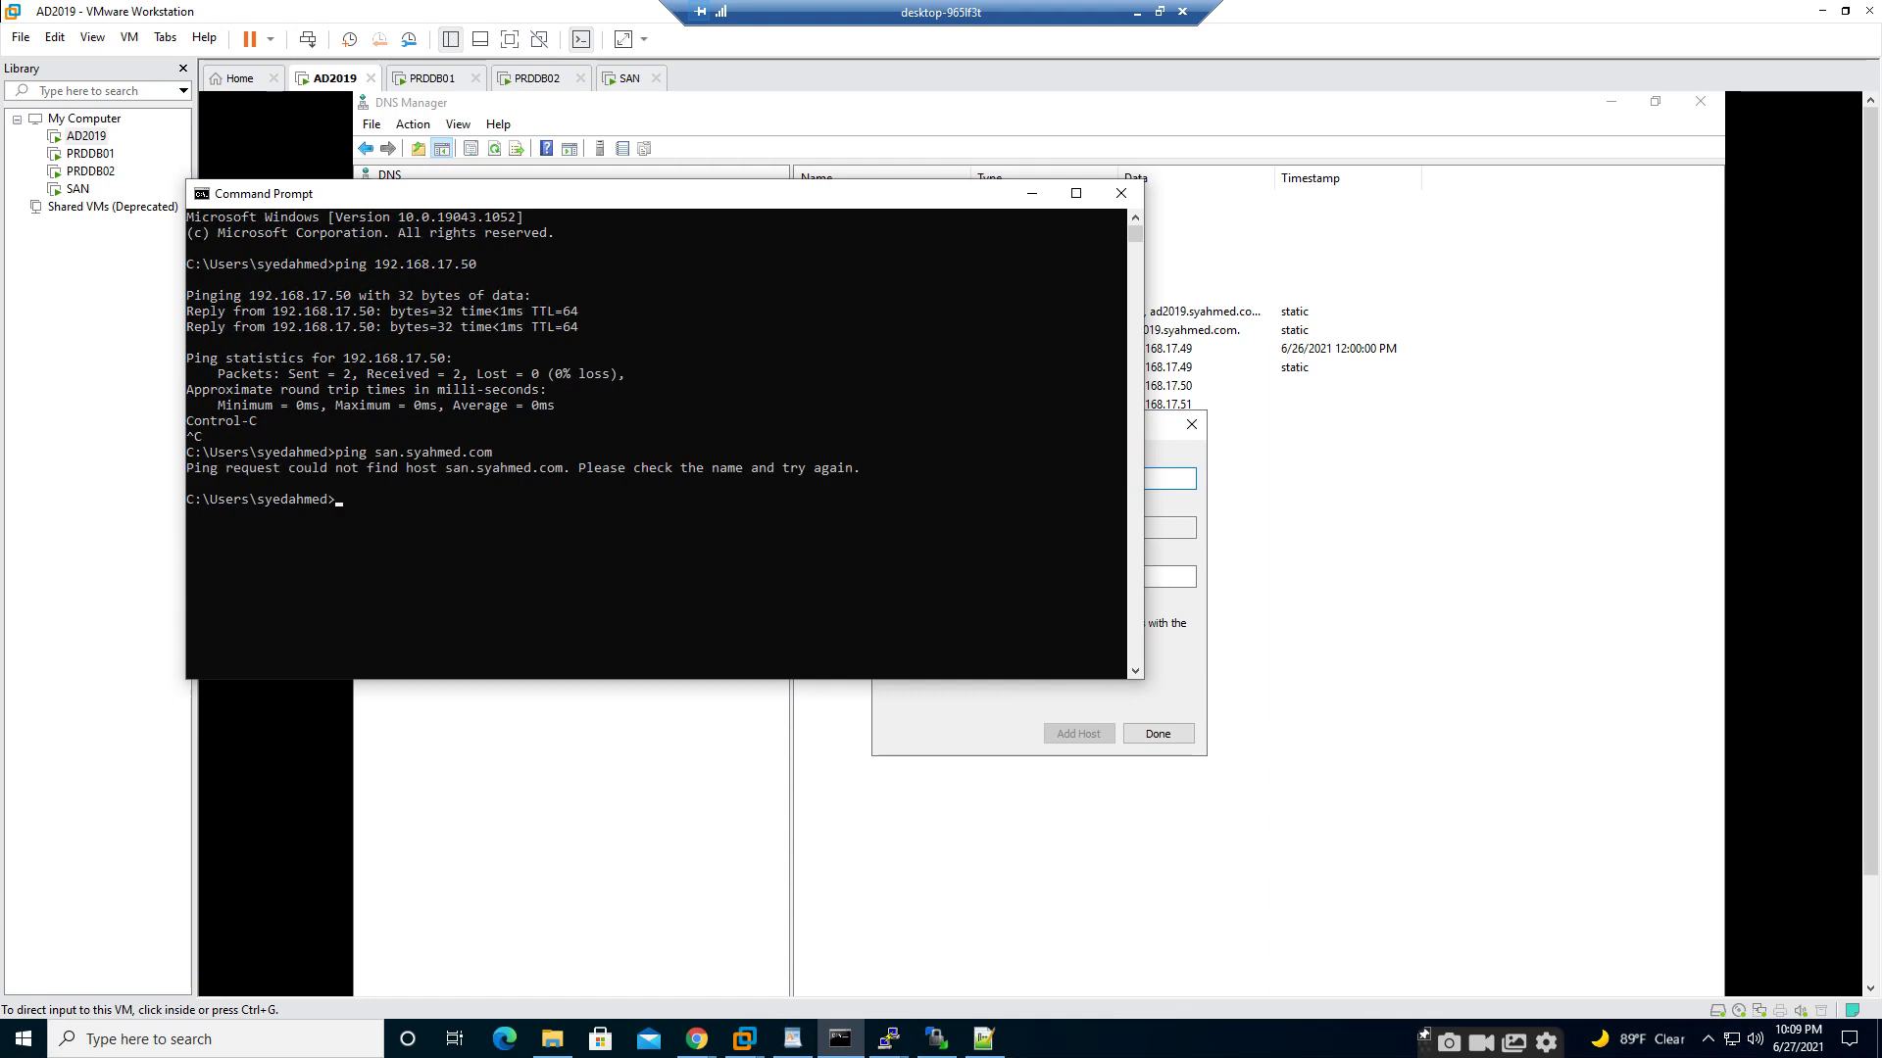
key("Up")
key("Return")
key("Up")
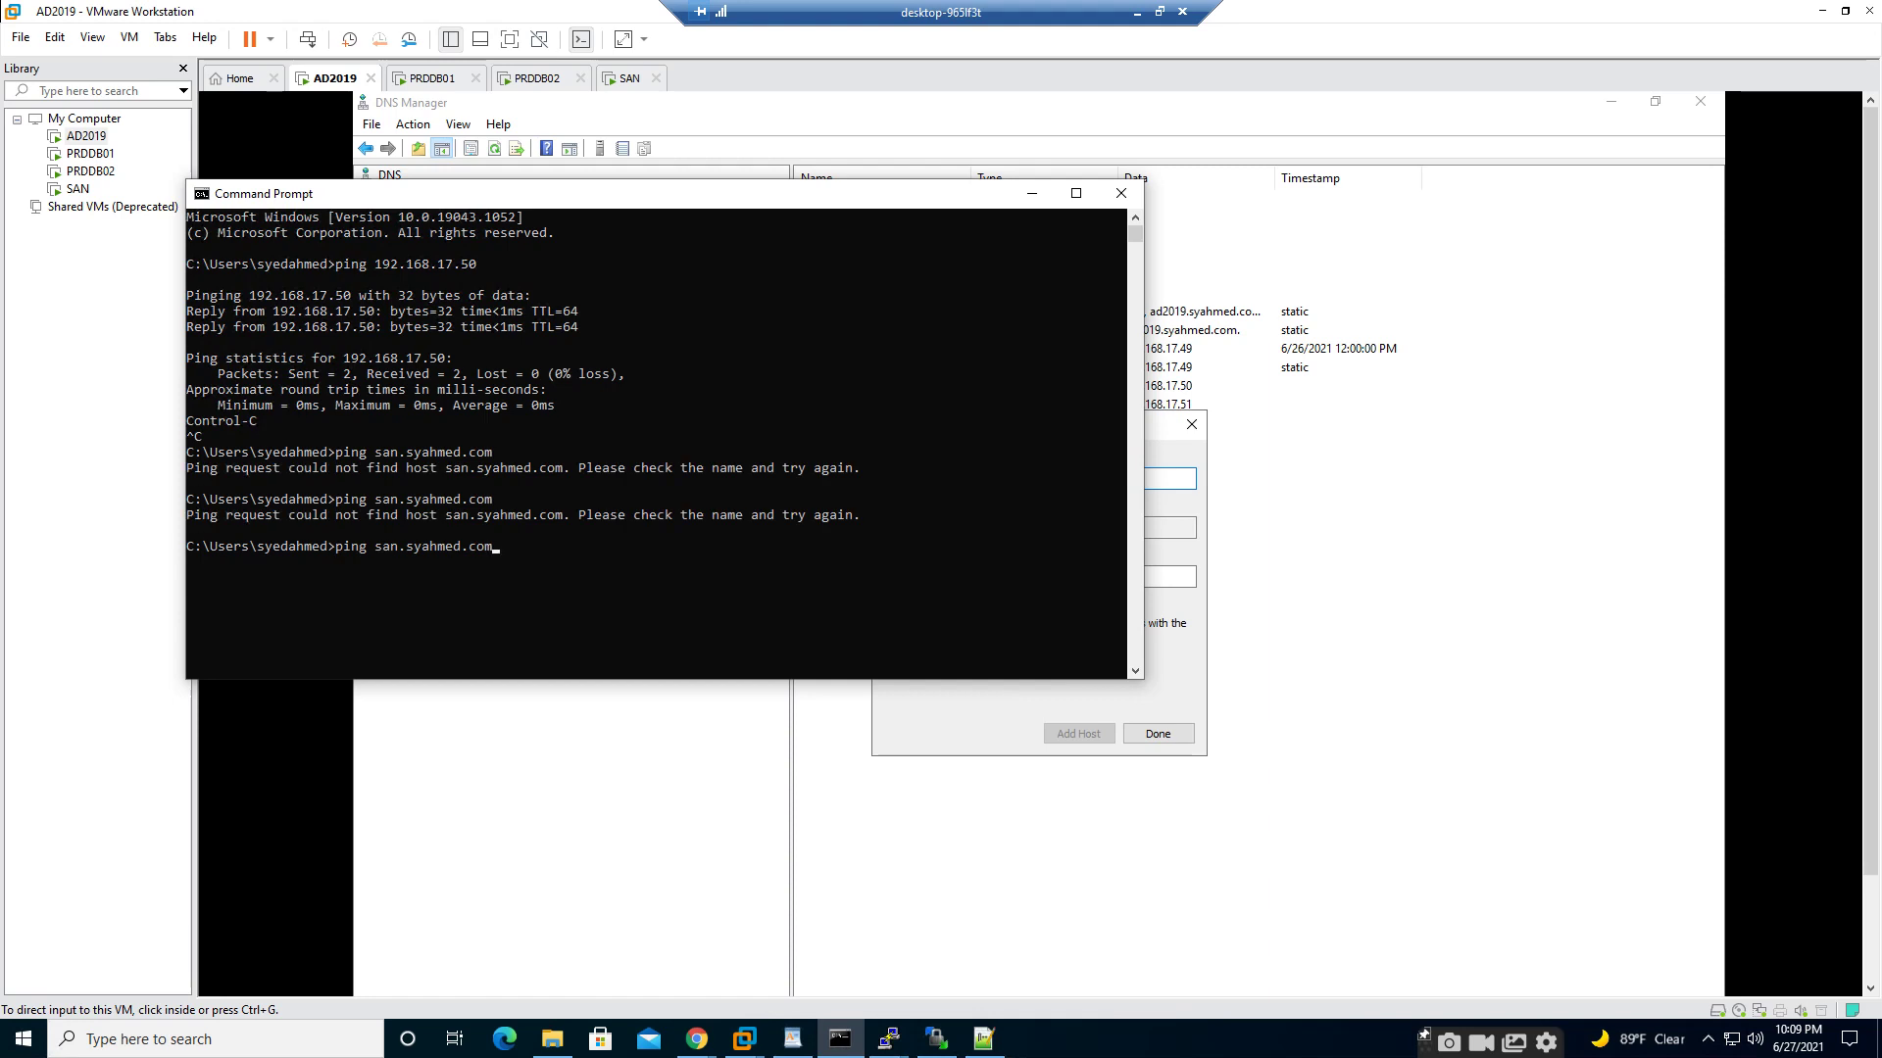
key("Return")
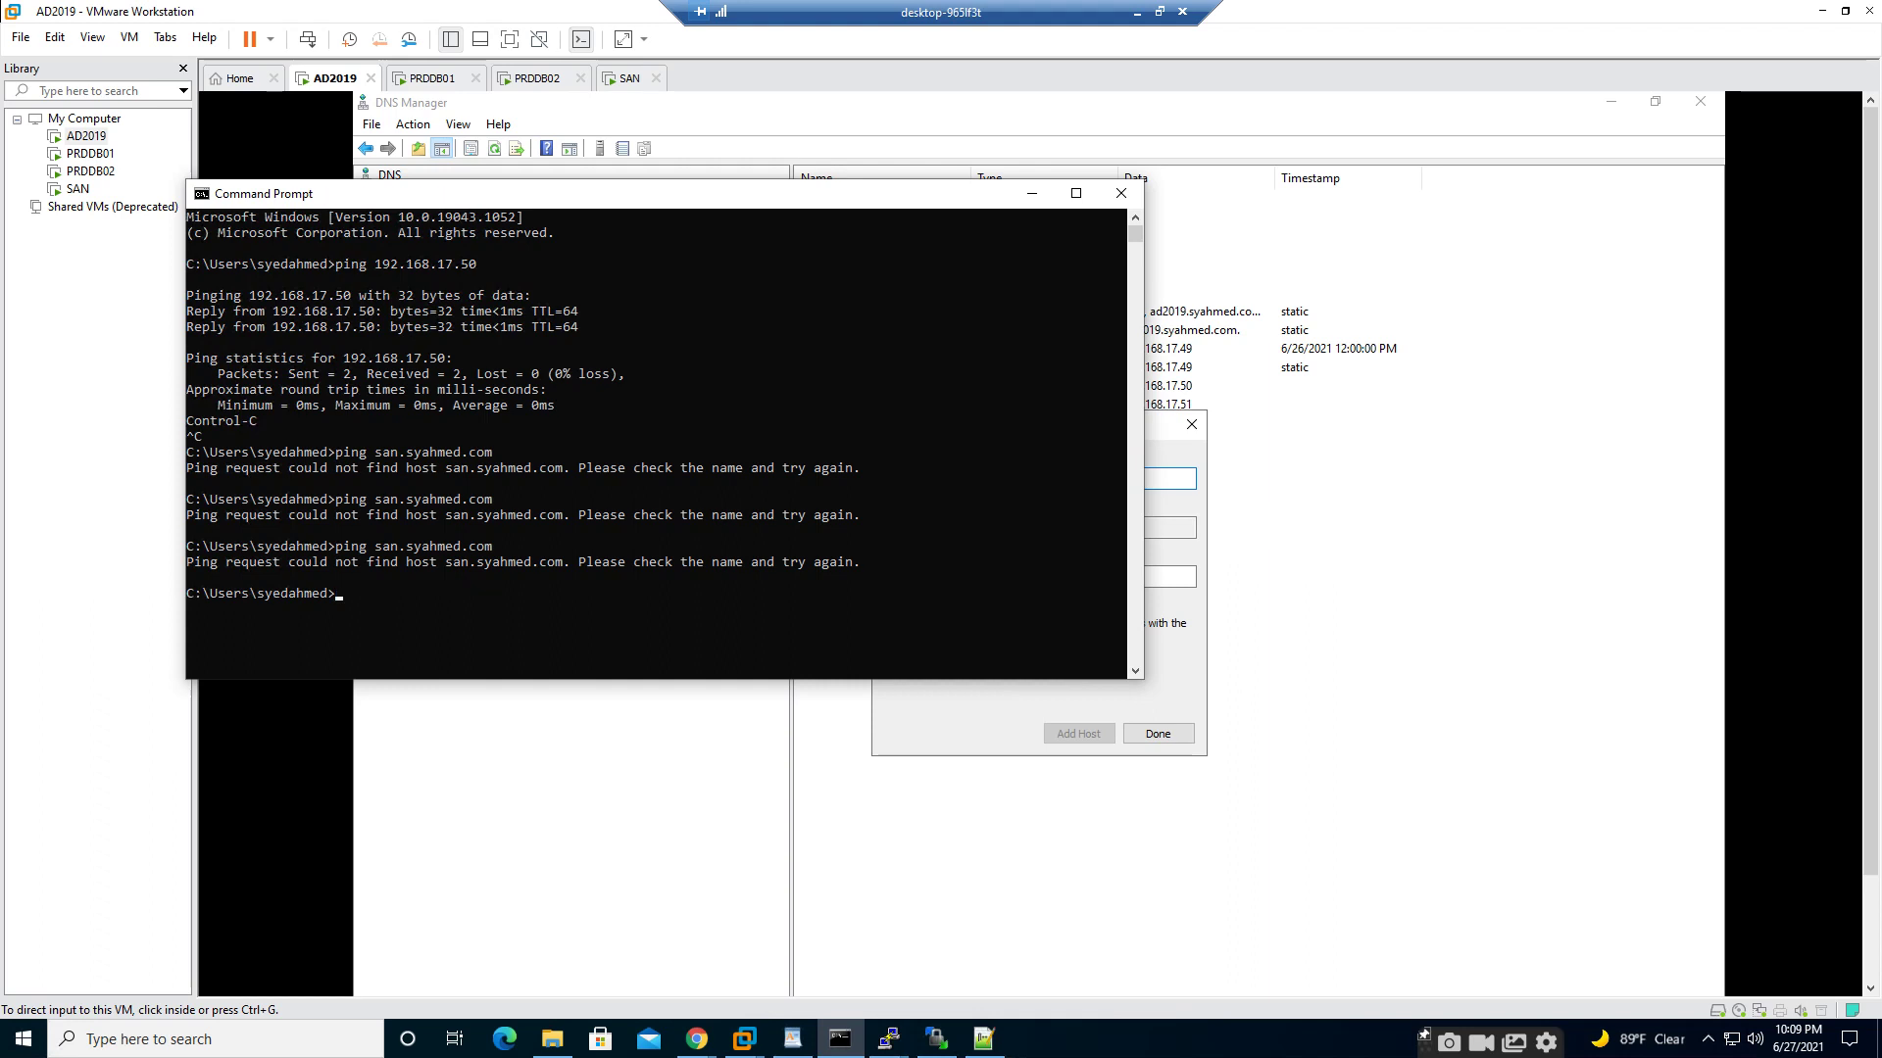
mouse_move(744, 1038)
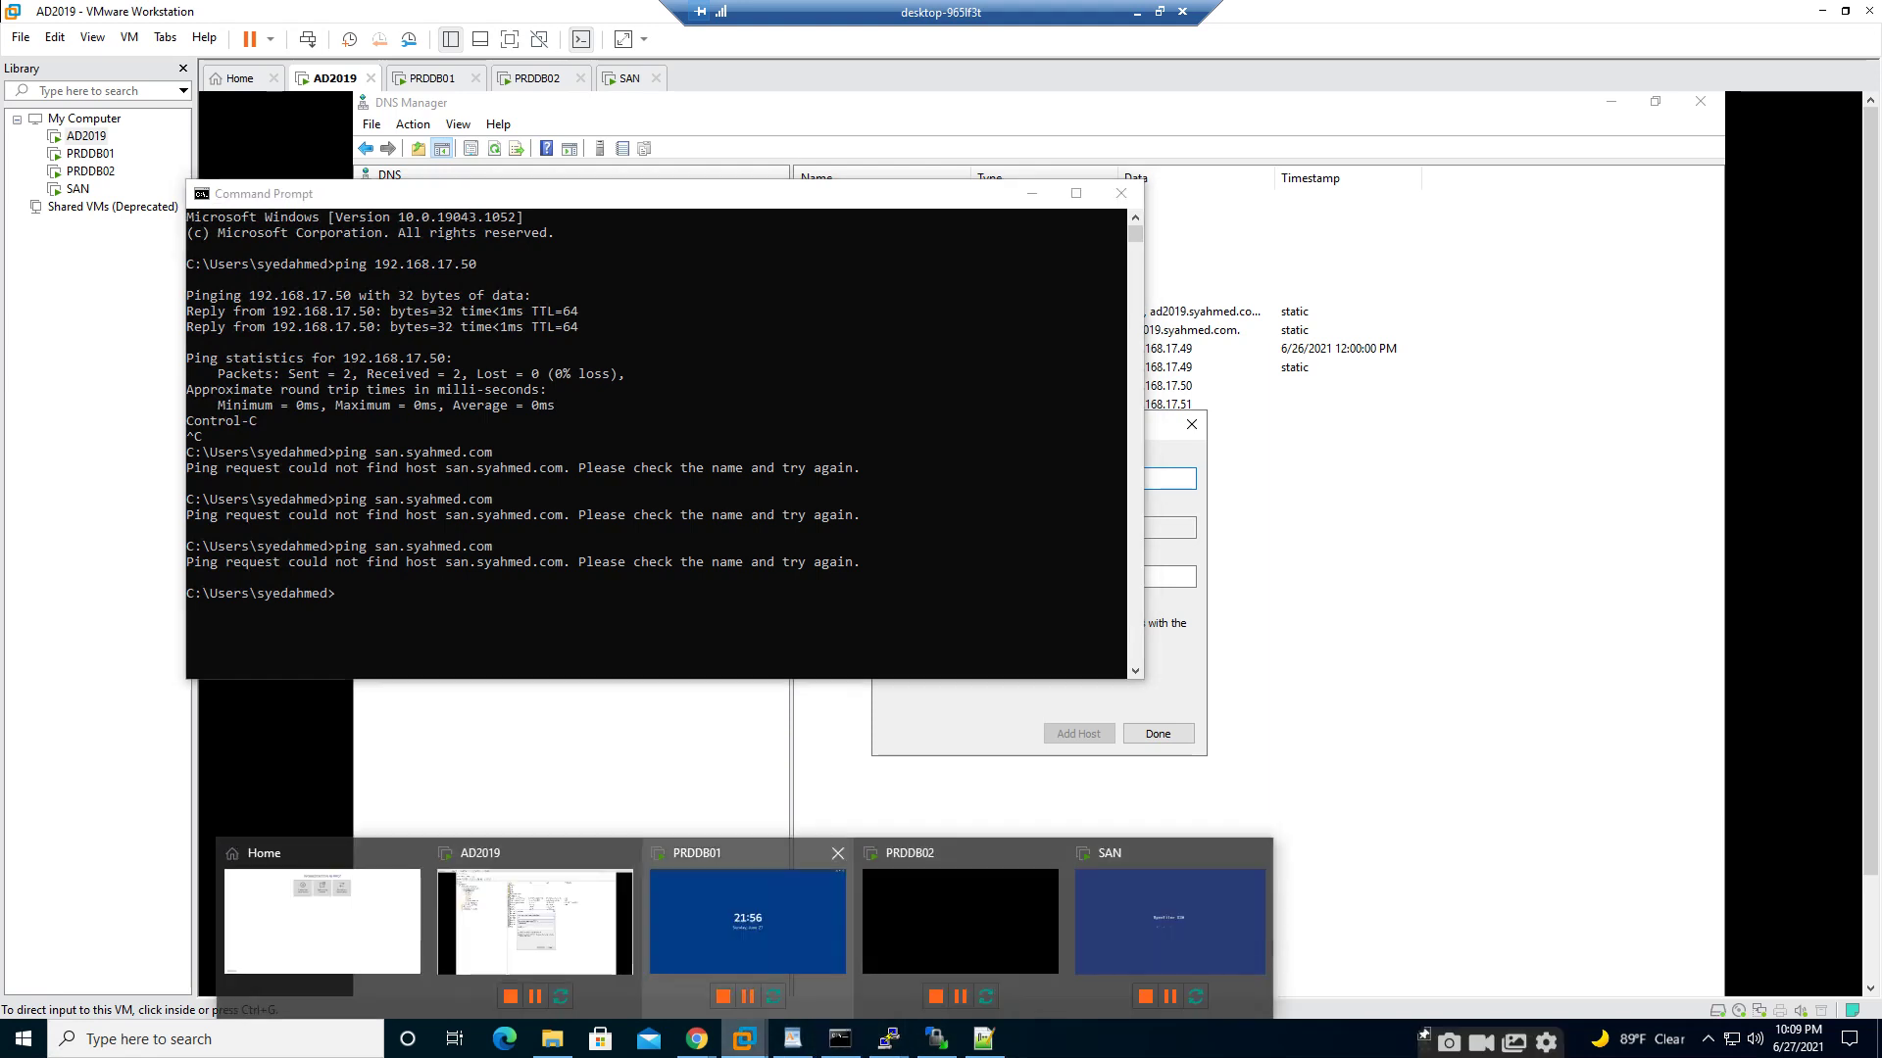
left_click(1166, 931)
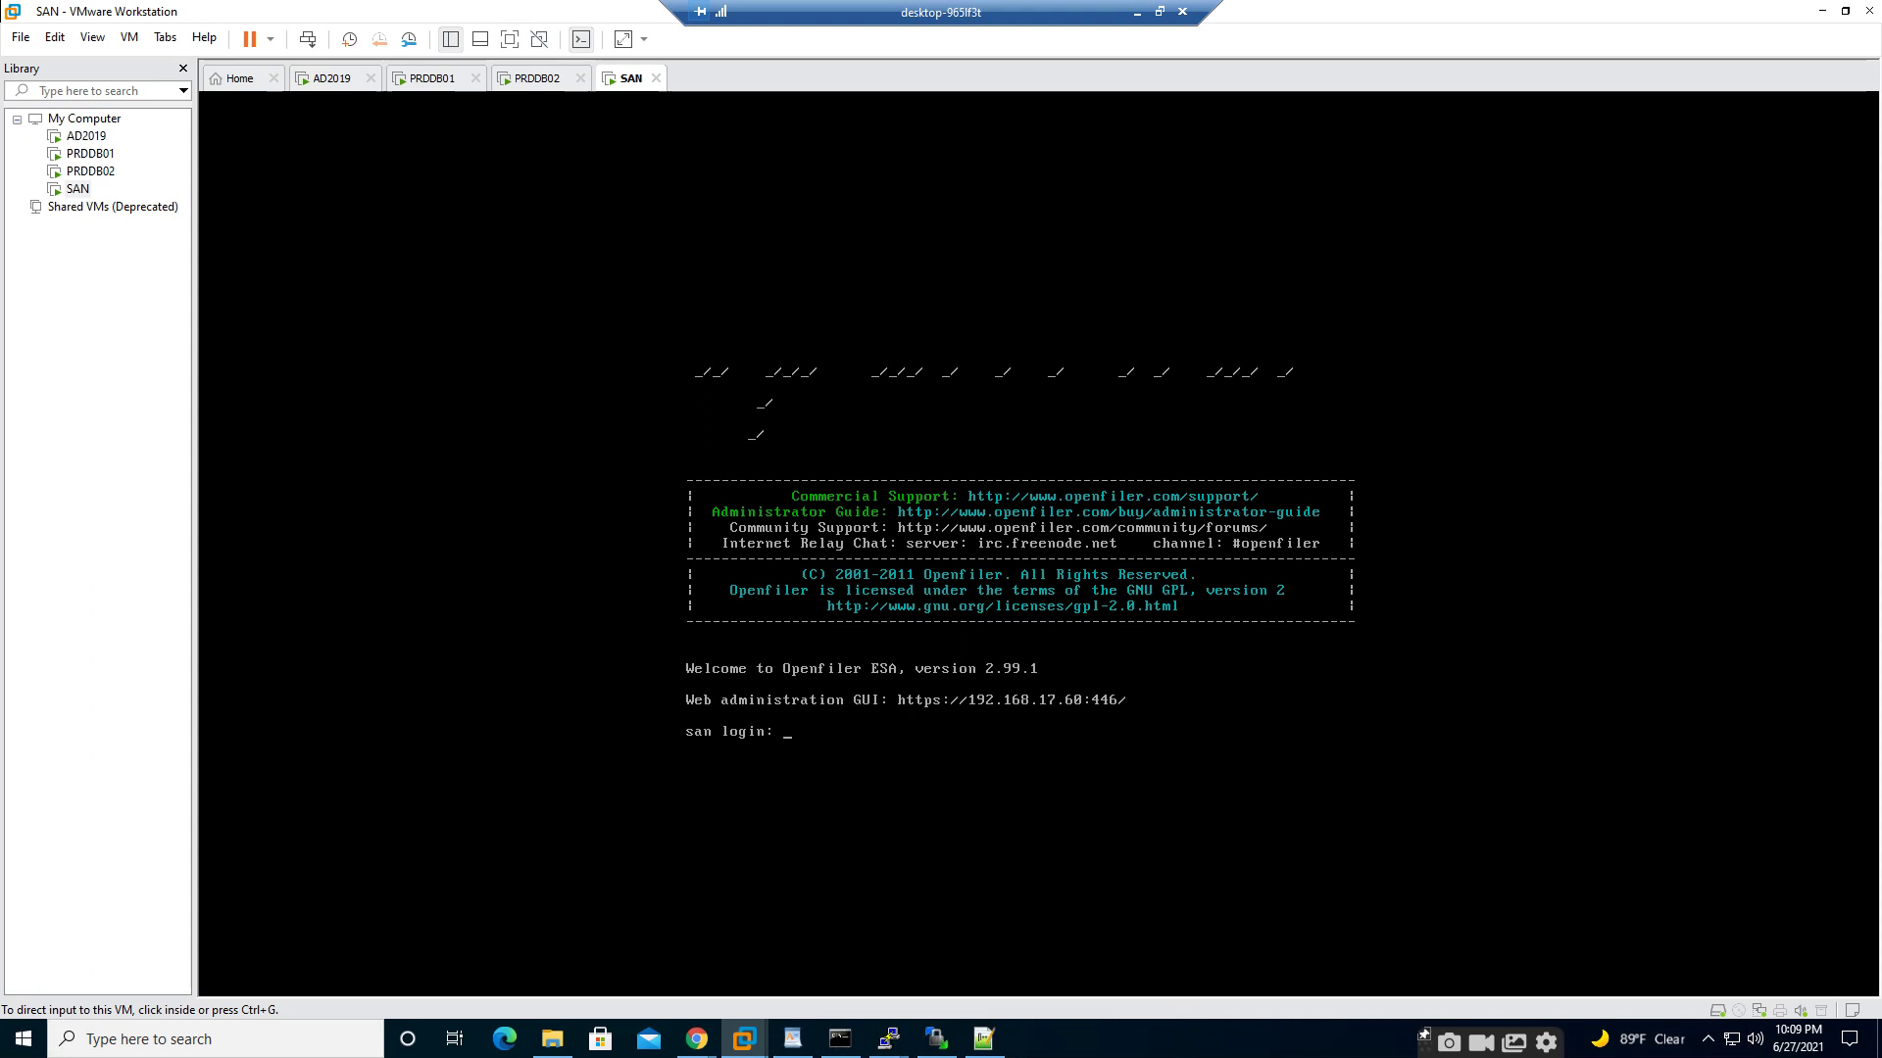
- Capture keyboard input in the SAN VM and log in to the Openfiler console as root
key("ctrl+g")
type("root")
key("Return")
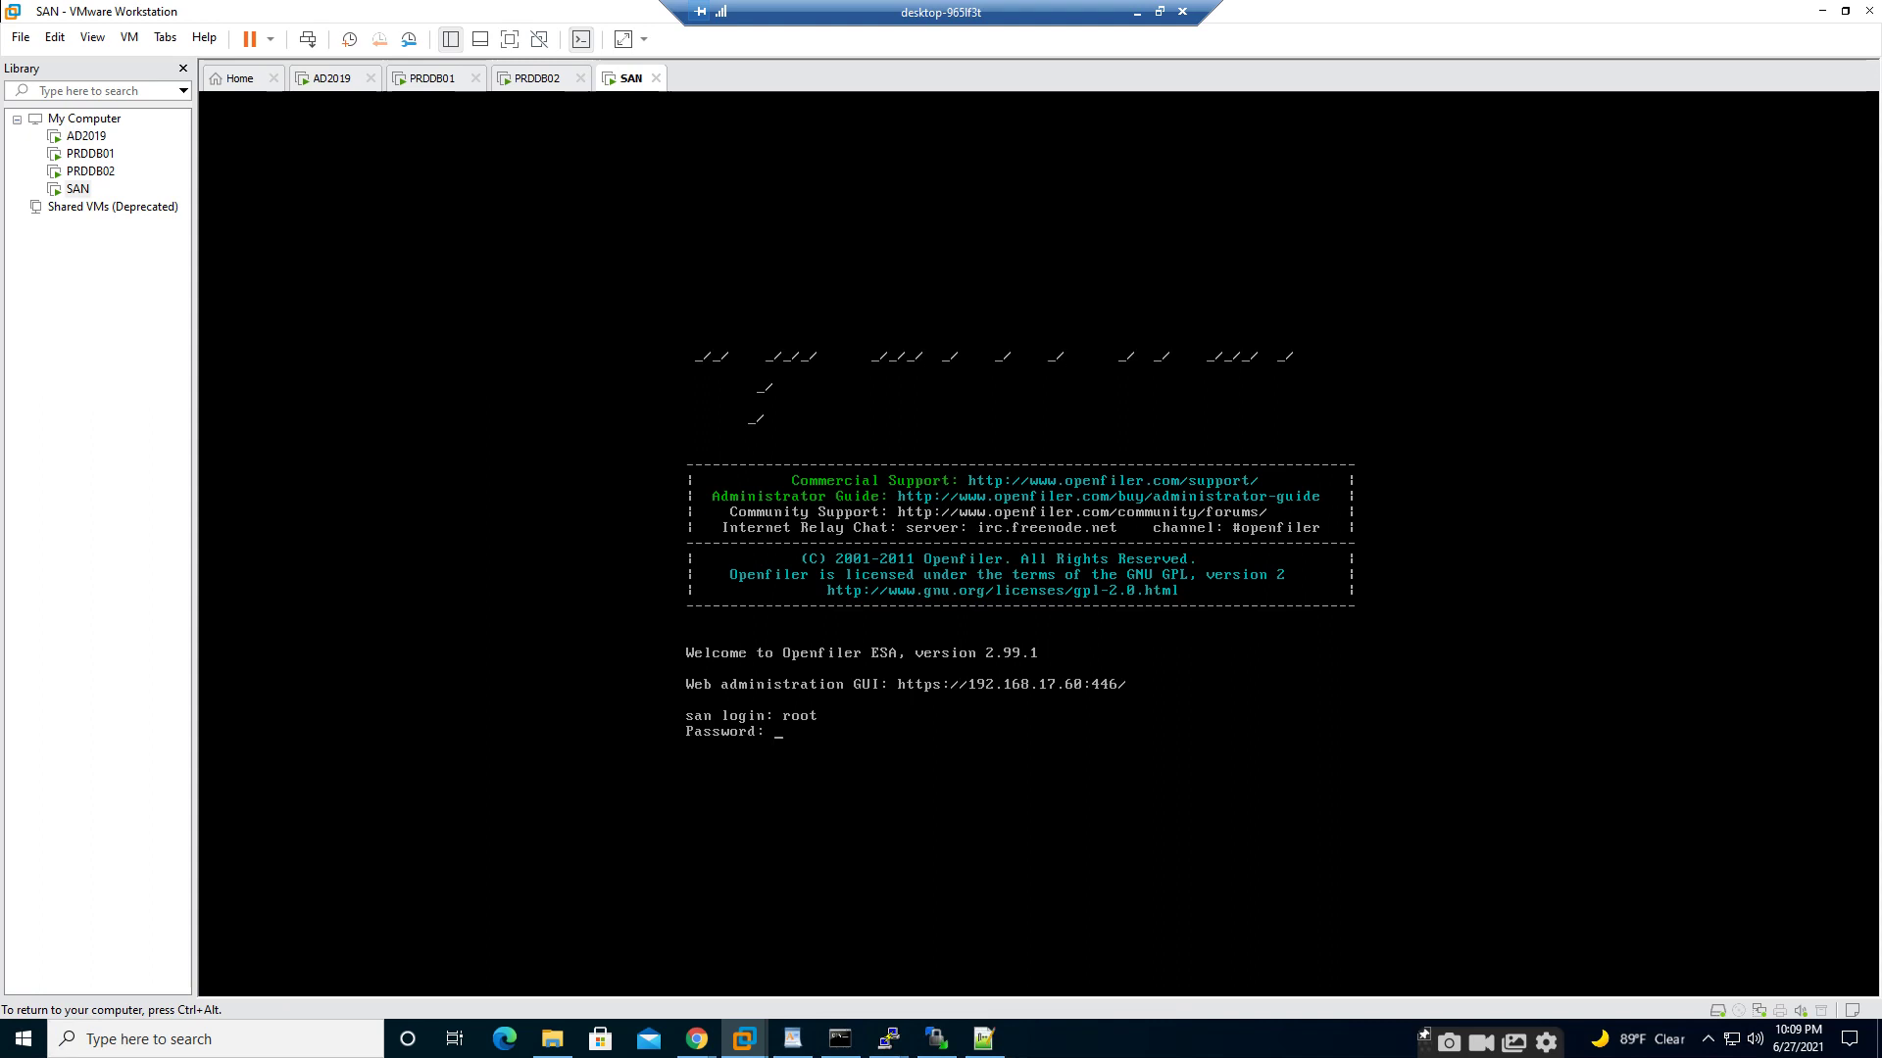
key("Return")
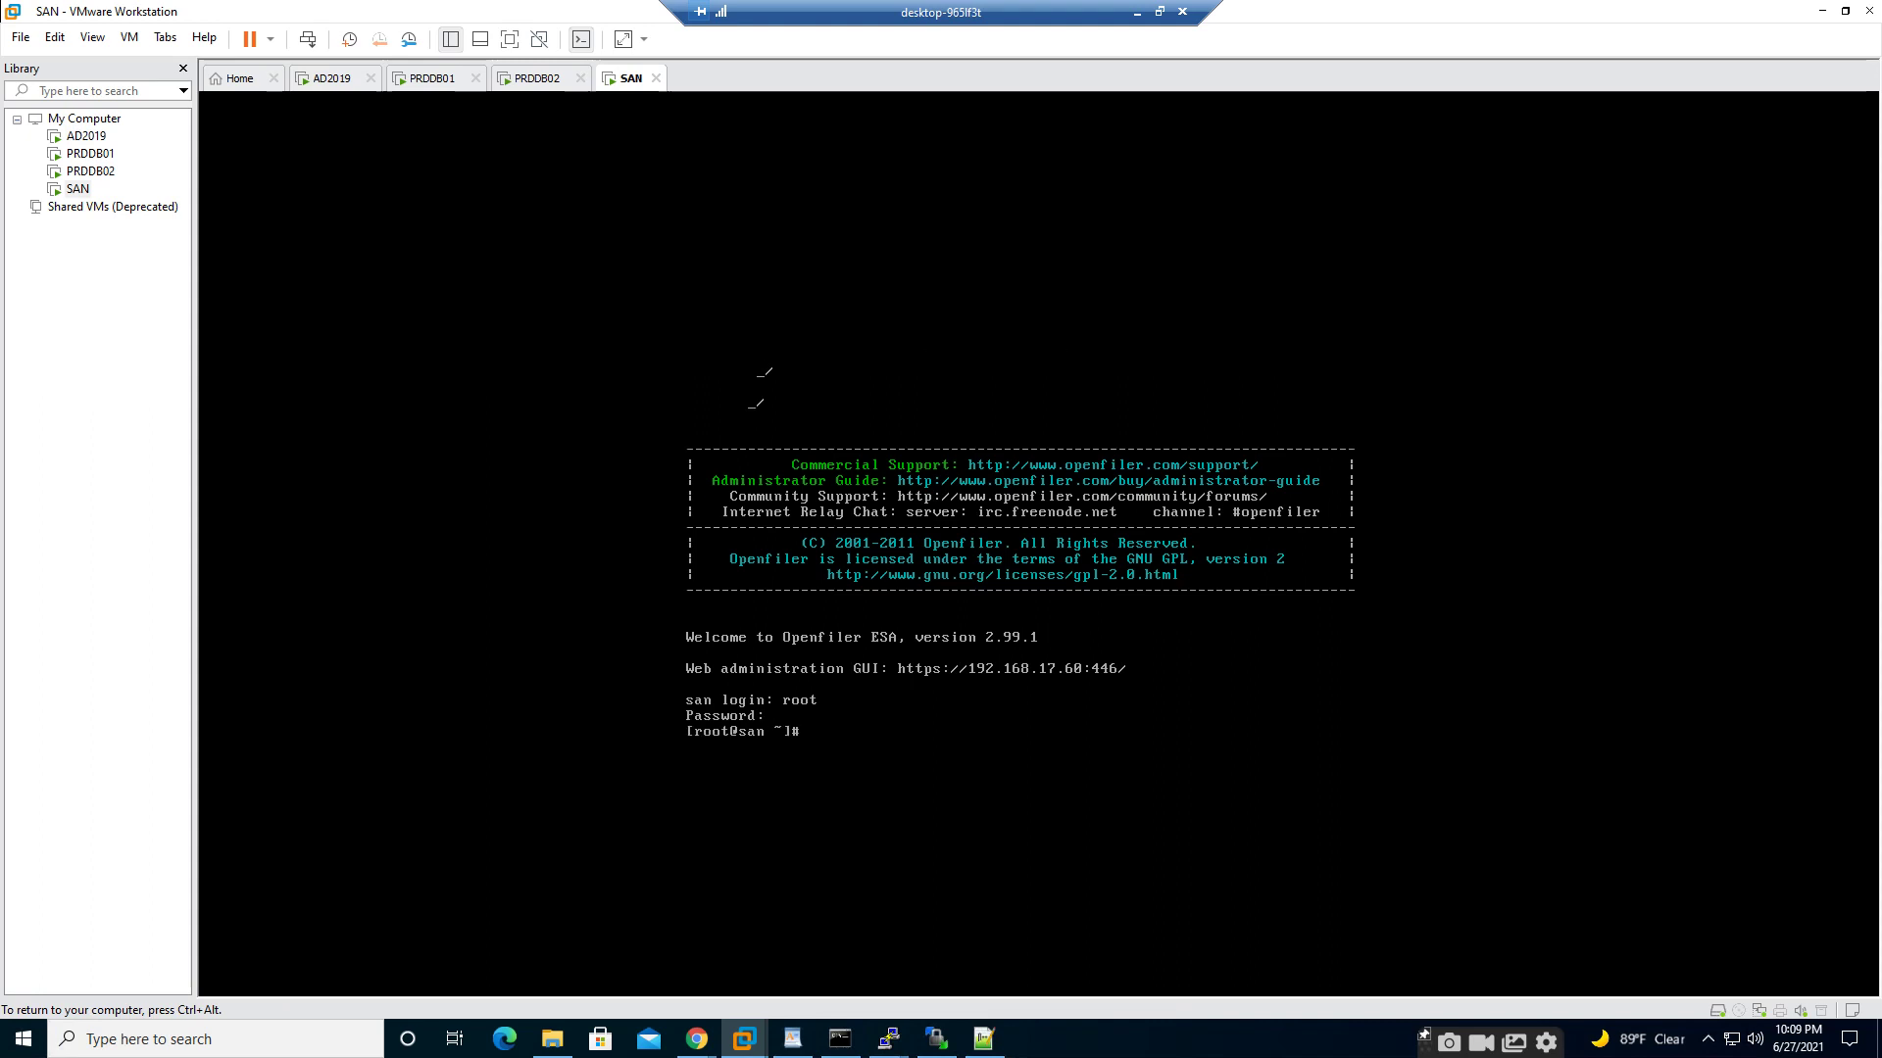
- Run 'sysctl iptables off', which returns an unknown-key error
type("system-config-")
key("BackSpace")
key("BackSpace")
key("BackSpace")
key("BackSpace")
key("BackSpace")
key("BackSpace")
key("BackSpace")
key("BackSpace")
type("ct")
key("BackSpace")
key("BackSpace")
key("BackSpace")
key("BackSpace")
key("BackSpace")
type("ctl ")
type(" i")
type("pf")
type("ables off")
key("Return")
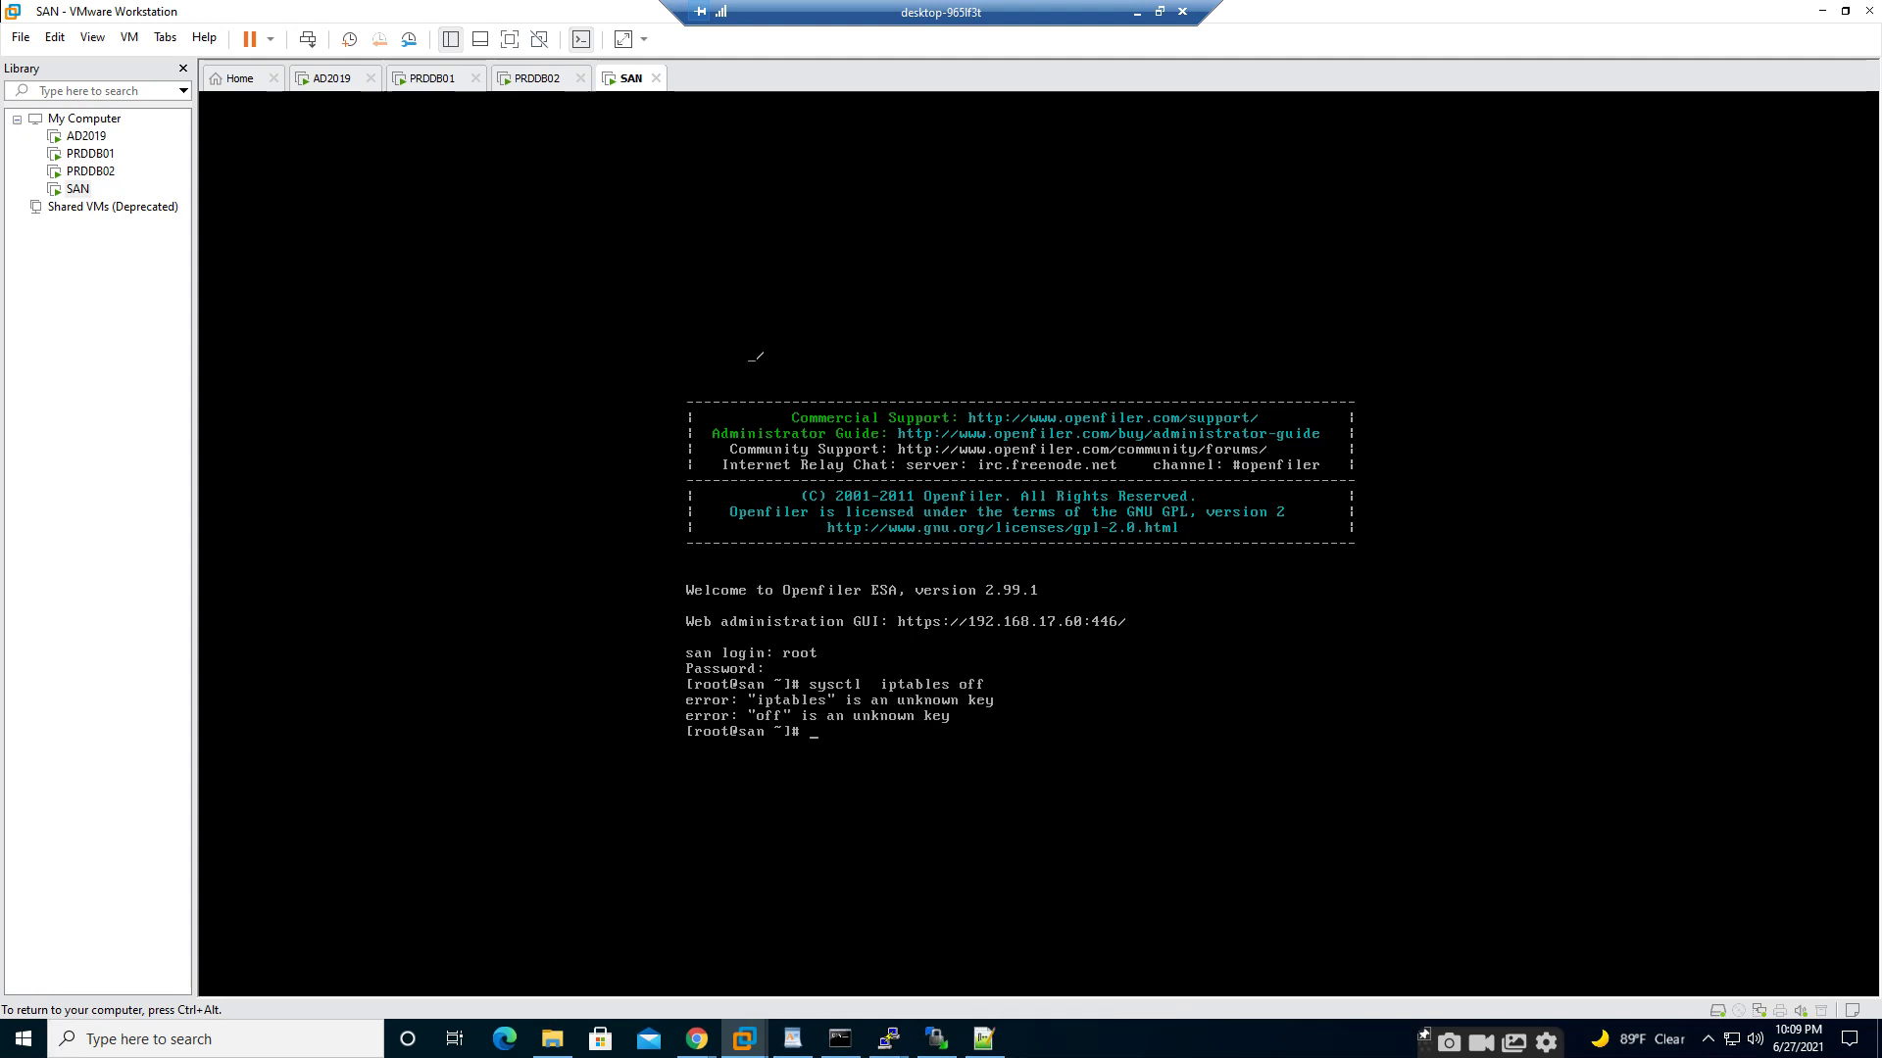
- Run 'sysctl stop iptables', which also returns an unknown-key error
type("sysctl stop iptbales")
key("BackSpace")
key("BackSpace")
key("BackSpace")
key("BackSpace")
key("BackSpace")
type("ables")
key("Return")
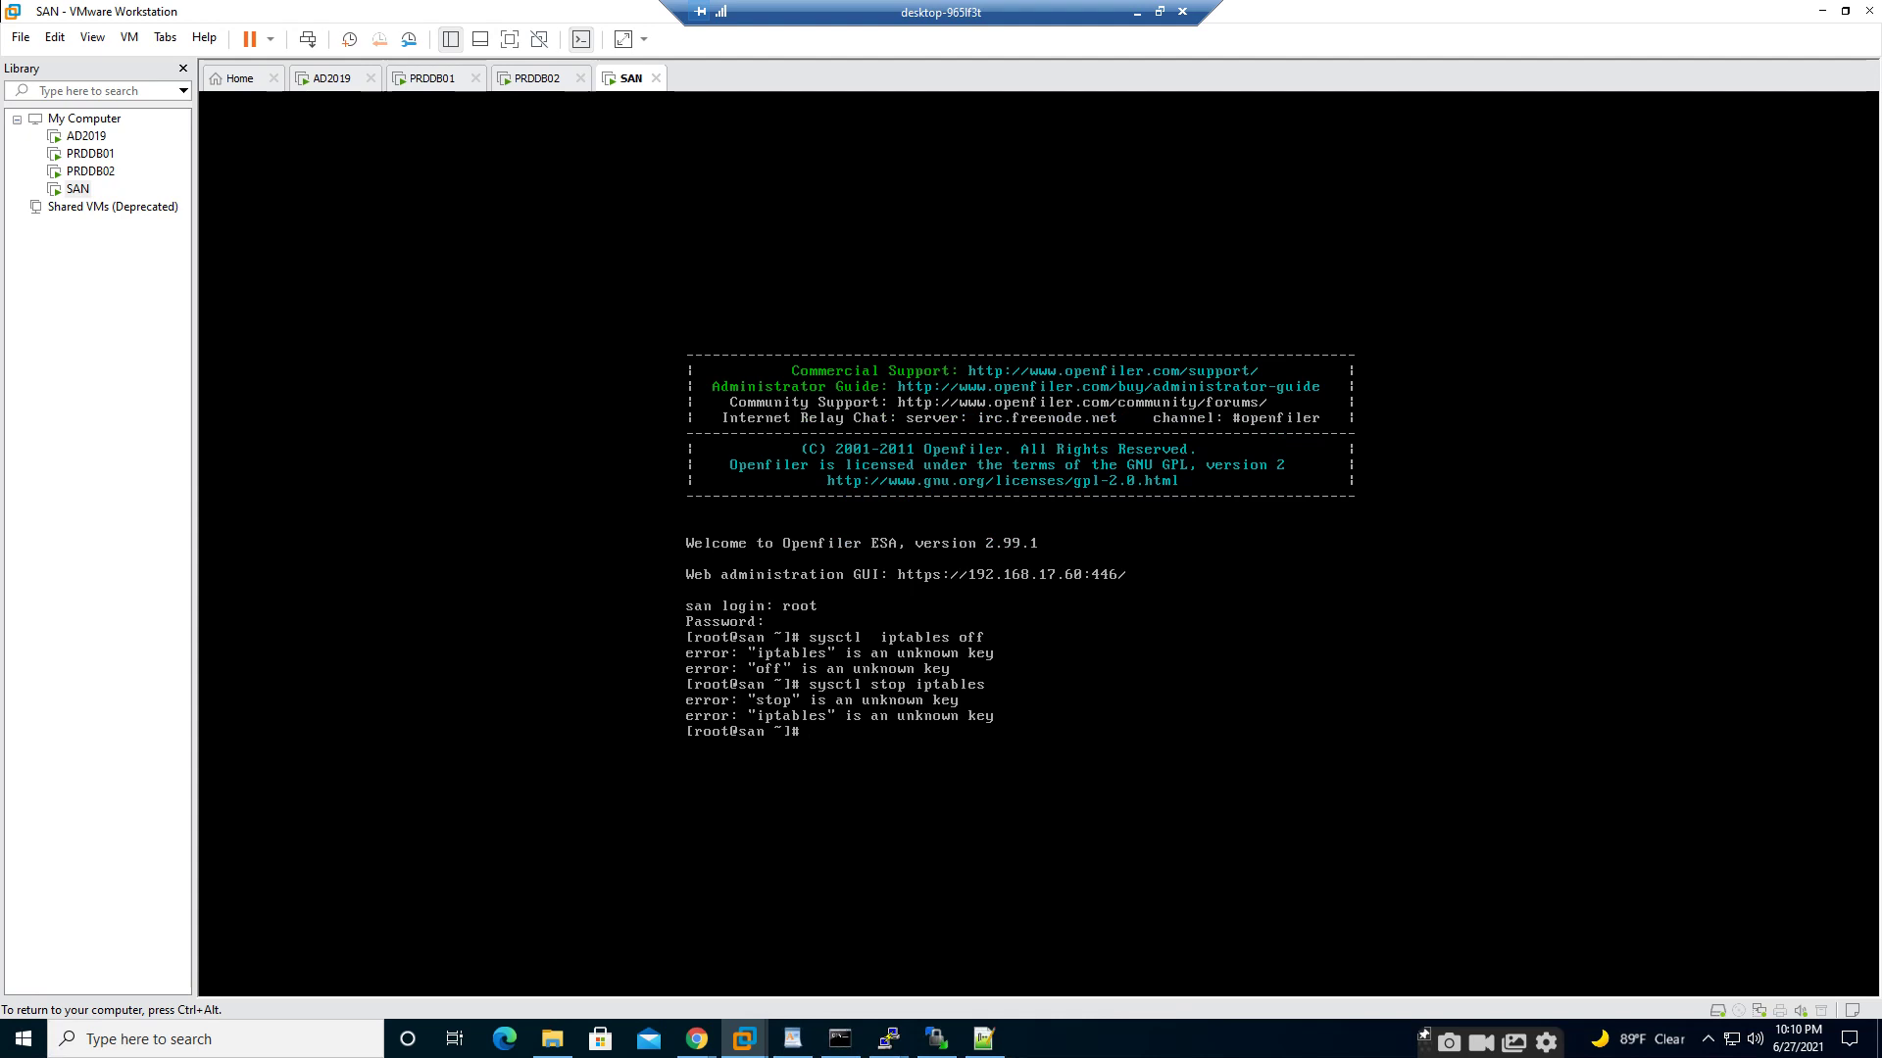
- Run 'chkconf off iptables' on the SAN console to disable the firewall
type("system-config")
key("BackSpace")
key("BackSpace")
key("BackSpace")
key("BackSpace")
key("BackSpace")
key("BackSpace")
key("BackSpace")
type("c")
key("BackSpace")
key("BackSpace")
key("BackSpace")
key("BackSpace")
key("BackSpace")
key("BackSpace")
key("BackSpace")
type("ckconf")
key("BackSpace")
type("conf")
key("BackSpace")
key("BackSpace")
key("BackSpace")
type("n")
key("BackSpace")
type("hkcon")
type("f ")
type("ooff")
key("BackSpace")
key("BackSpace")
key("BackSpace")
type("ff iptables")
key("Return")
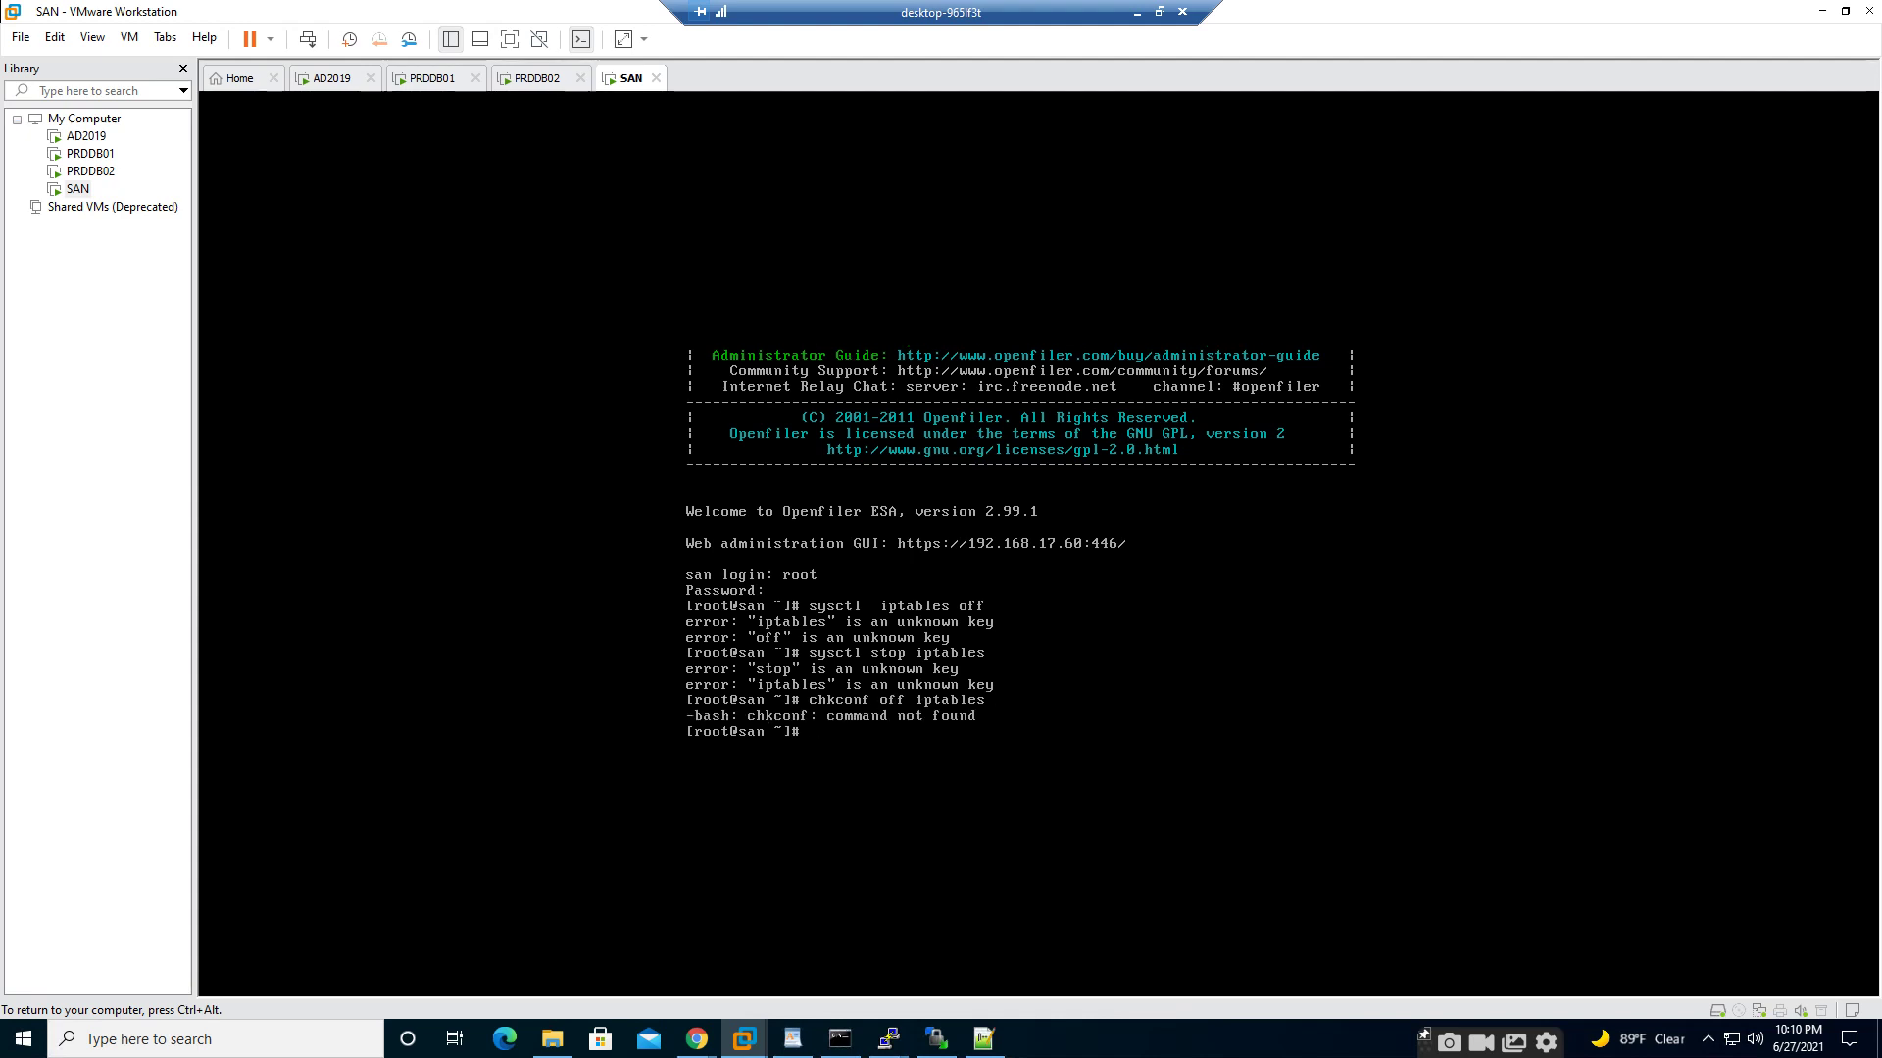
- List the /etc/sysconfig files with Tab completion, then open /etc/hosts in vi
type("cat /etc/sysconfig/sendmail")
key("BackSpace")
key("BackSpace")
key("BackSpace")
key("BackSpace")
key("BackSpace")
key("BackSpace")
type("li")
key("BackSpace")
key("BackSpace")
key("BackSpace")
key("Tab")
key("Tab")
key("Tab")
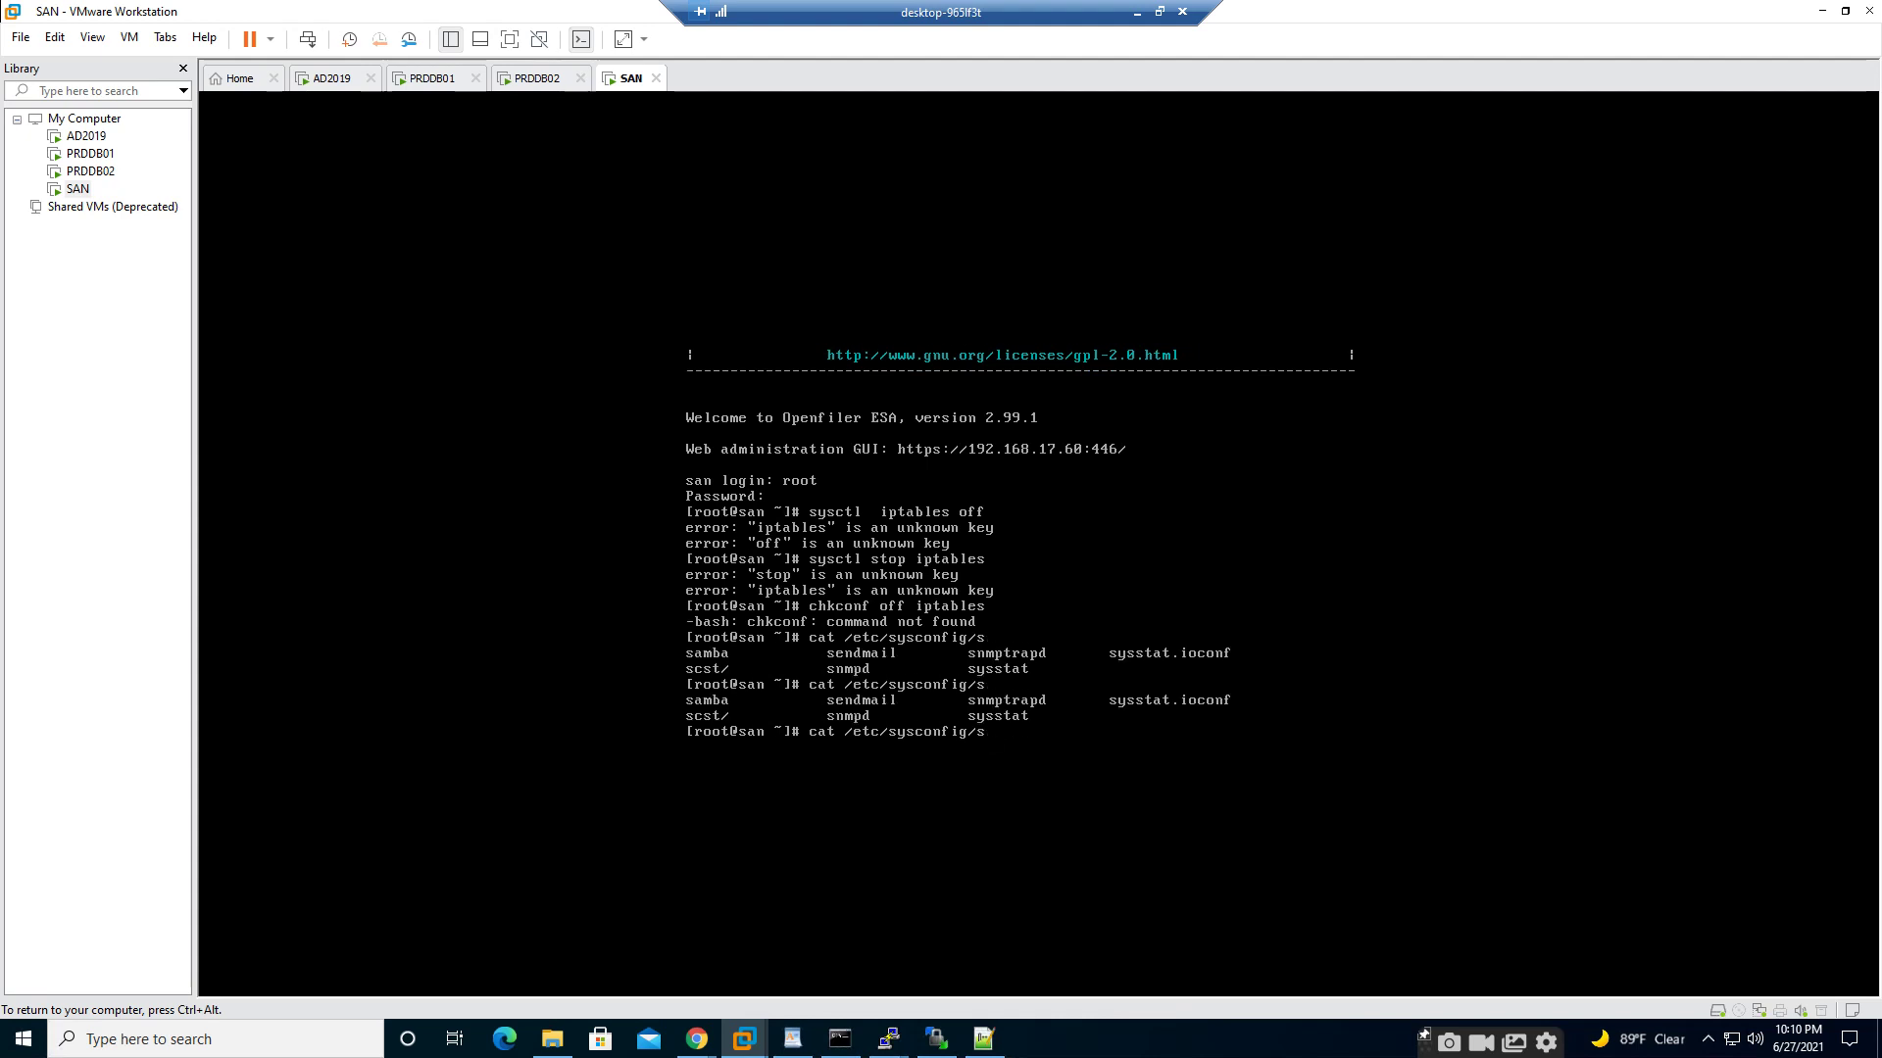
key("BackSpace")
key("BackSpace")
key("BackSpace")
key("BackSpace")
key("BackSpace")
key("BackSpace")
key("BackSpace")
key("BackSpace")
key("BackSpace")
key("BackSpace")
key("BackSpace")
key("BackSpace")
key("BackSpace")
key("BackSpace")
key("BackSpace")
key("BackSpace")
key("BackSpace")
key("BackSpace")
key("BackSpace")
key("BackSpace")
type("vi /etc/hosts")
key("Return")
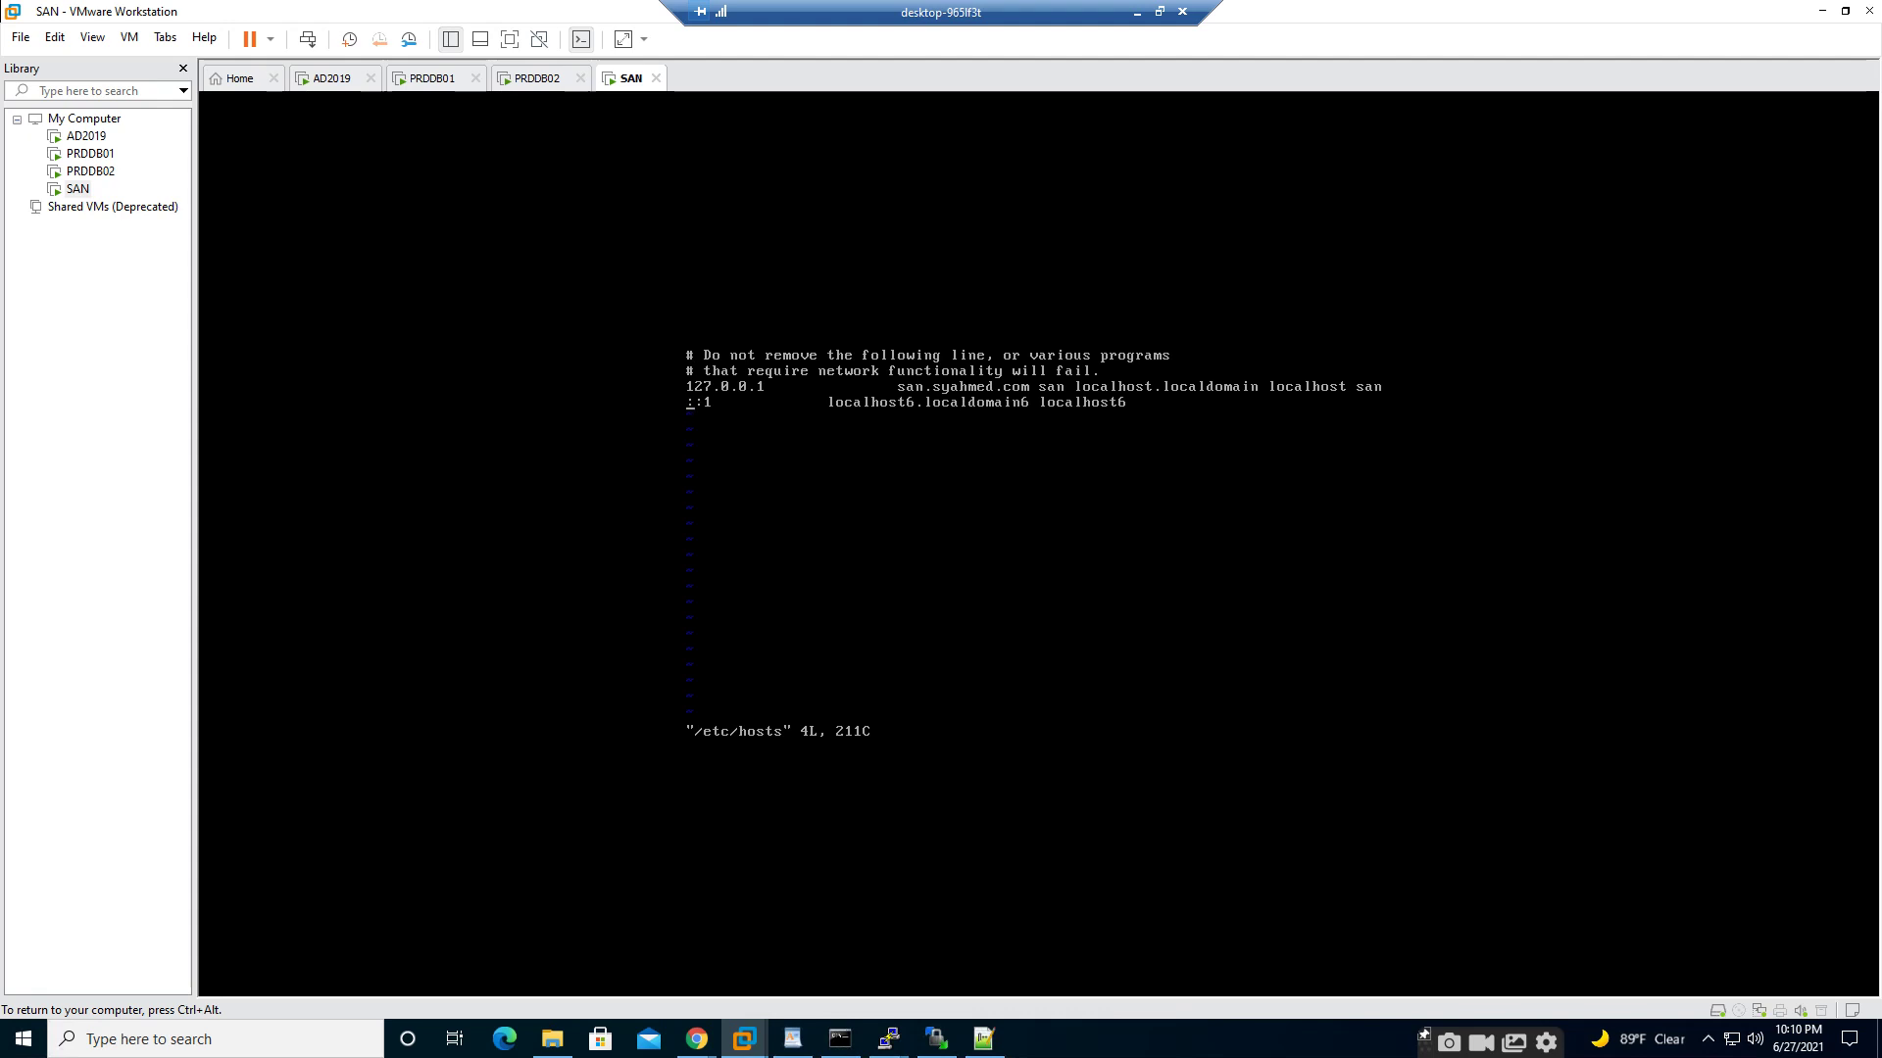
- Add the line '192.168.17.60 san.syahmed.com san' to /etc/hosts and save it
type("o")
type("192")
type(".168")
type(".17.60")
key("Tab")
type("d")
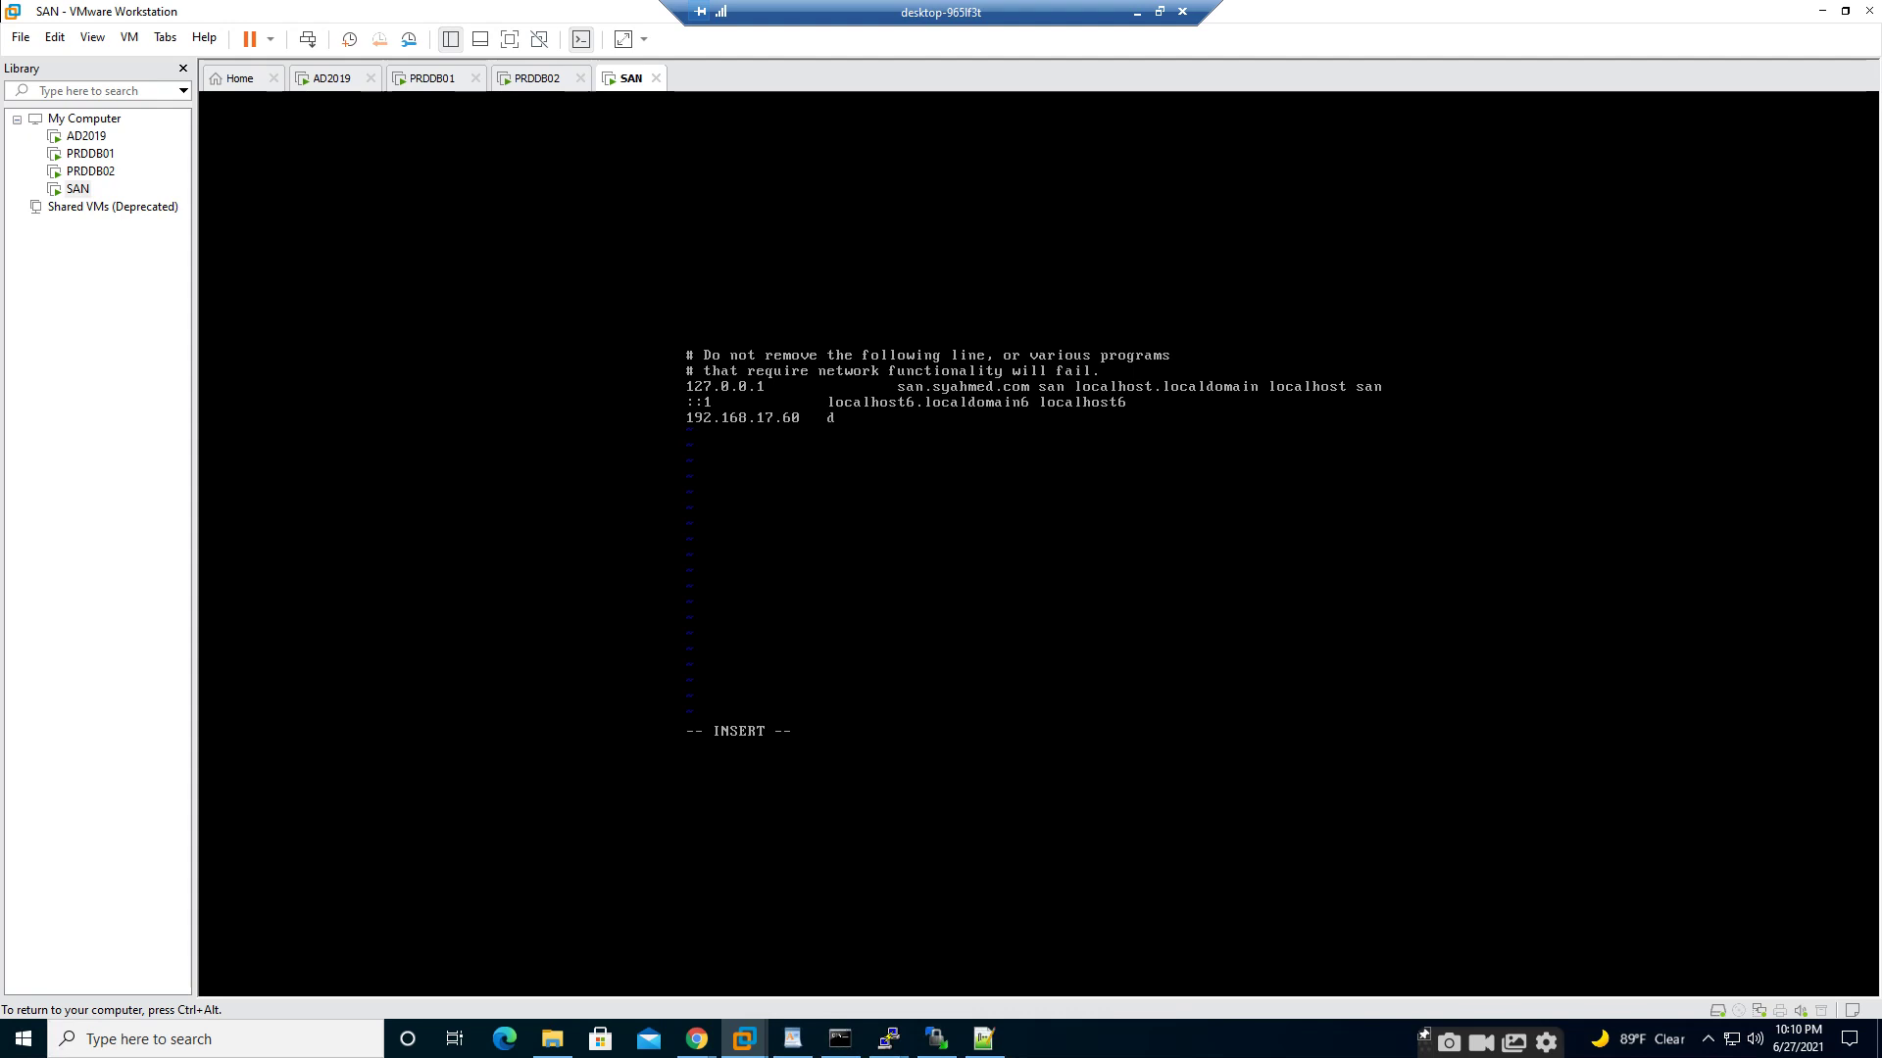
key("BackSpace")
type("san.syahmed.com san")
key("Escape")
type(":wq!")
key("Return")
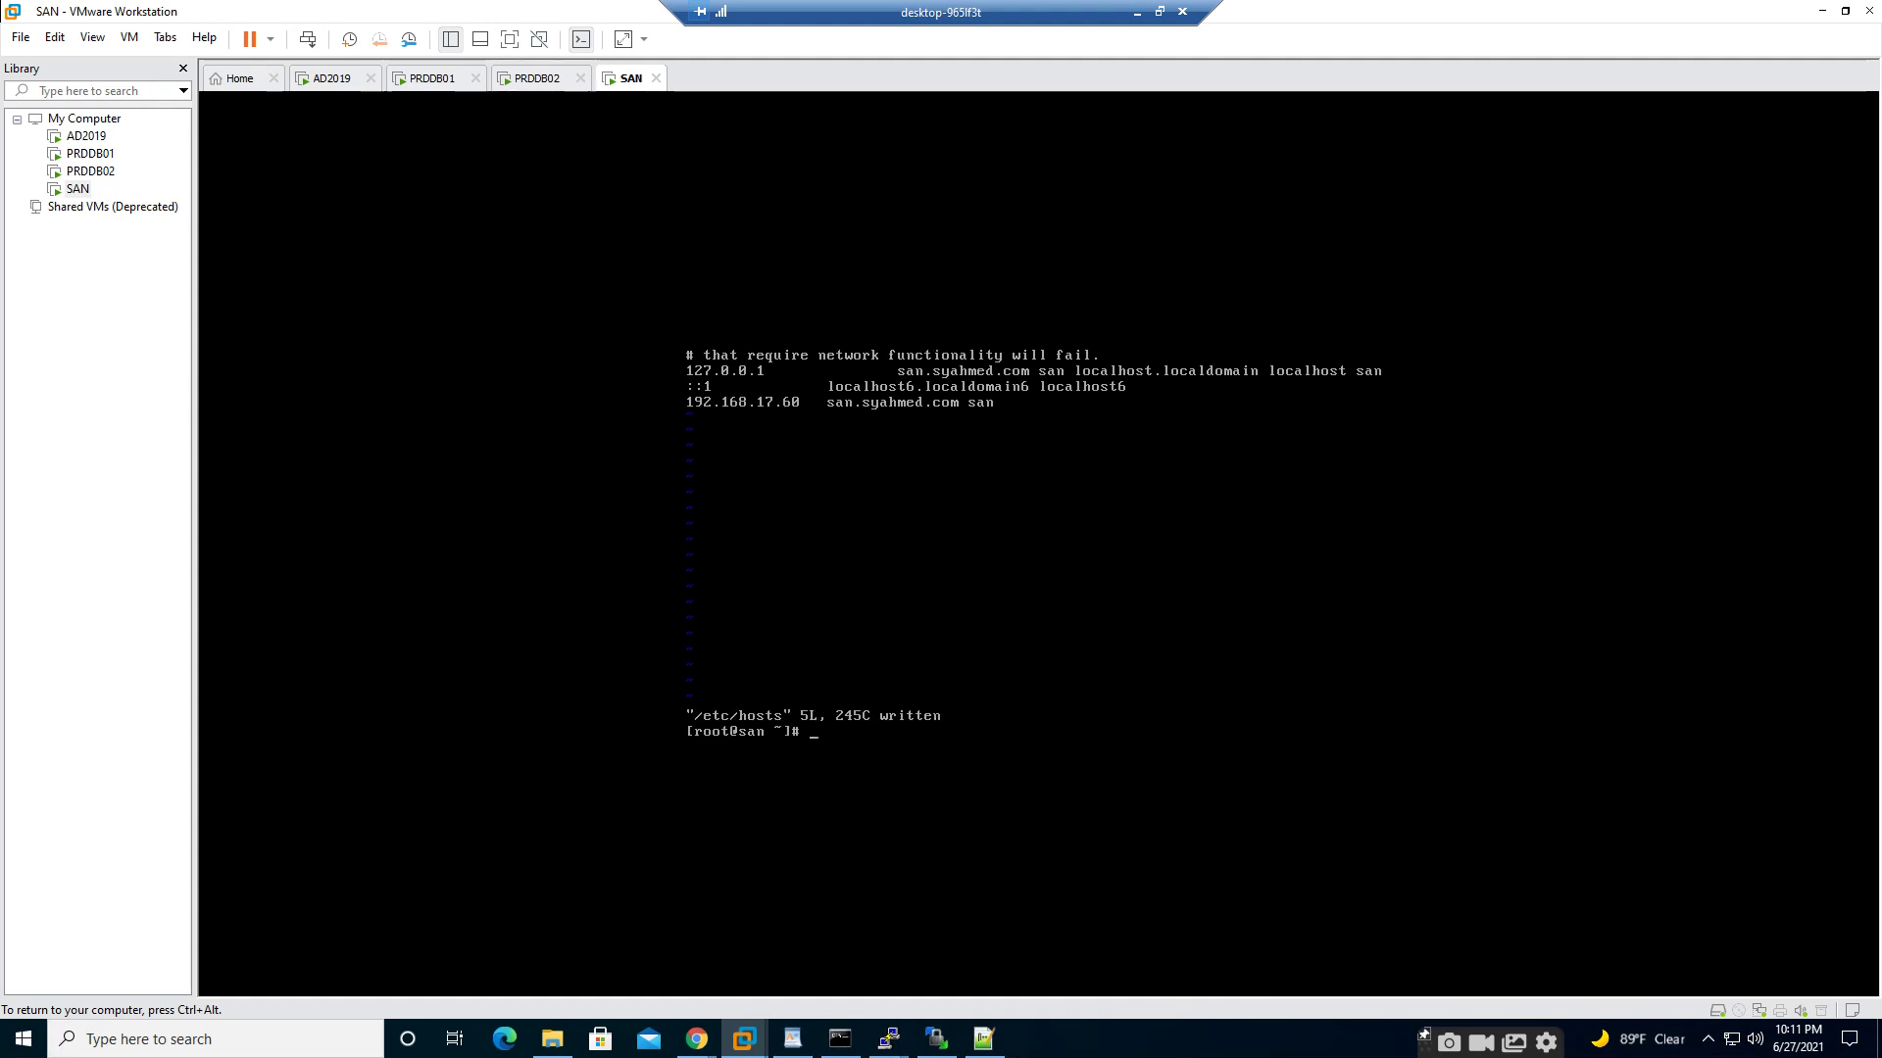
- Restart the SAN's network service and release input from the VM
type("service network restart")
key("Return")
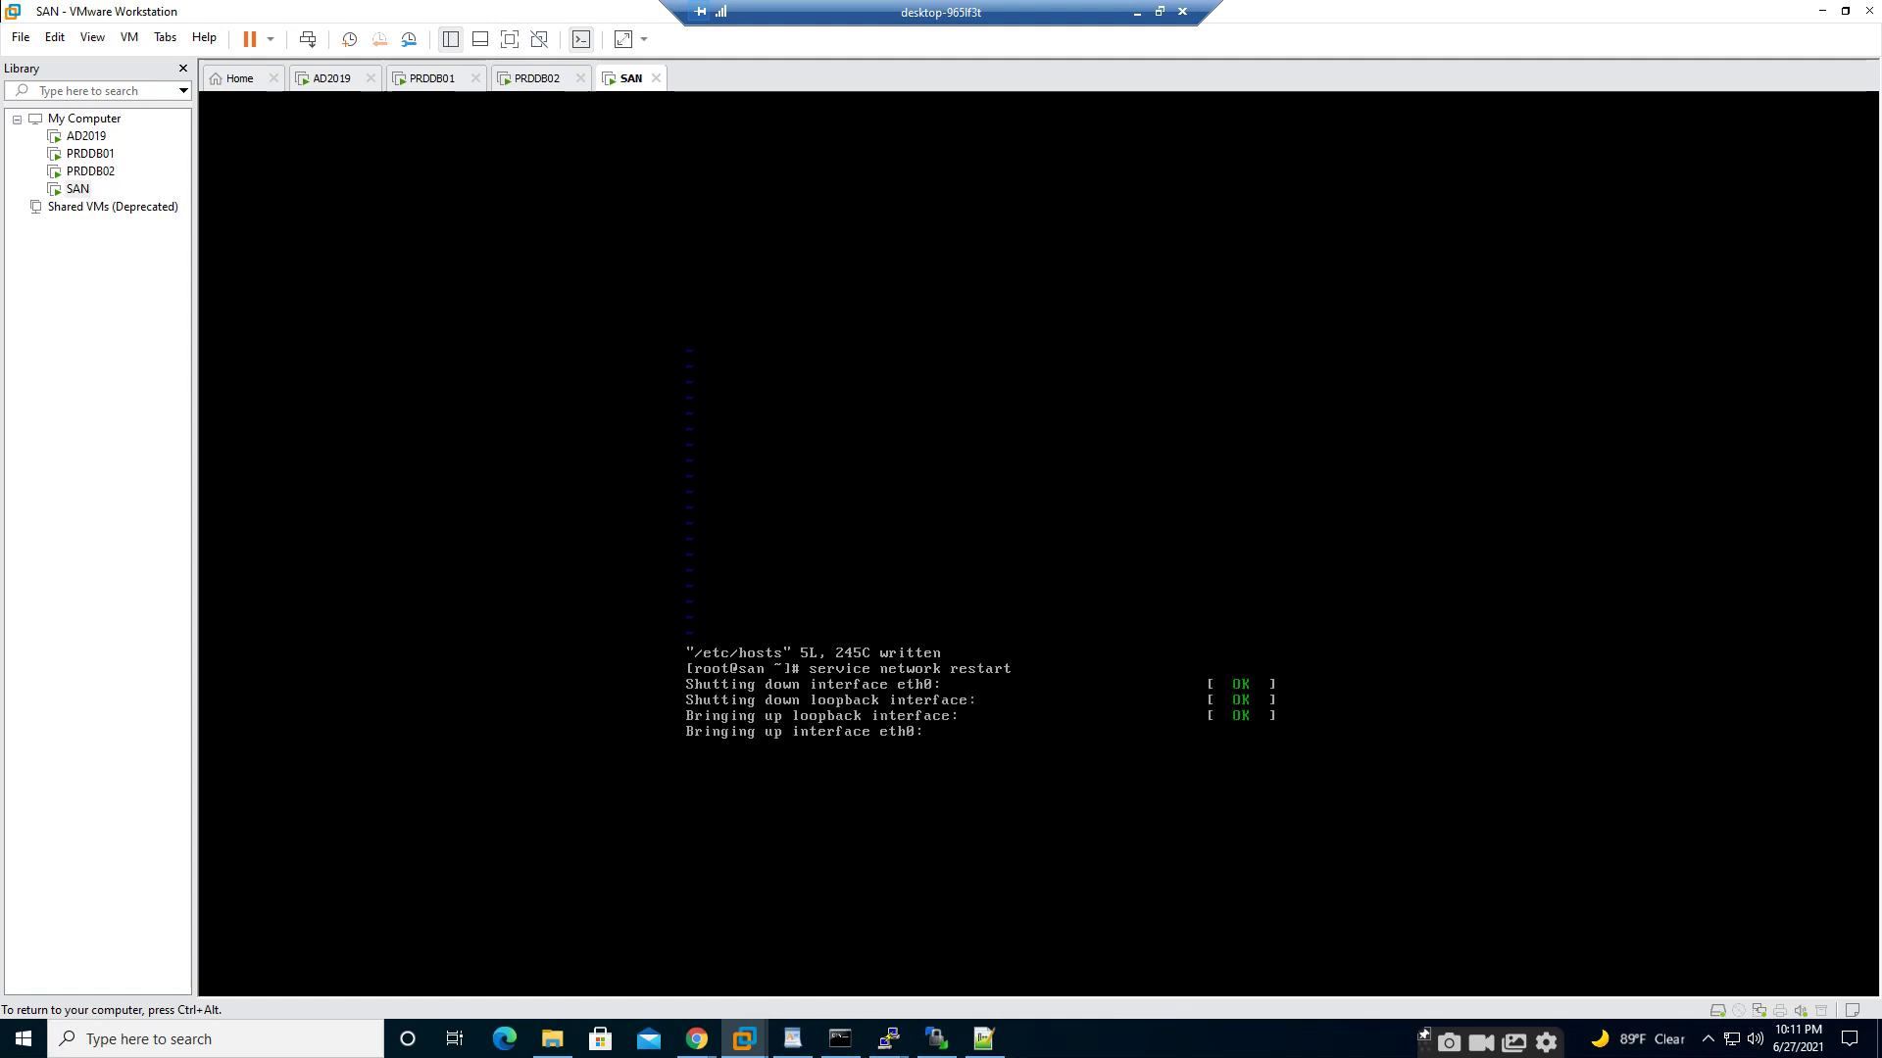
key("ctrl+alt")
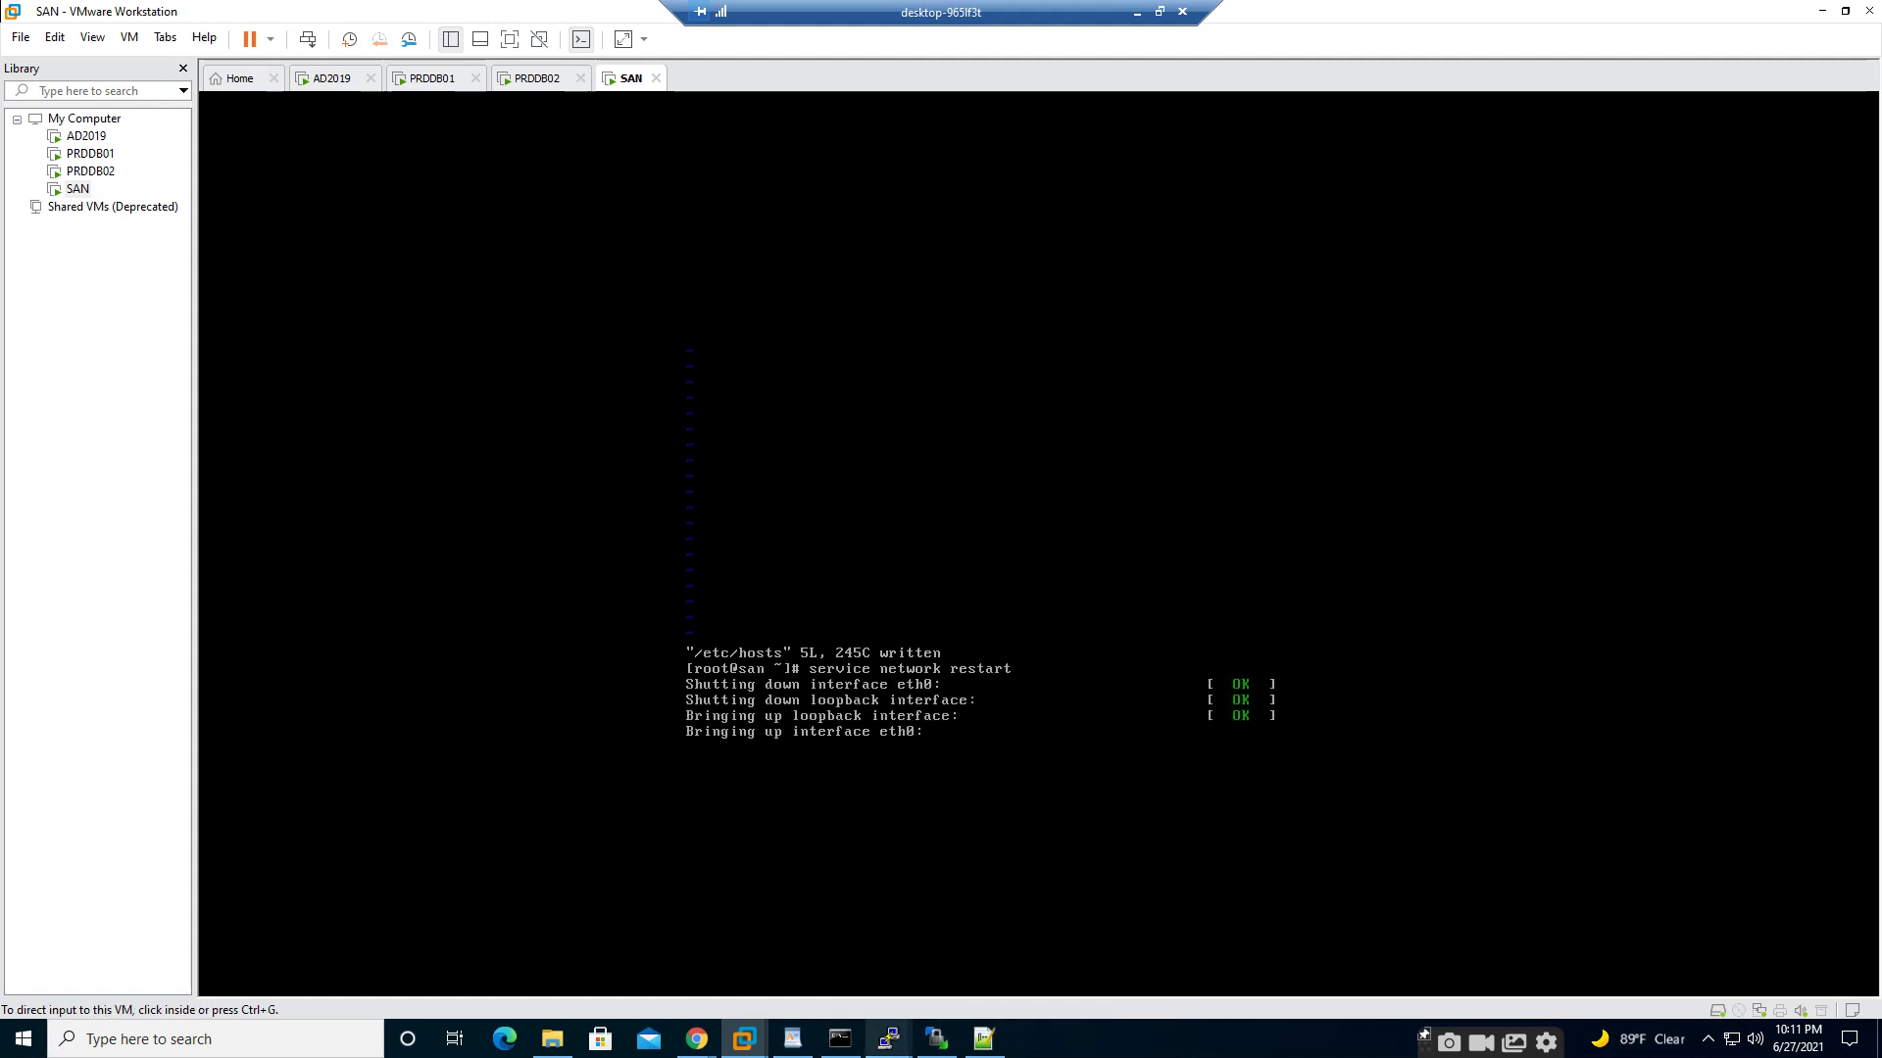
- Rerun the ping to san.syahmed.com from the host Command Prompt, then minimize it
mouse_move(744, 1039)
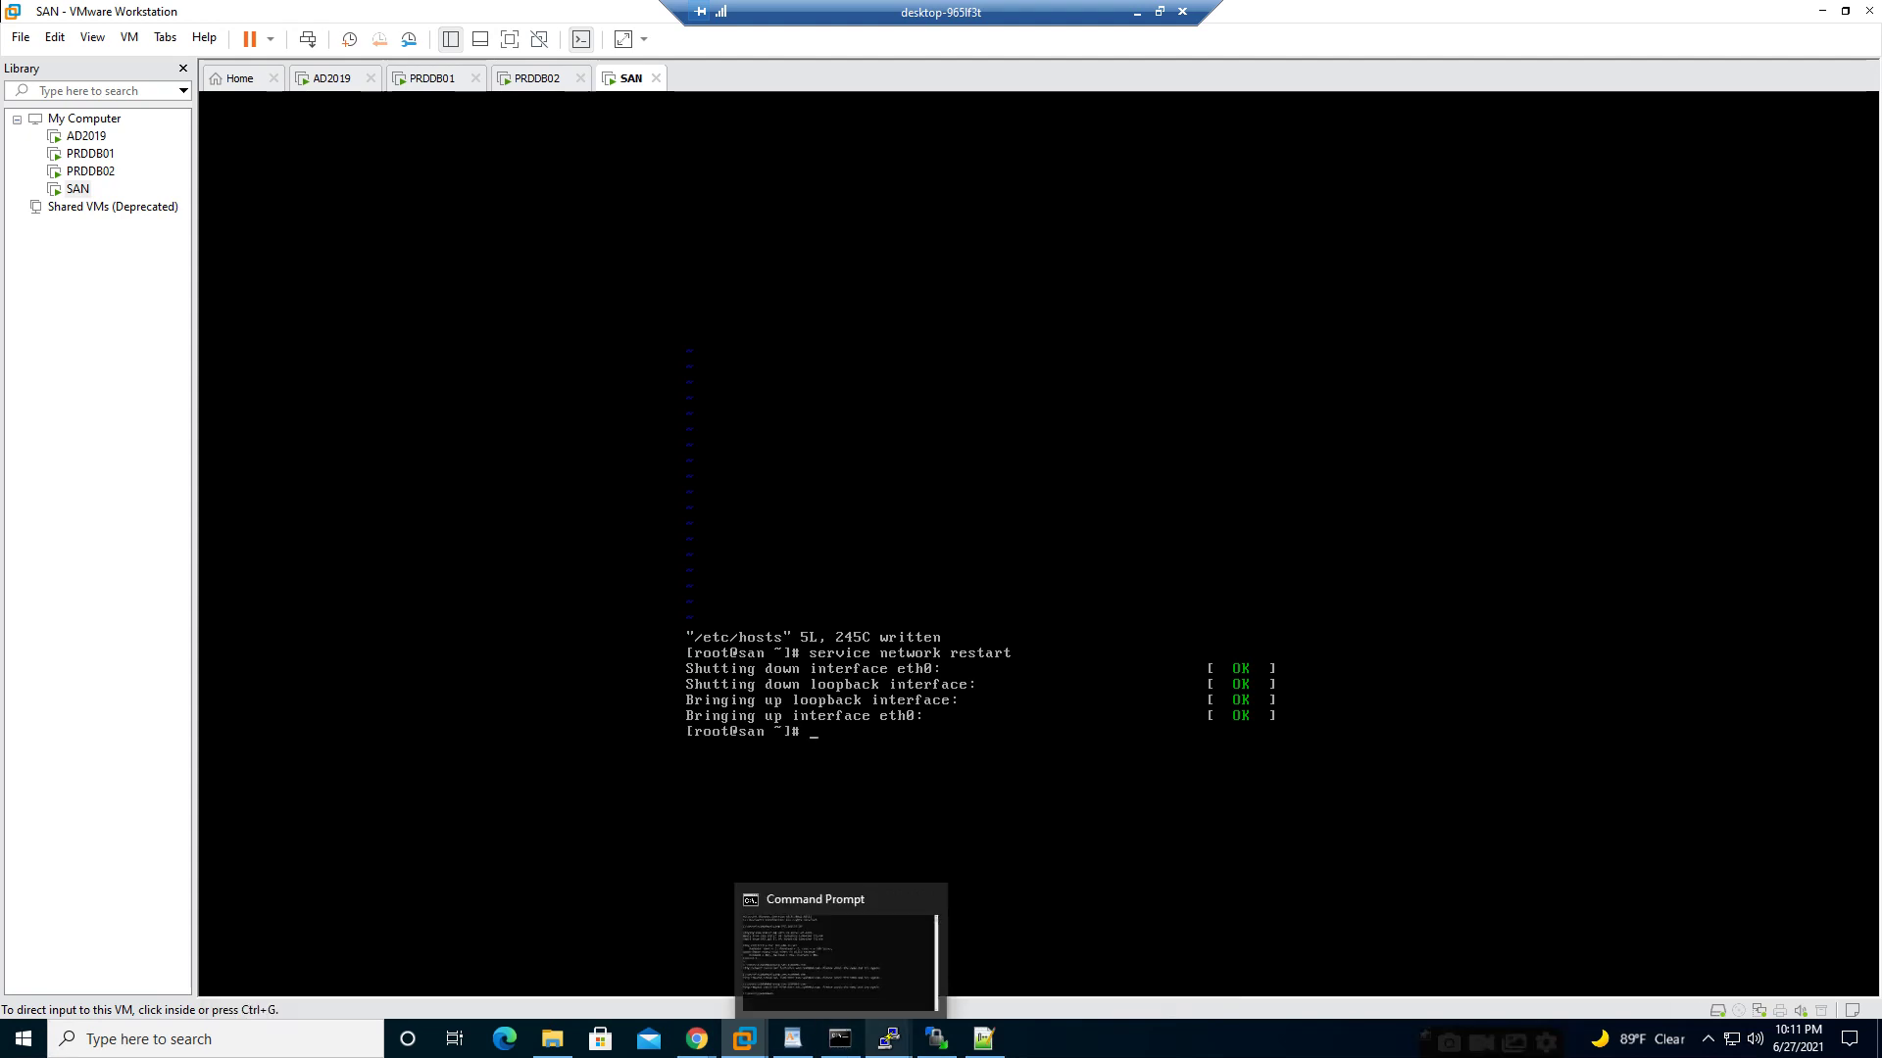
left_click(840, 1039)
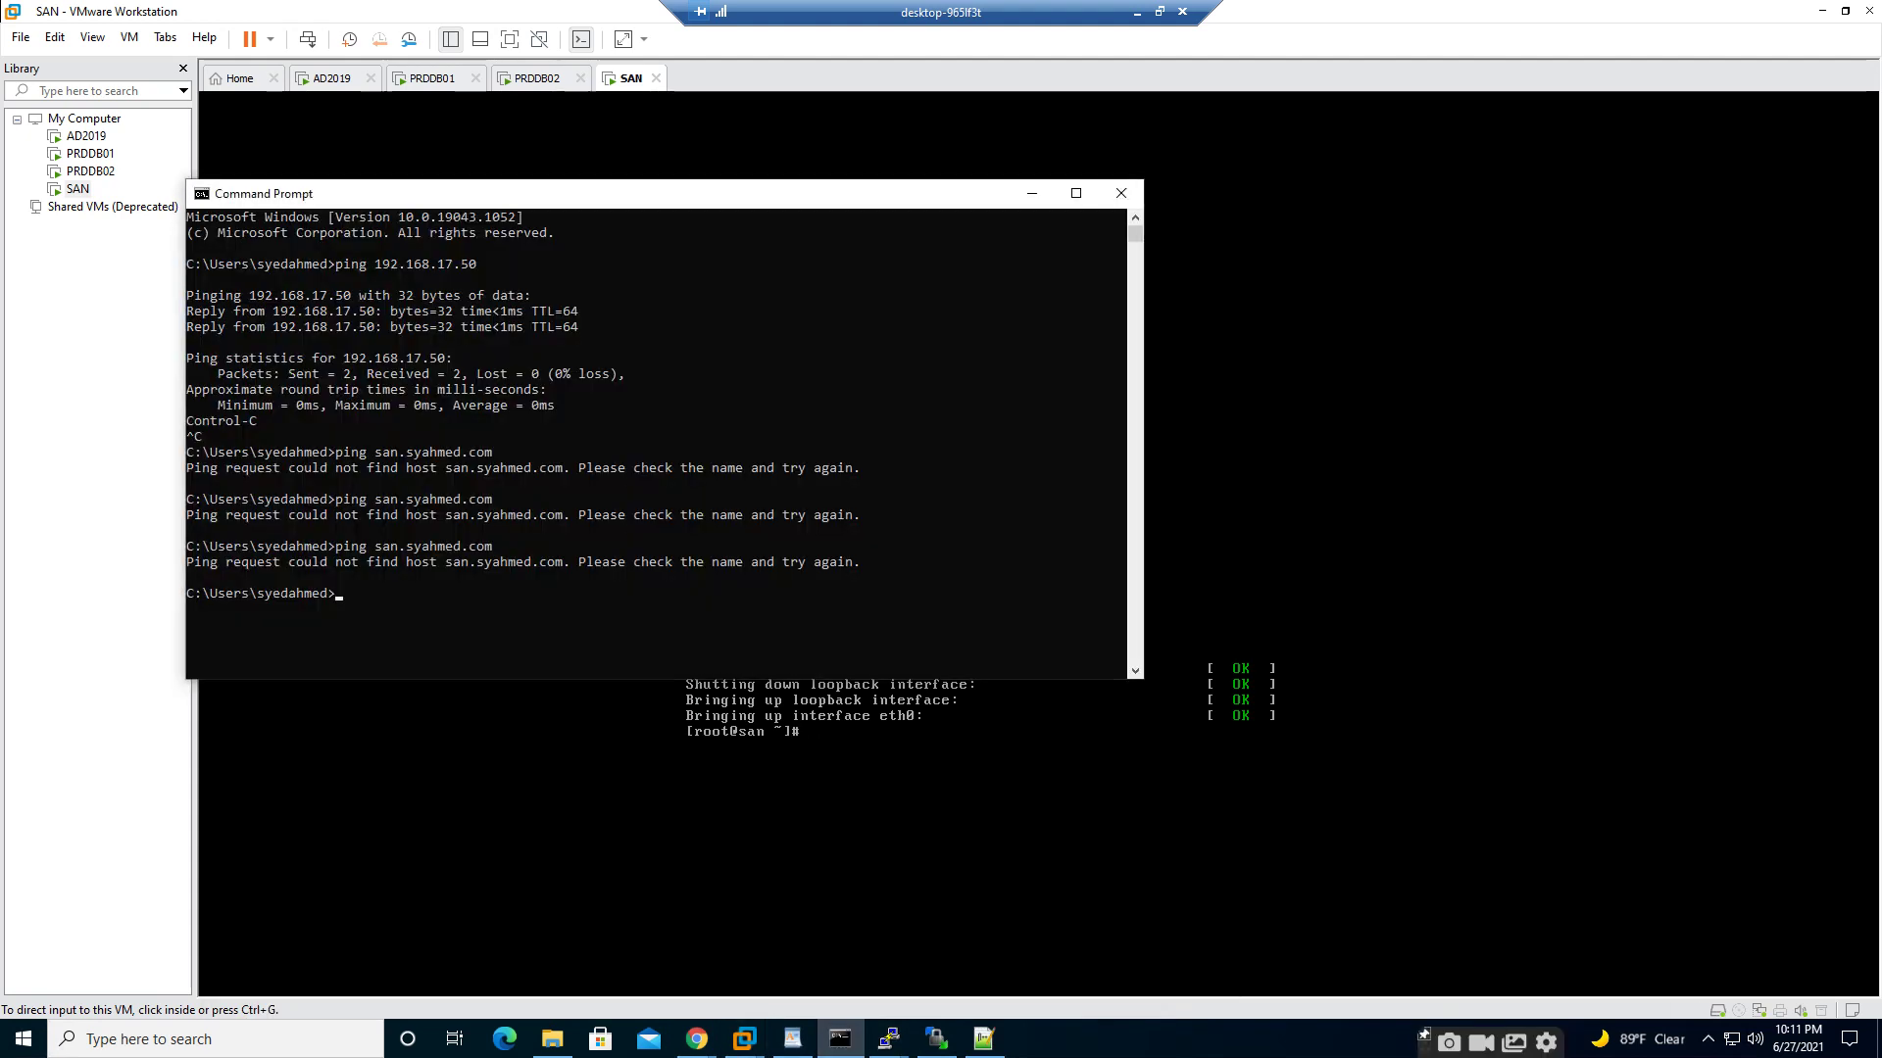
key("Up")
key("Return")
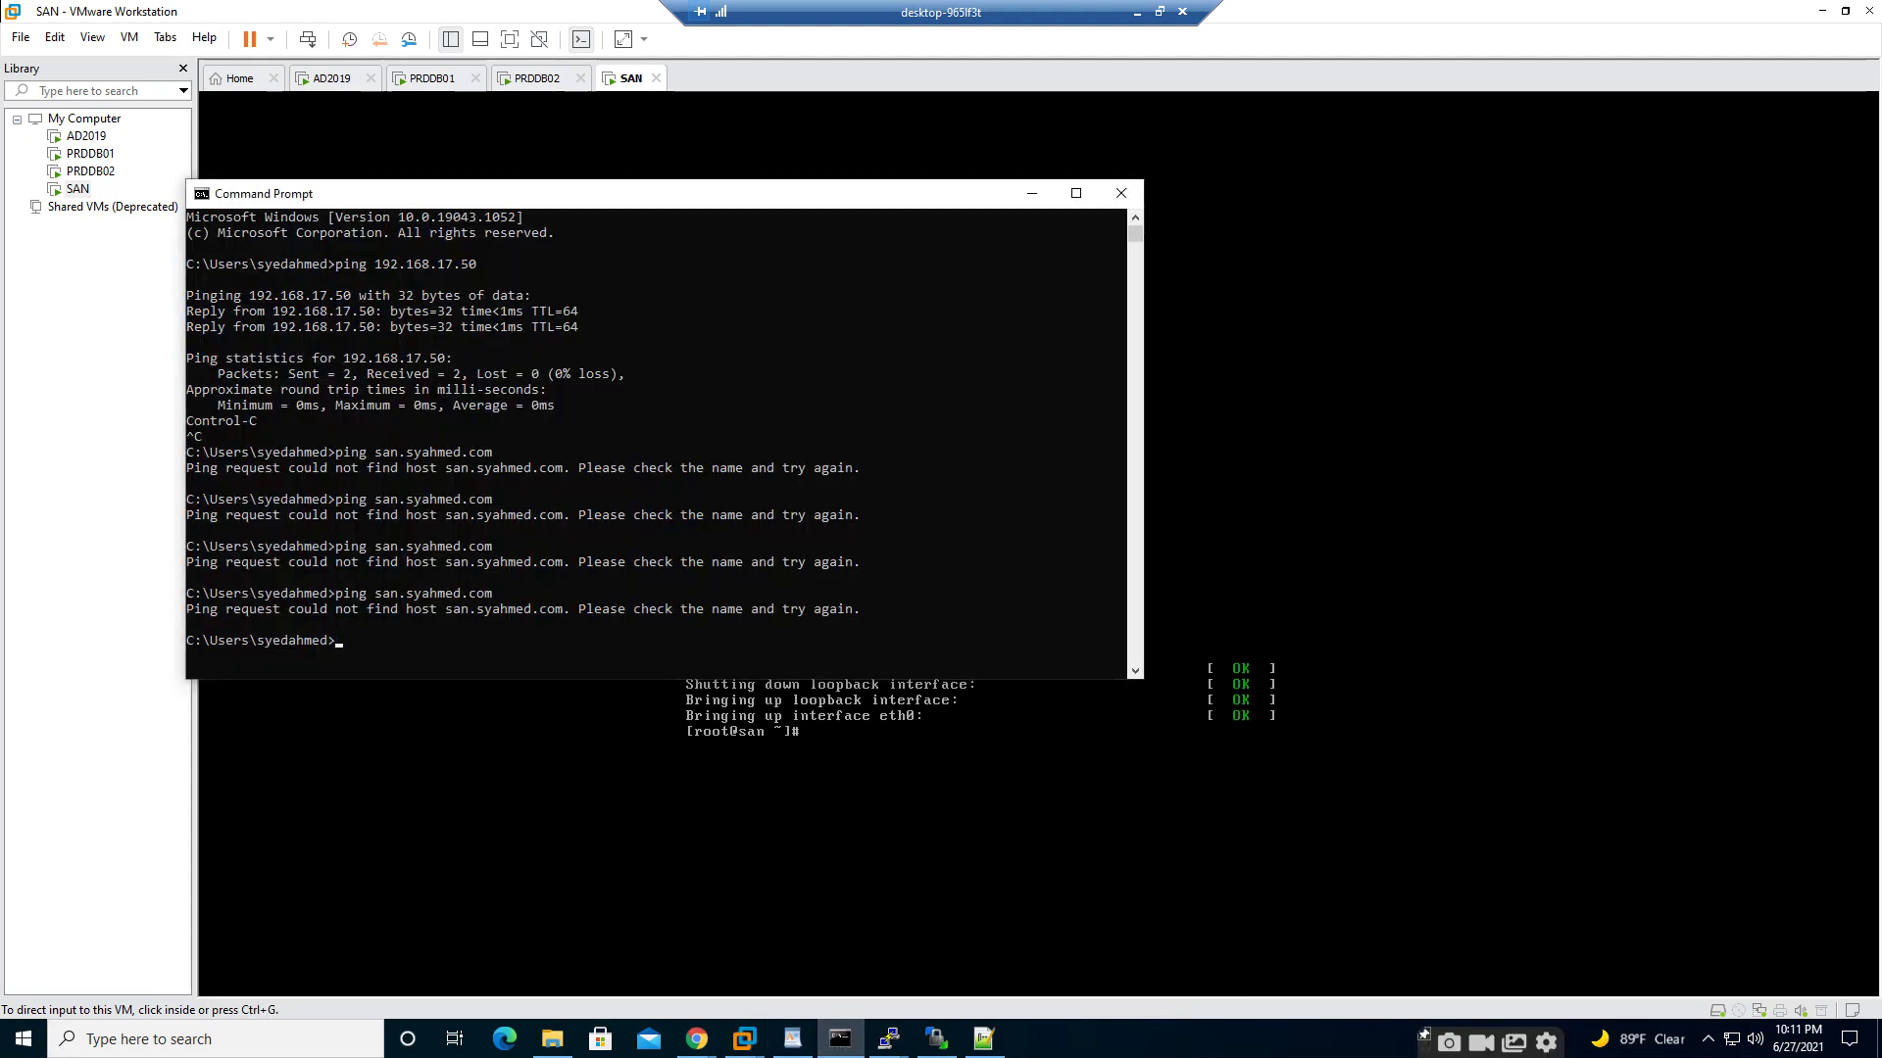
left_click(1032, 194)
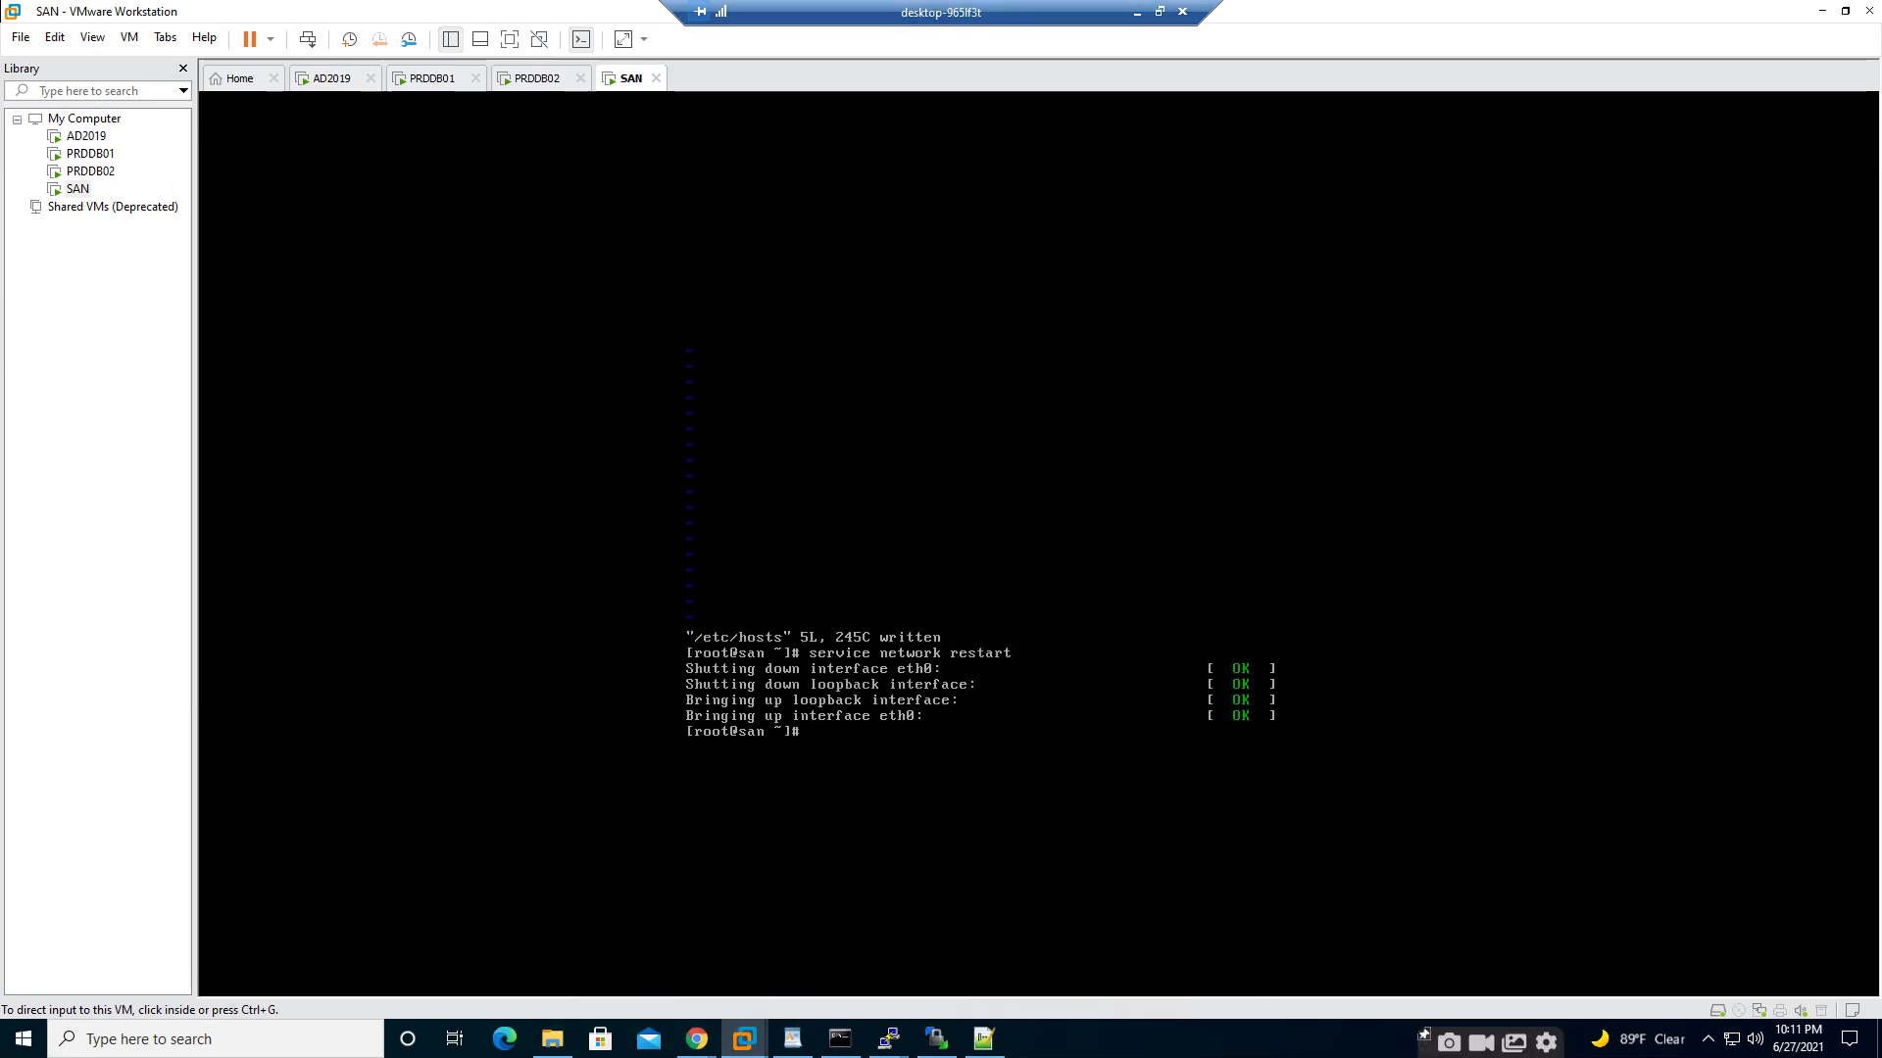
- On AD2019, ping san.syahmed.com from its Command Prompt, then stop the ping
left_click(332, 79)
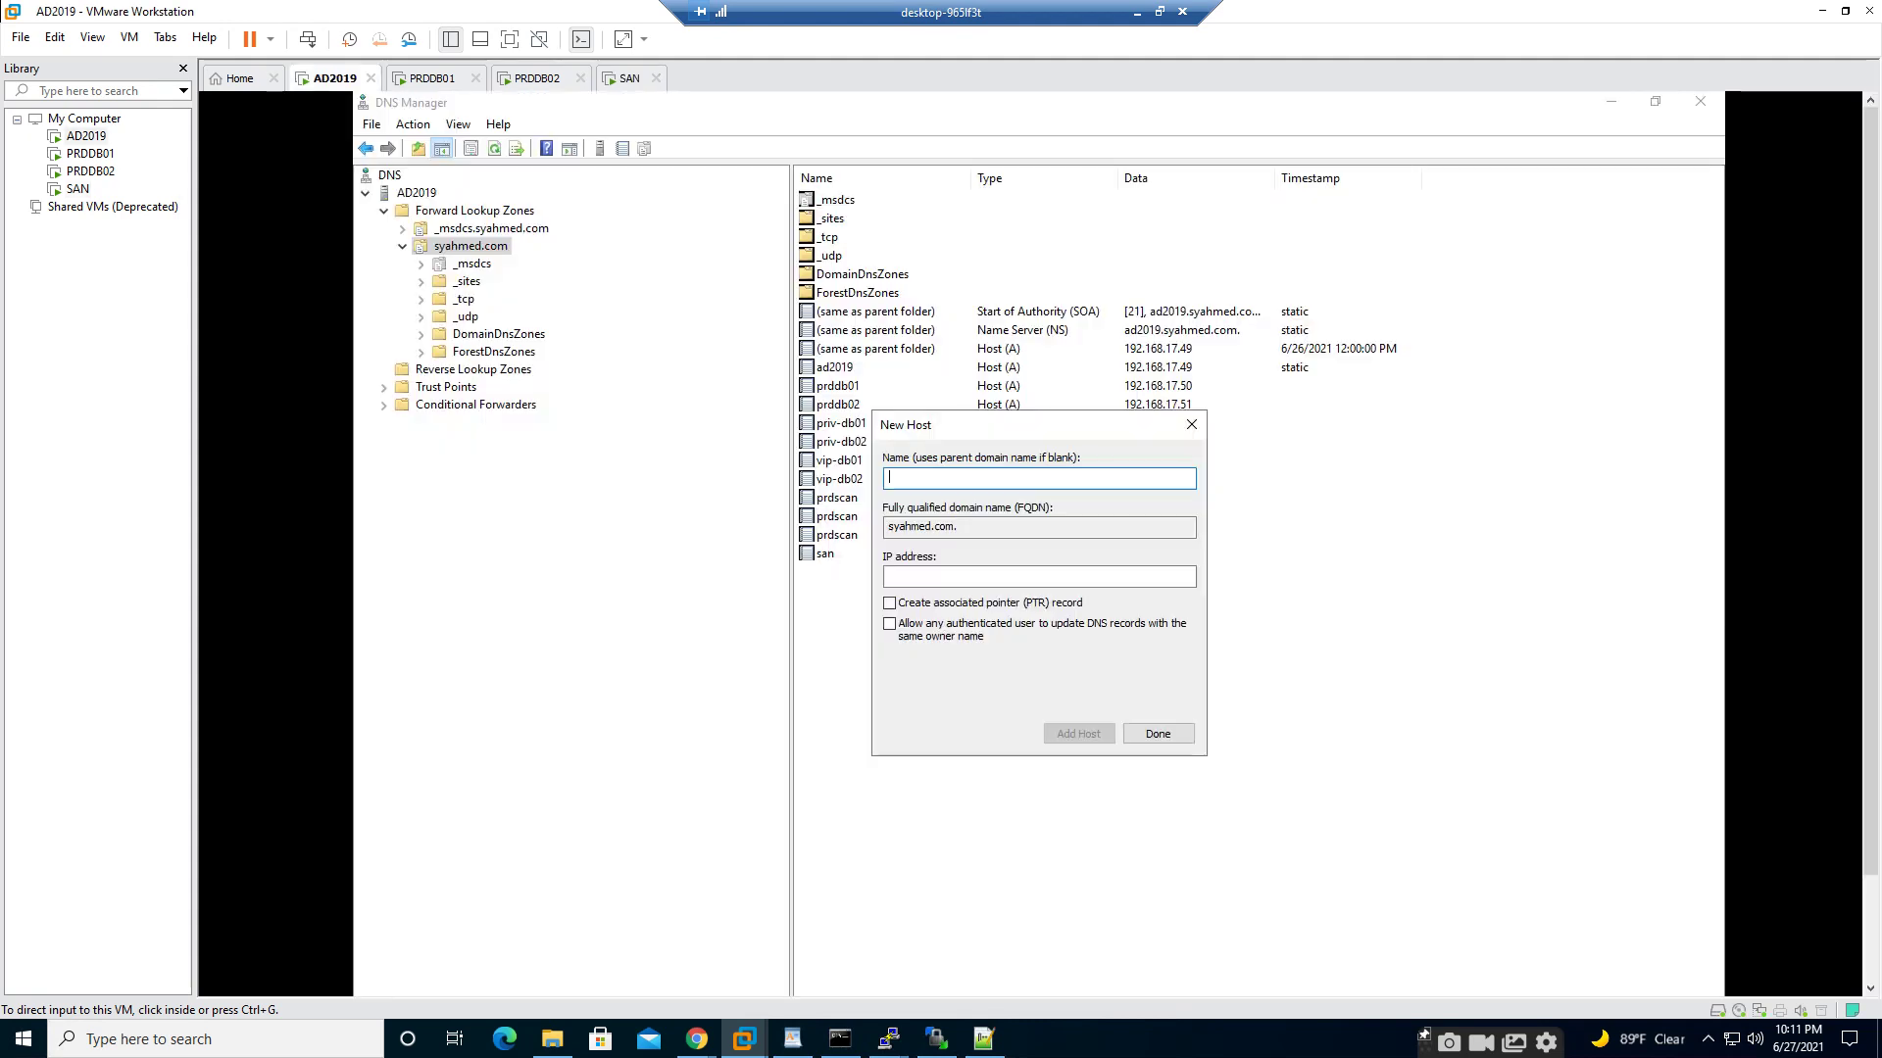
left_click_drag(1870, 628, 1870, 735)
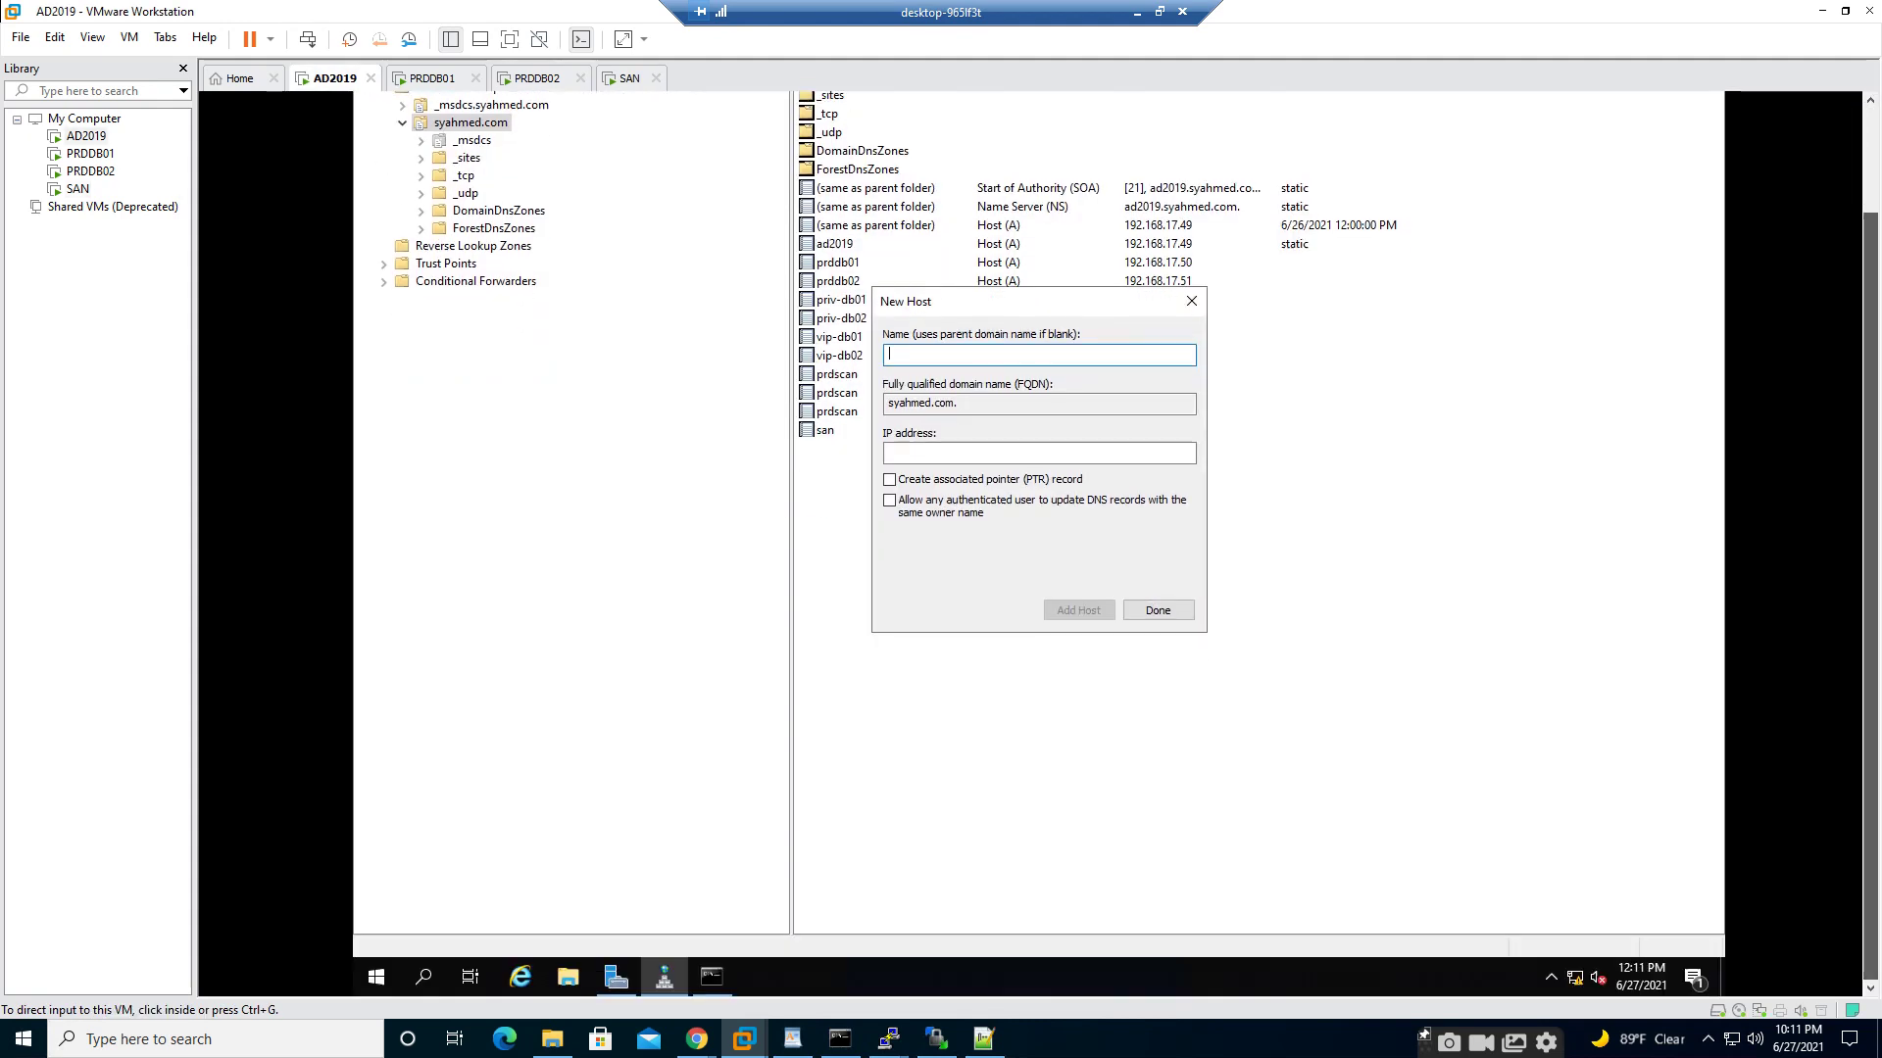
left_click(375, 977)
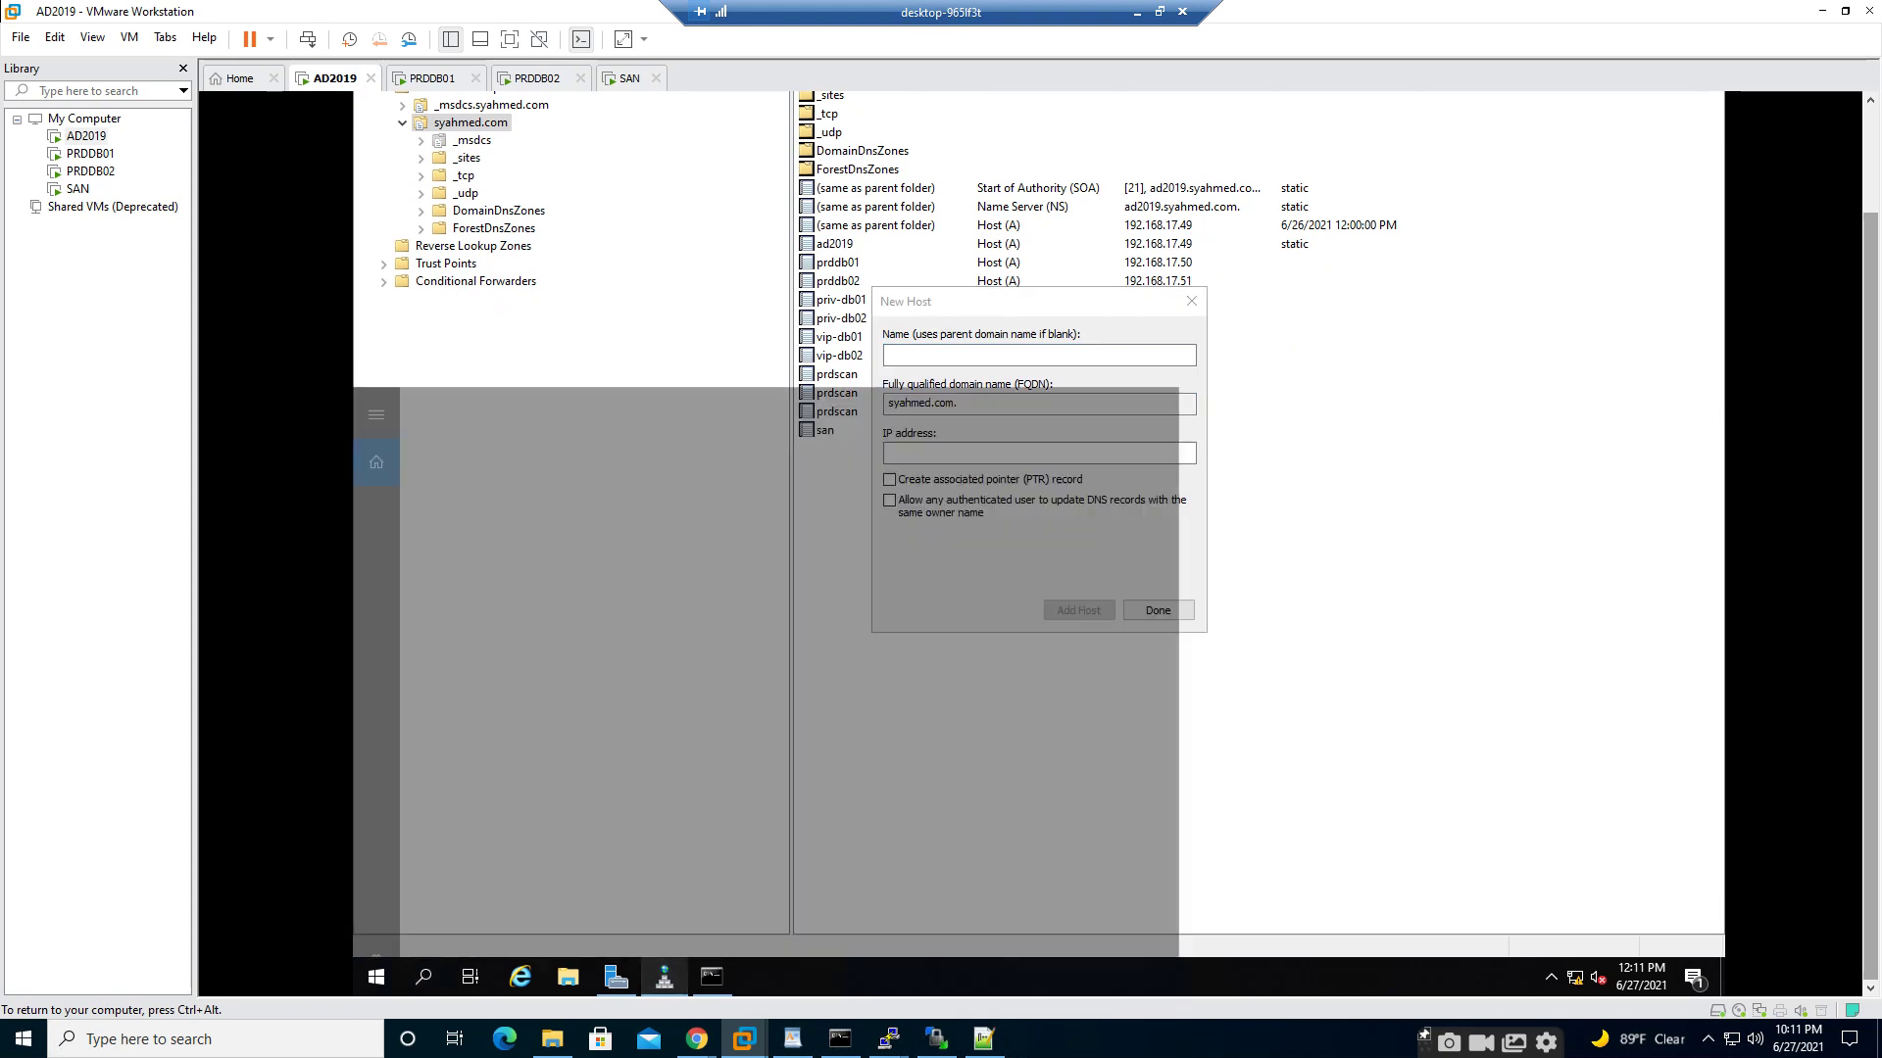
left_click(711, 977)
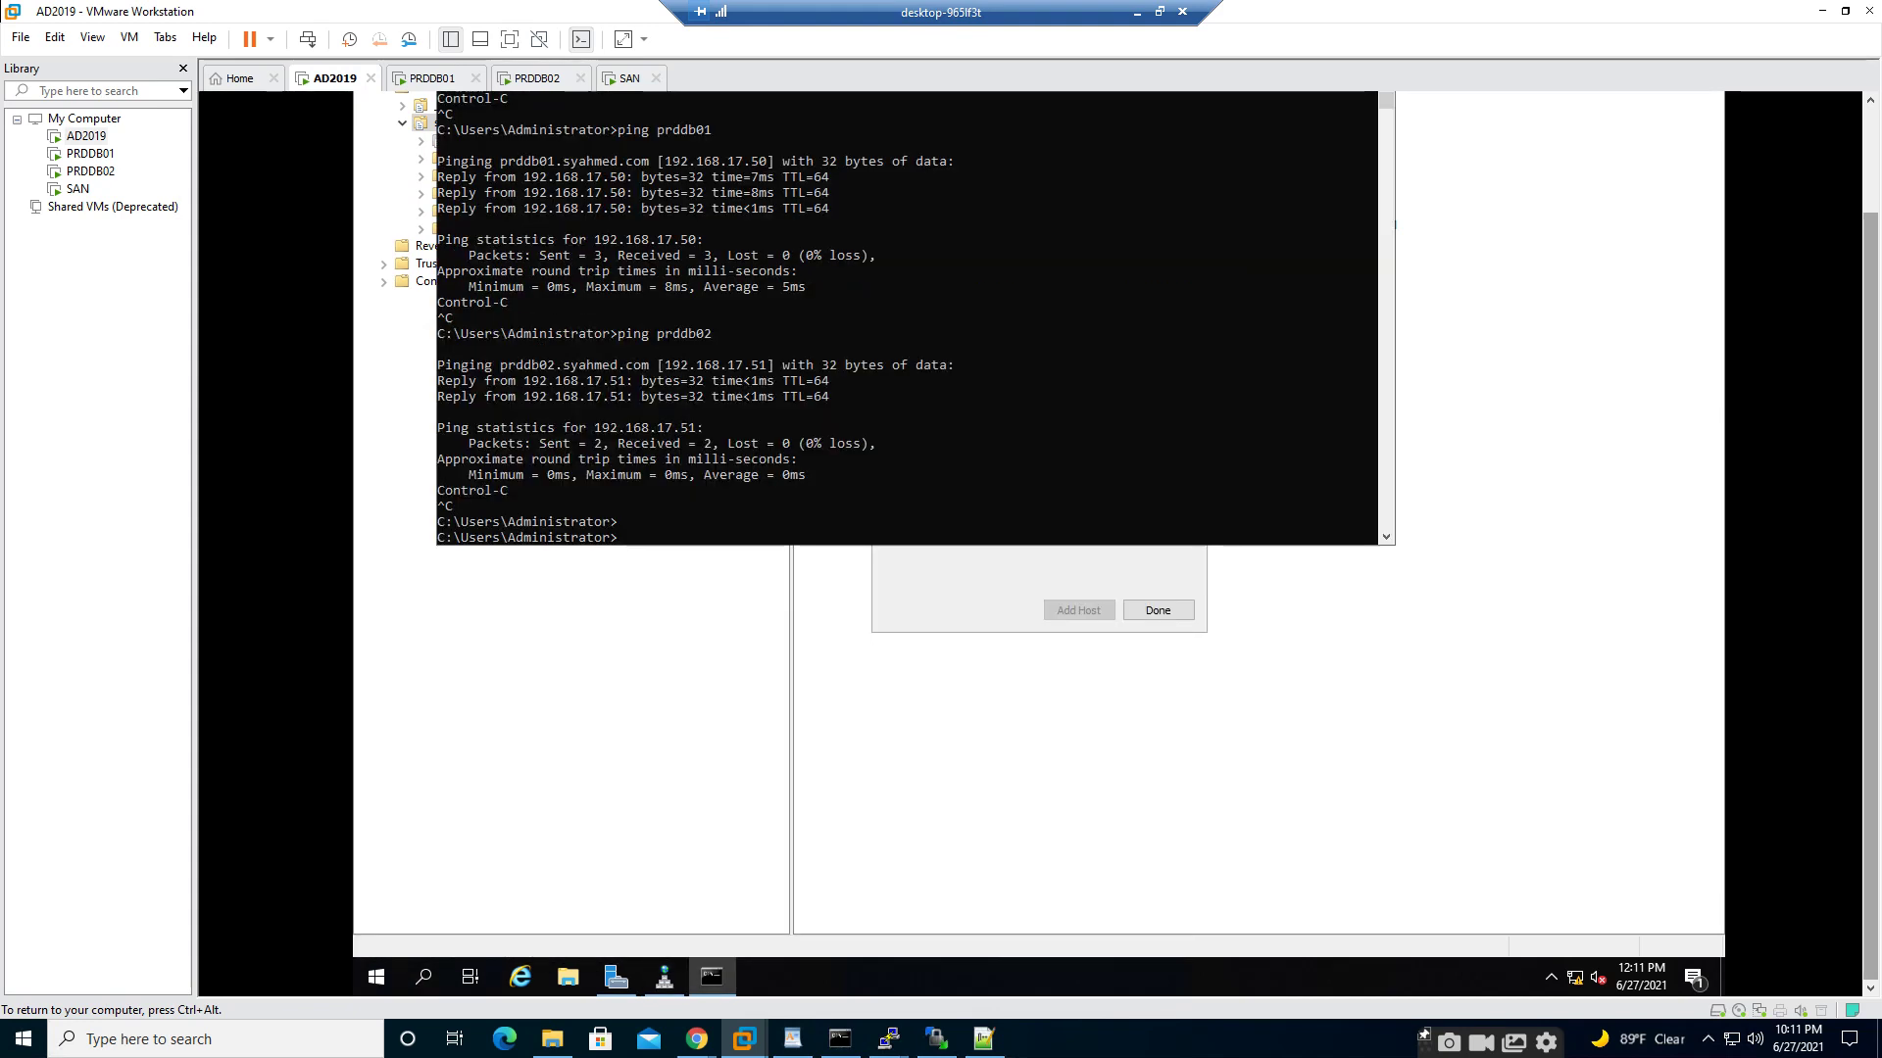
type("ping san.syahmed.com")
key("Return")
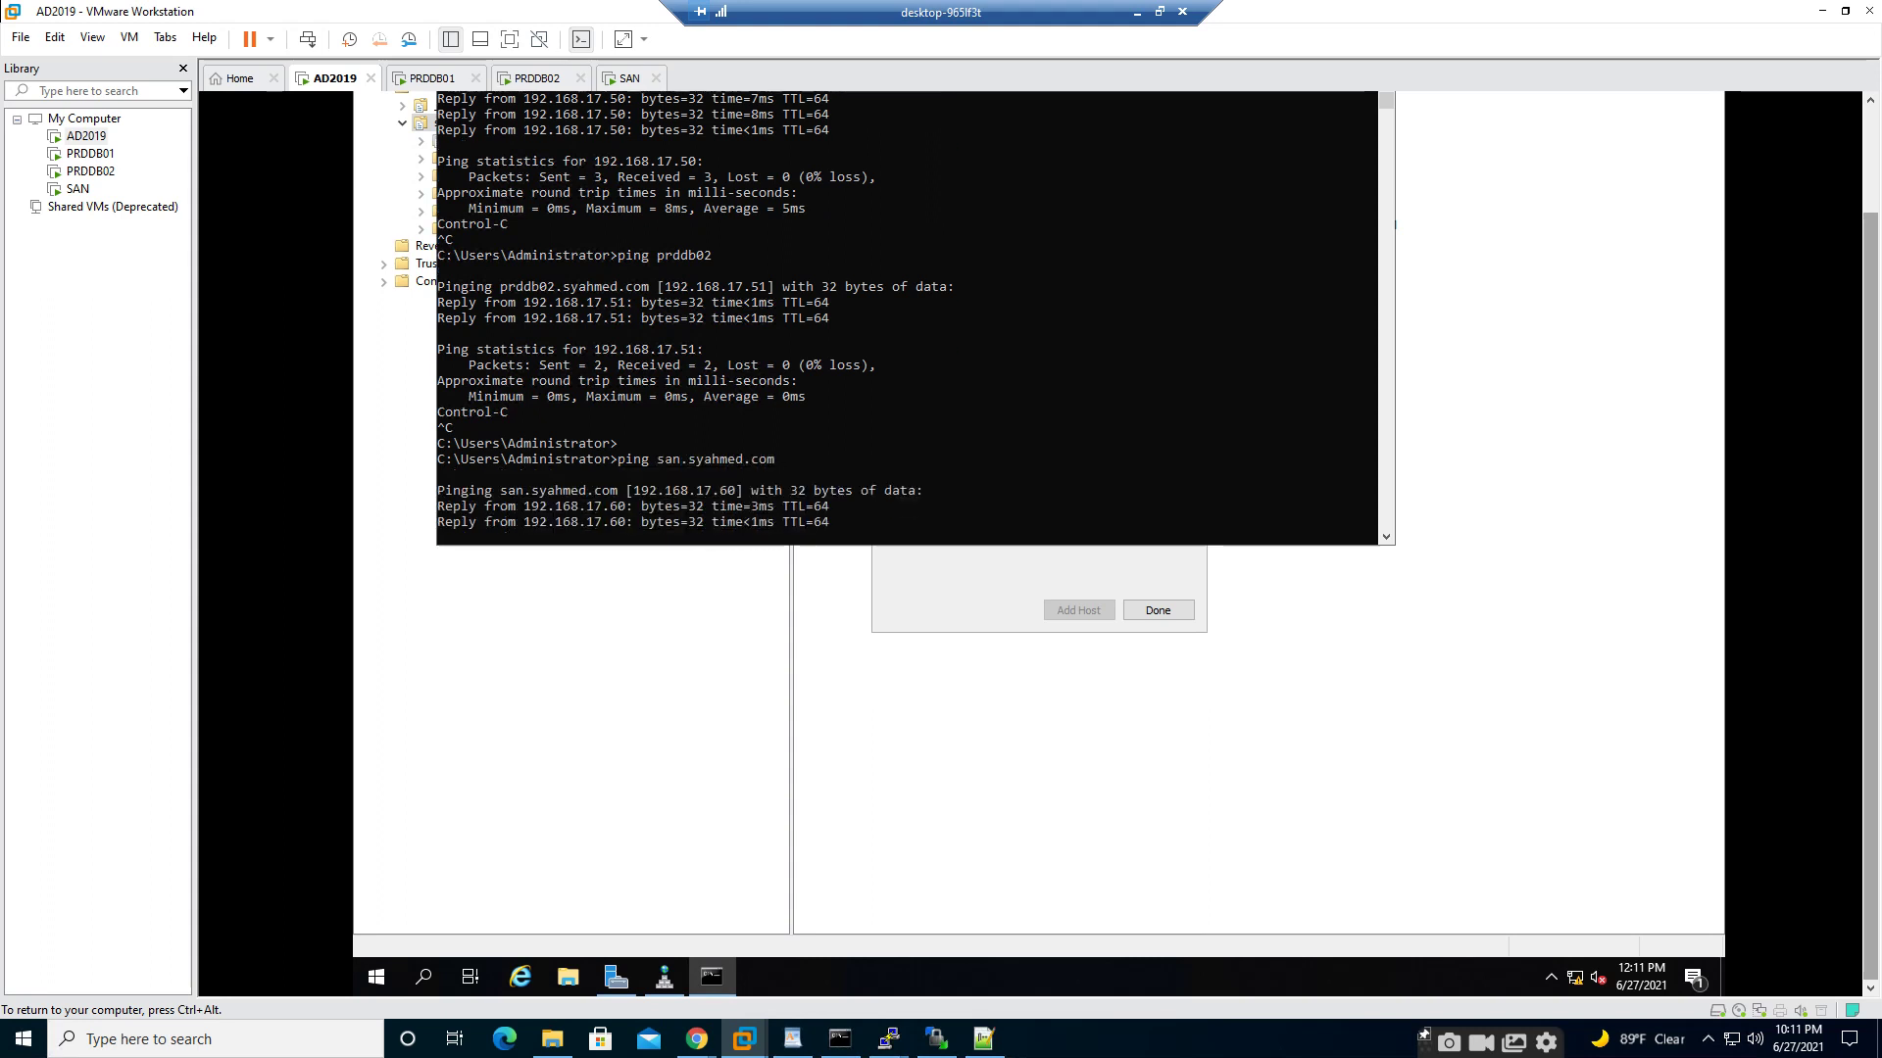
key("ctrl+c")
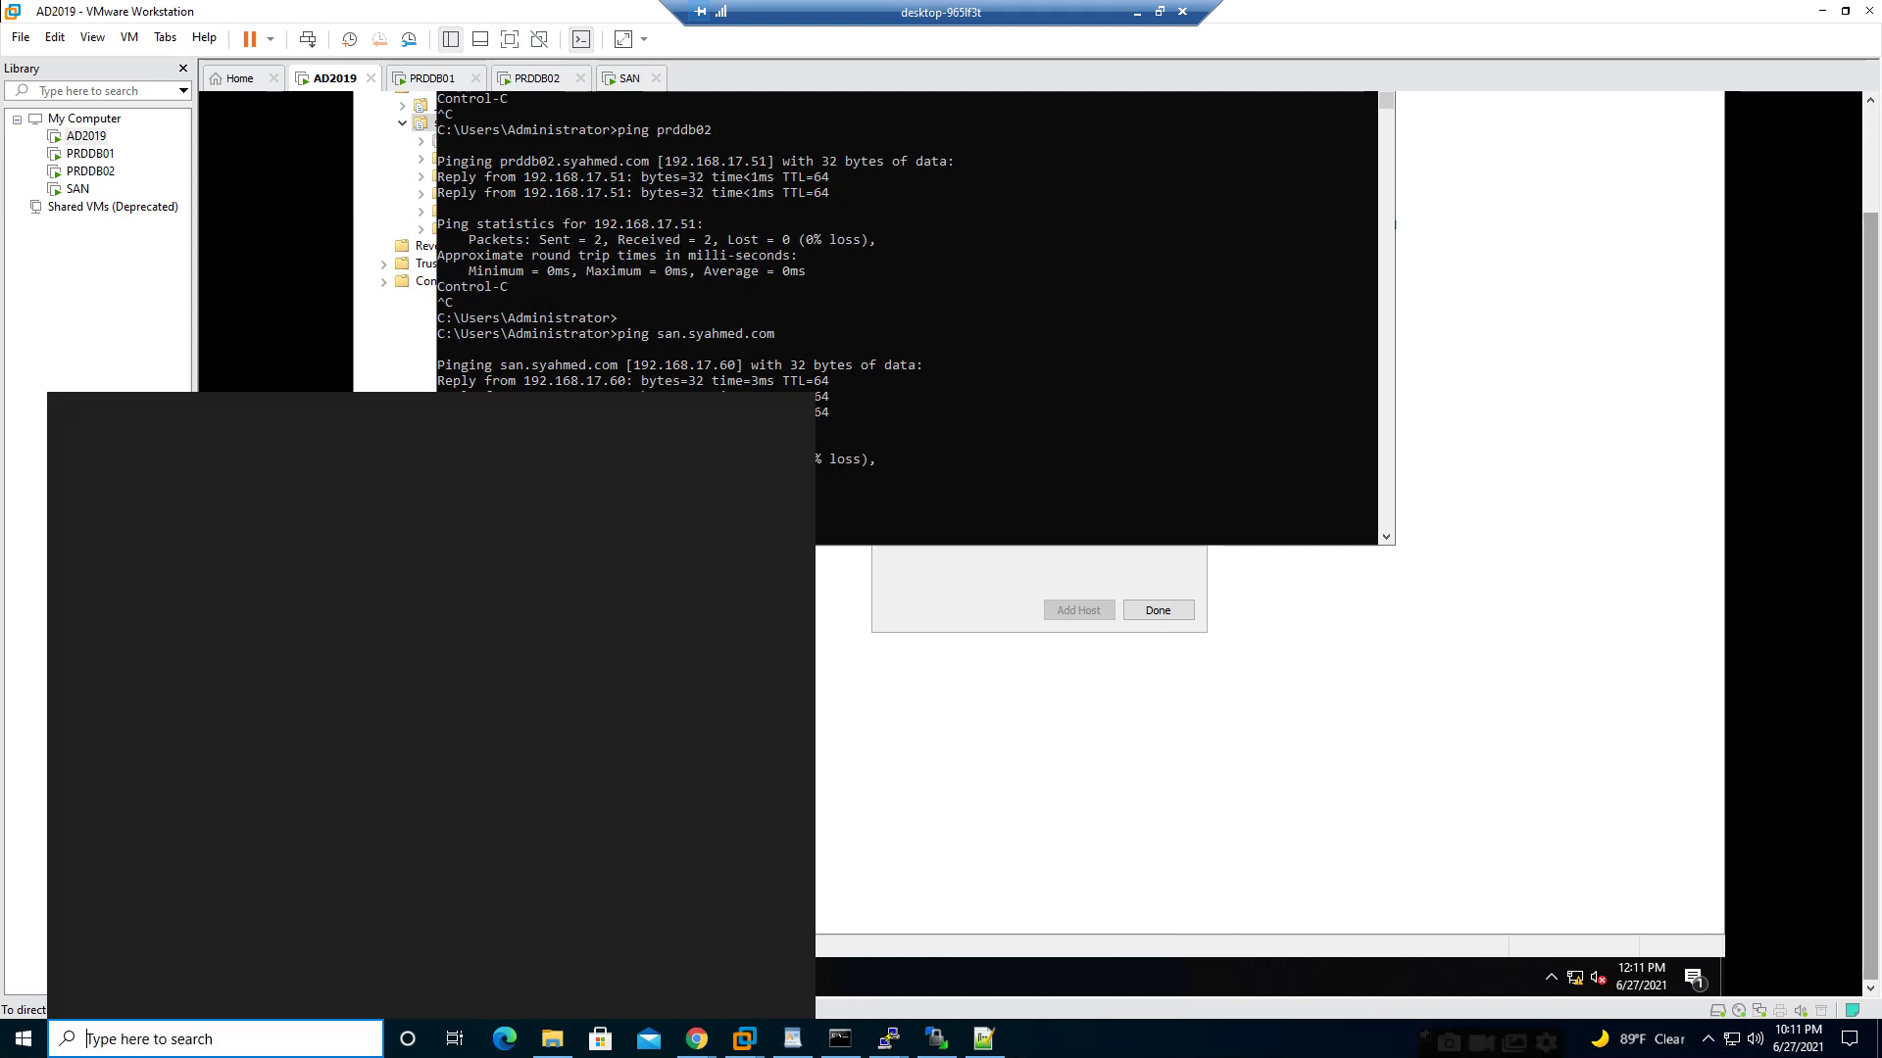
- Launch Notepad as administrator
left_click(196, 1039)
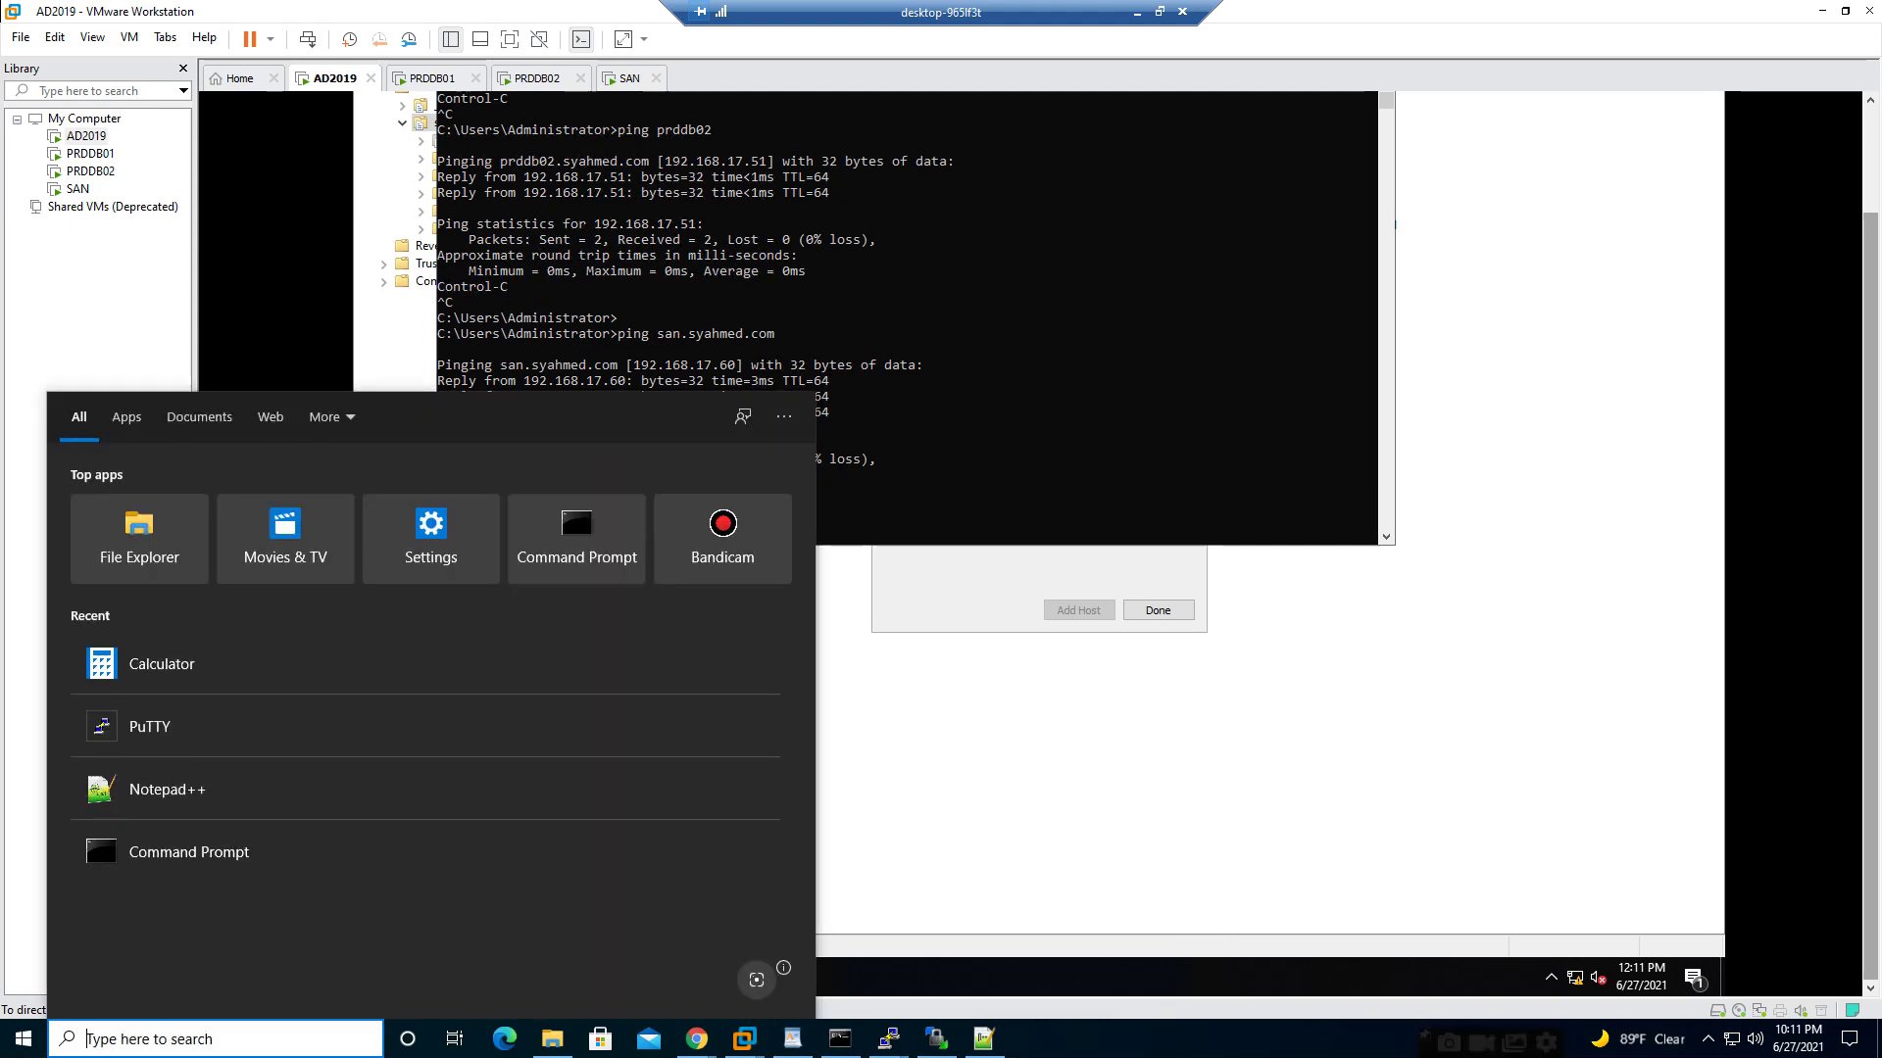
type("note")
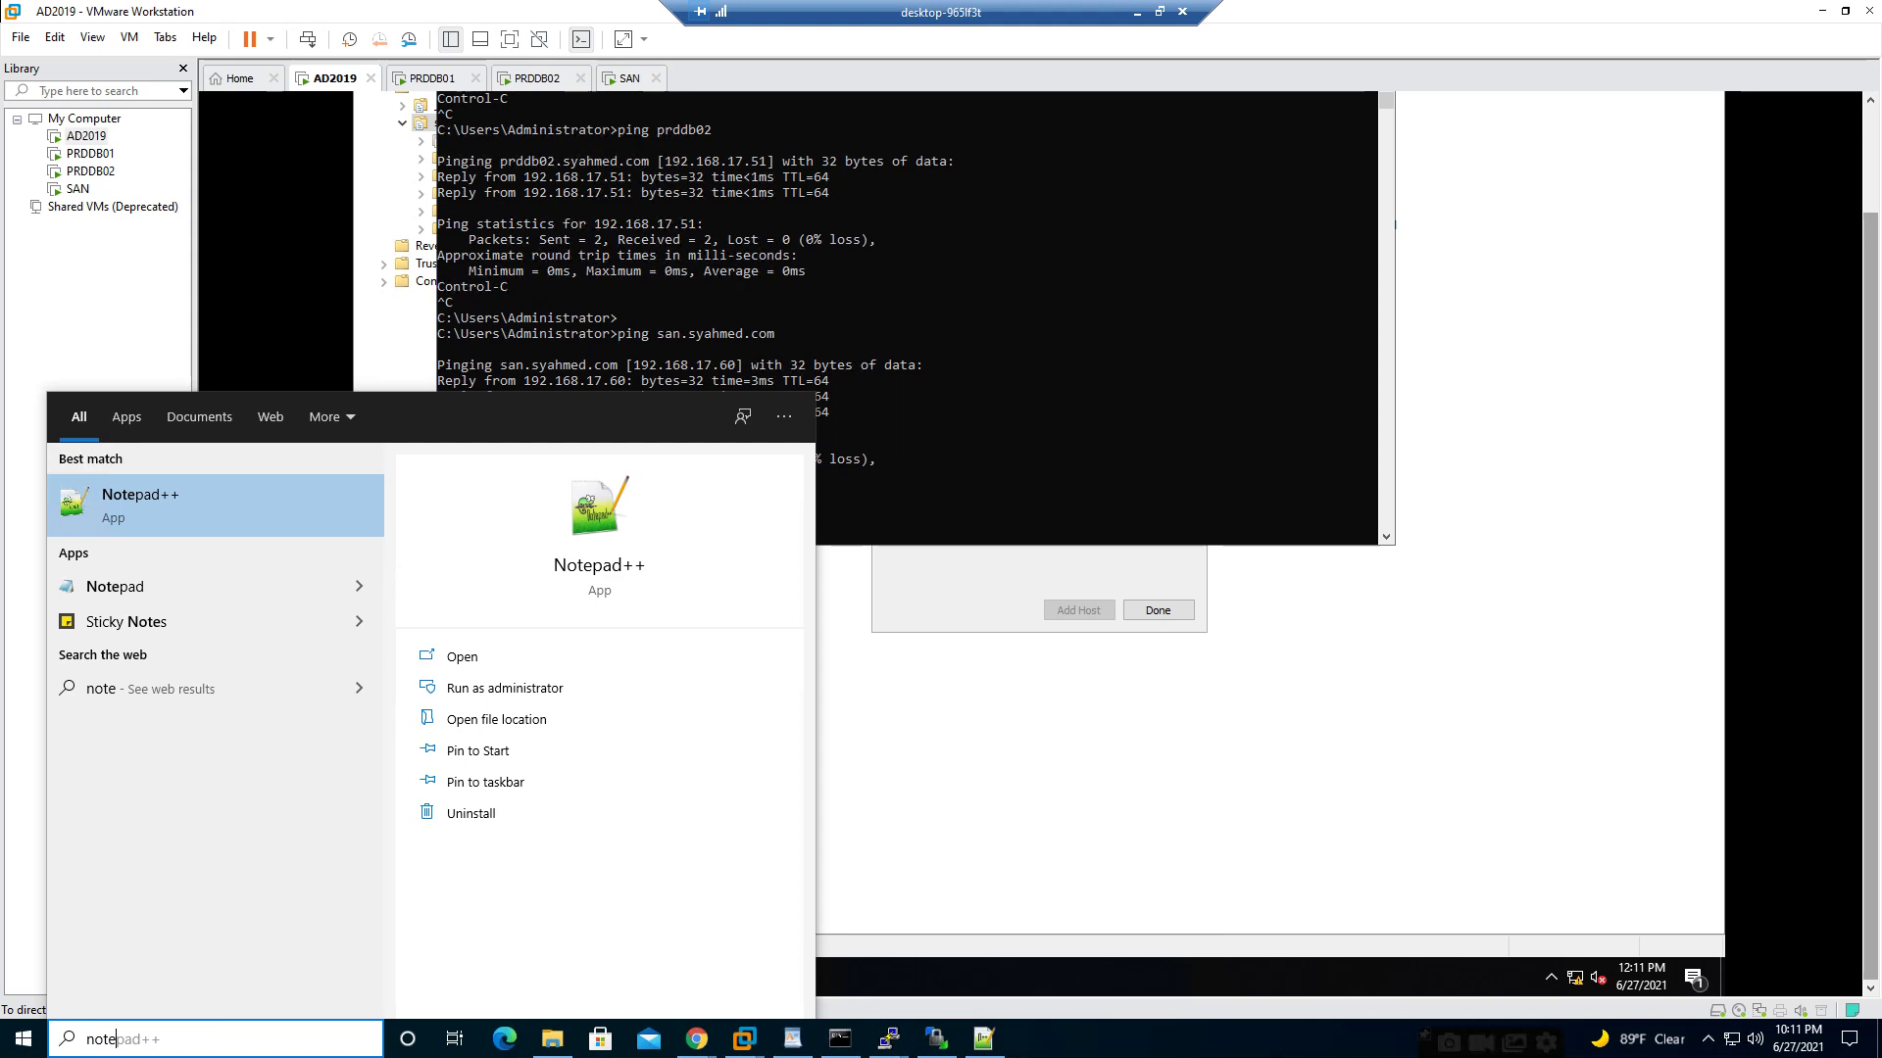
type("pa")
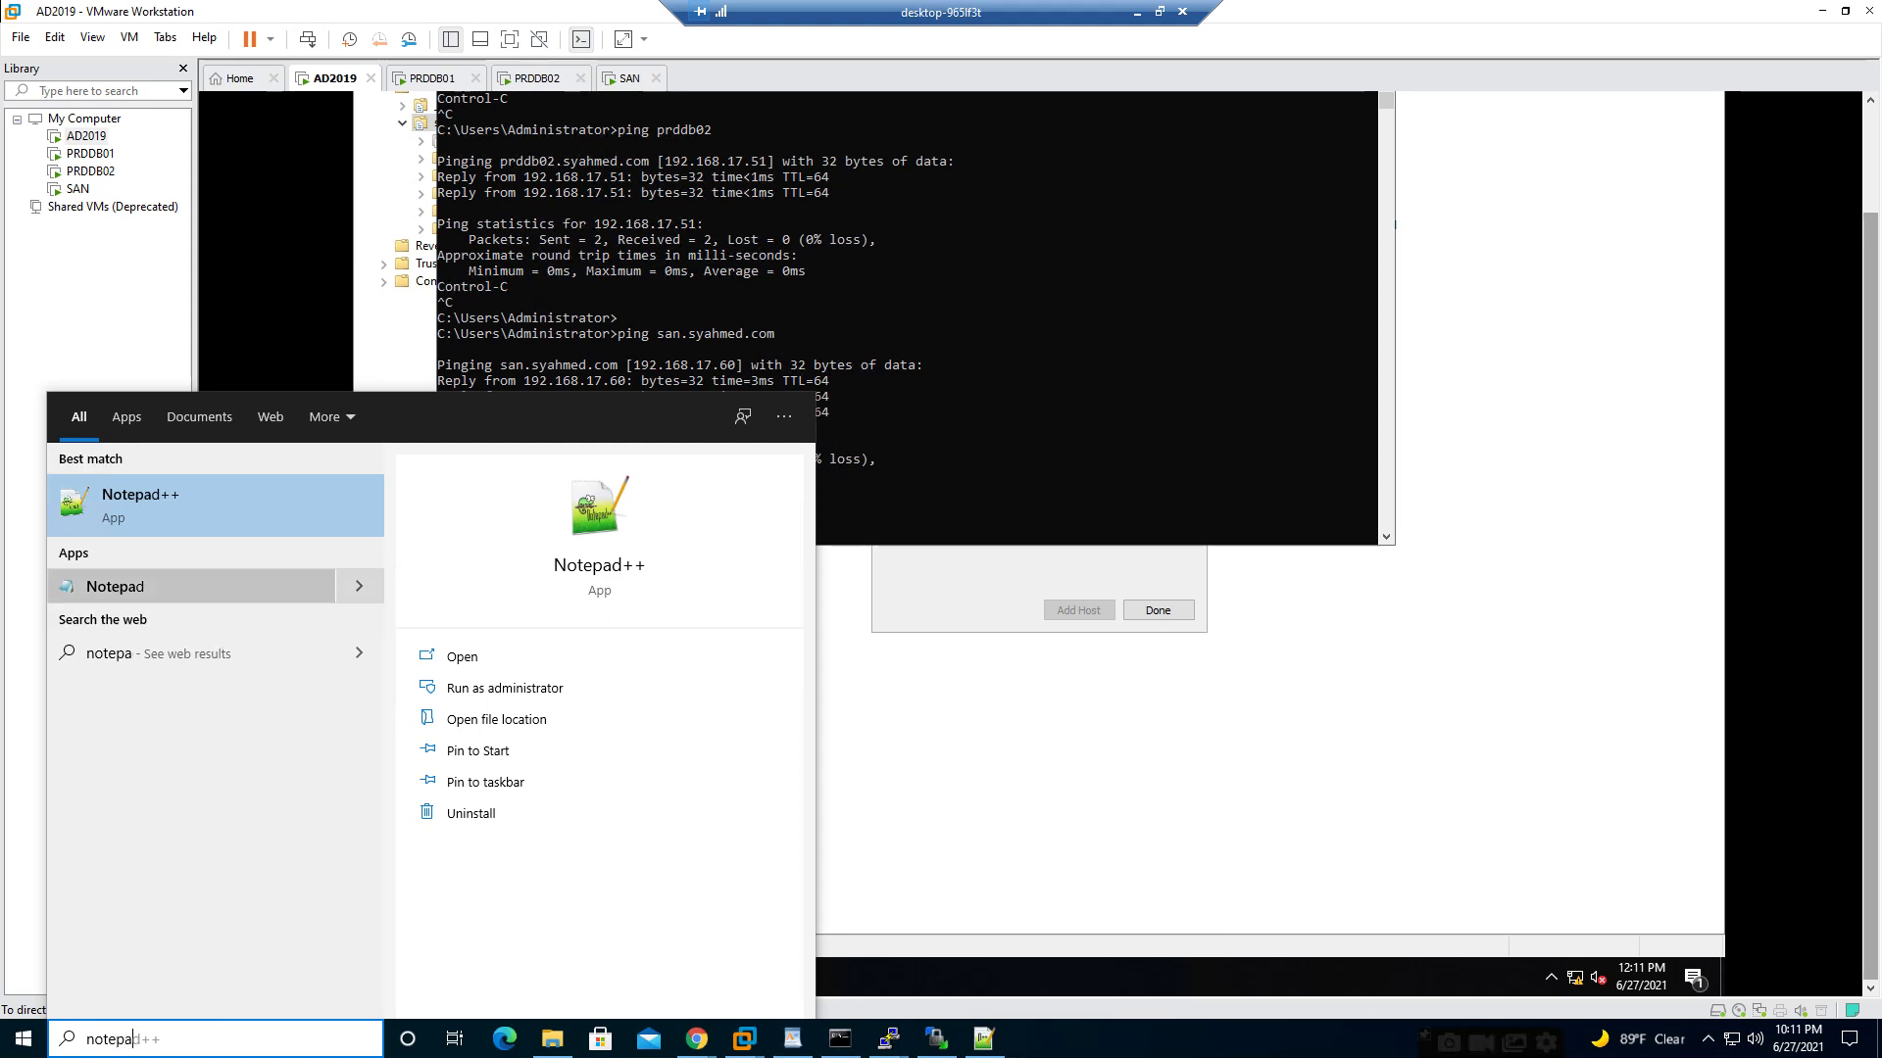
right_click(180, 584)
left_click(267, 596)
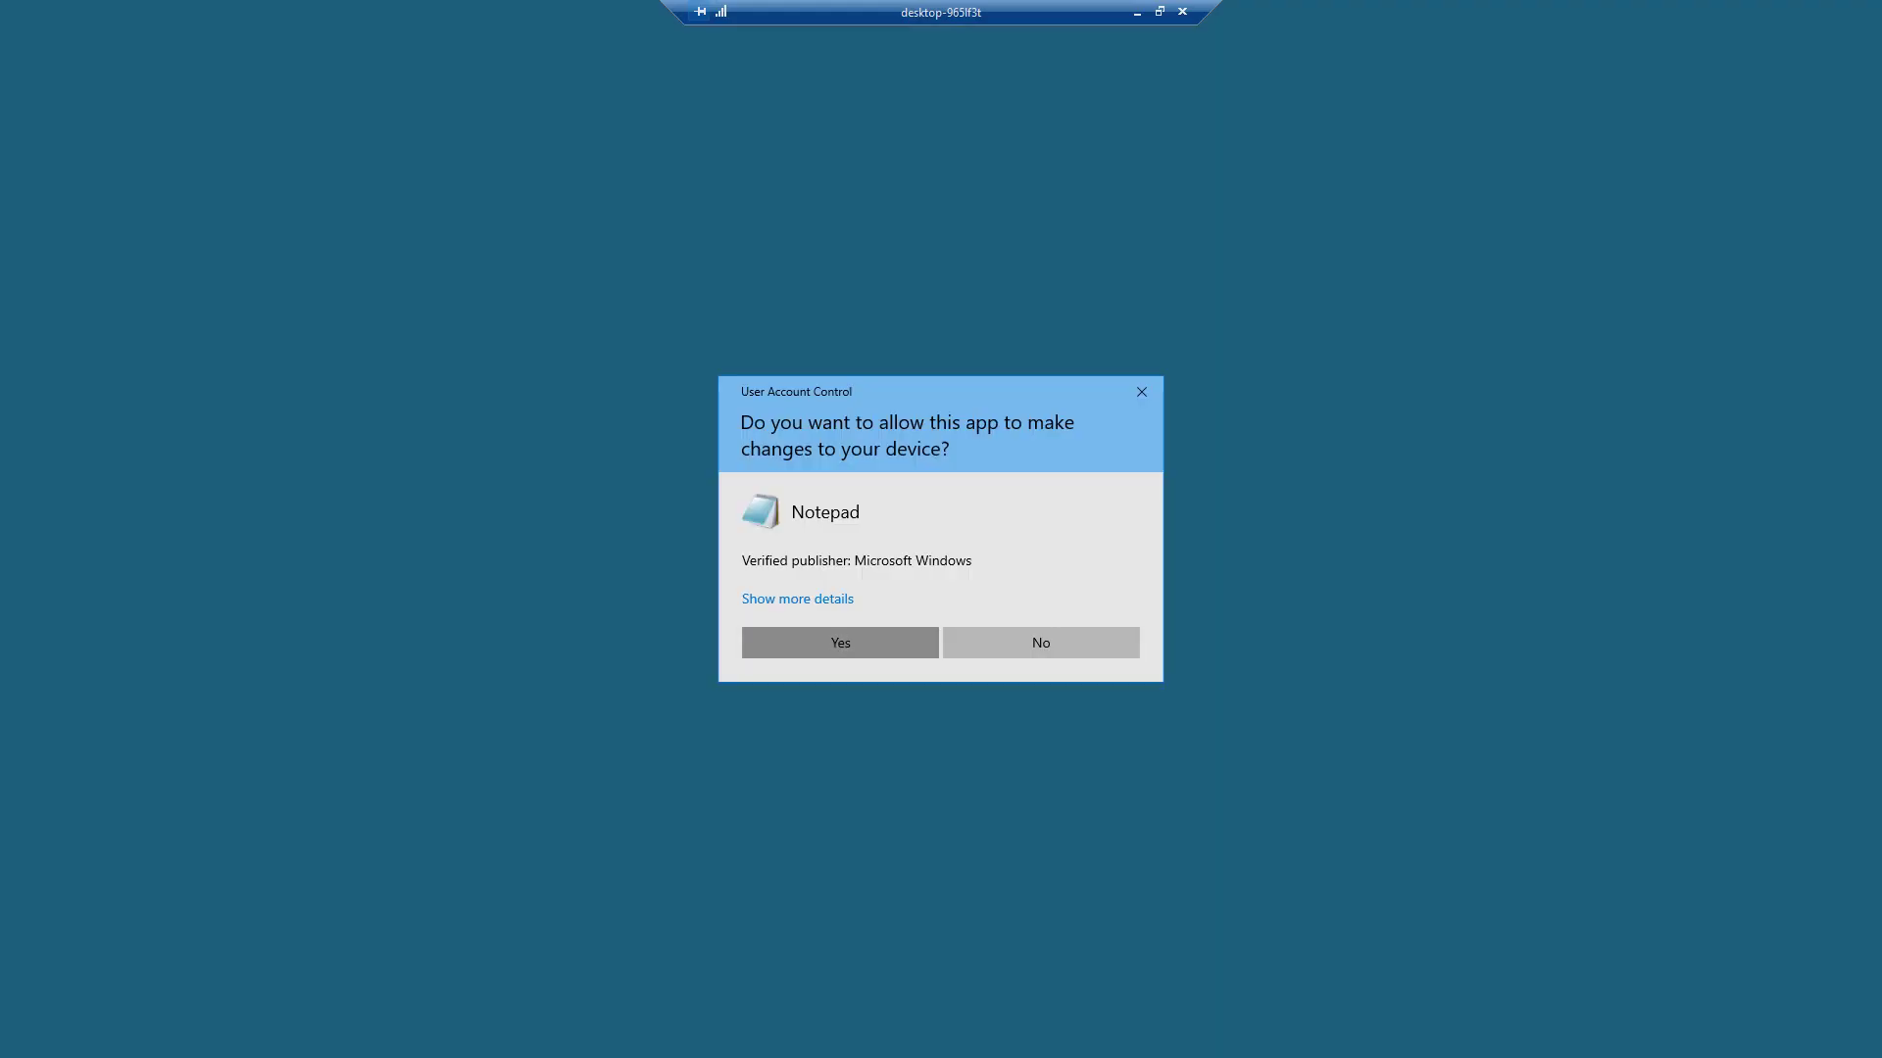
left_click(840, 643)
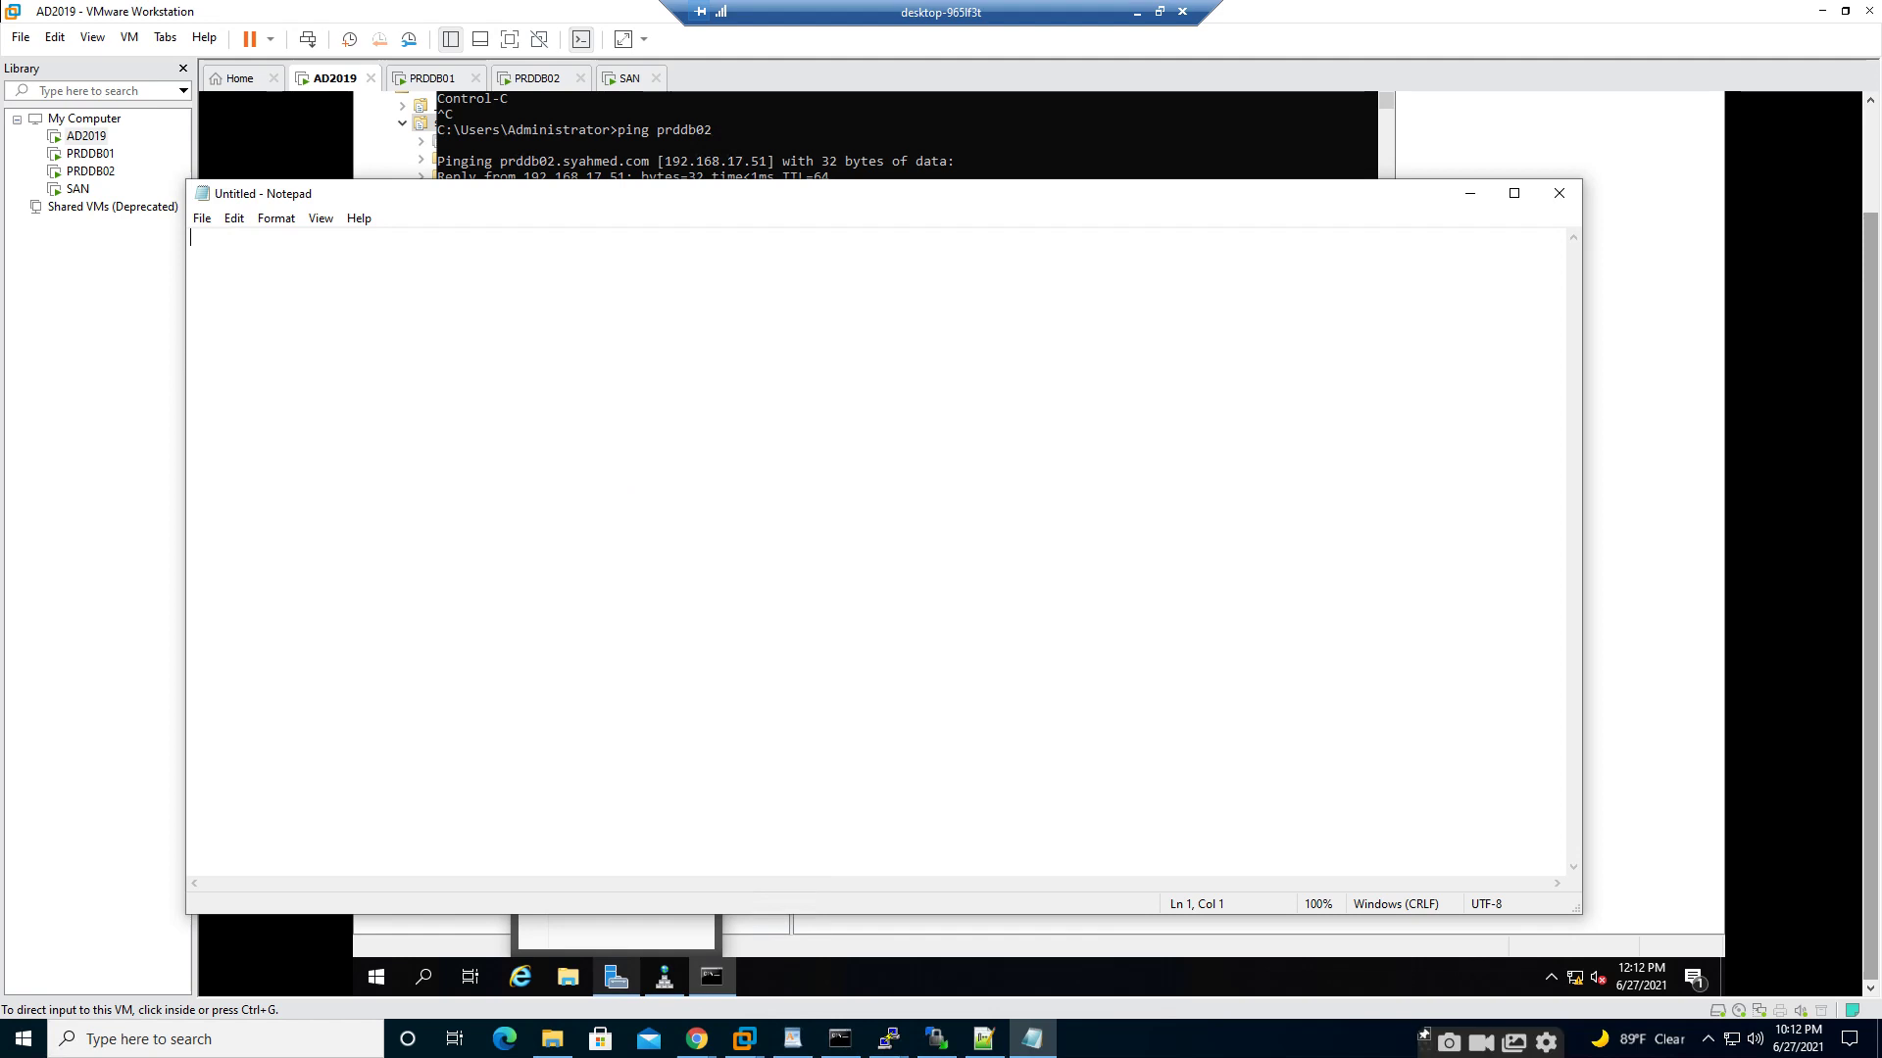
left_click(202, 218)
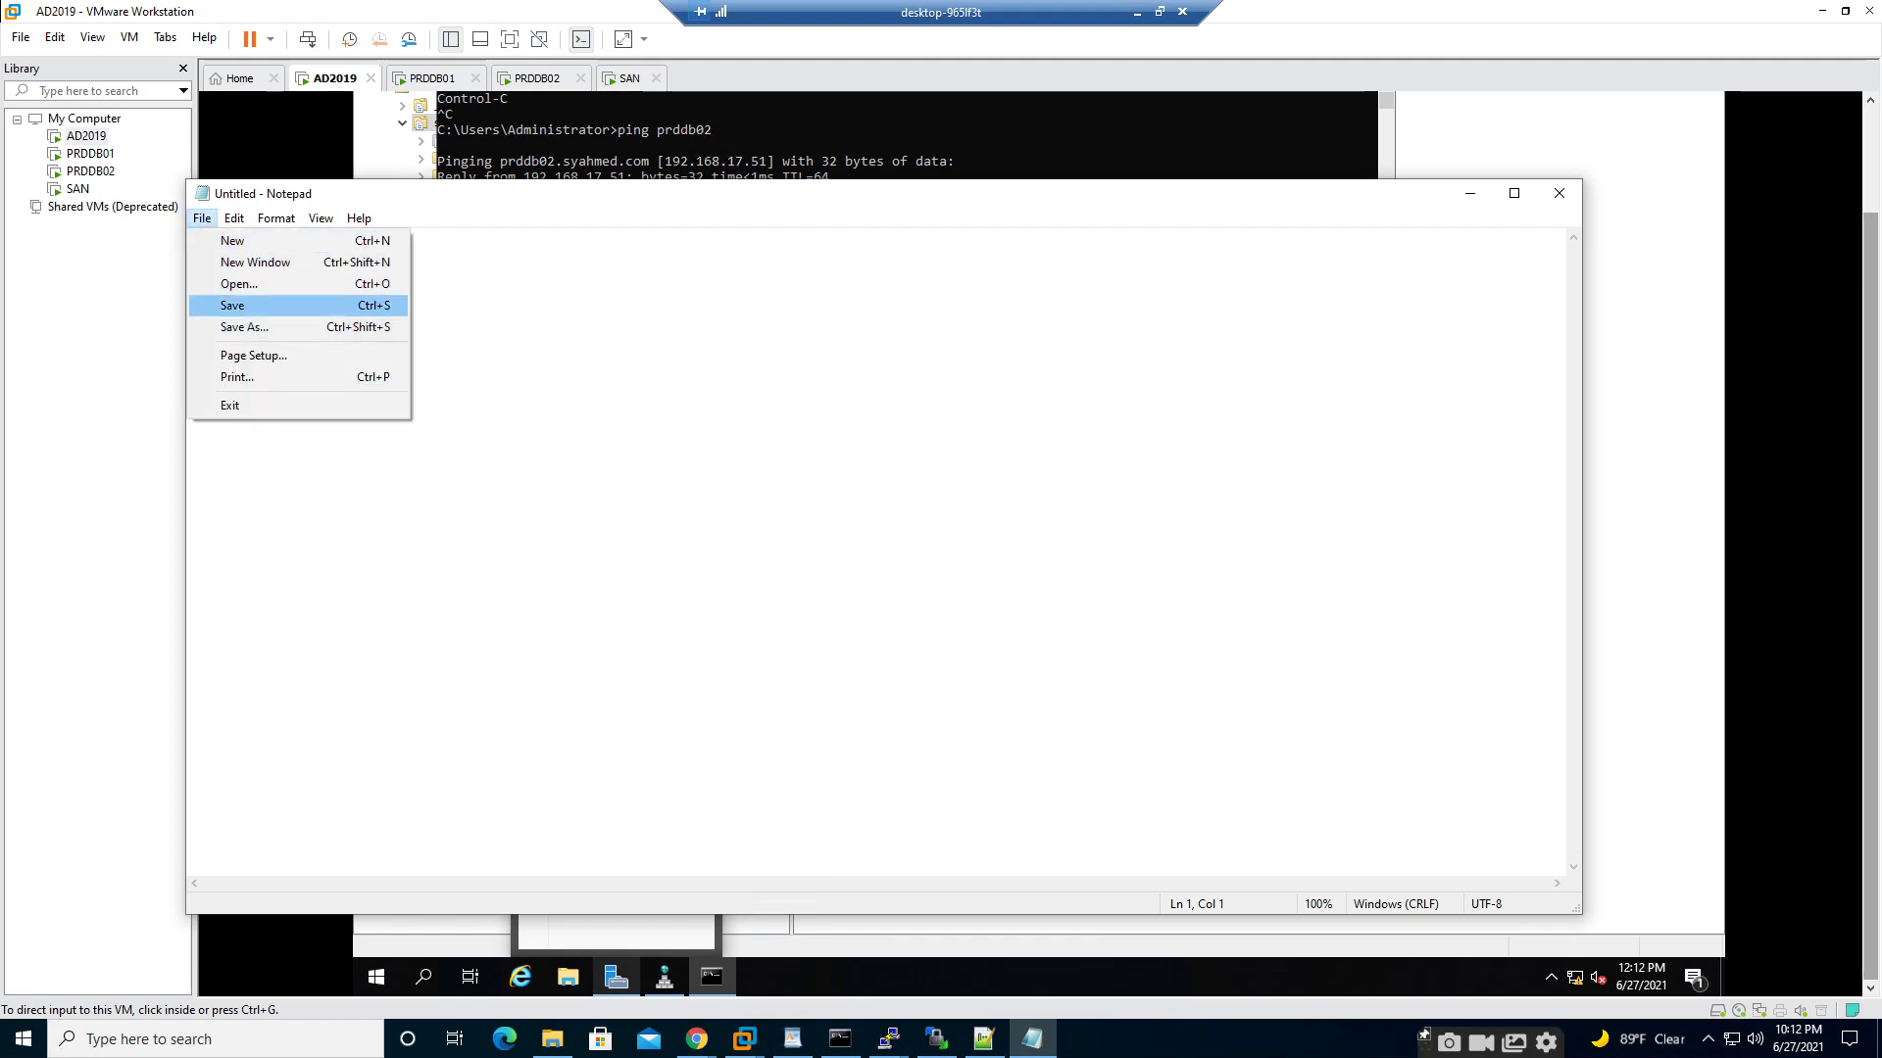
left_click(232, 304)
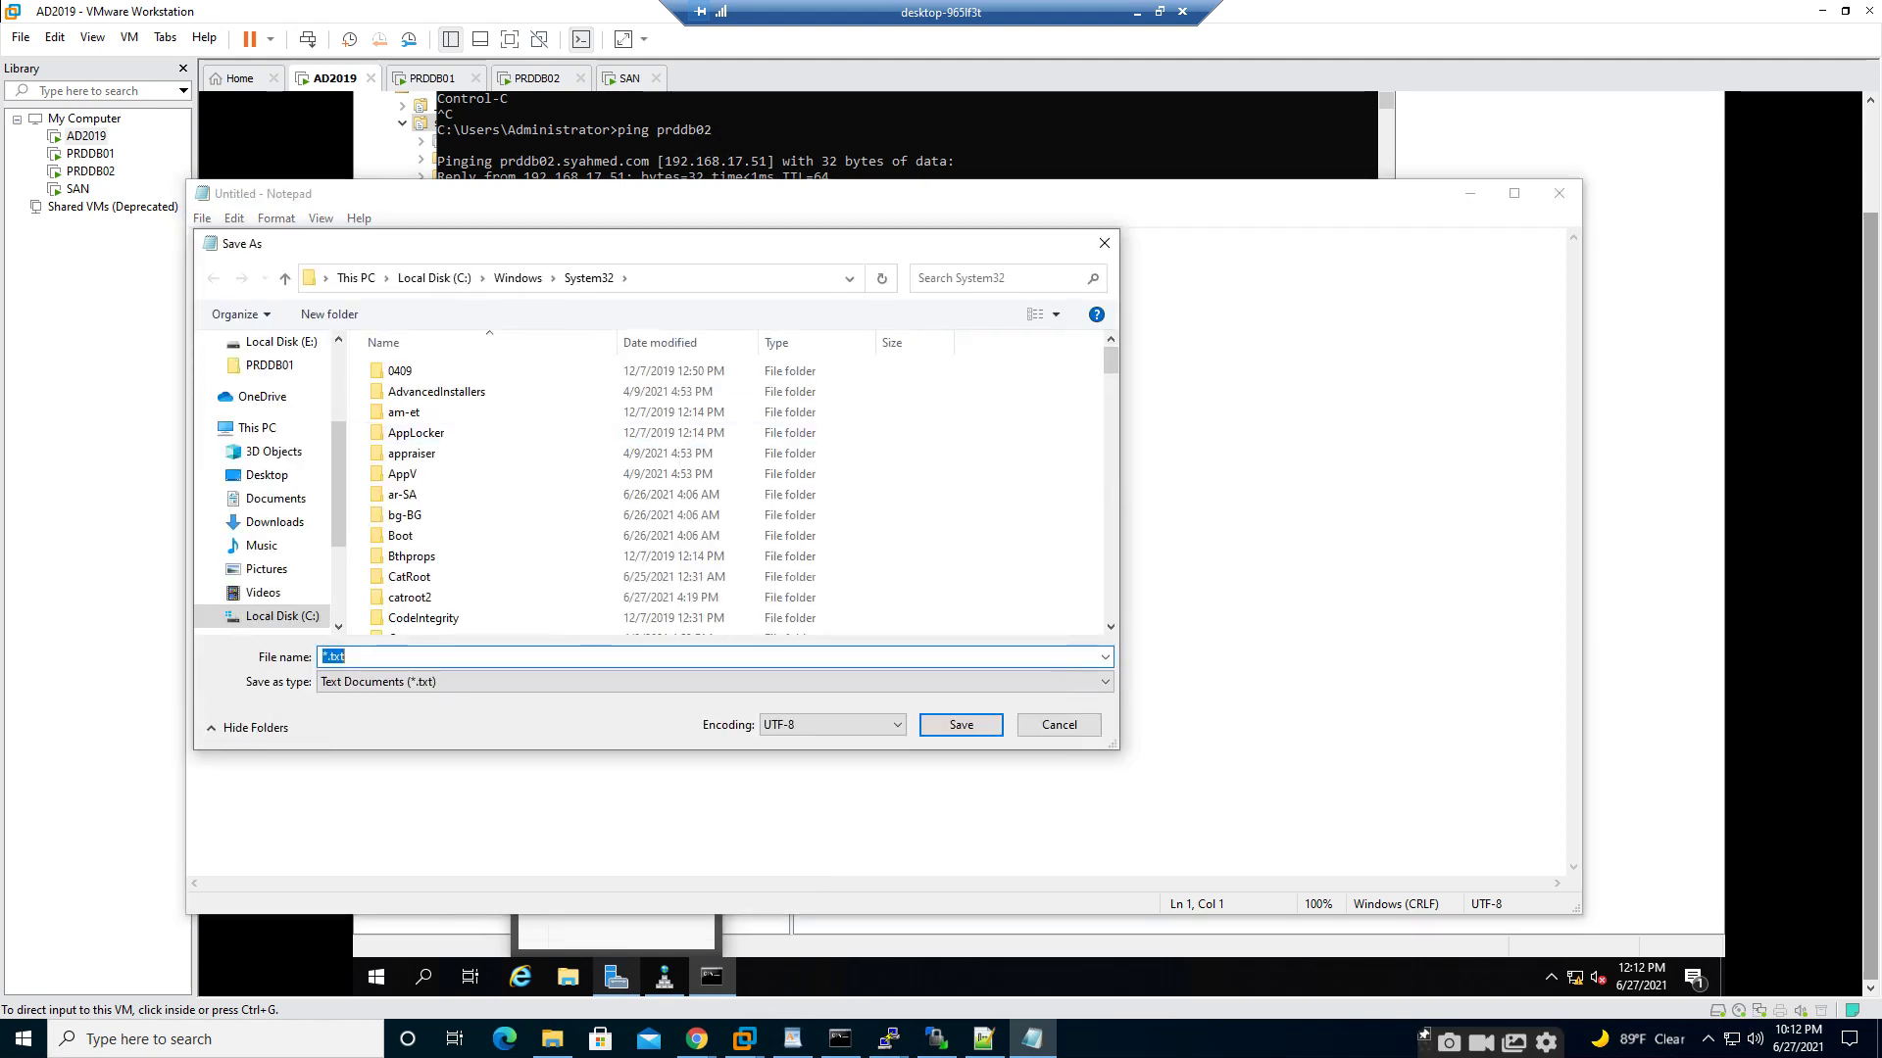
left_click(1059, 723)
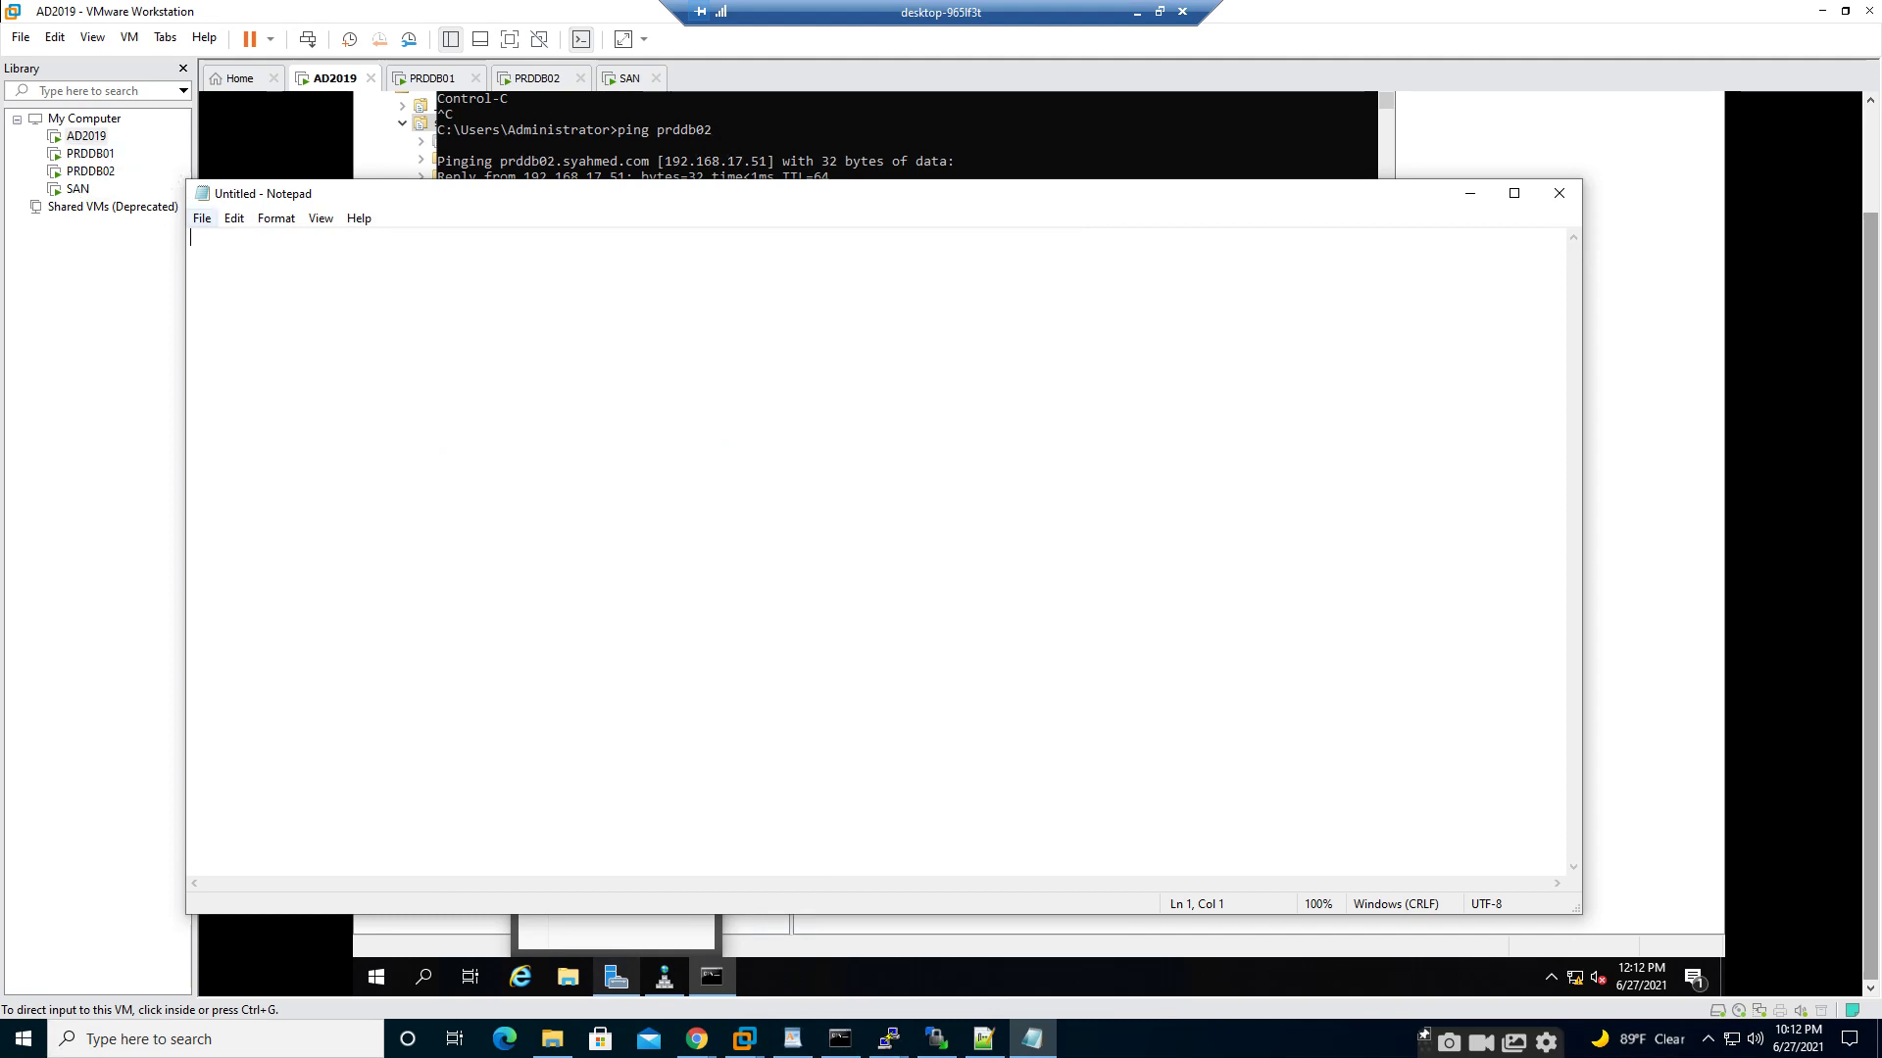
- In Notepad's Open dialog, browse to C:\Windows\System32\drivers\etc
left_click(201, 218)
left_click(239, 283)
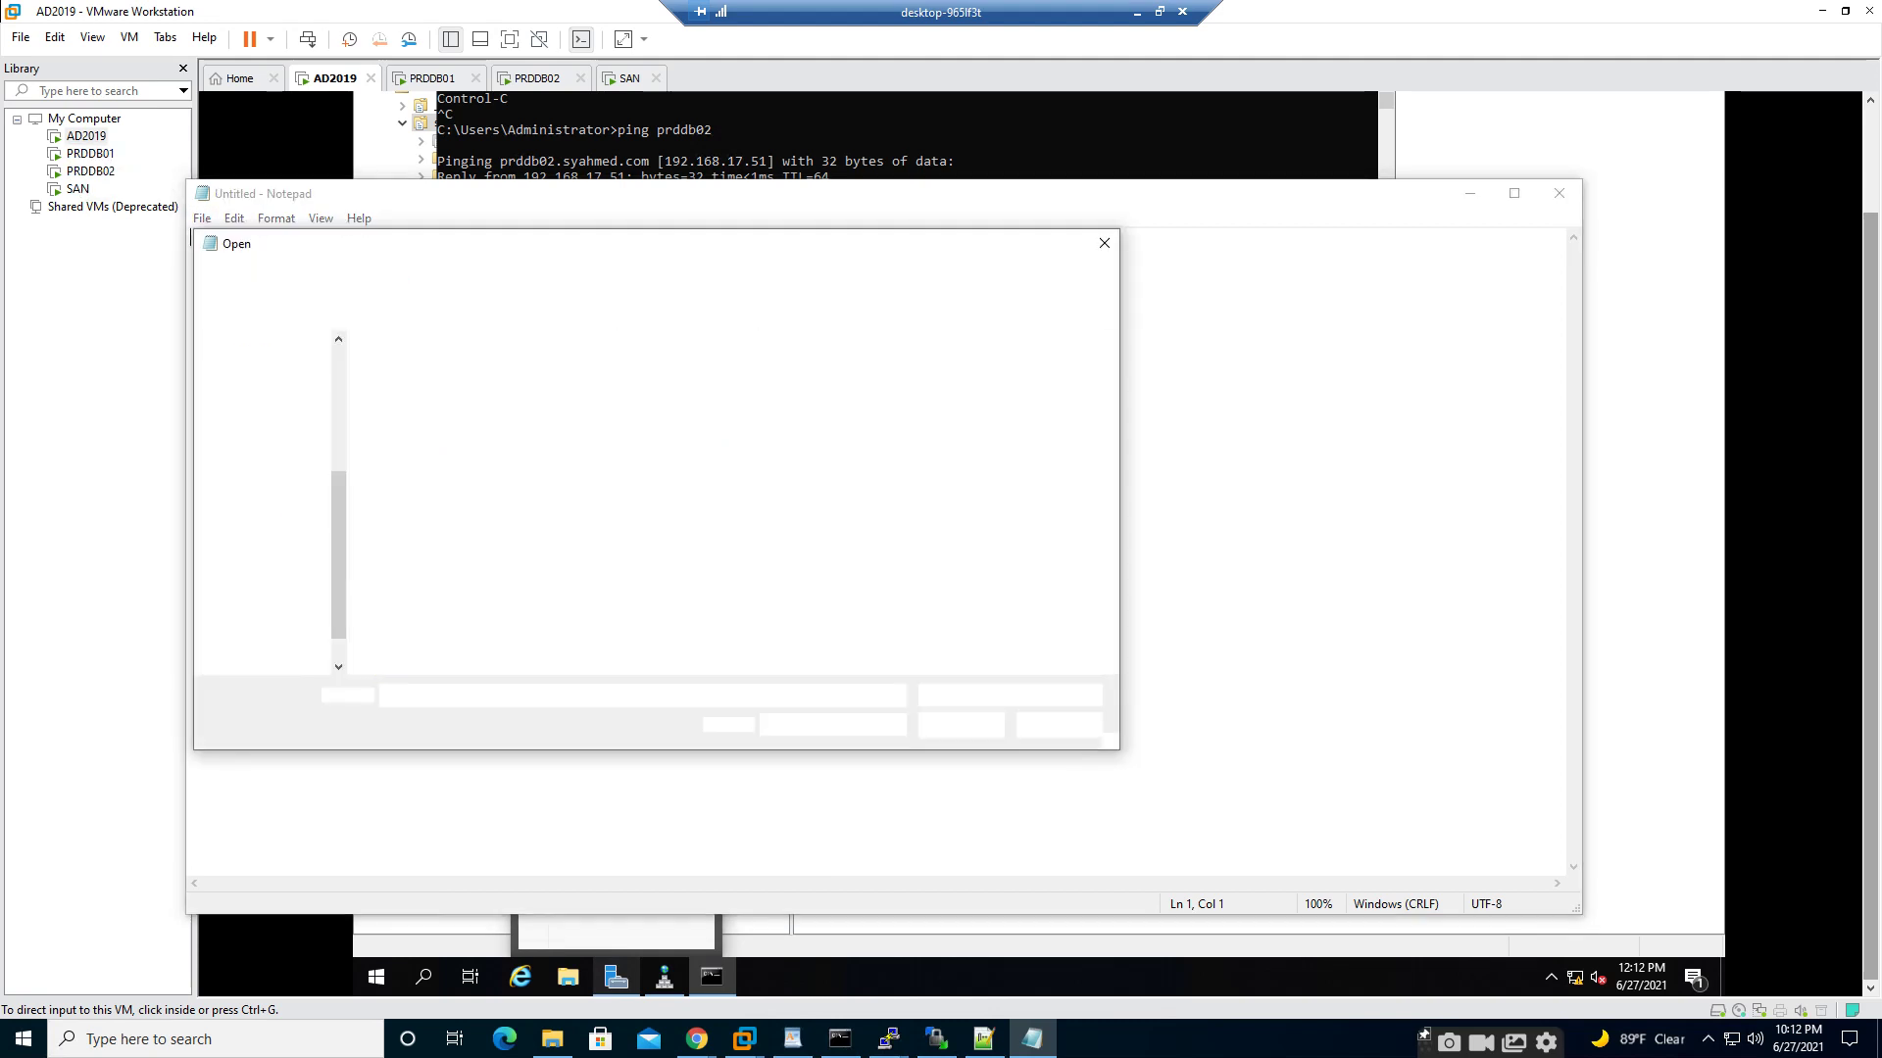
scroll(461, 495, "down", 8)
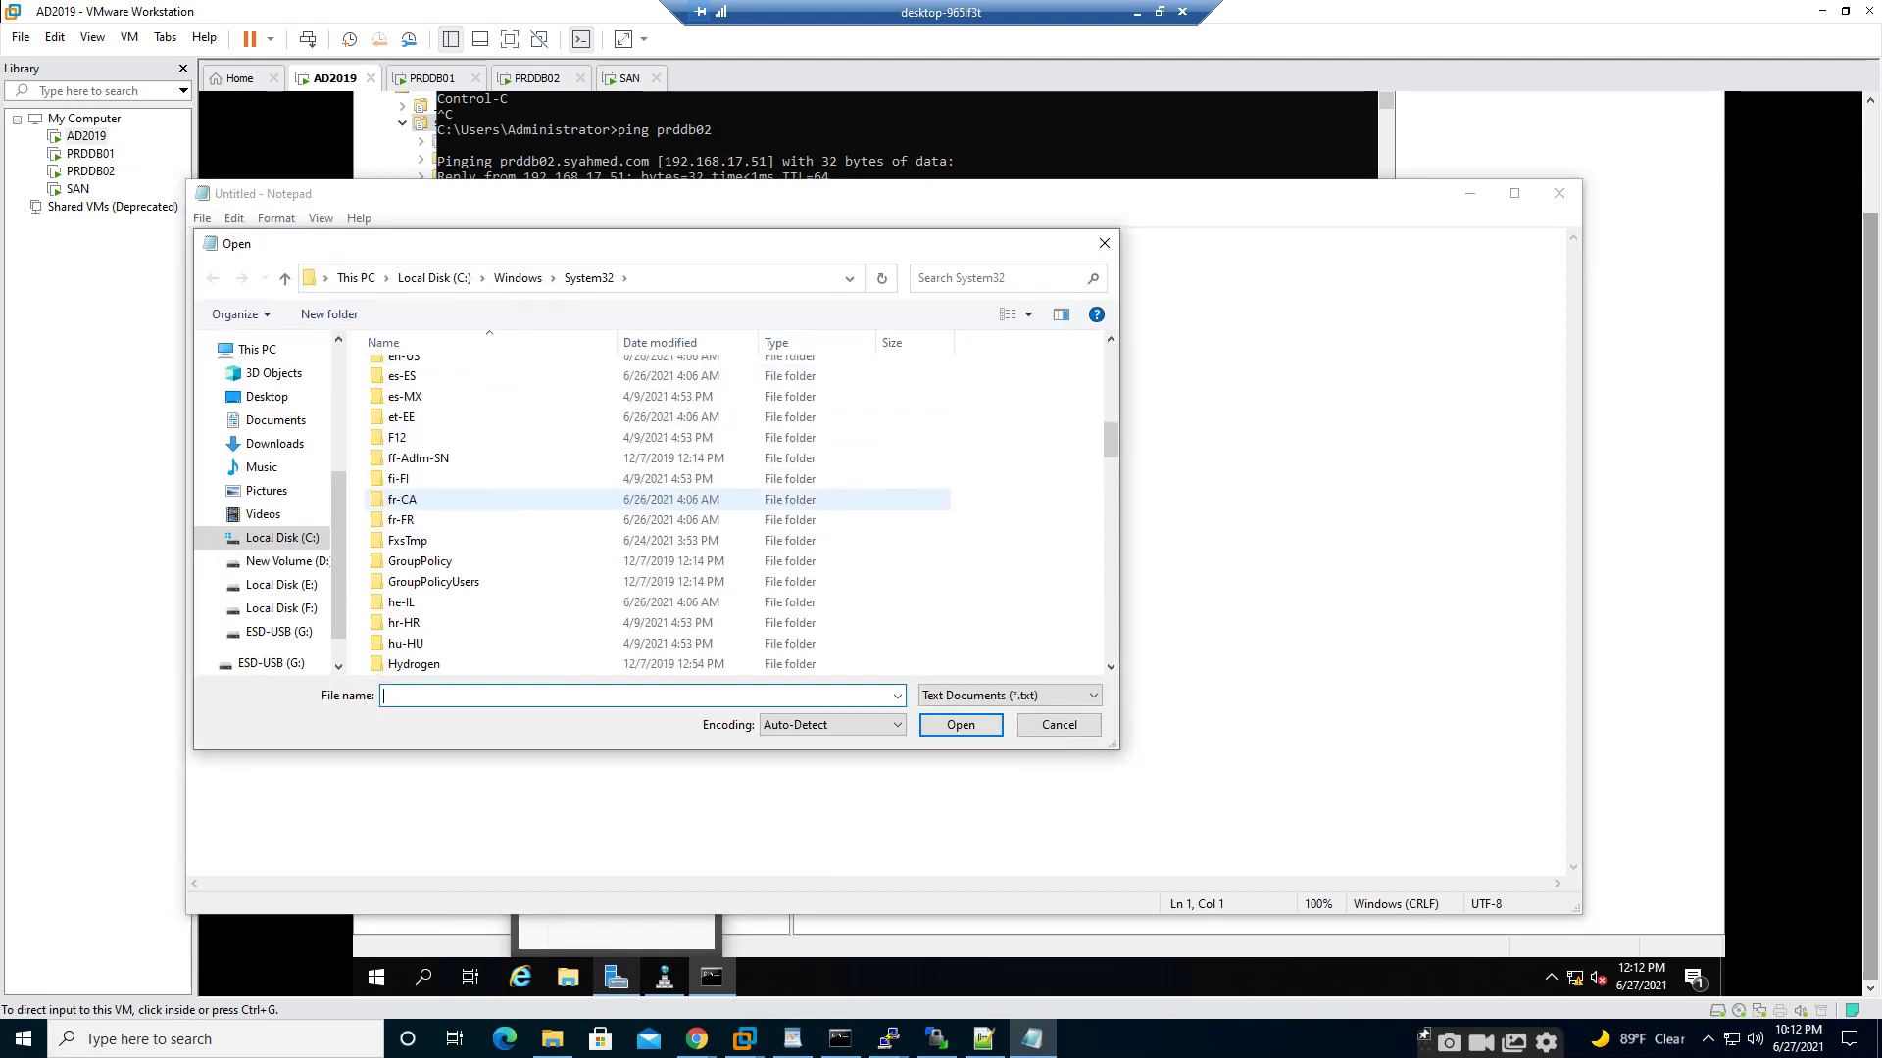
left_click(461, 494)
key("s")
key("Down")
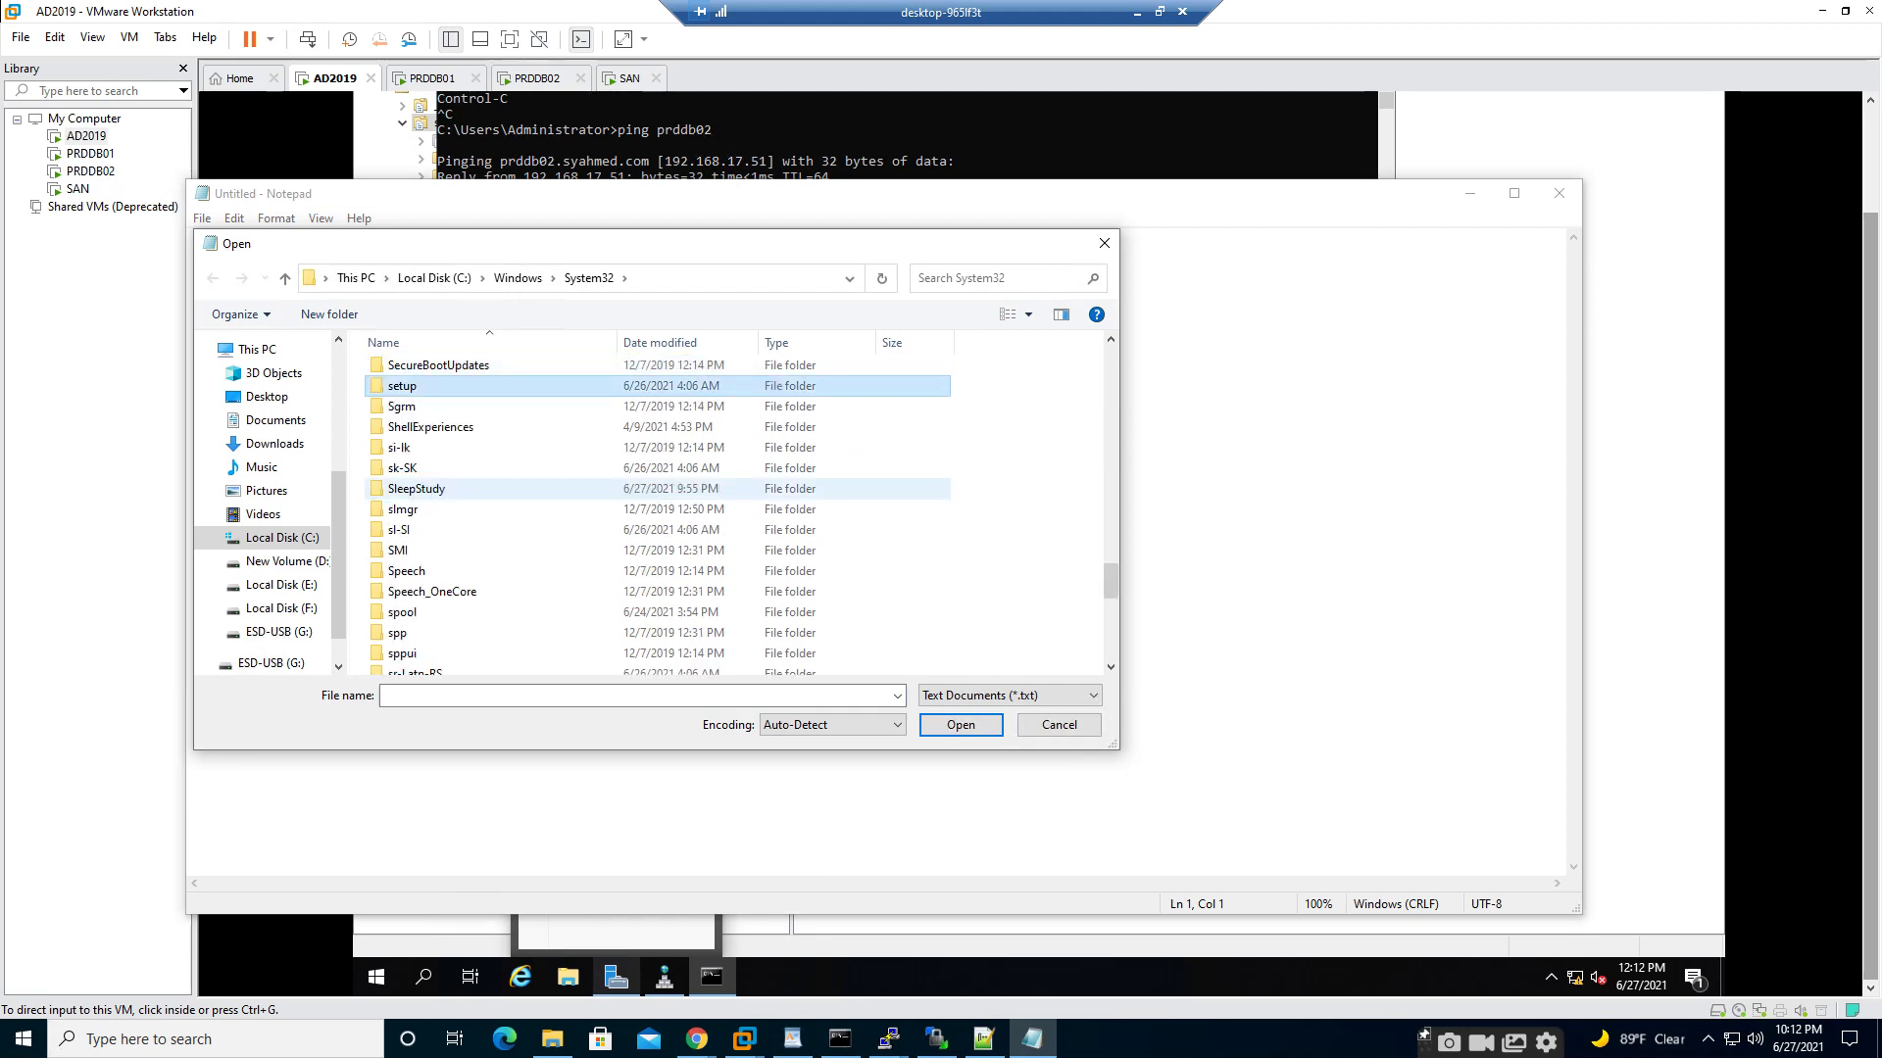
key("d")
key("d")
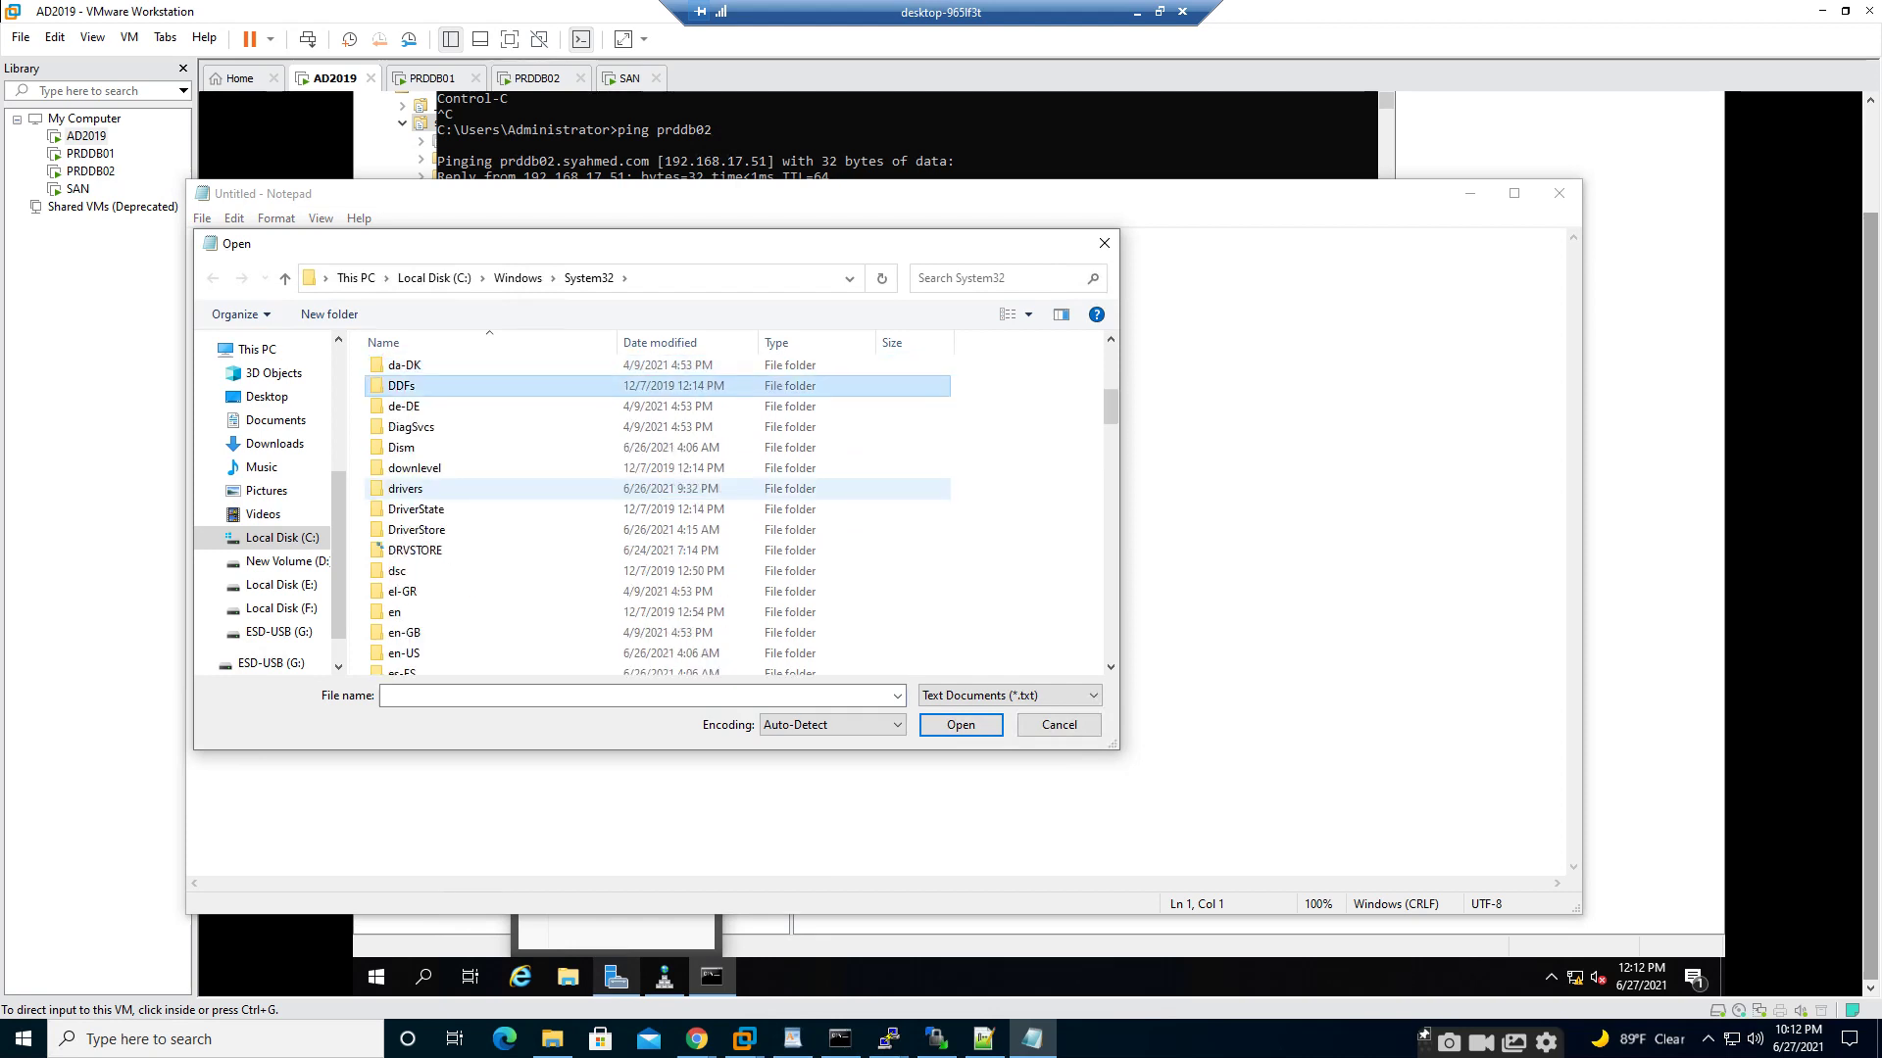
left_click(469, 492)
double_click(469, 490)
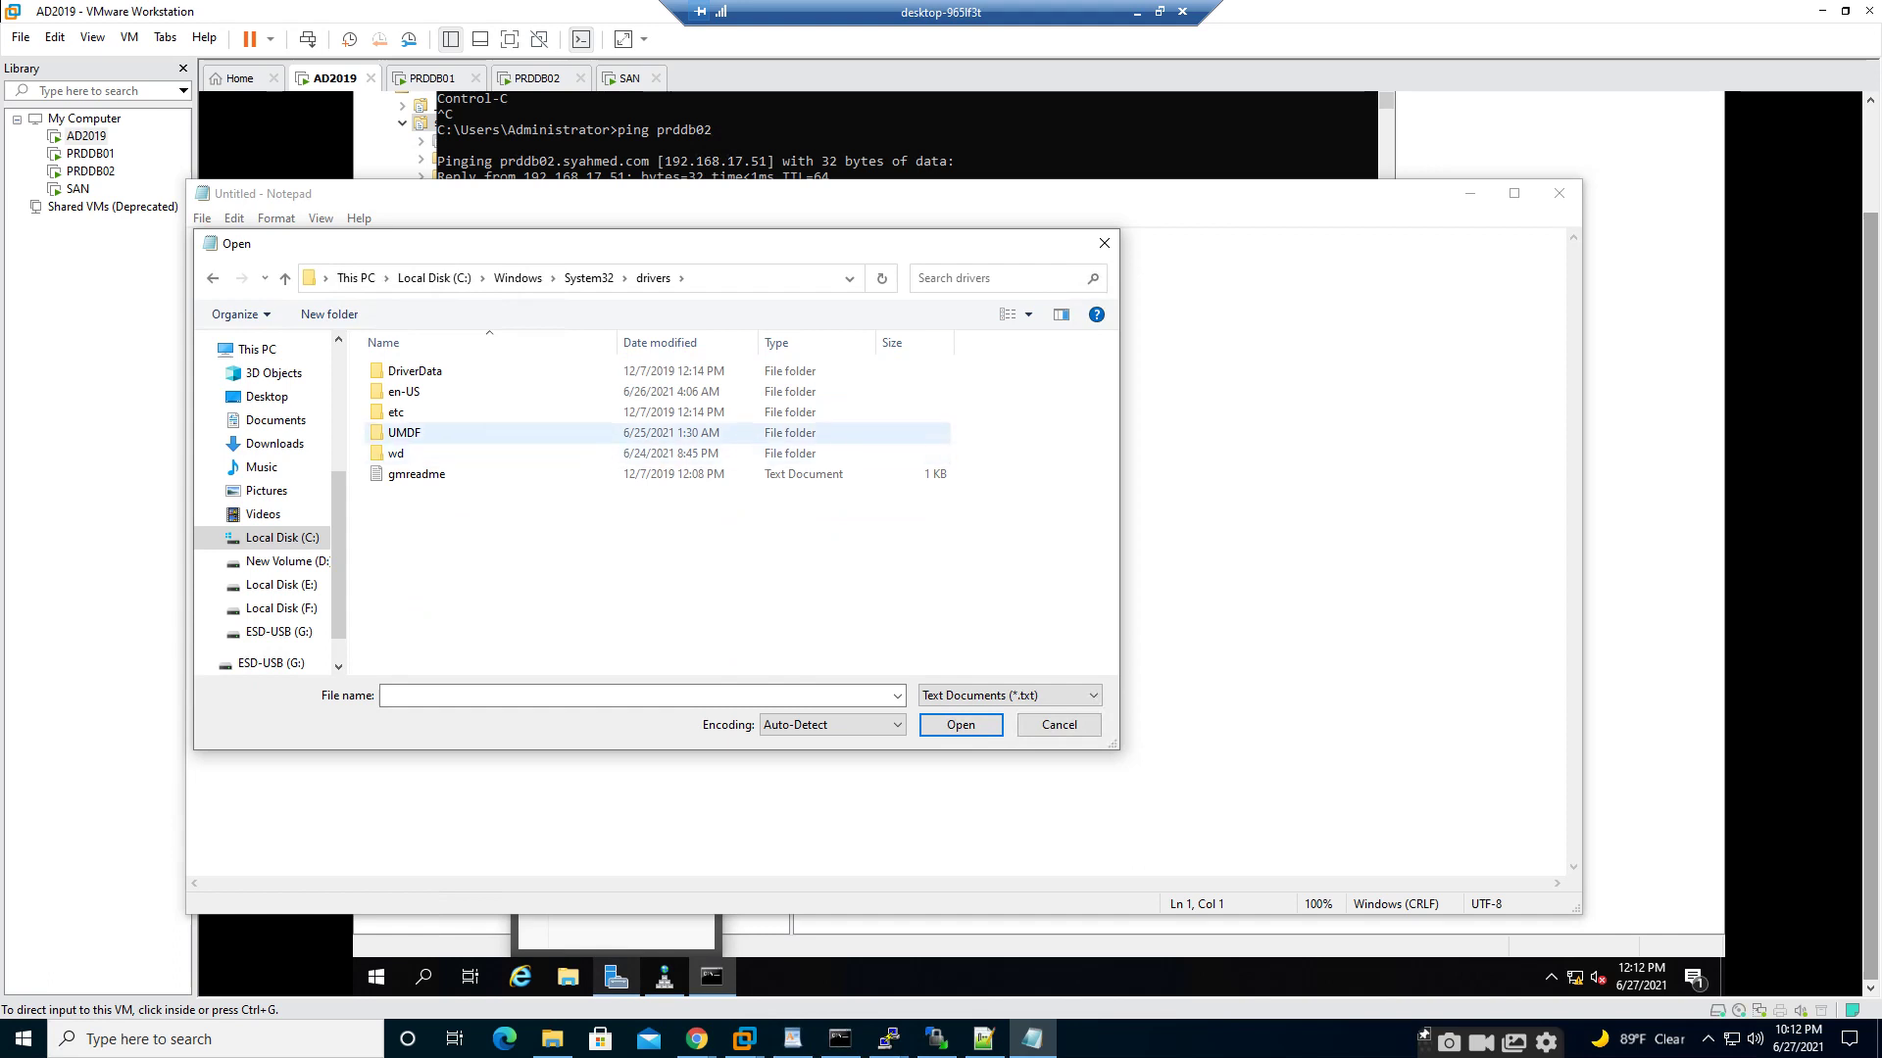
left_click(461, 393)
double_click(461, 393)
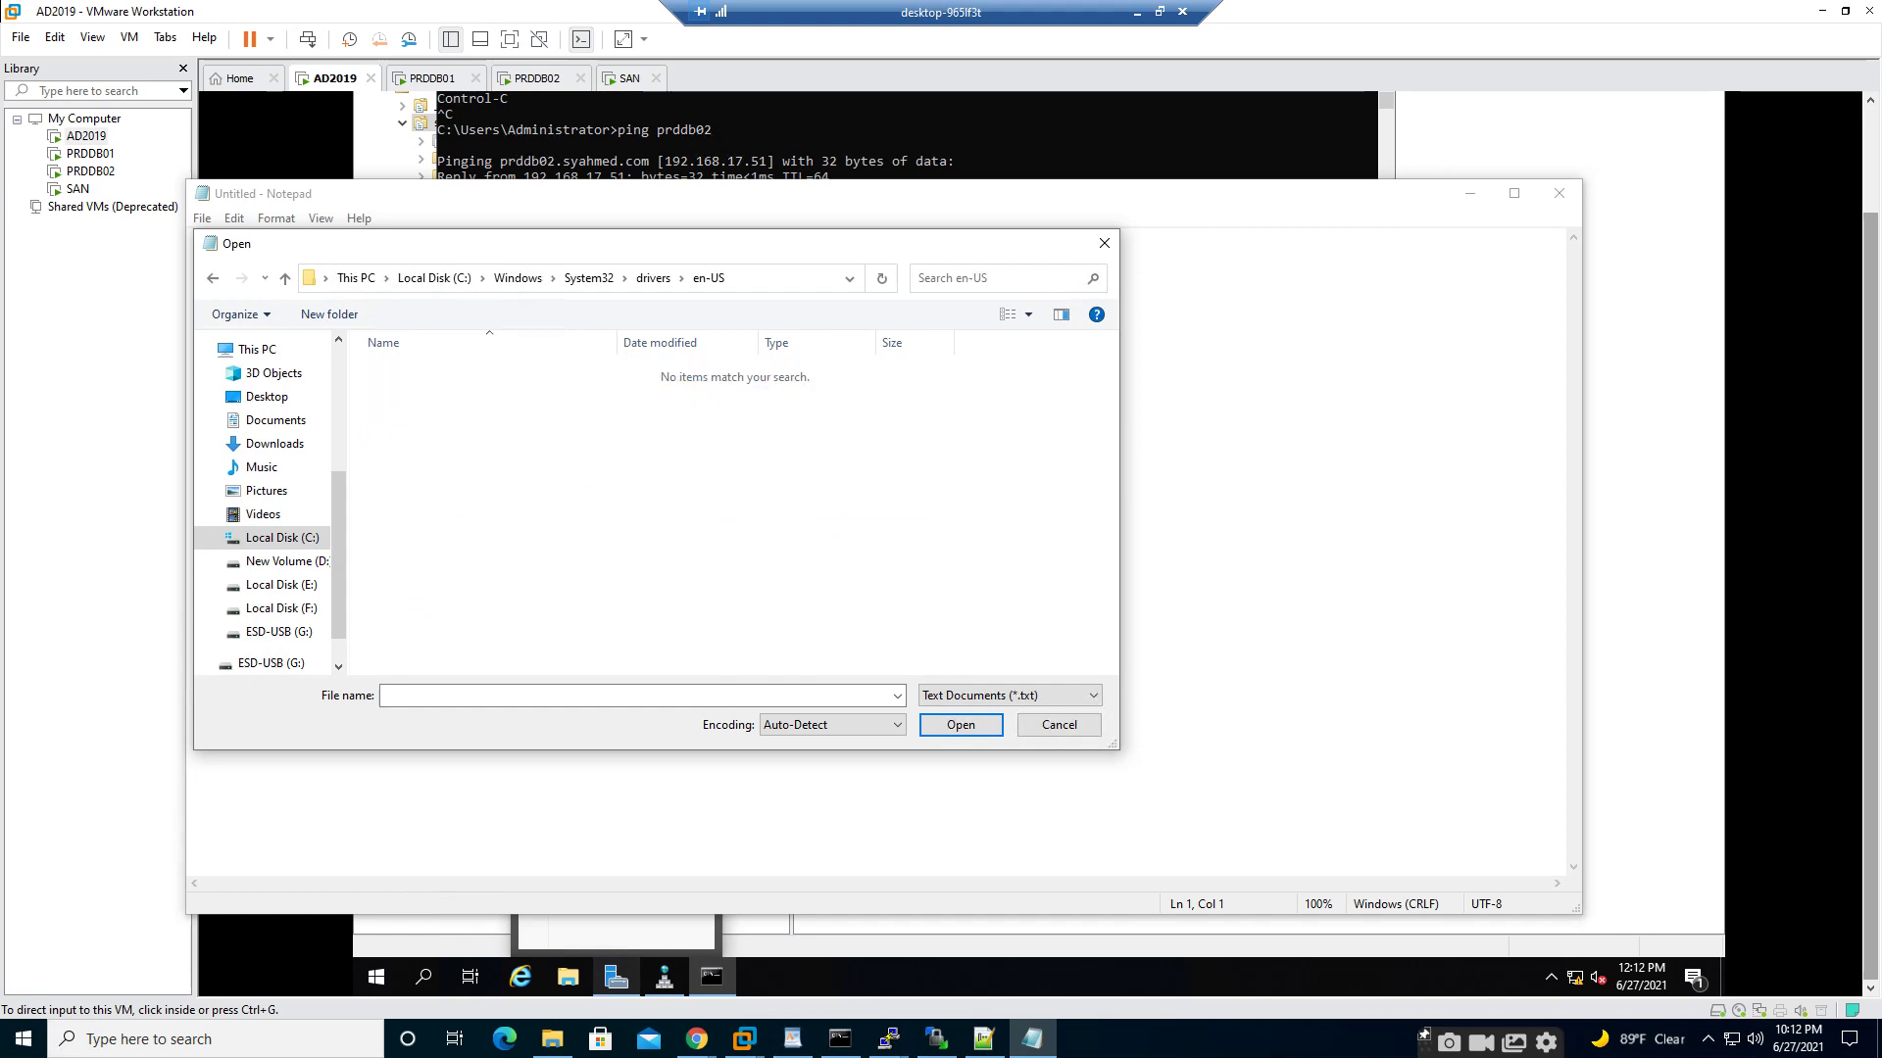
key("BackSpace")
double_click(431, 412)
- Show All Files and open the hosts file
left_click(1010, 696)
left_click(990, 730)
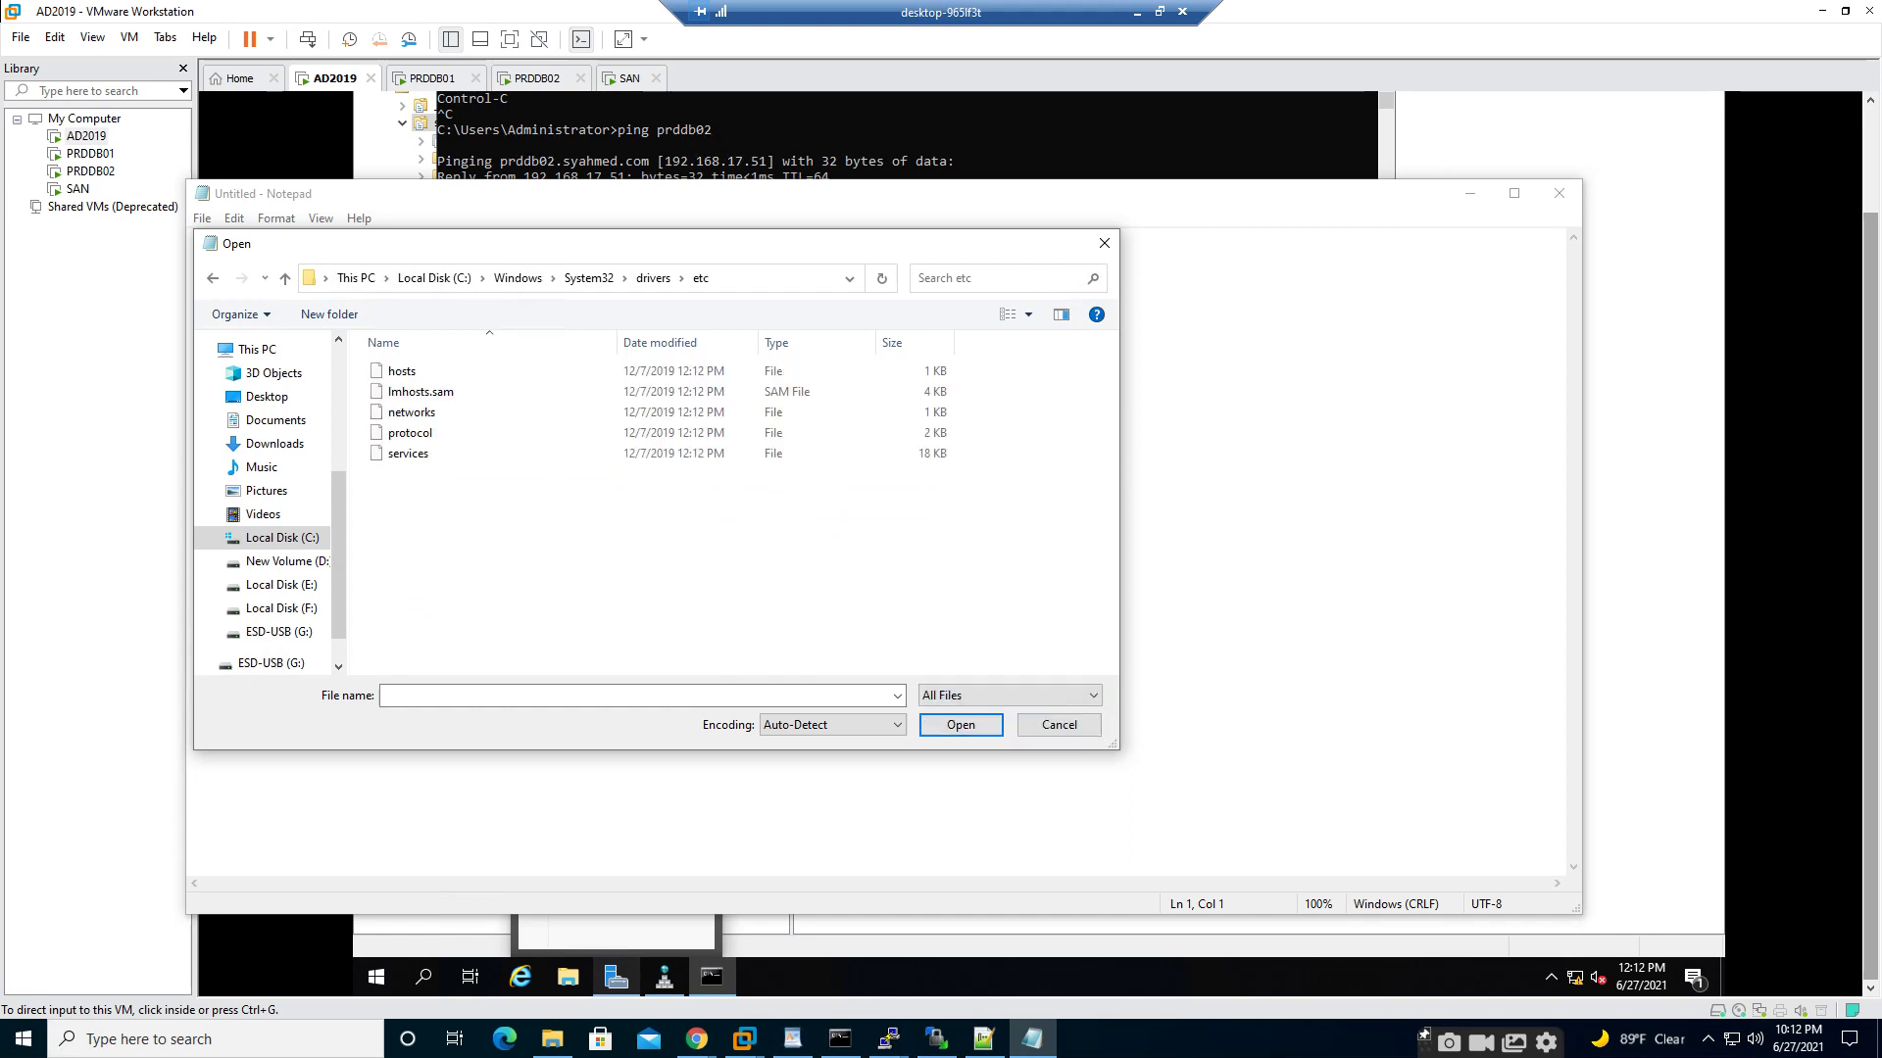
left_click(421, 392)
left_click(404, 373)
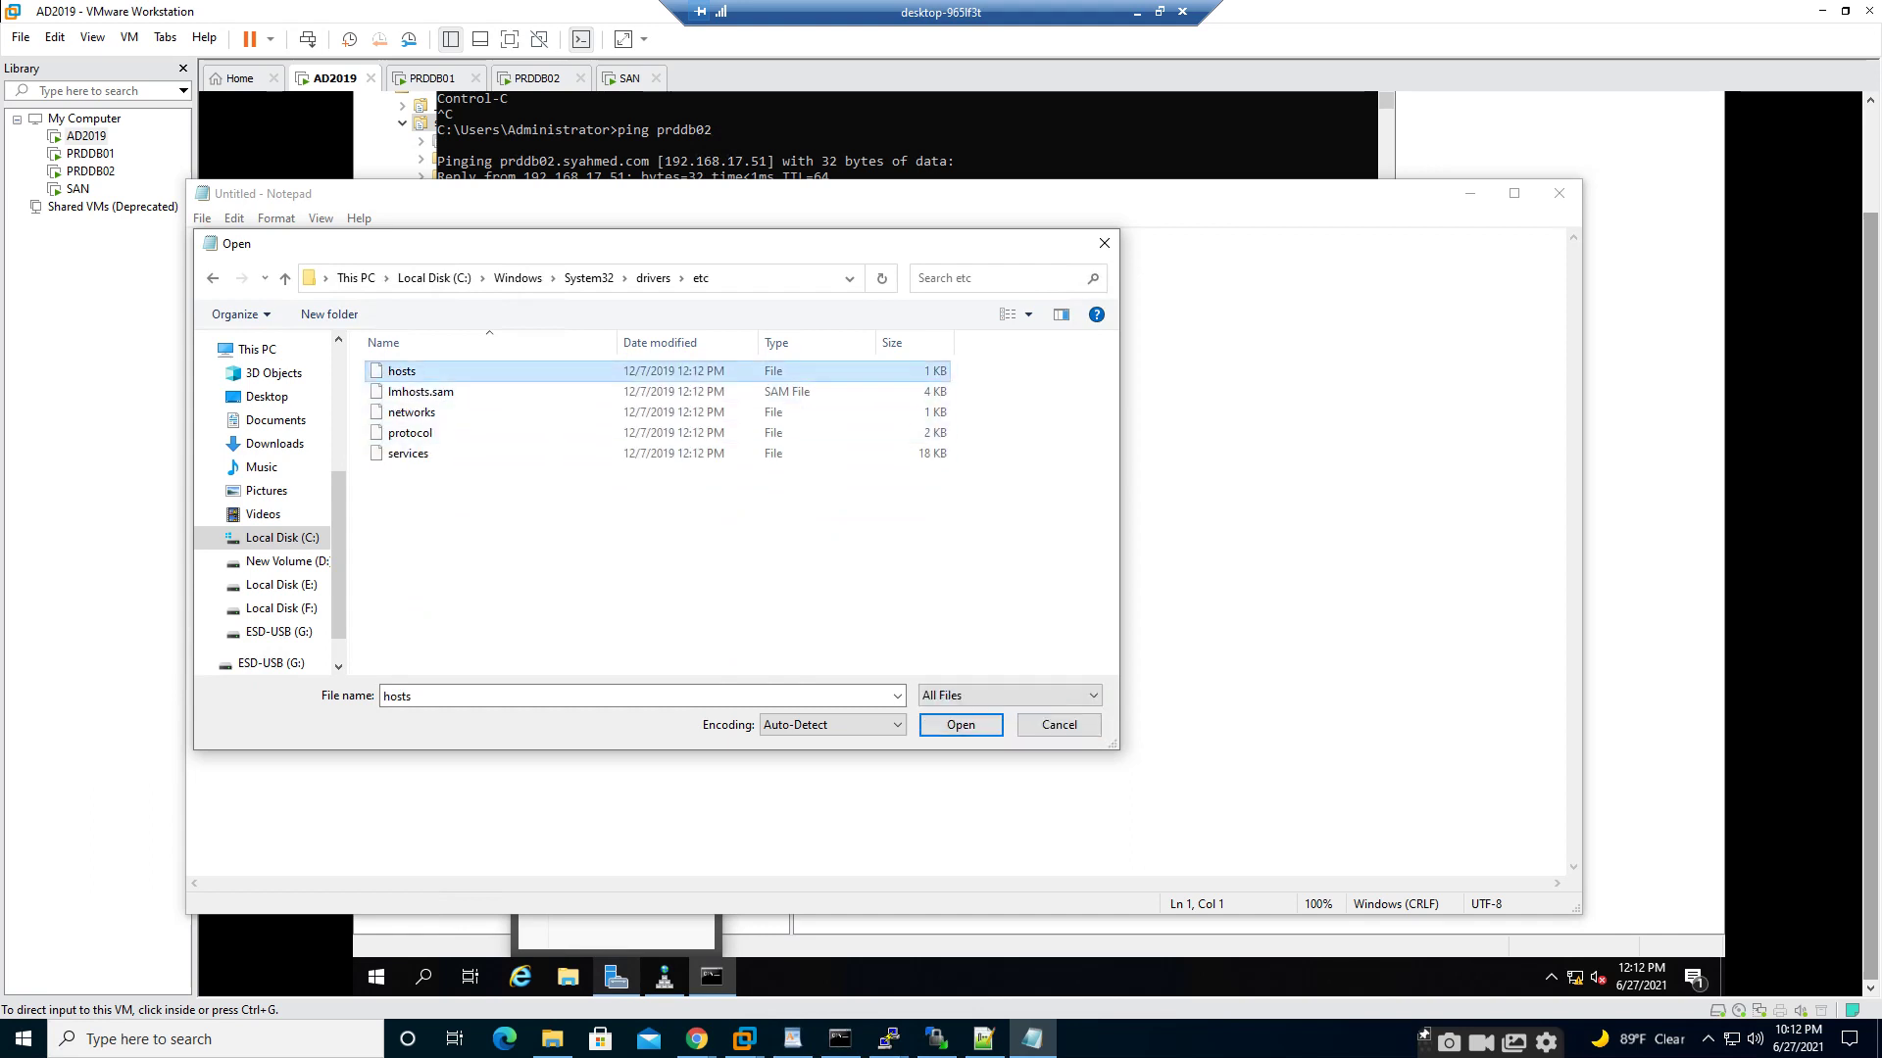
left_click(961, 726)
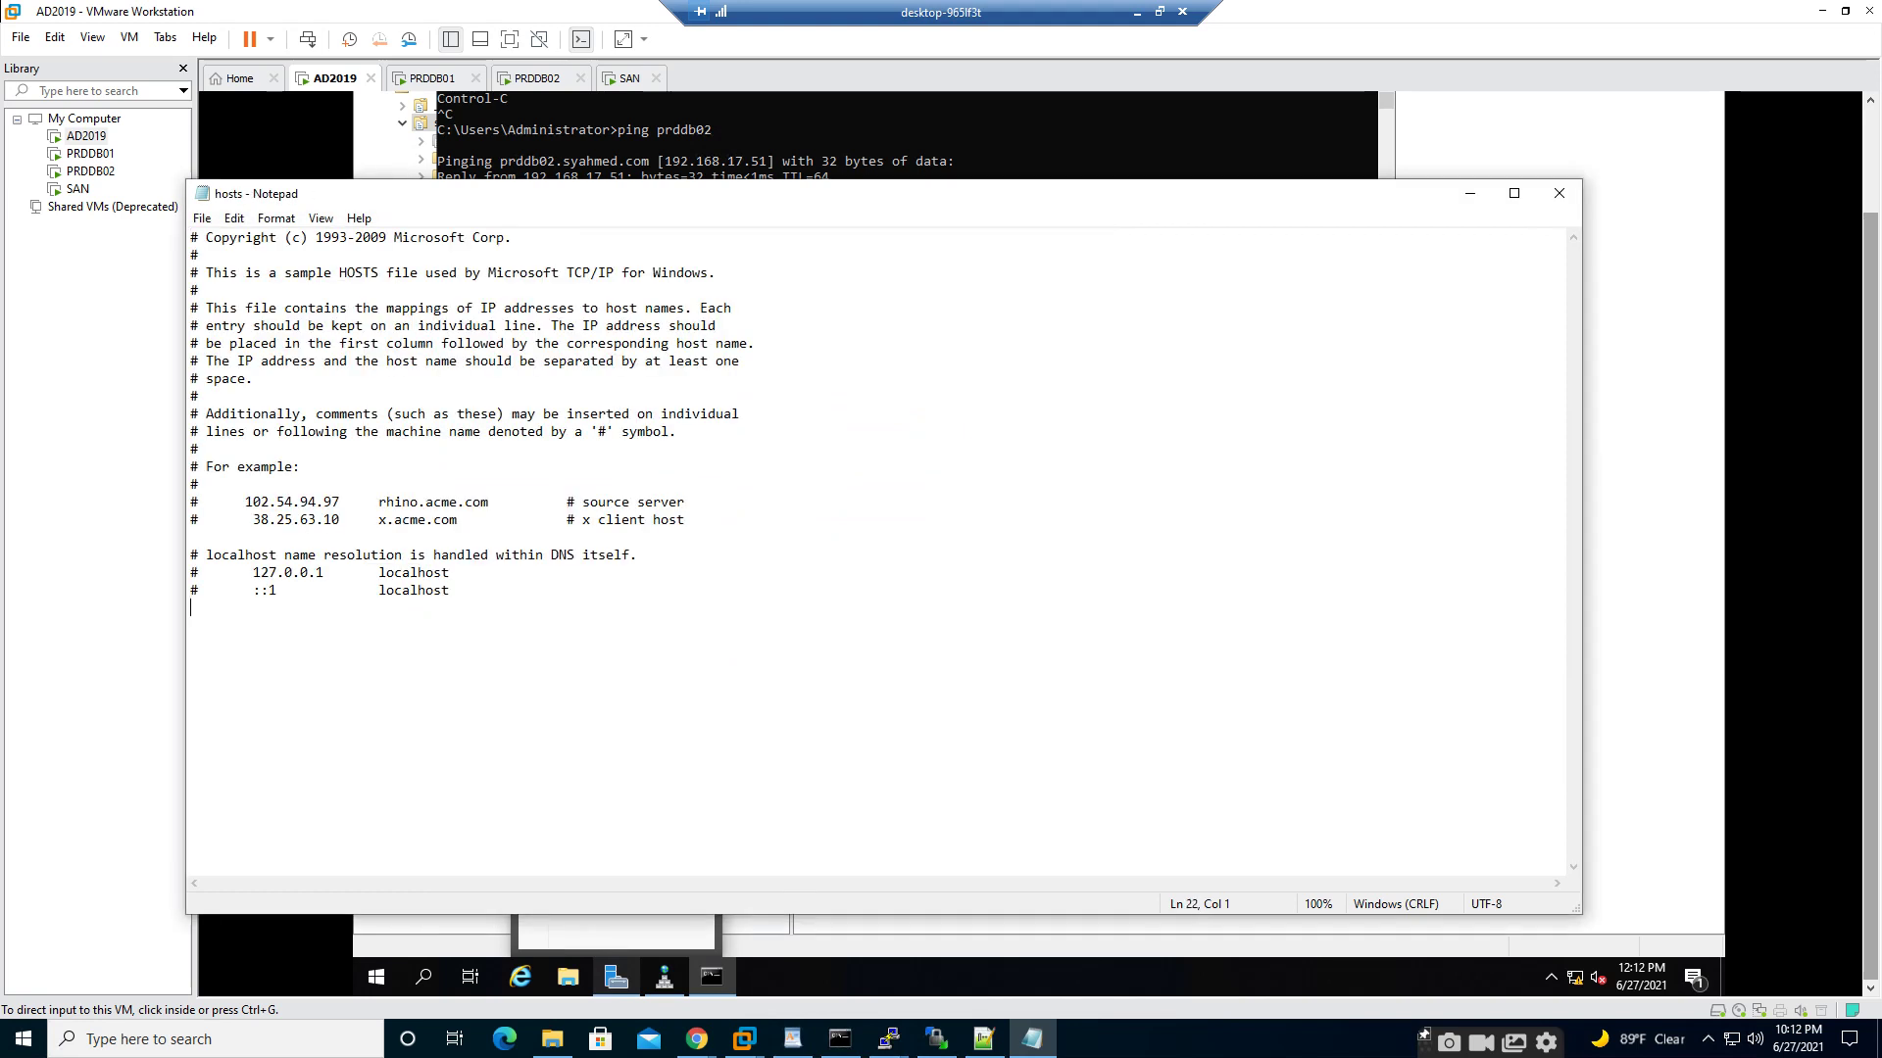
- Append '192.168.17.60 san.syahmed.com san' to the Windows hosts file, save, and close Notepad
key("Return")
key("Return")
type("192.168.17.60\tsan.syahmed.com")
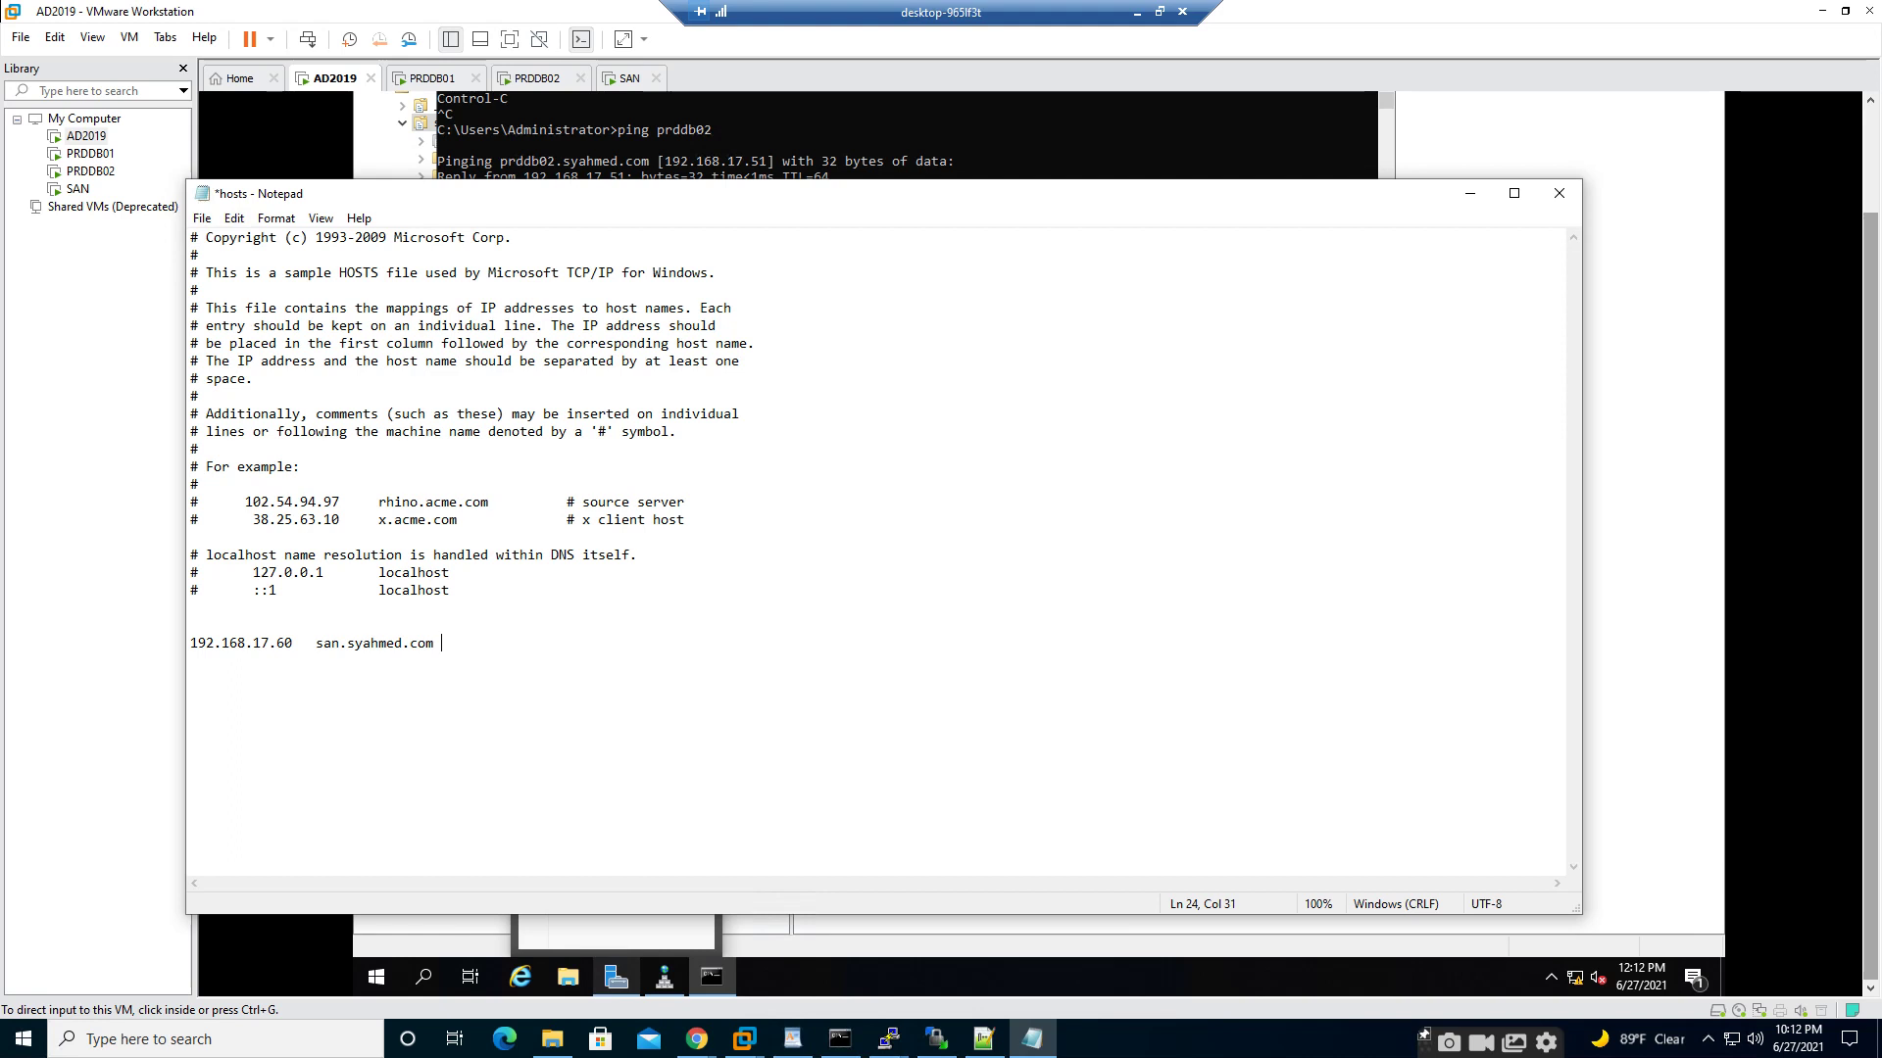
type(" san:wq")
key("BackSpace")
key("BackSpace")
key("BackSpace")
key("ctrl+s")
left_click(1560, 193)
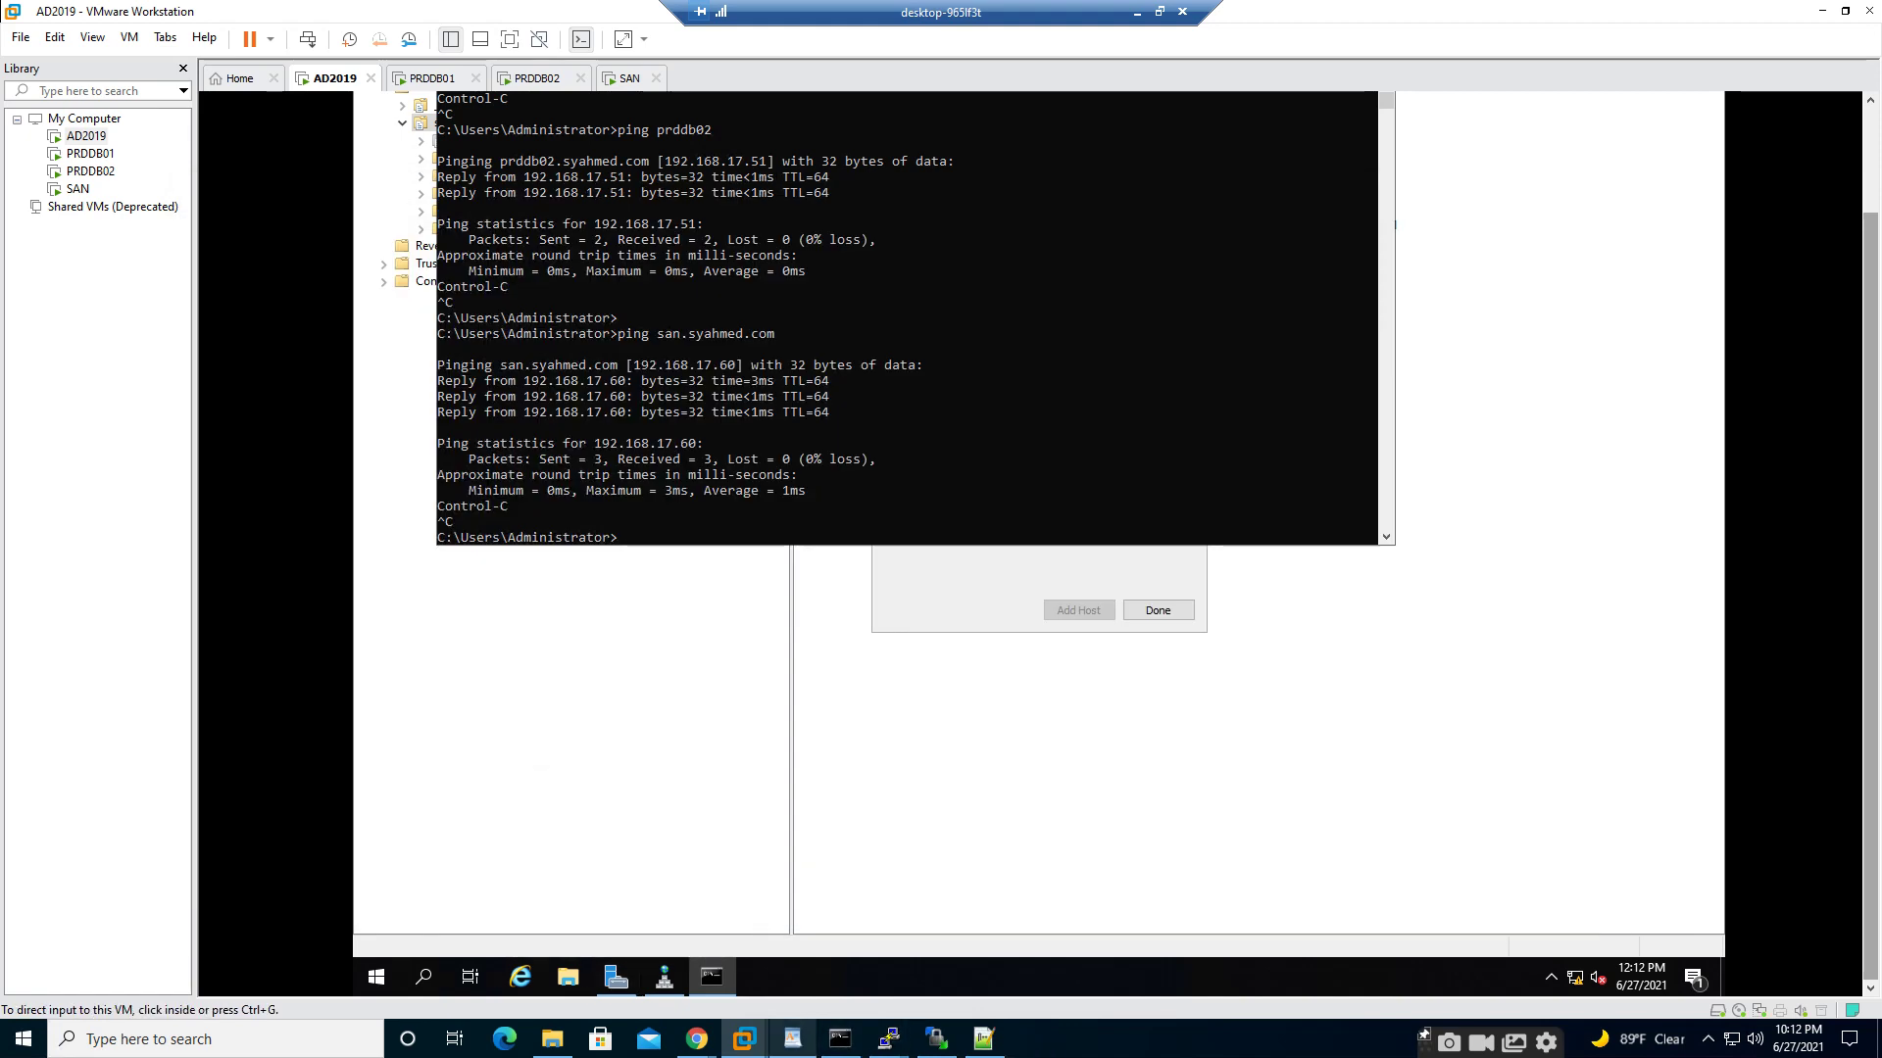
- Rerun the ping to san.syahmed.com in the host Command Prompt, then exit it
left_click(840, 1039)
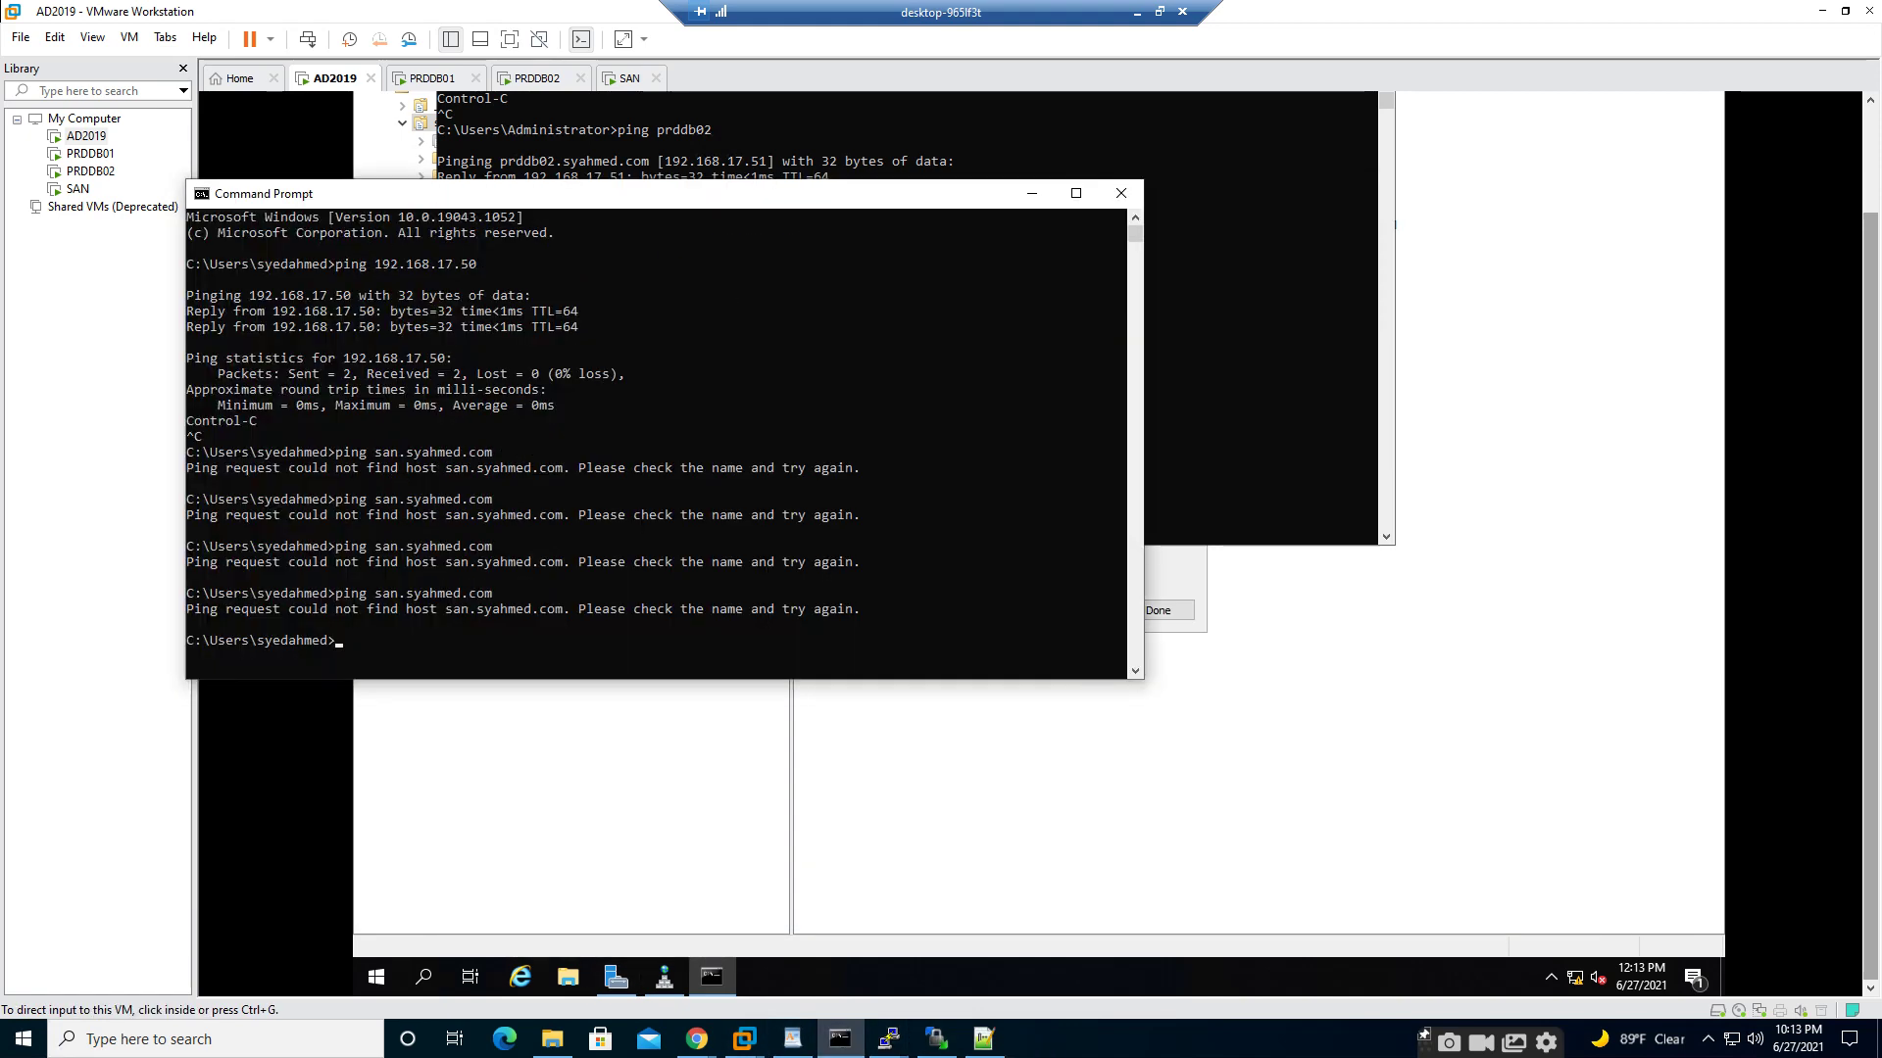
key("Up")
key("Return")
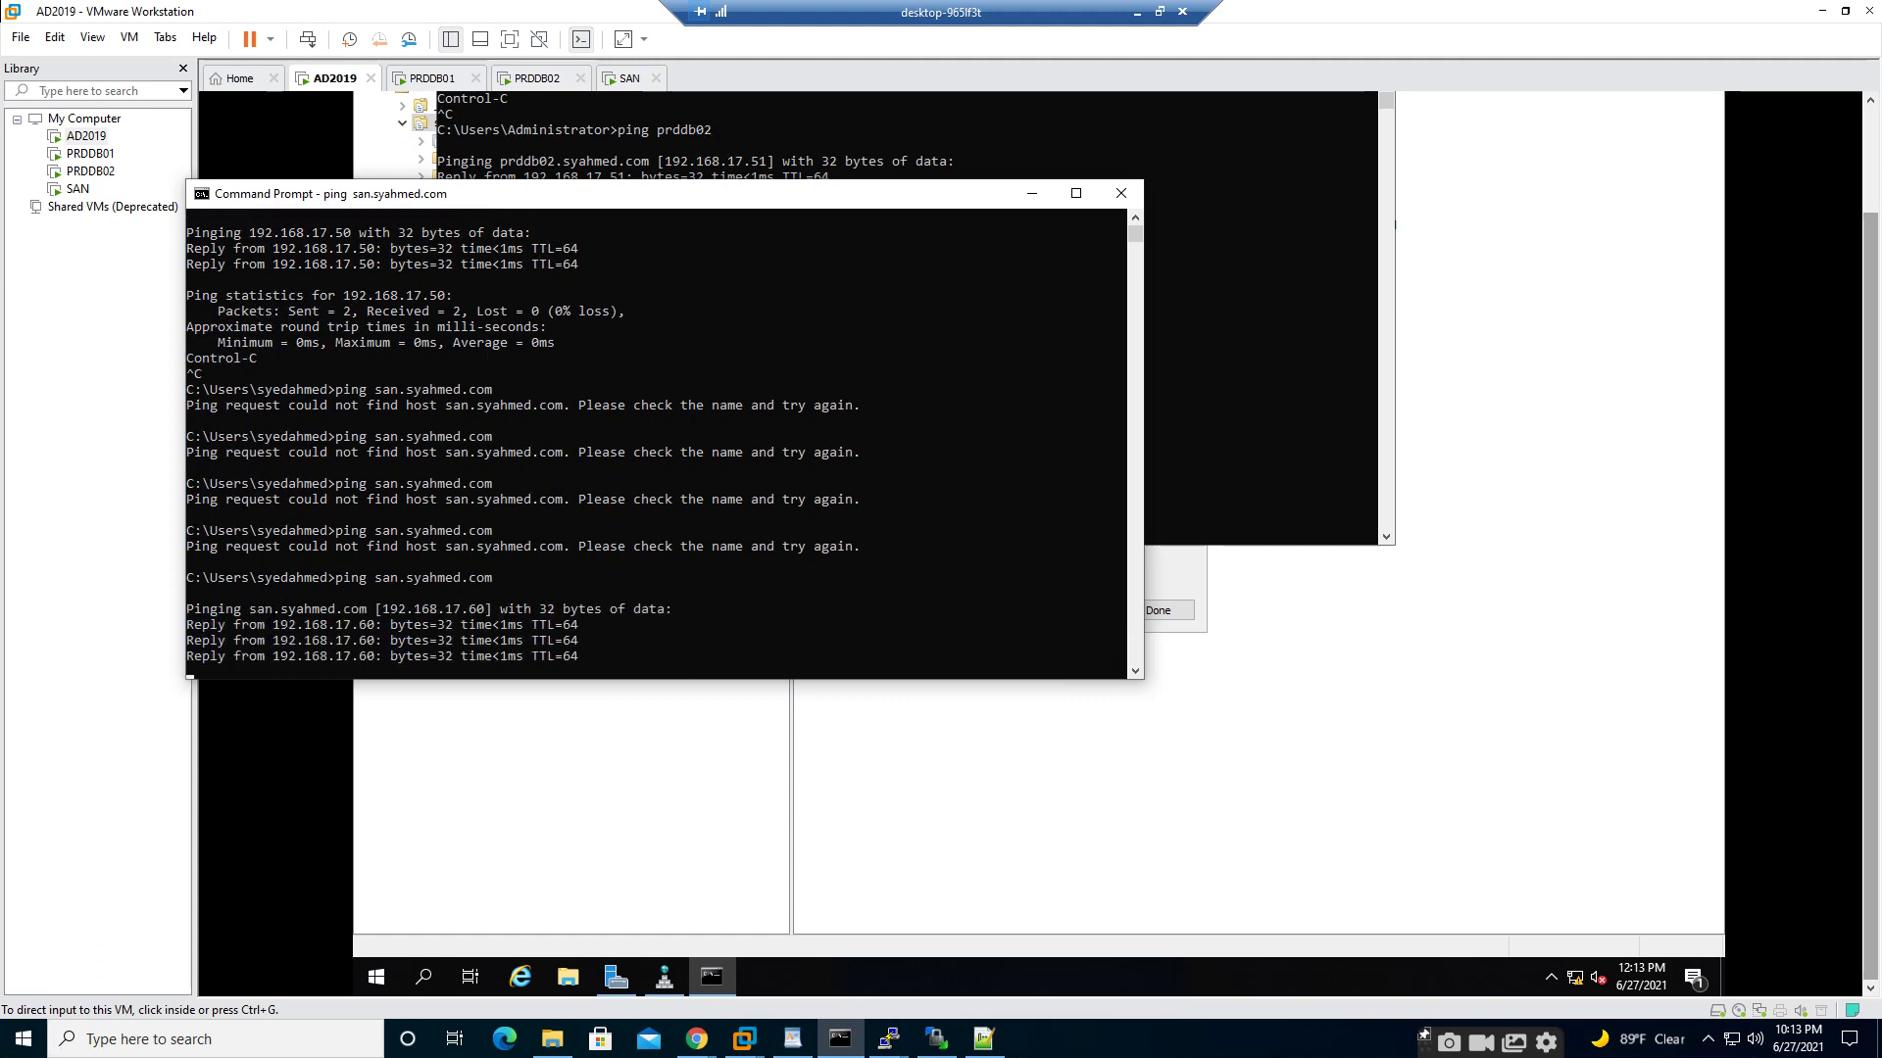
key("ctrl+c")
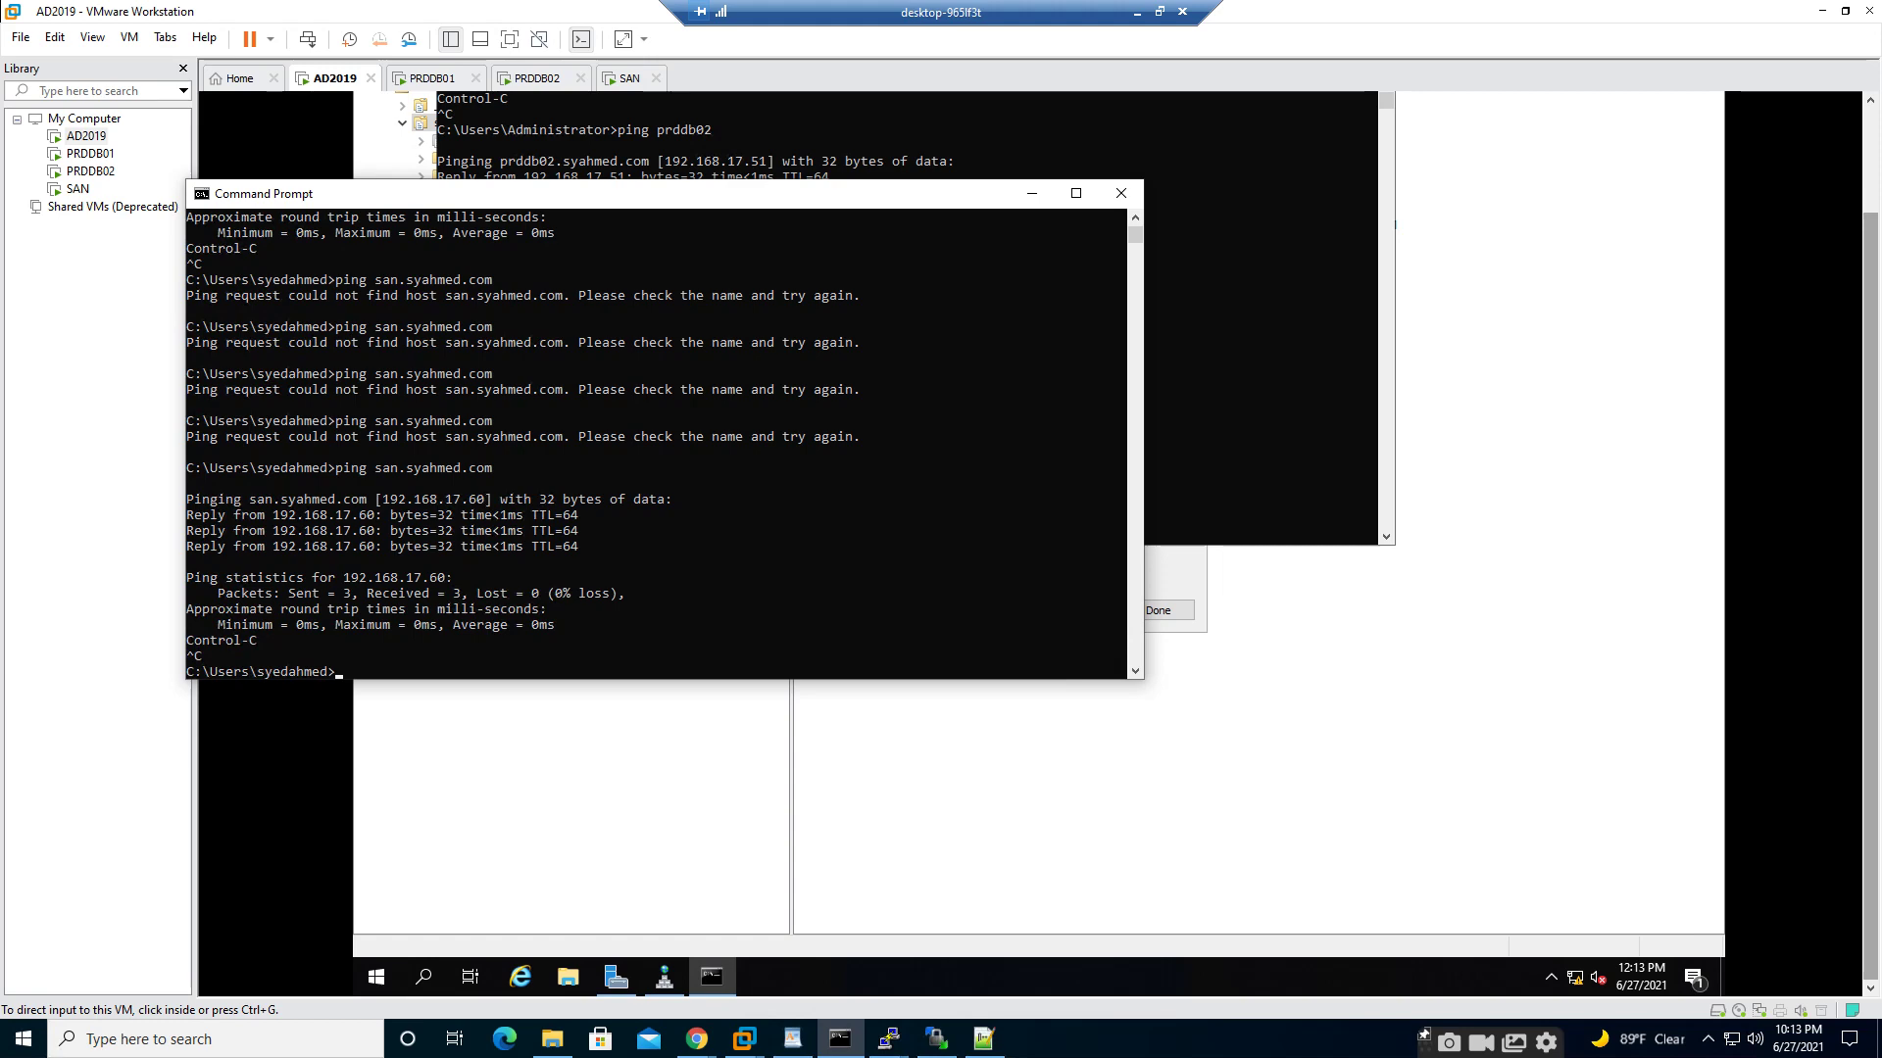
type("exit")
key("Return")
- Exit the virtual machine's command window
left_click(907, 412)
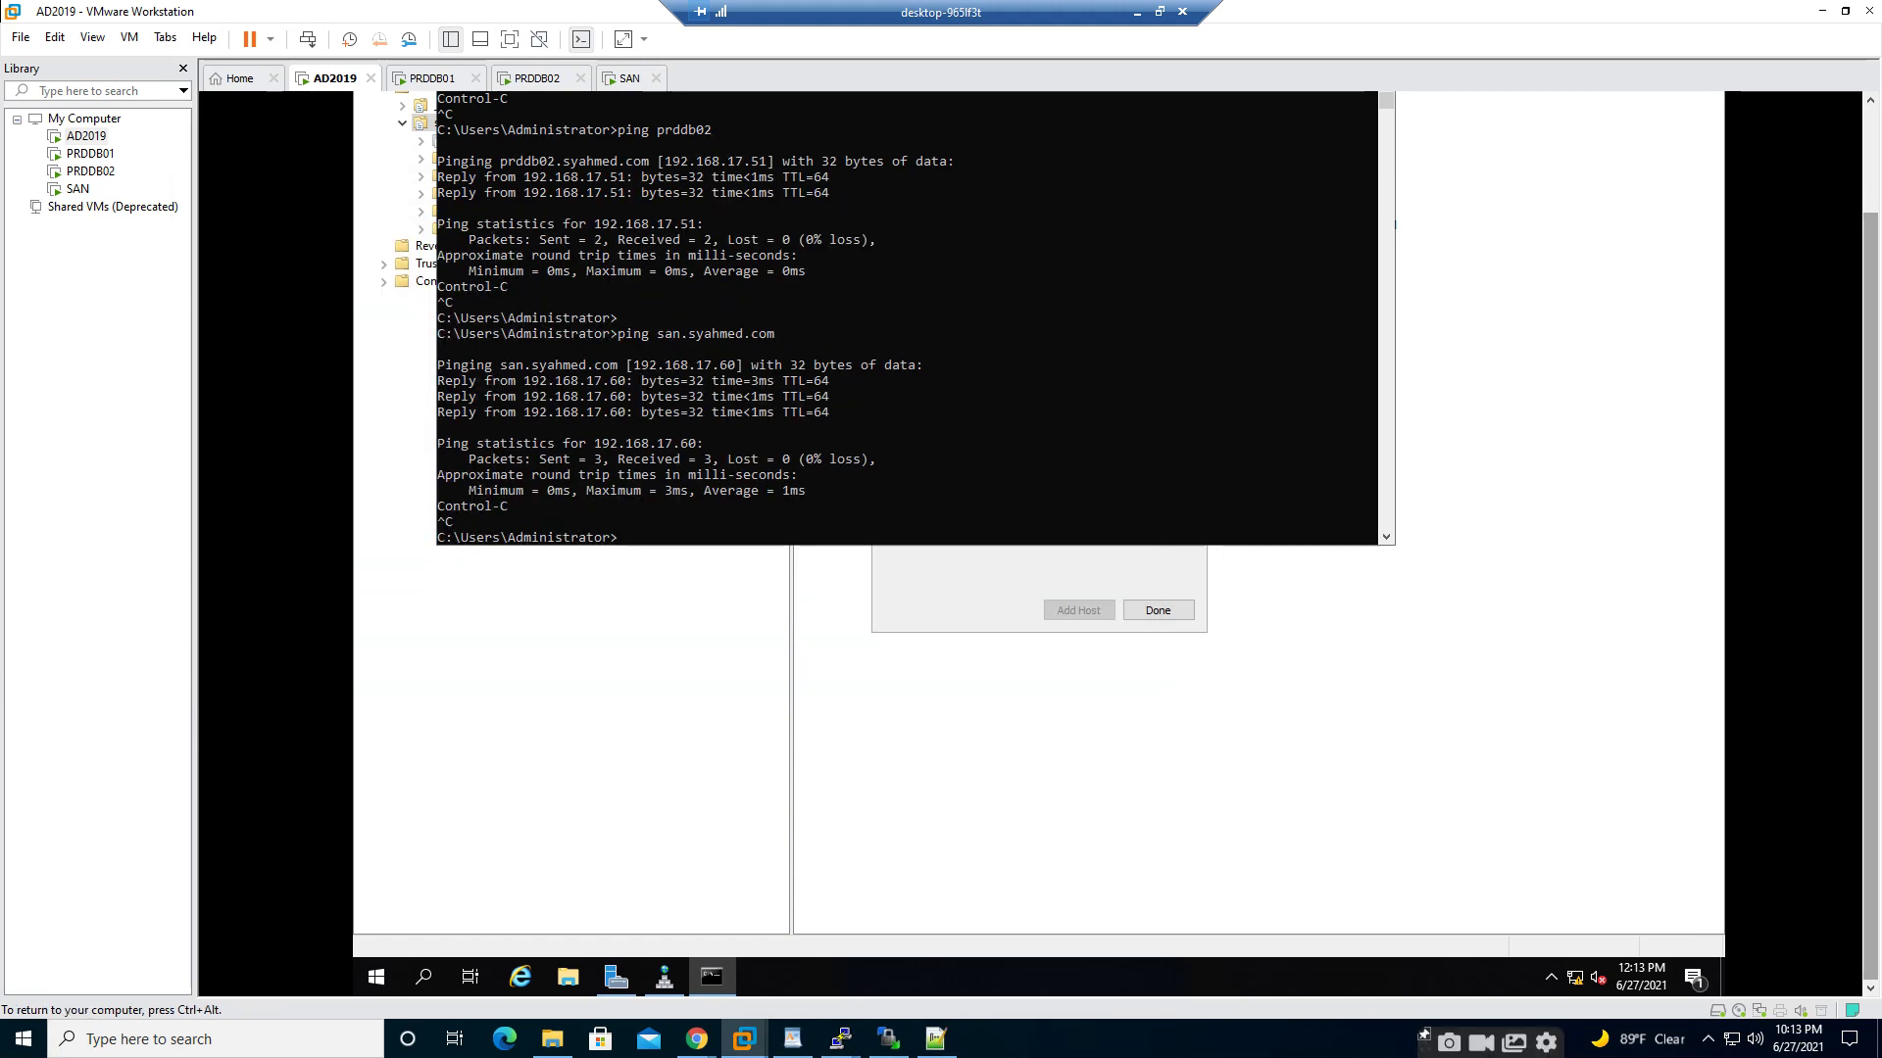
type("exit")
key("Return")
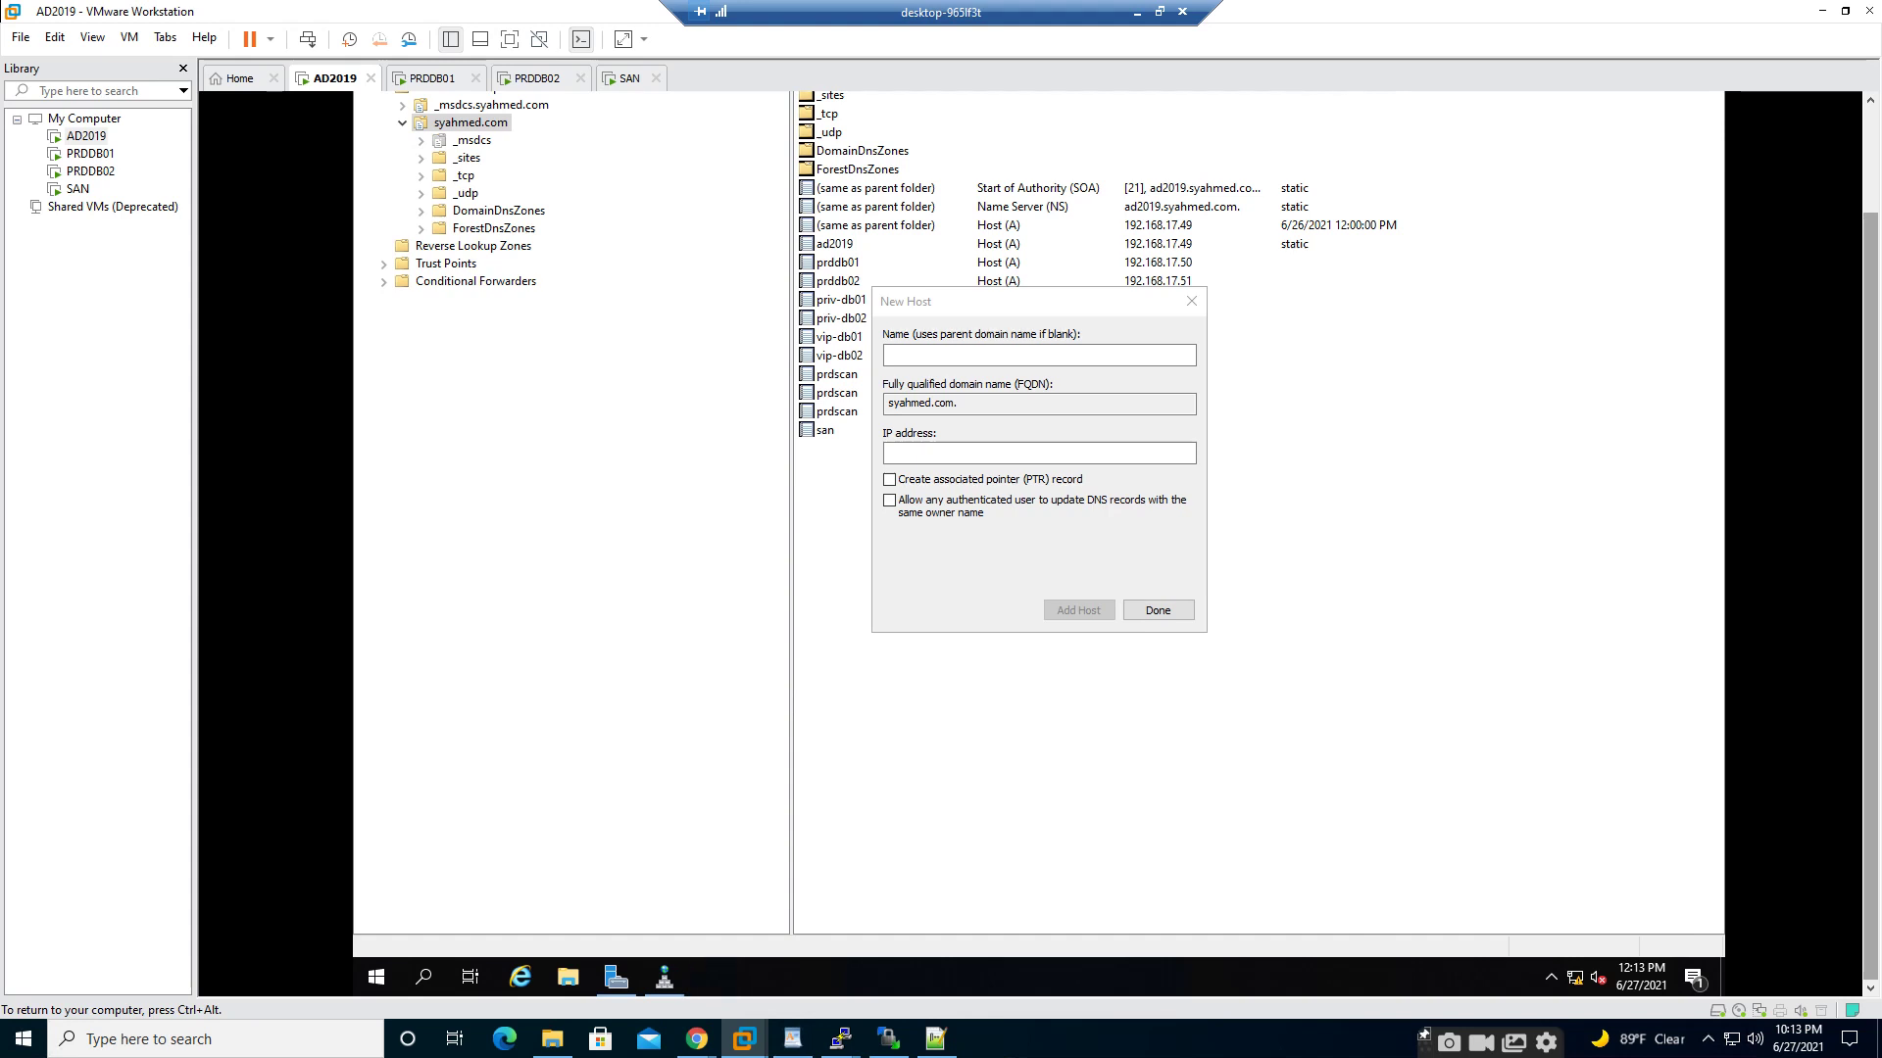
- Close the DNS New Host dialog and switch to the SAN virtual machine's console
left_click(1190, 301)
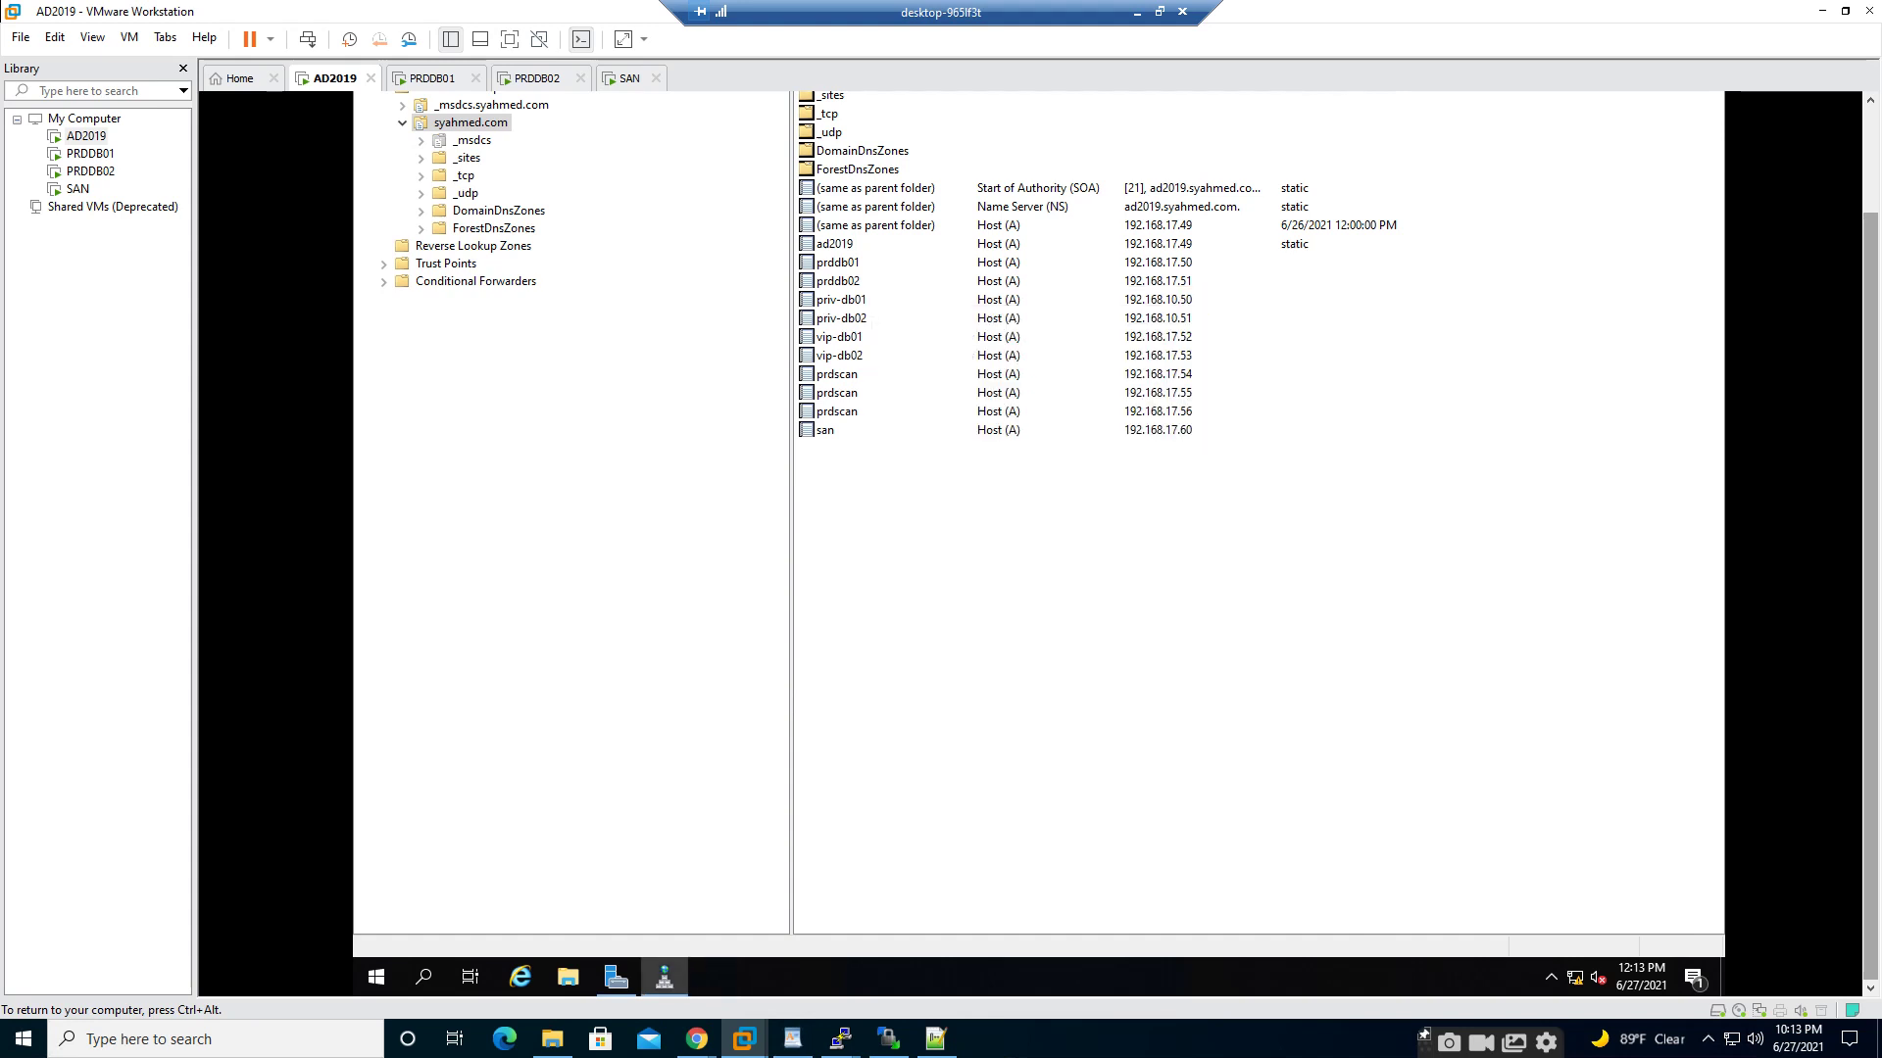
mouse_move(888, 1039)
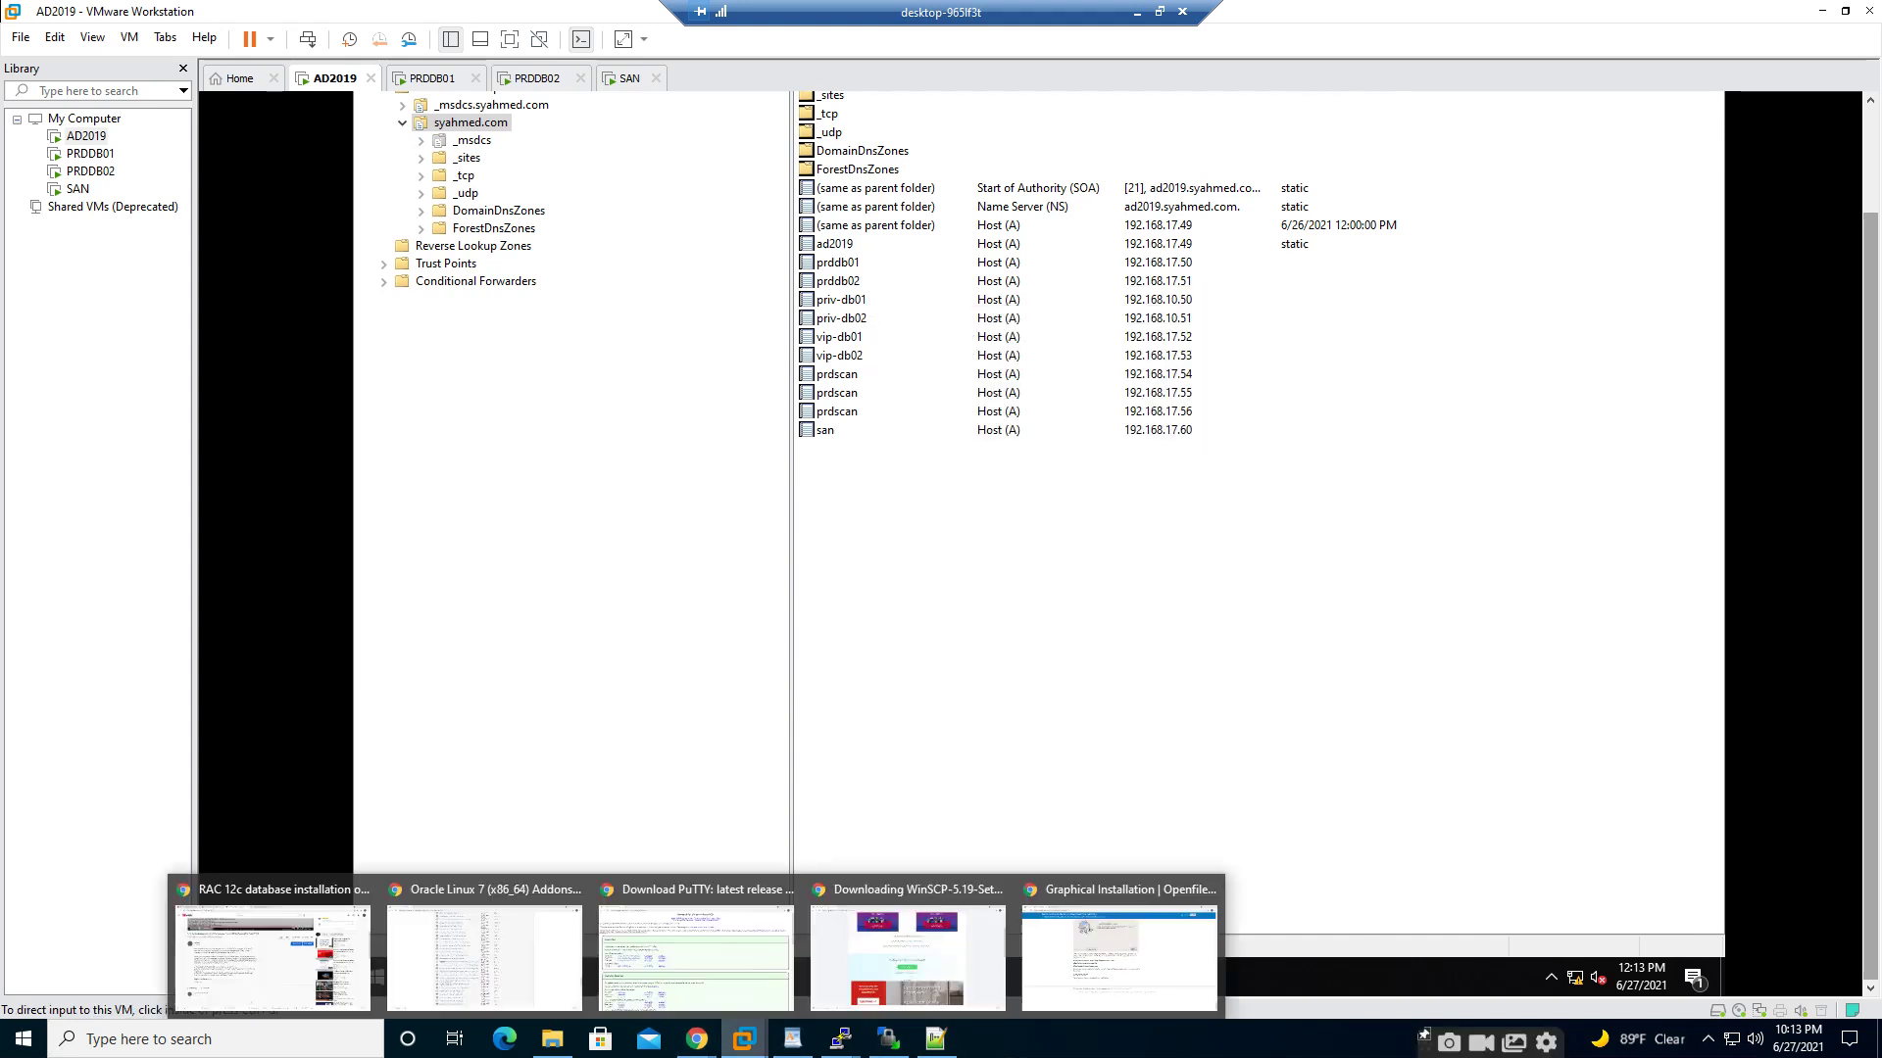
left_click(1170, 931)
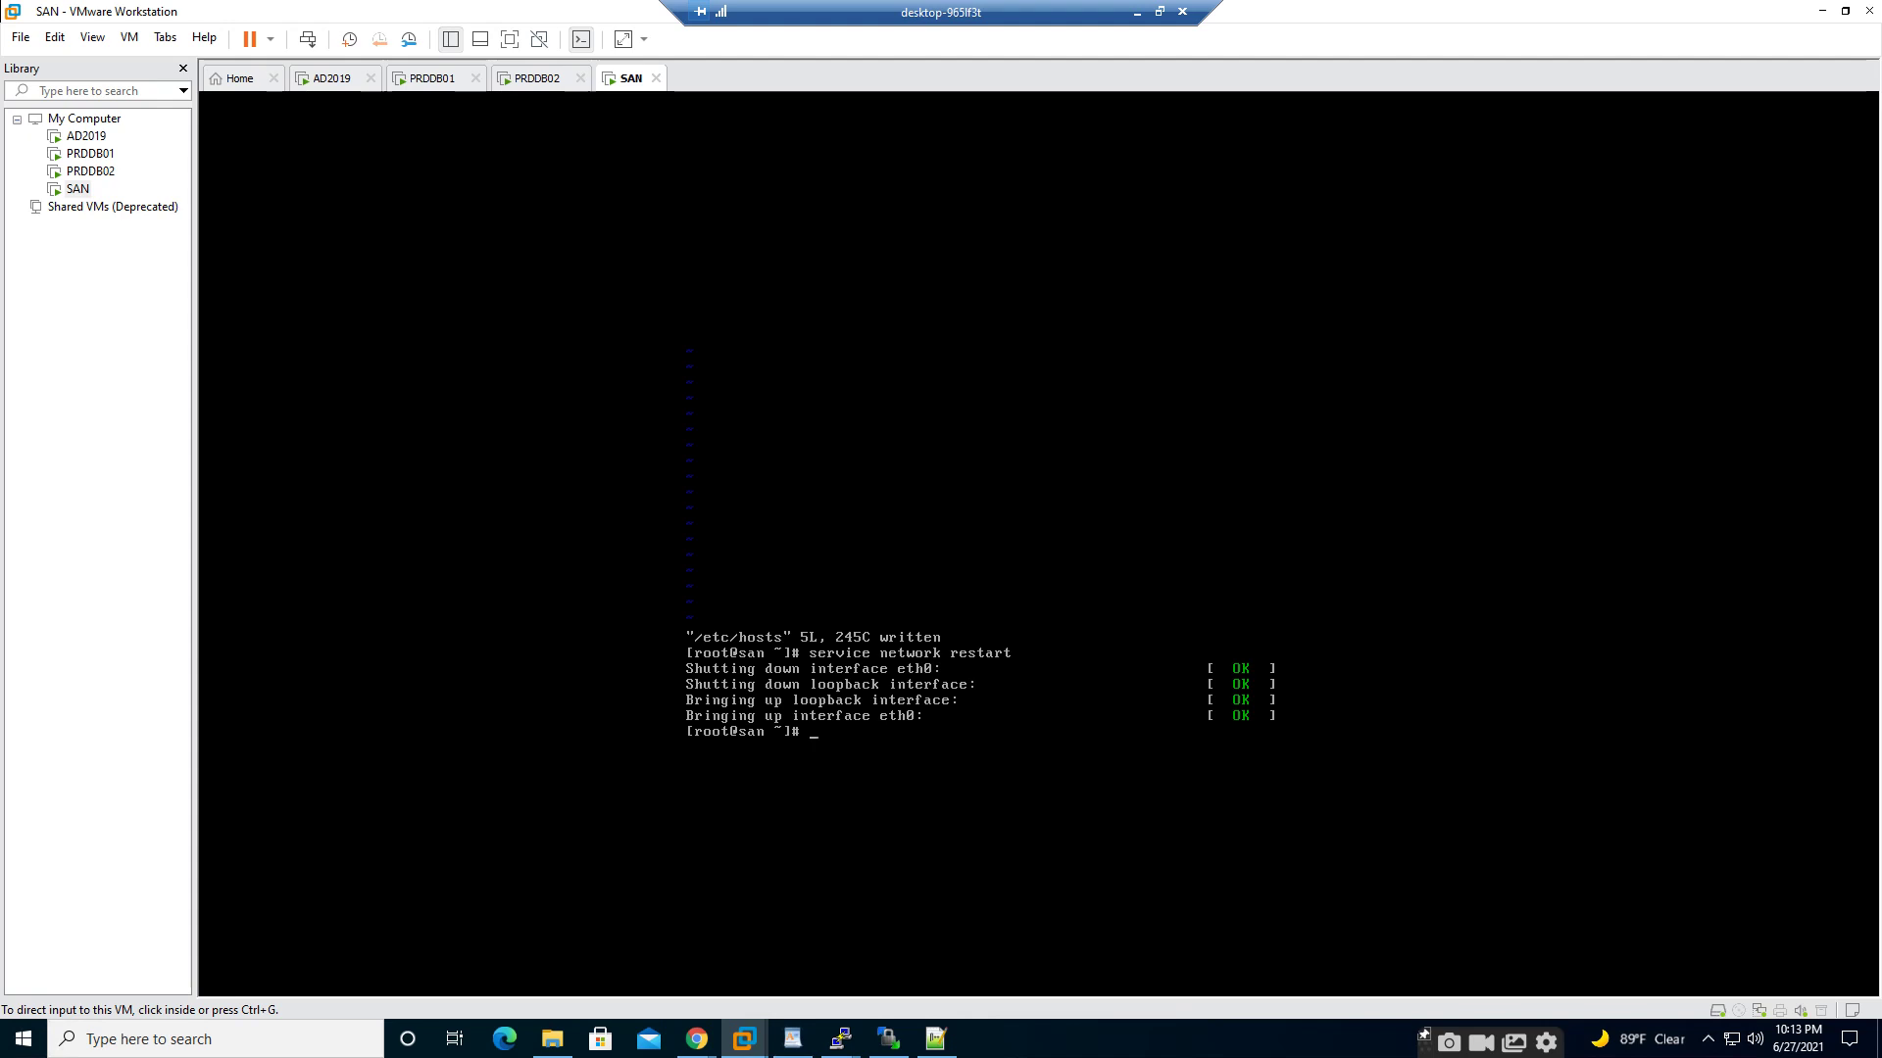
- Run 'init 0' on the SAN to power it off
key("ctrl+g")
type("inio")
key("BackSpace")
key("BackSpace")
type("t 0")
key("Return")
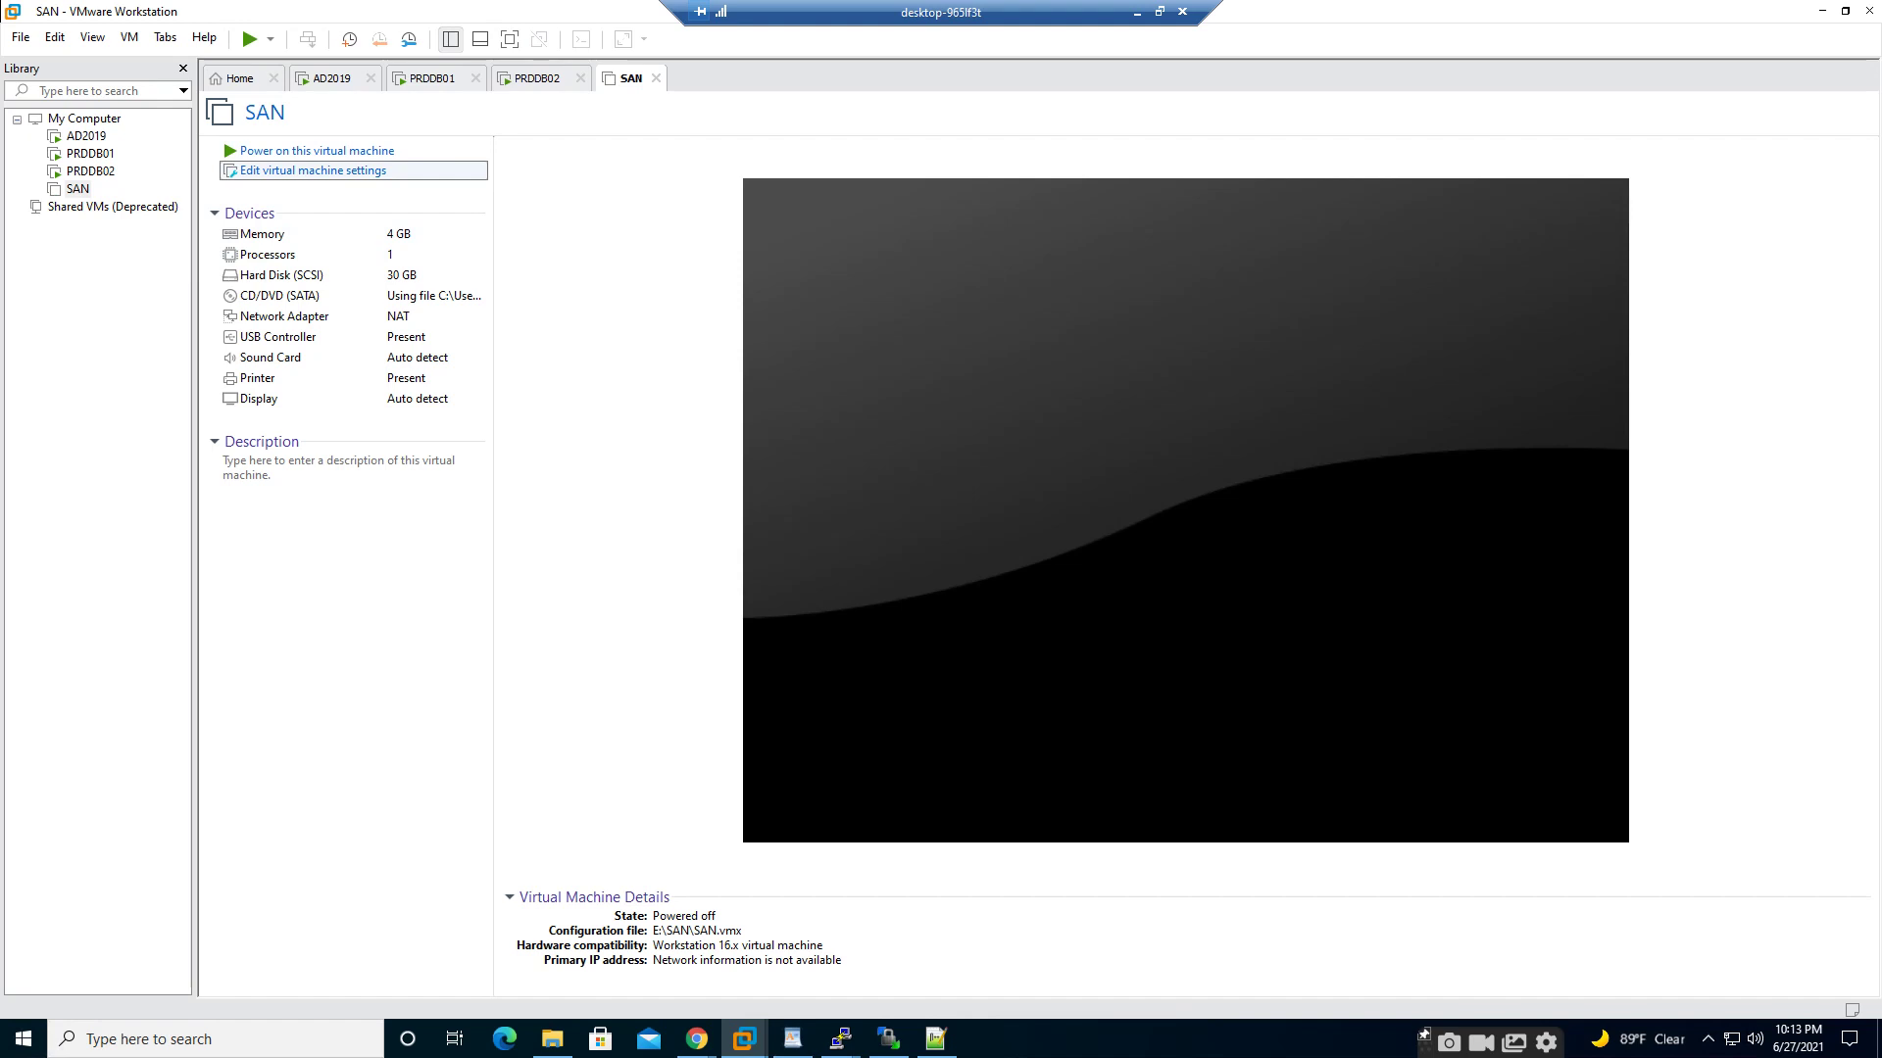
- In the SAN's settings, start adding a new 60 GB SCSI virtual hard disk
left_click(313, 170)
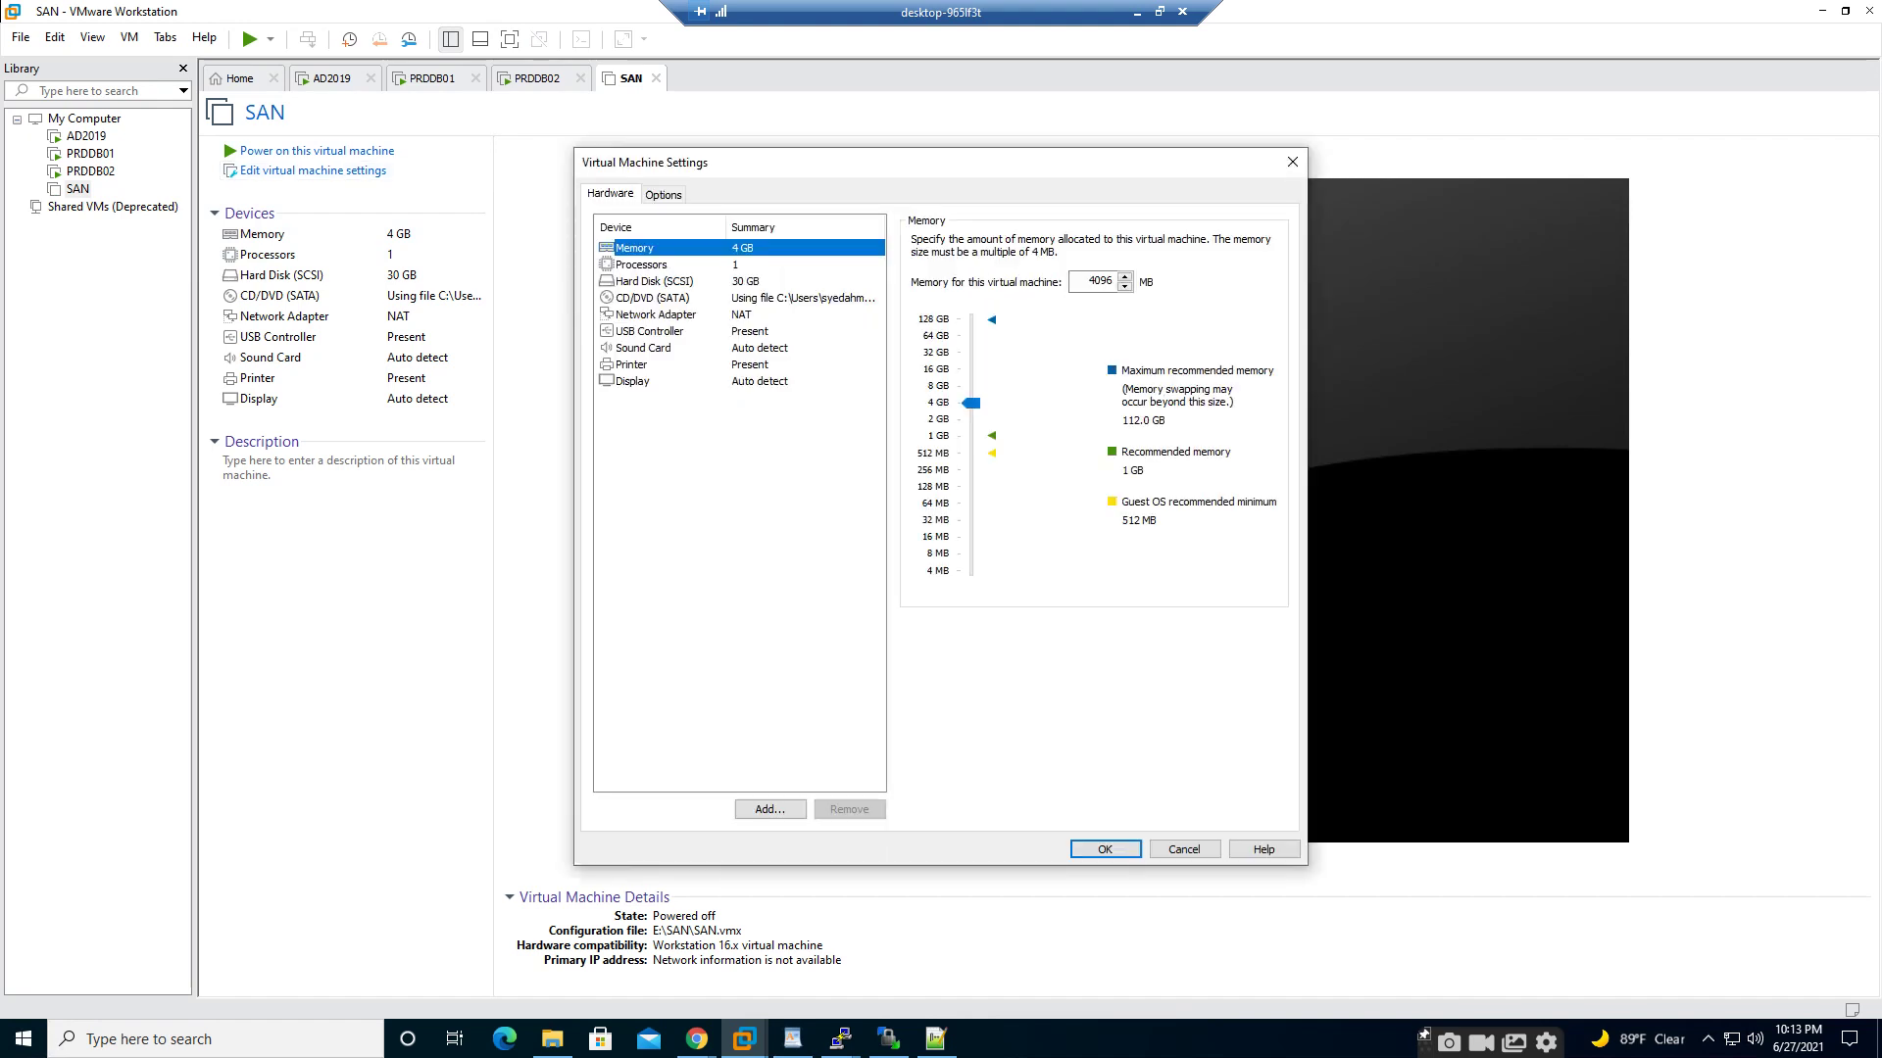
left_click(771, 809)
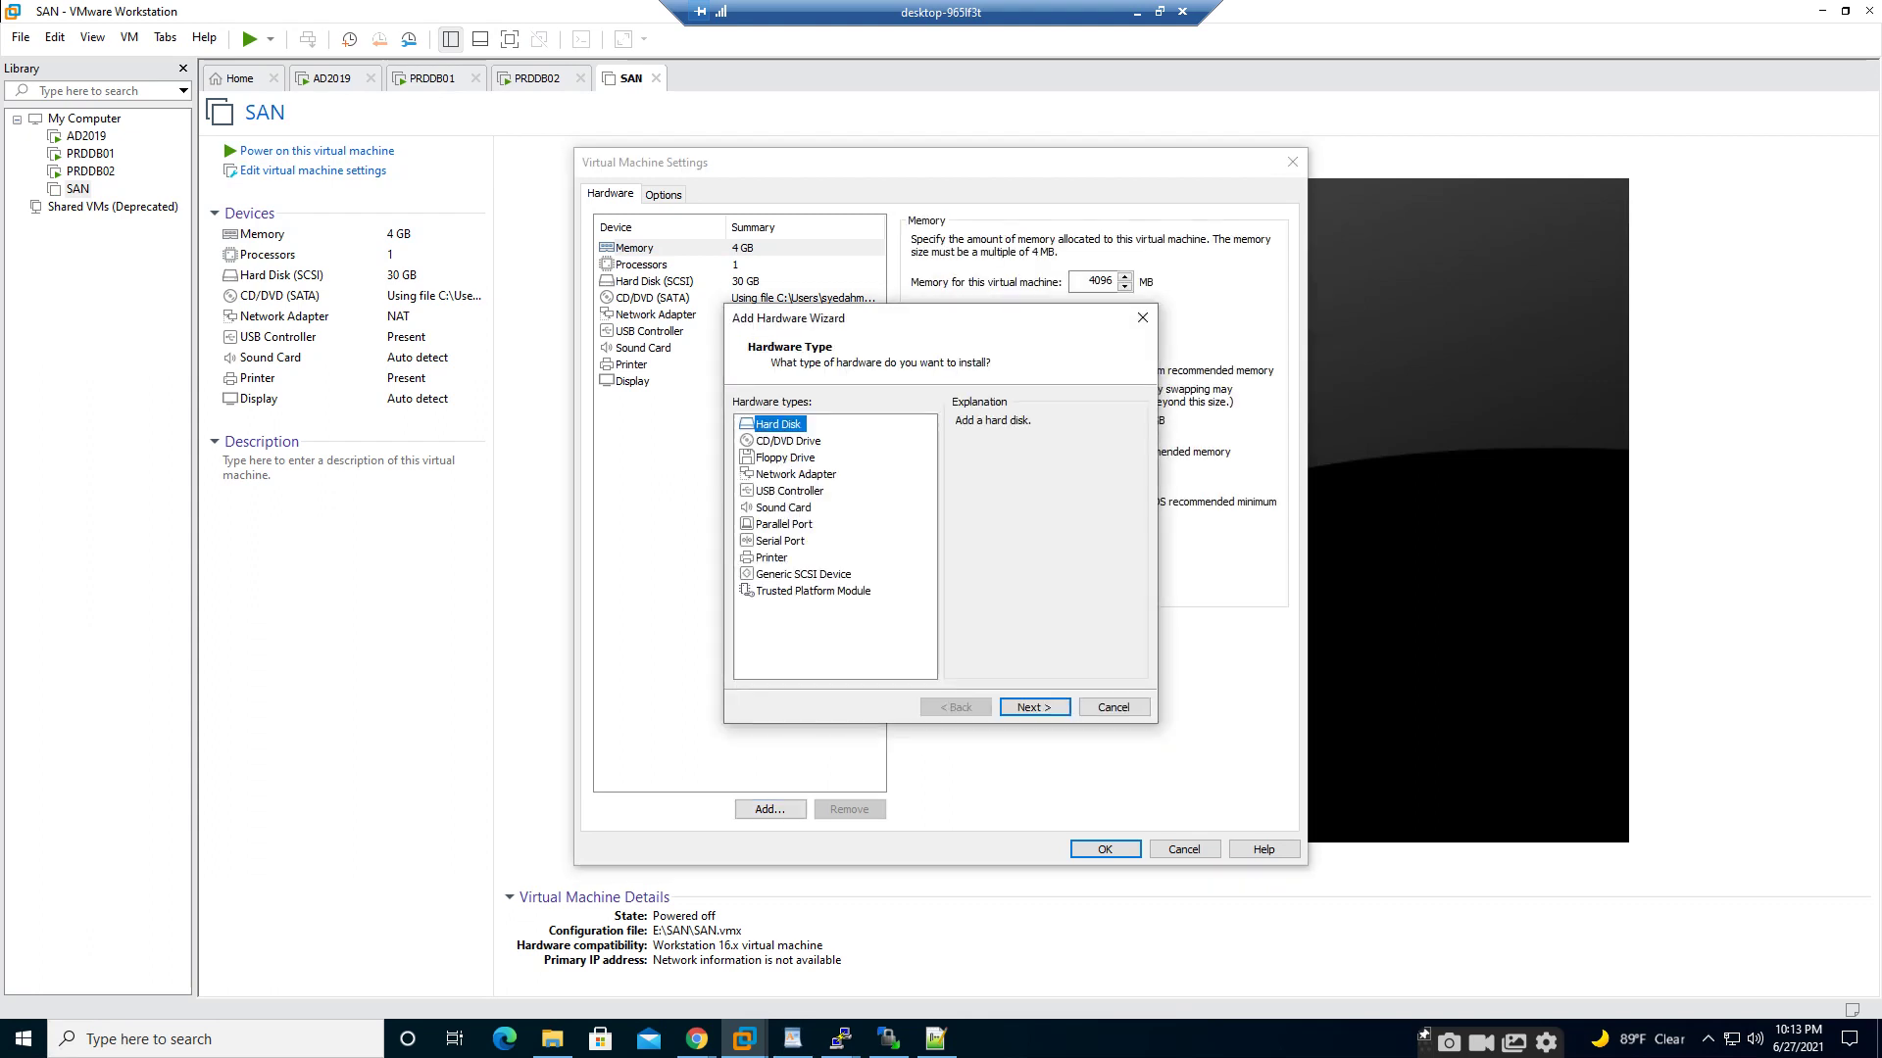
key("Return")
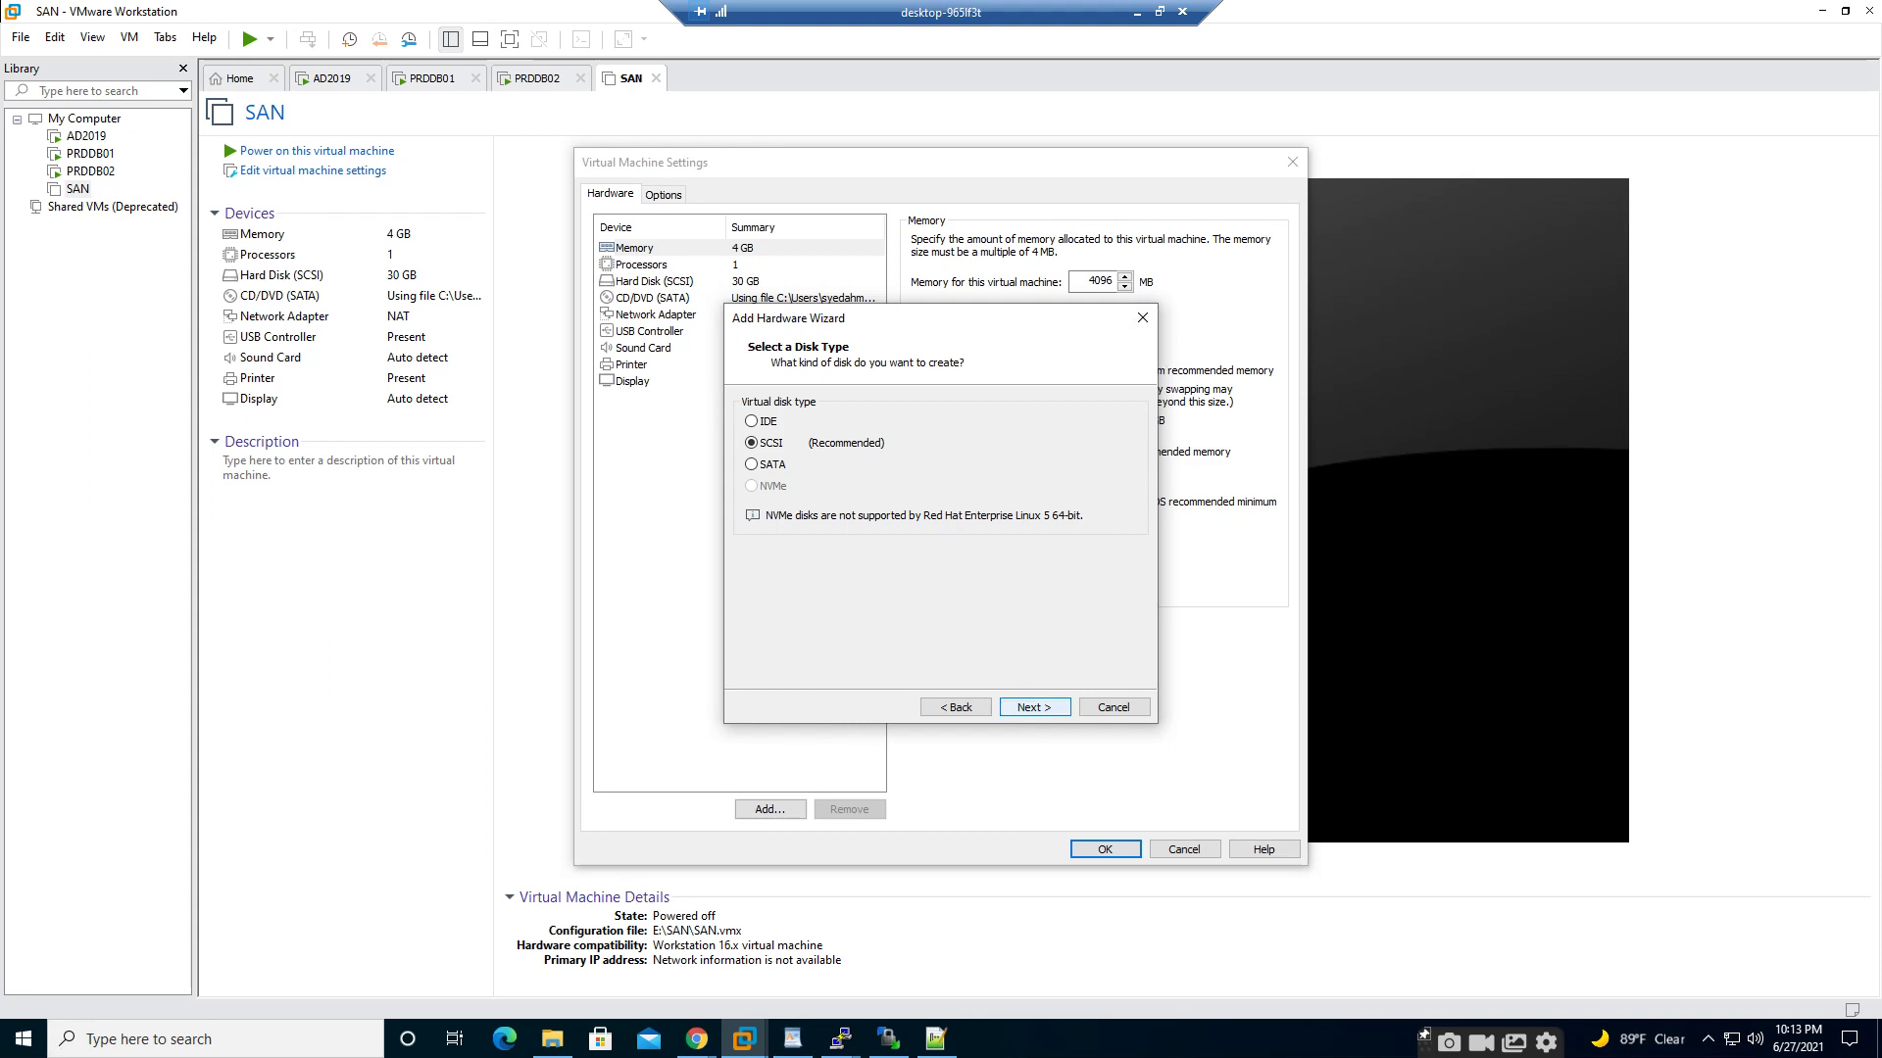
key("Return")
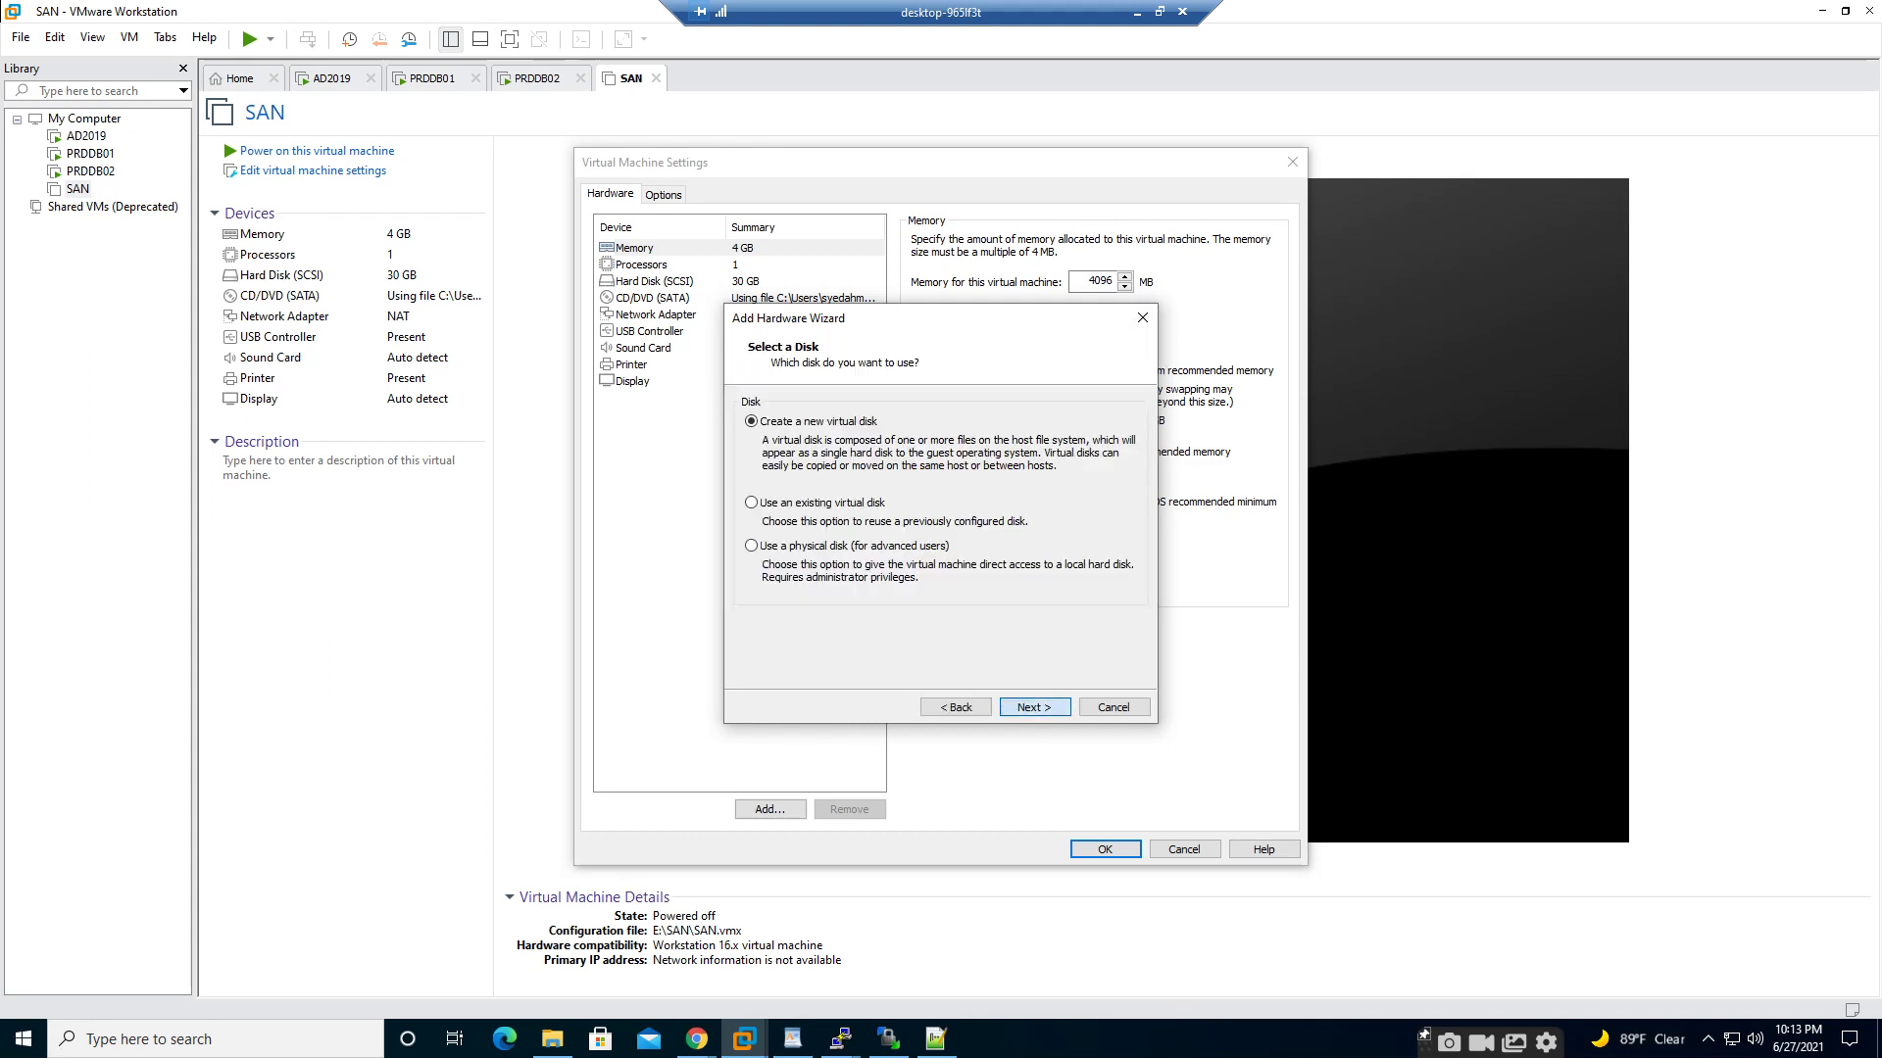
key("Return")
type("60")
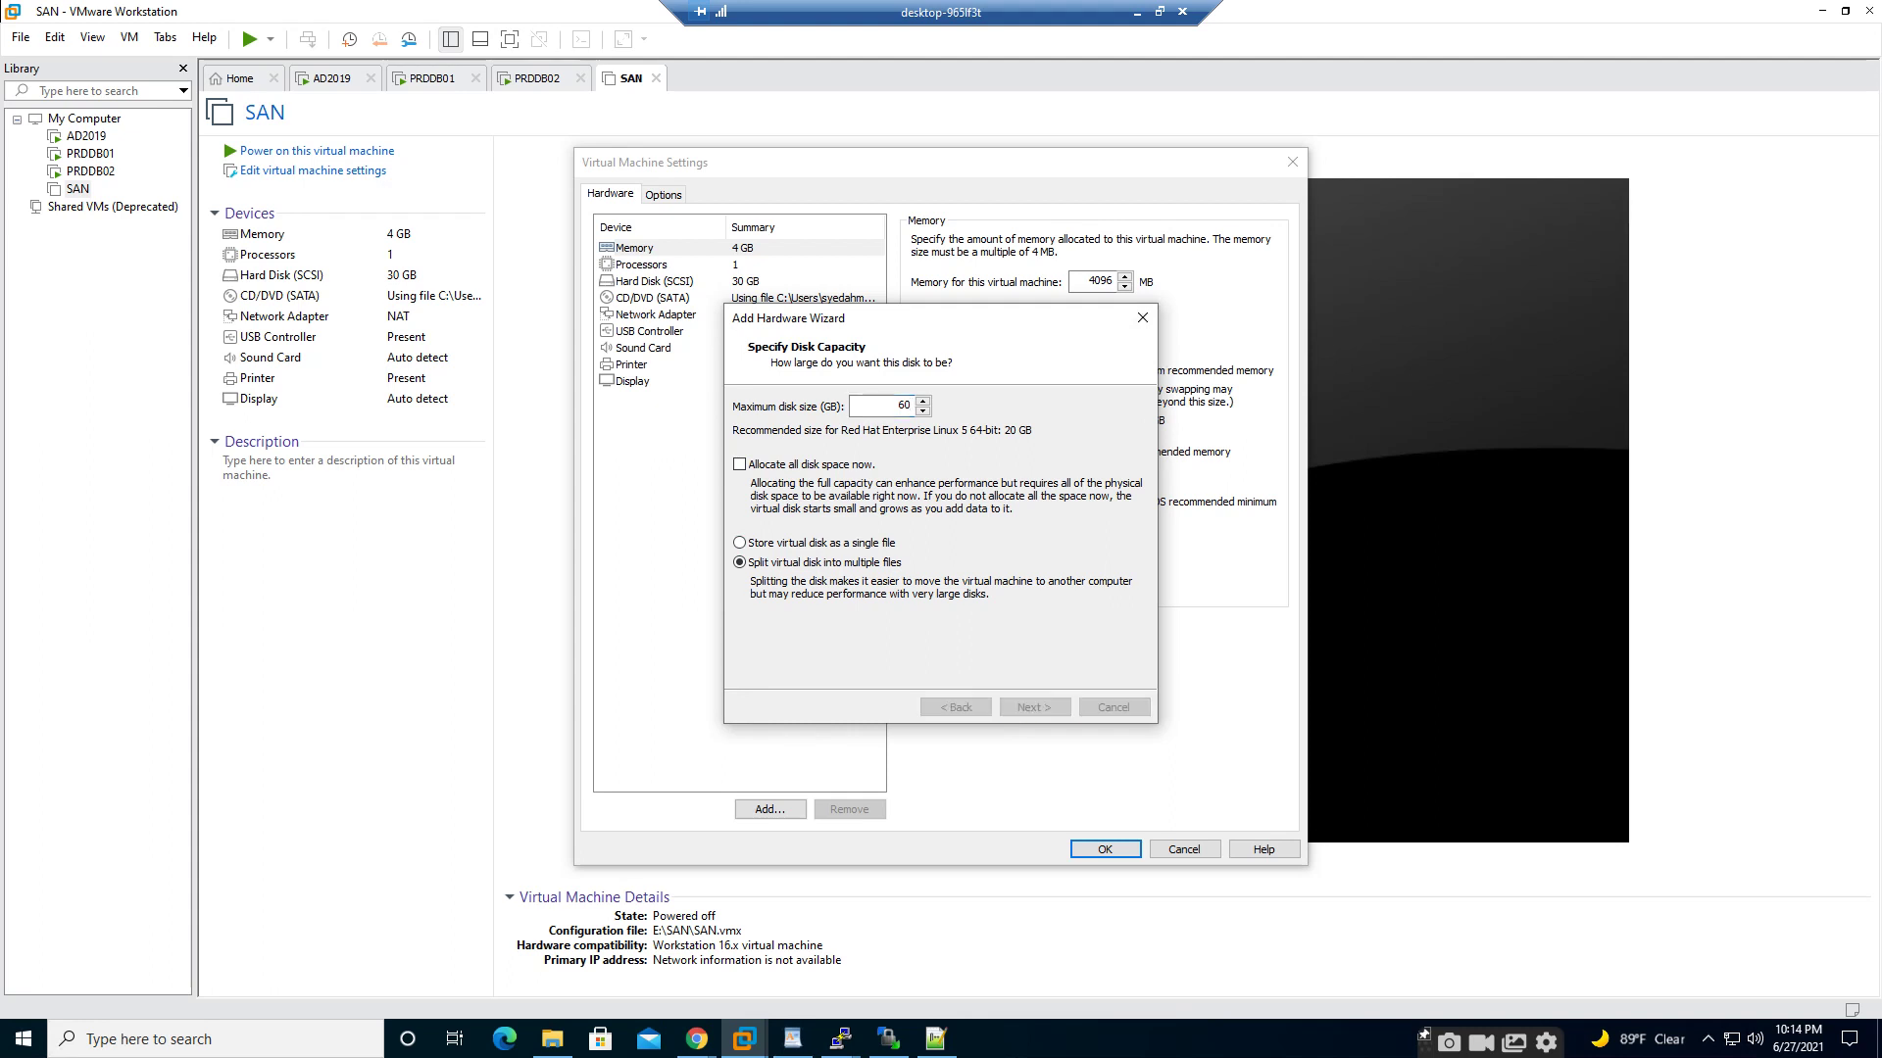
key("Return")
- Store the disk file in D:\san_disk1 and finish creating the disk
key("Tab")
key("Return")
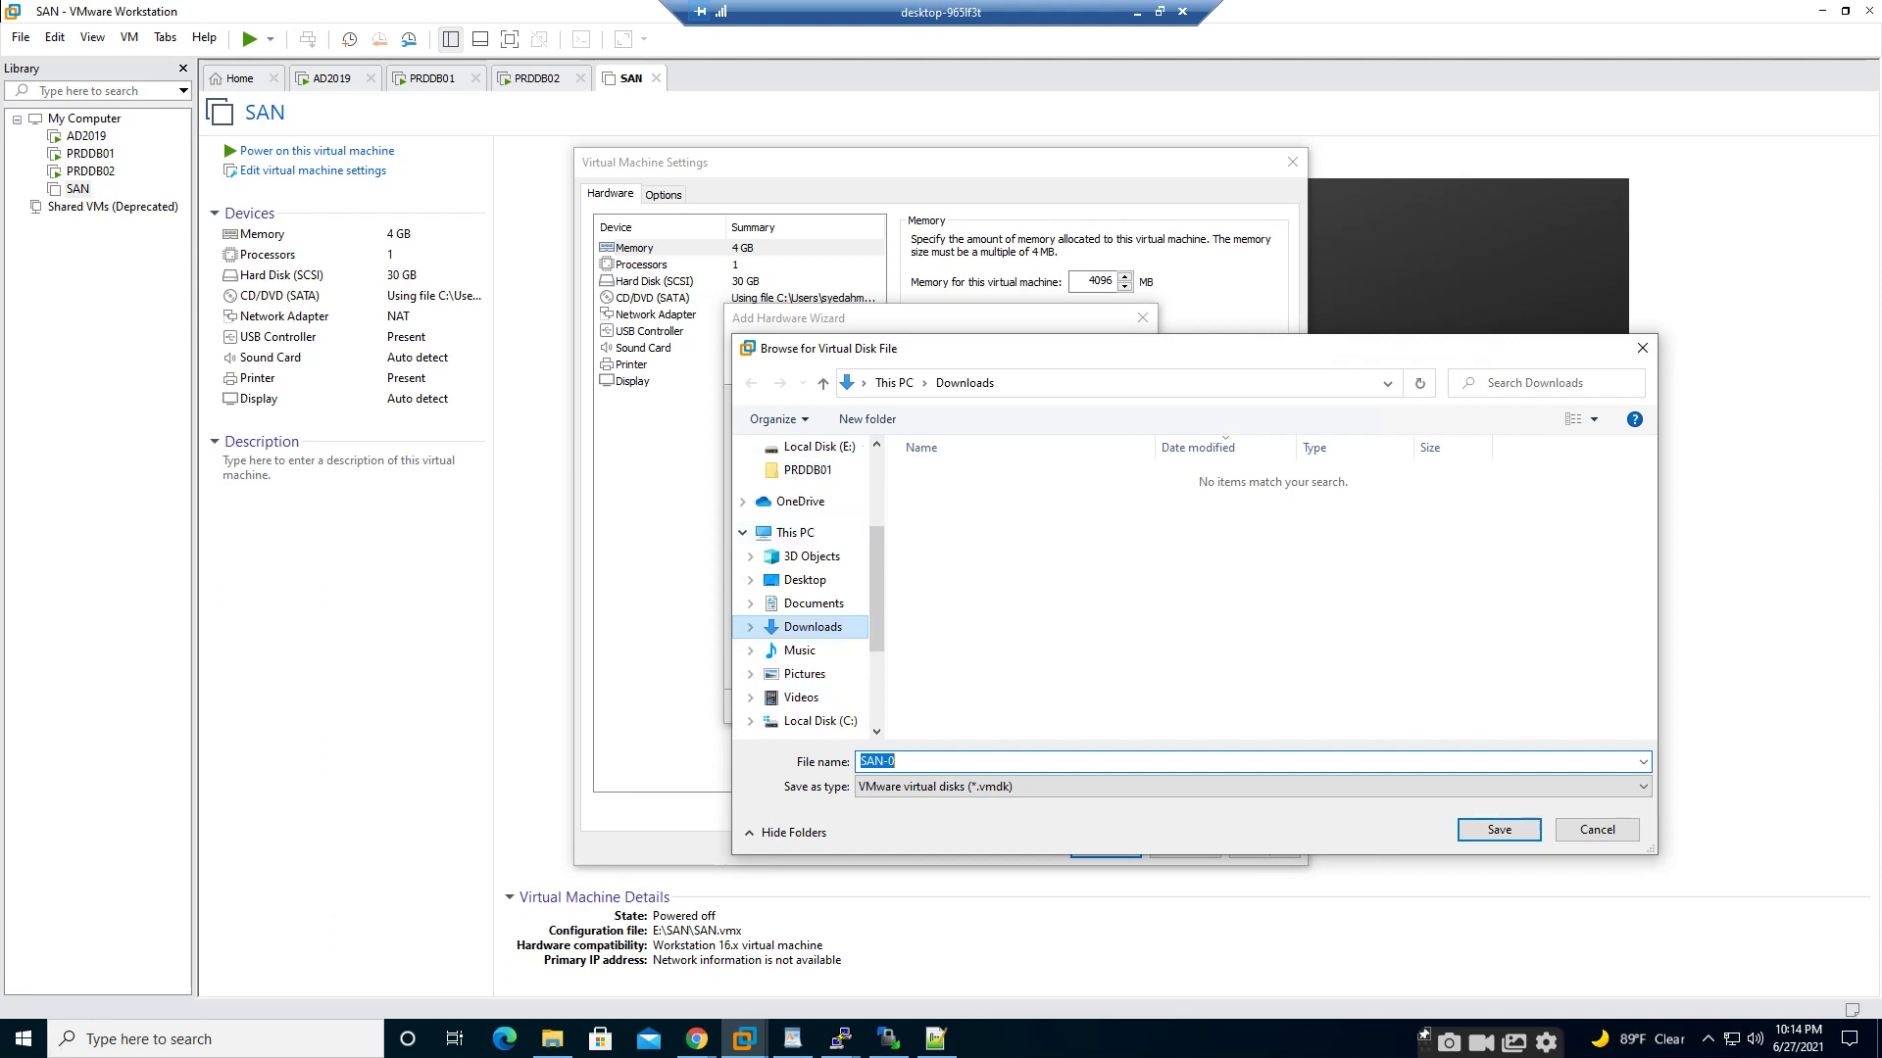
scroll(803, 588, "down", 3)
left_click(819, 611)
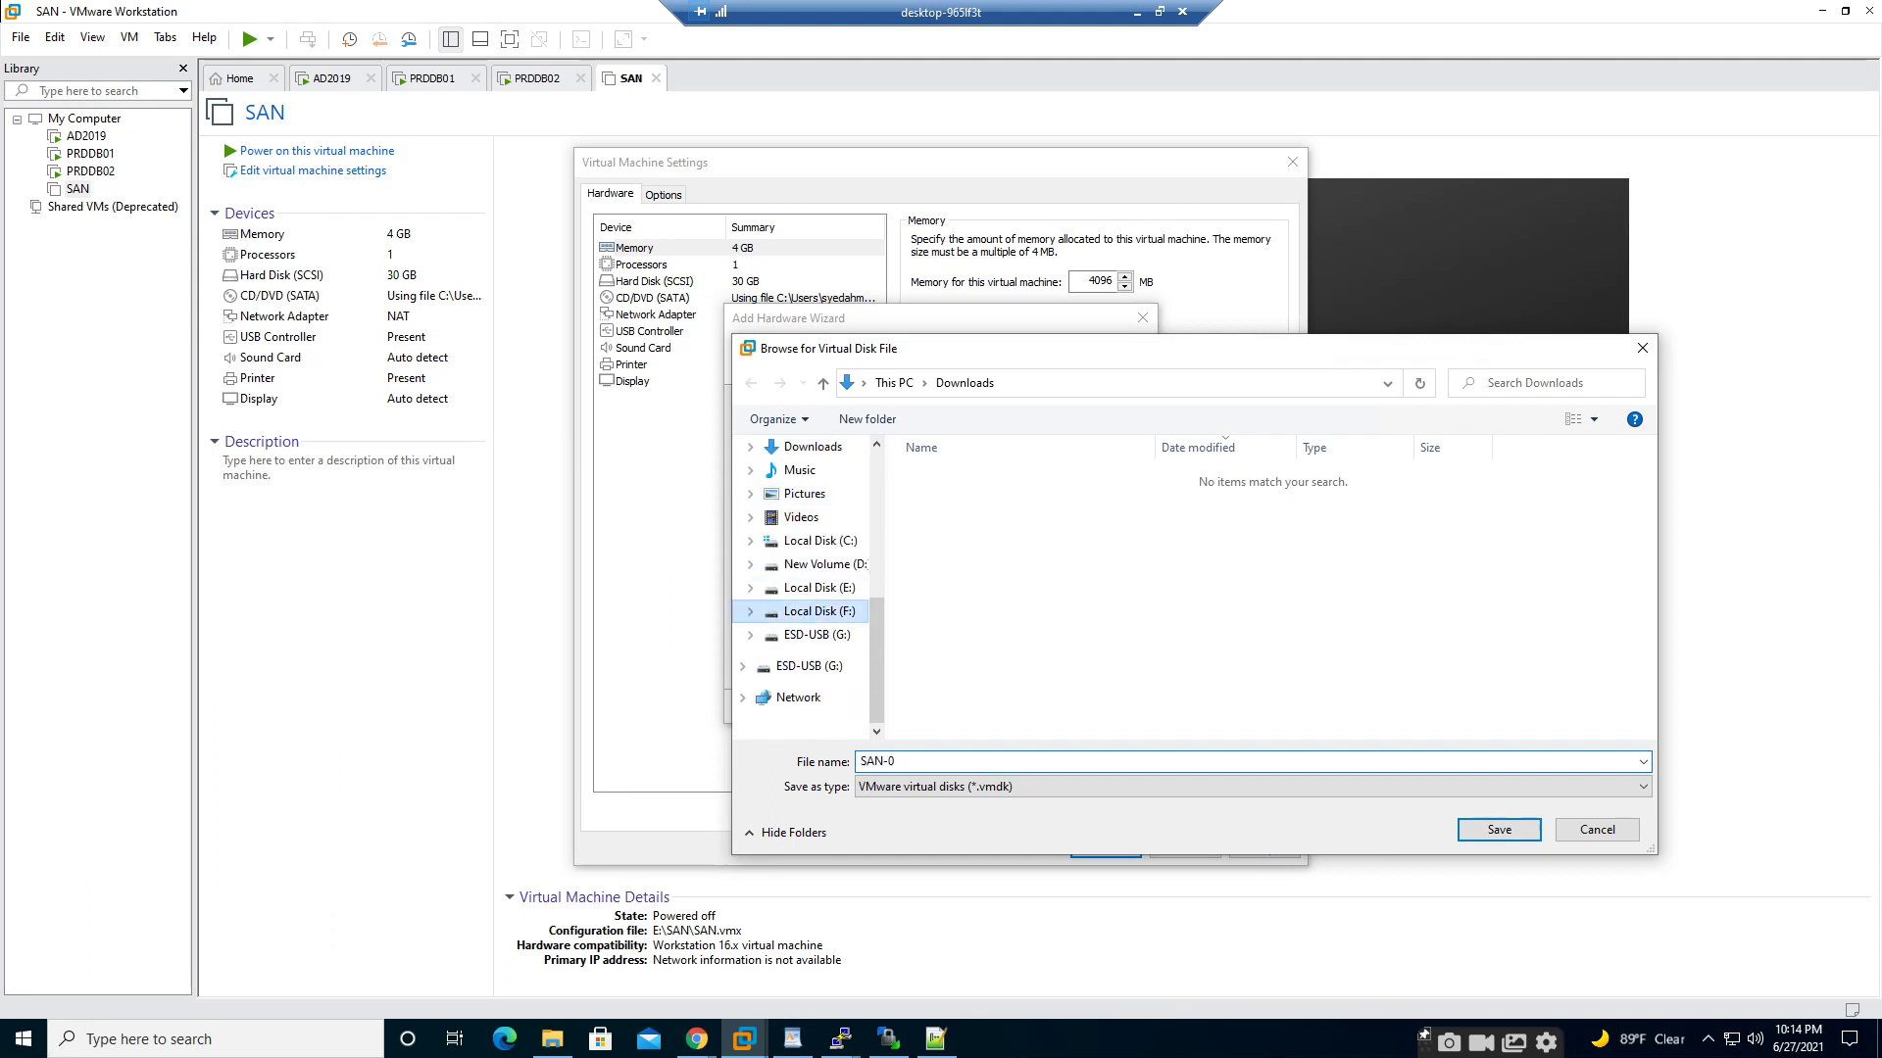
left_click(819, 588)
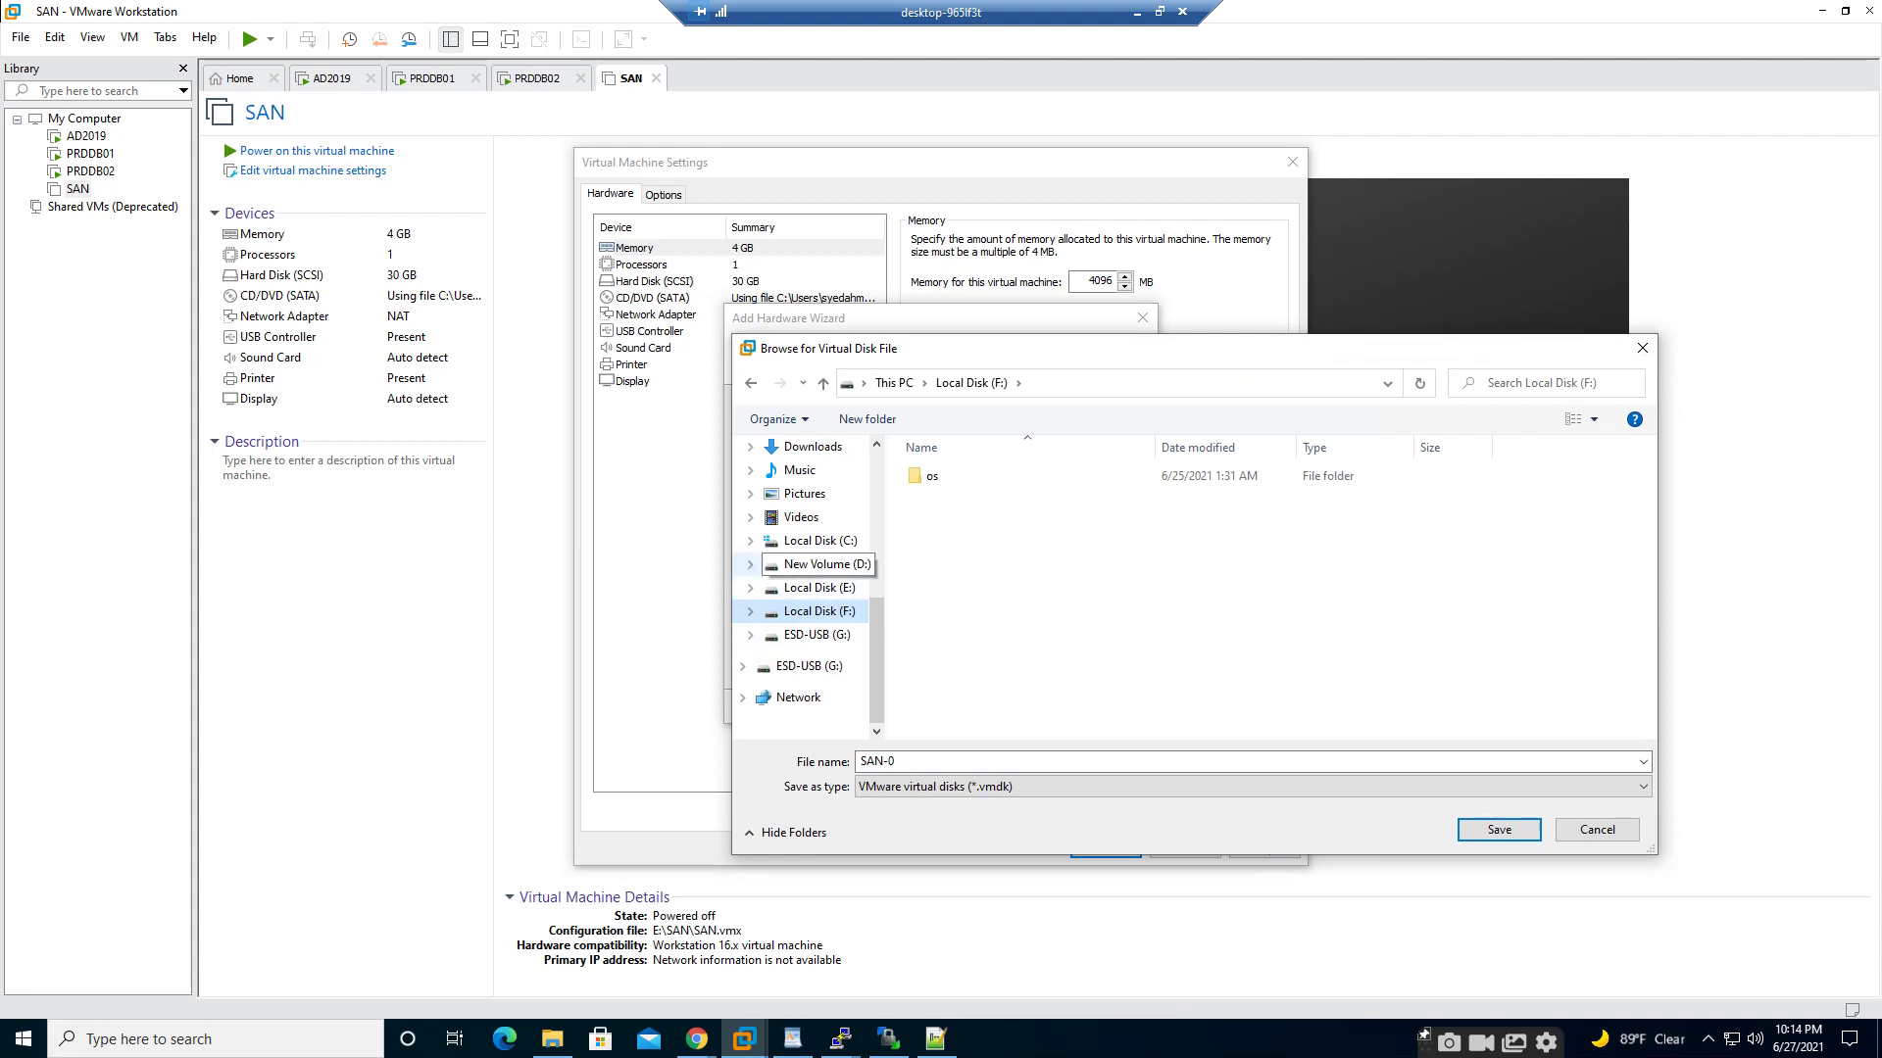
left_click(823, 566)
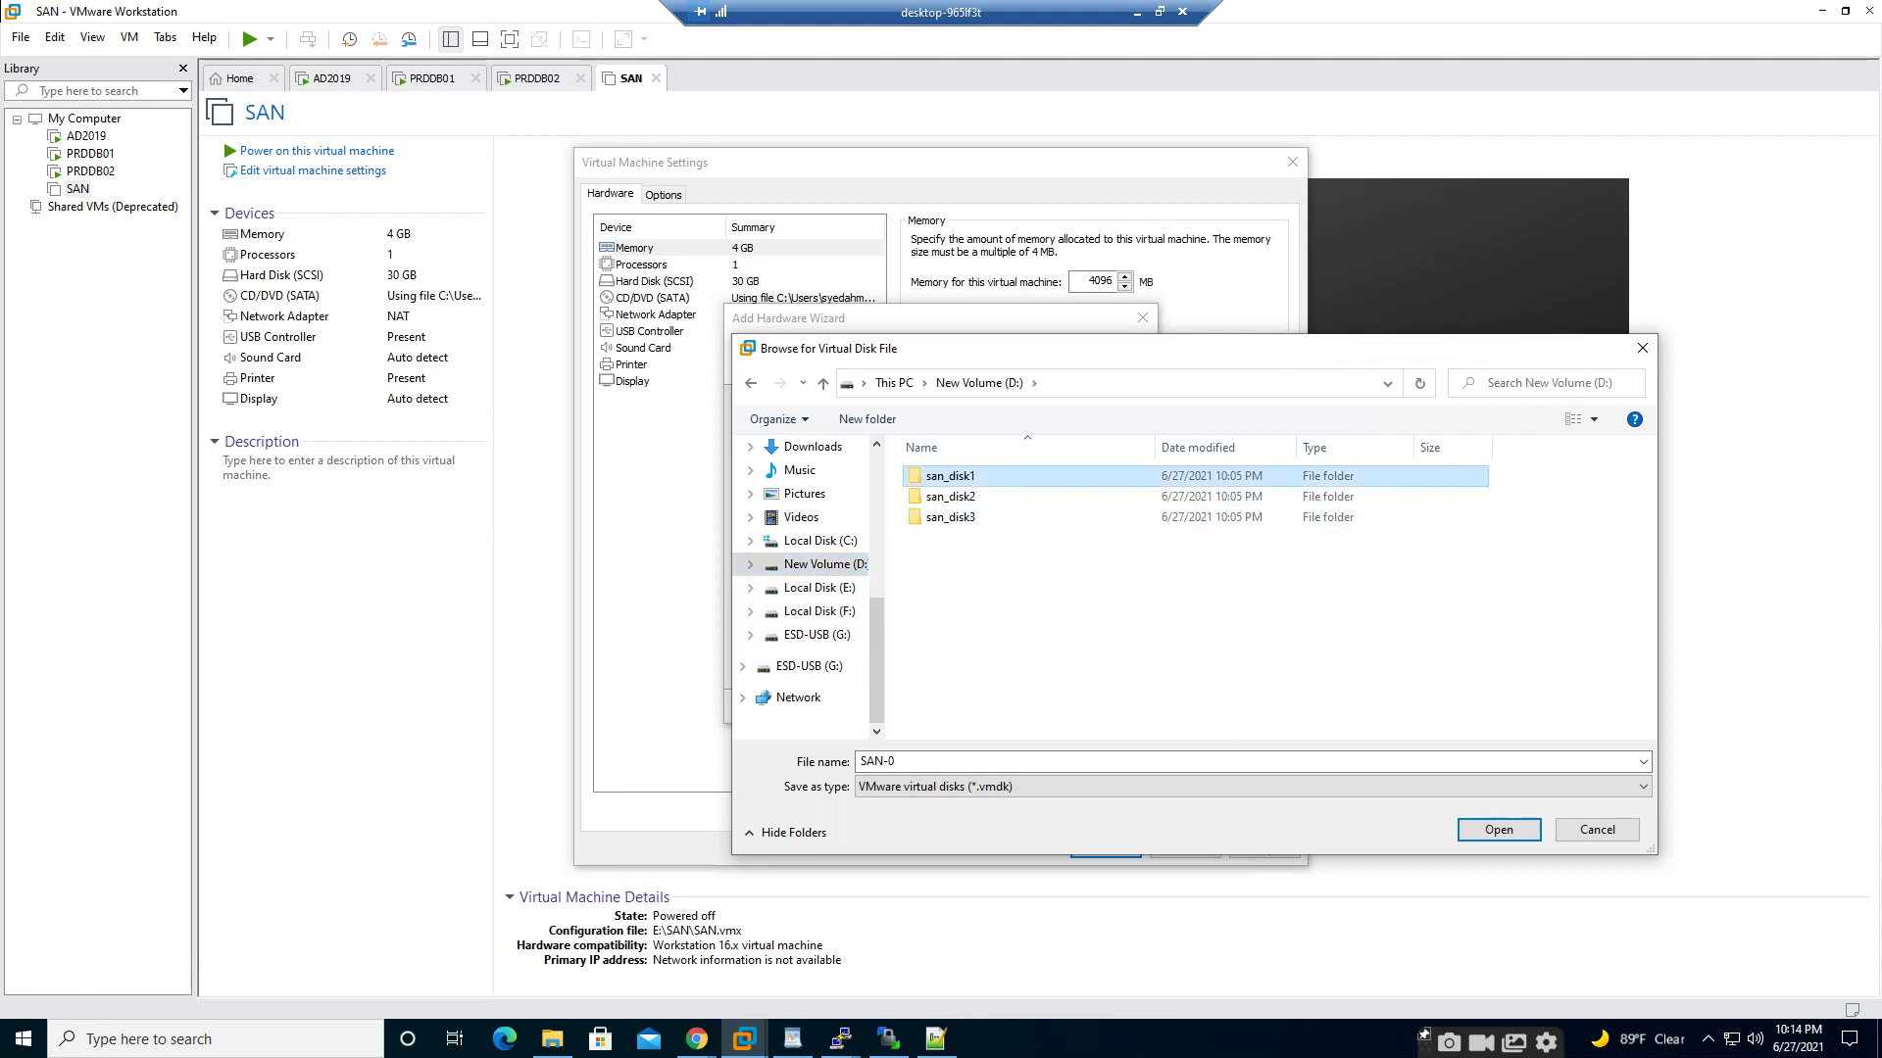
double_click(950, 476)
left_click(1498, 829)
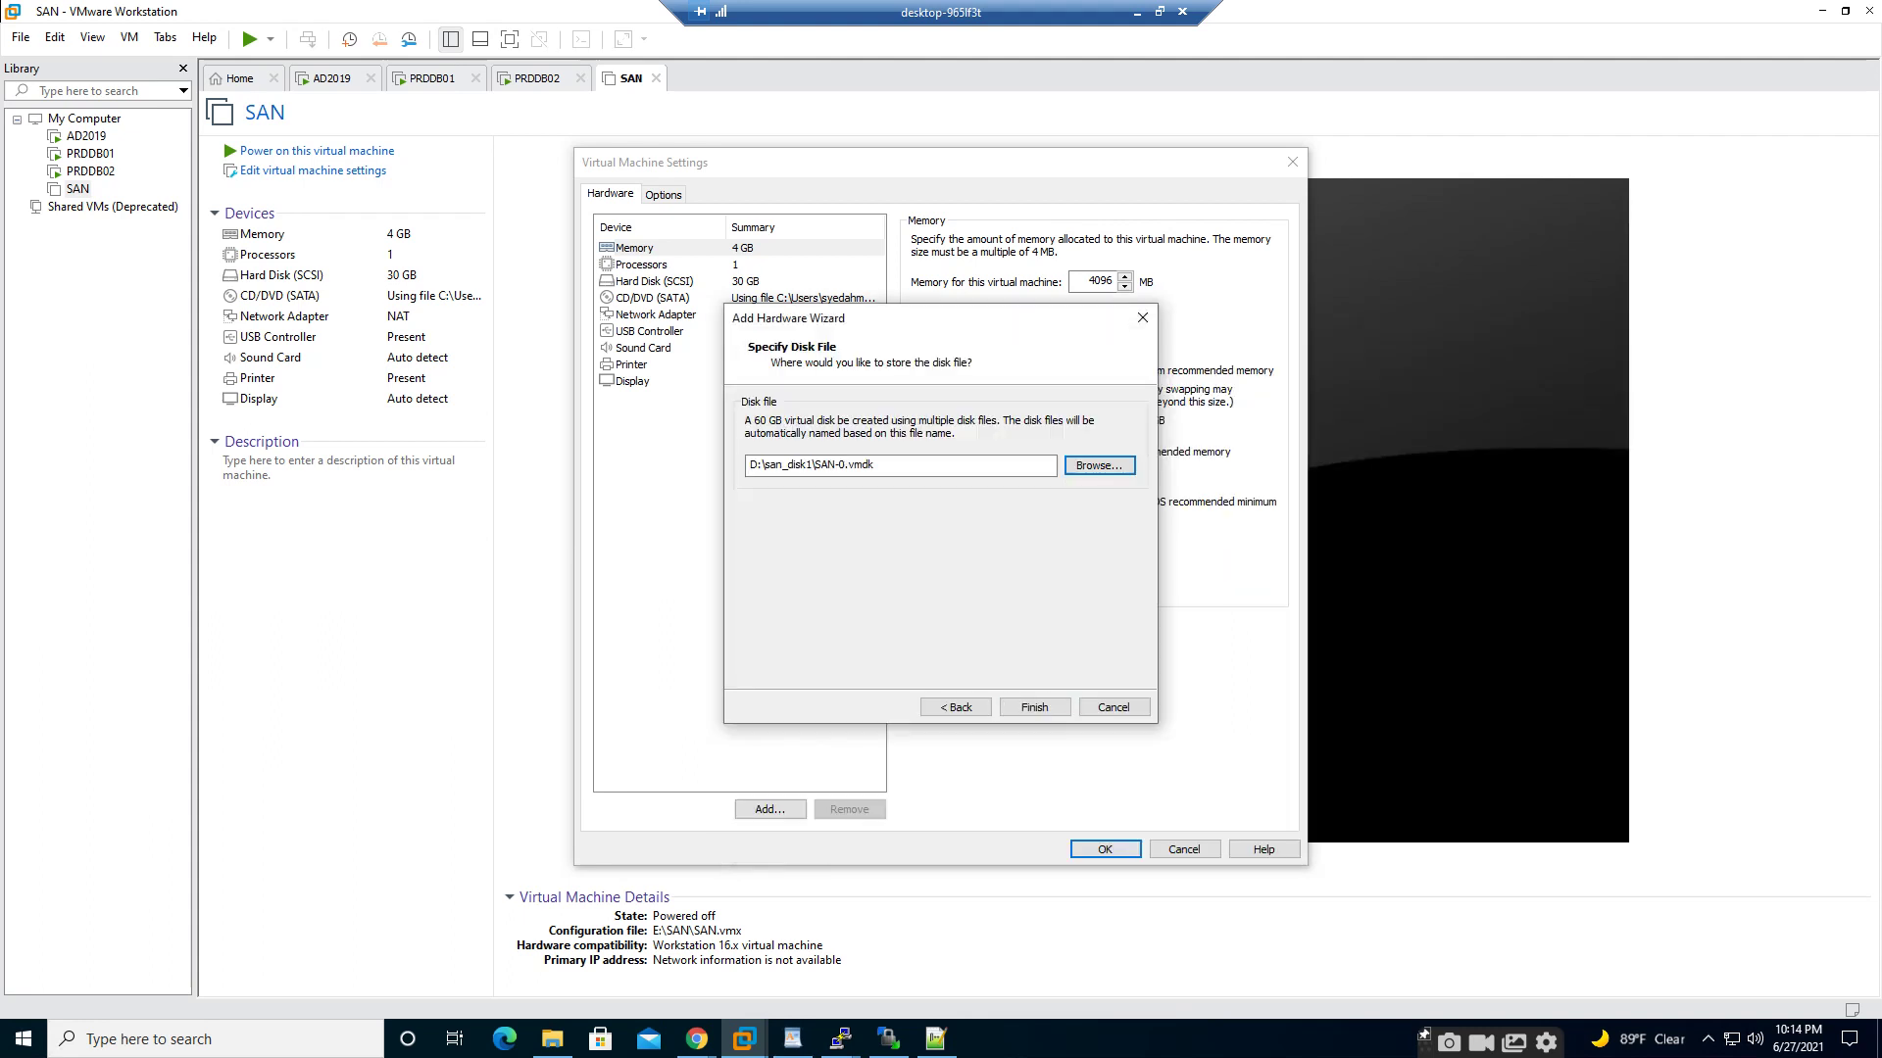
left_click(1035, 707)
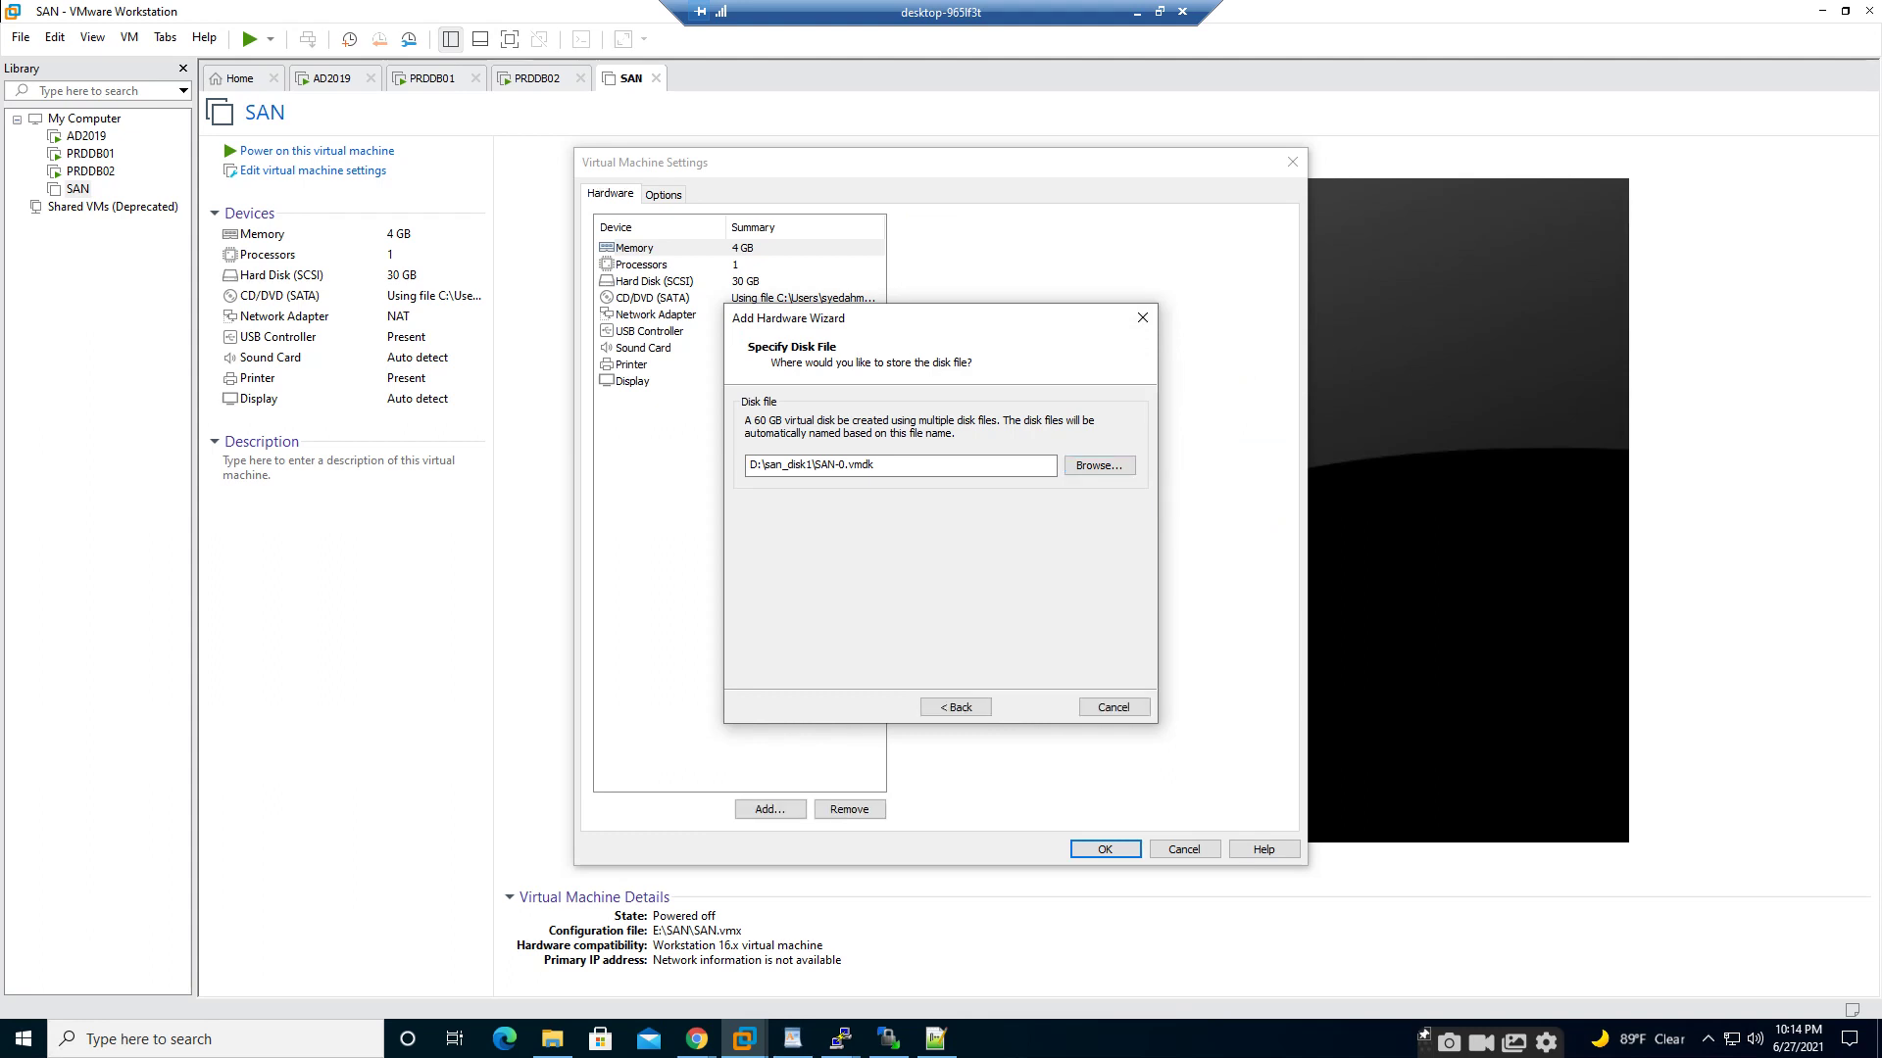
left_click(770, 810)
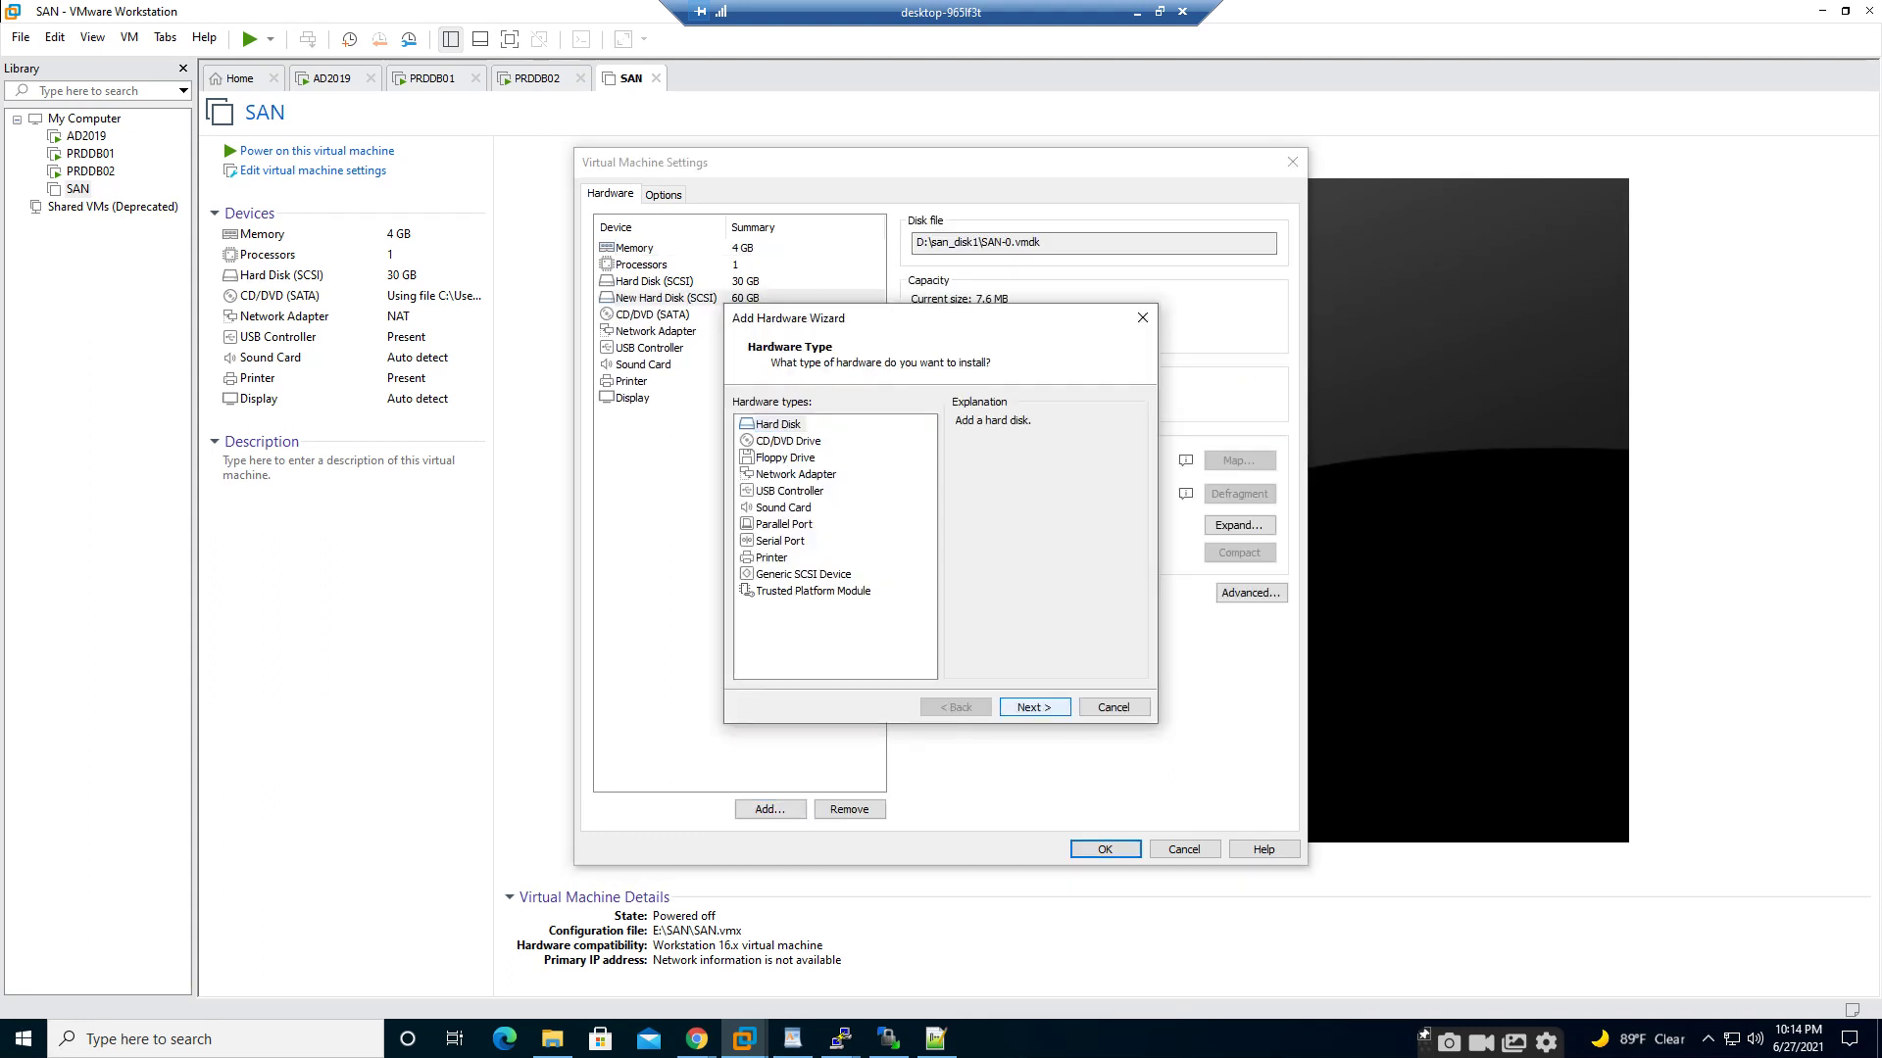
- Create a second new 60 GB SCSI disk stored in D:\san_disk2
left_click(1035, 707)
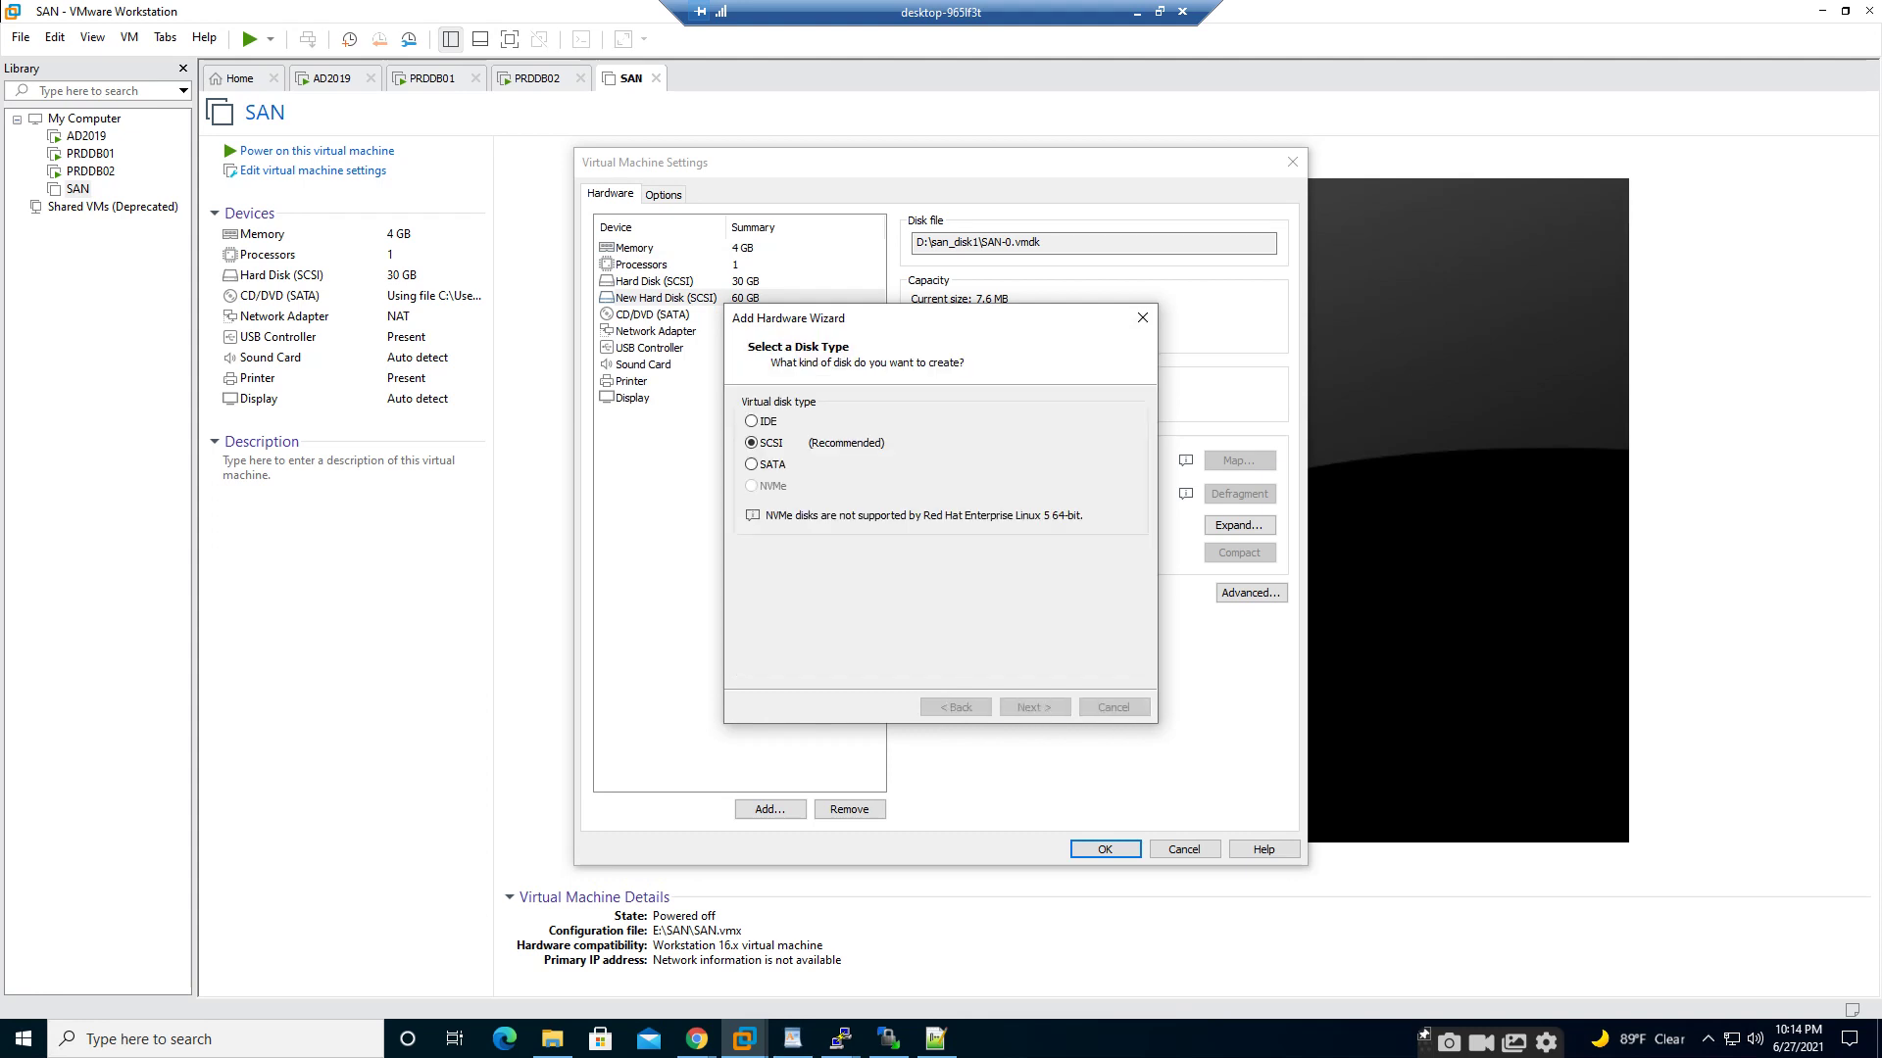
left_click(1035, 708)
left_click(1035, 708)
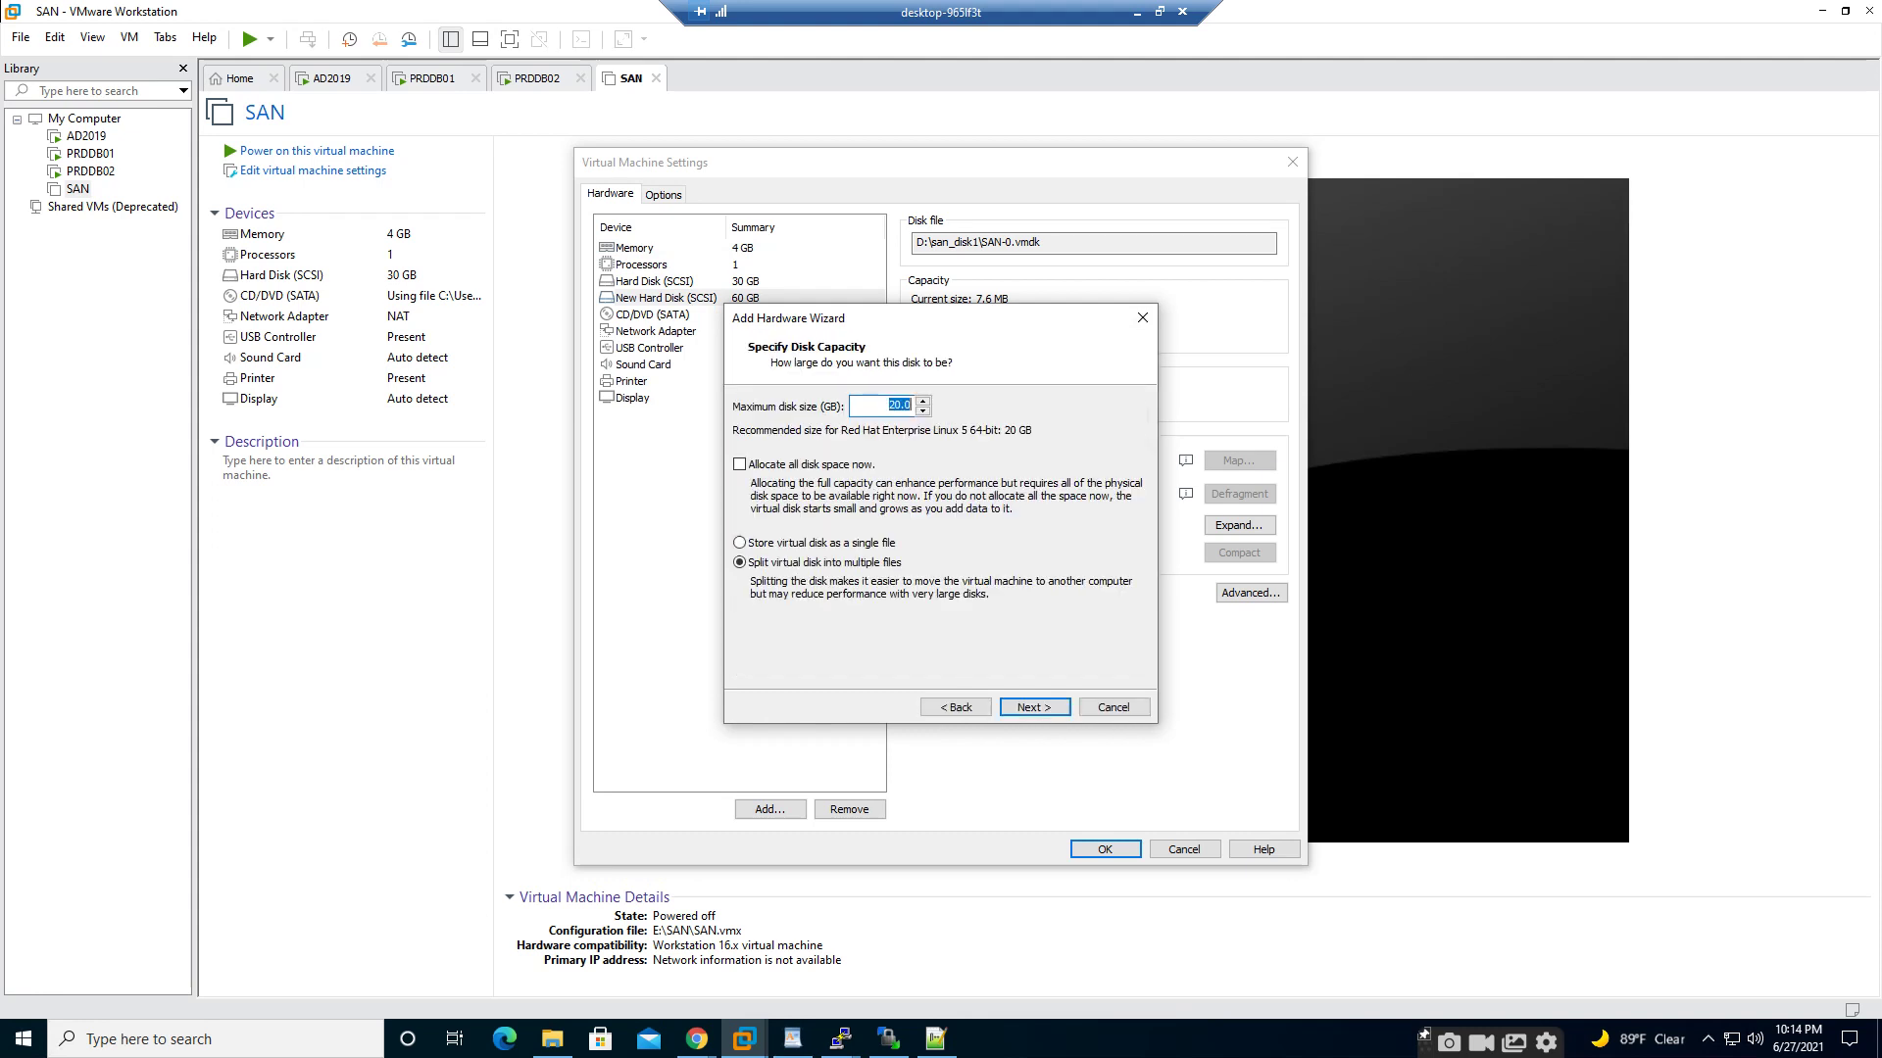
type("60")
left_click(1034, 707)
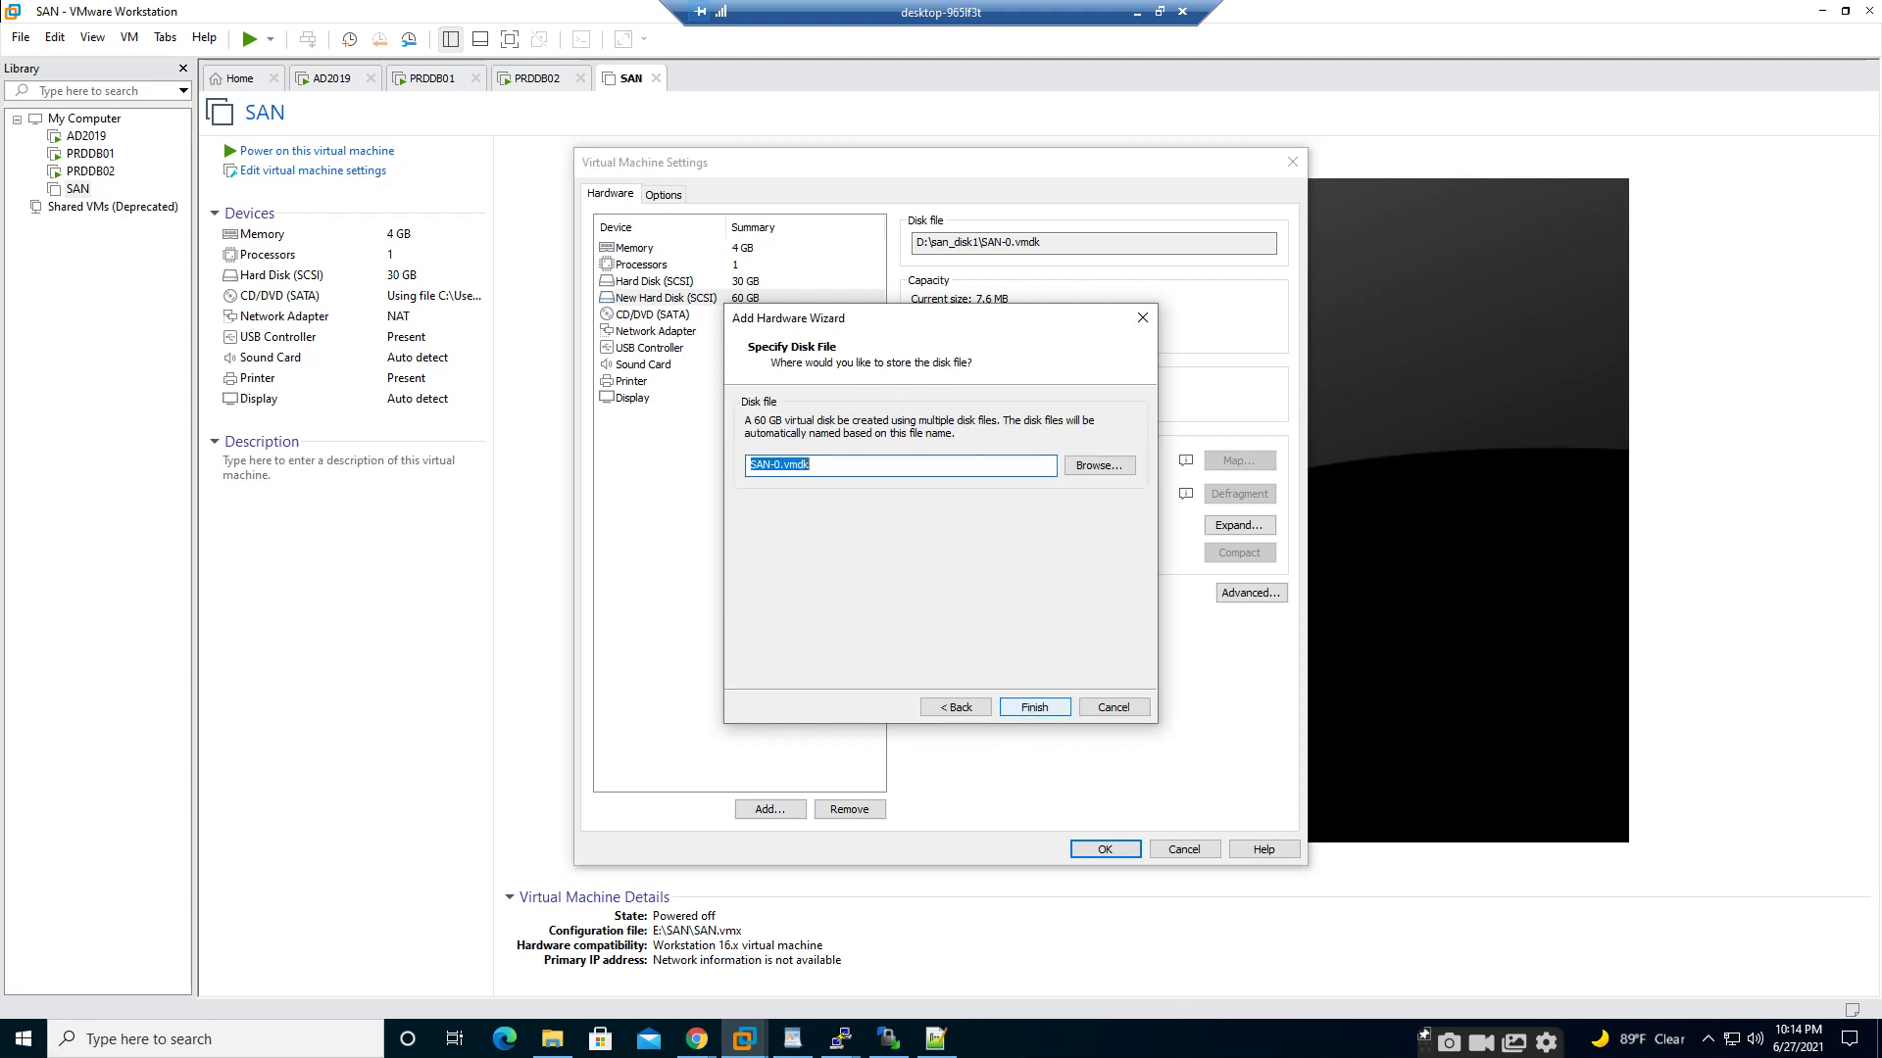
left_click(1100, 465)
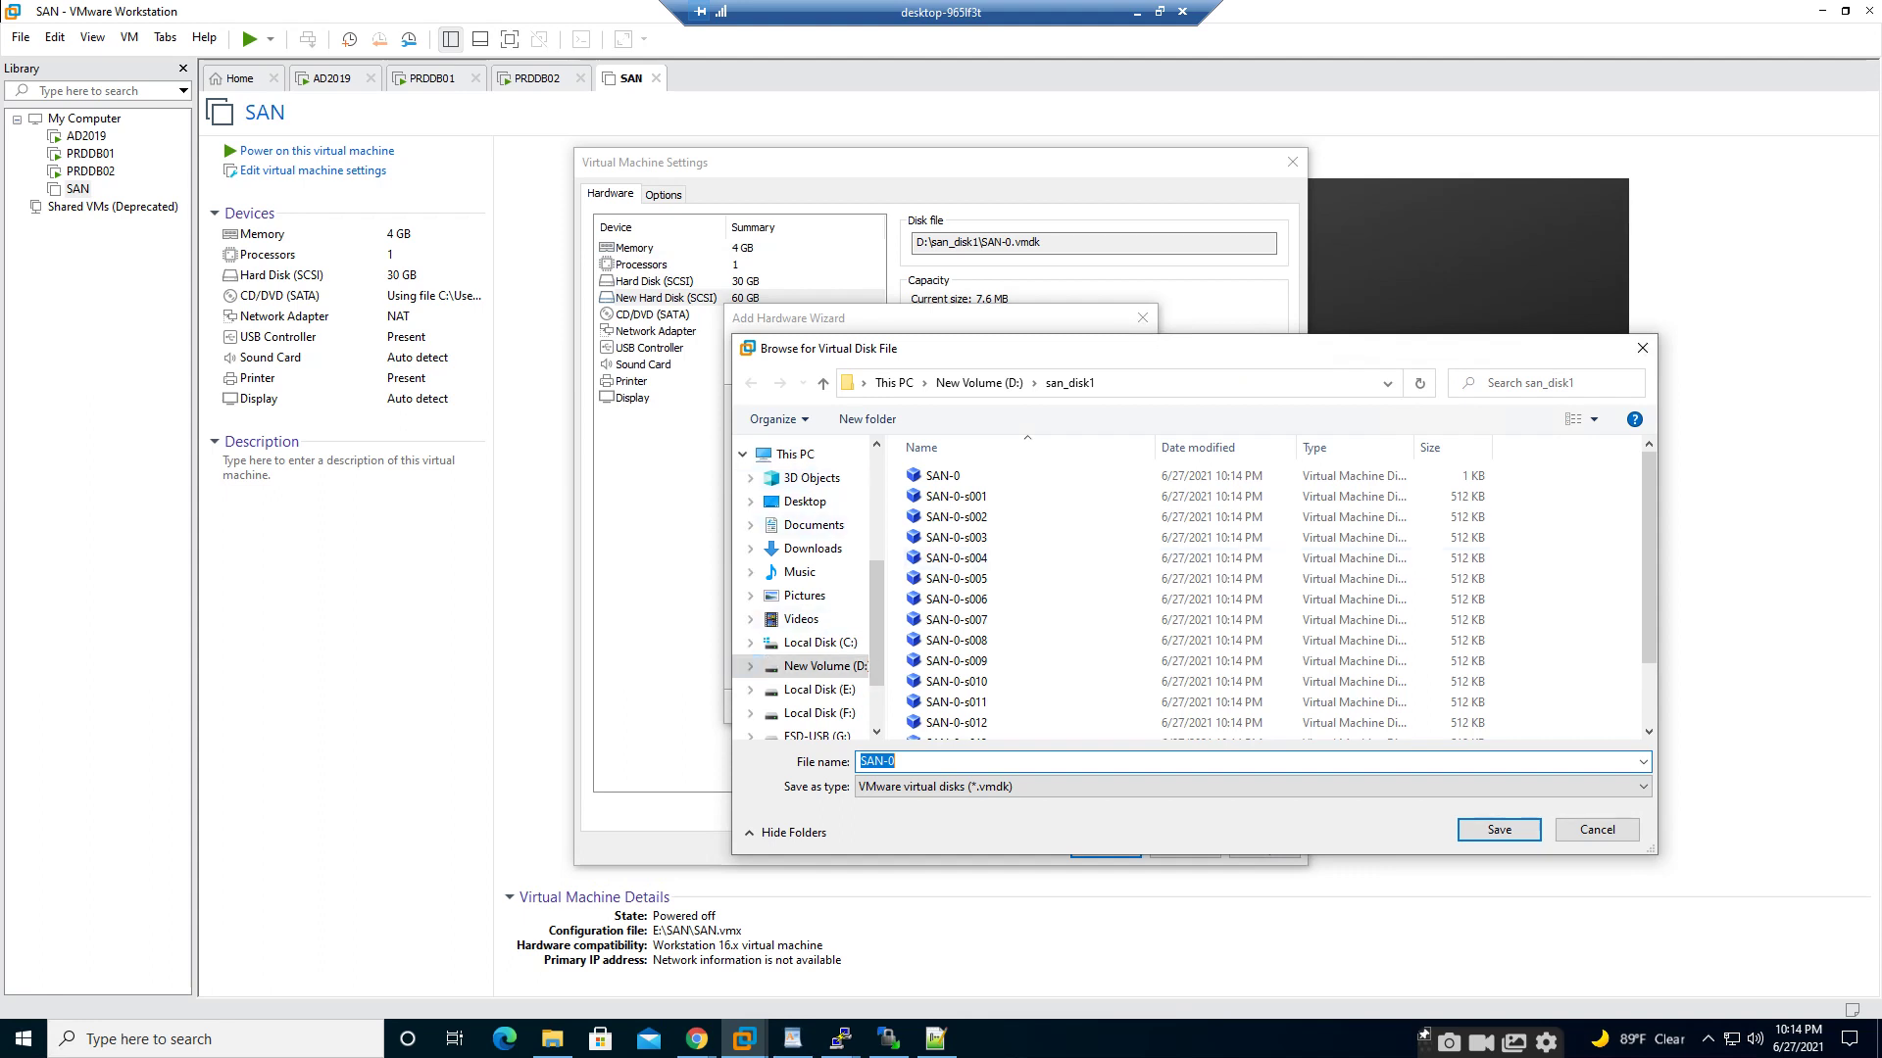
left_click(979, 383)
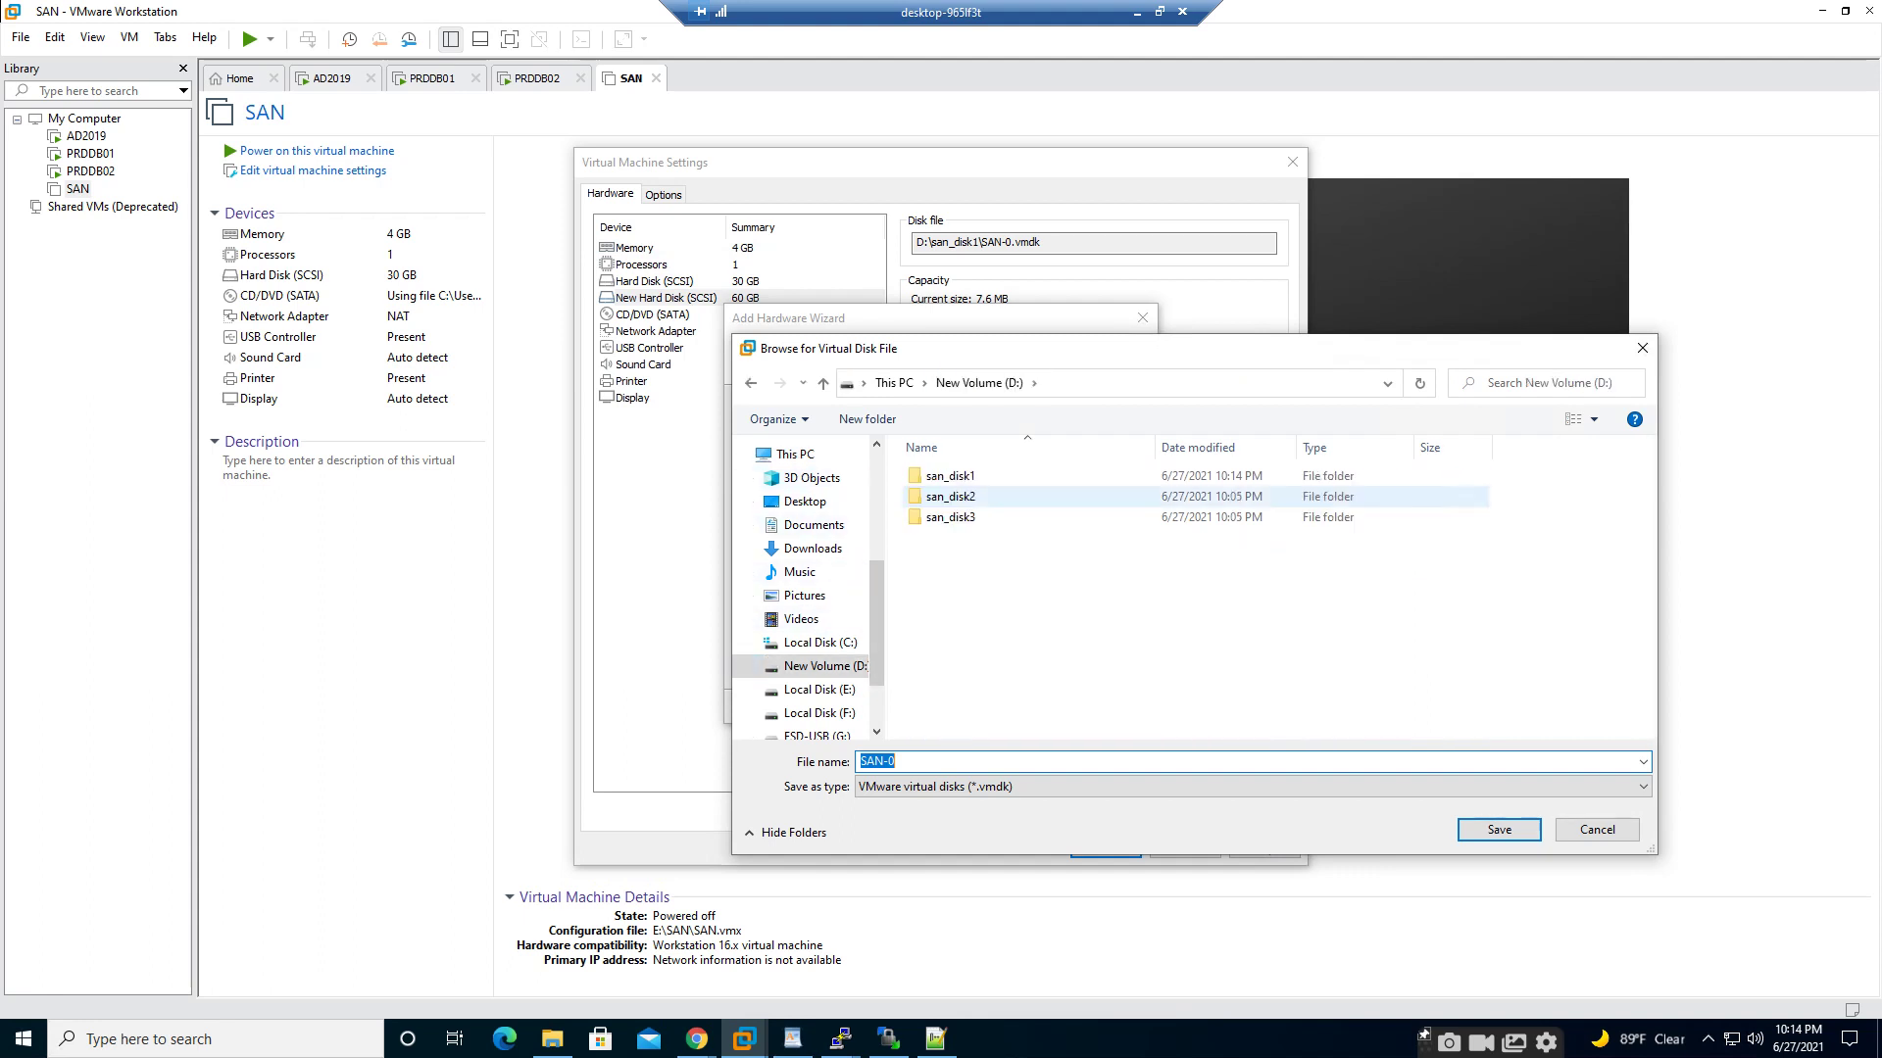
left_click(951, 496)
key("Return")
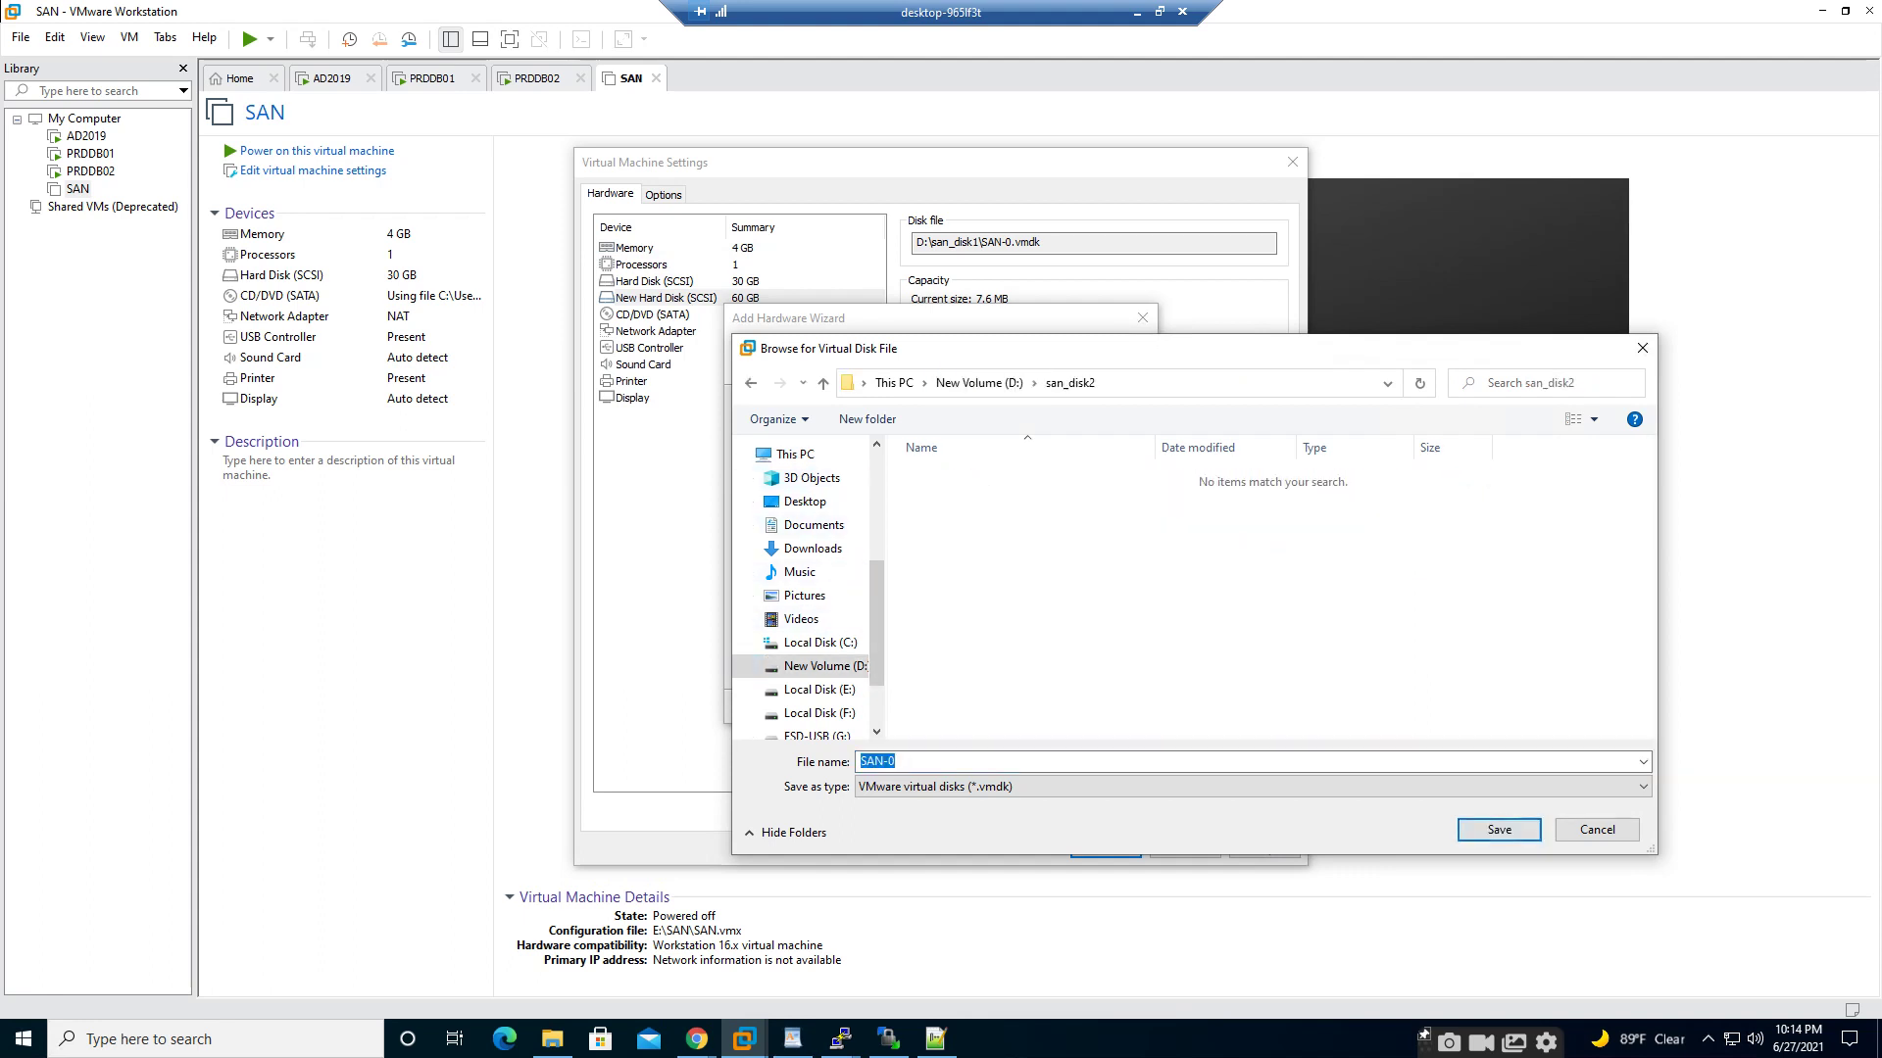
key("Return")
key("Return")
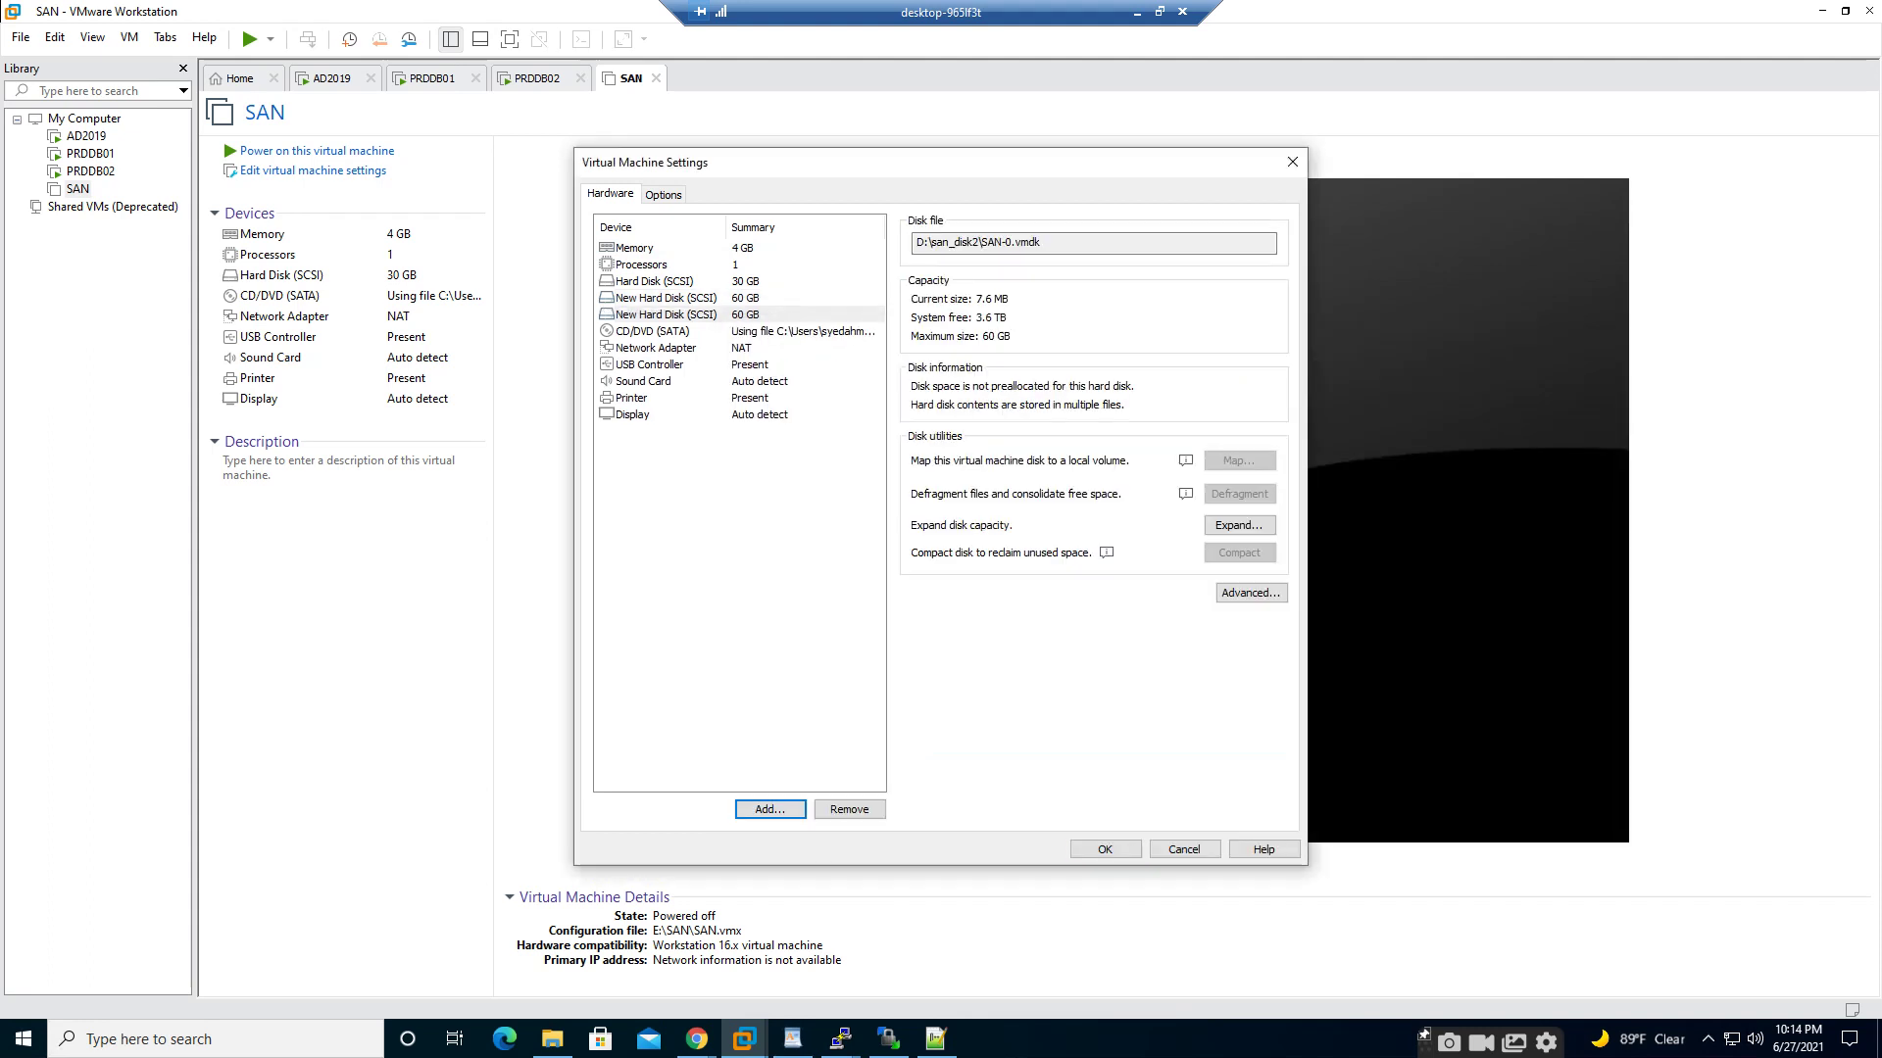
key("Return")
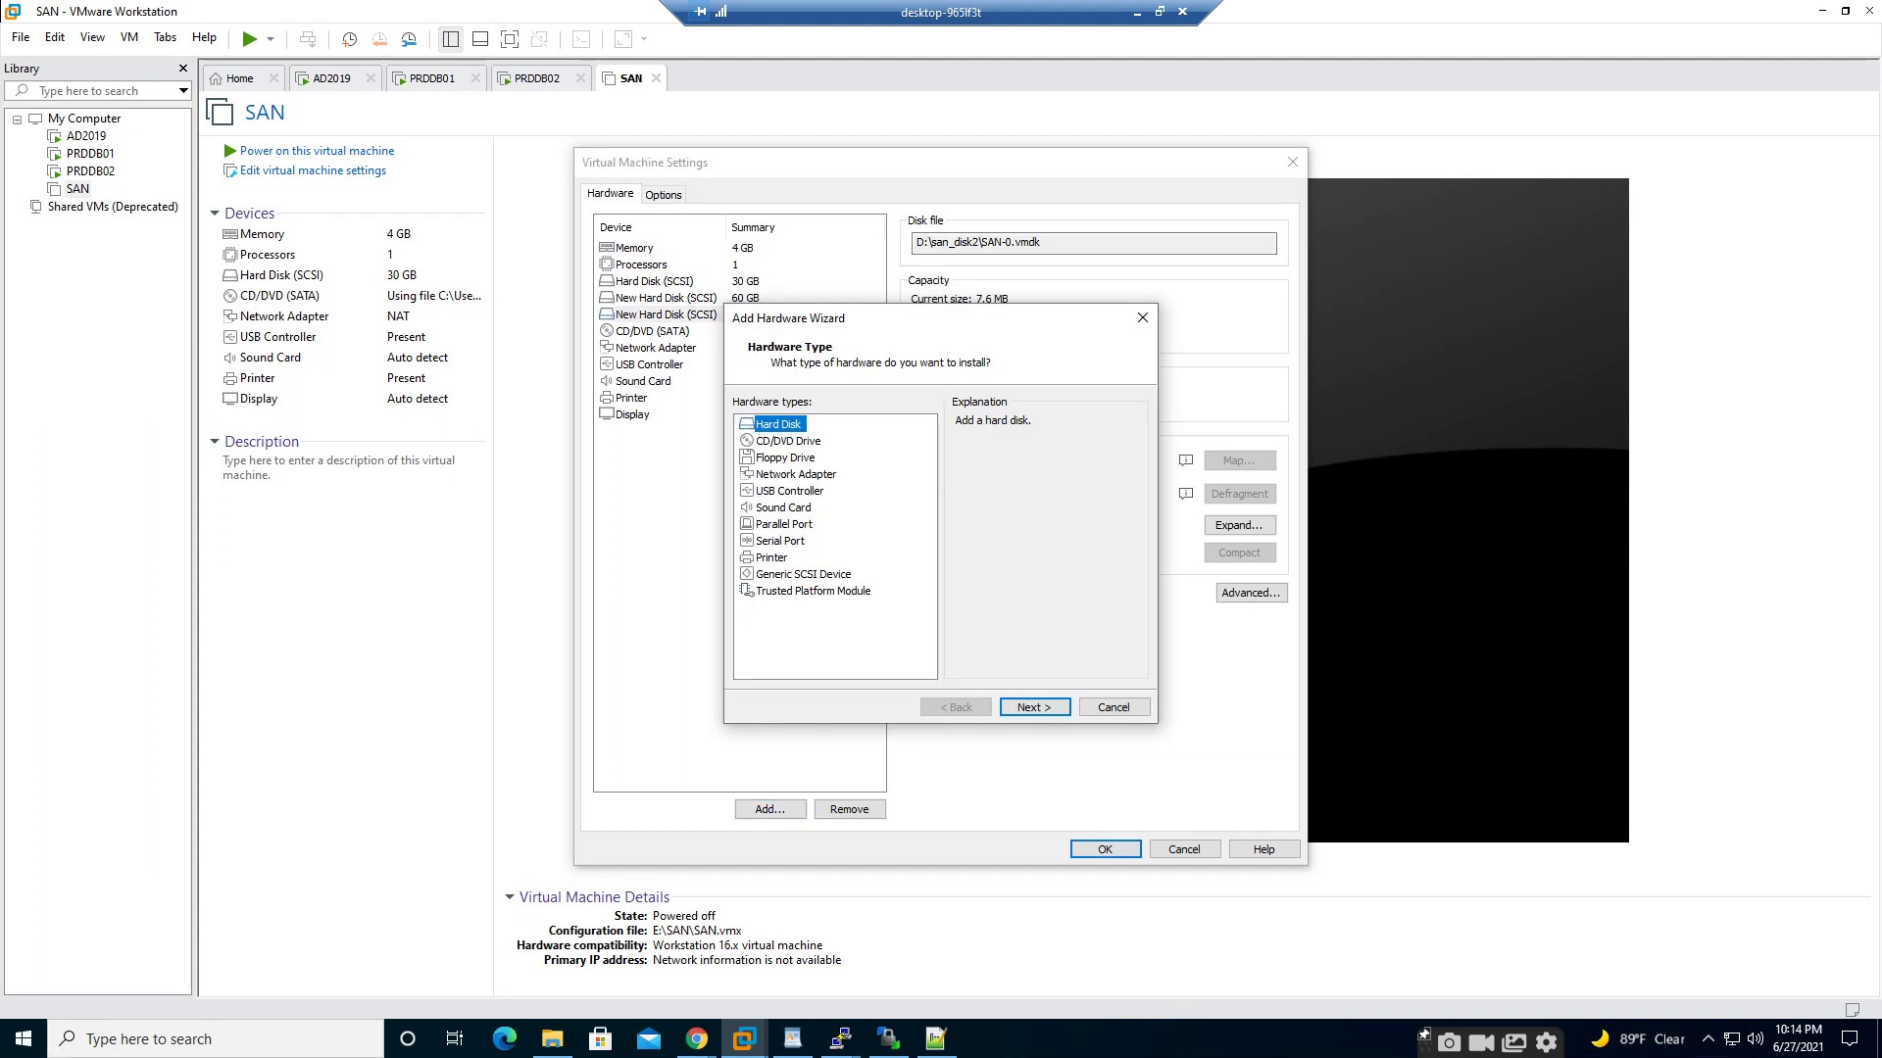
- Create a third new 60 GB SCSI virtual disk
key("Return")
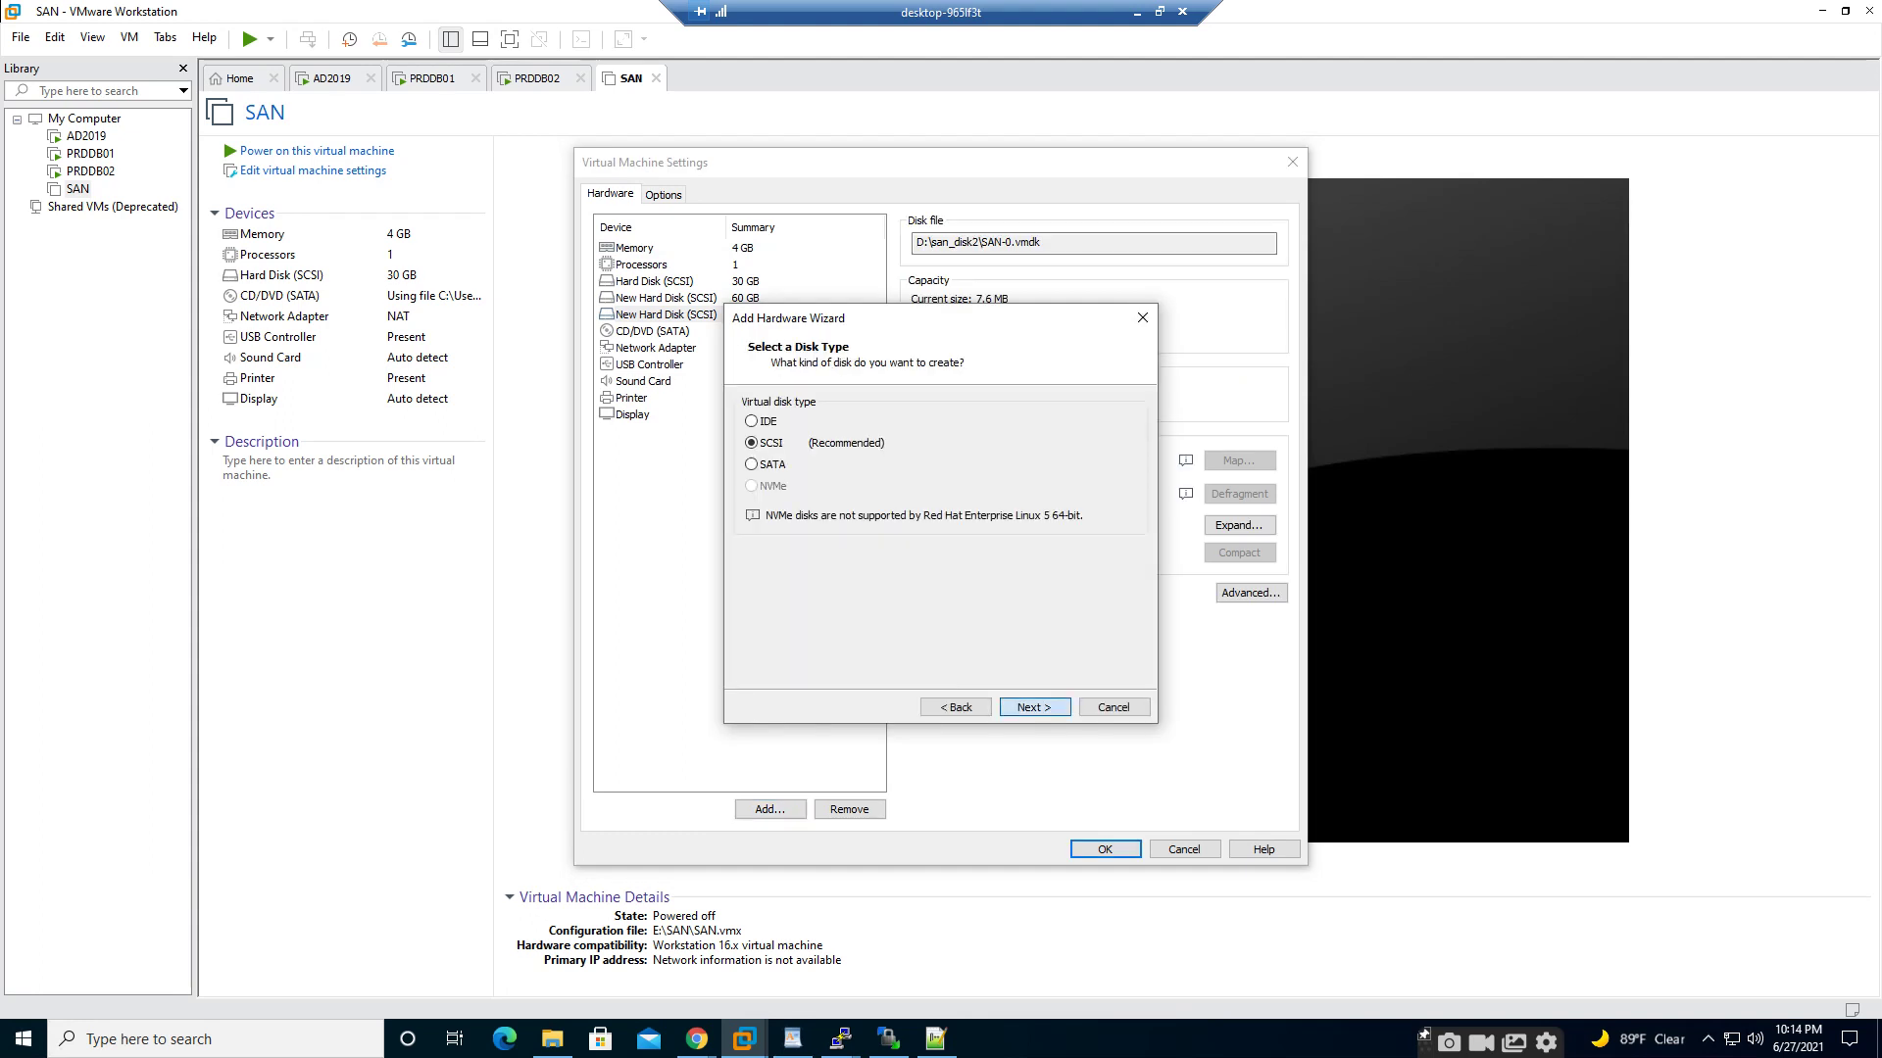
key("Return")
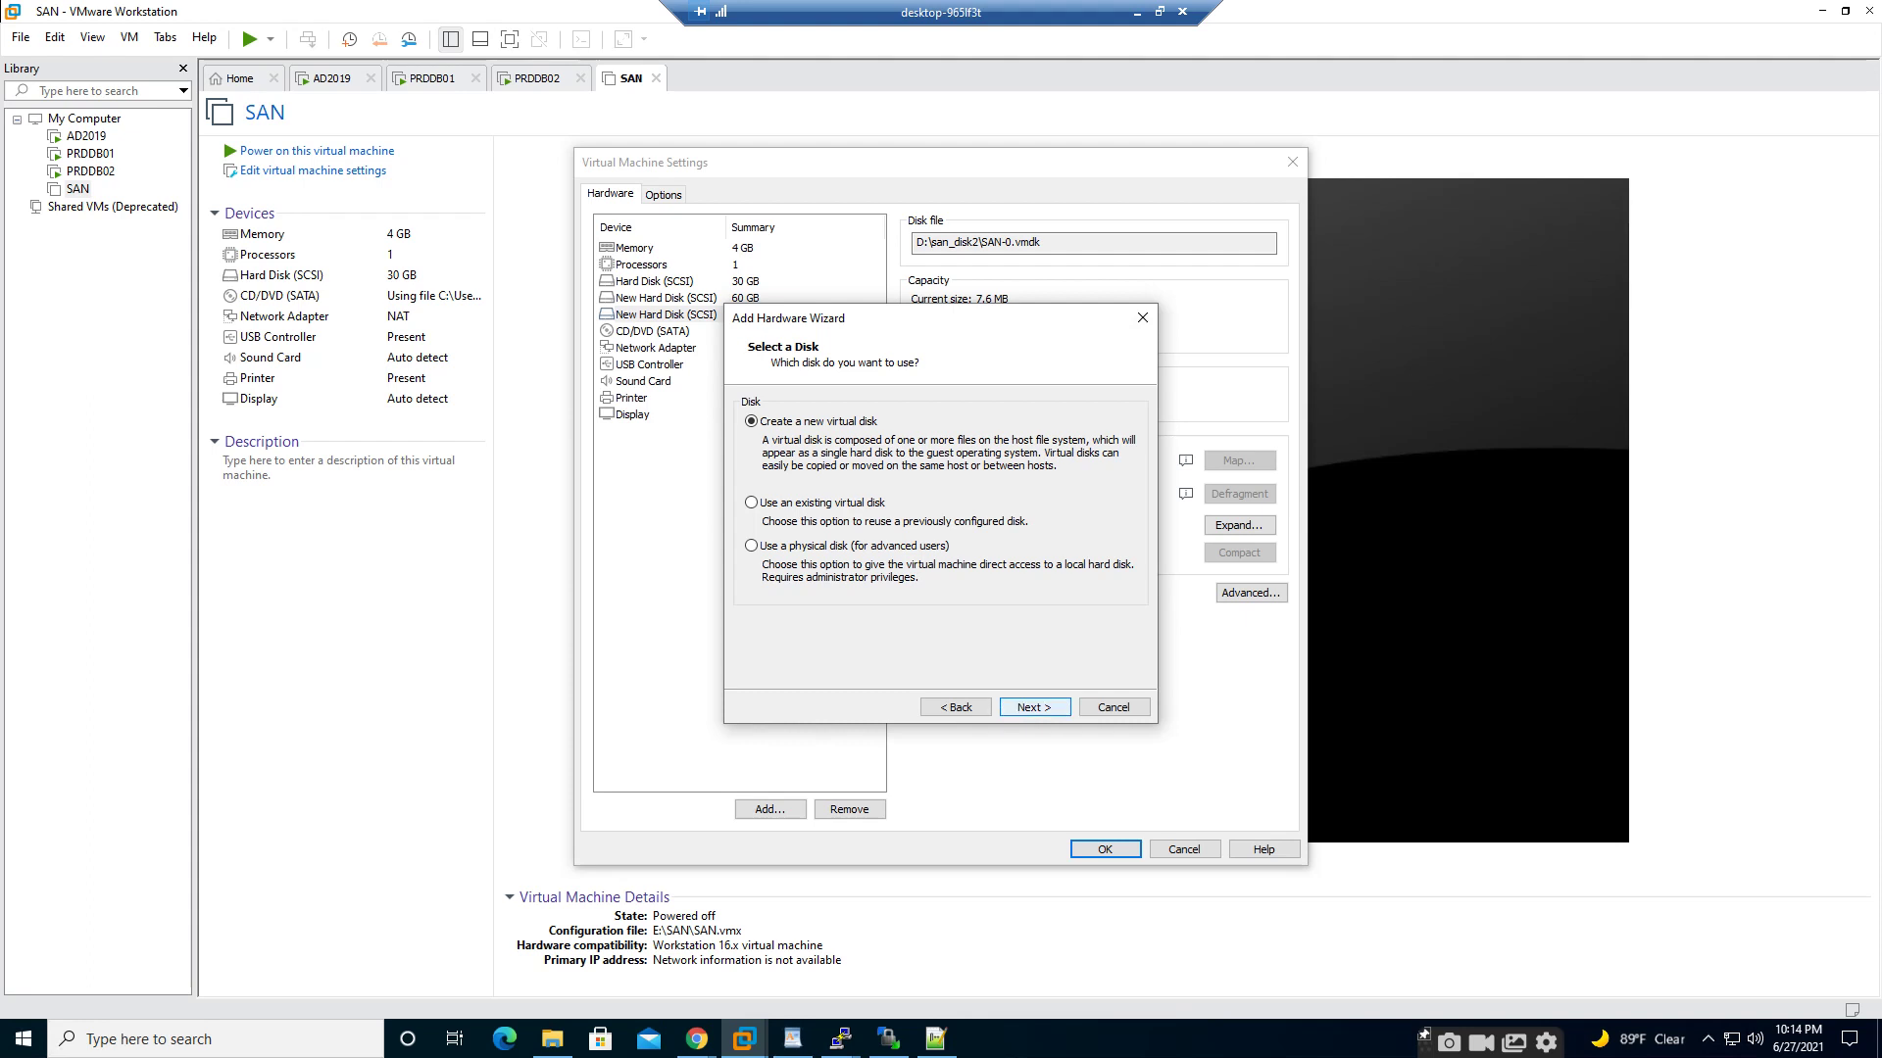
key("Return")
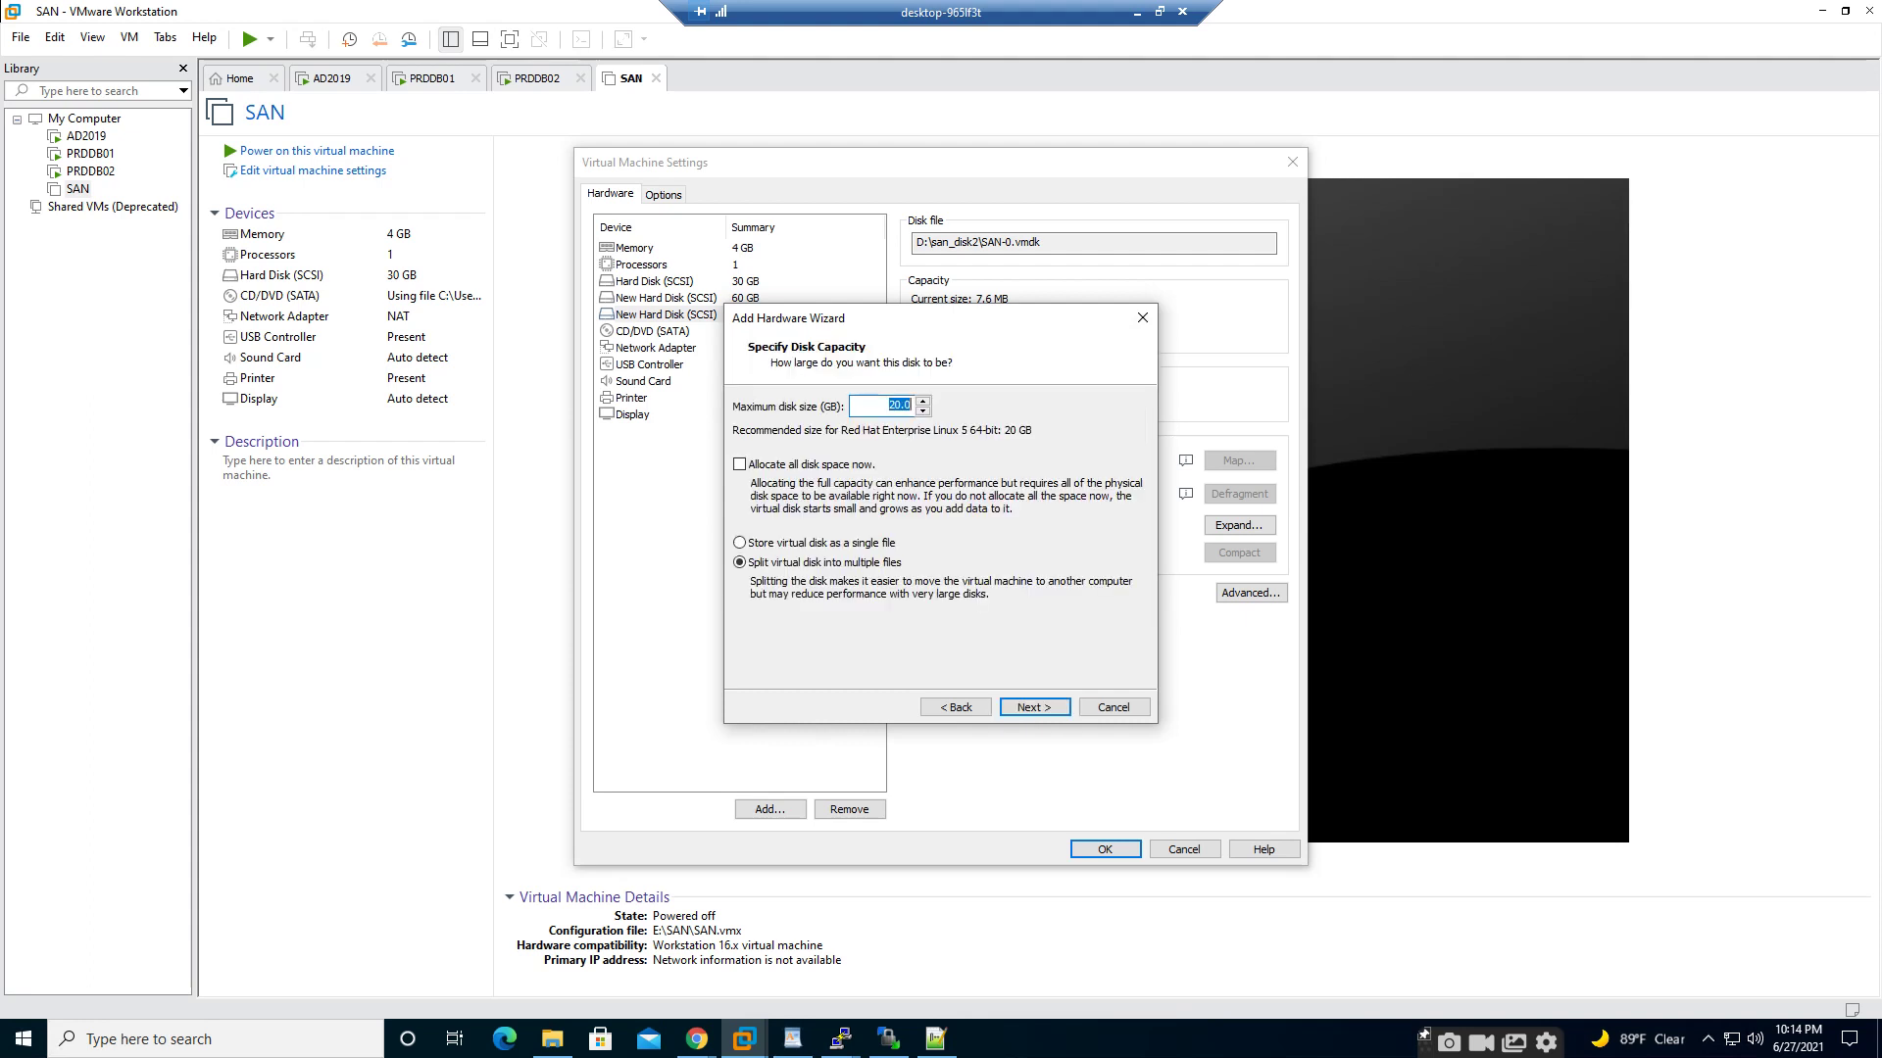
type("60")
key("Return")
- Store the third disk in D:\san_disk3, finish, and save the SAN's settings
key("Tab")
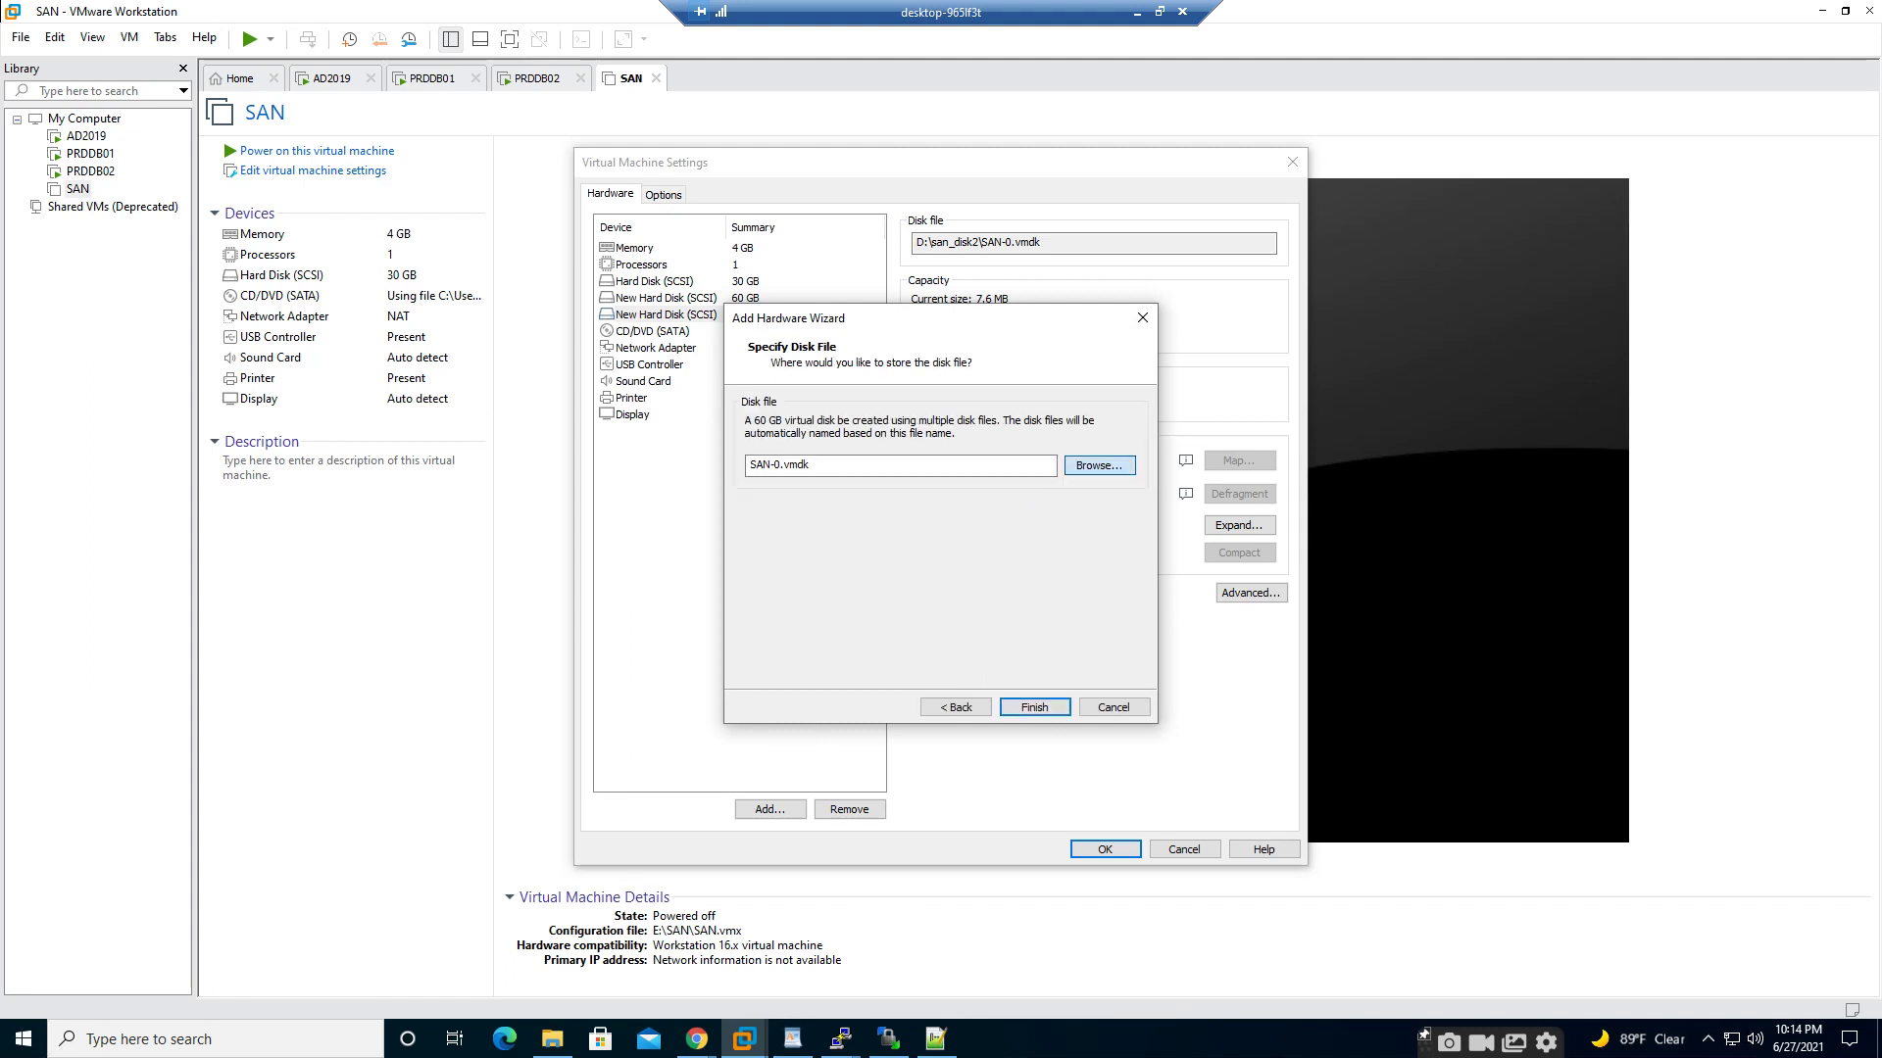
key("Return")
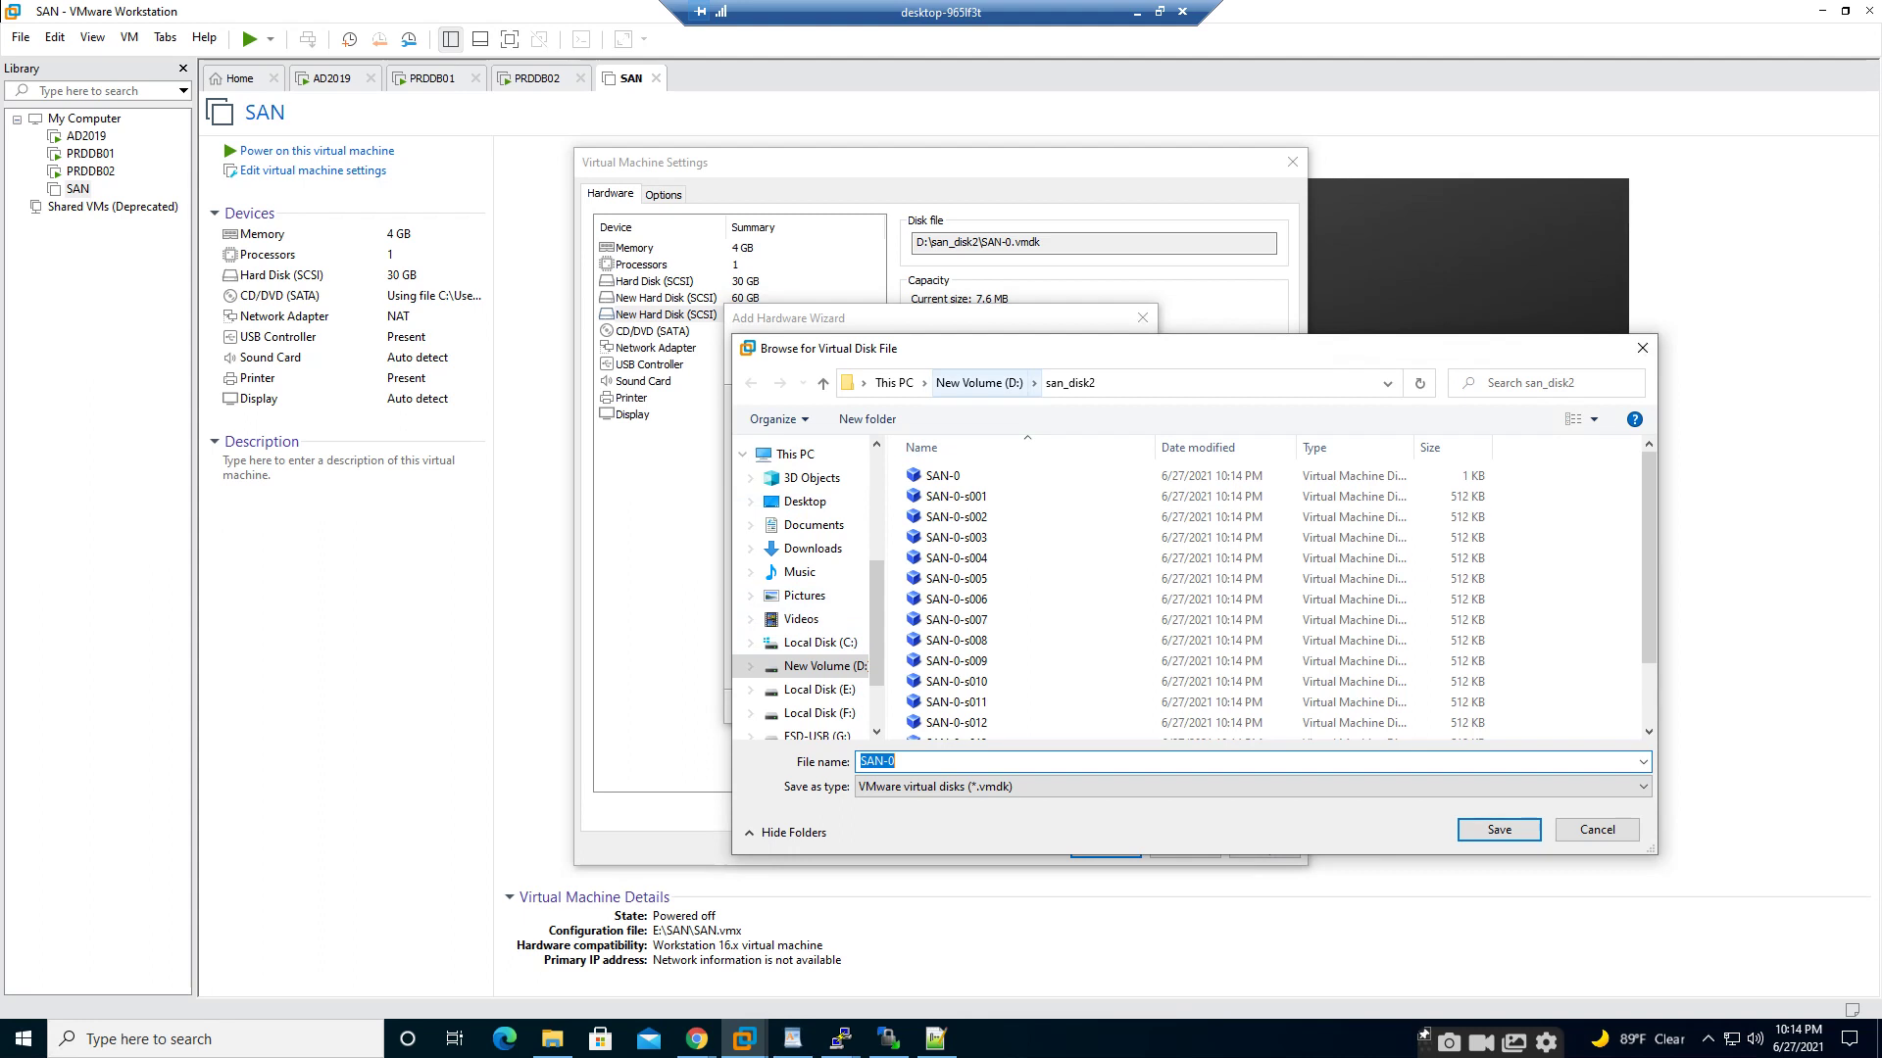
left_click(980, 382)
double_click(951, 518)
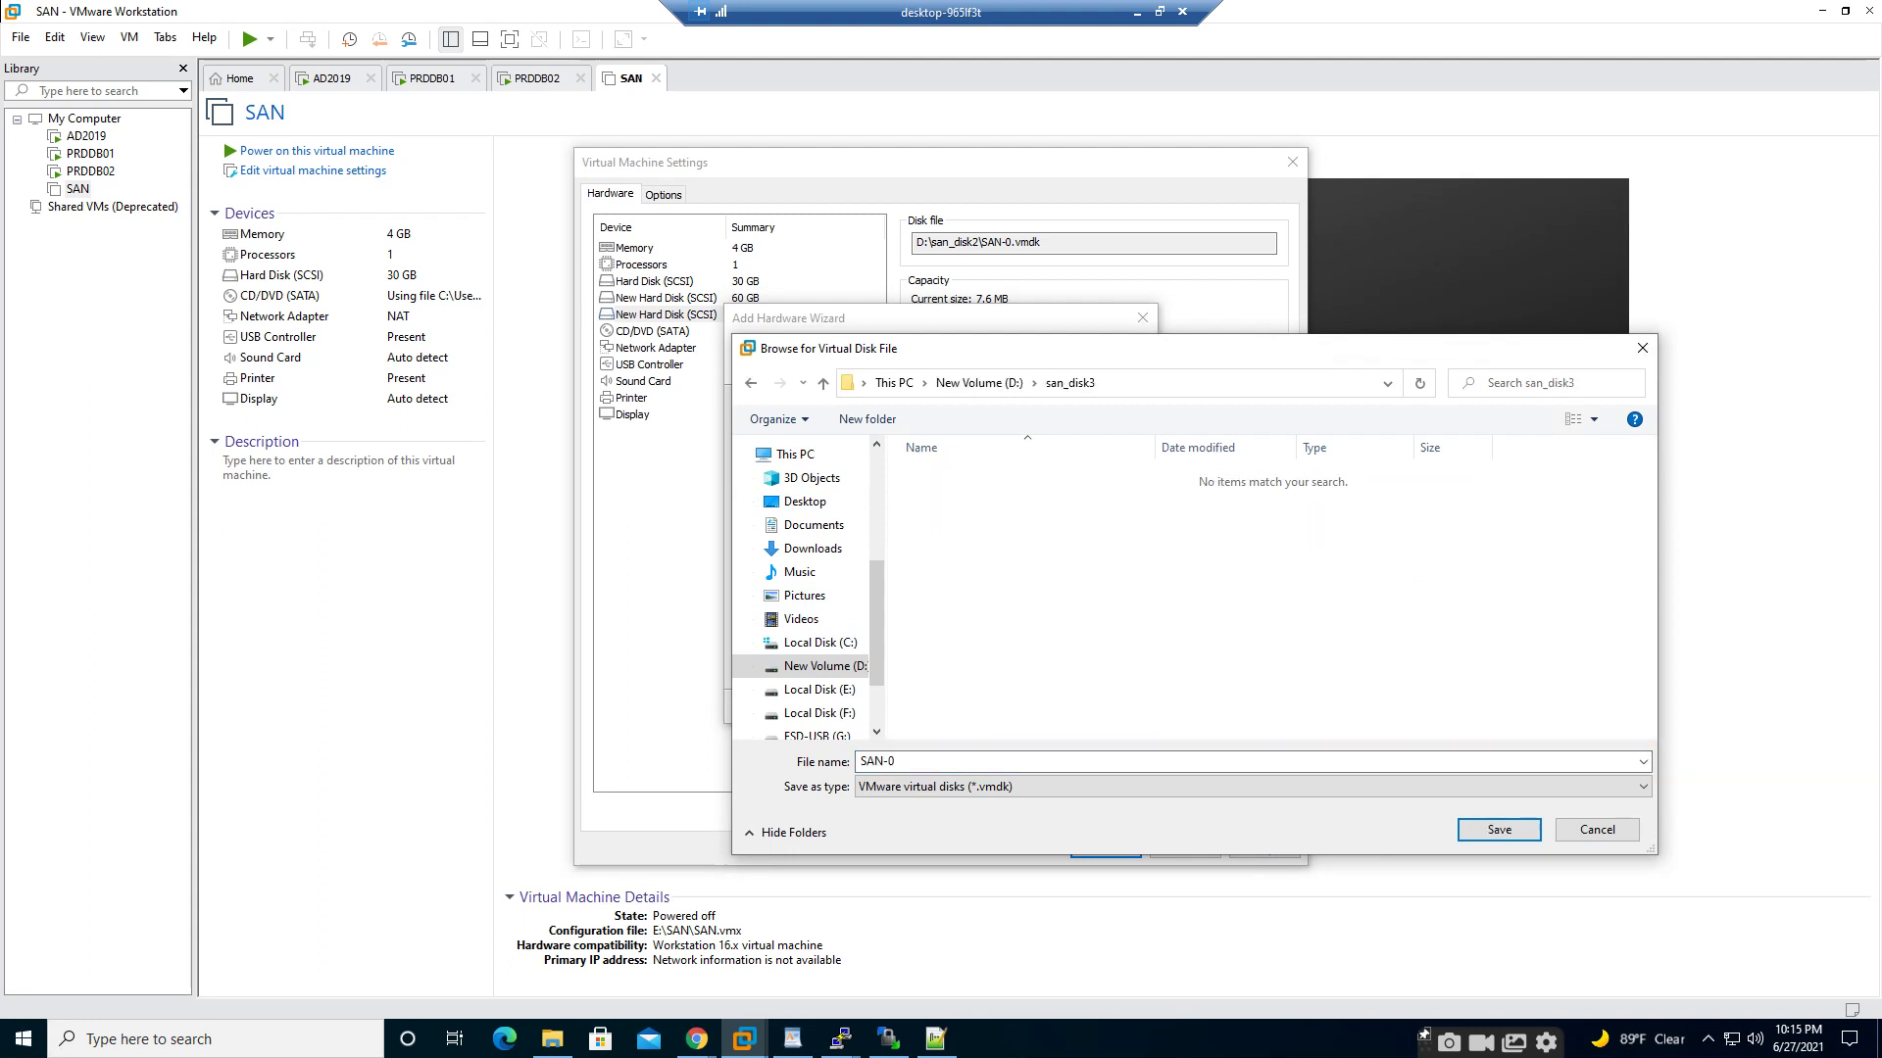
left_click(1498, 830)
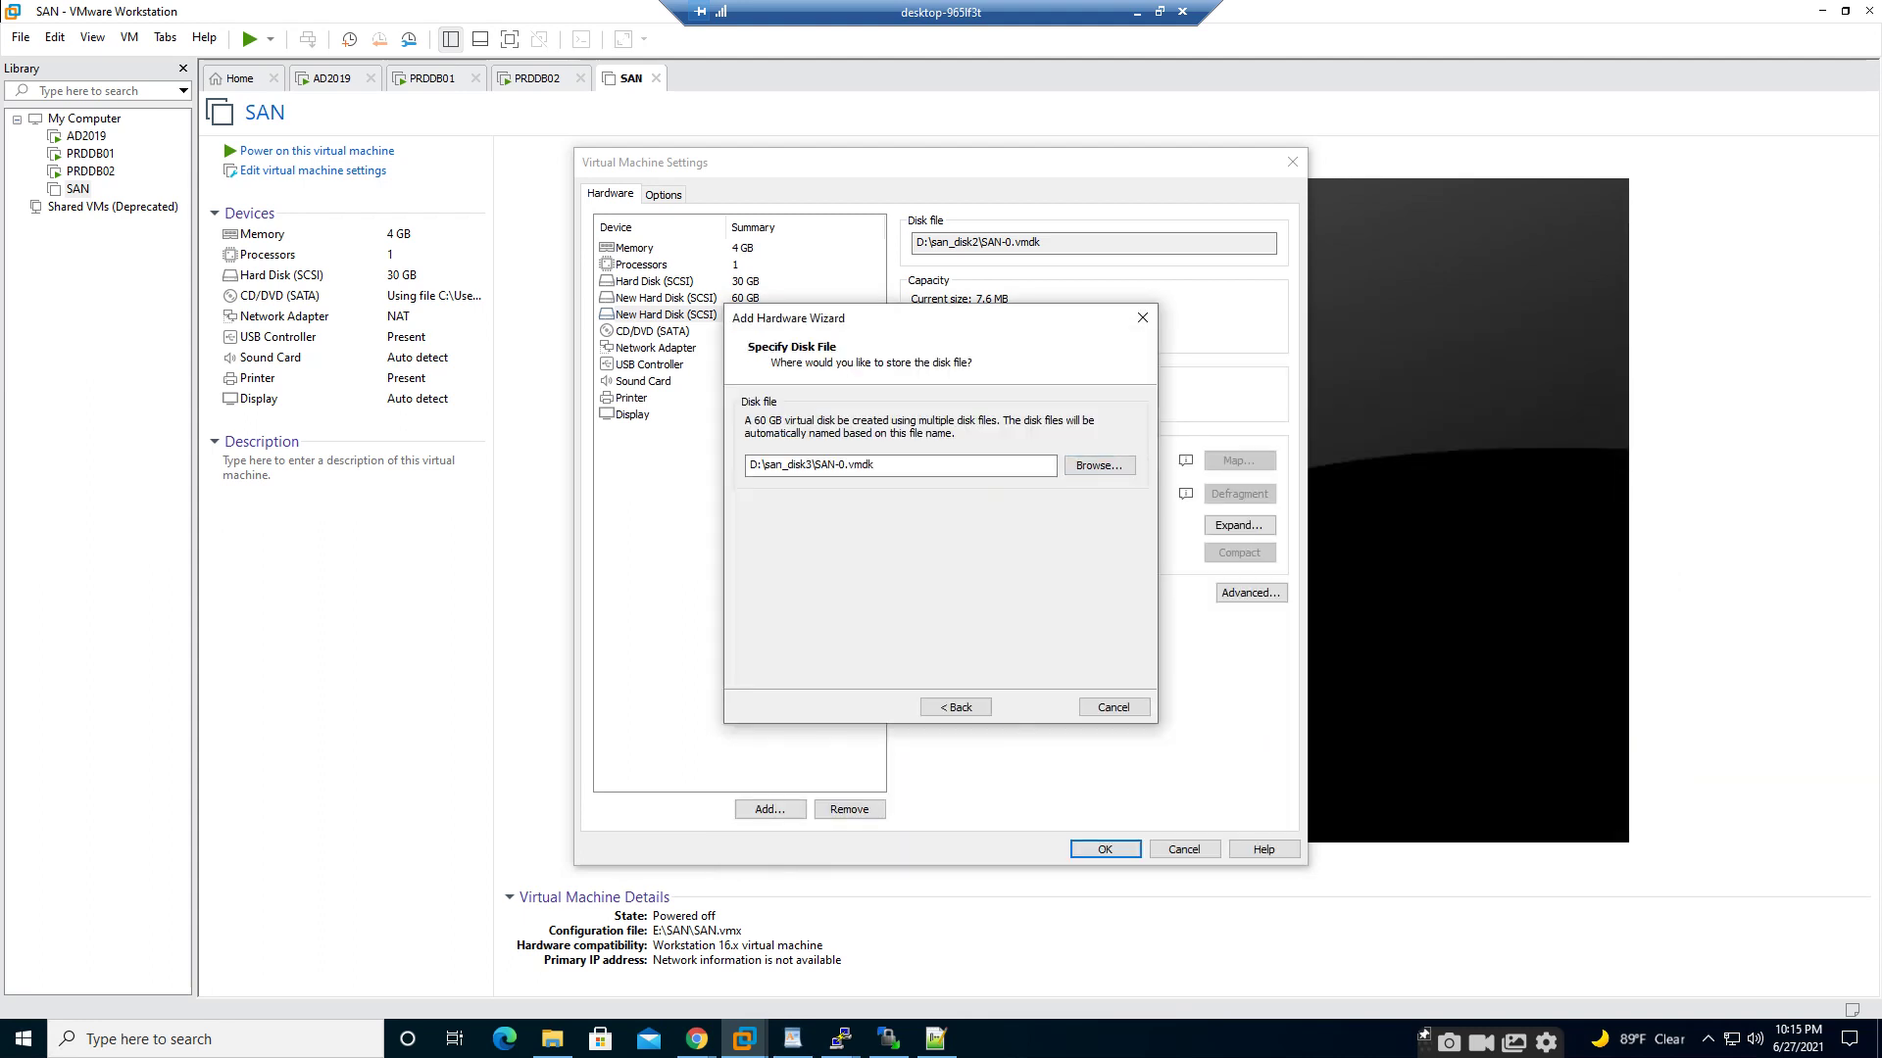
left_click(1035, 707)
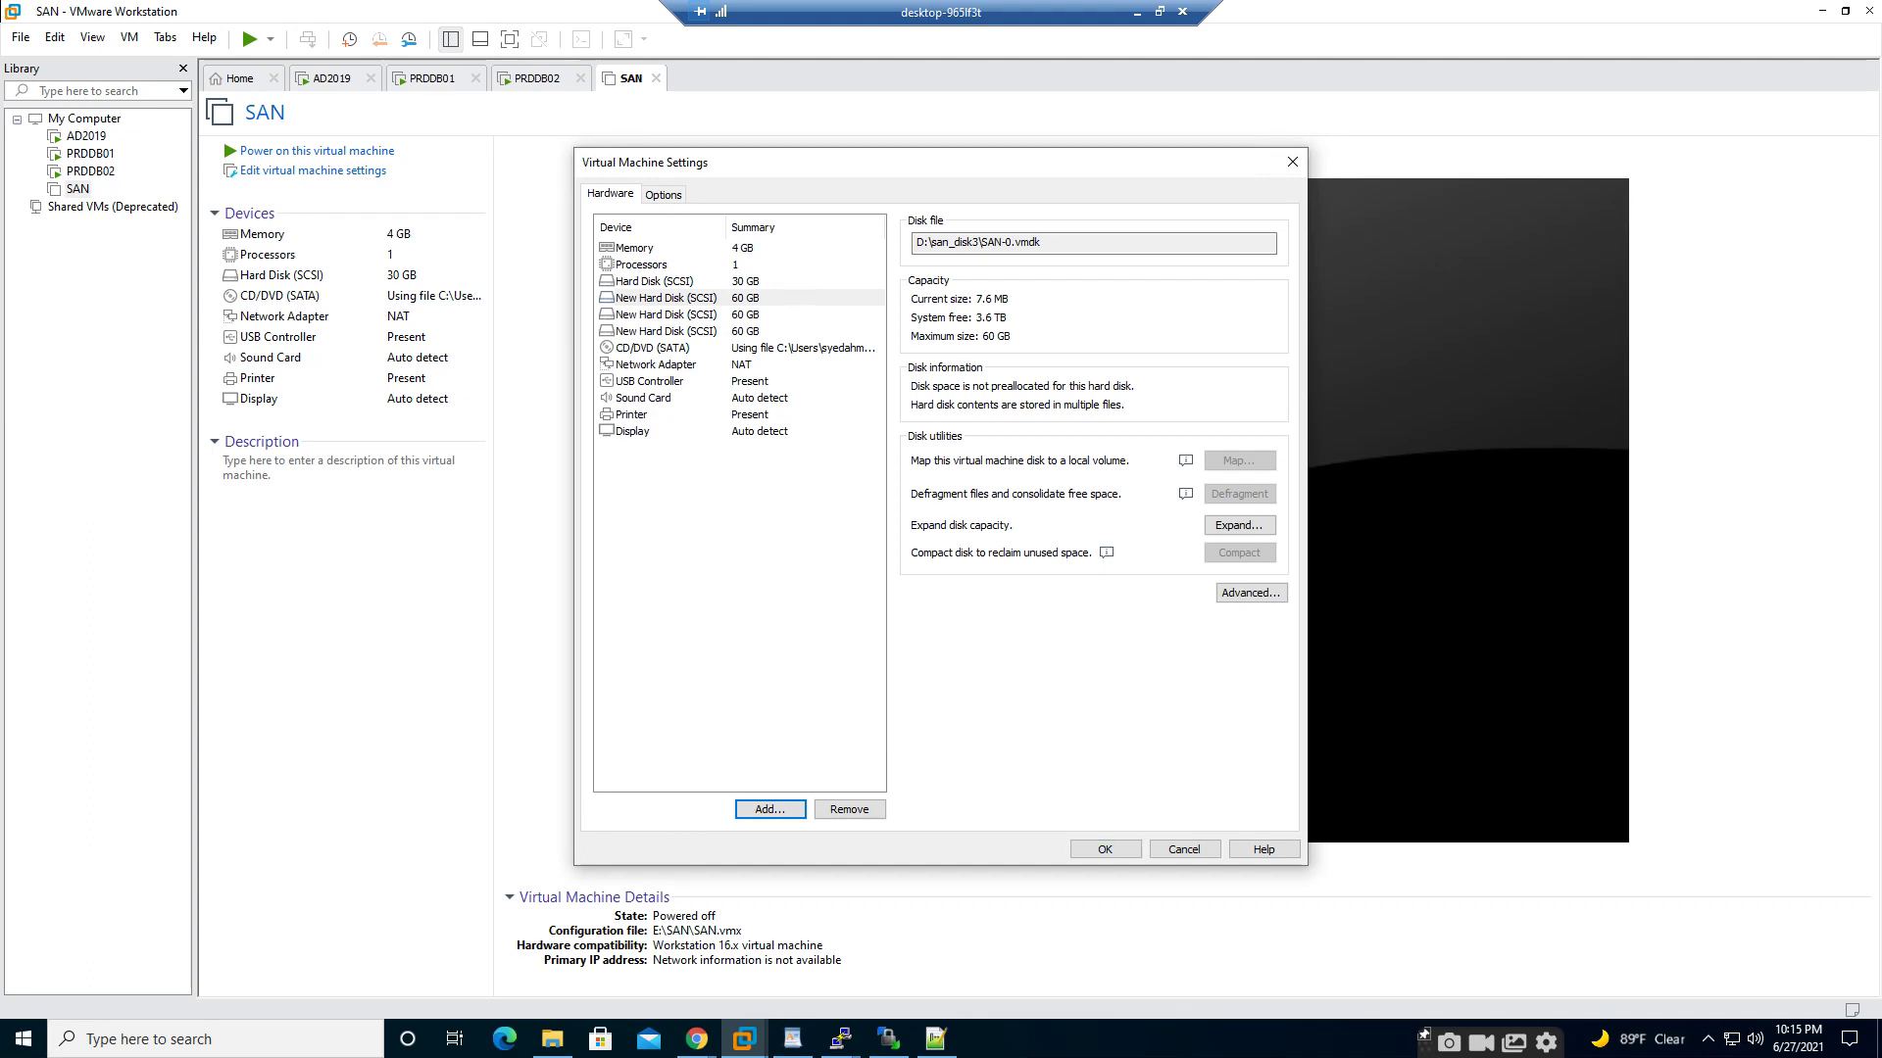
left_click(1106, 850)
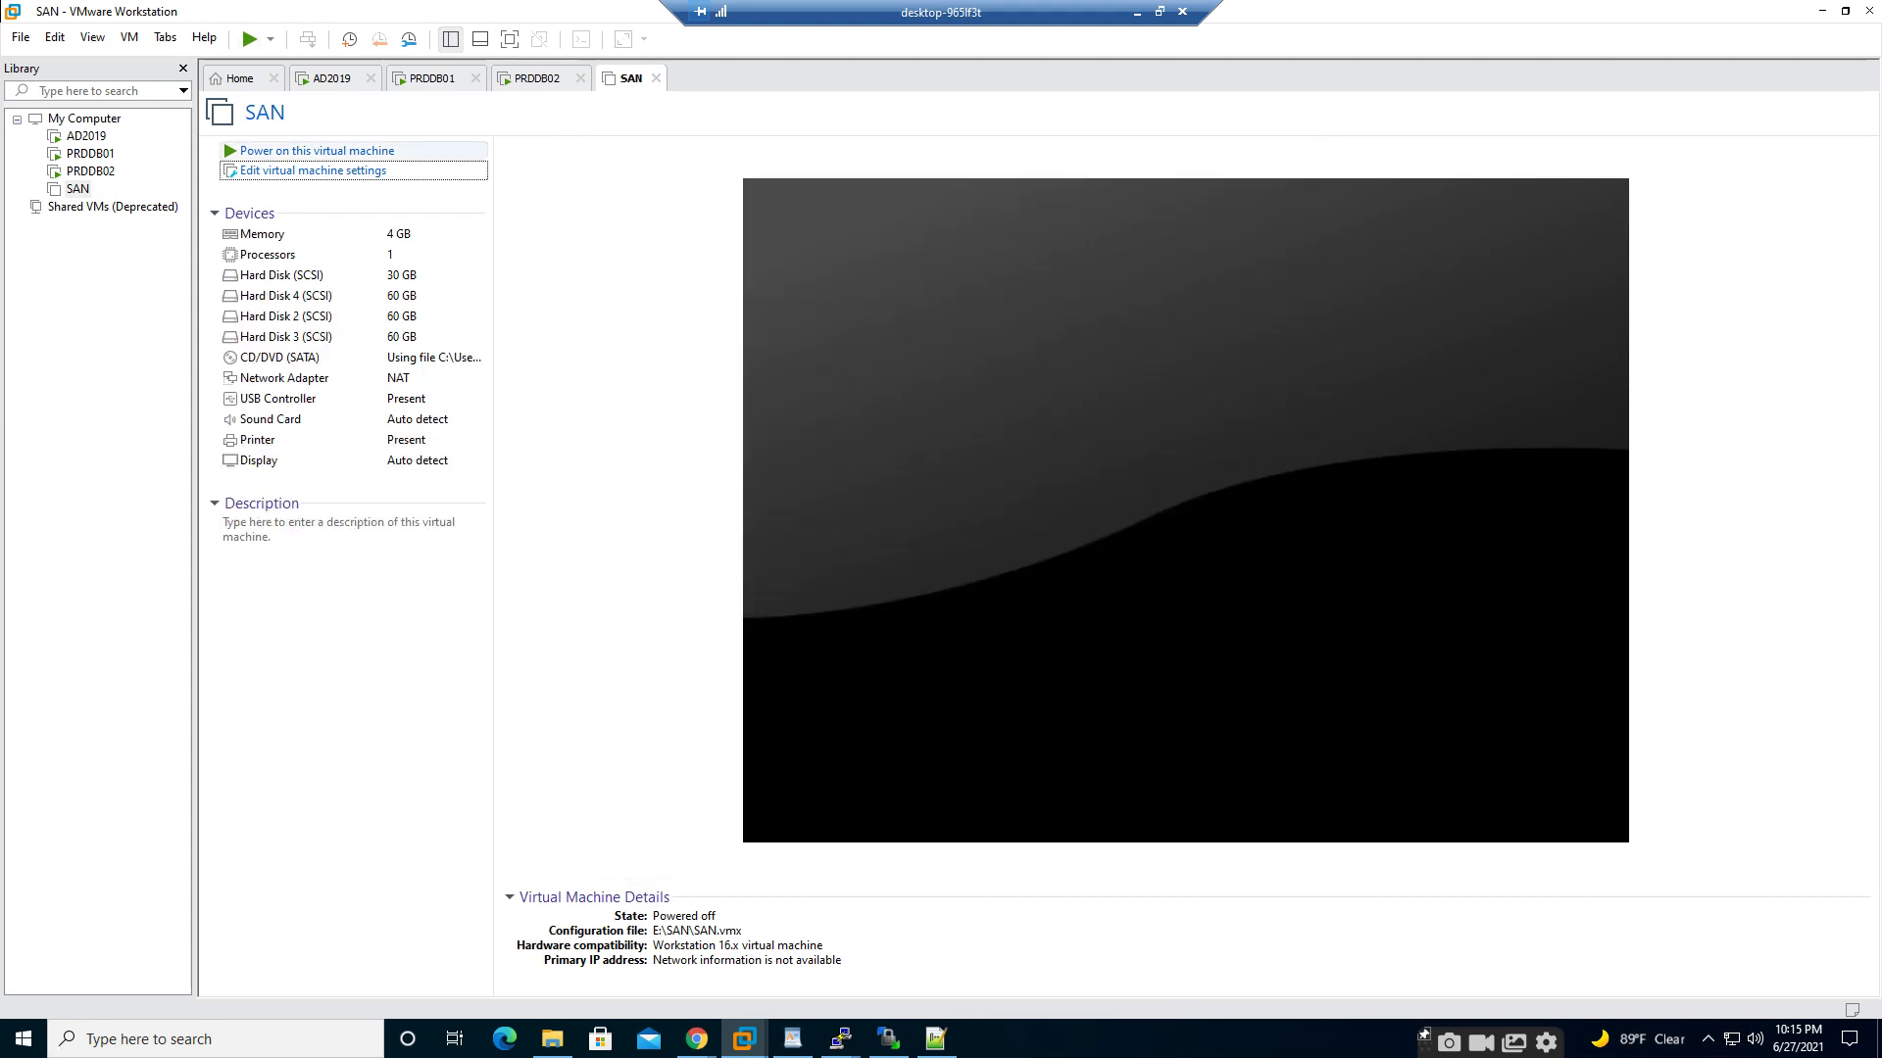
left_click(317, 151)
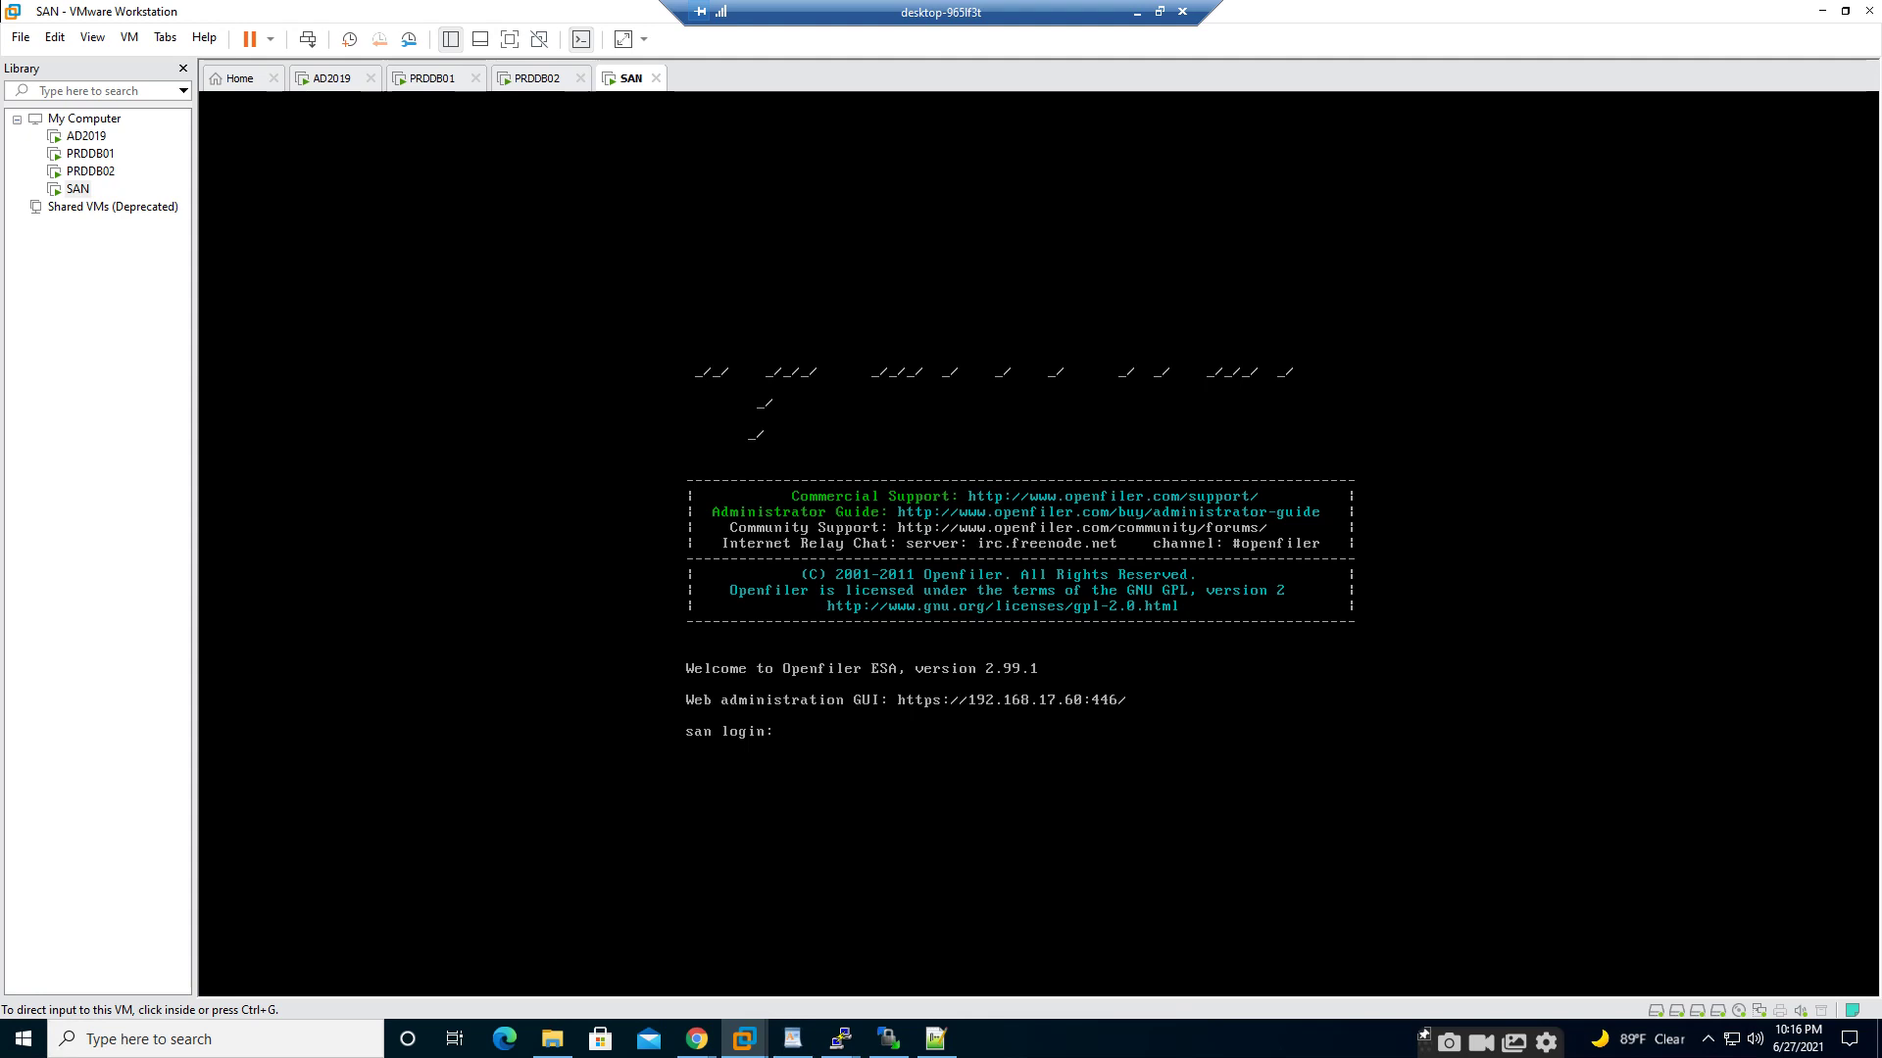
mouse_move(696, 1039)
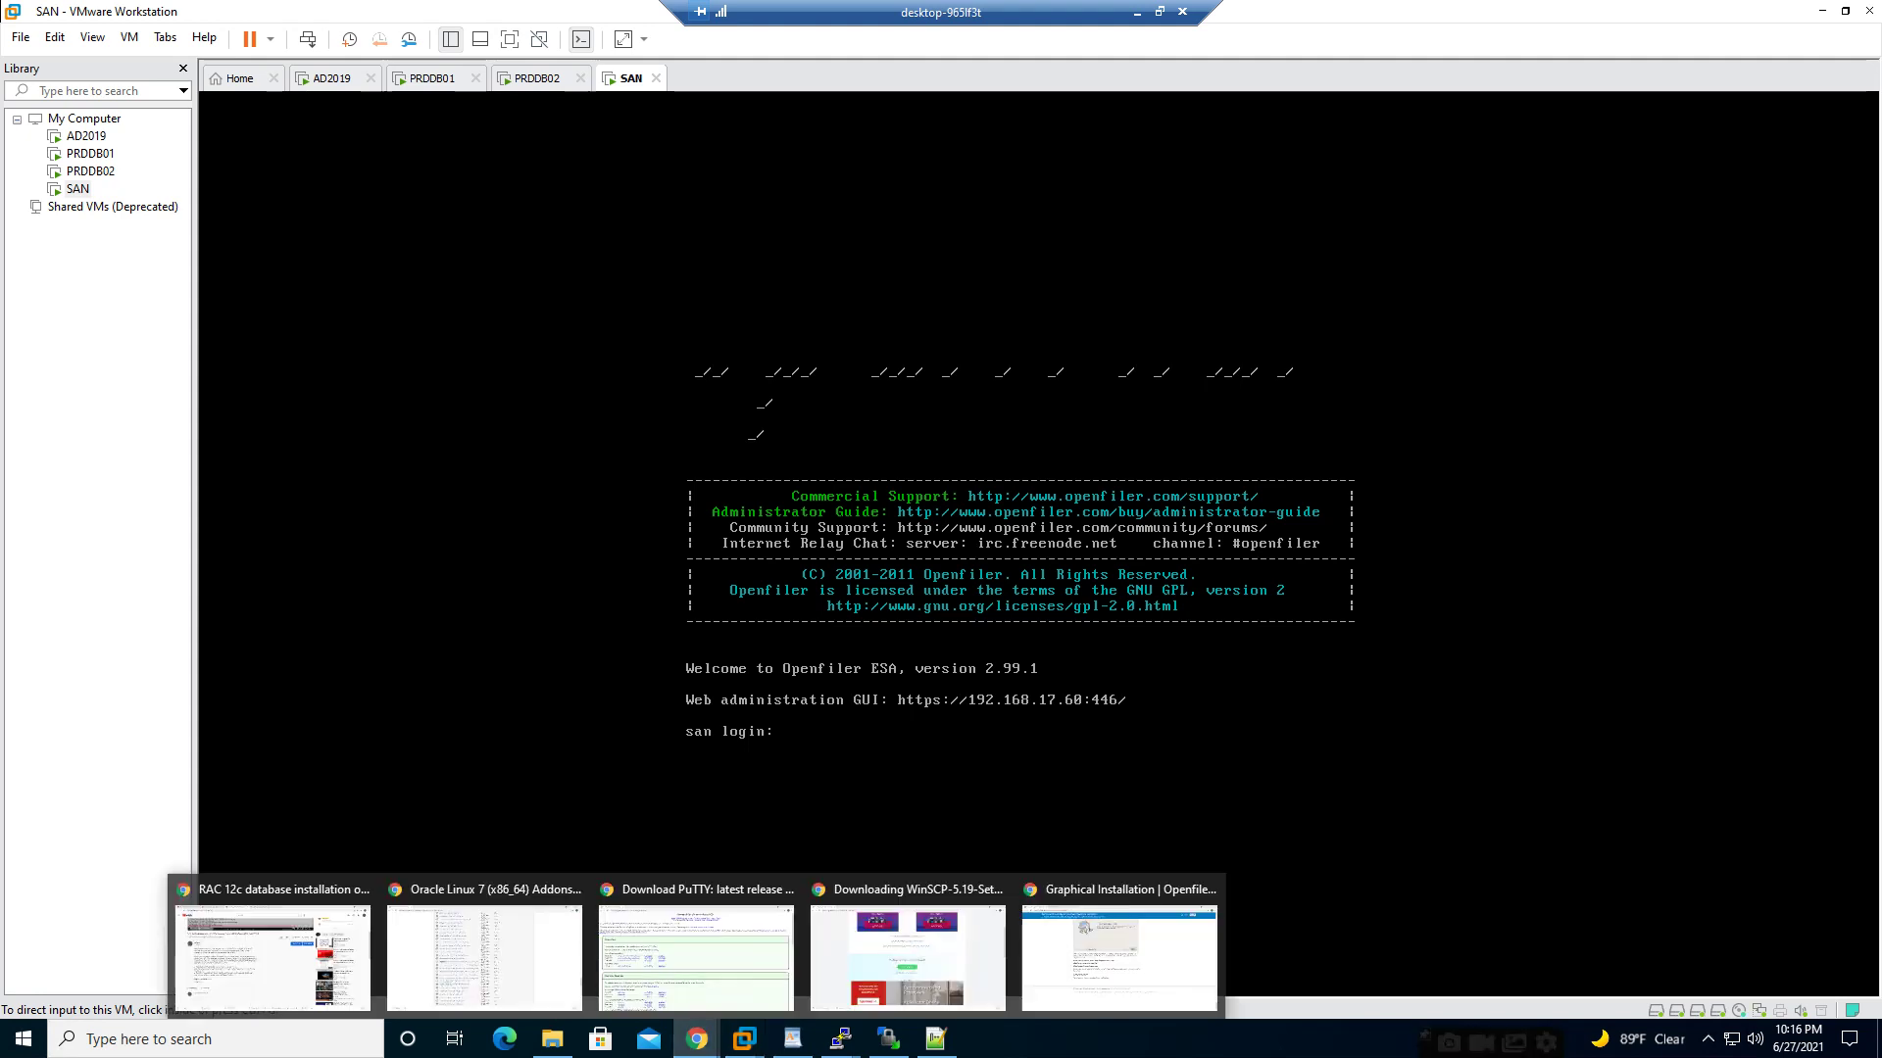
left_click(1118, 951)
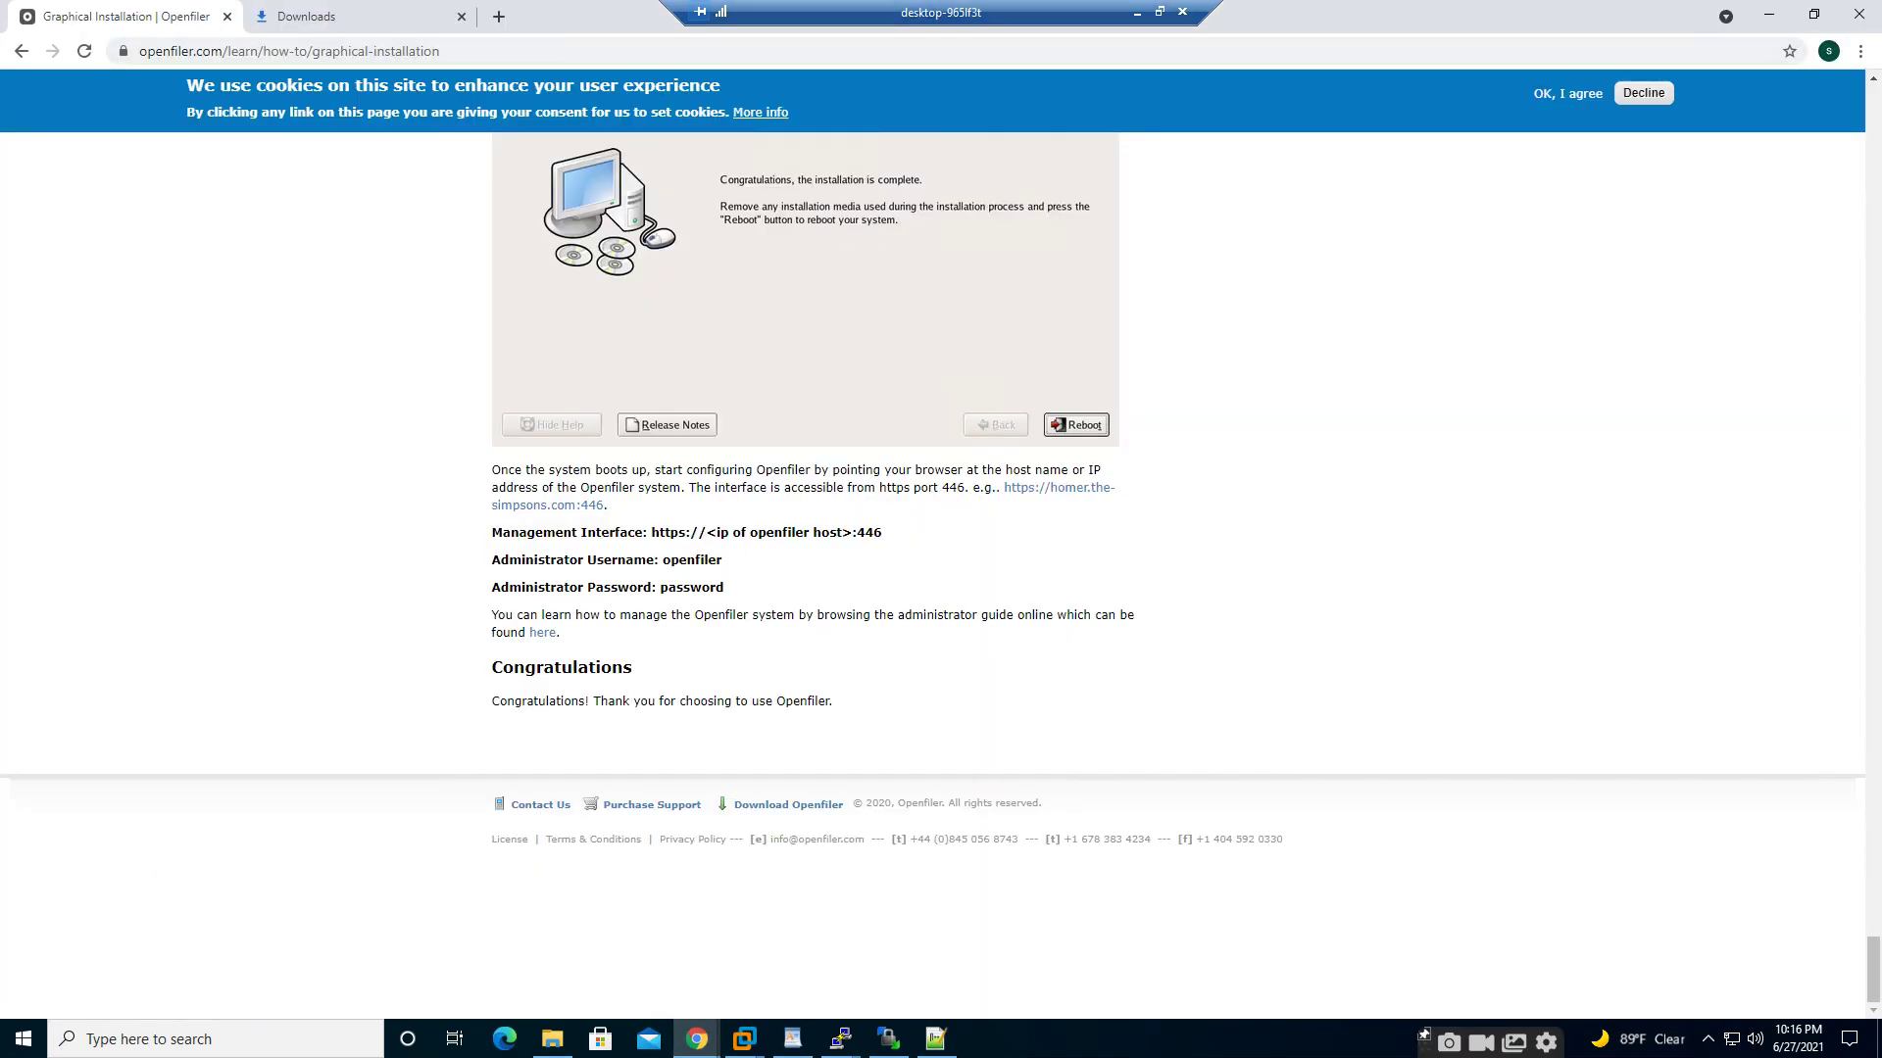
left_click(323, 17)
left_click(314, 51)
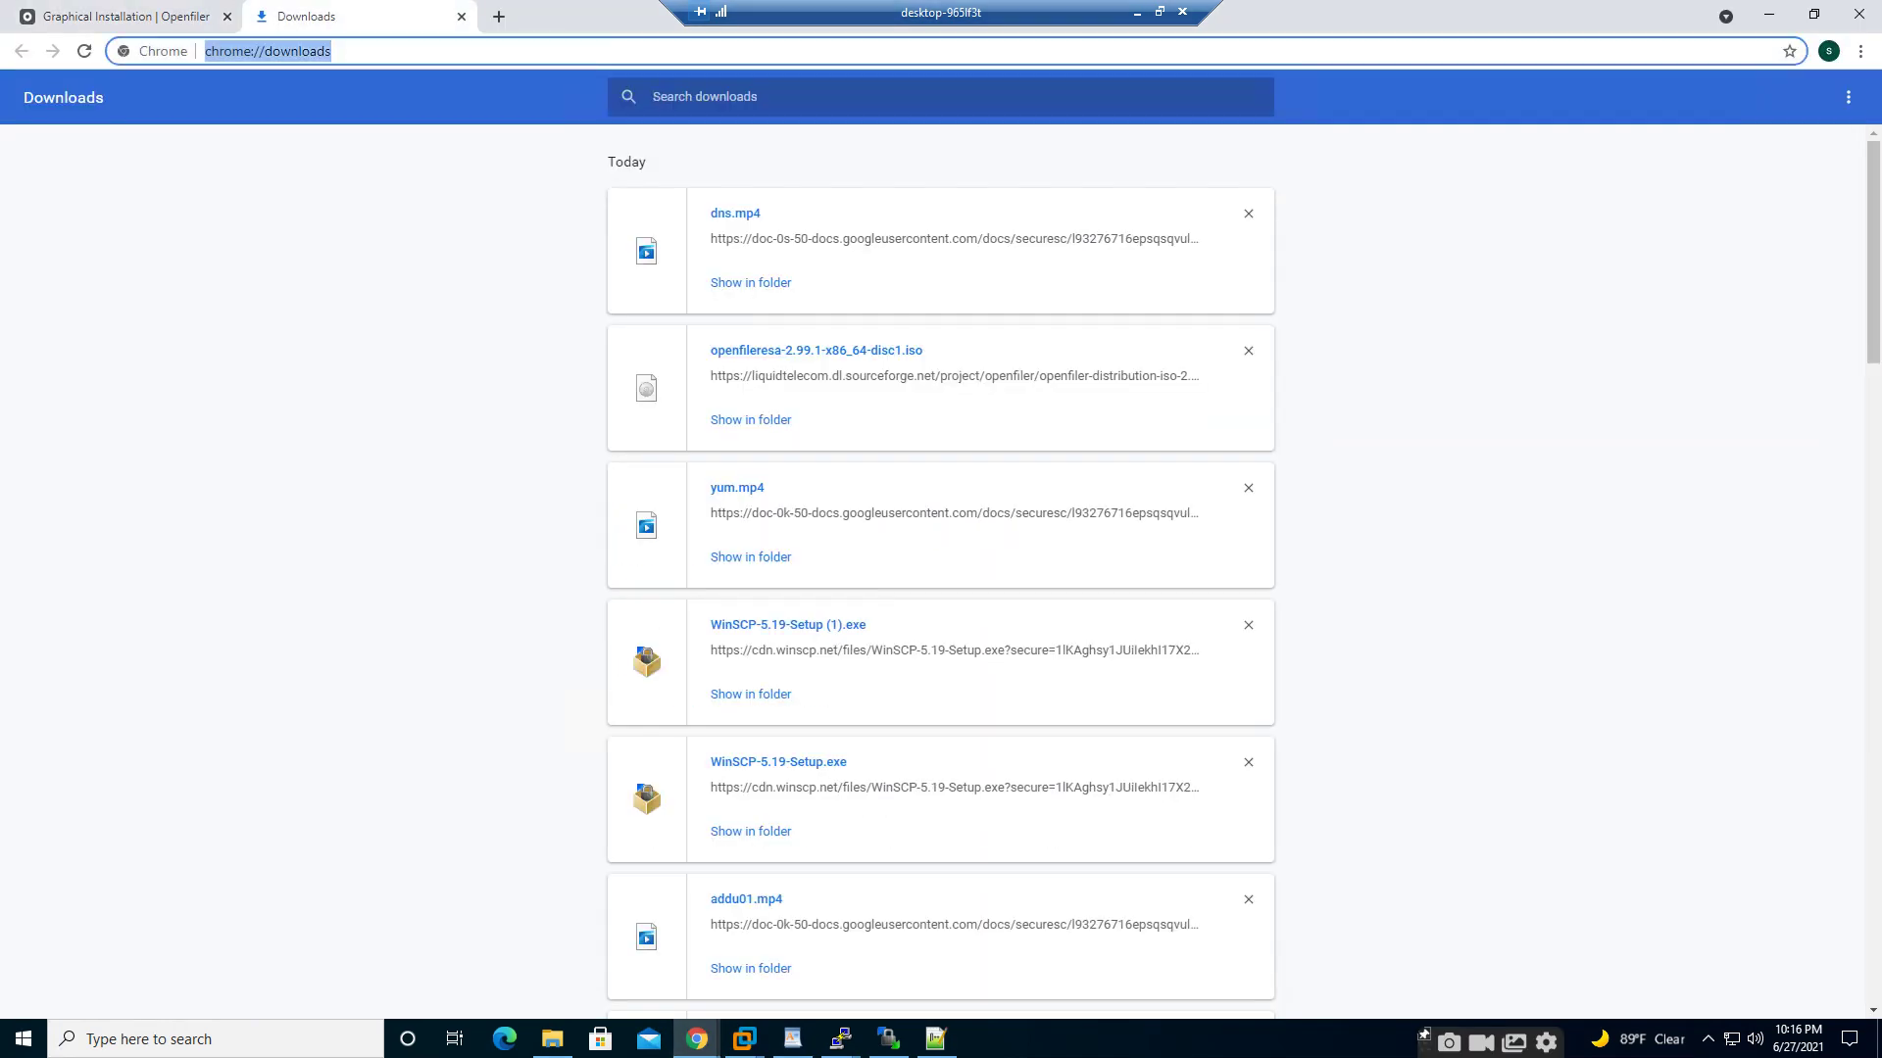
type("https://")
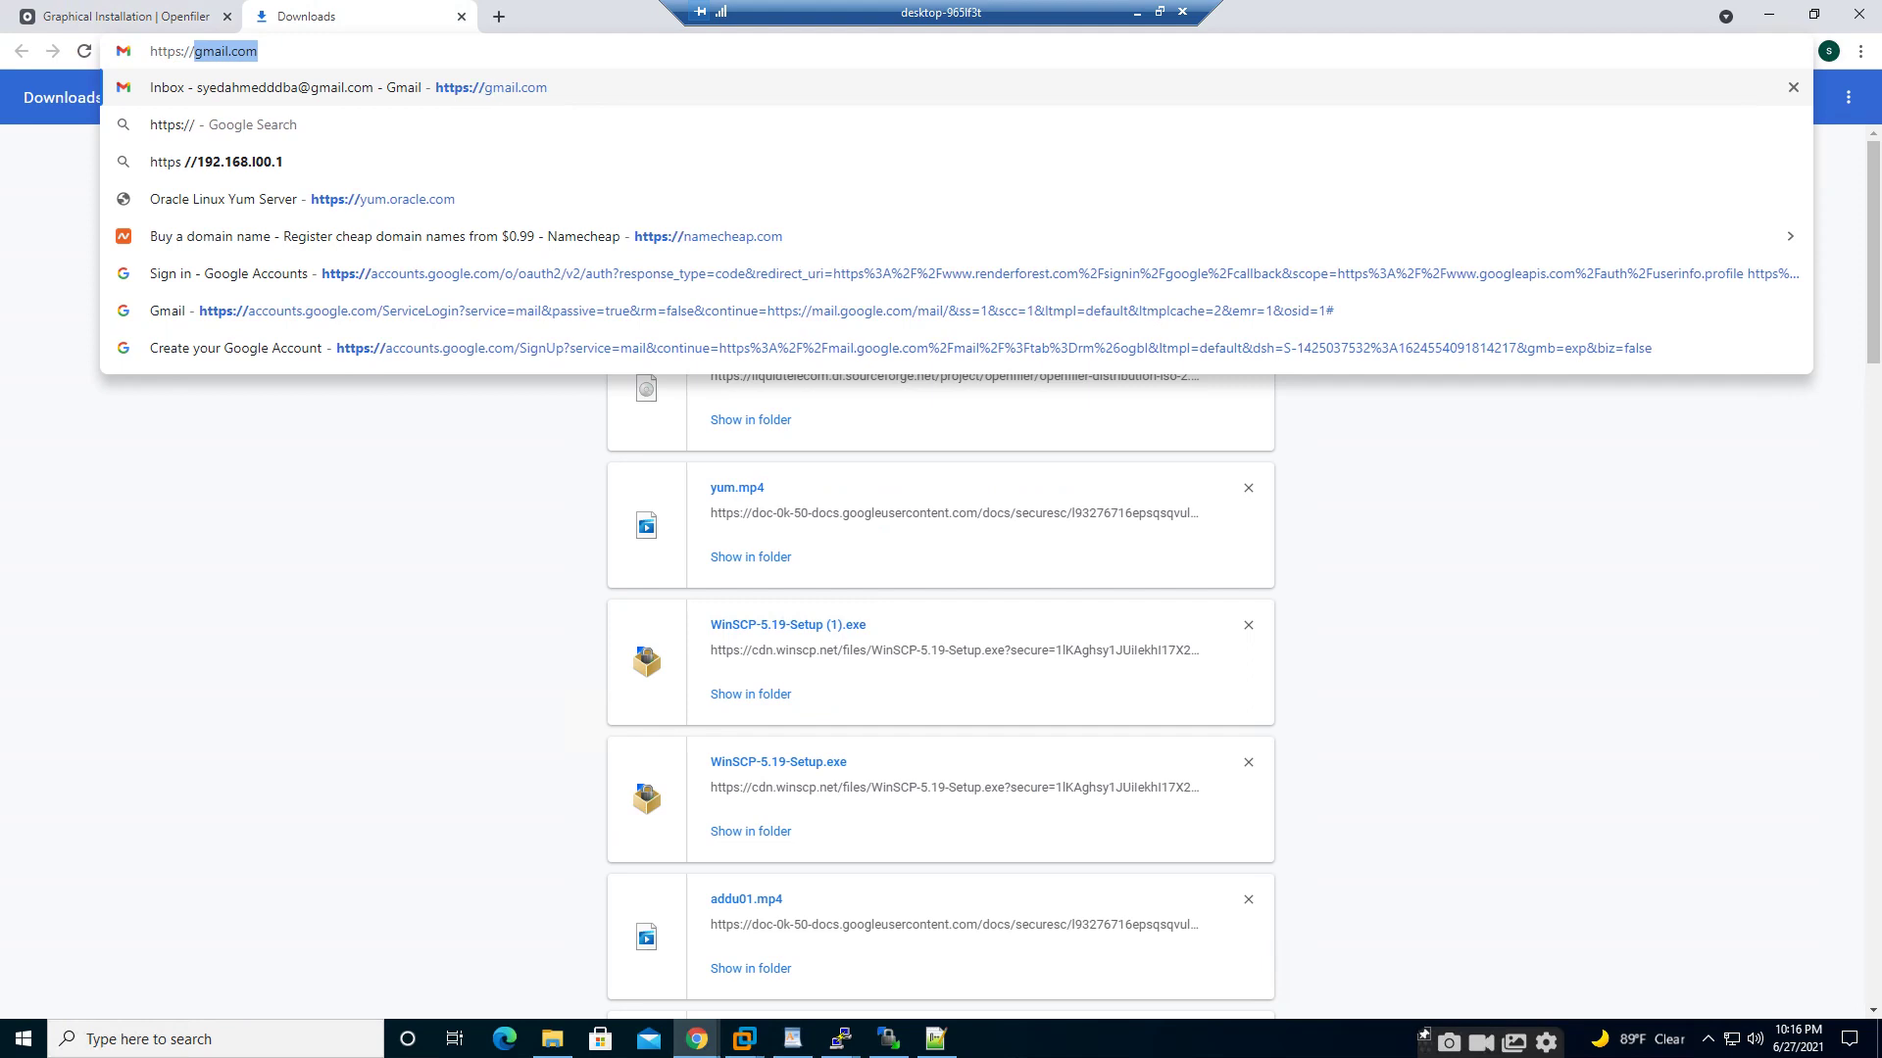
type("san.syahme.dcom")
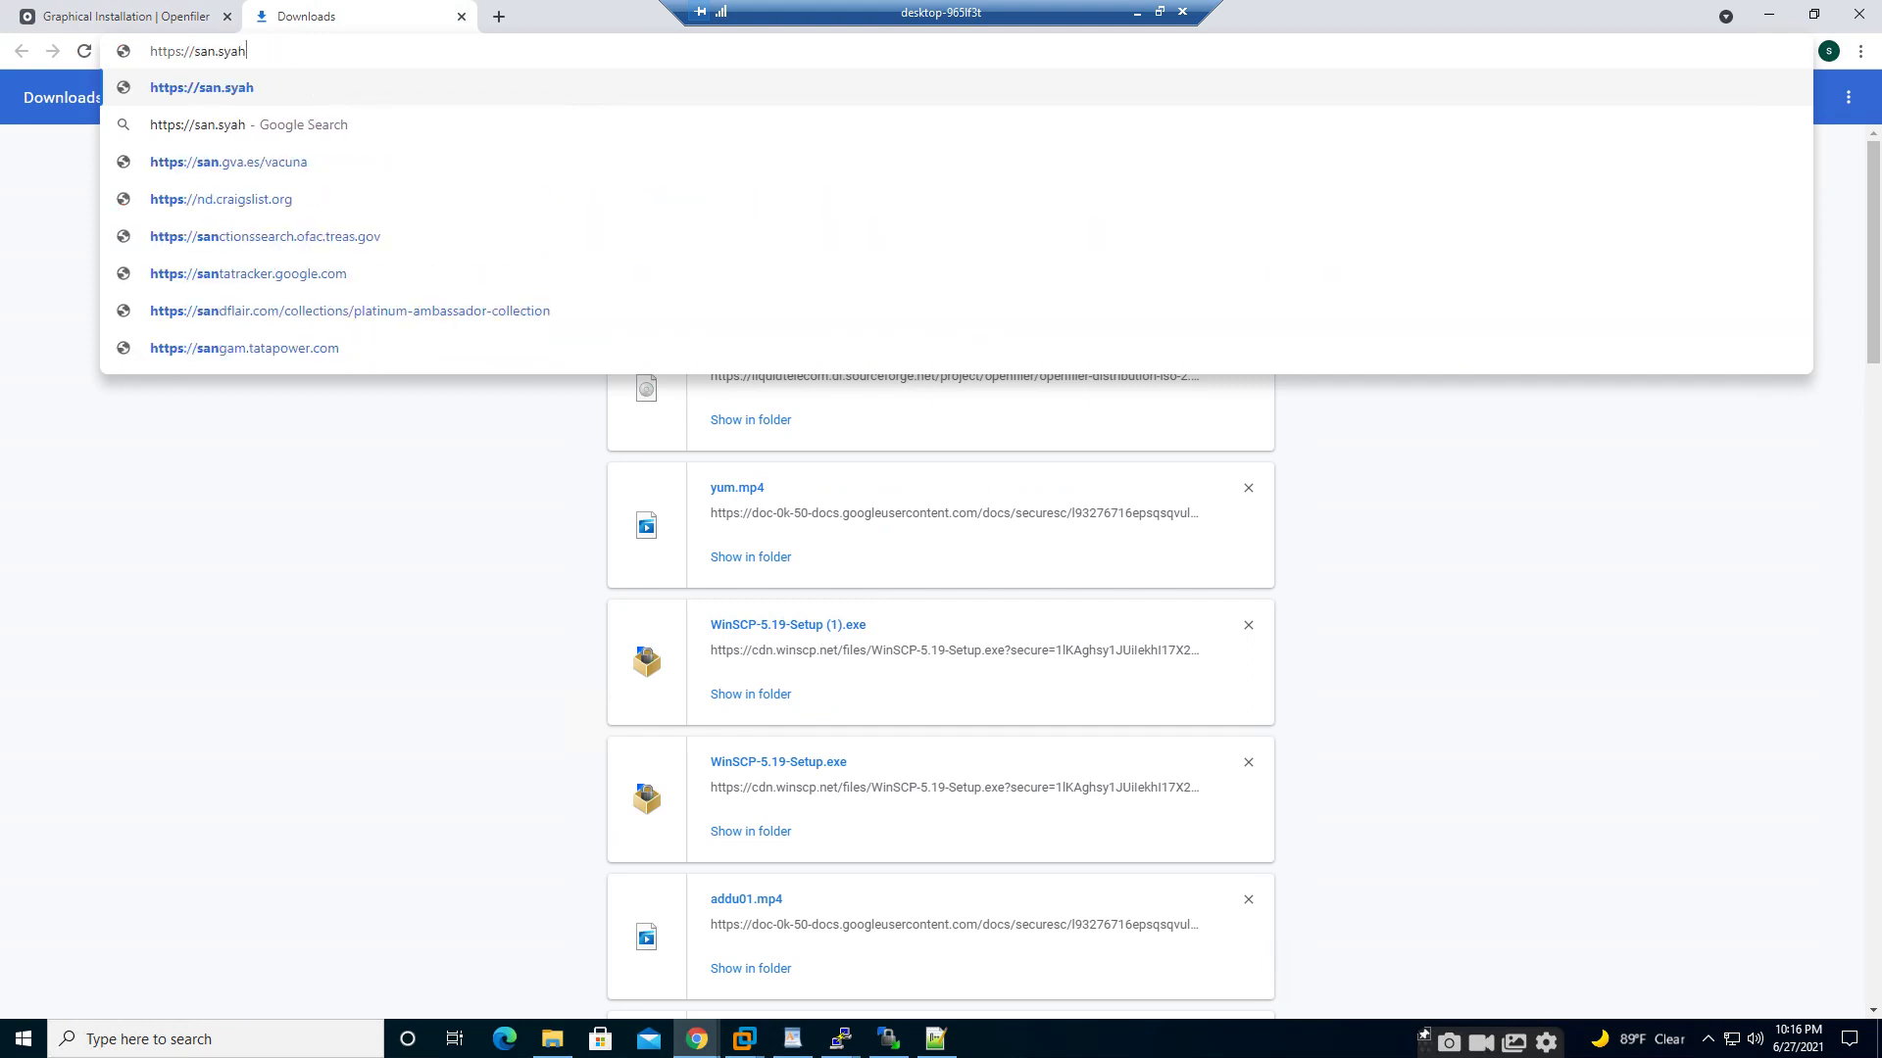
key("BackSpace")
key("BackSpace")
key("BackSpace")
key("BackSpace")
key("BackSpace")
key("BackSpace")
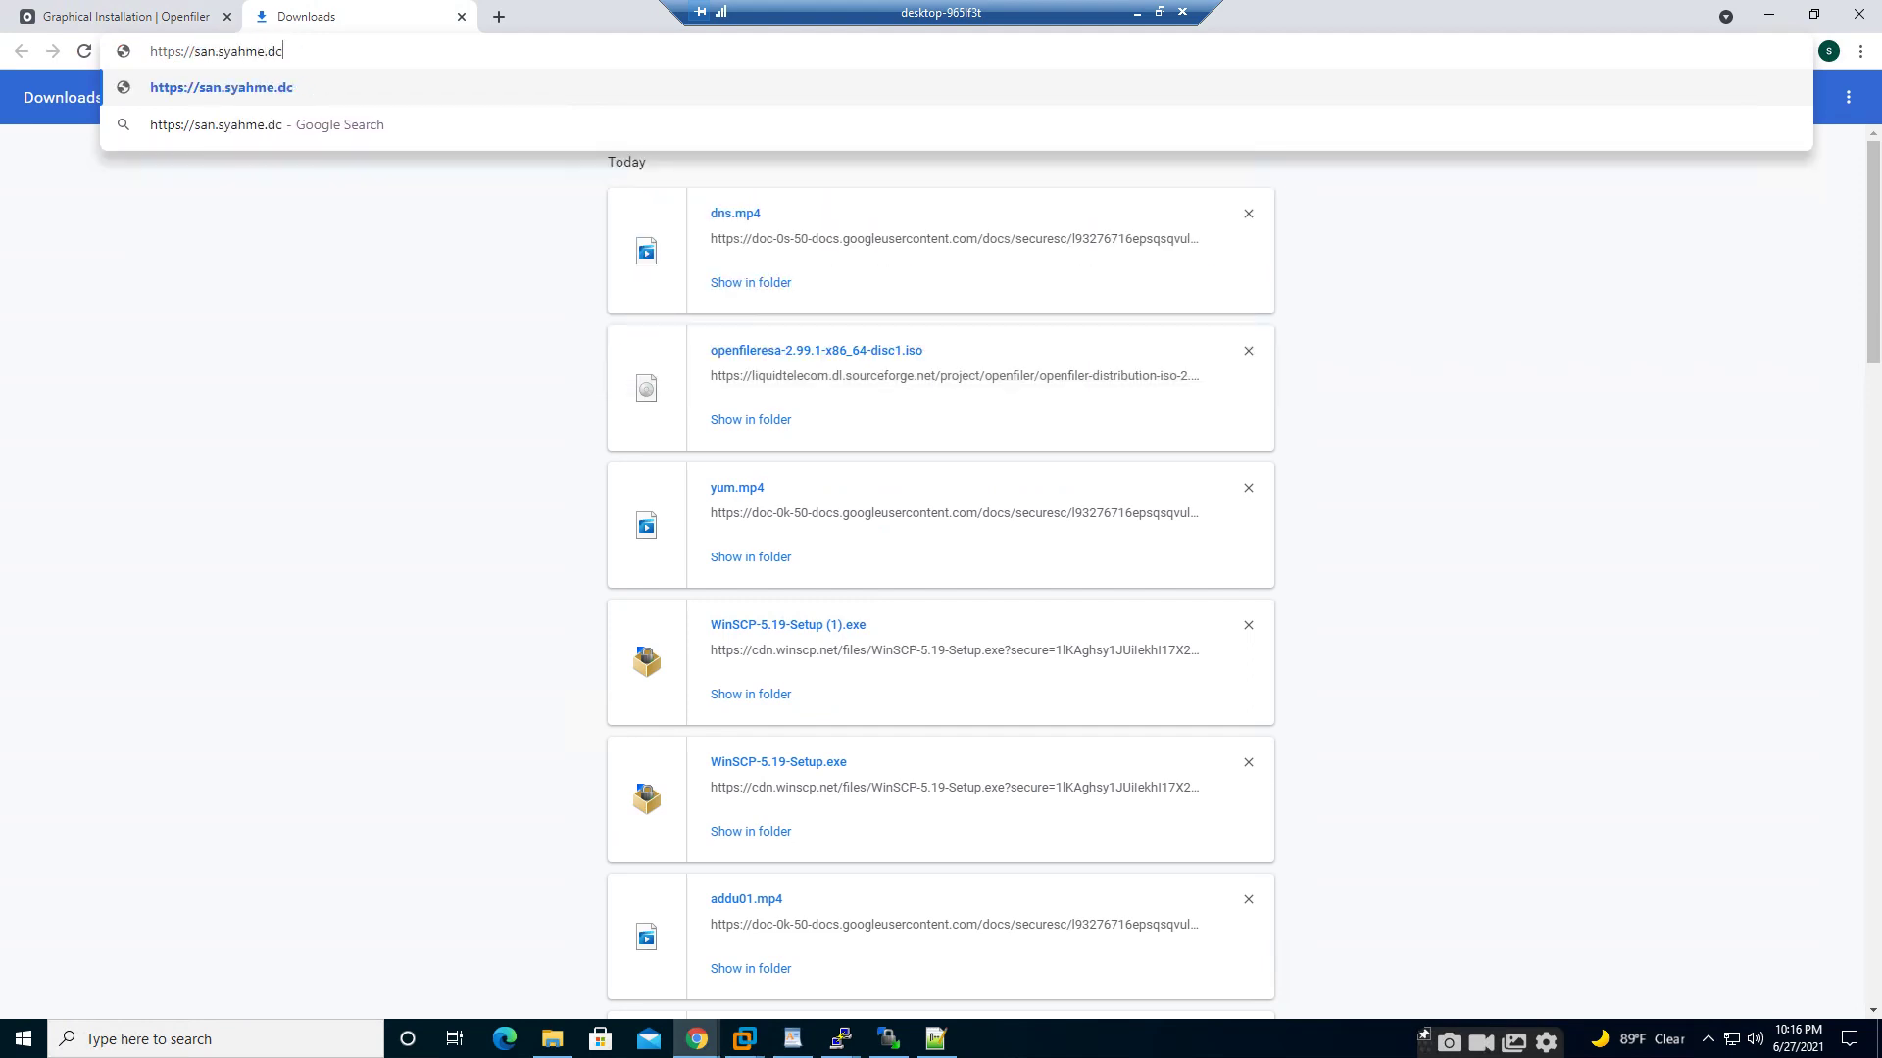
type("d")
key("BackSpace")
type("ed.com/")
key("BackSpace")
- Open san.syahmed.com on port 446 and proceed past the certificate warning
type(":446")
key("Return")
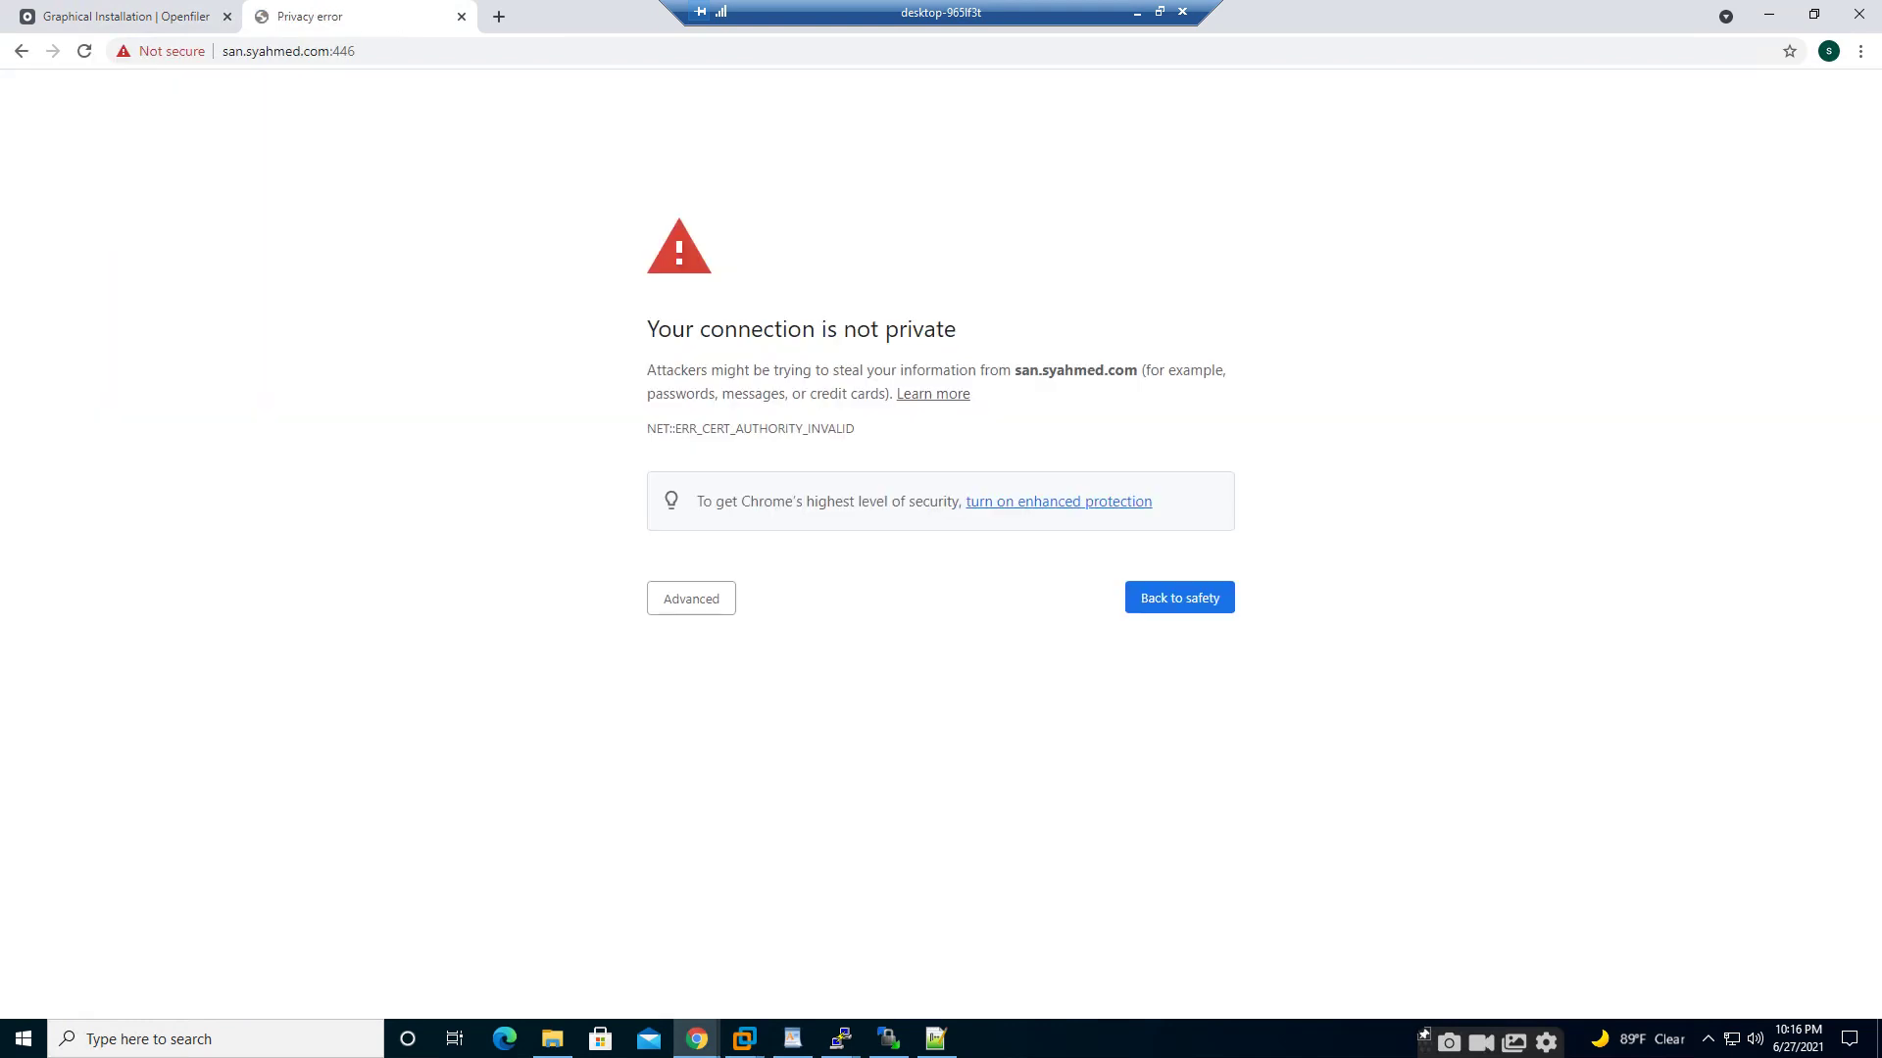
left_click(691, 599)
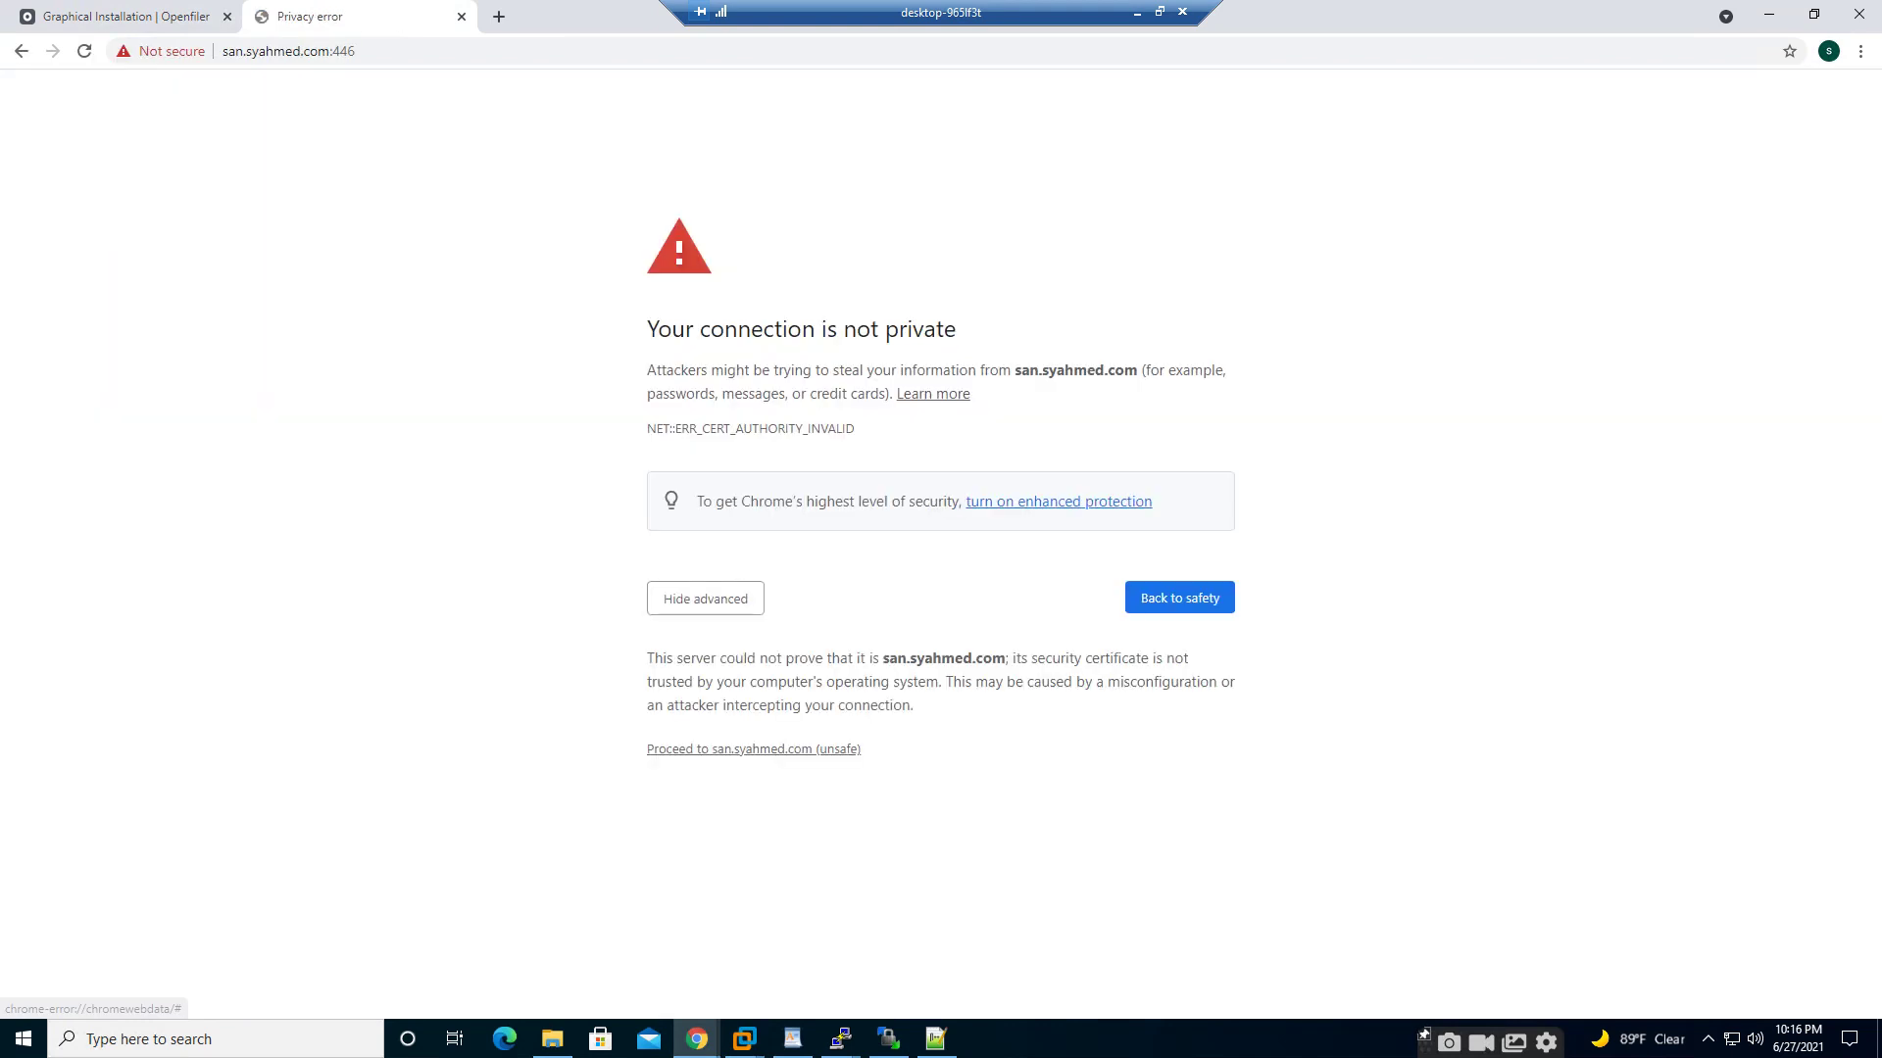
left_click(754, 749)
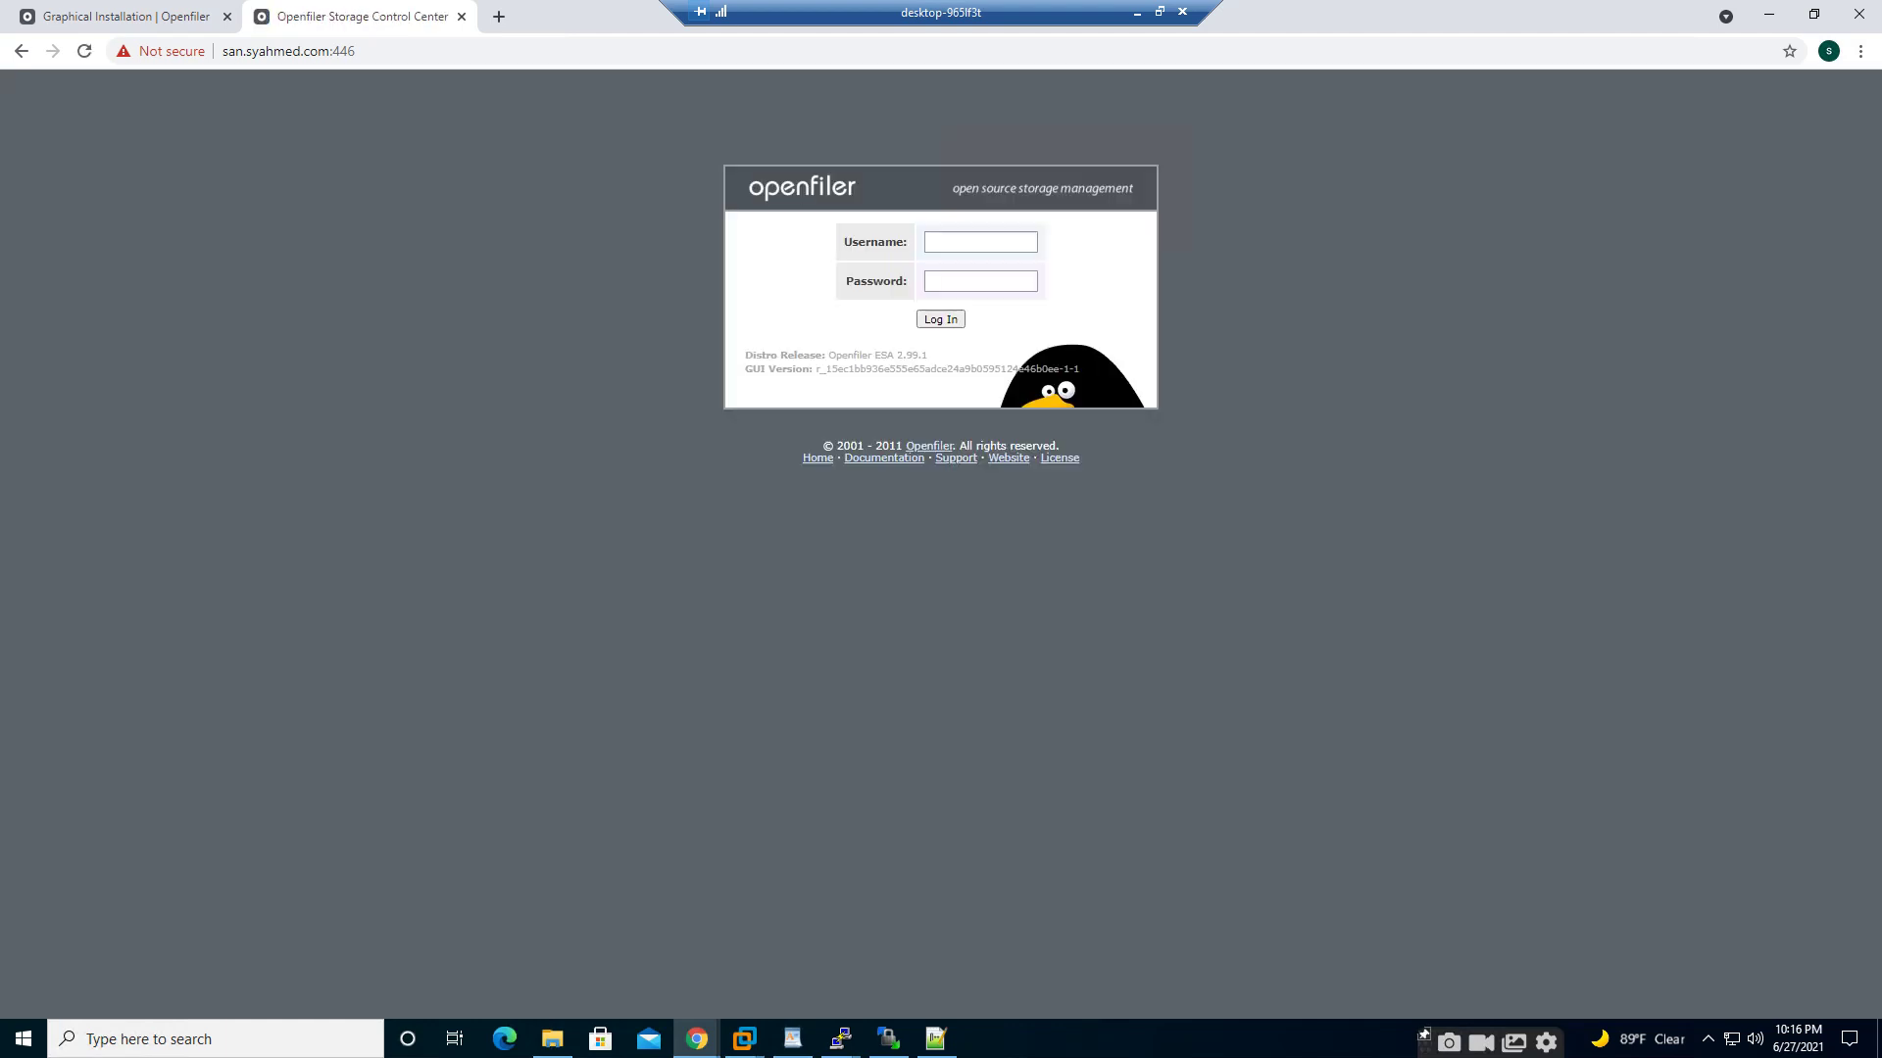
- Log in to Openfiler with the administrator username and password
left_click(980, 242)
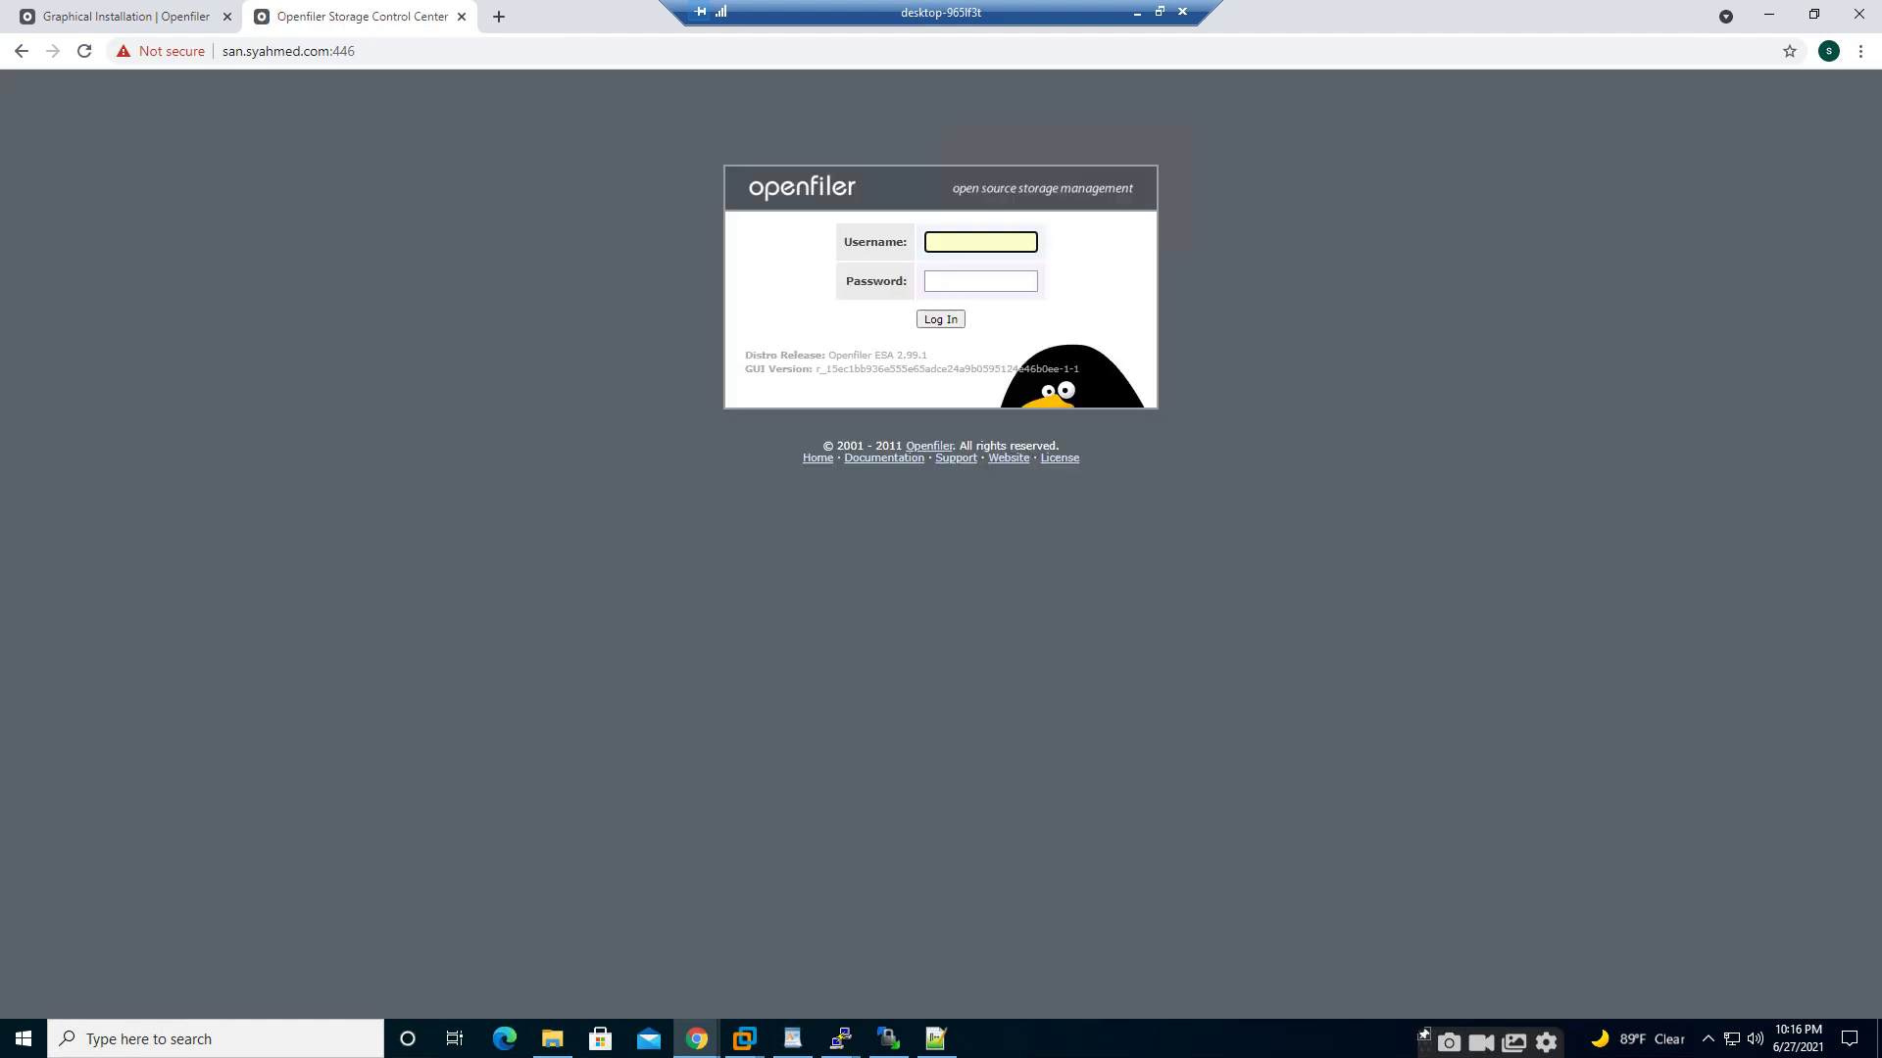
type("openfiler")
key("Tab")
type("password")
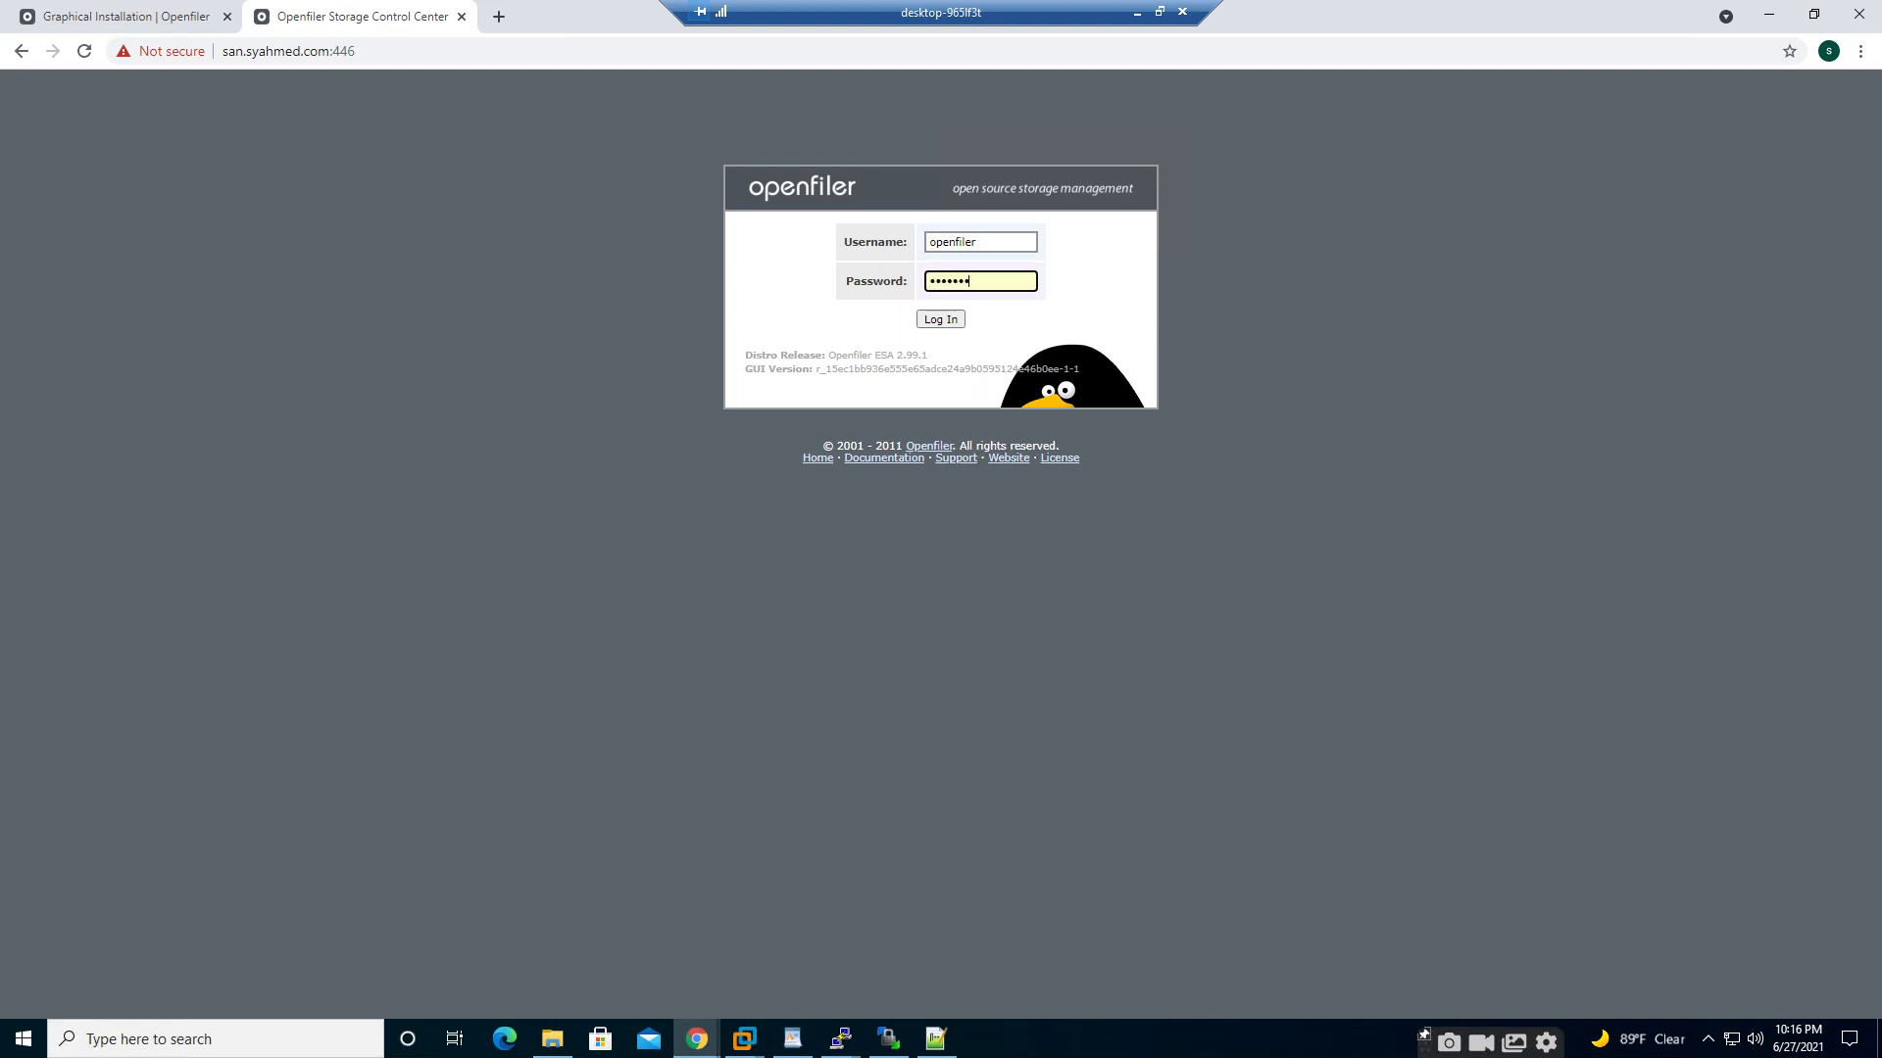
key("Return")
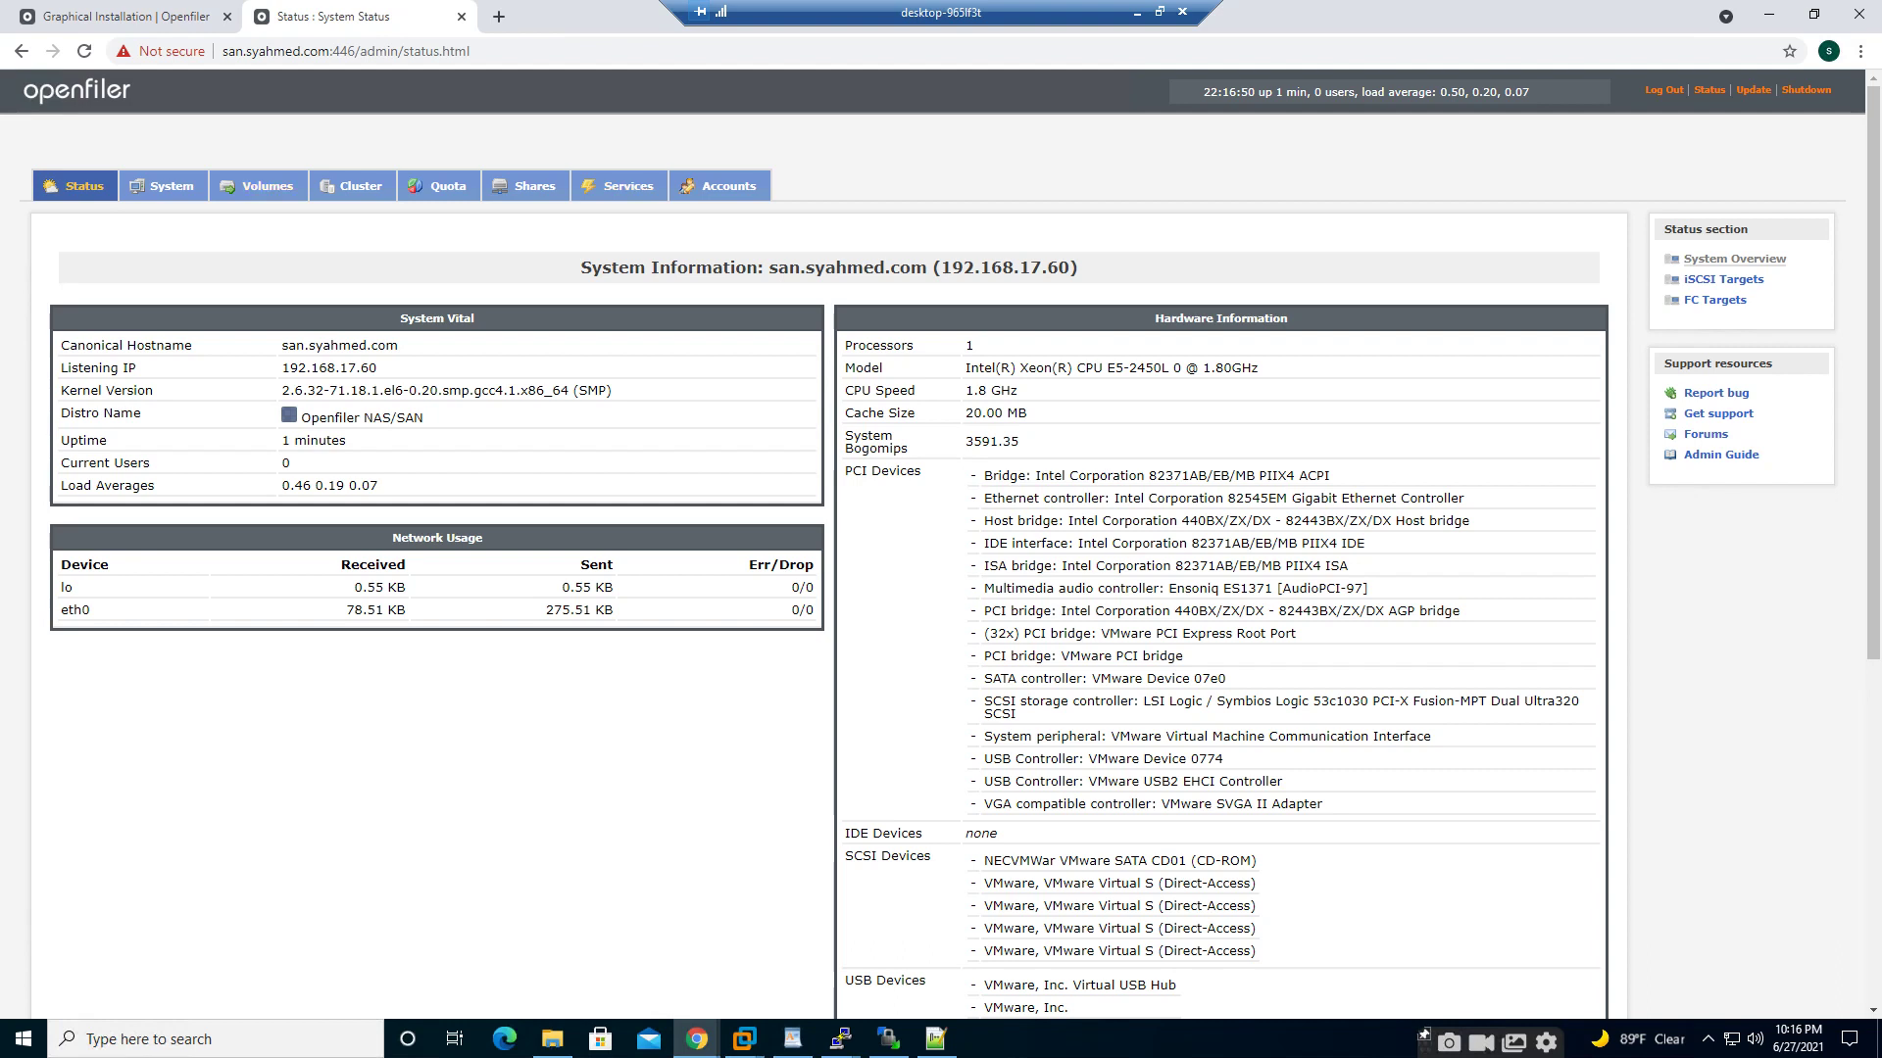
- In the Volumes section, follow the link to create new physical volumes
left_click(267, 186)
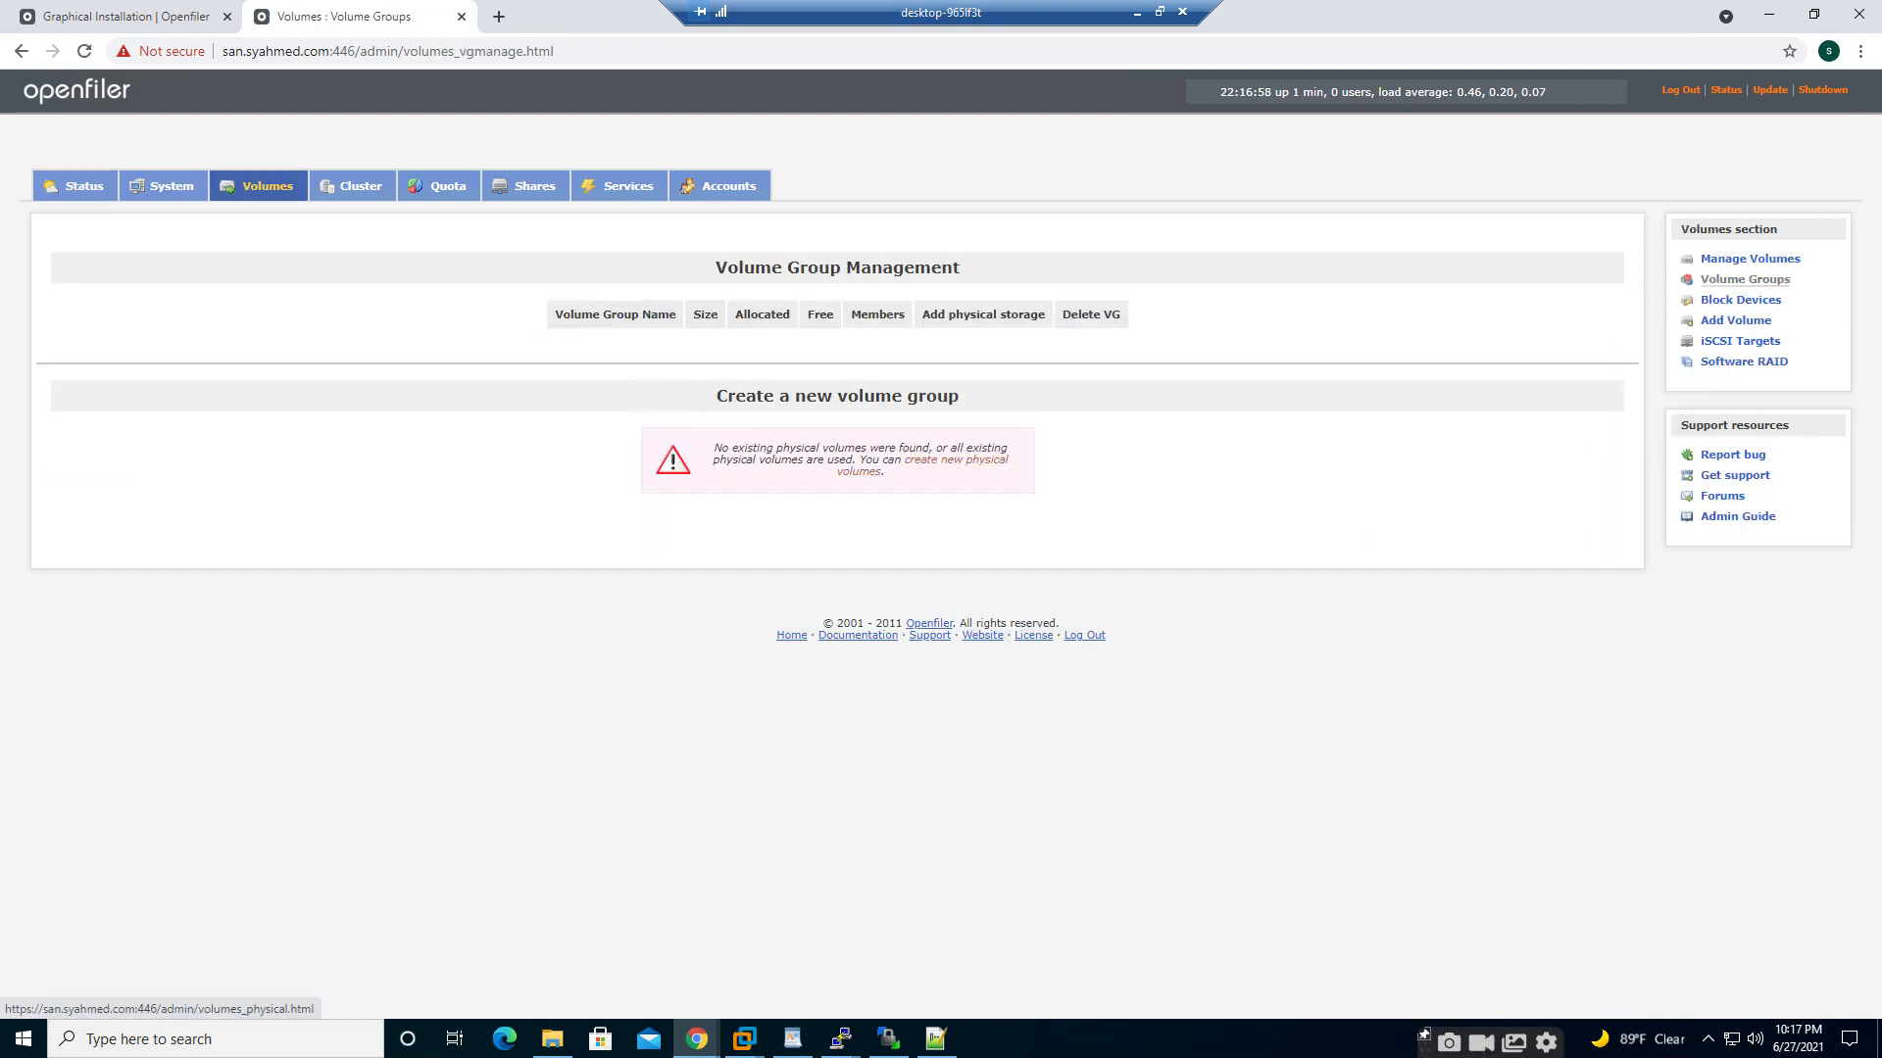
left_click(956, 459)
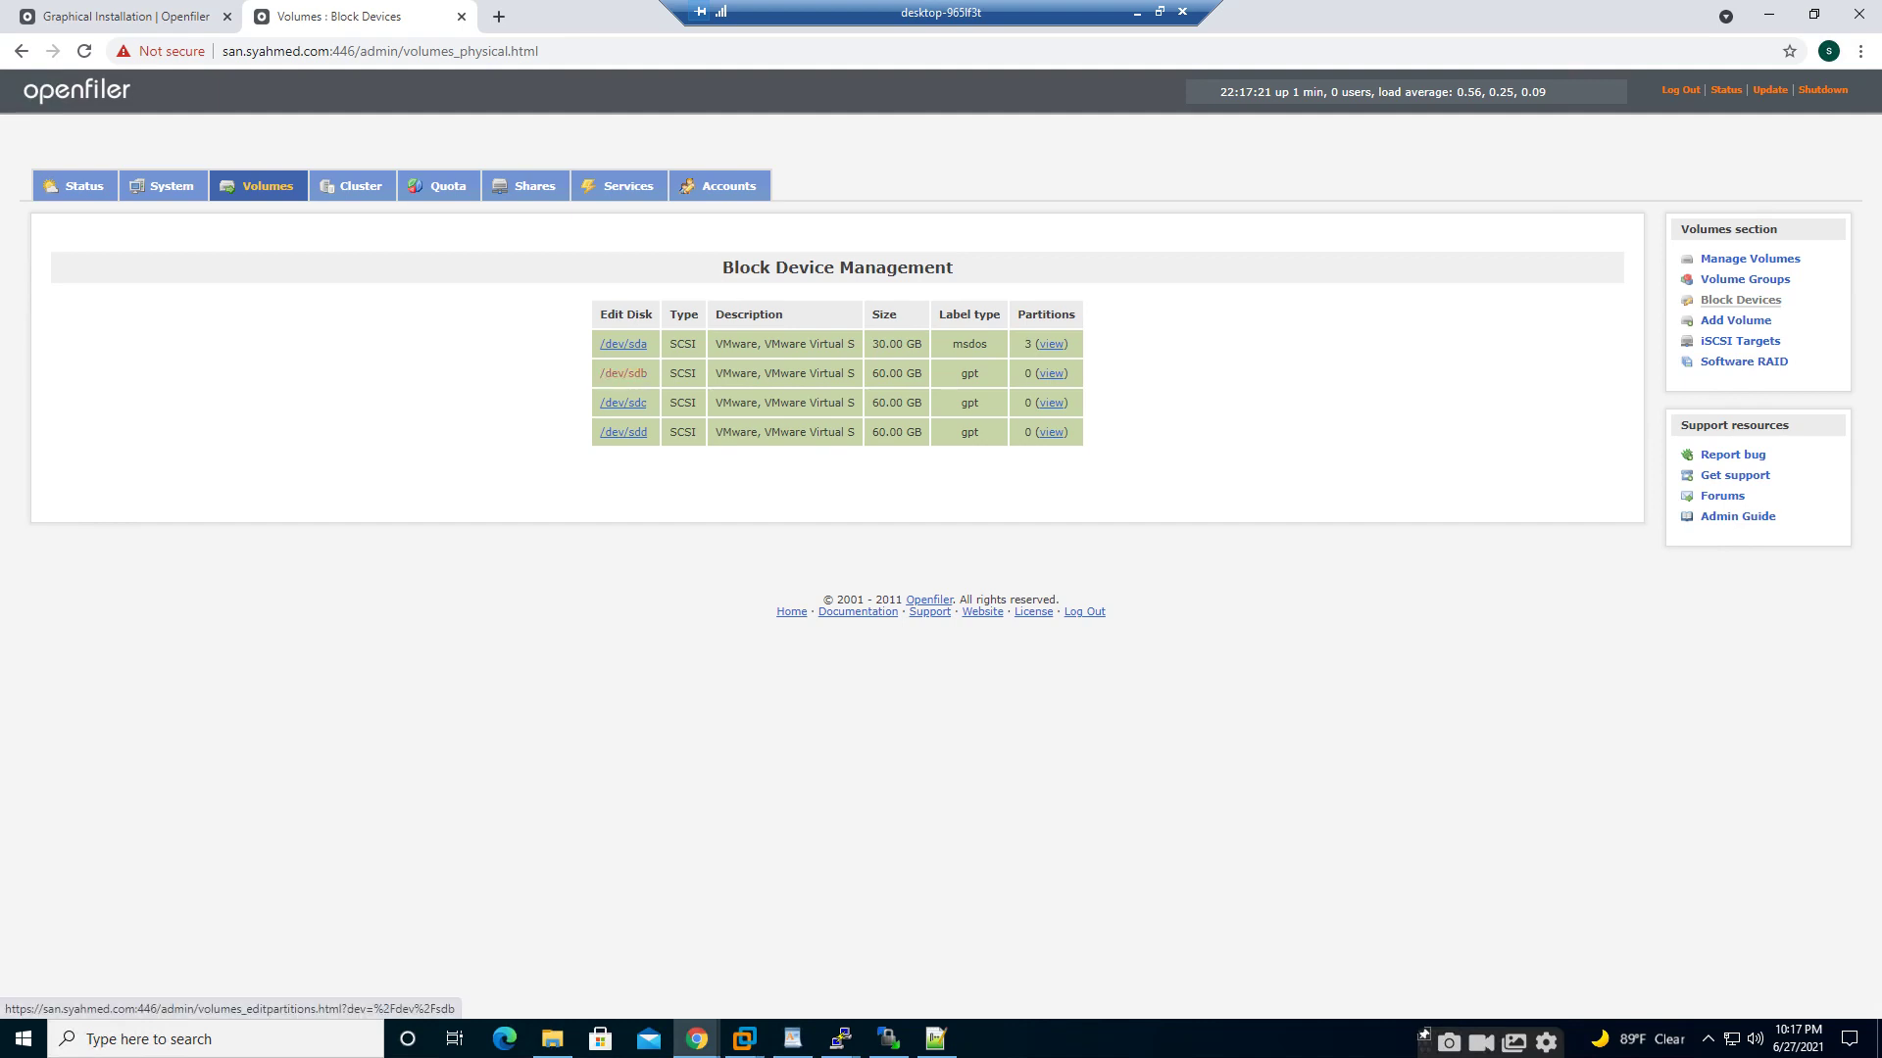
- On /dev/sdb, keep Primary mode and Physical volume type and create partition /dev/sdb1
left_click(623, 374)
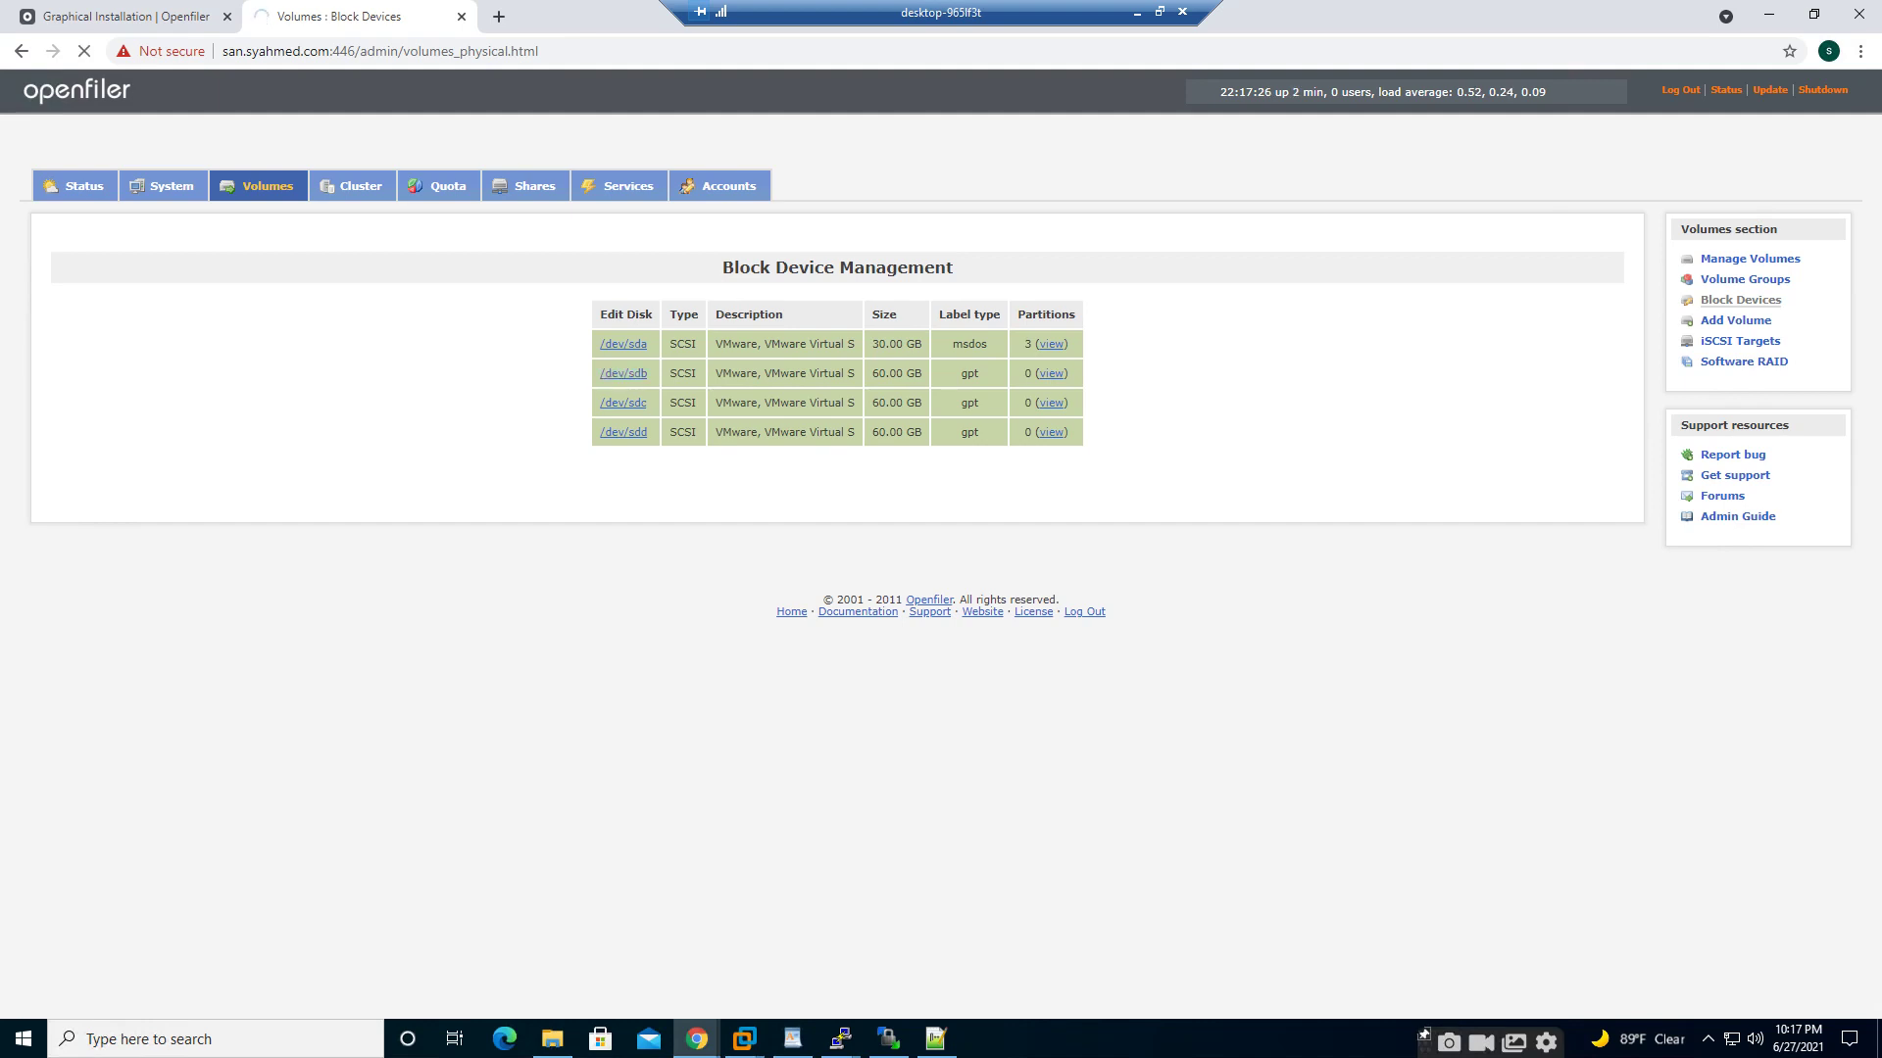
scroll(941, 539, "down", 1)
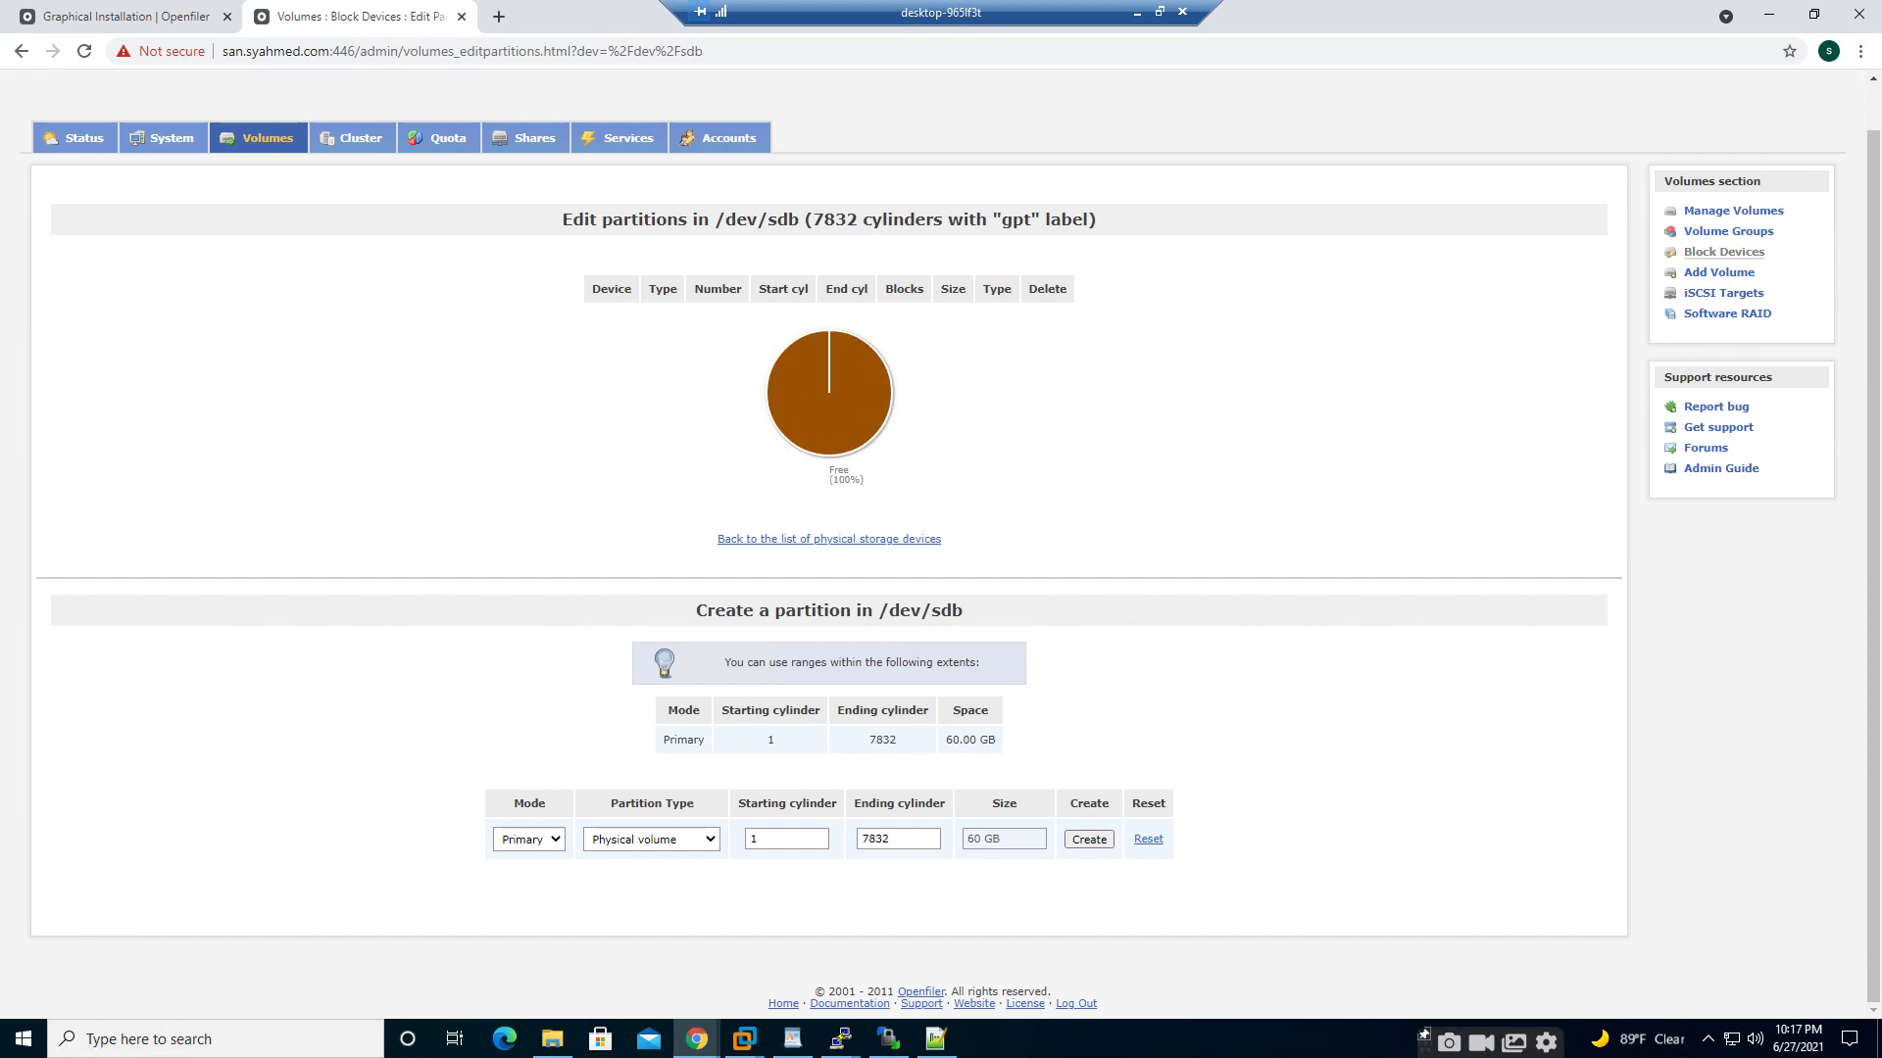
left_click(652, 840)
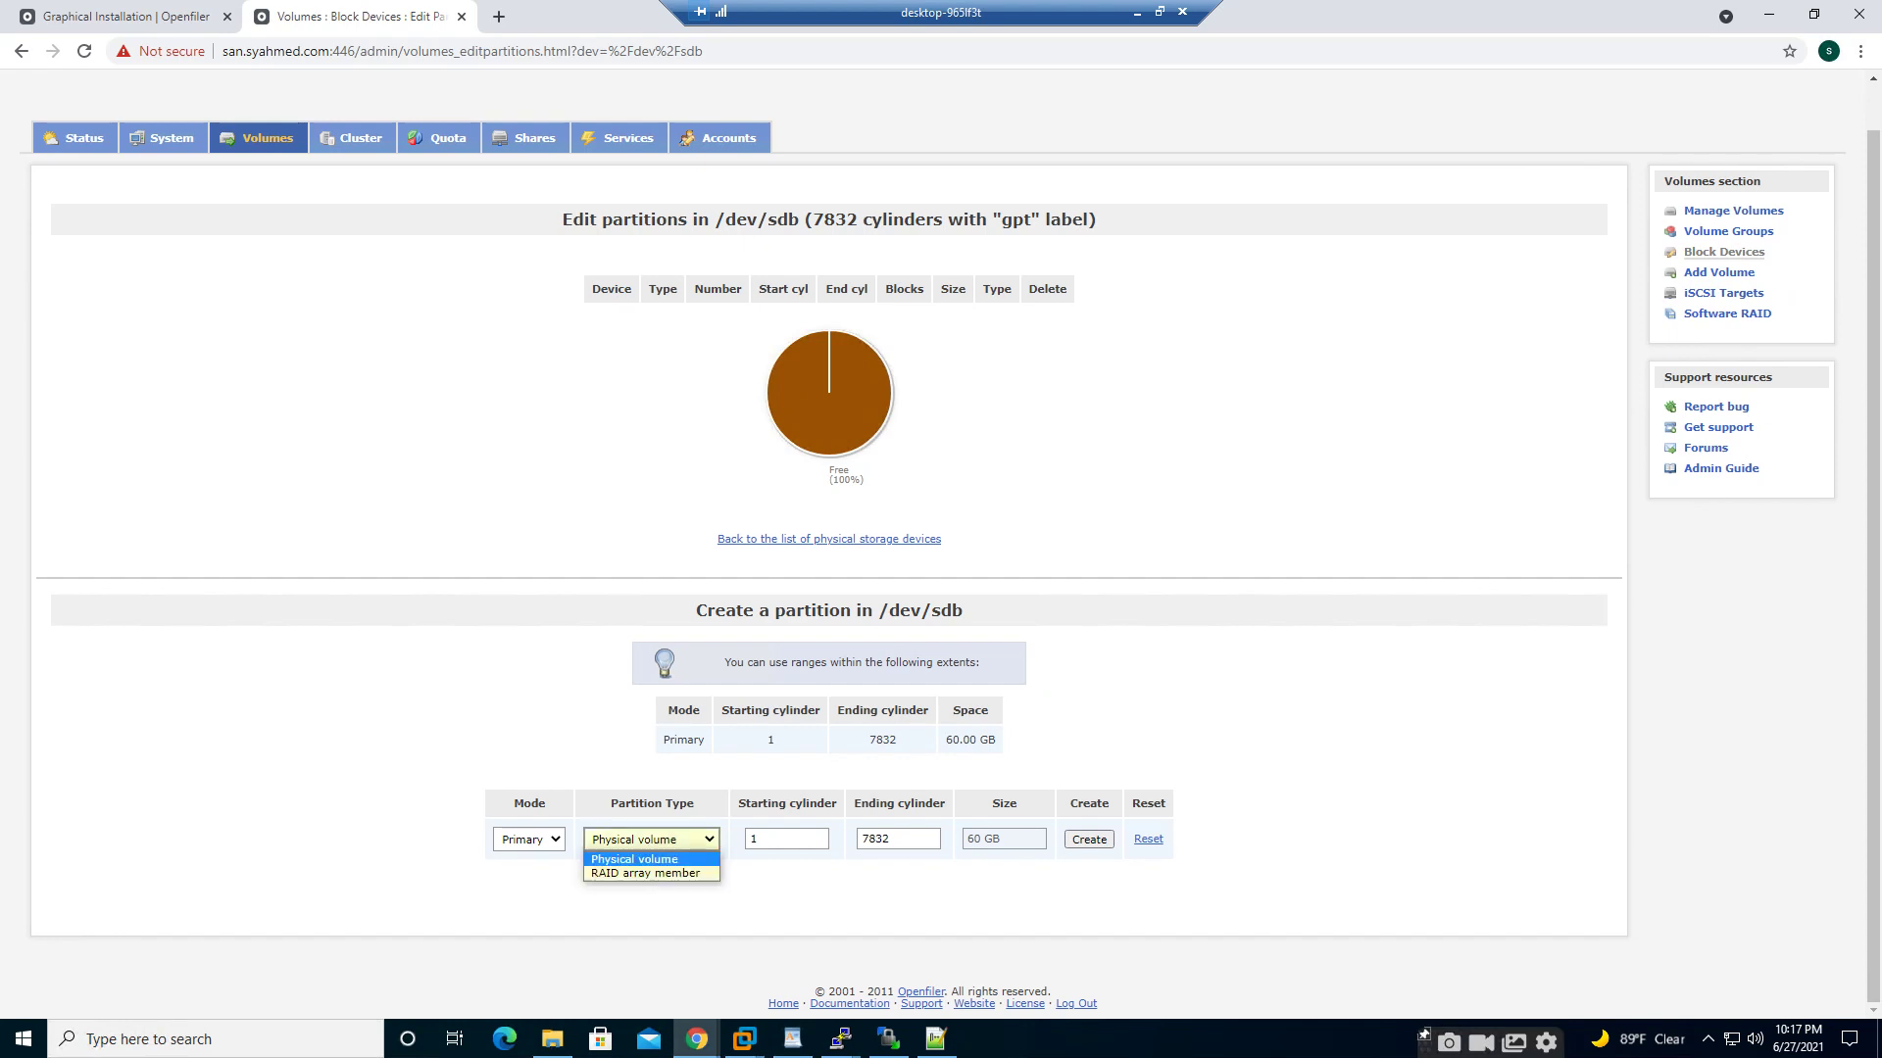
left_click(652, 841)
left_click(529, 839)
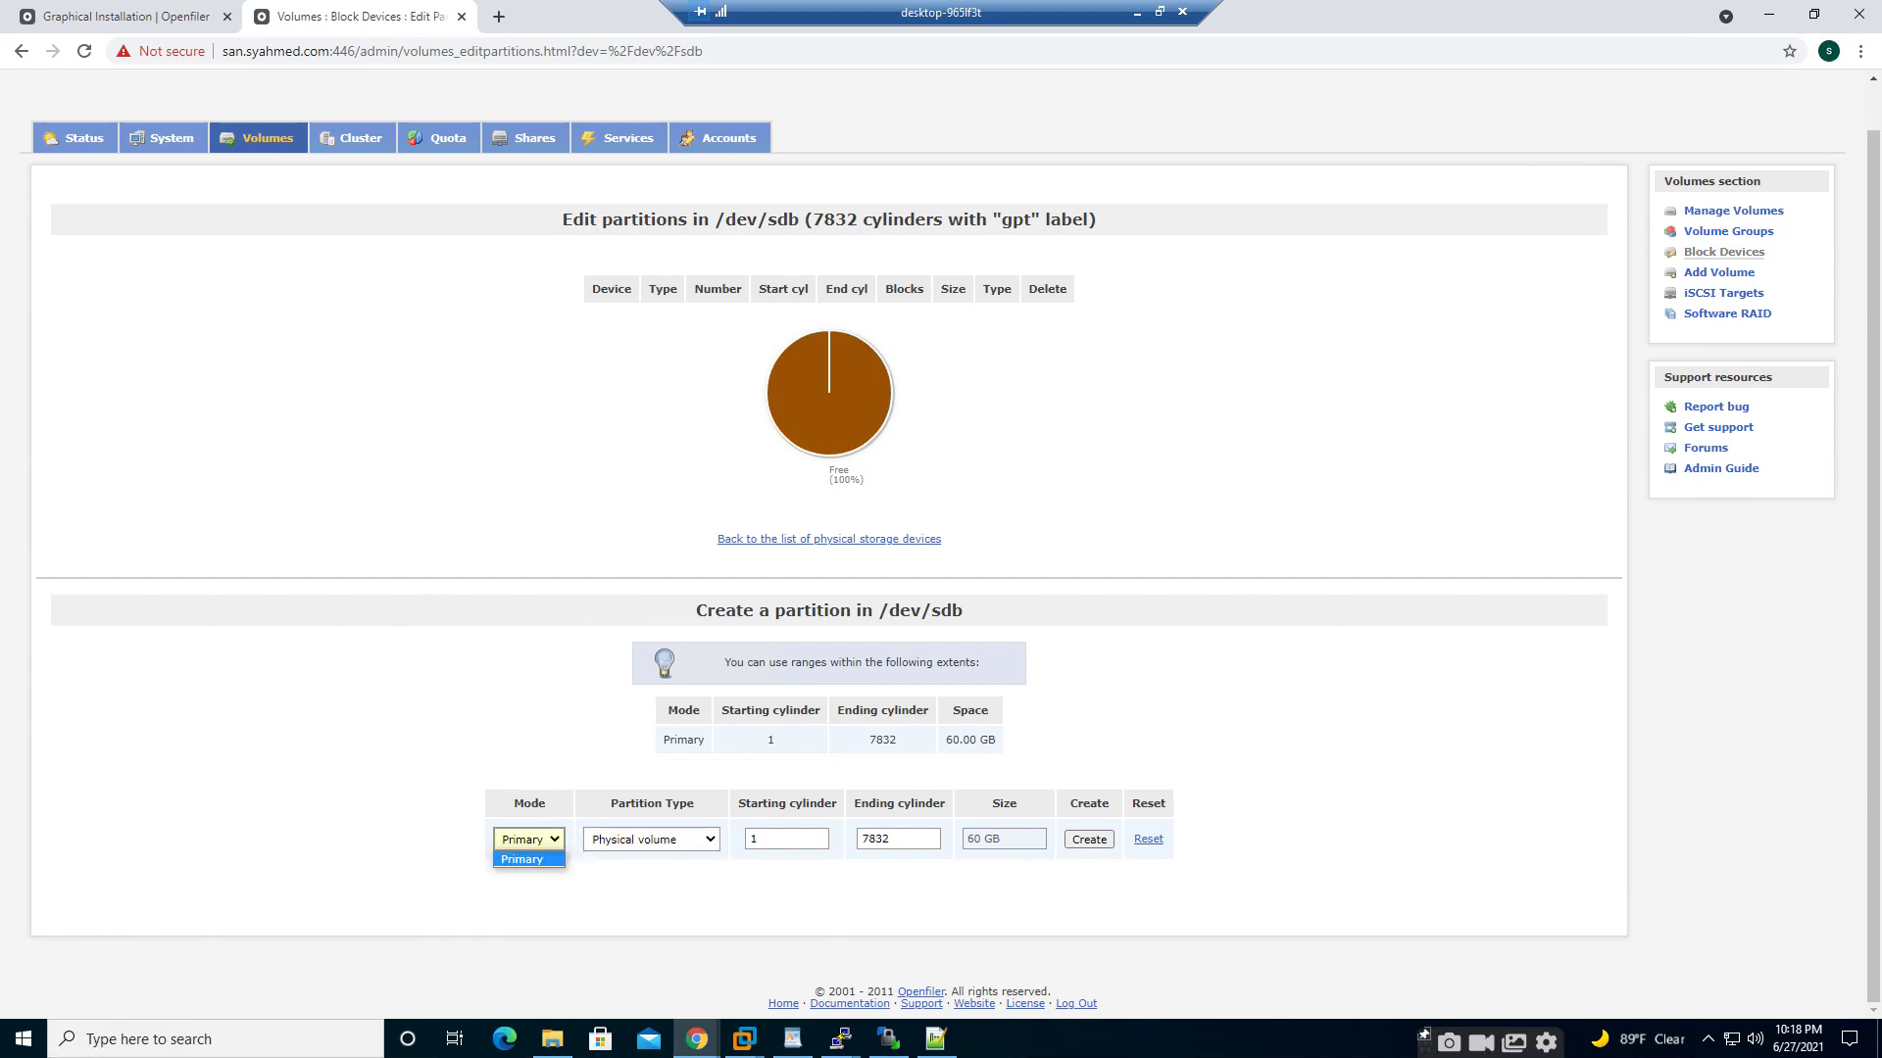
left_click(529, 840)
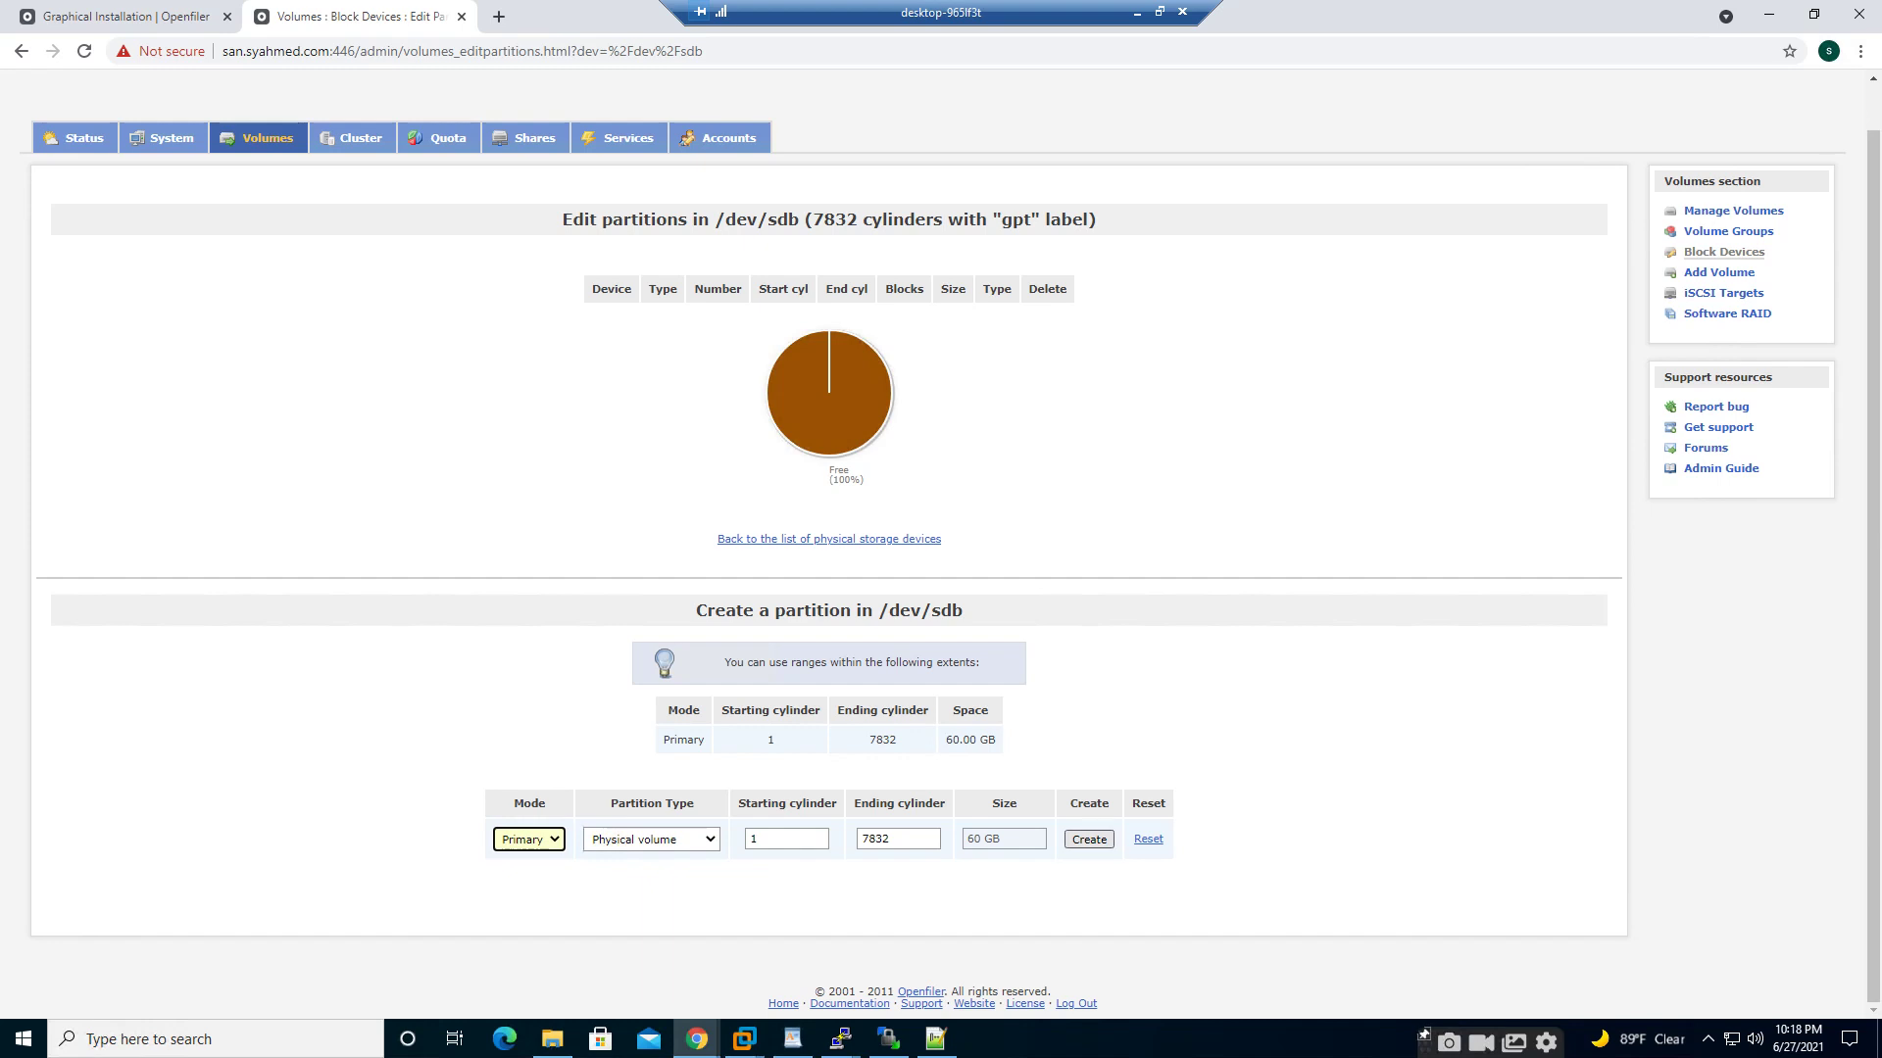
left_click(1088, 839)
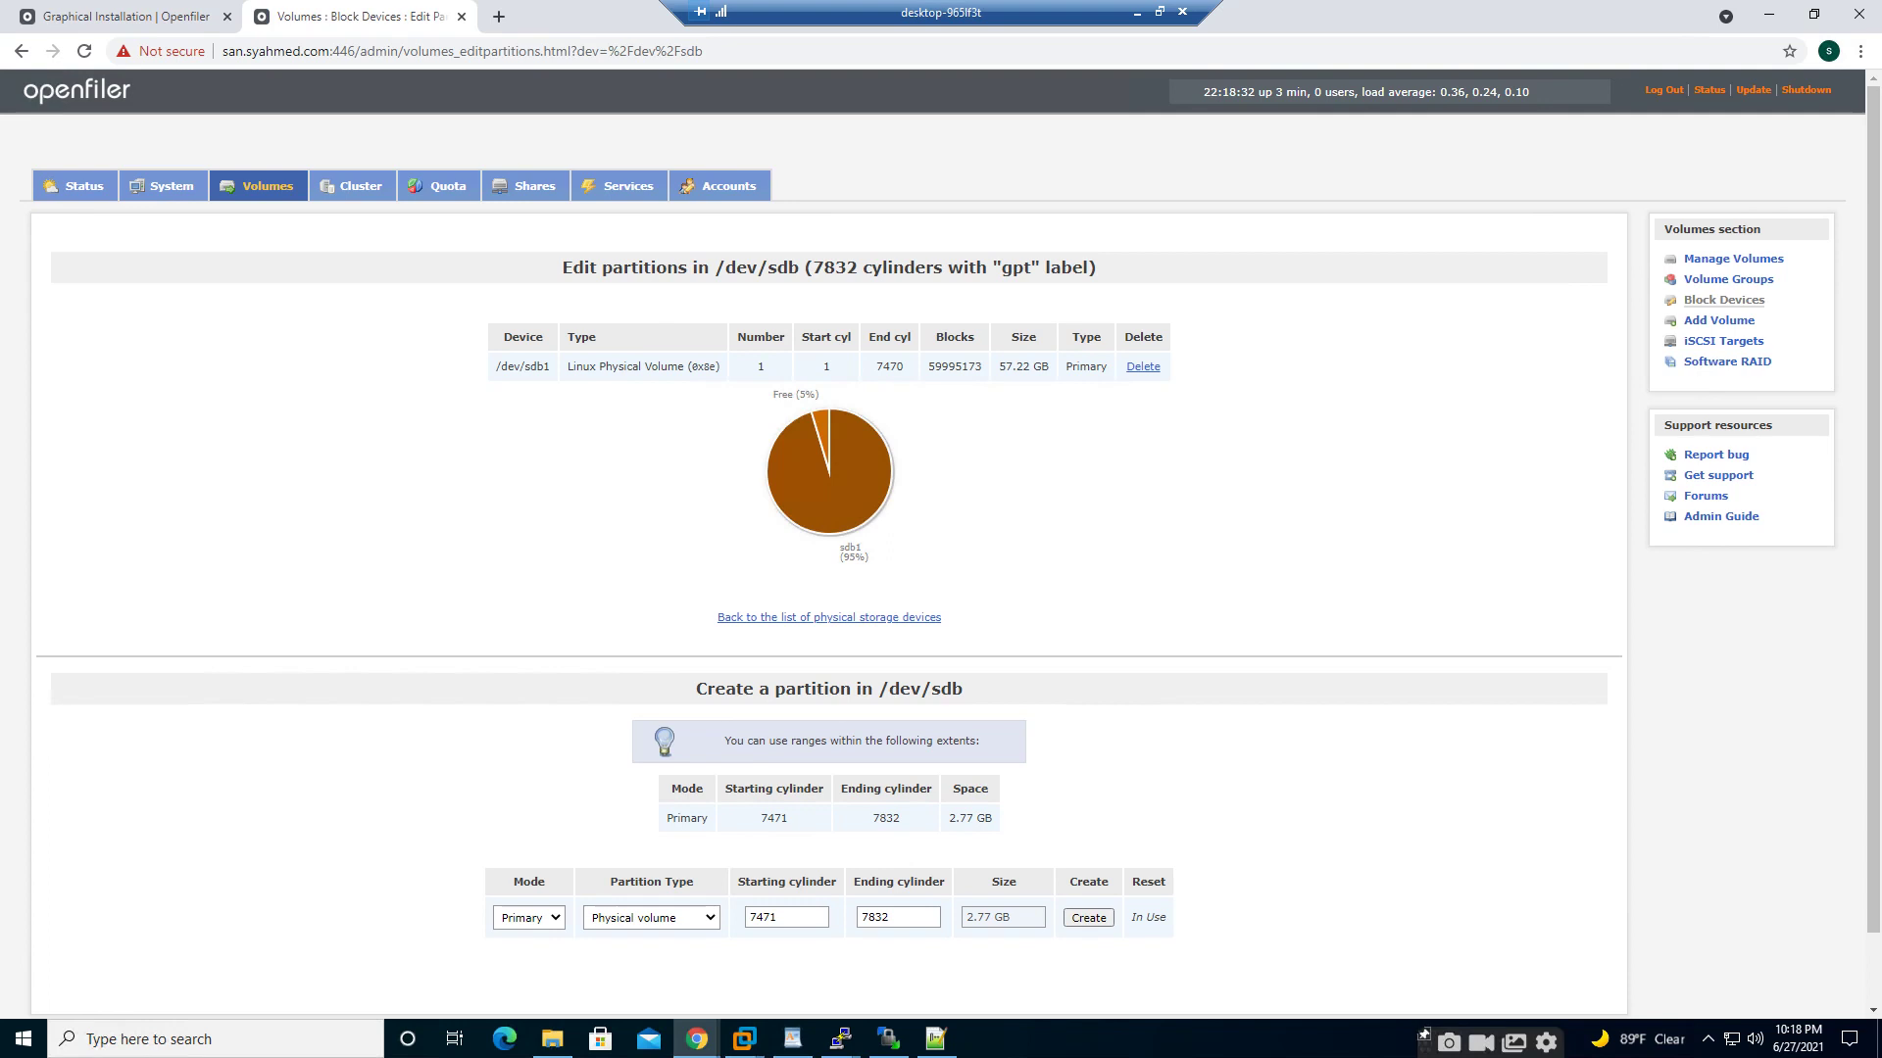
- Check that /dev/sdb1 is listed under Volume Groups, then go back to Block Devices
left_click(1728, 279)
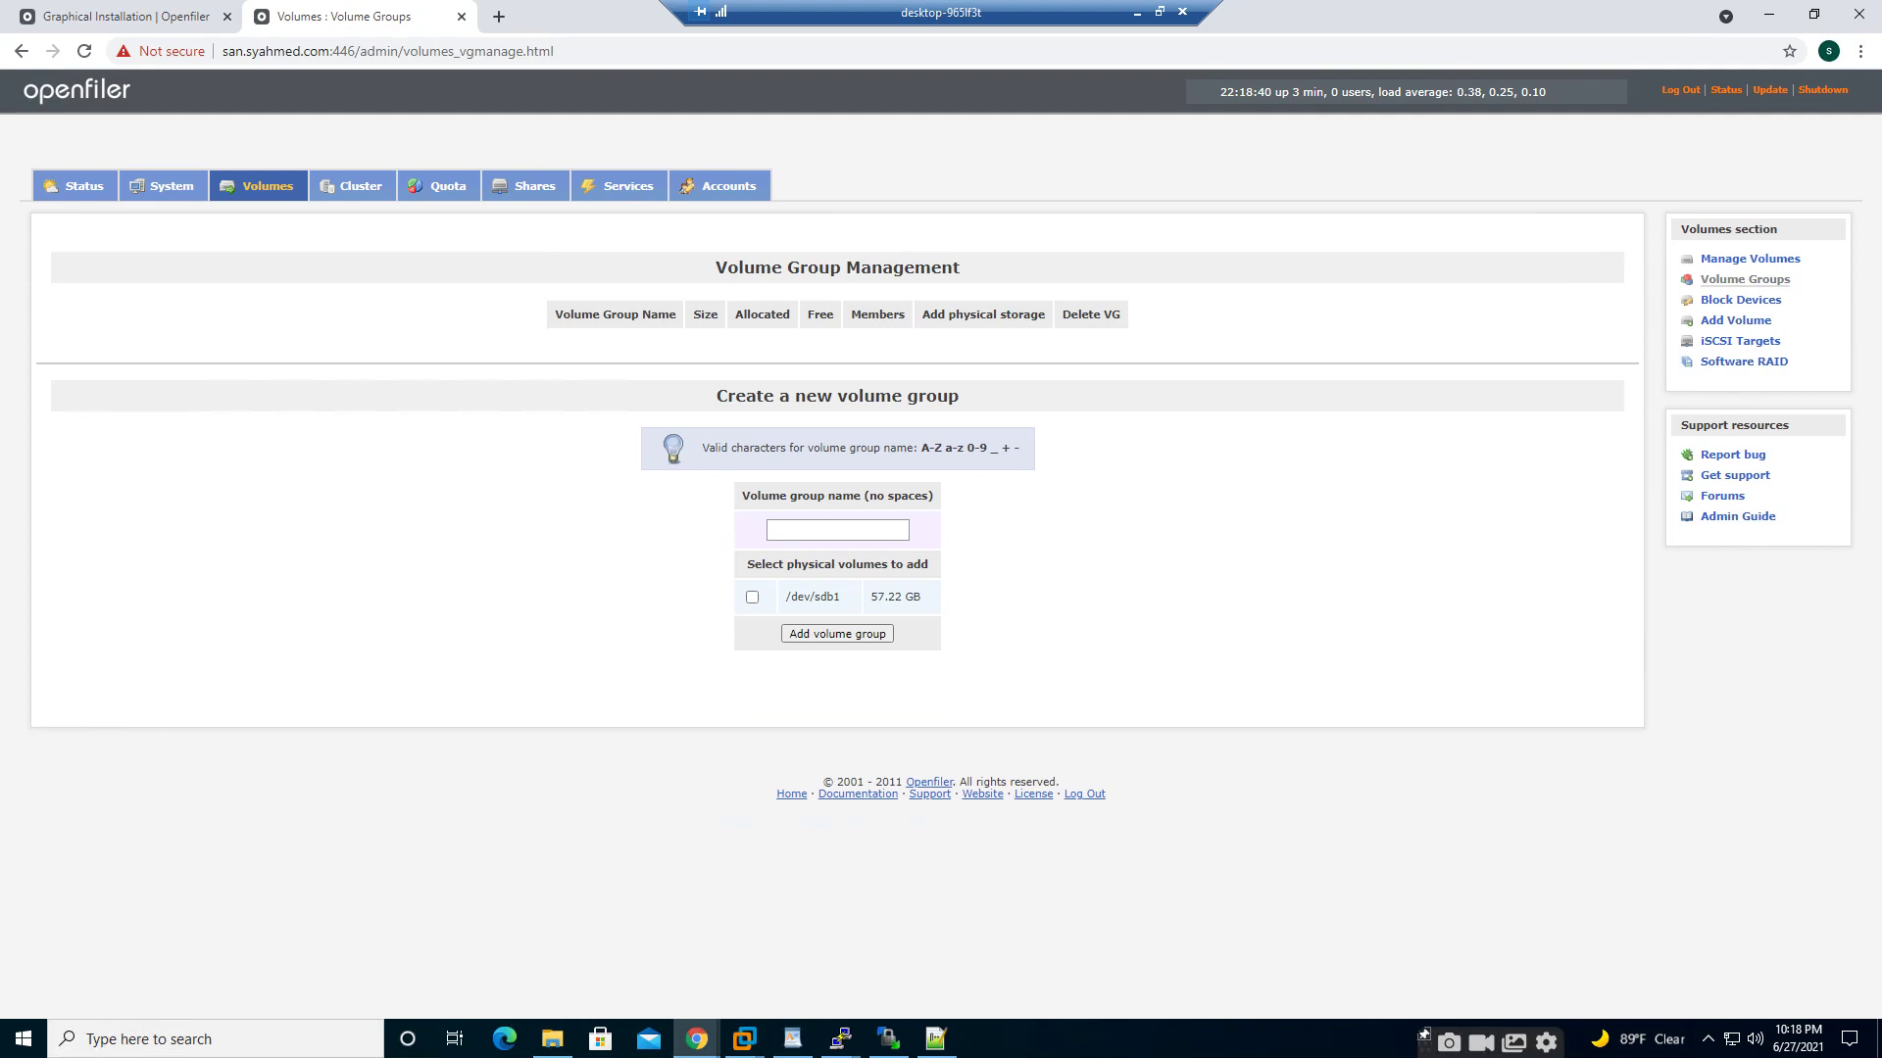
left_click(1750, 259)
left_click(1735, 321)
left_click(1740, 300)
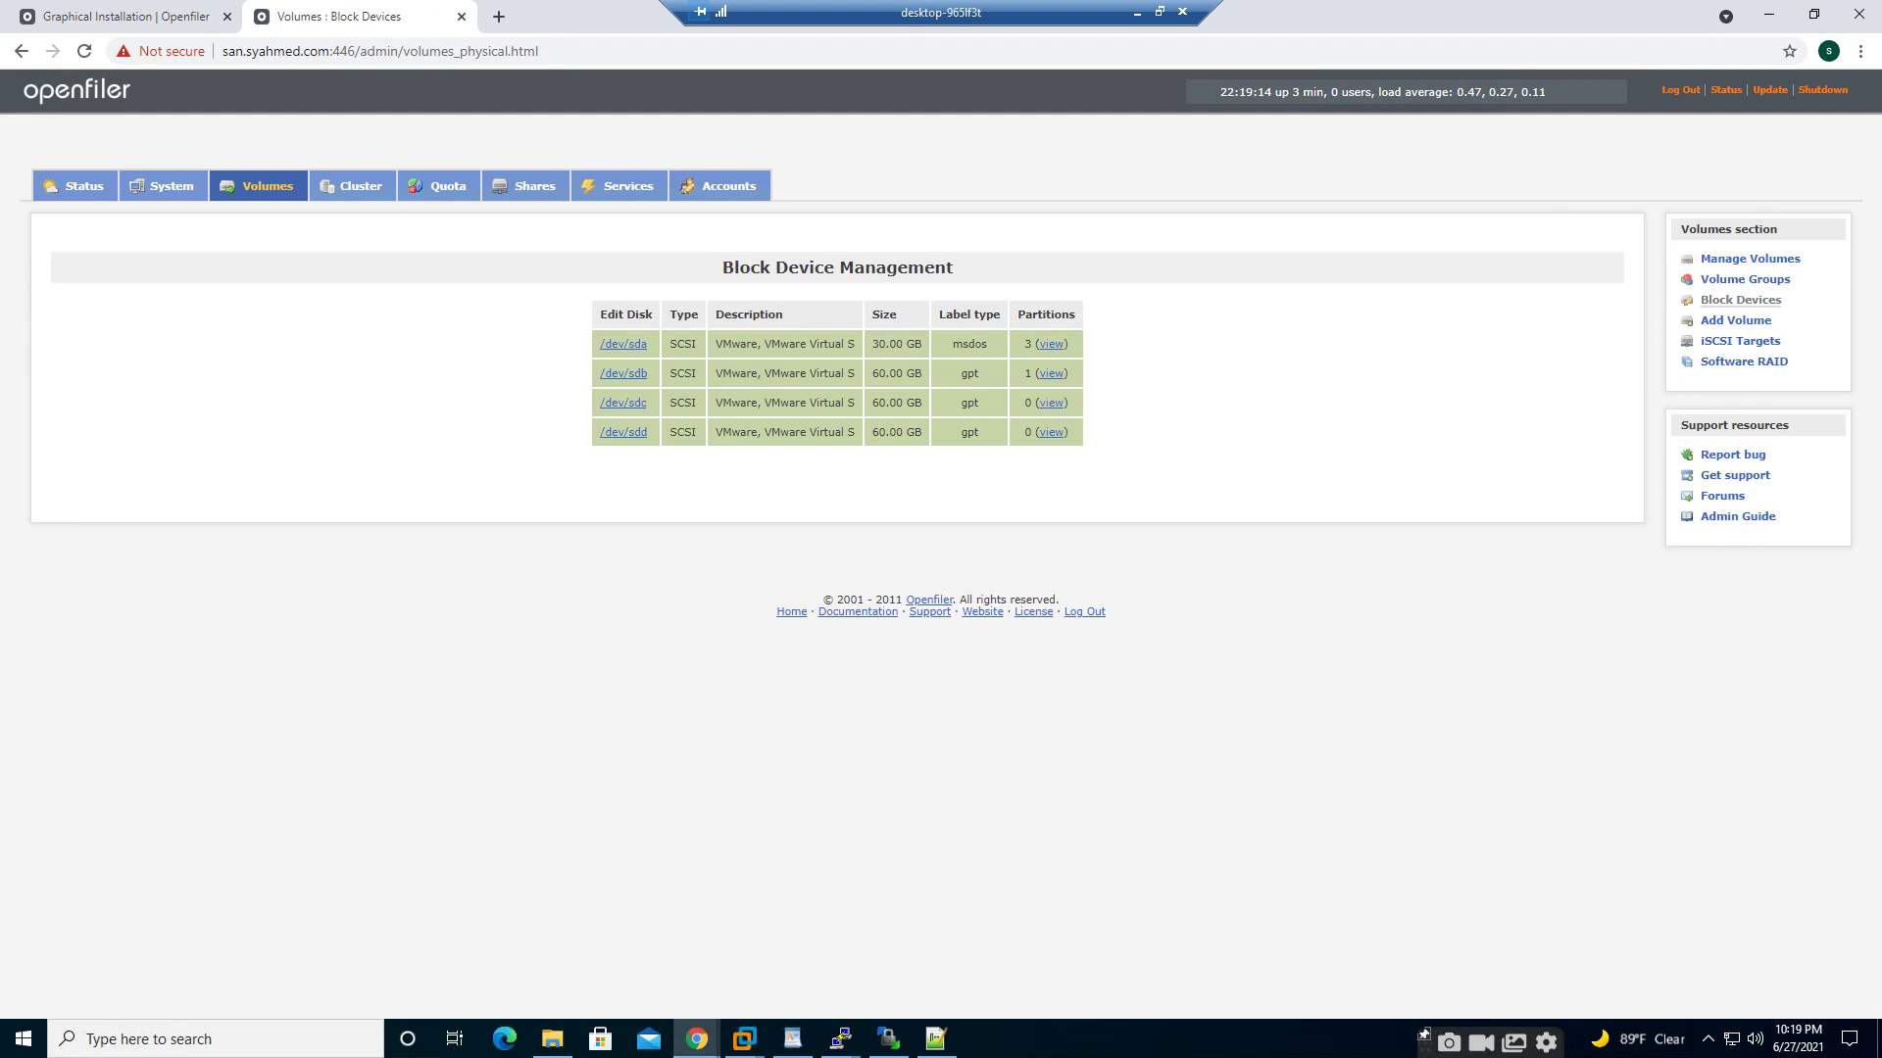
- Create a primary Physical volume partition on /dev/sdc and return to Block Devices
left_click(623, 403)
scroll(941, 539, "down", 1)
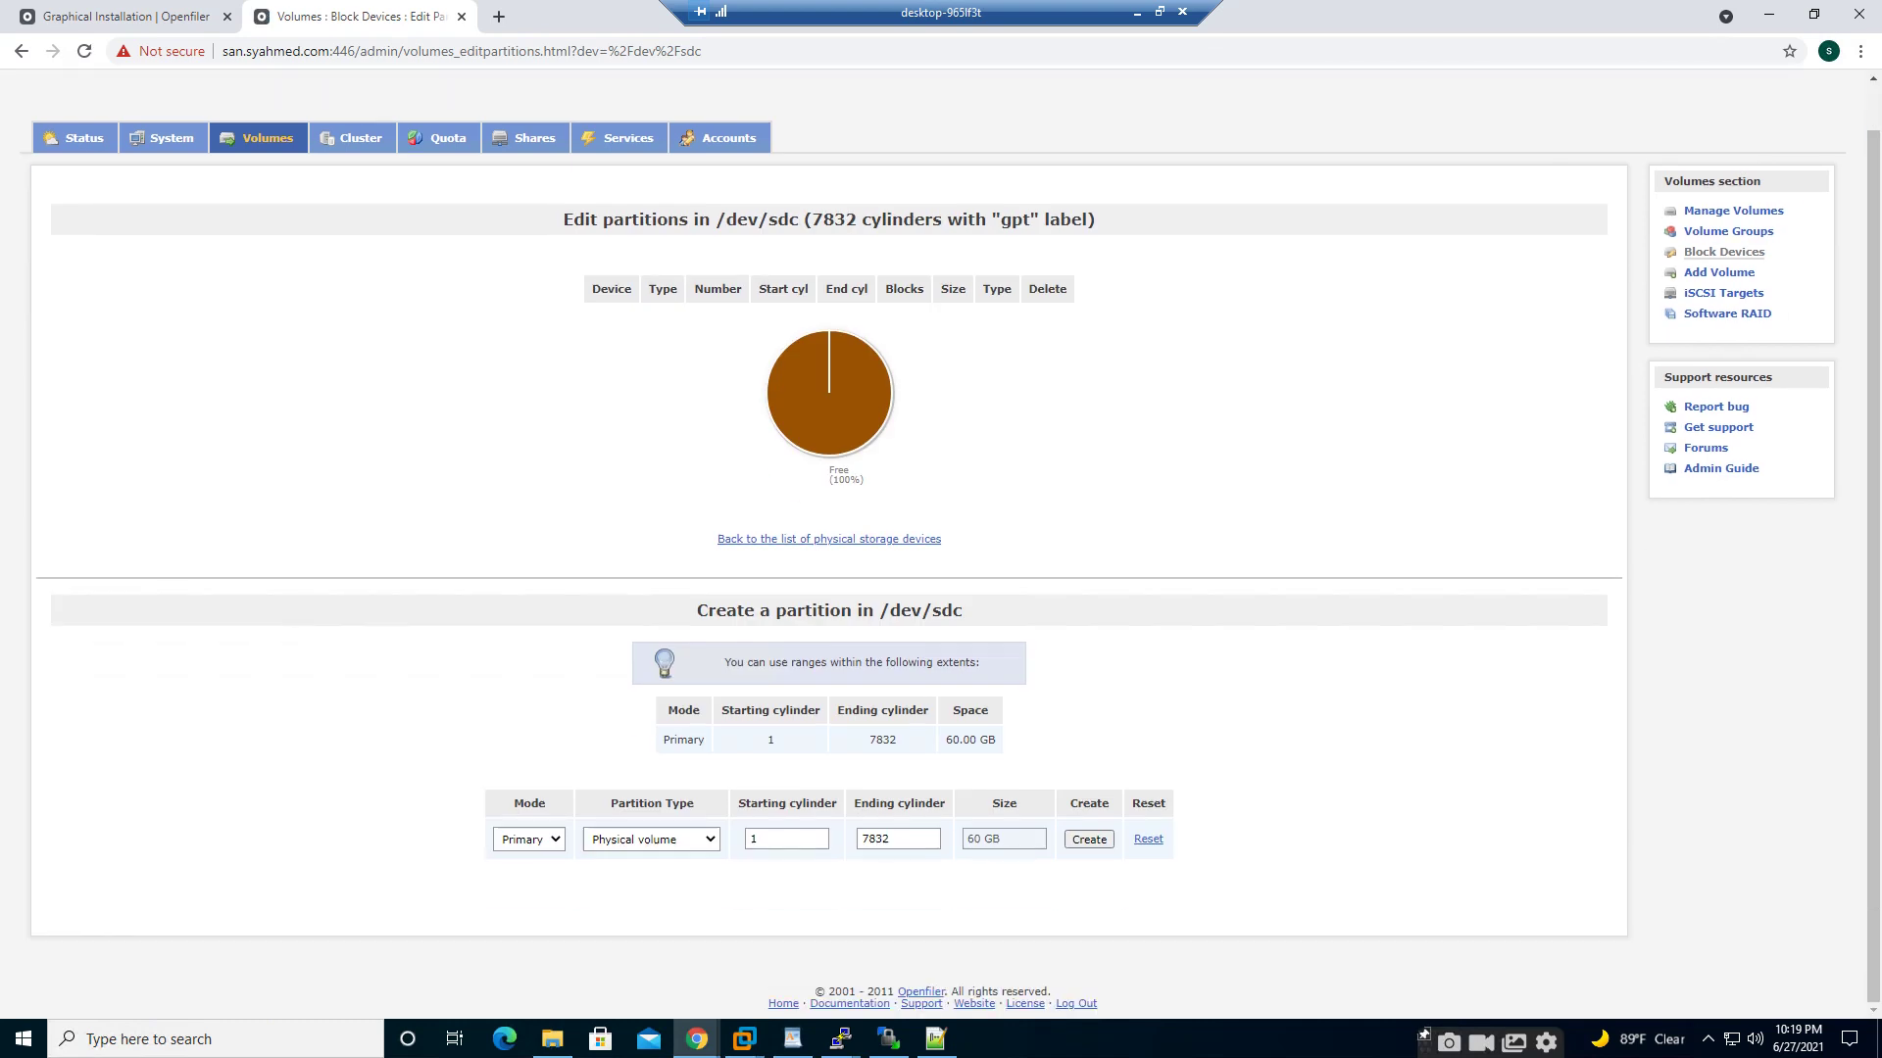
left_click(1089, 839)
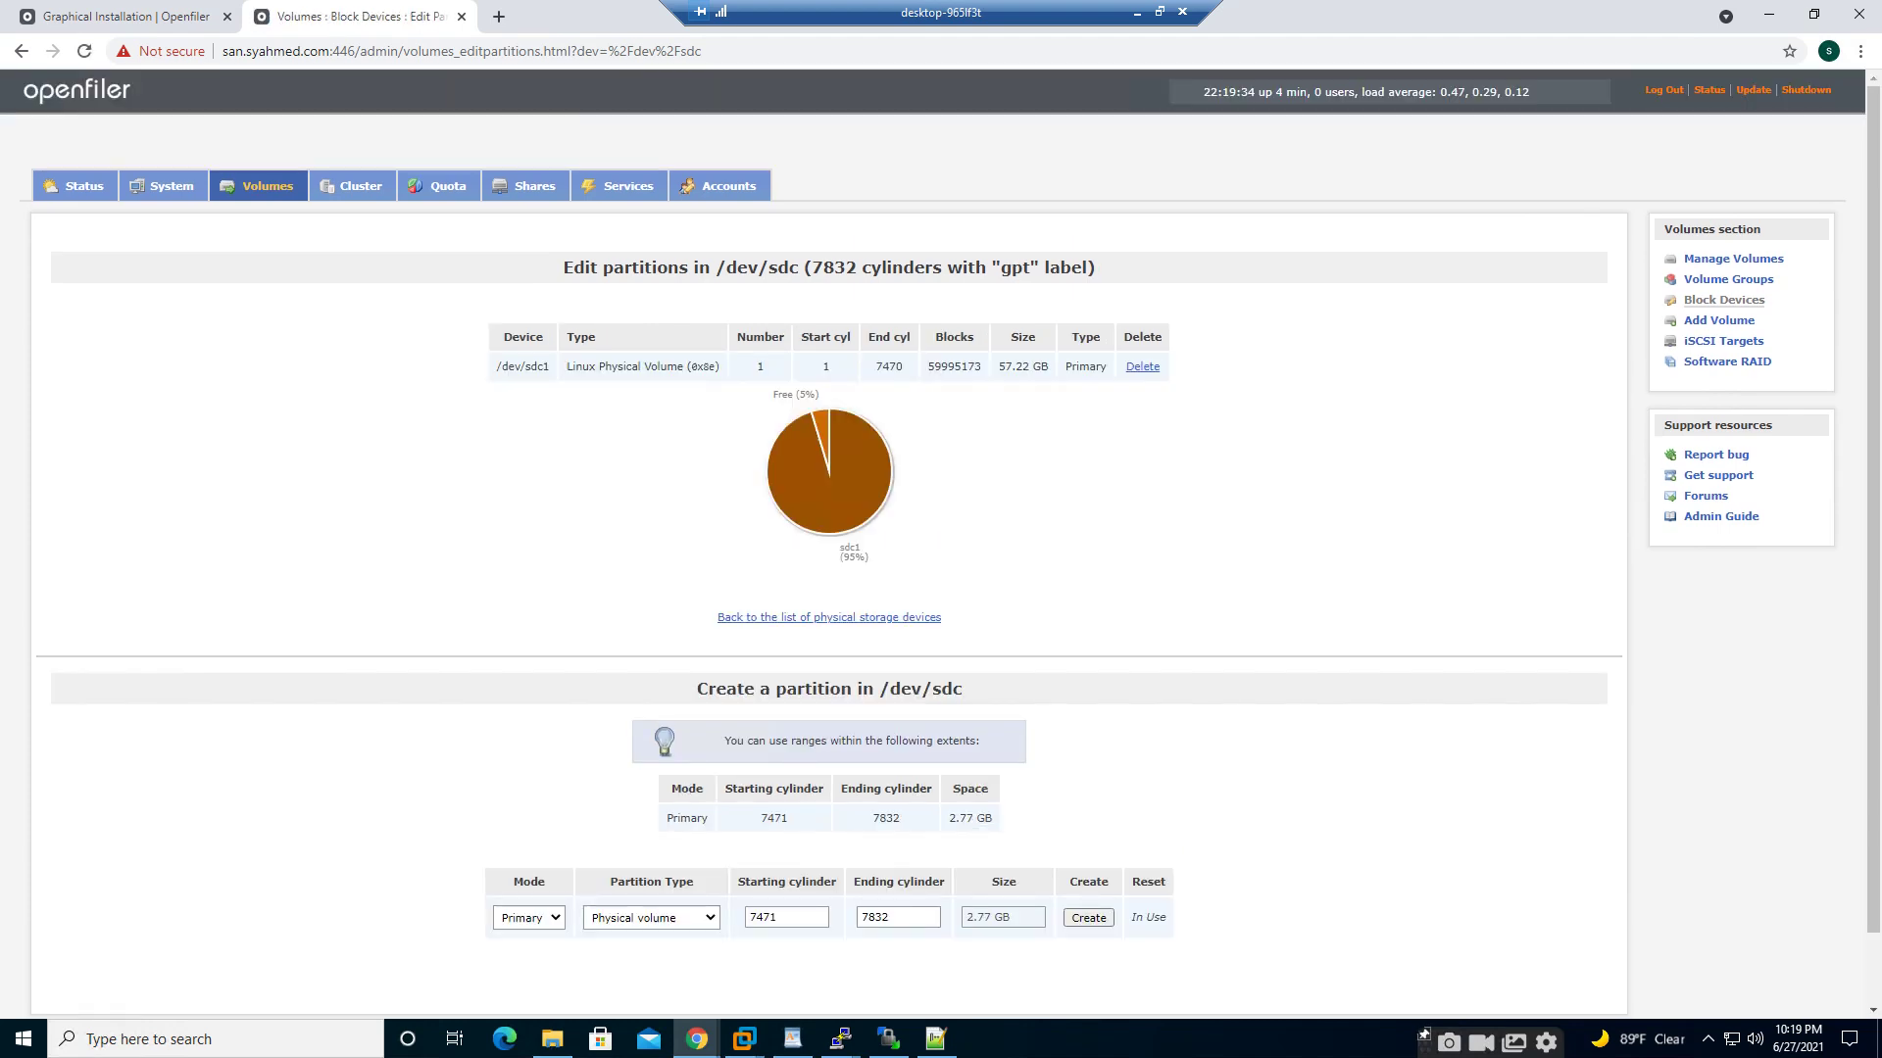
left_click(1724, 300)
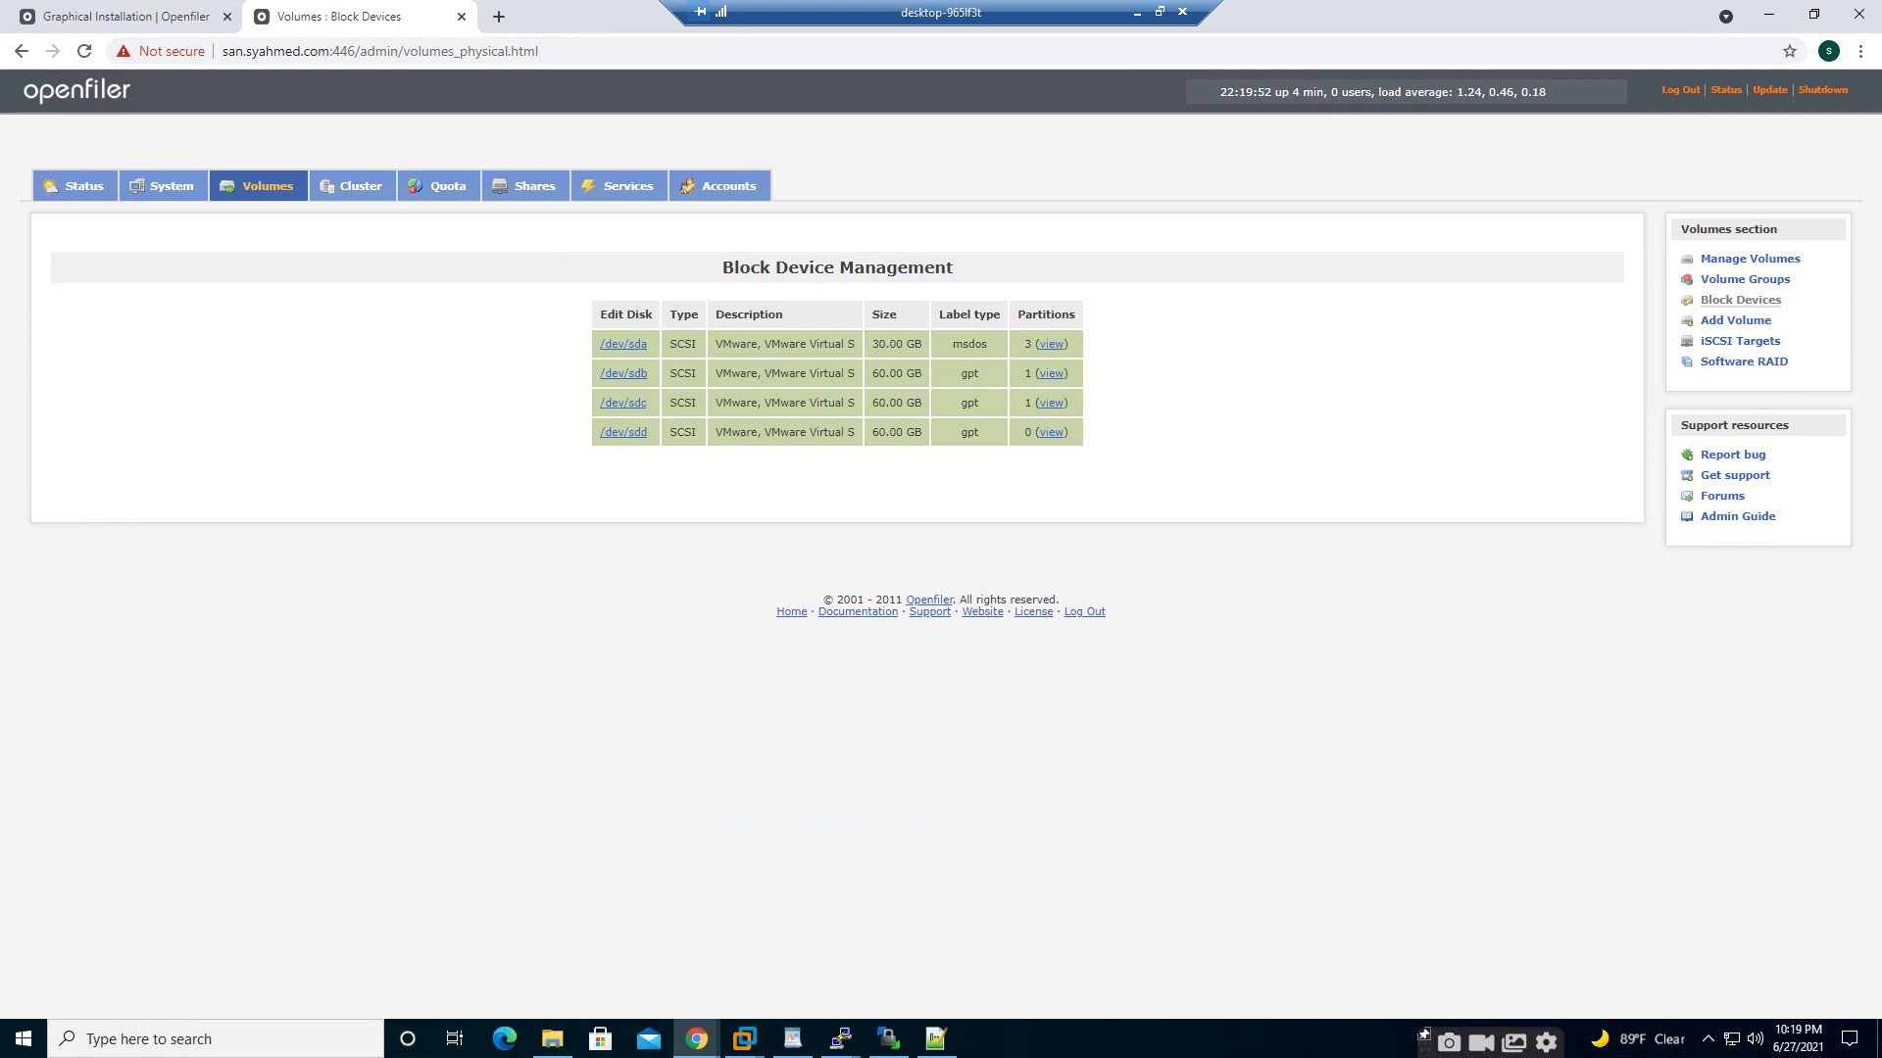
- Create a primary Physical volume partition on /dev/sdd, then open Volume Groups
left_click(624, 432)
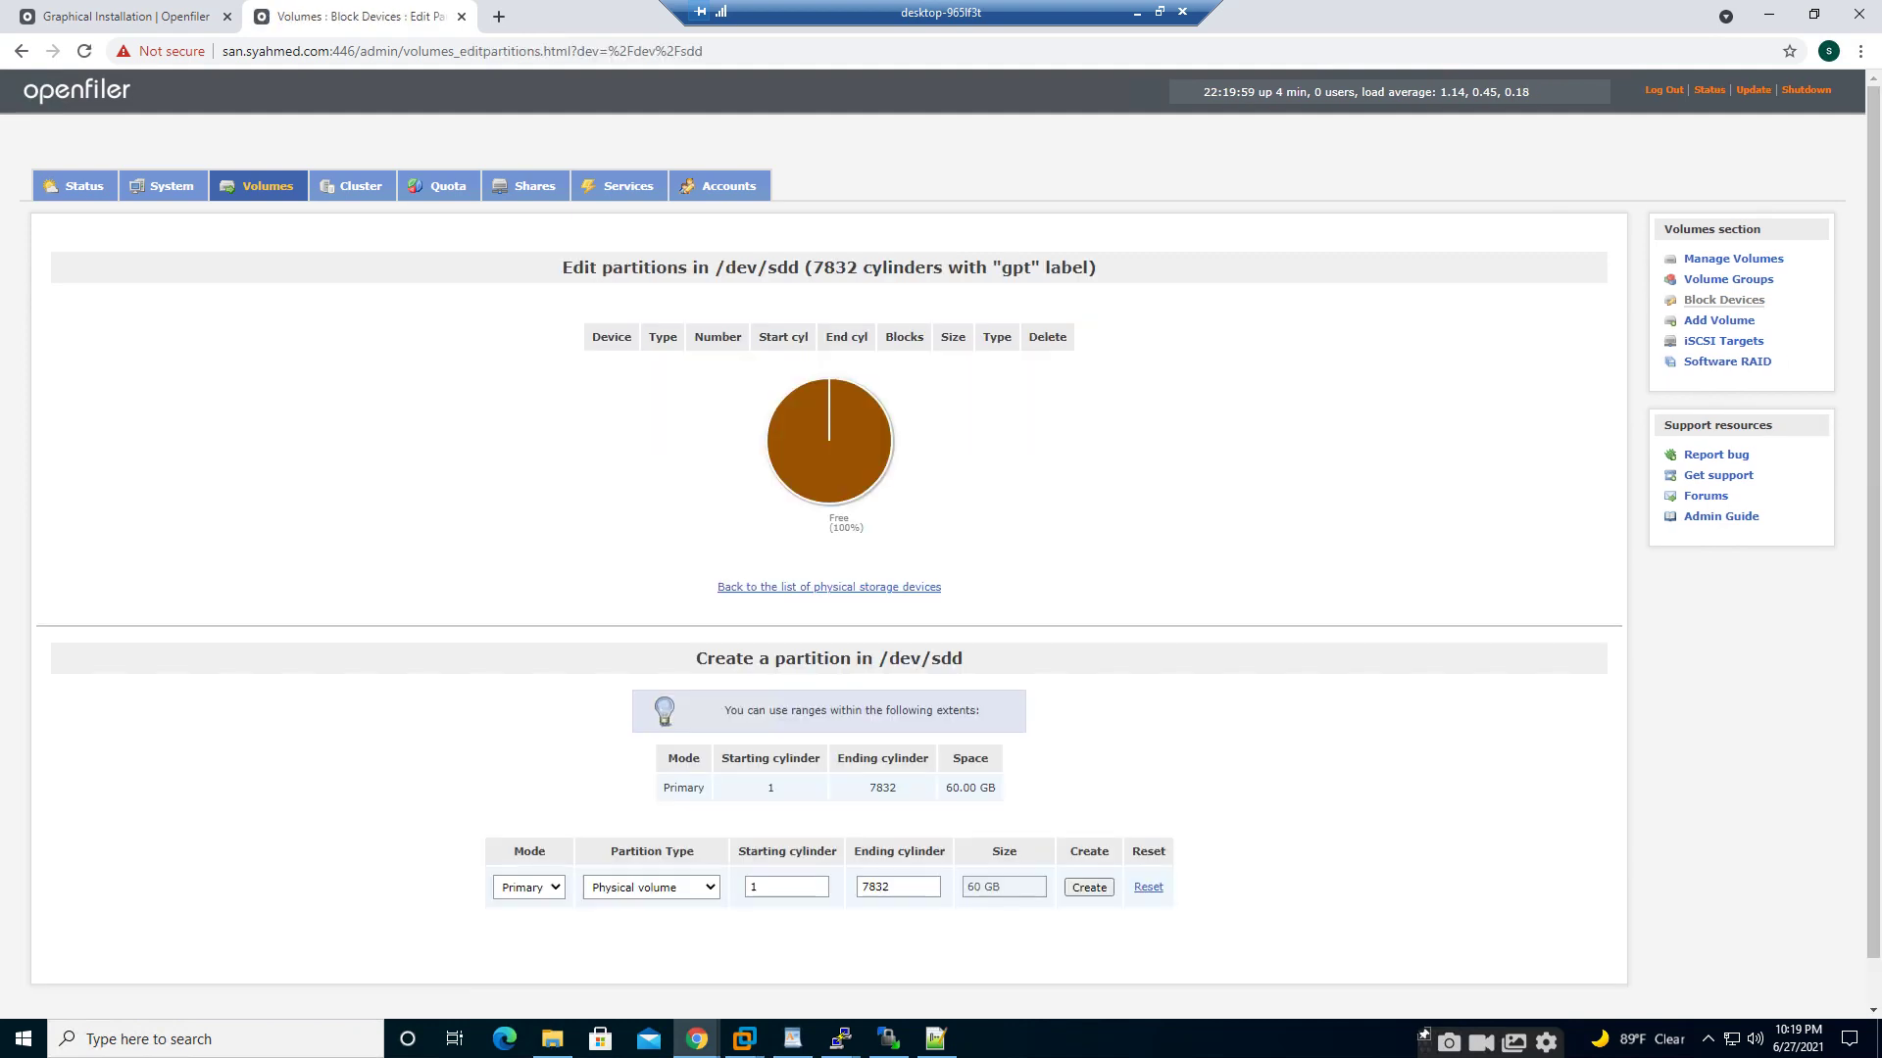
left_click(1089, 887)
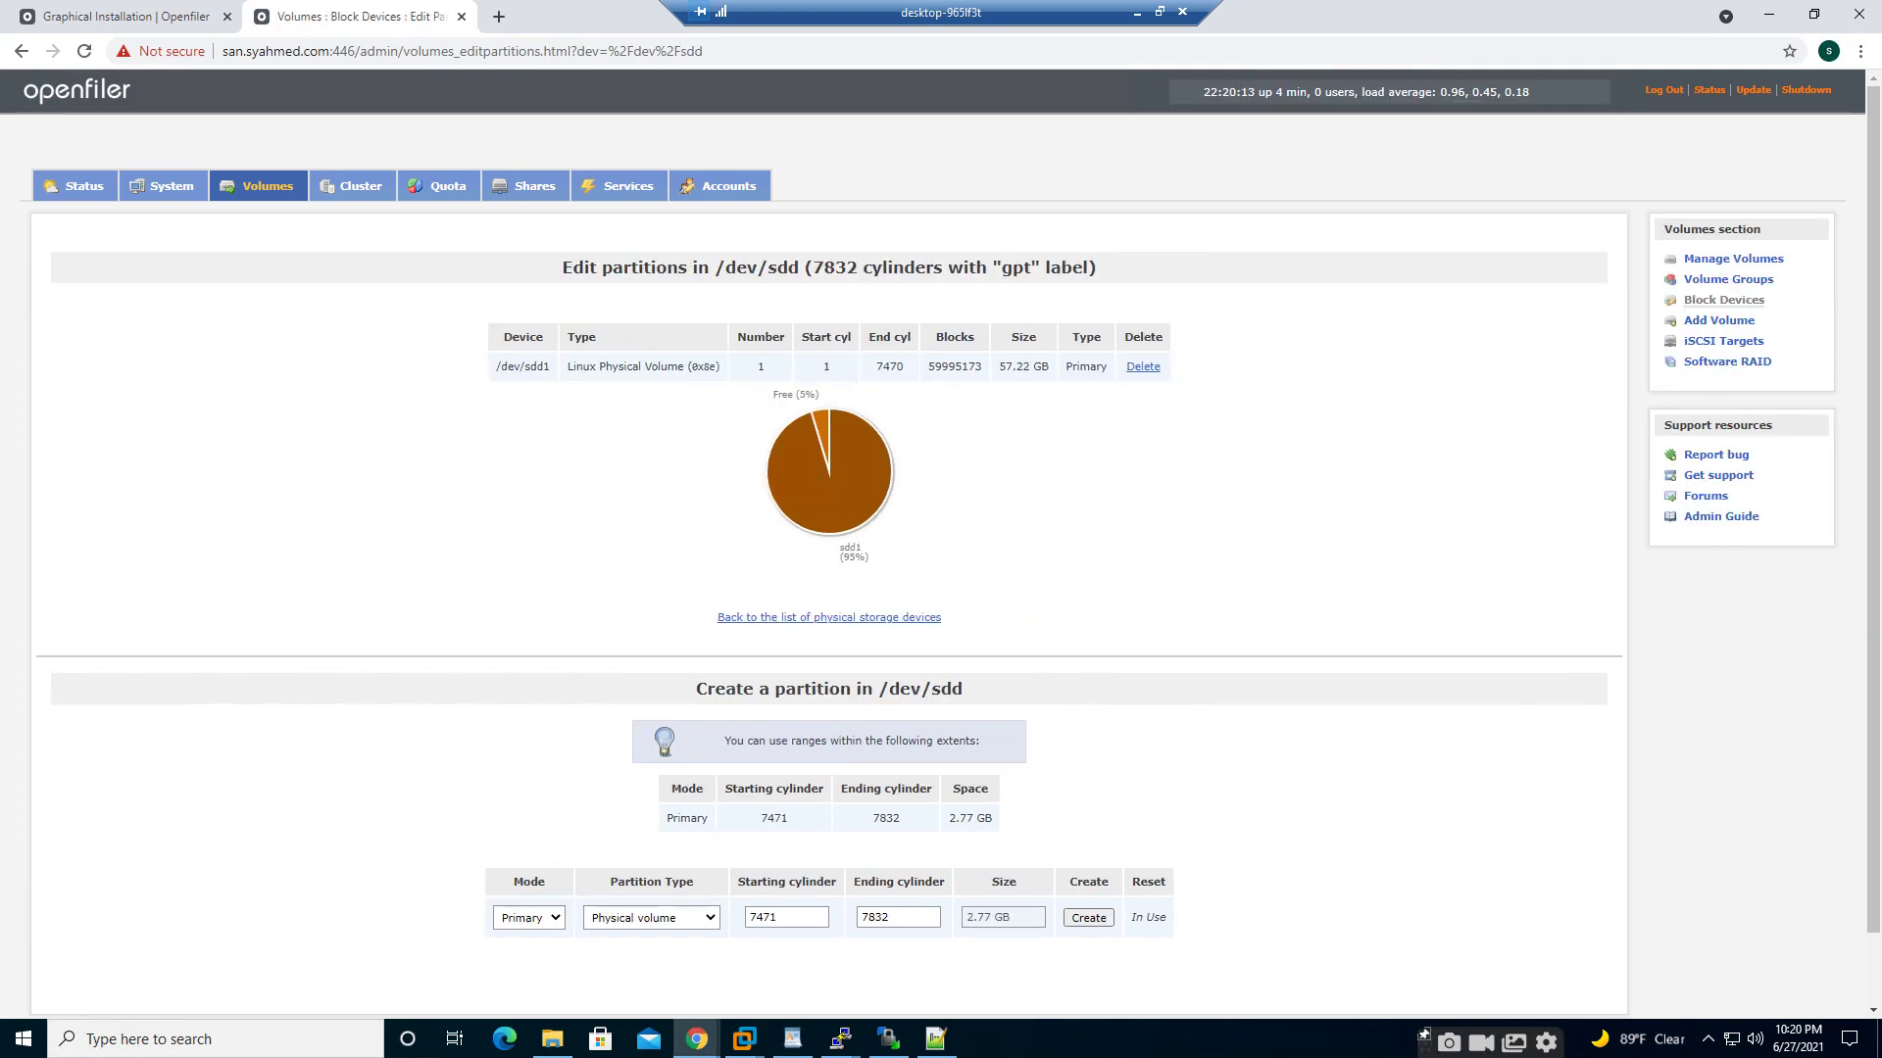
left_click(1746, 281)
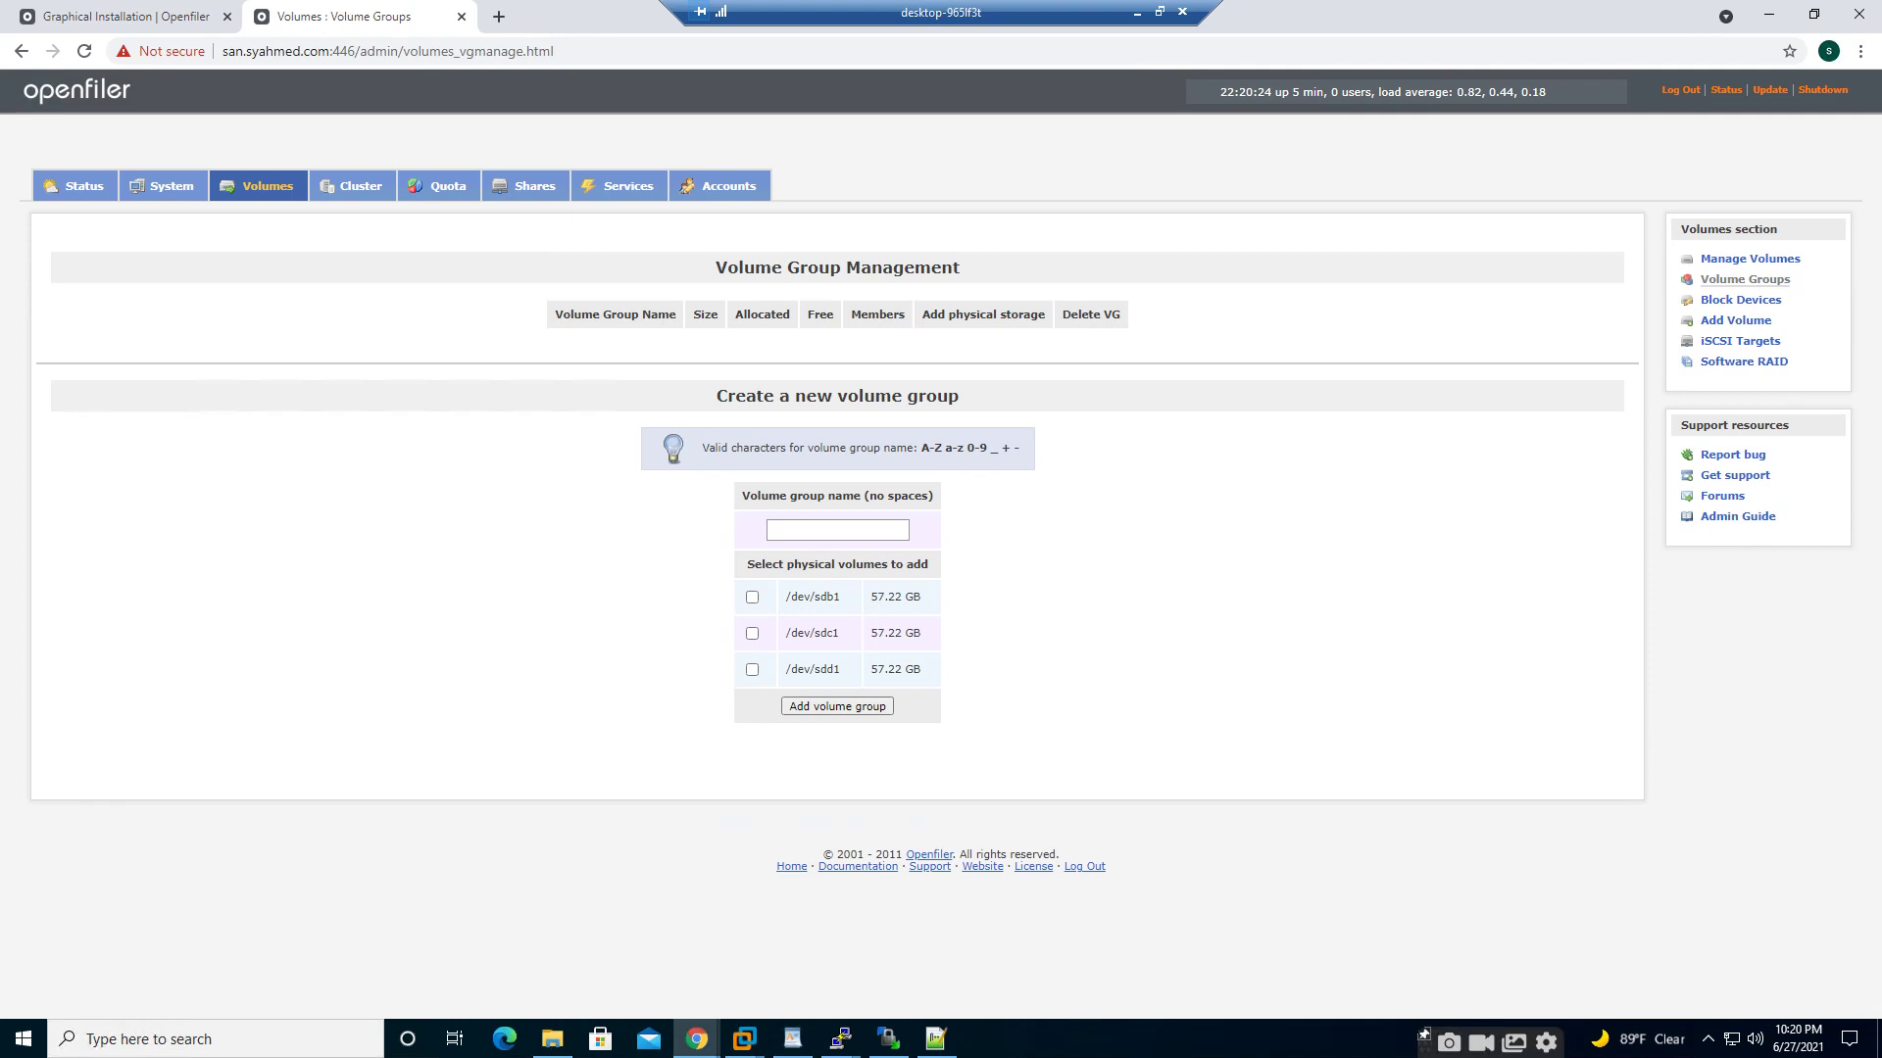
- Create volume groups DATA on /dev/sdb1, FRA on /dev/sdc1 and vot on /dev/sdd1
left_click(752, 597)
left_click(837, 530)
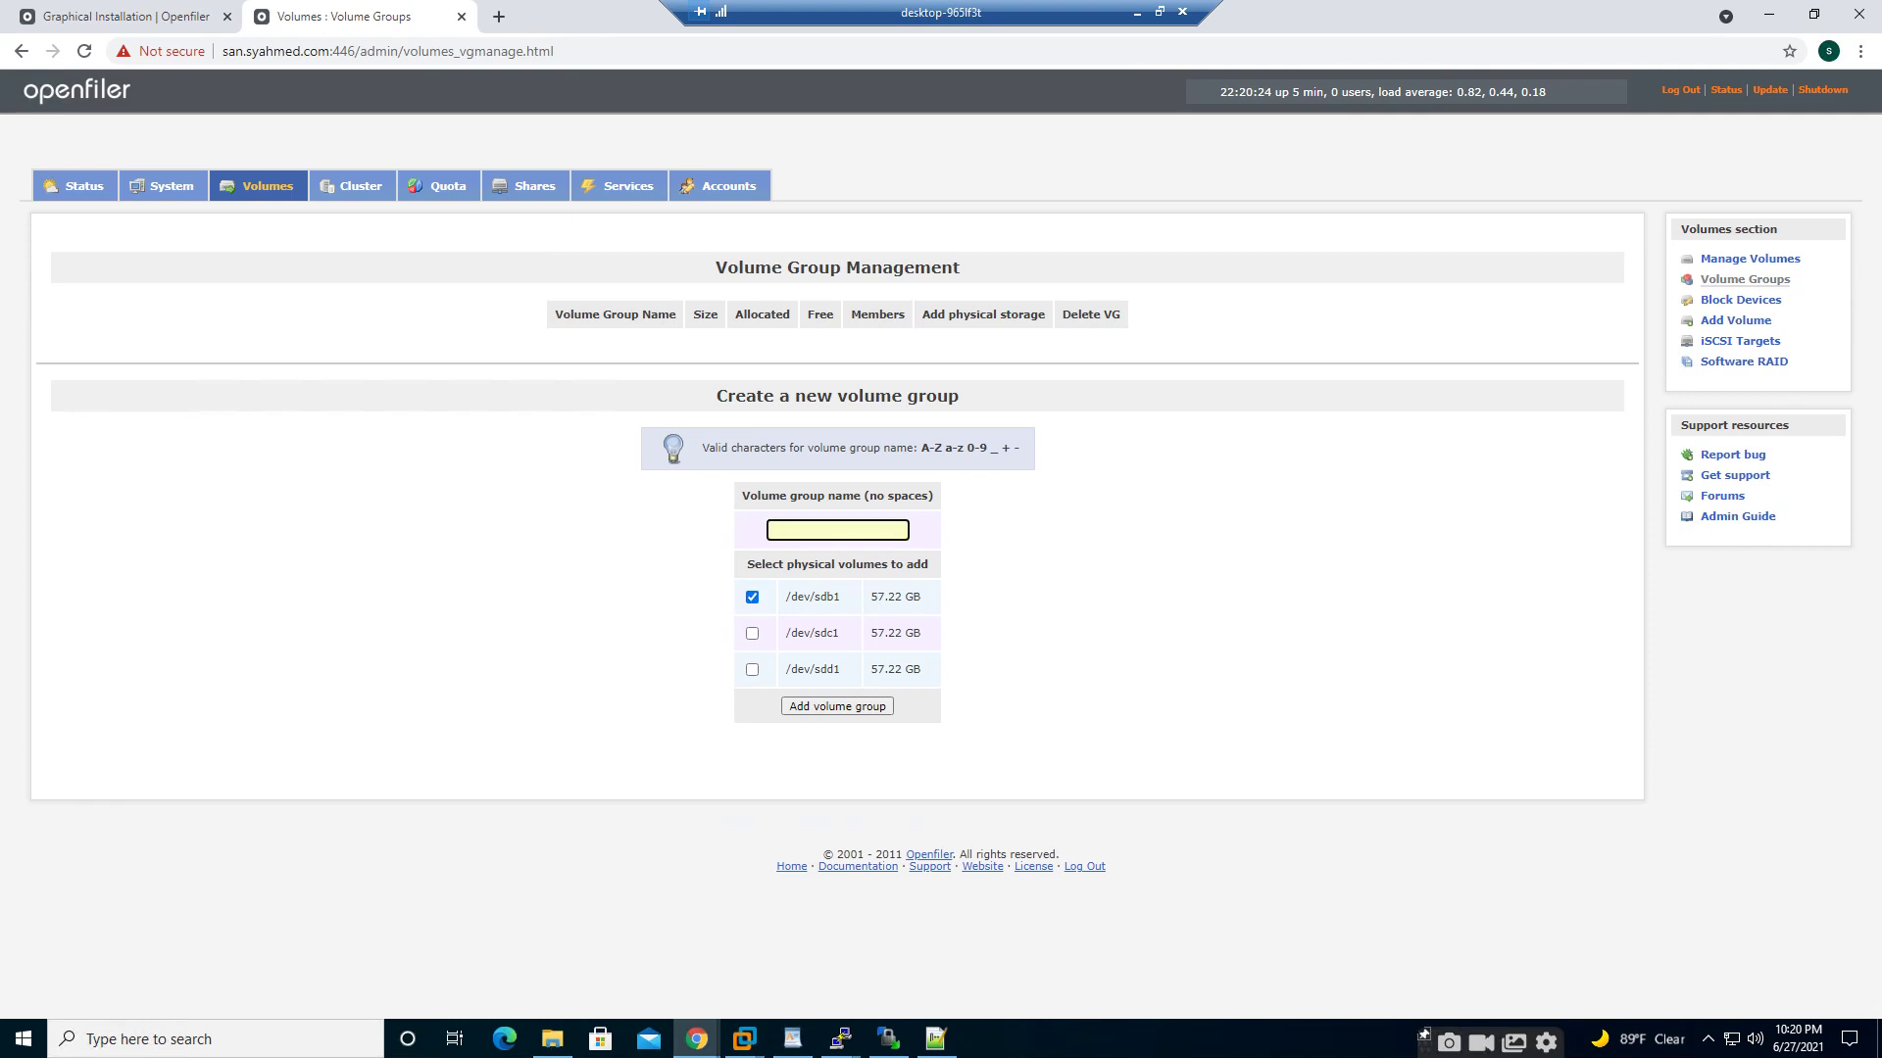
type("DATA")
left_click(837, 706)
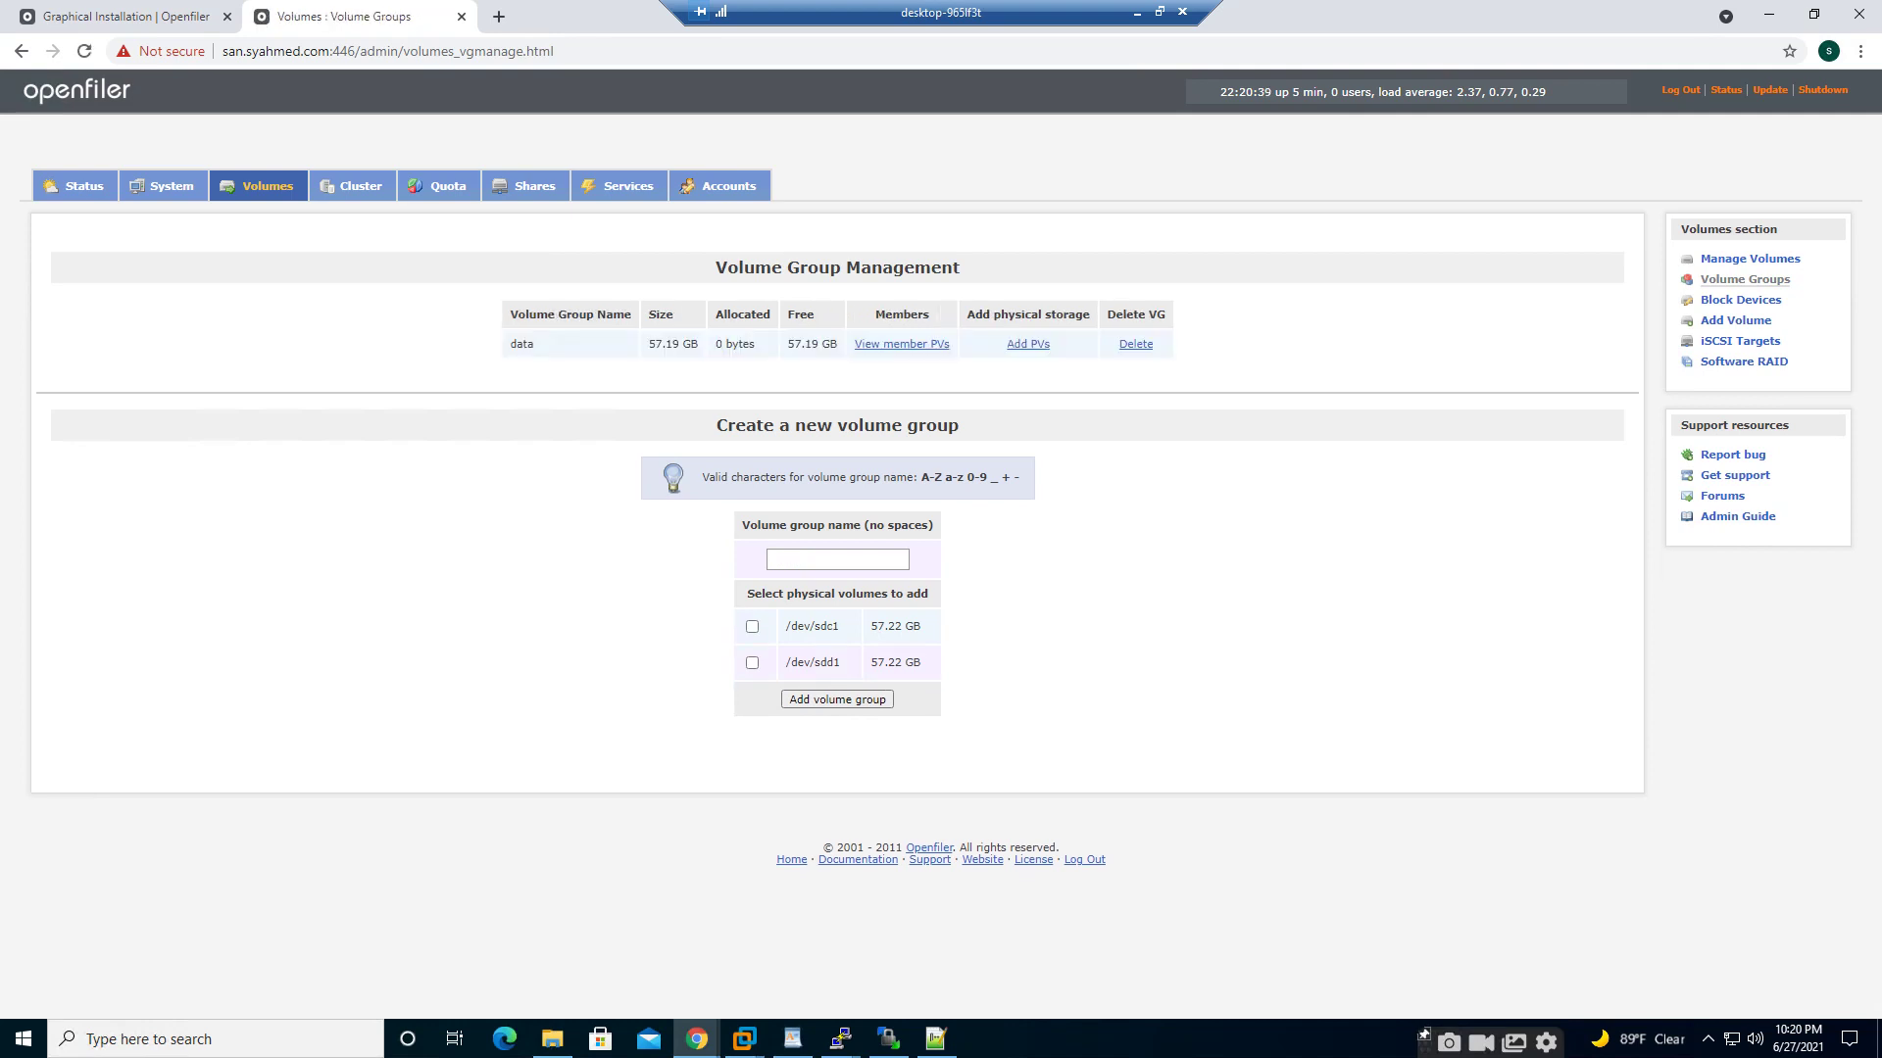
left_click(752, 627)
left_click(837, 560)
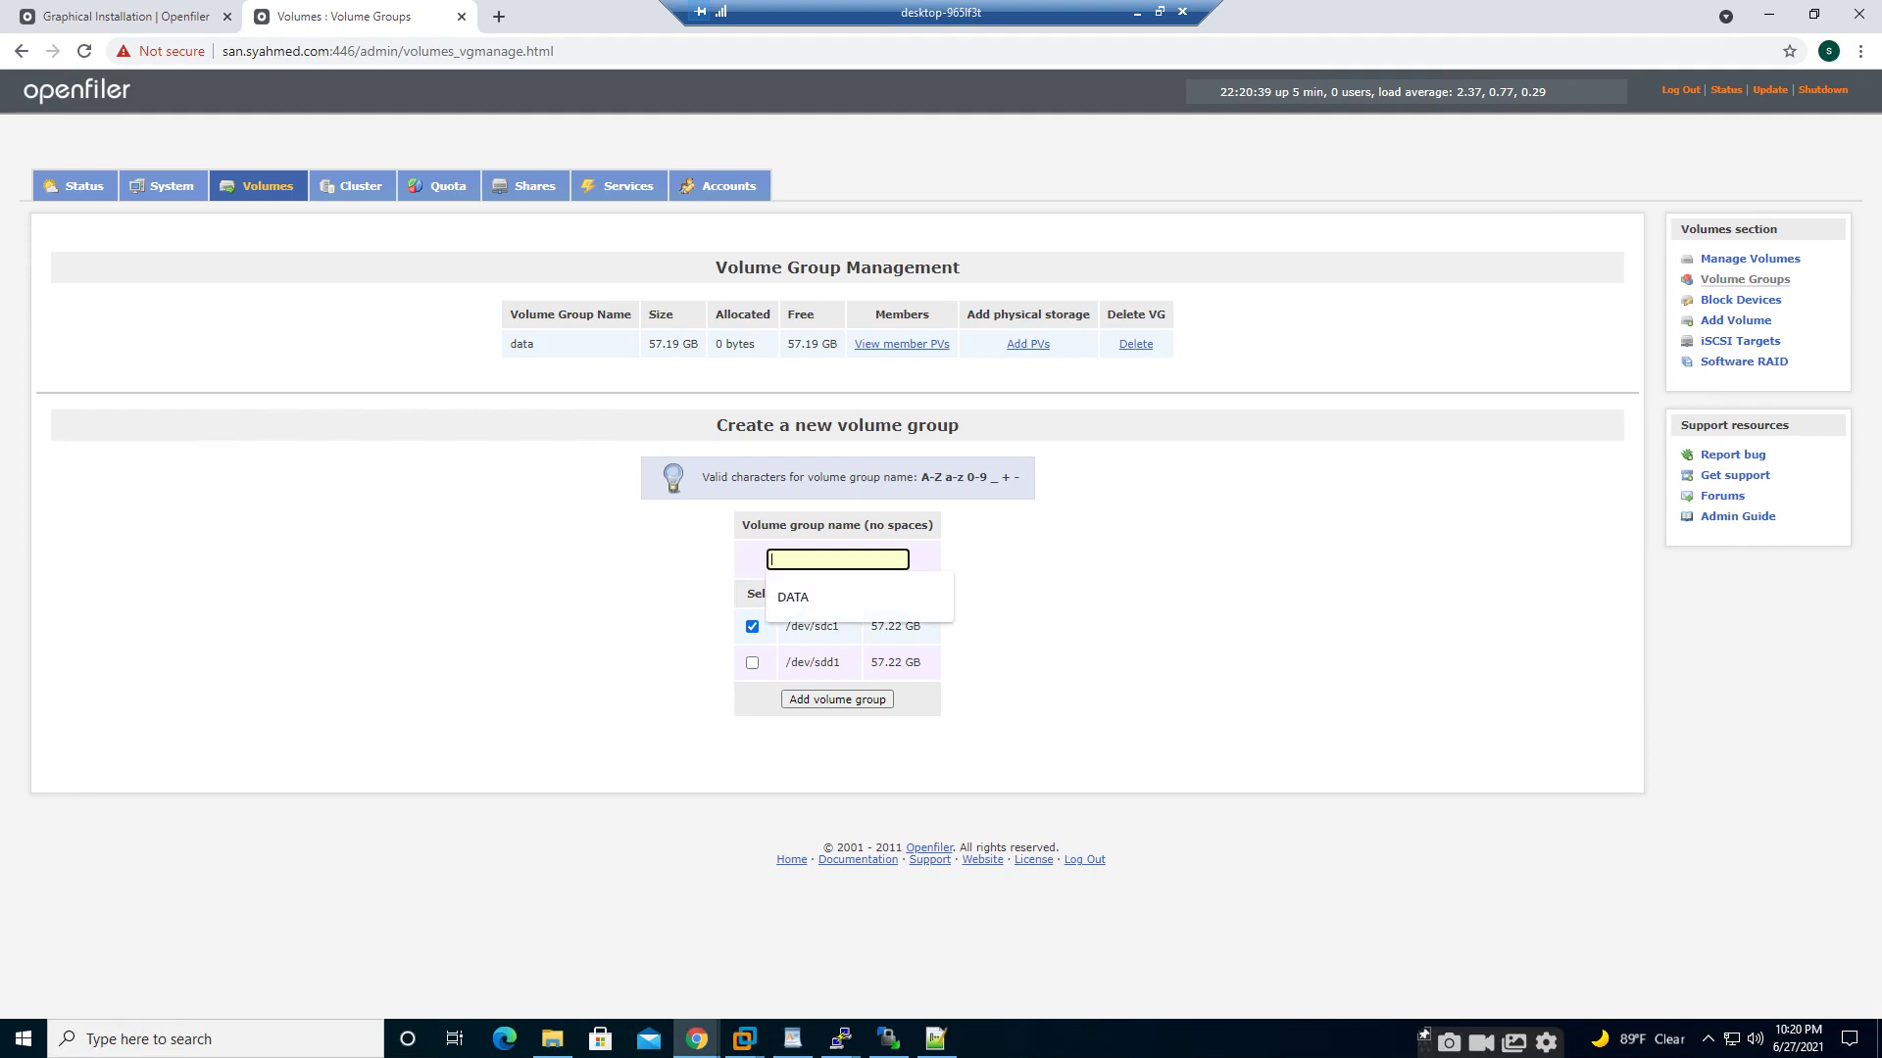
type("FRA")
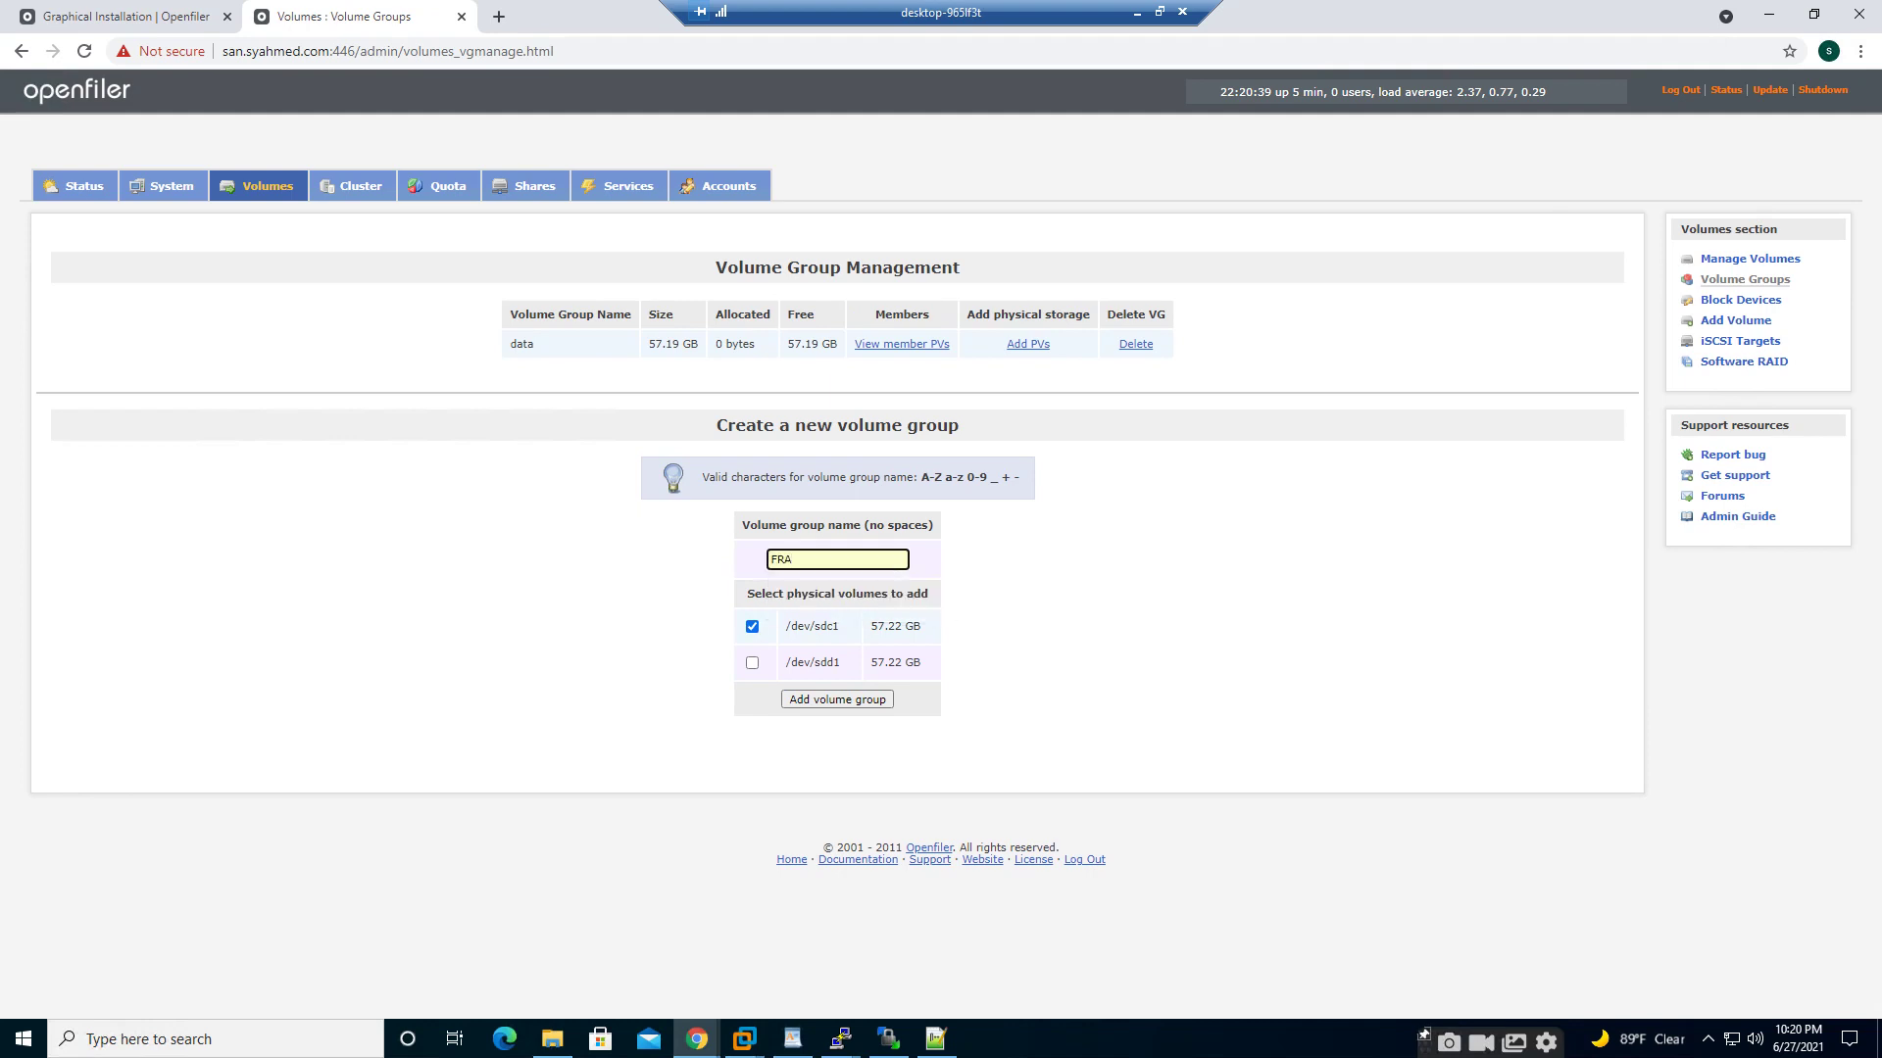
key("Return")
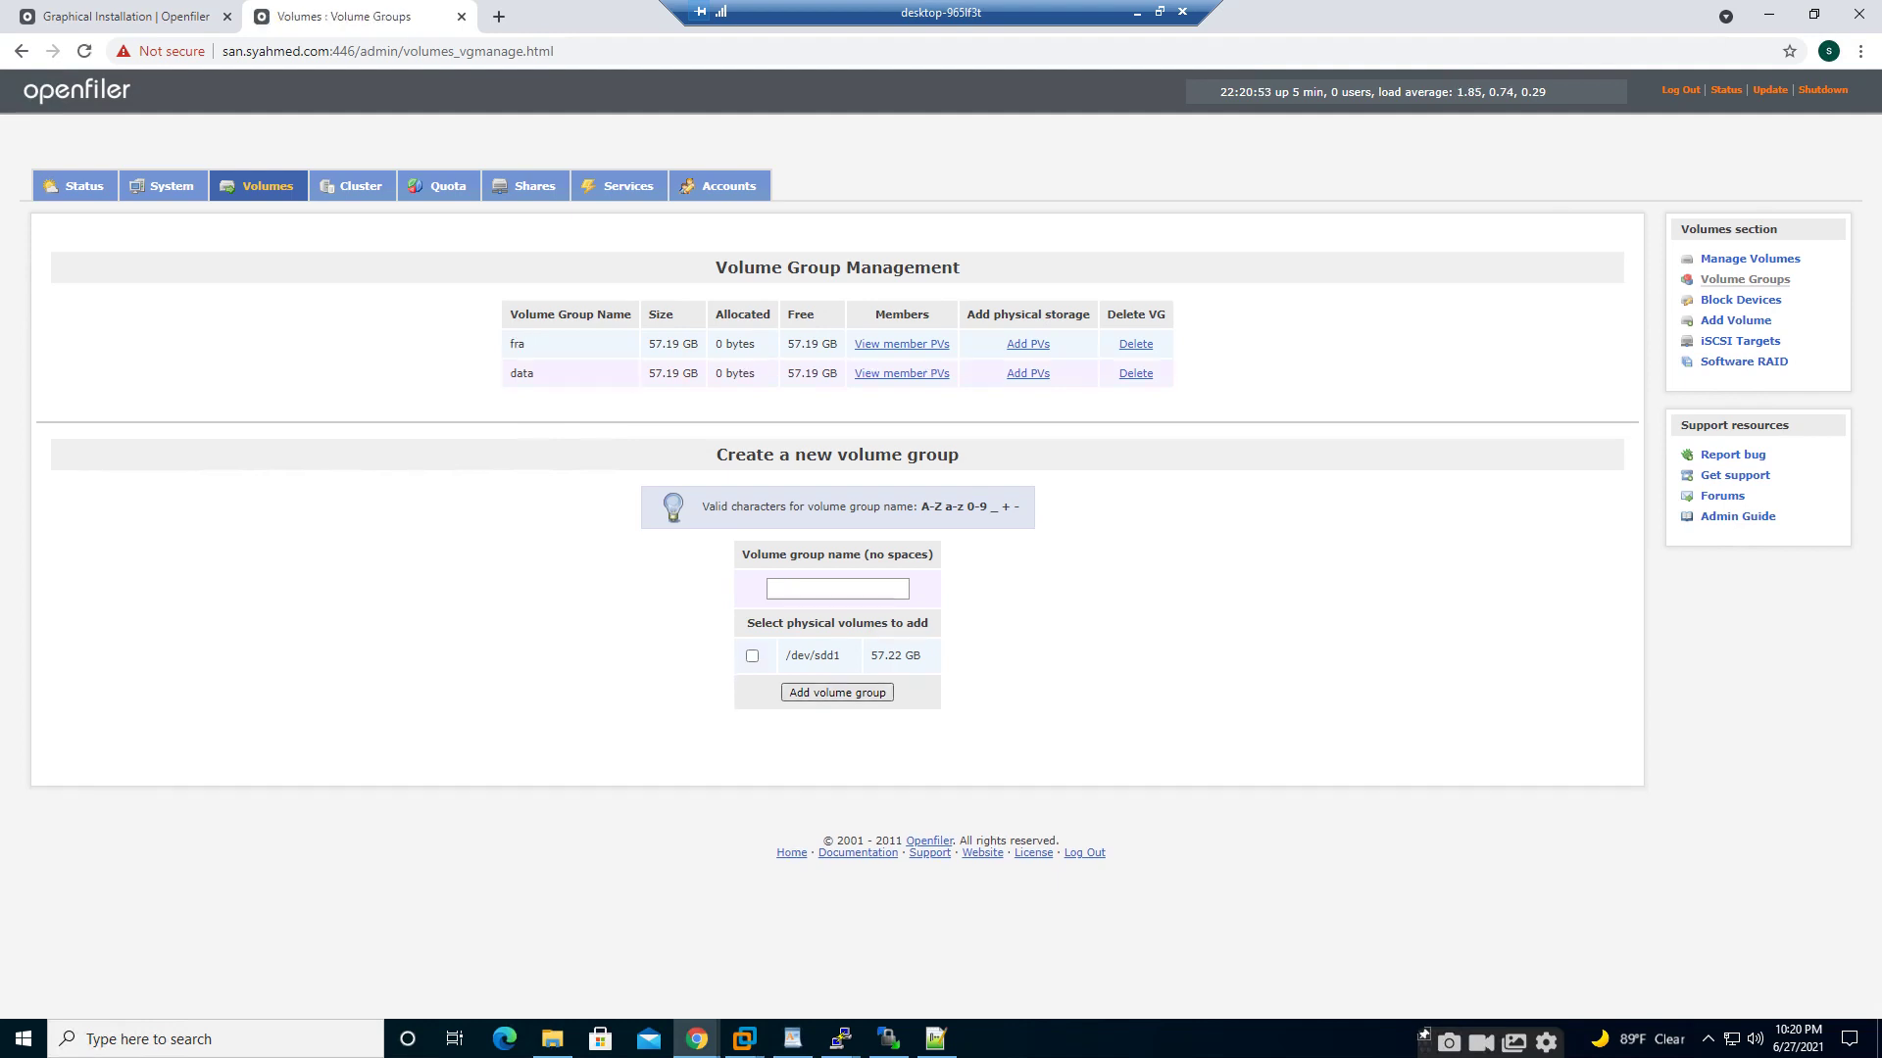
left_click(752, 657)
left_click(837, 589)
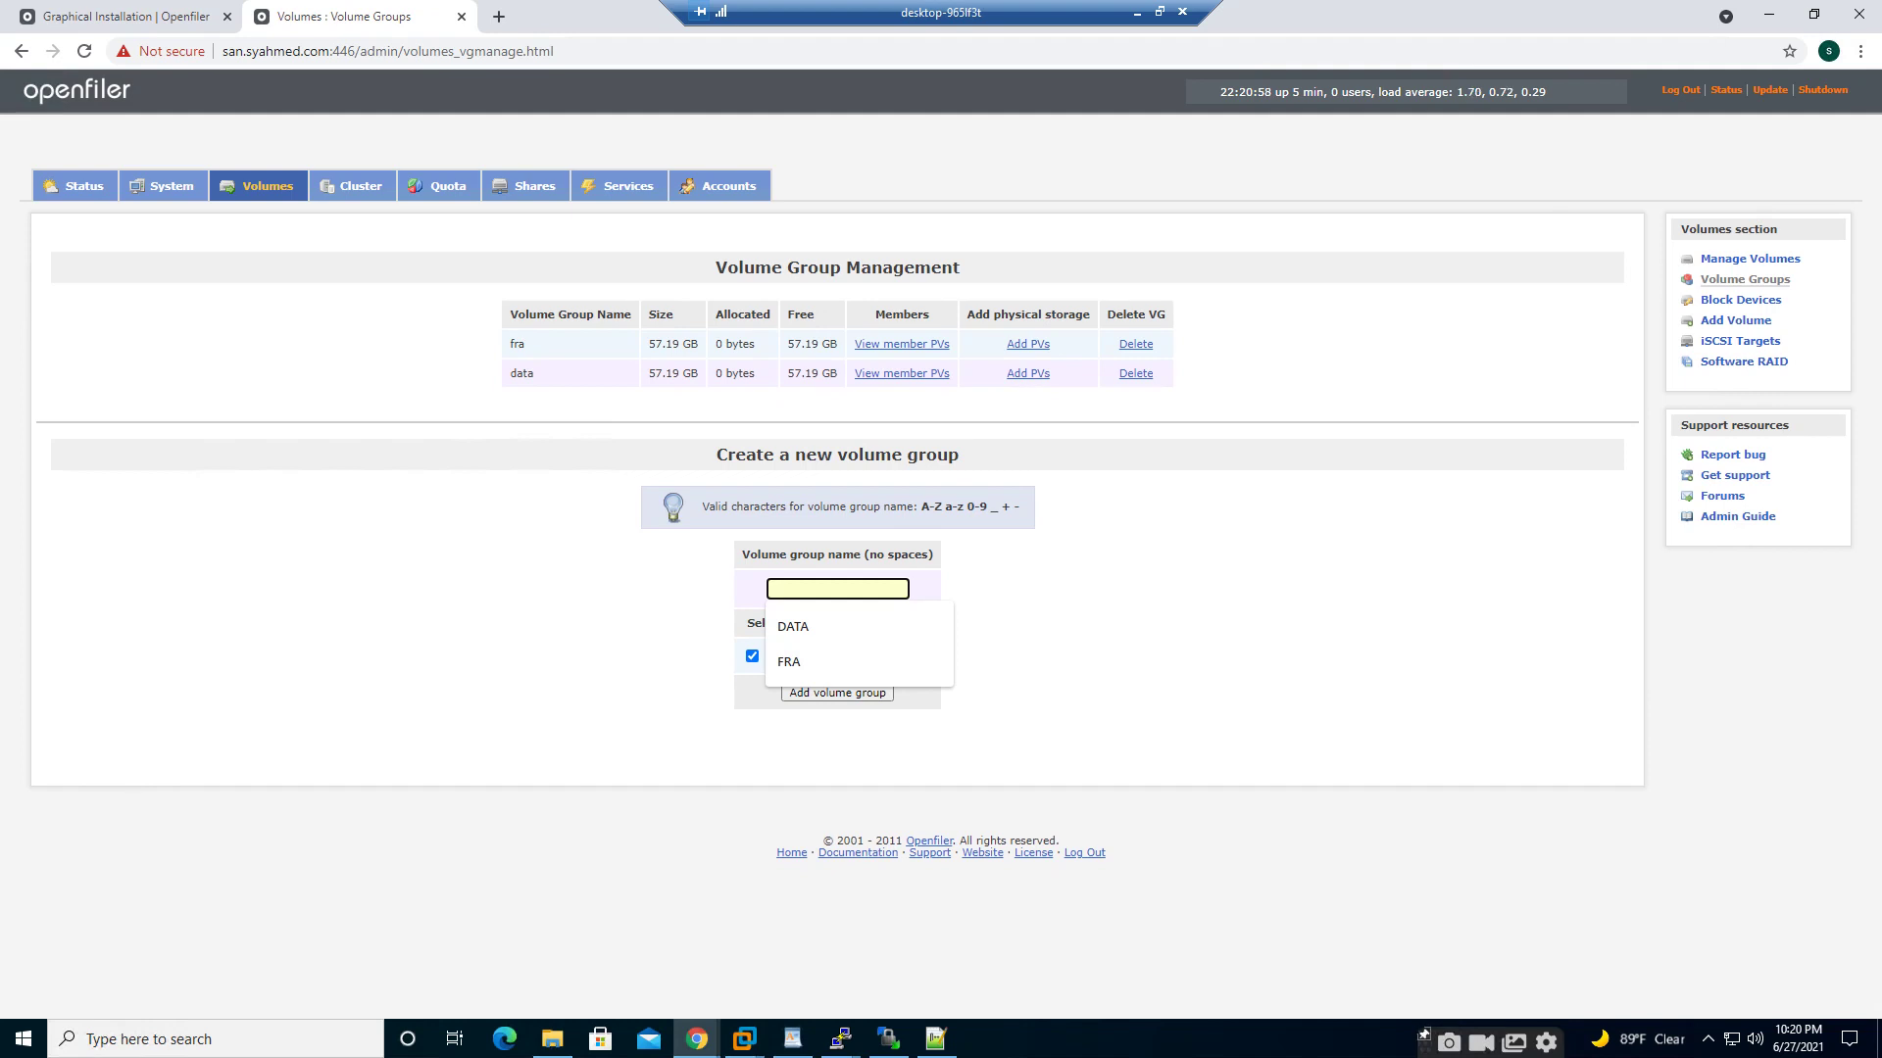
type("vot")
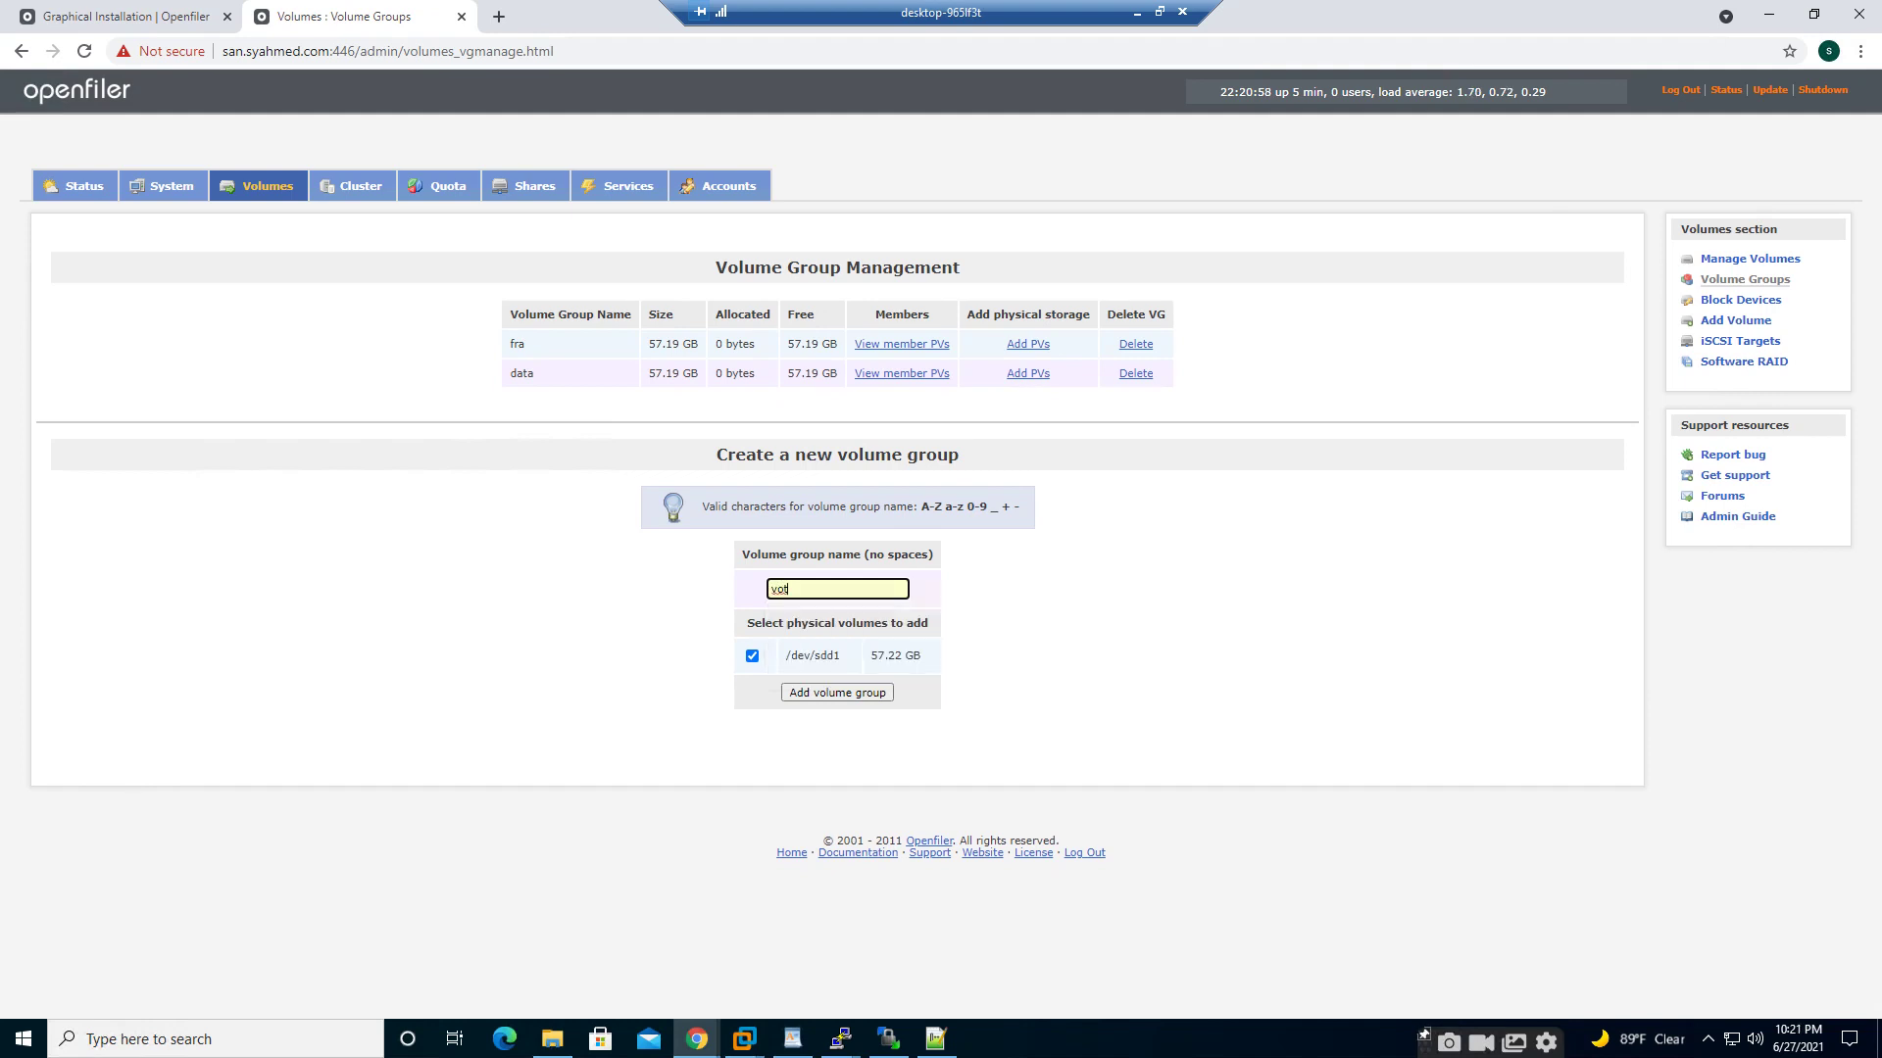
key("Return")
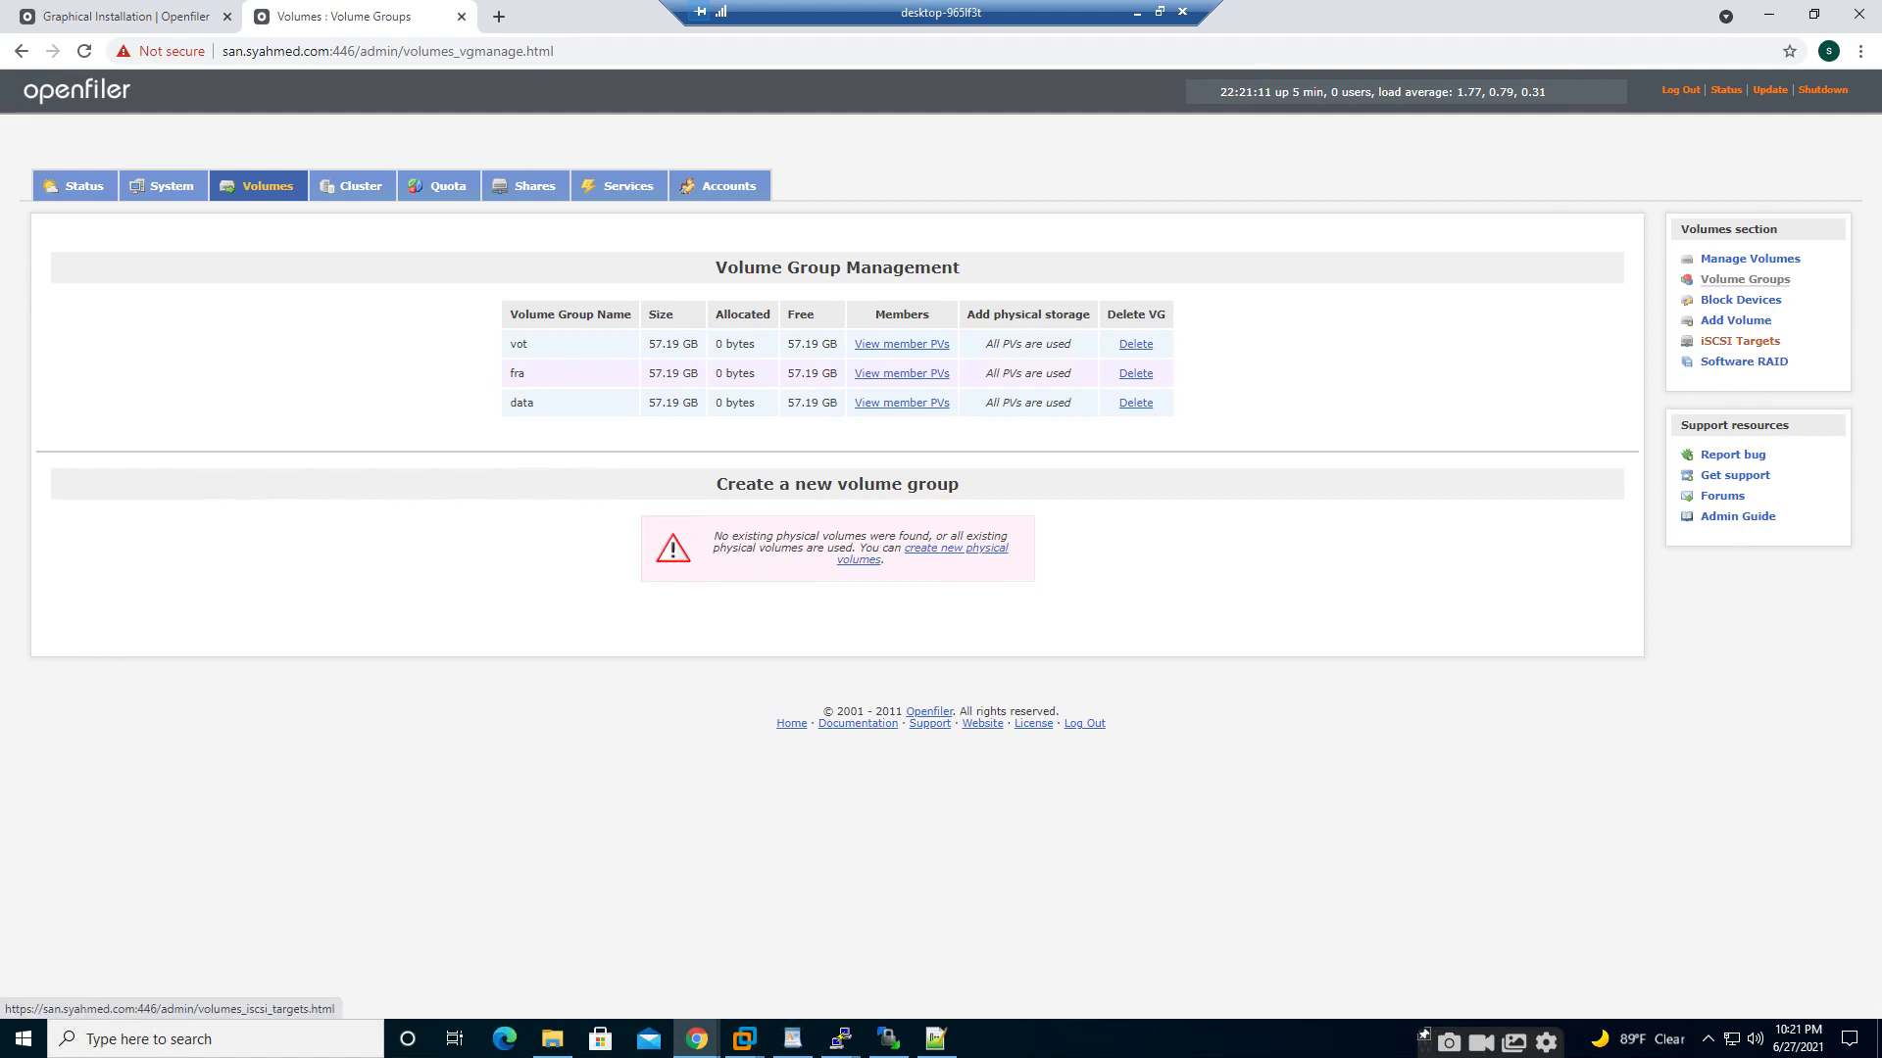
- Go to Manage Services and enable and start the NFS server
left_click(1739, 341)
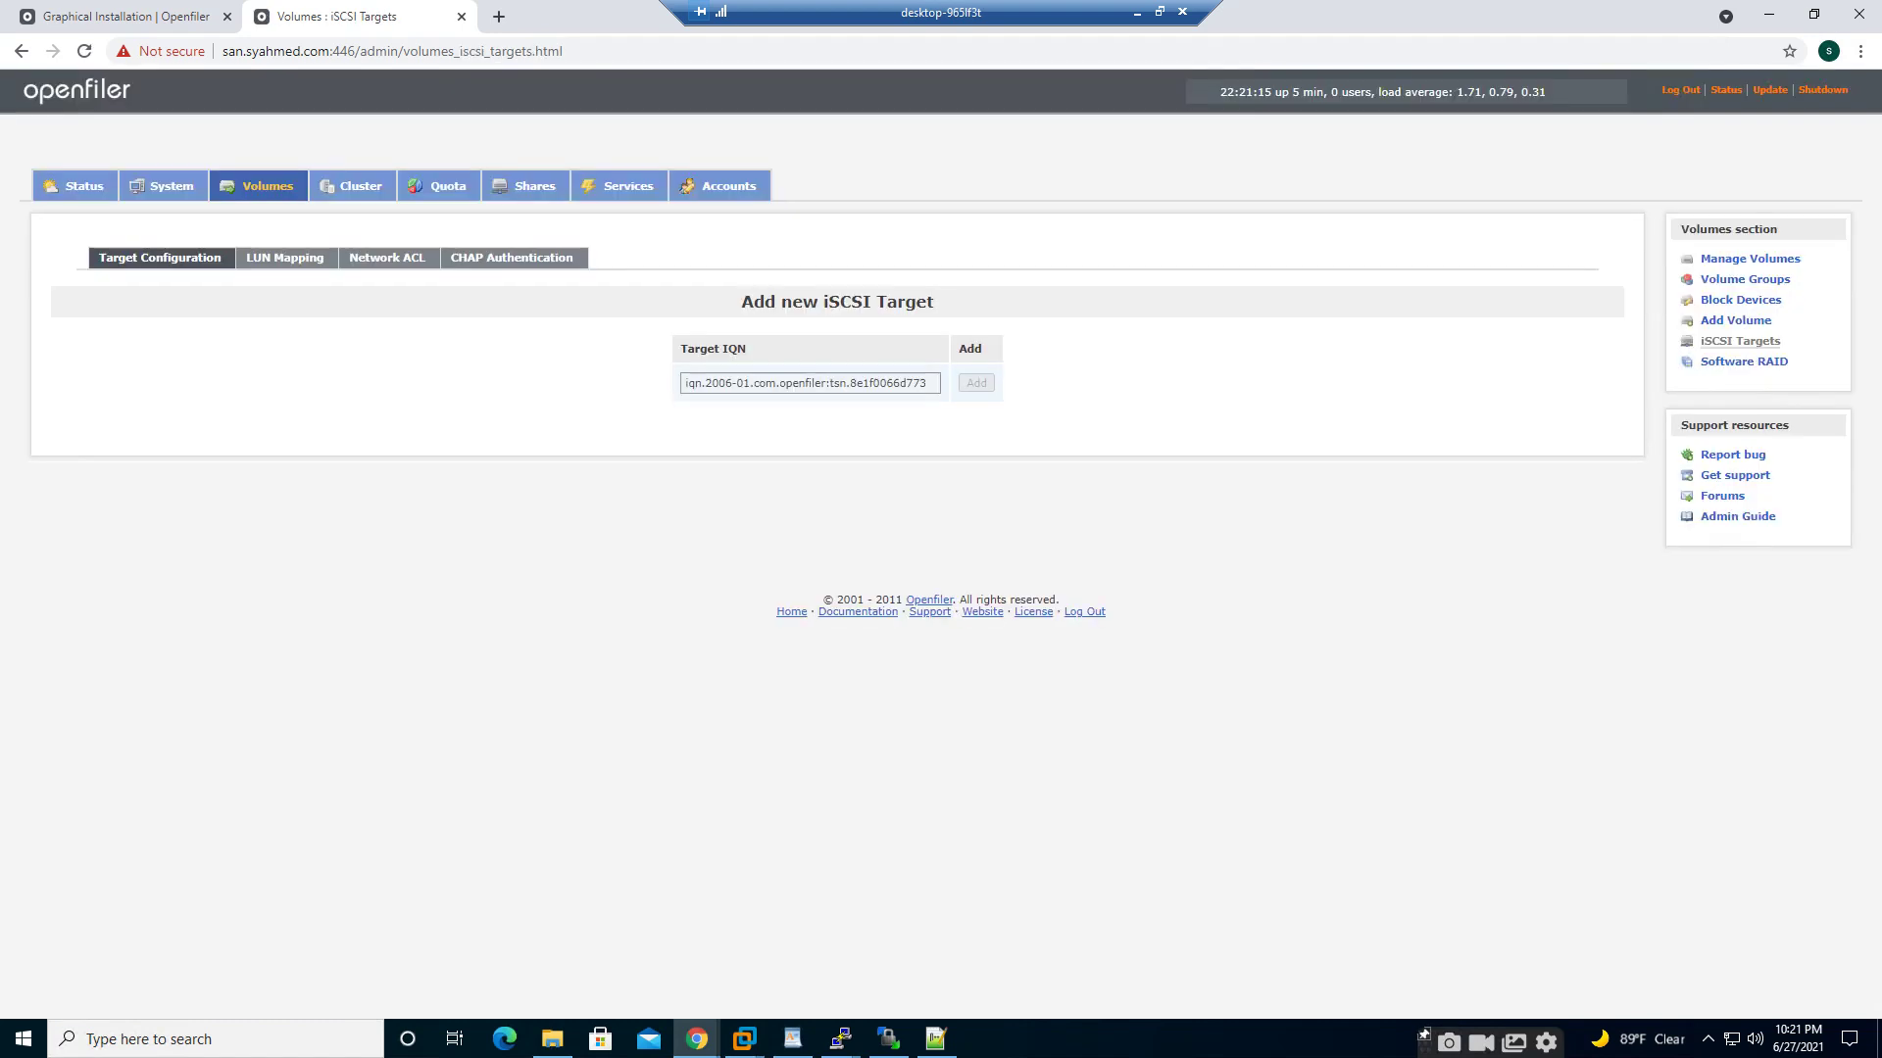
left_click(284, 258)
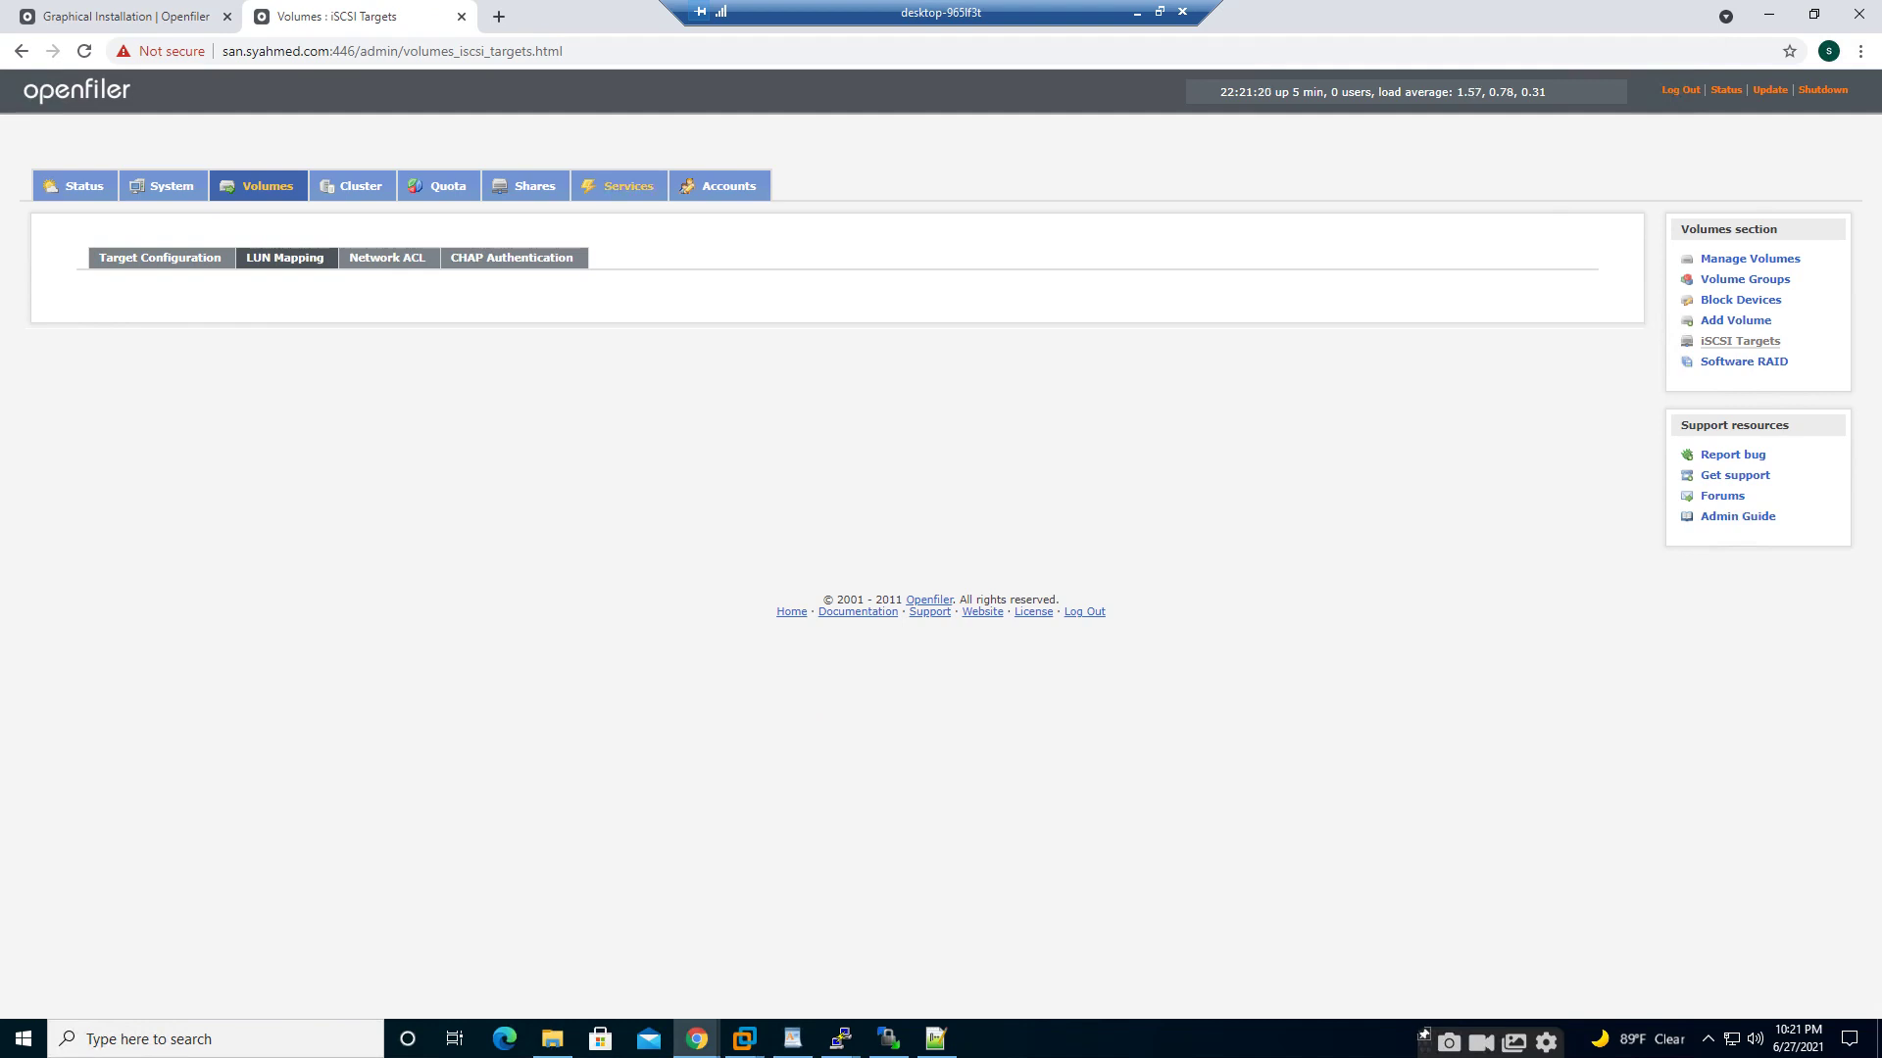
left_click(627, 186)
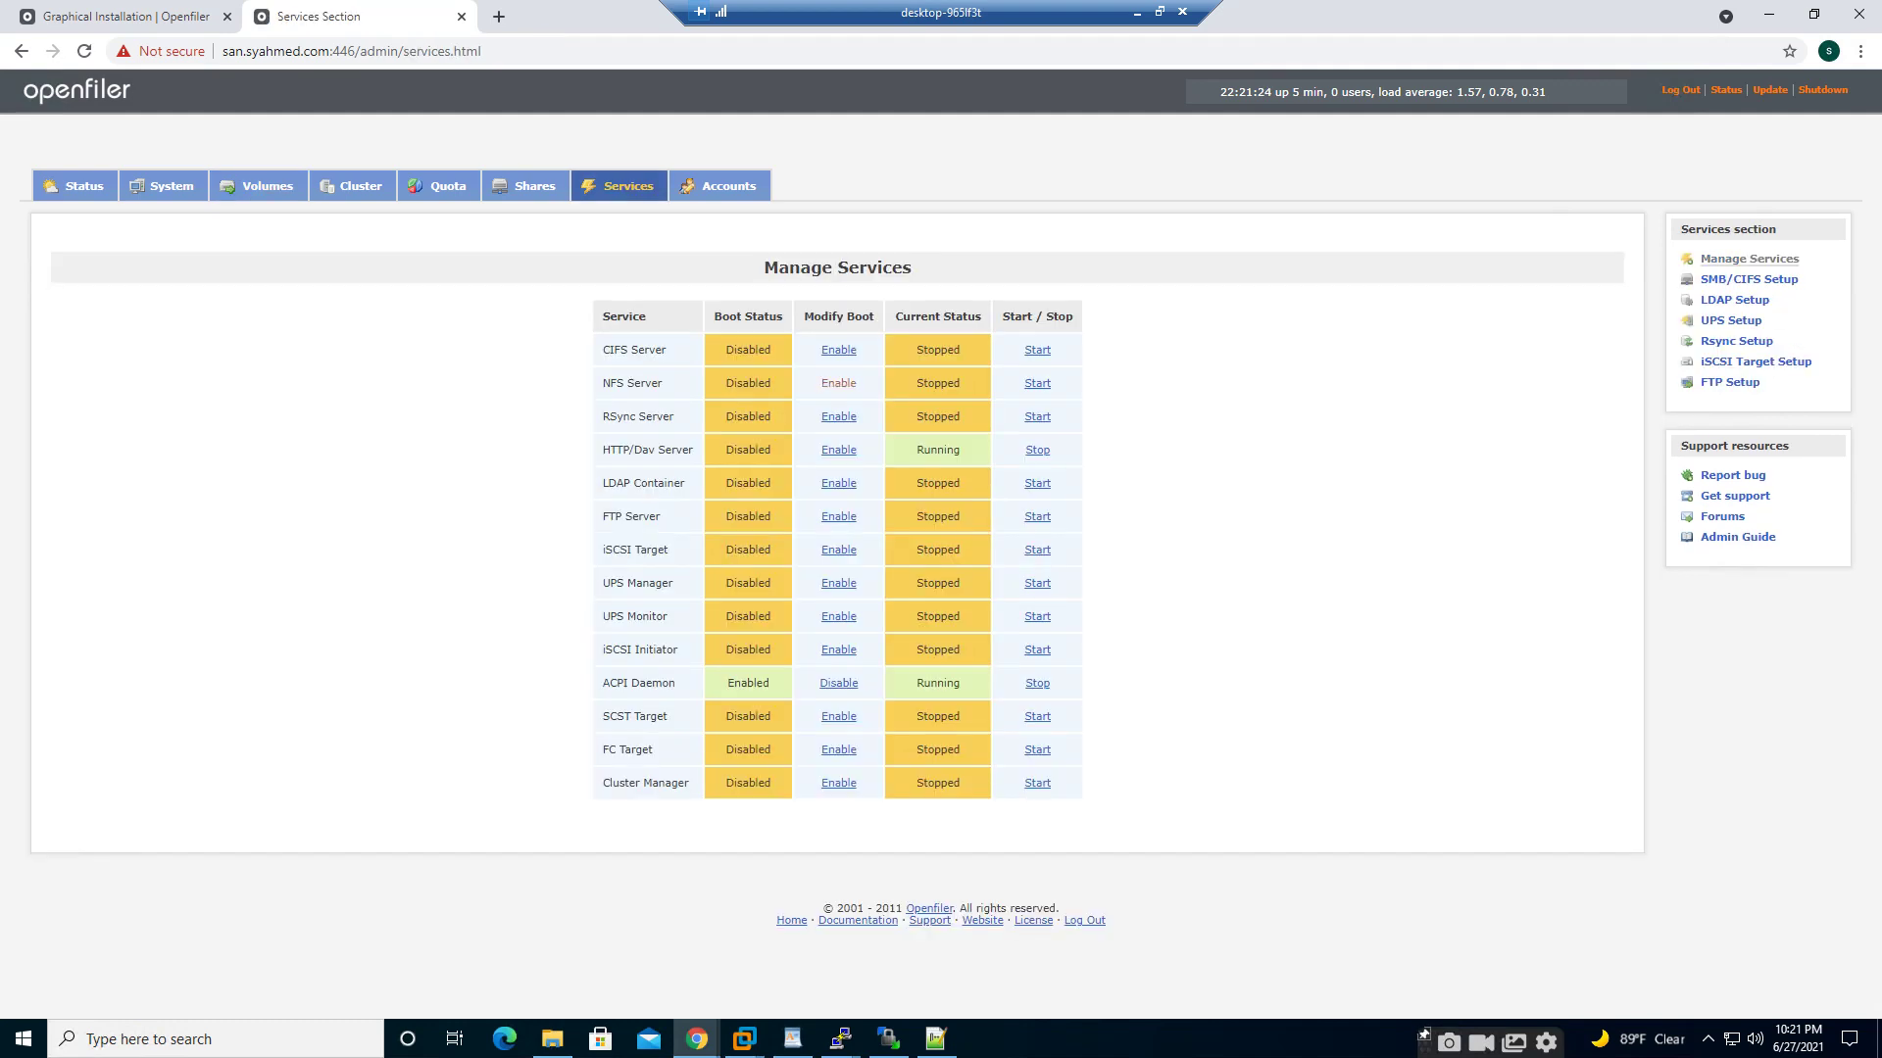
left_click(839, 483)
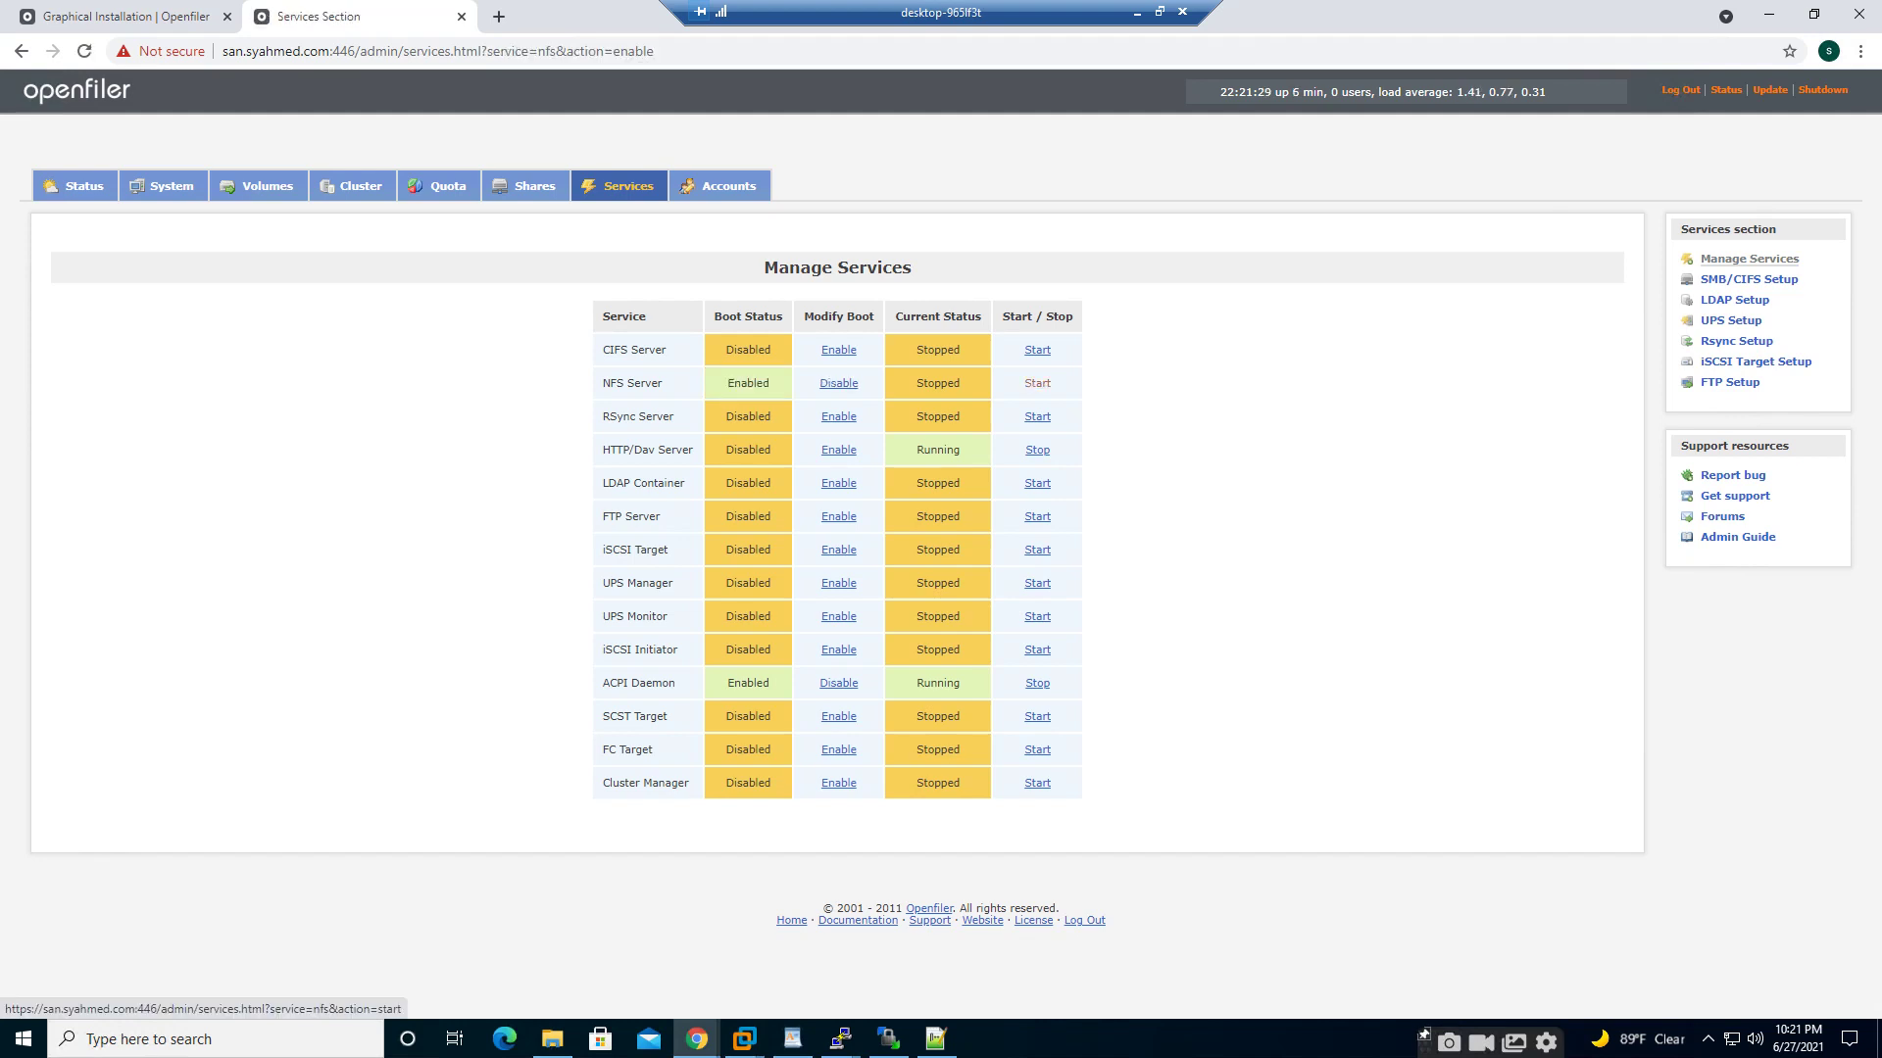
left_click(1037, 383)
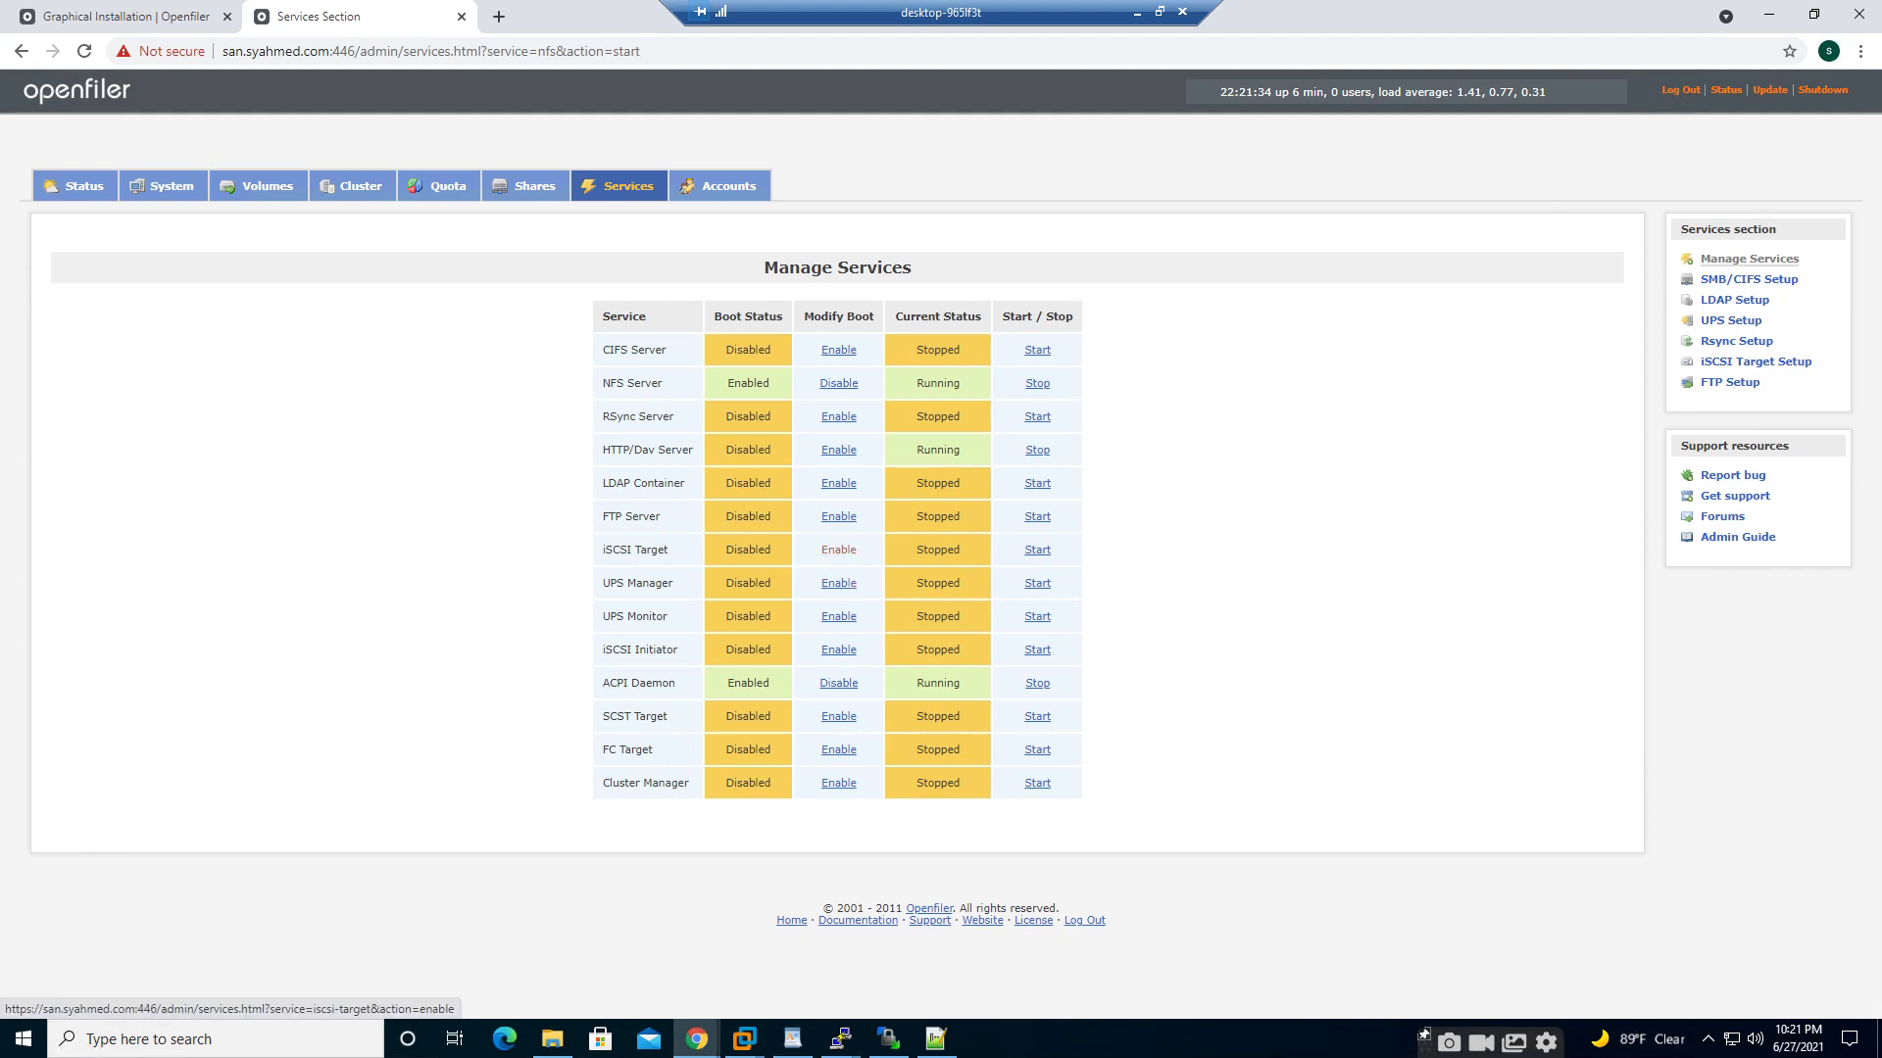
- Enable at boot and start both the iSCSI Target and iSCSI Initiator services
left_click(838, 549)
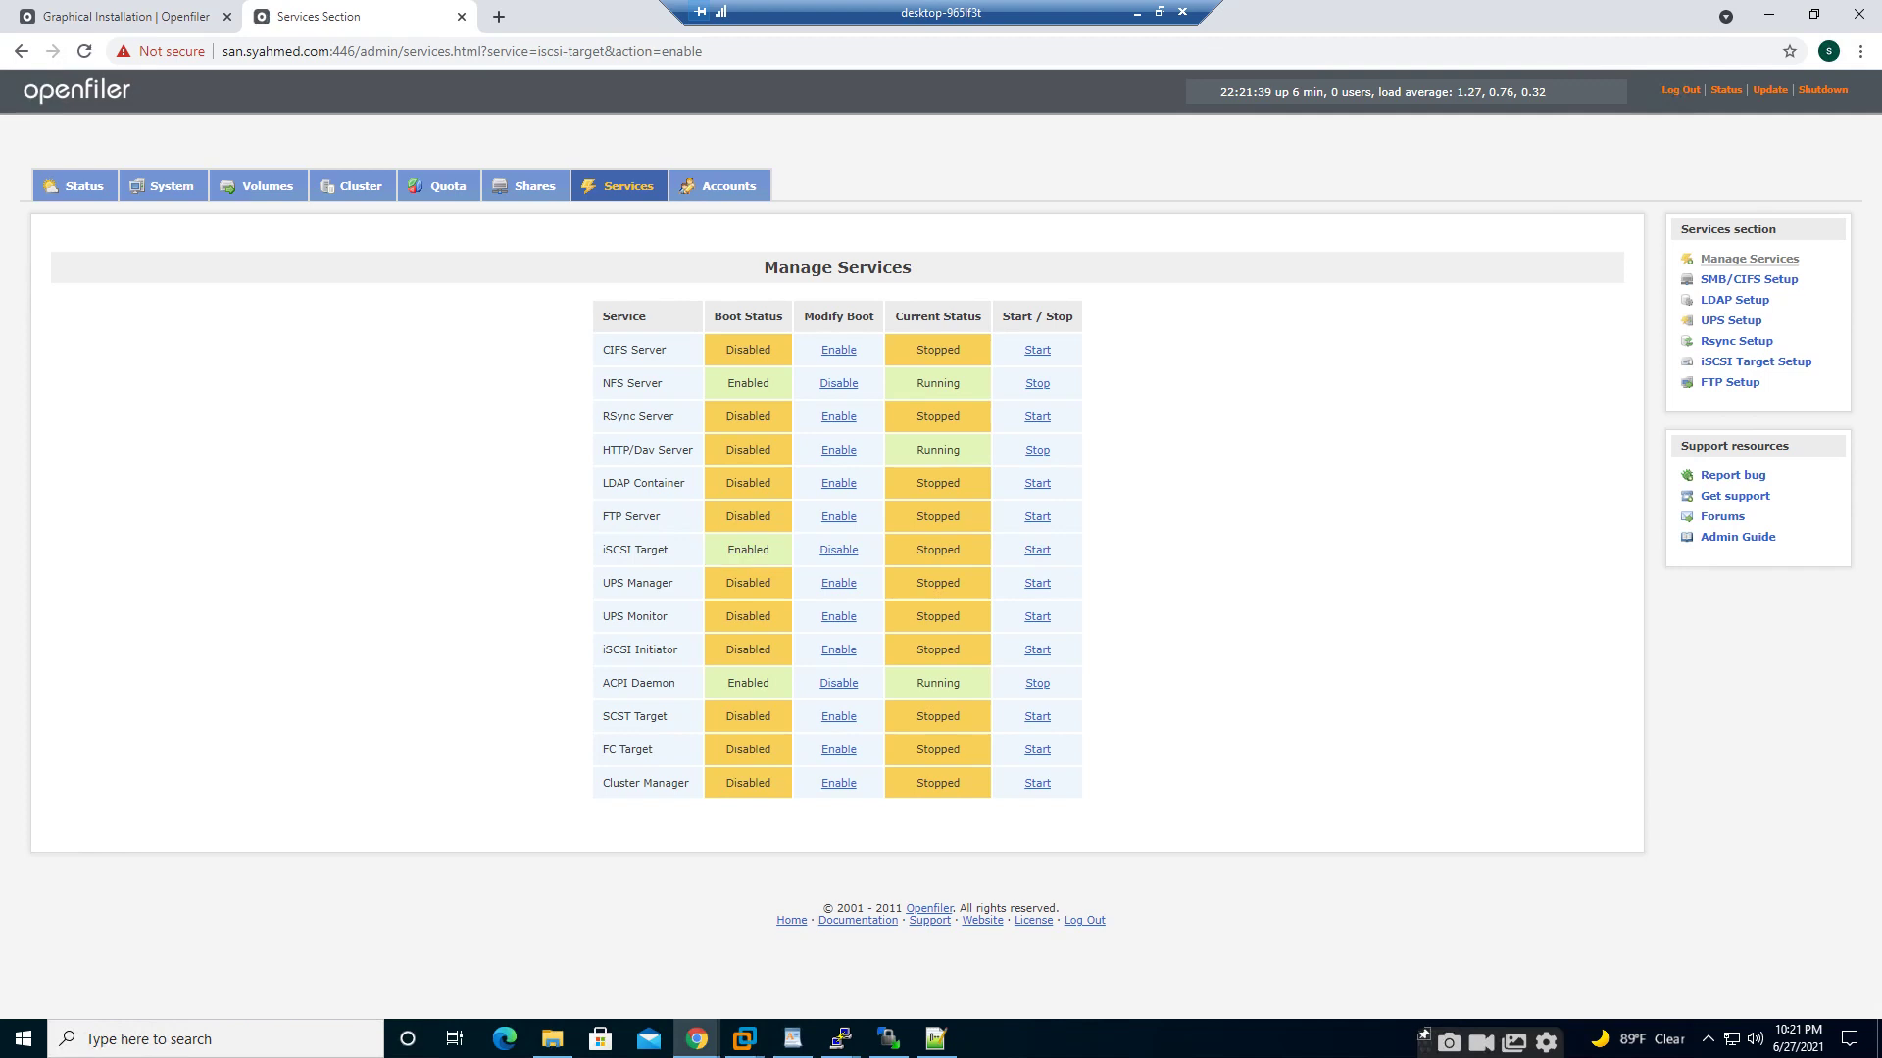
left_click(1037, 550)
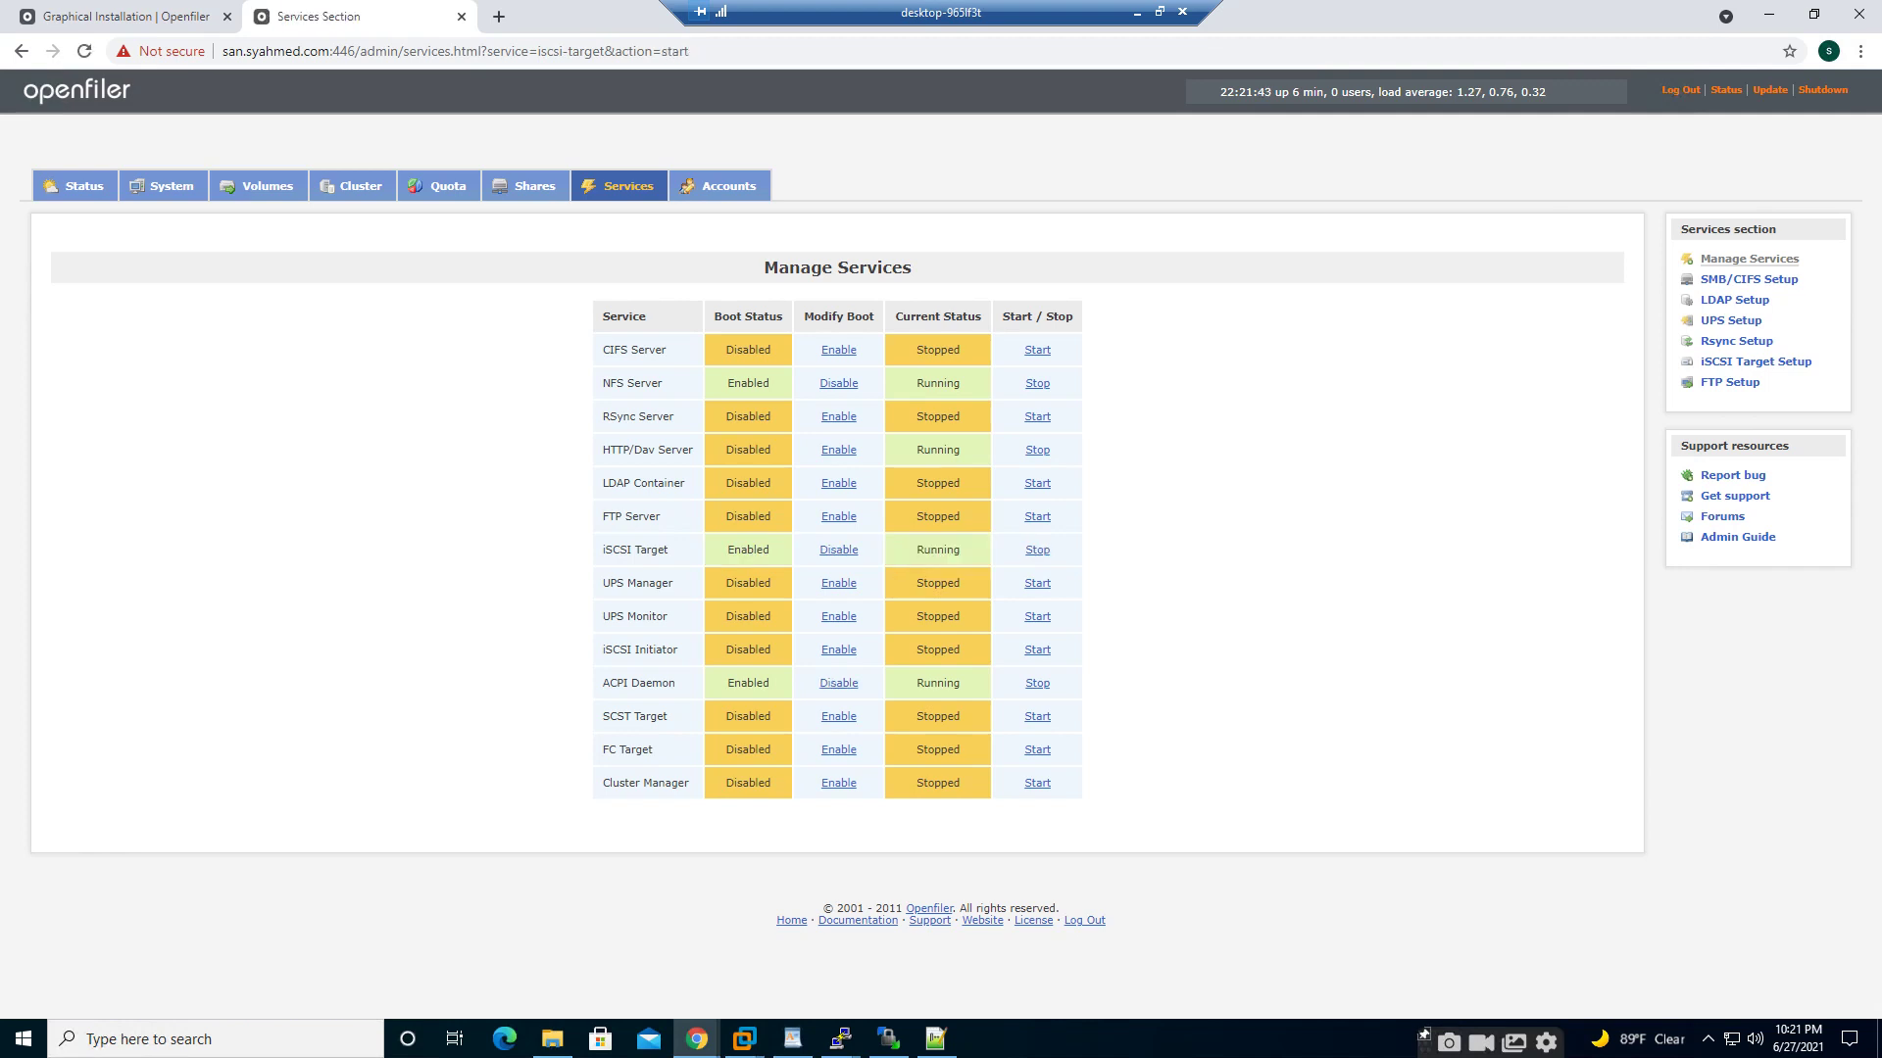
left_click(838, 650)
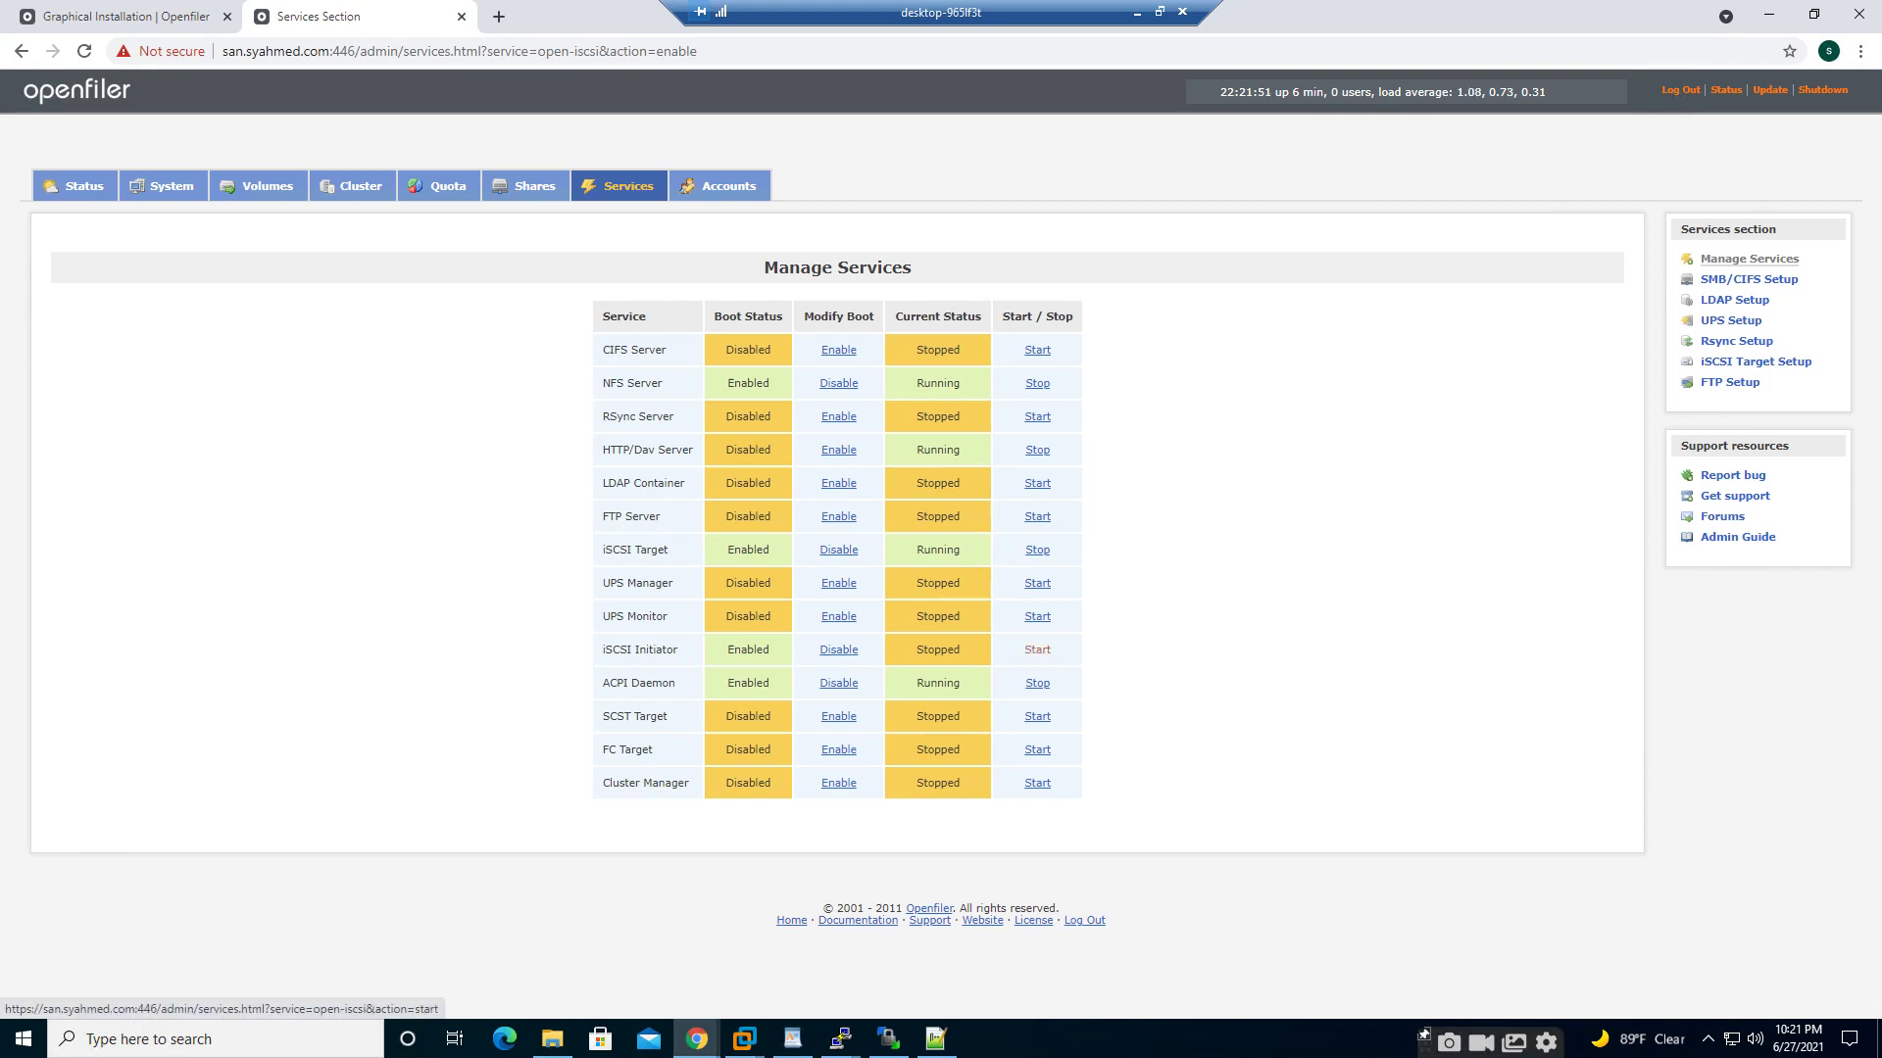
left_click(1037, 650)
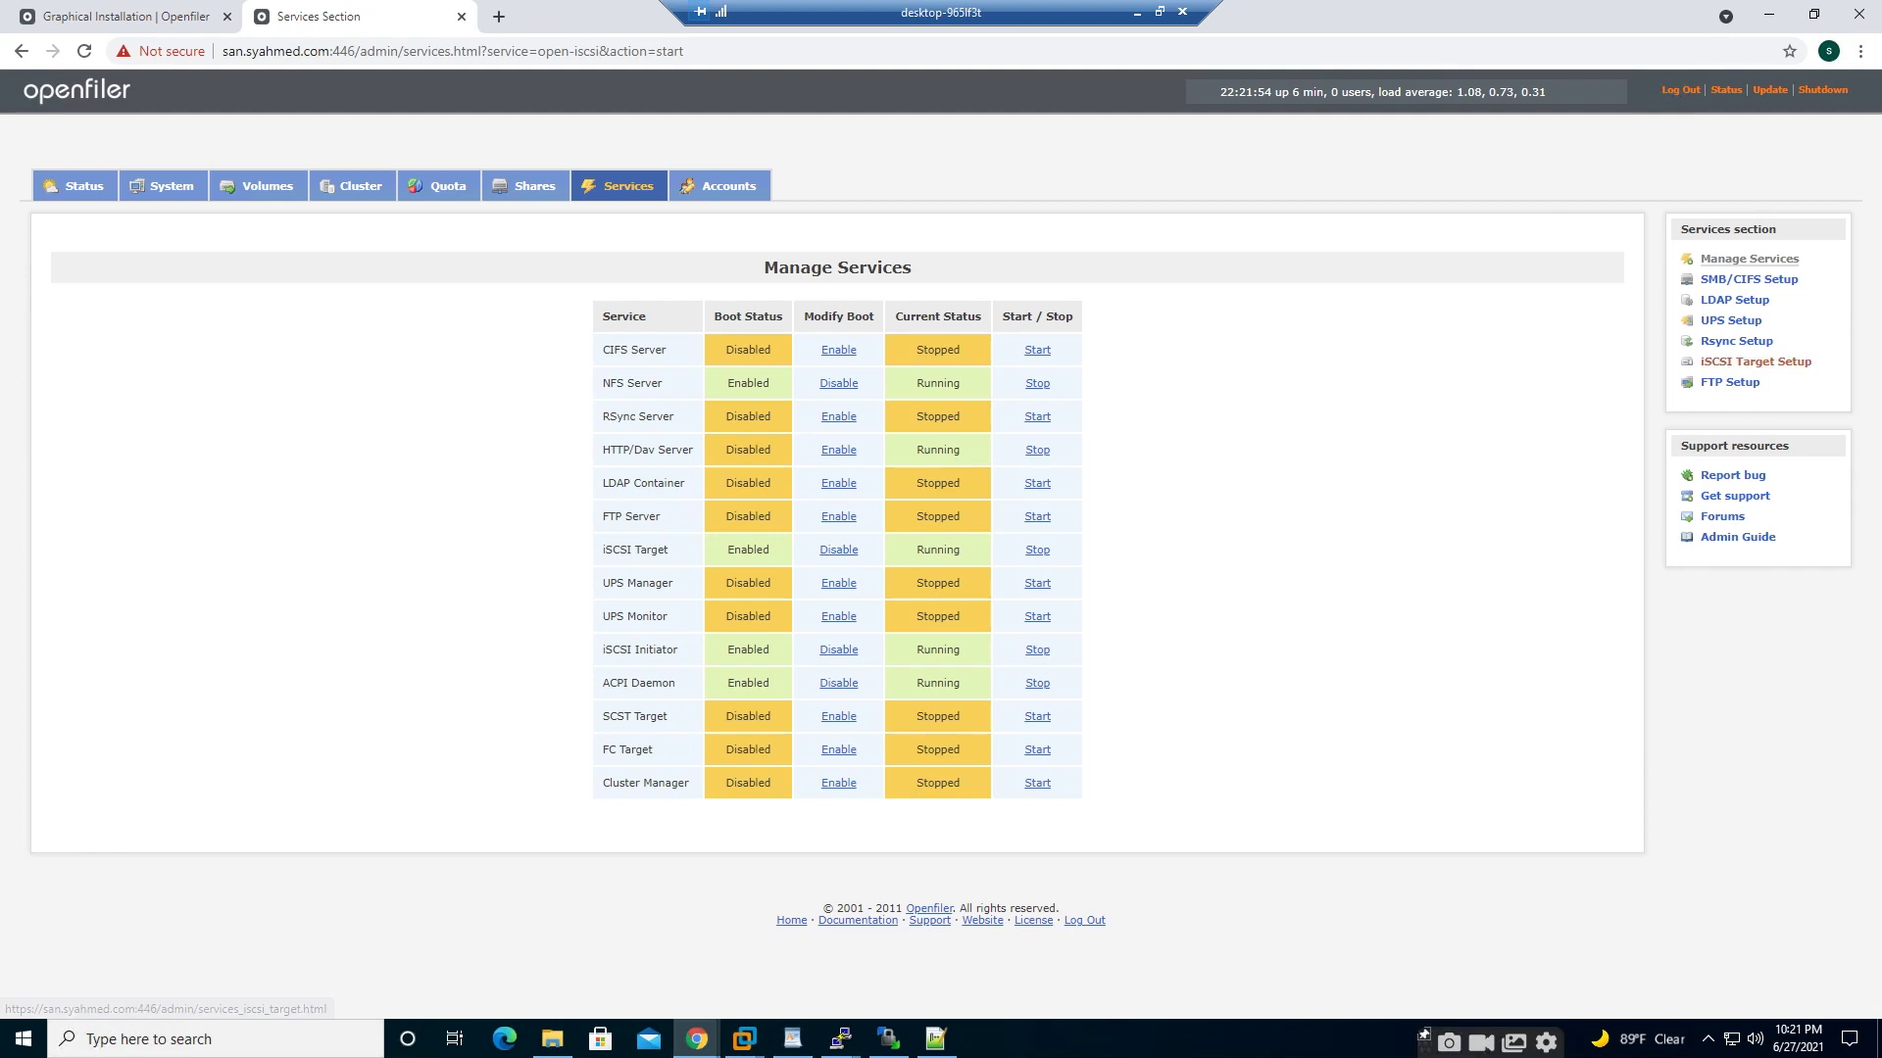
- Open Manage Volumes under Shares and display the data volume group (58560 MB)
left_click(1755, 361)
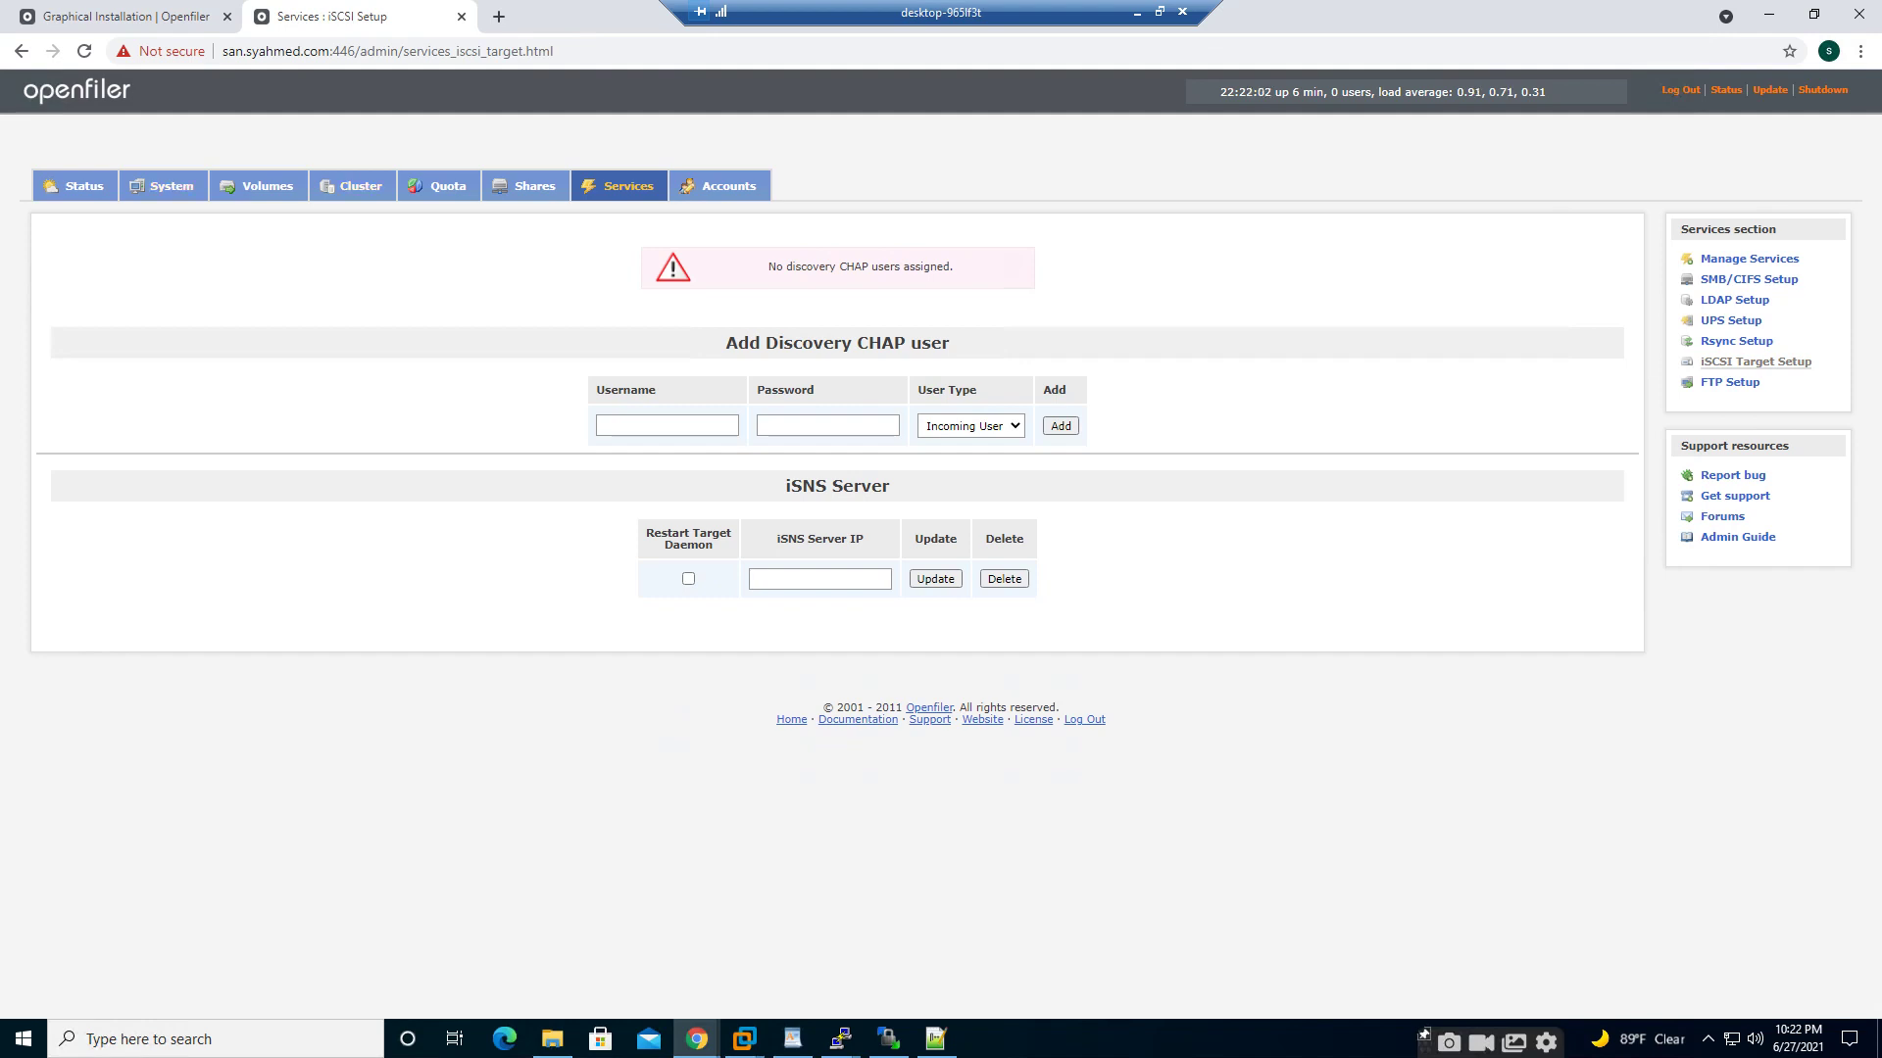
left_click(535, 185)
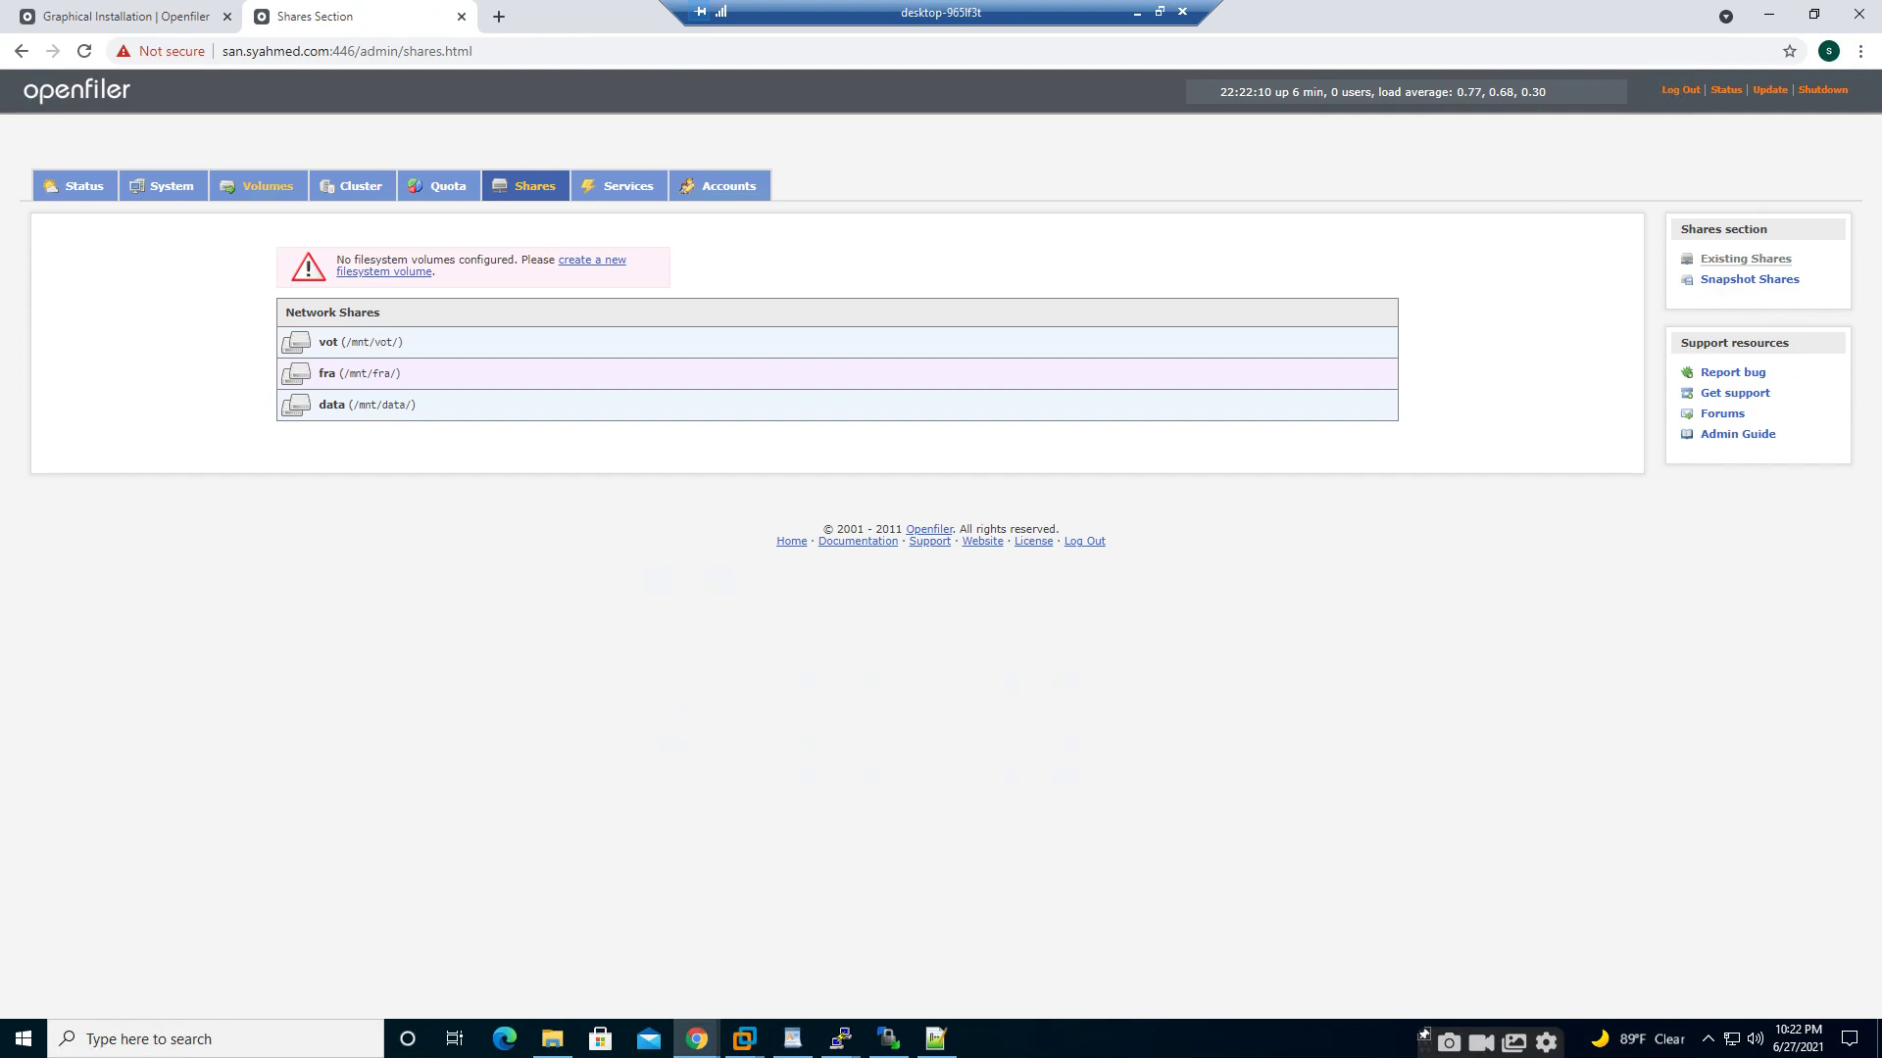
left_click(259, 185)
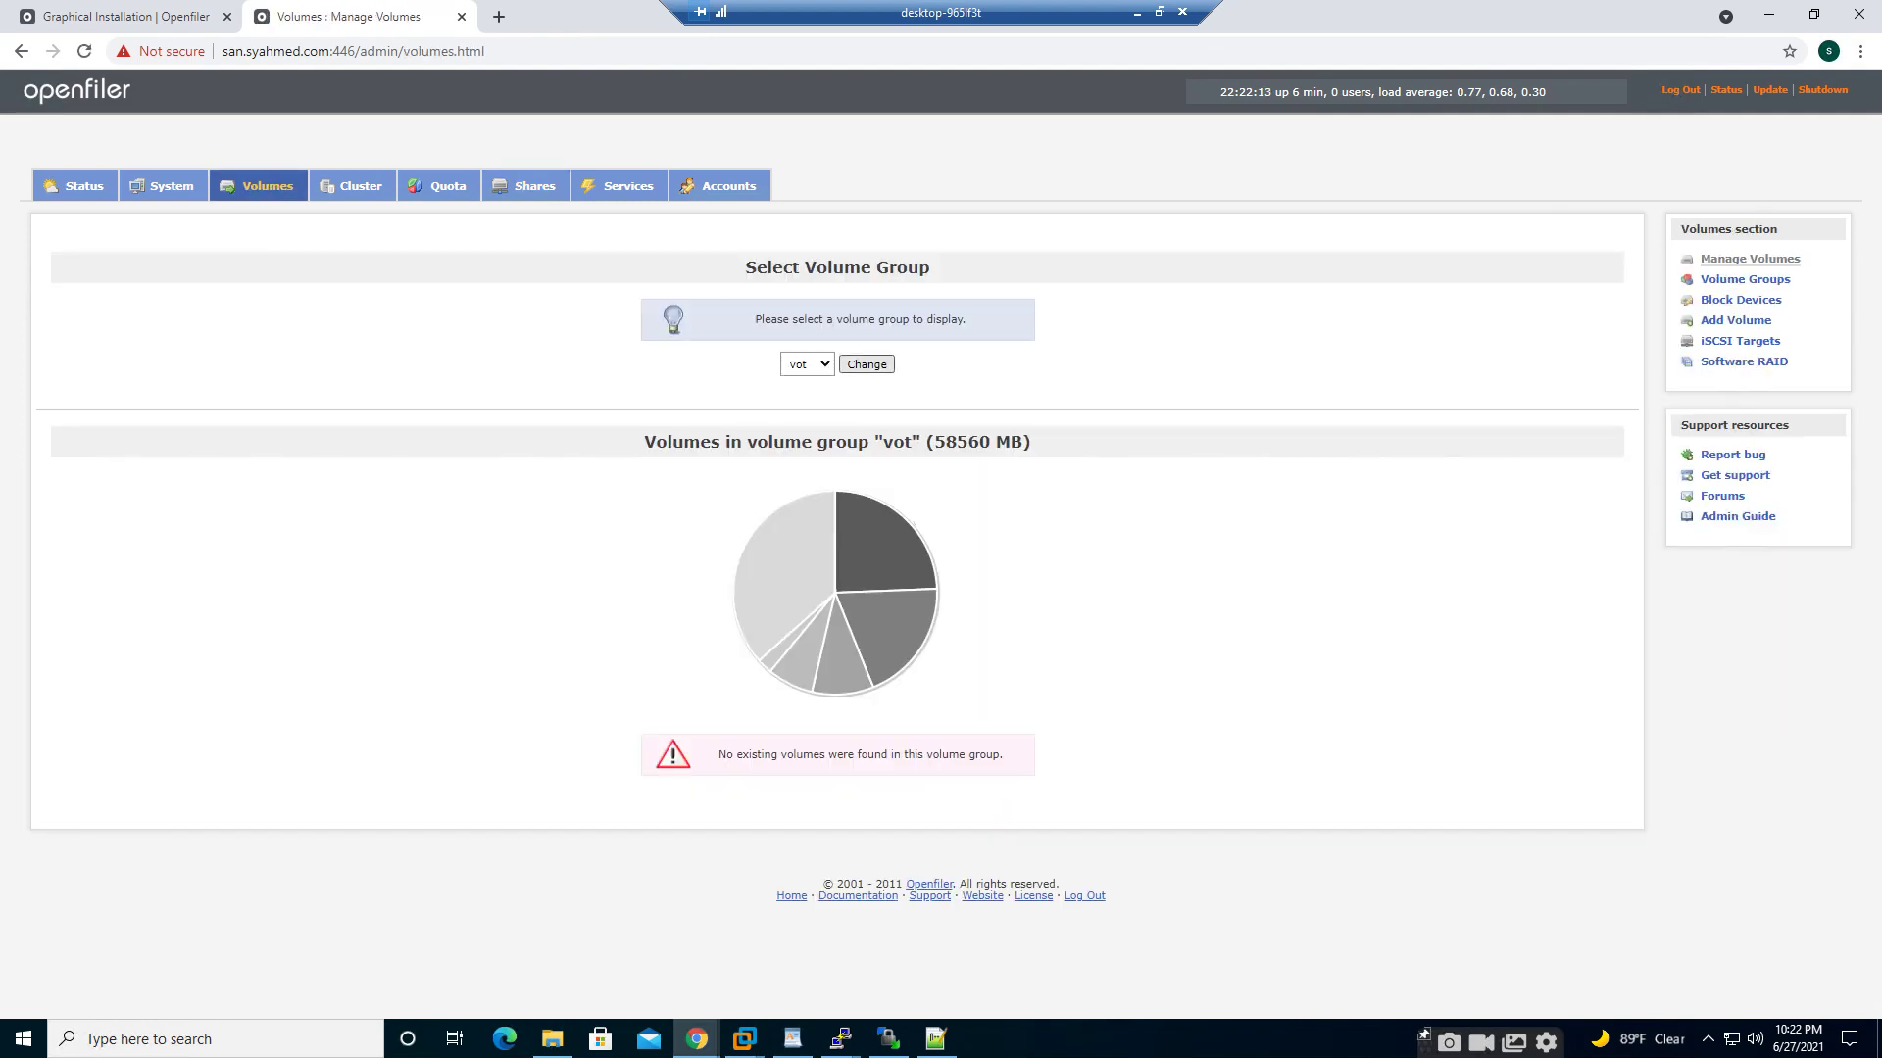
left_click(816, 364)
left_click(806, 412)
left_click(815, 364)
- Add an Ext3 volume named DATA, described DATA, using all 58560 MB of the data group
left_click(805, 411)
left_click(866, 364)
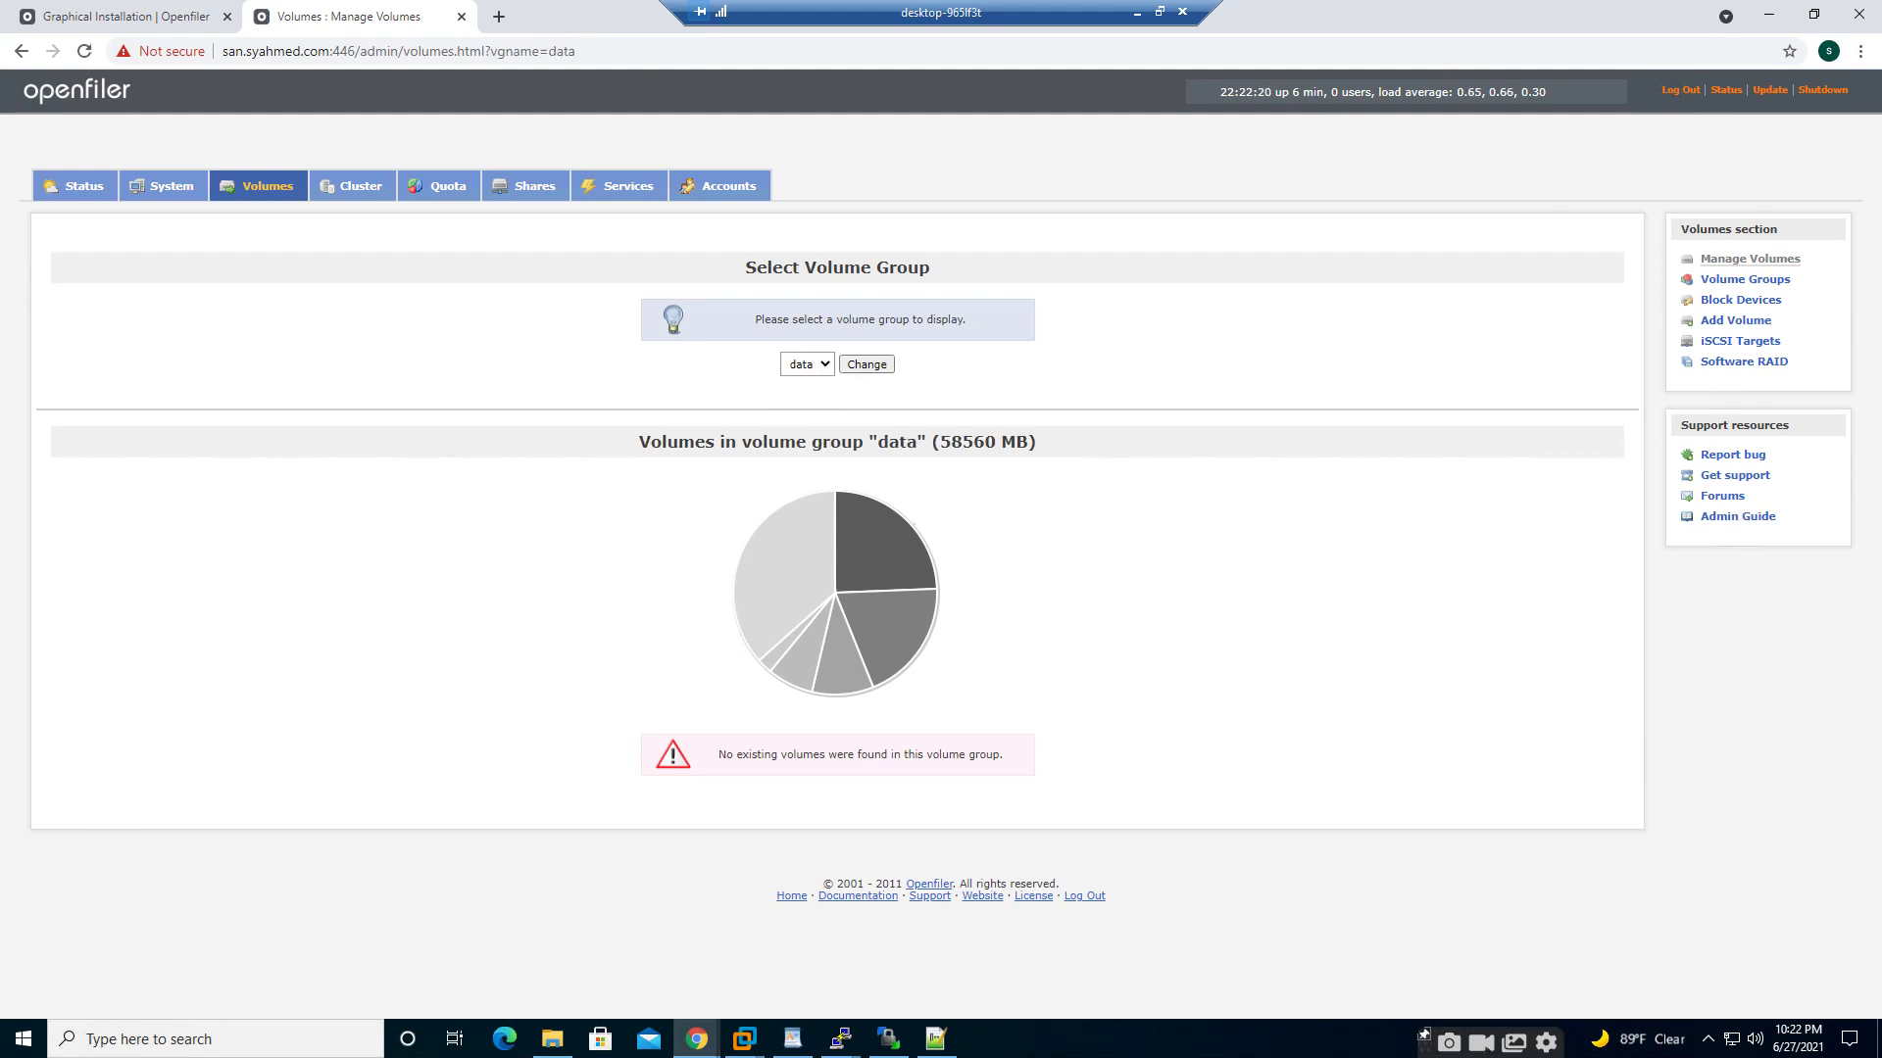
left_click(1735, 321)
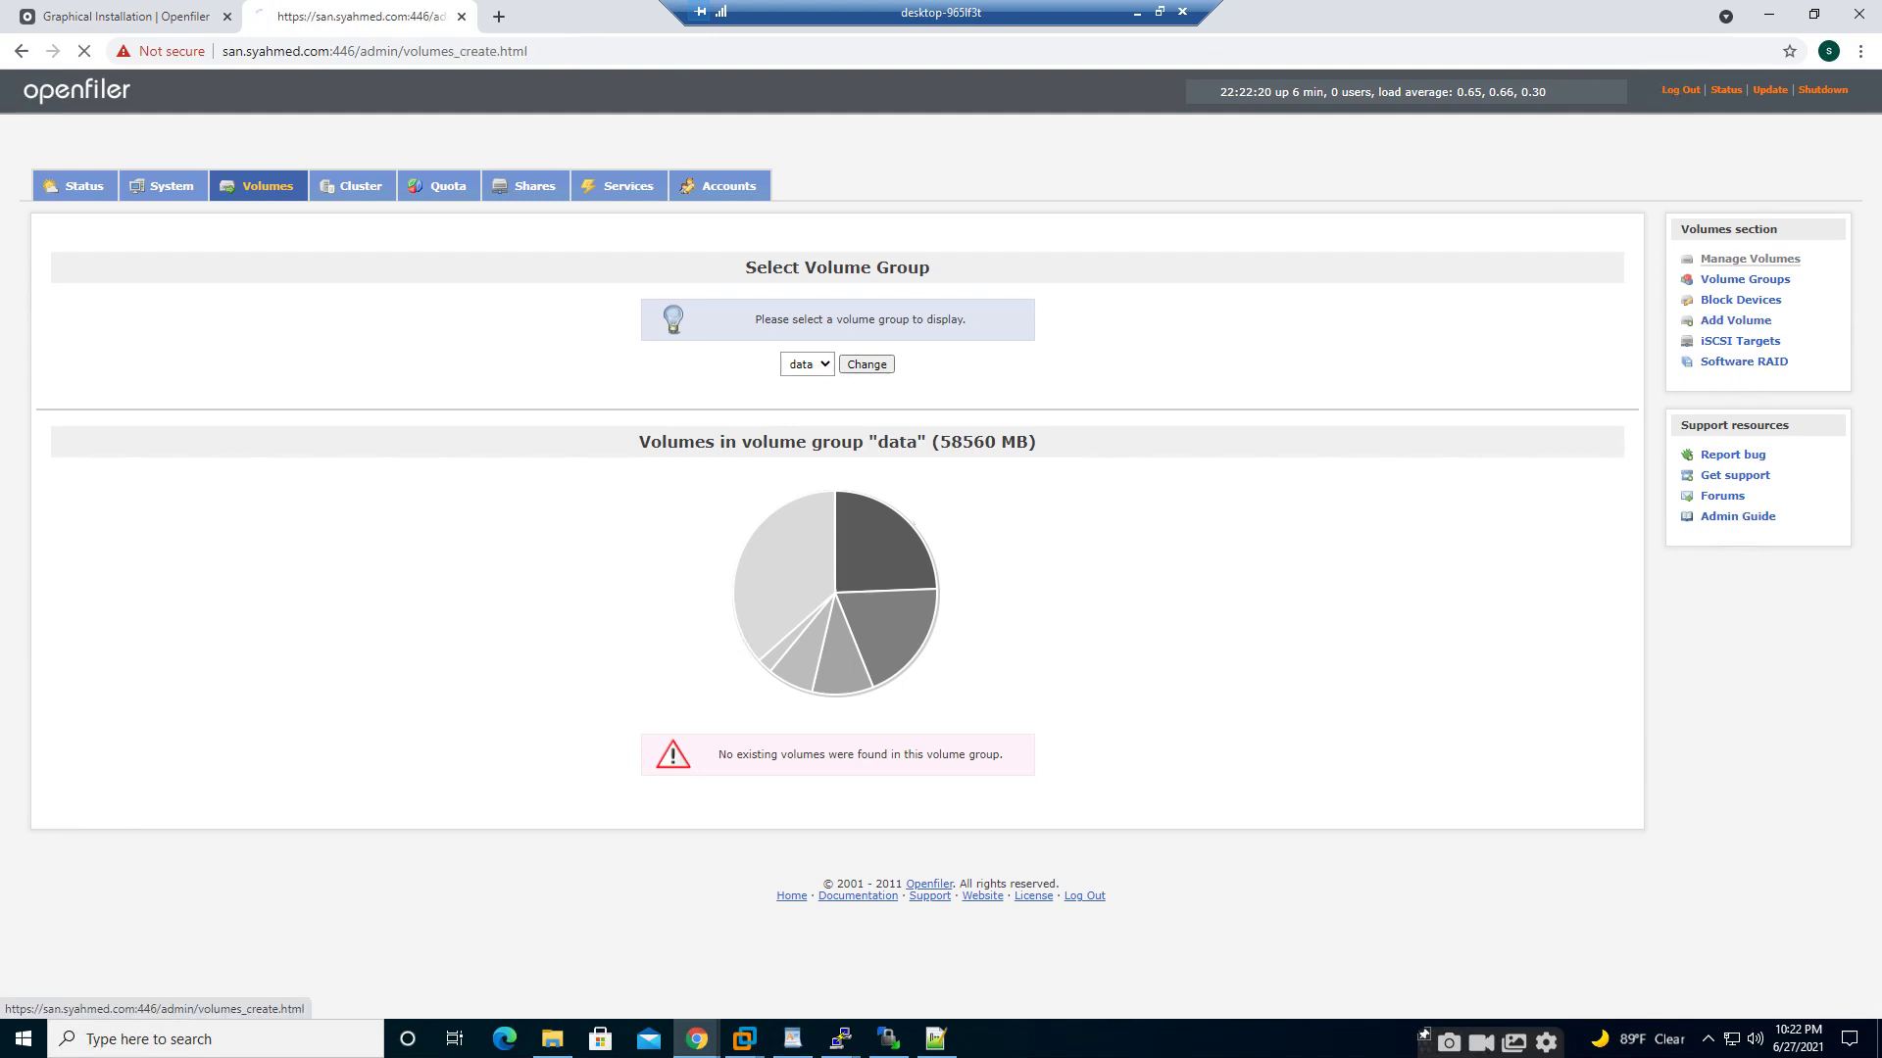
scroll(829, 548, "down", 2)
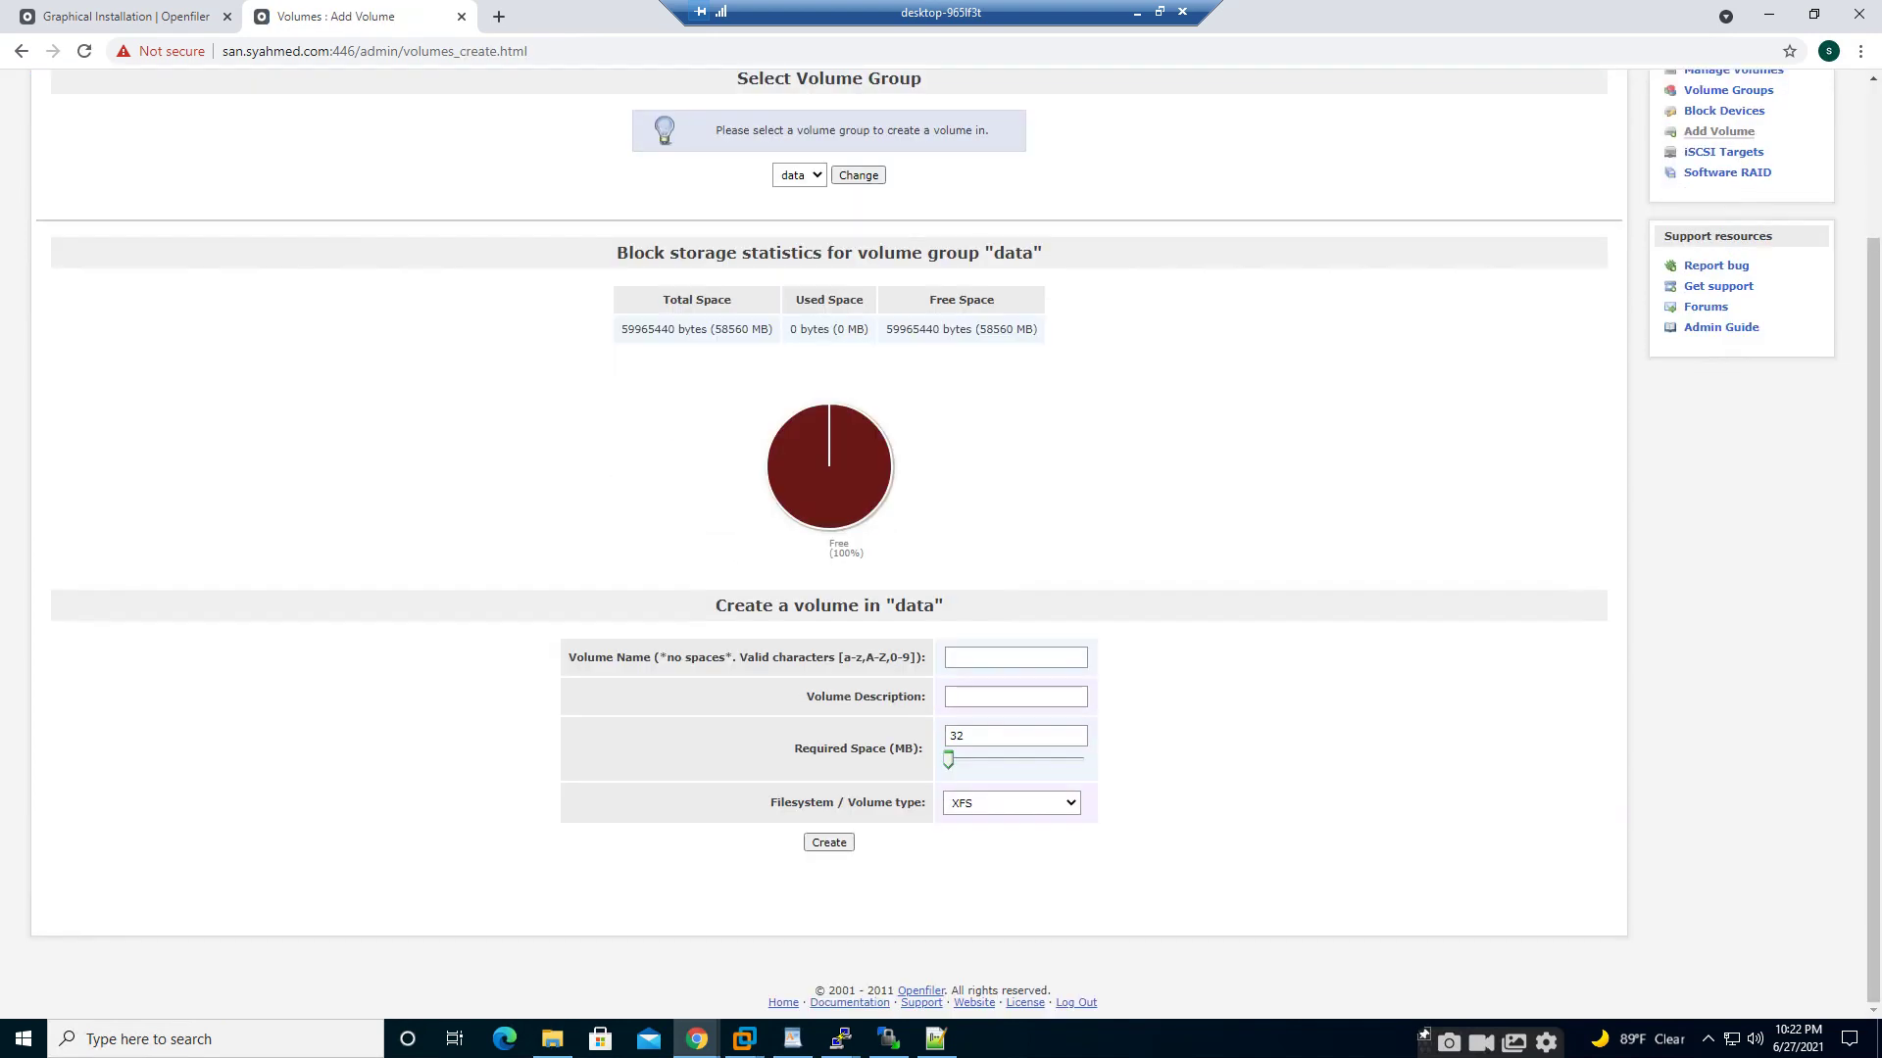
left_click(1015, 657)
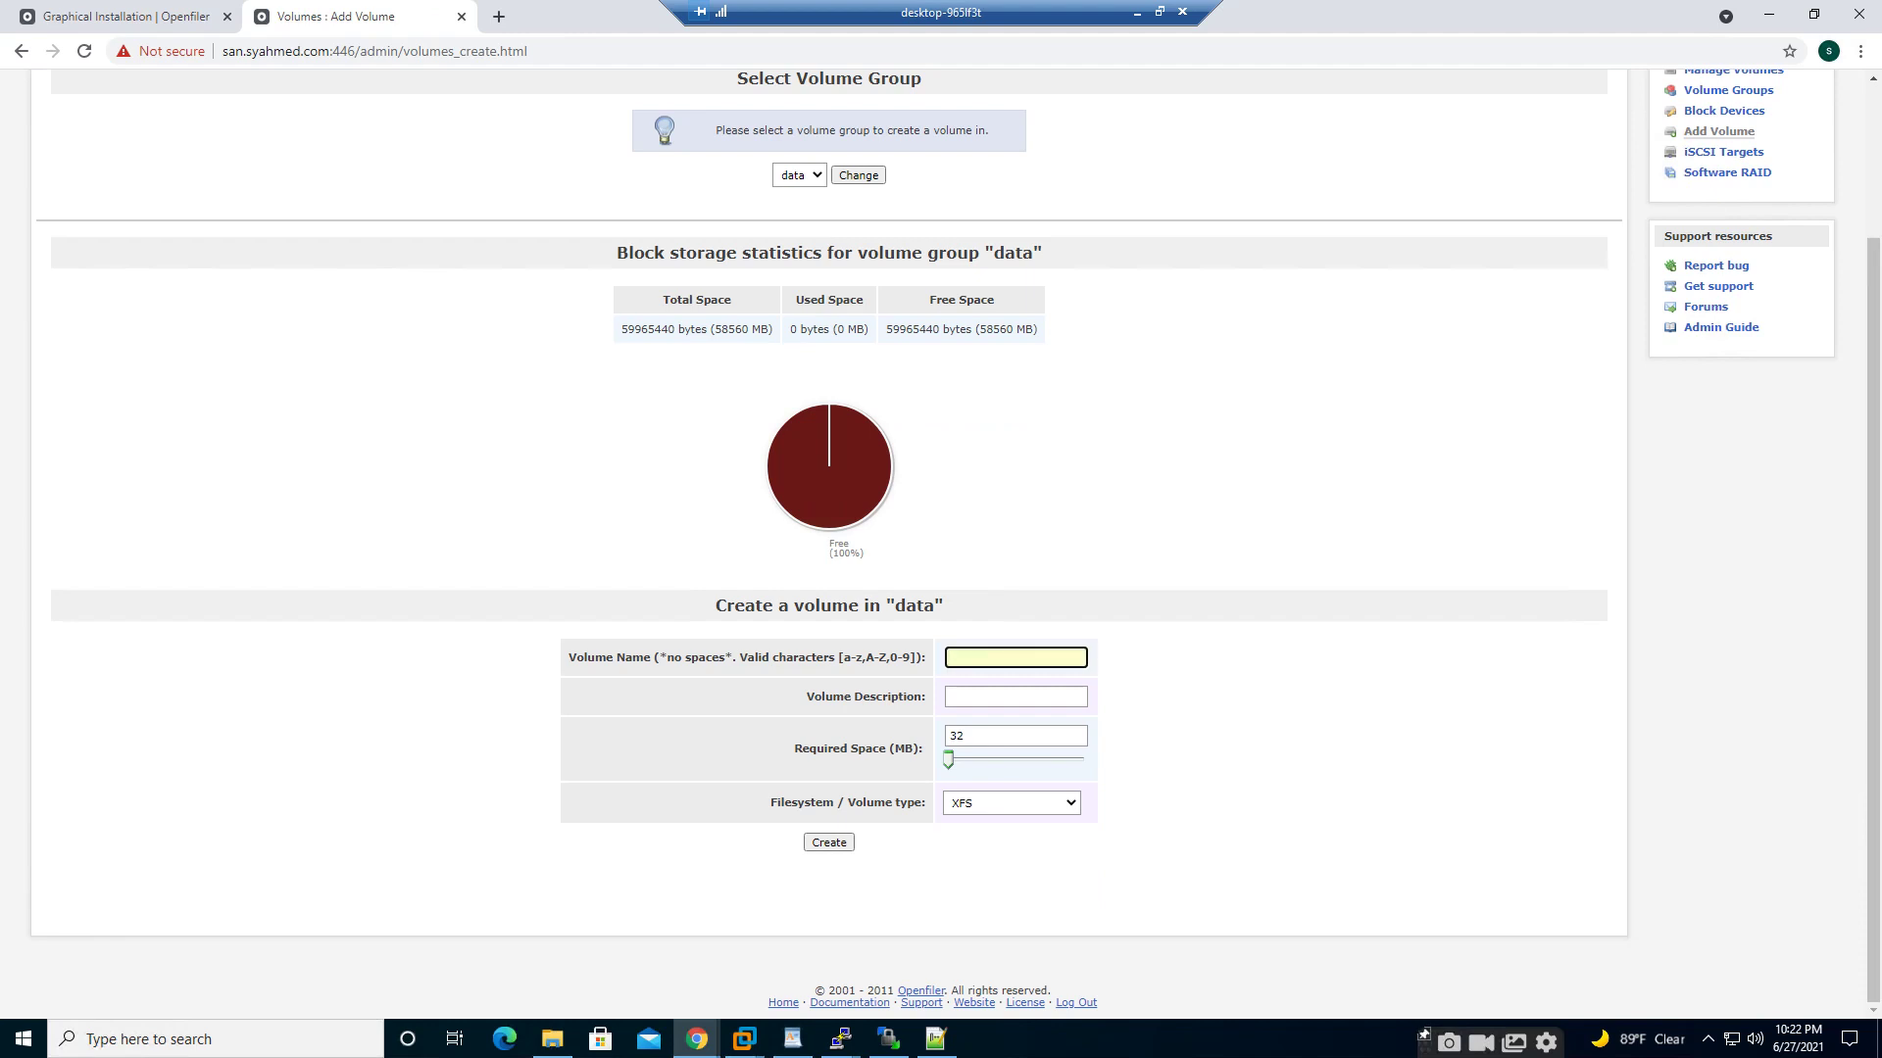
type("DATA")
key("Tab")
type("DATA")
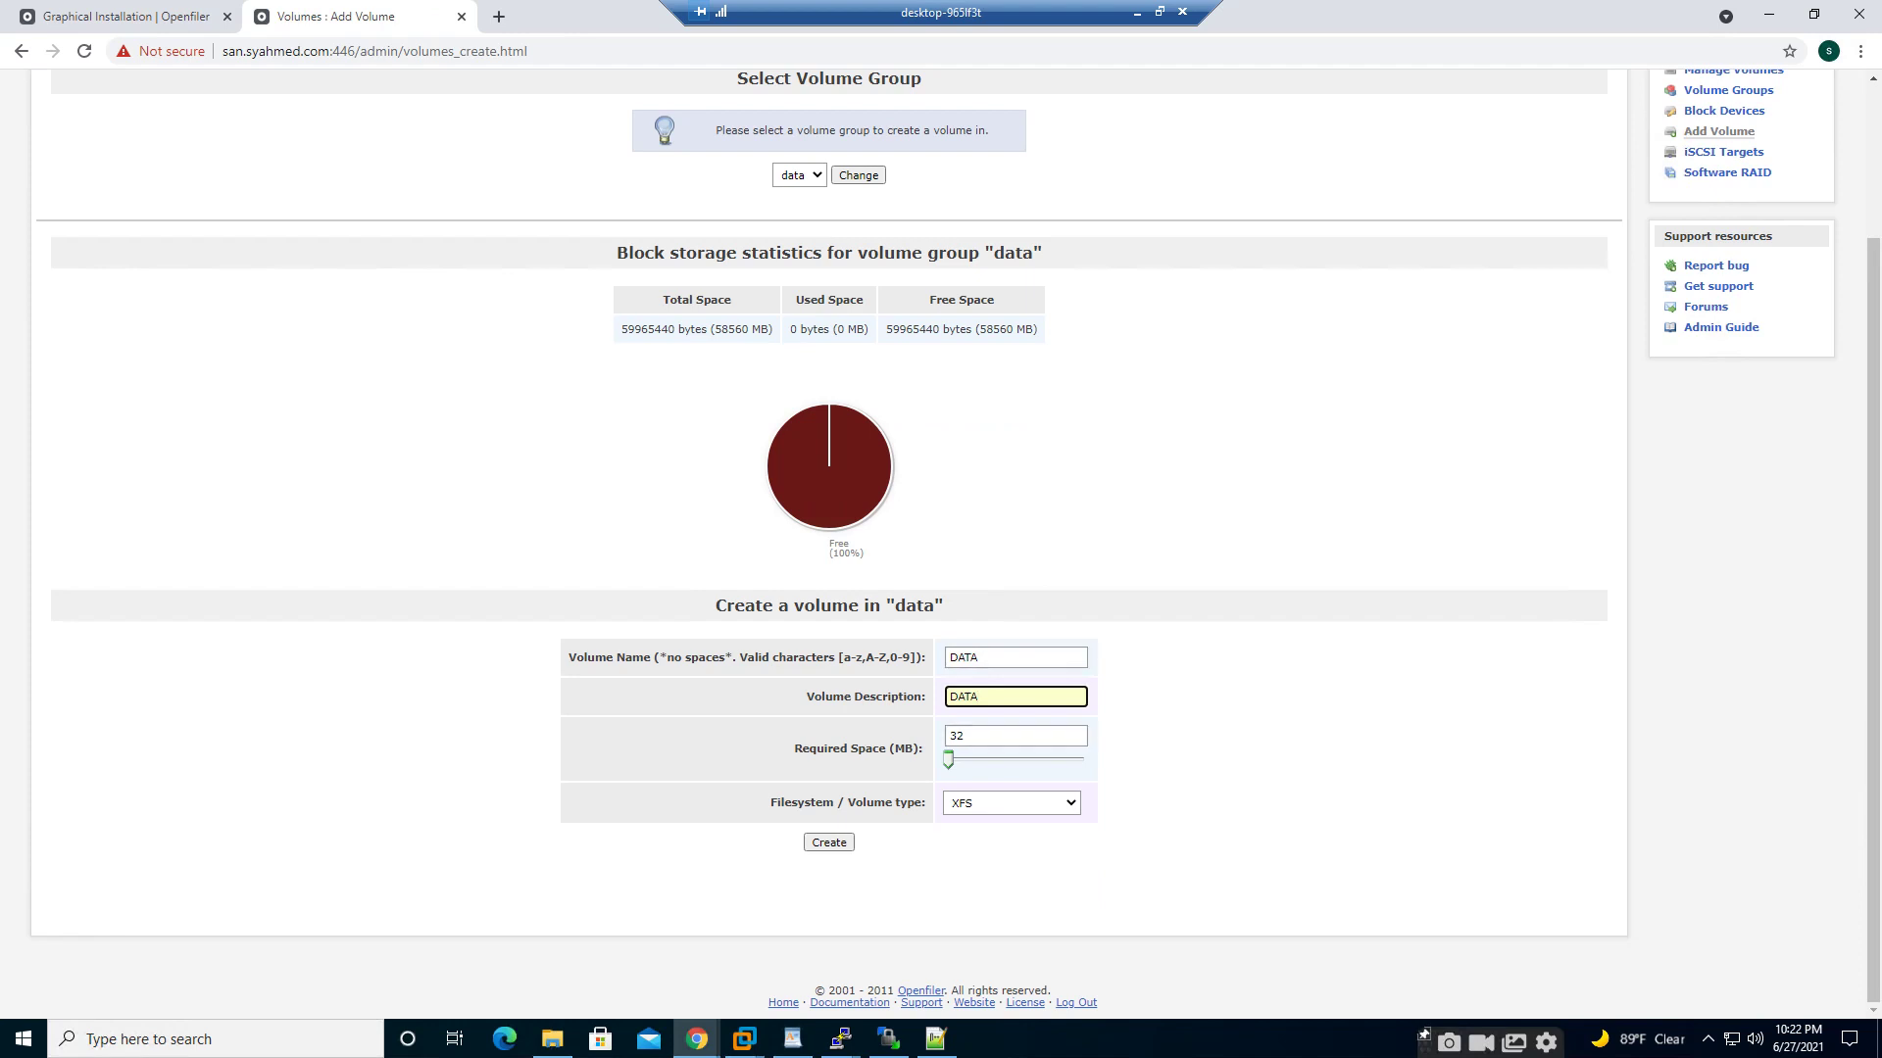
left_click_drag(947, 759, 1086, 760)
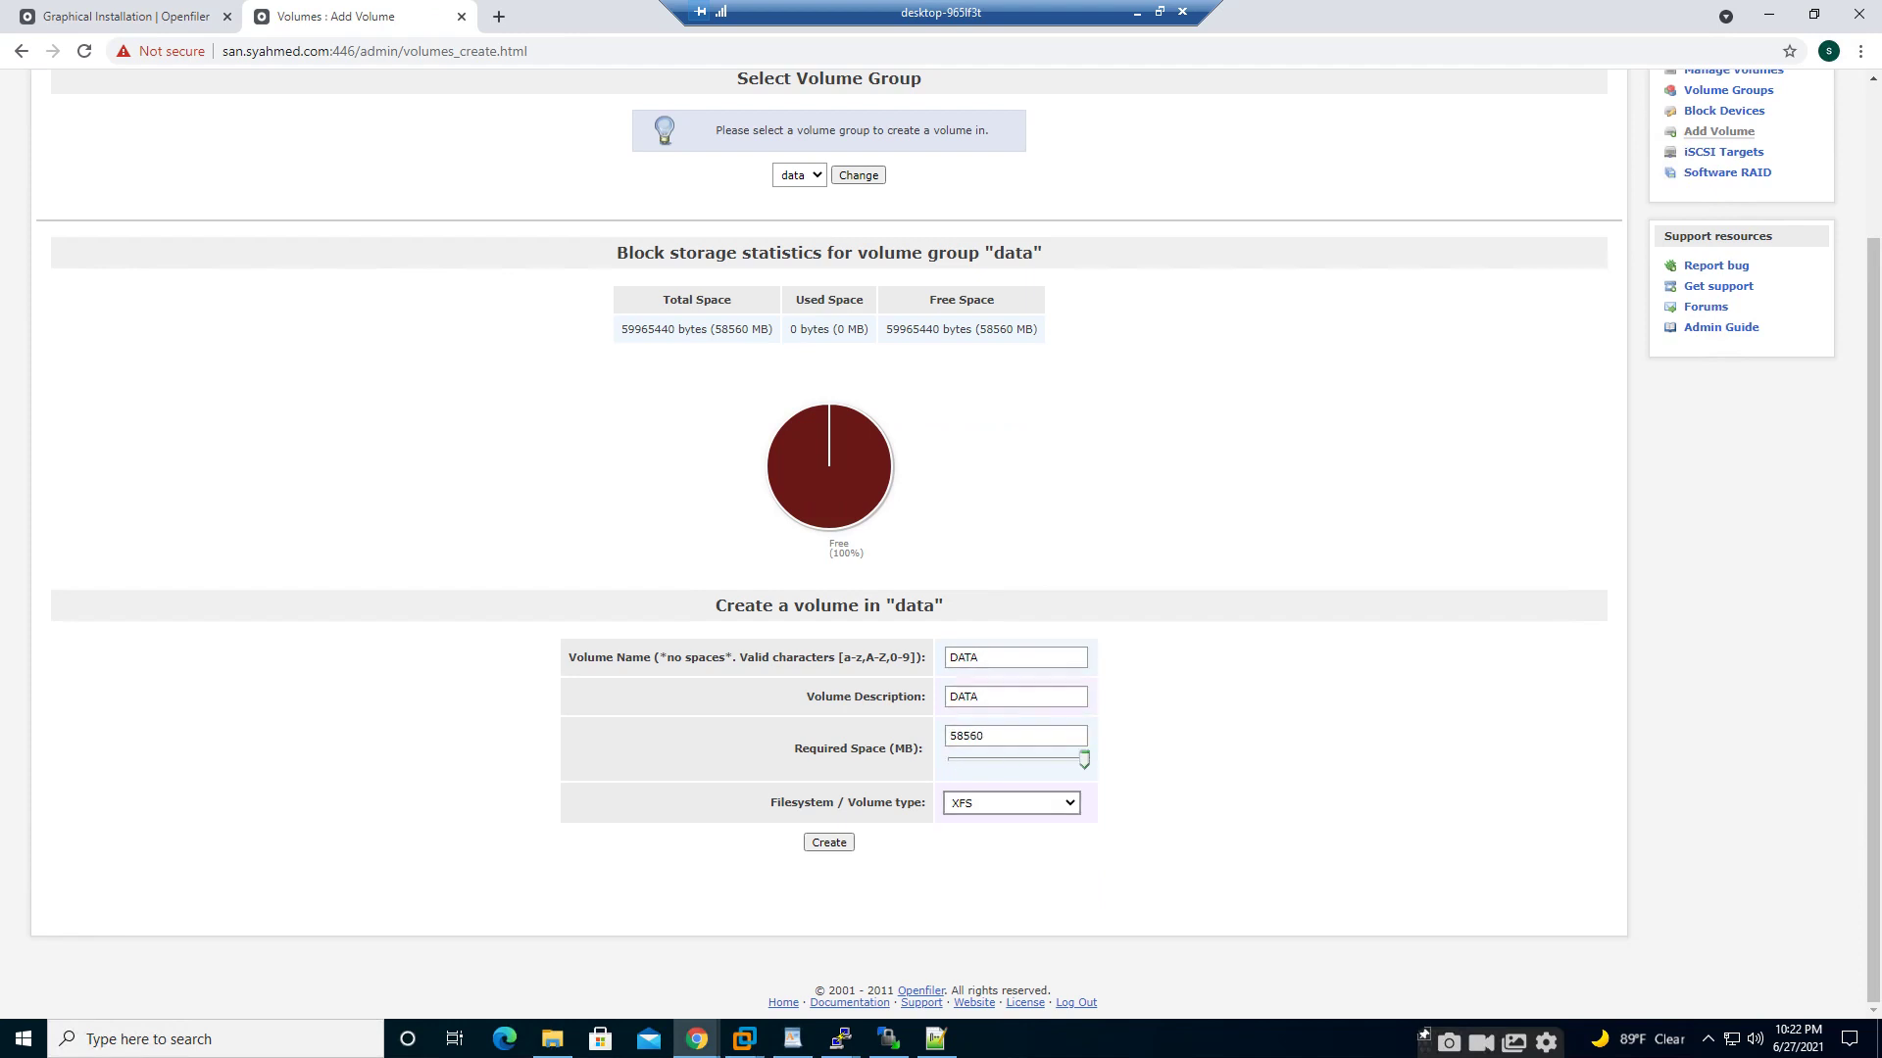
left_click(1011, 803)
left_click(1010, 837)
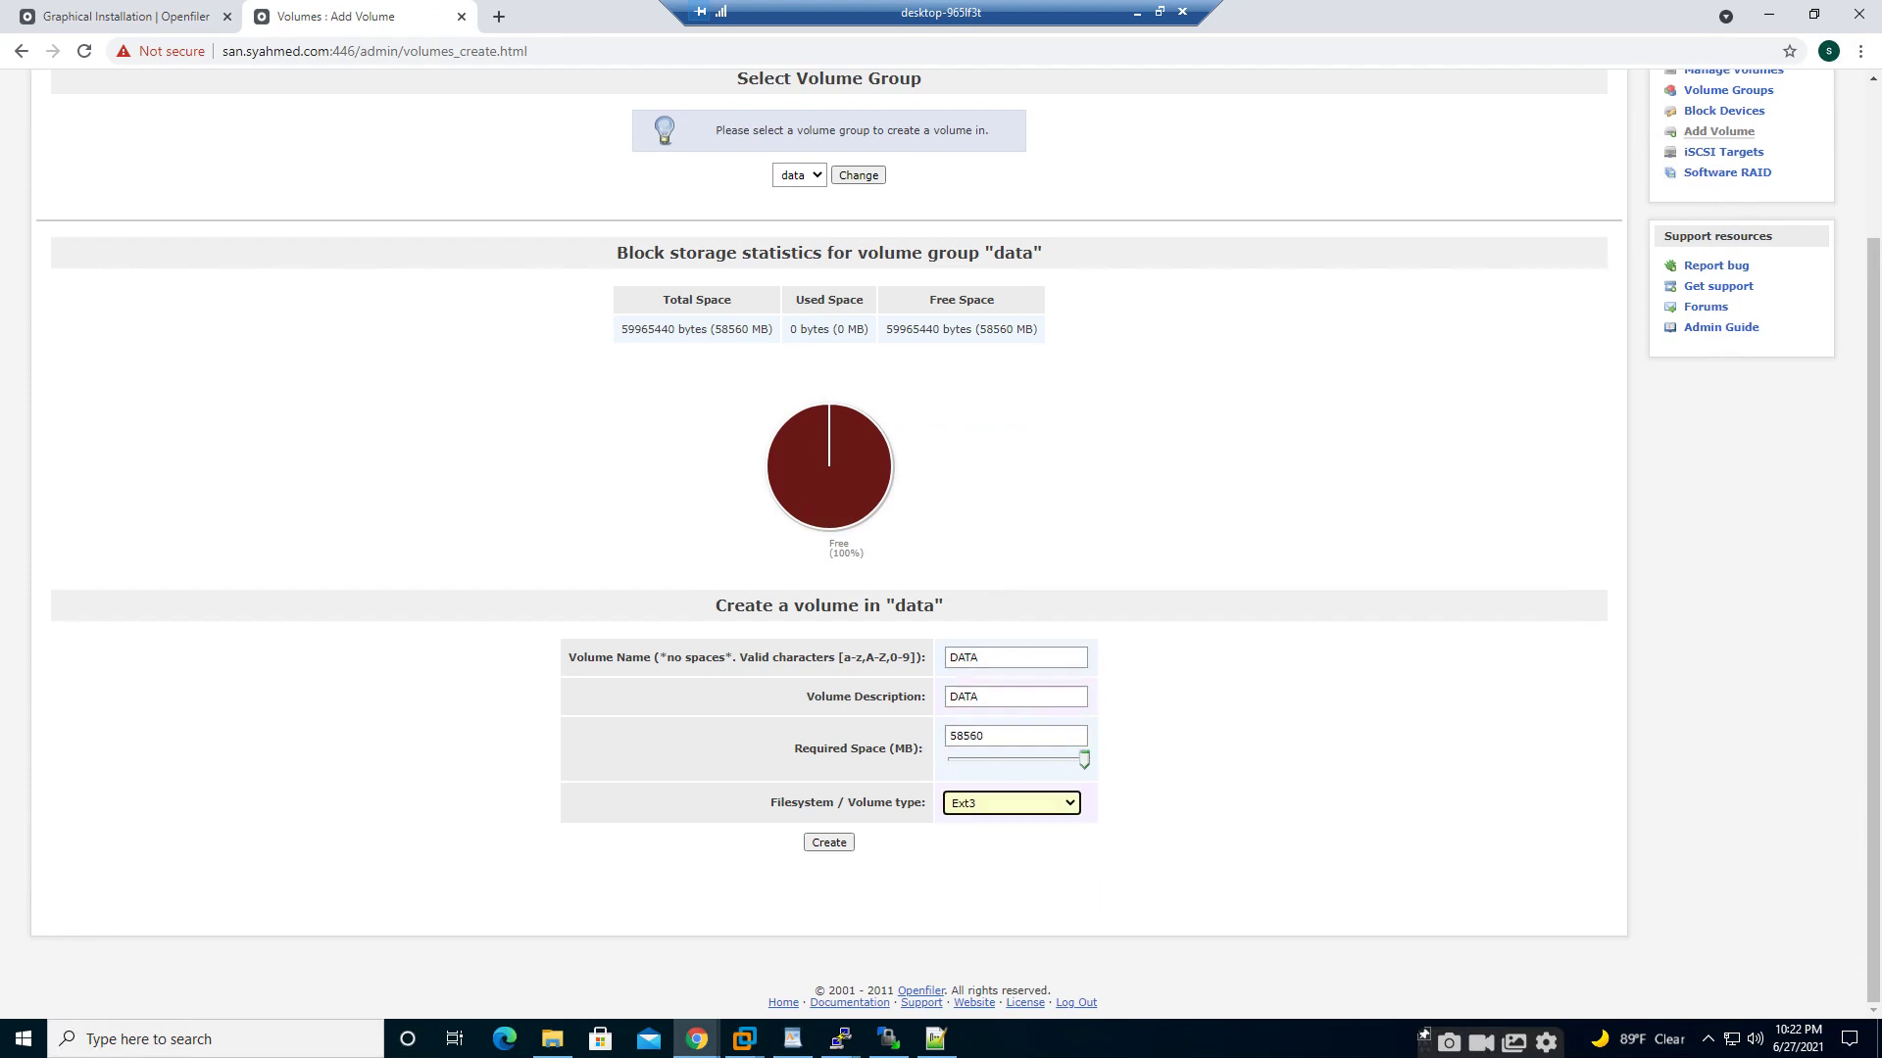
left_click(829, 843)
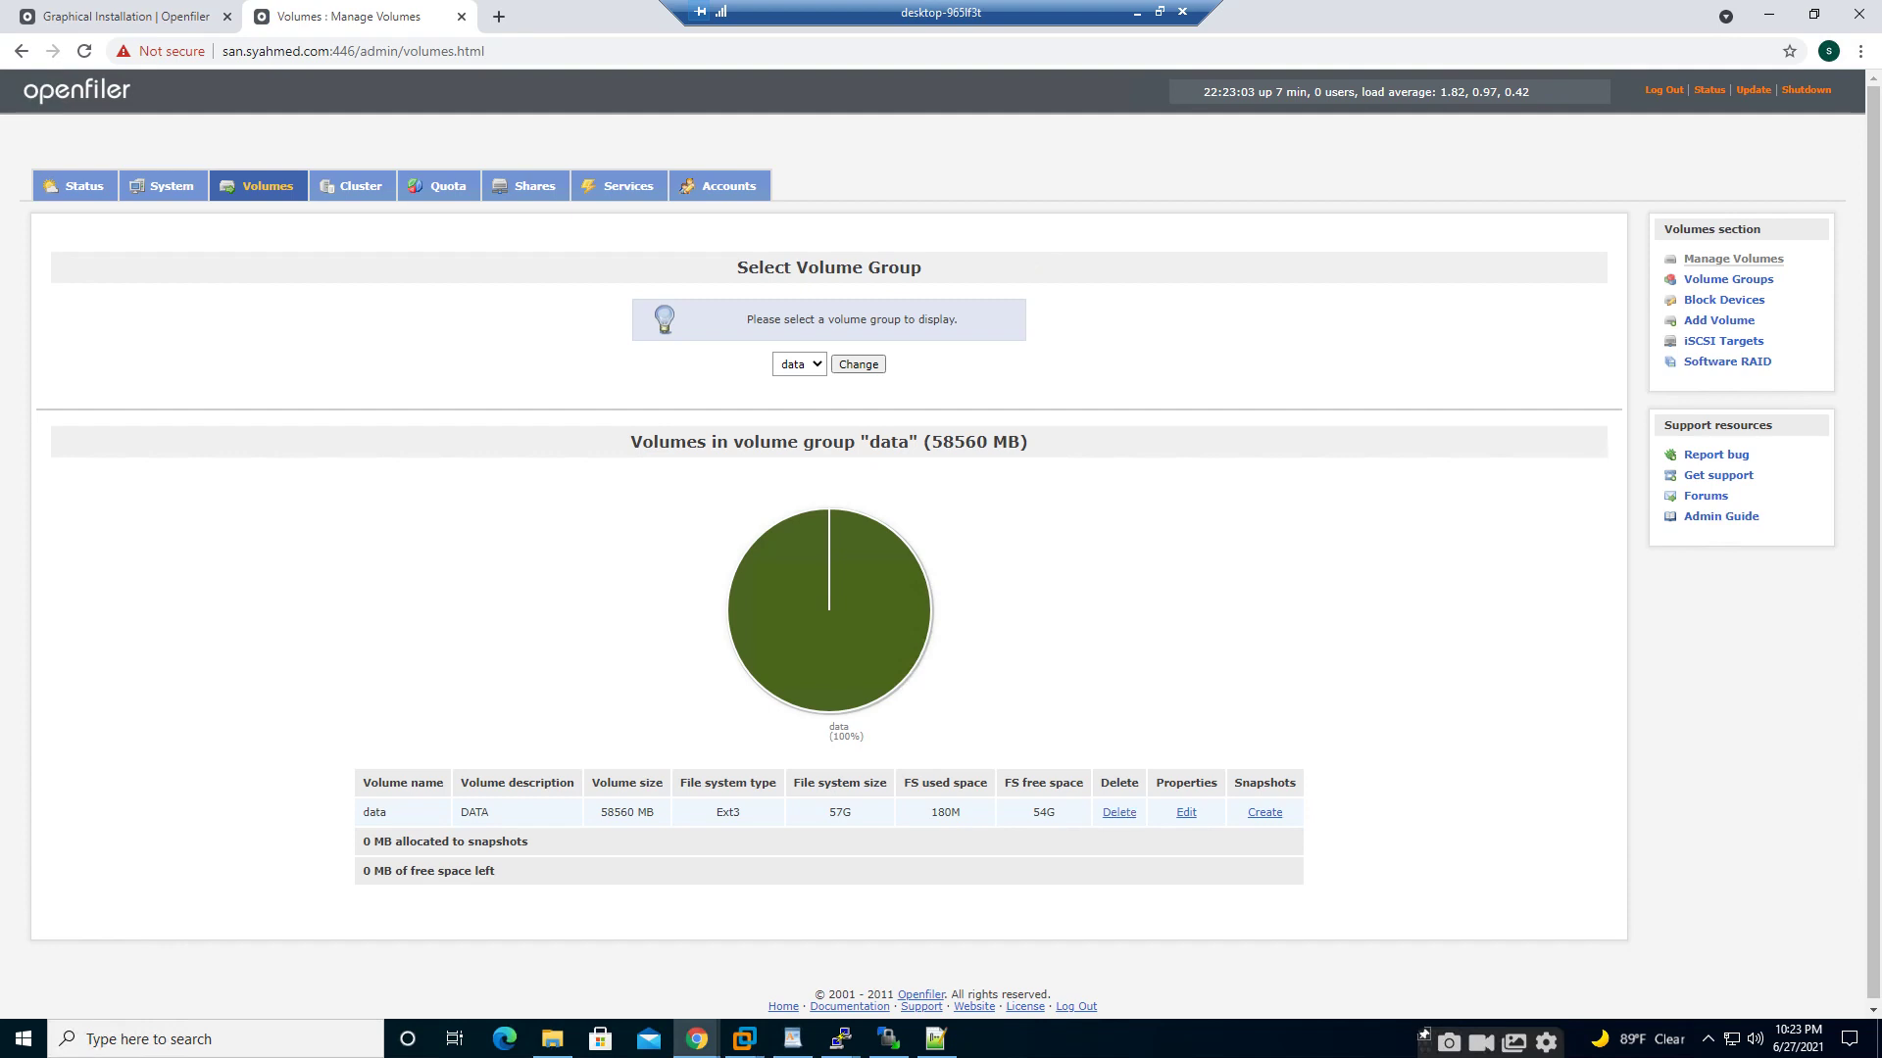
- In the fra group, start a new volume named FRA, described FRA, sized to the full 58560 MB
left_click(798, 364)
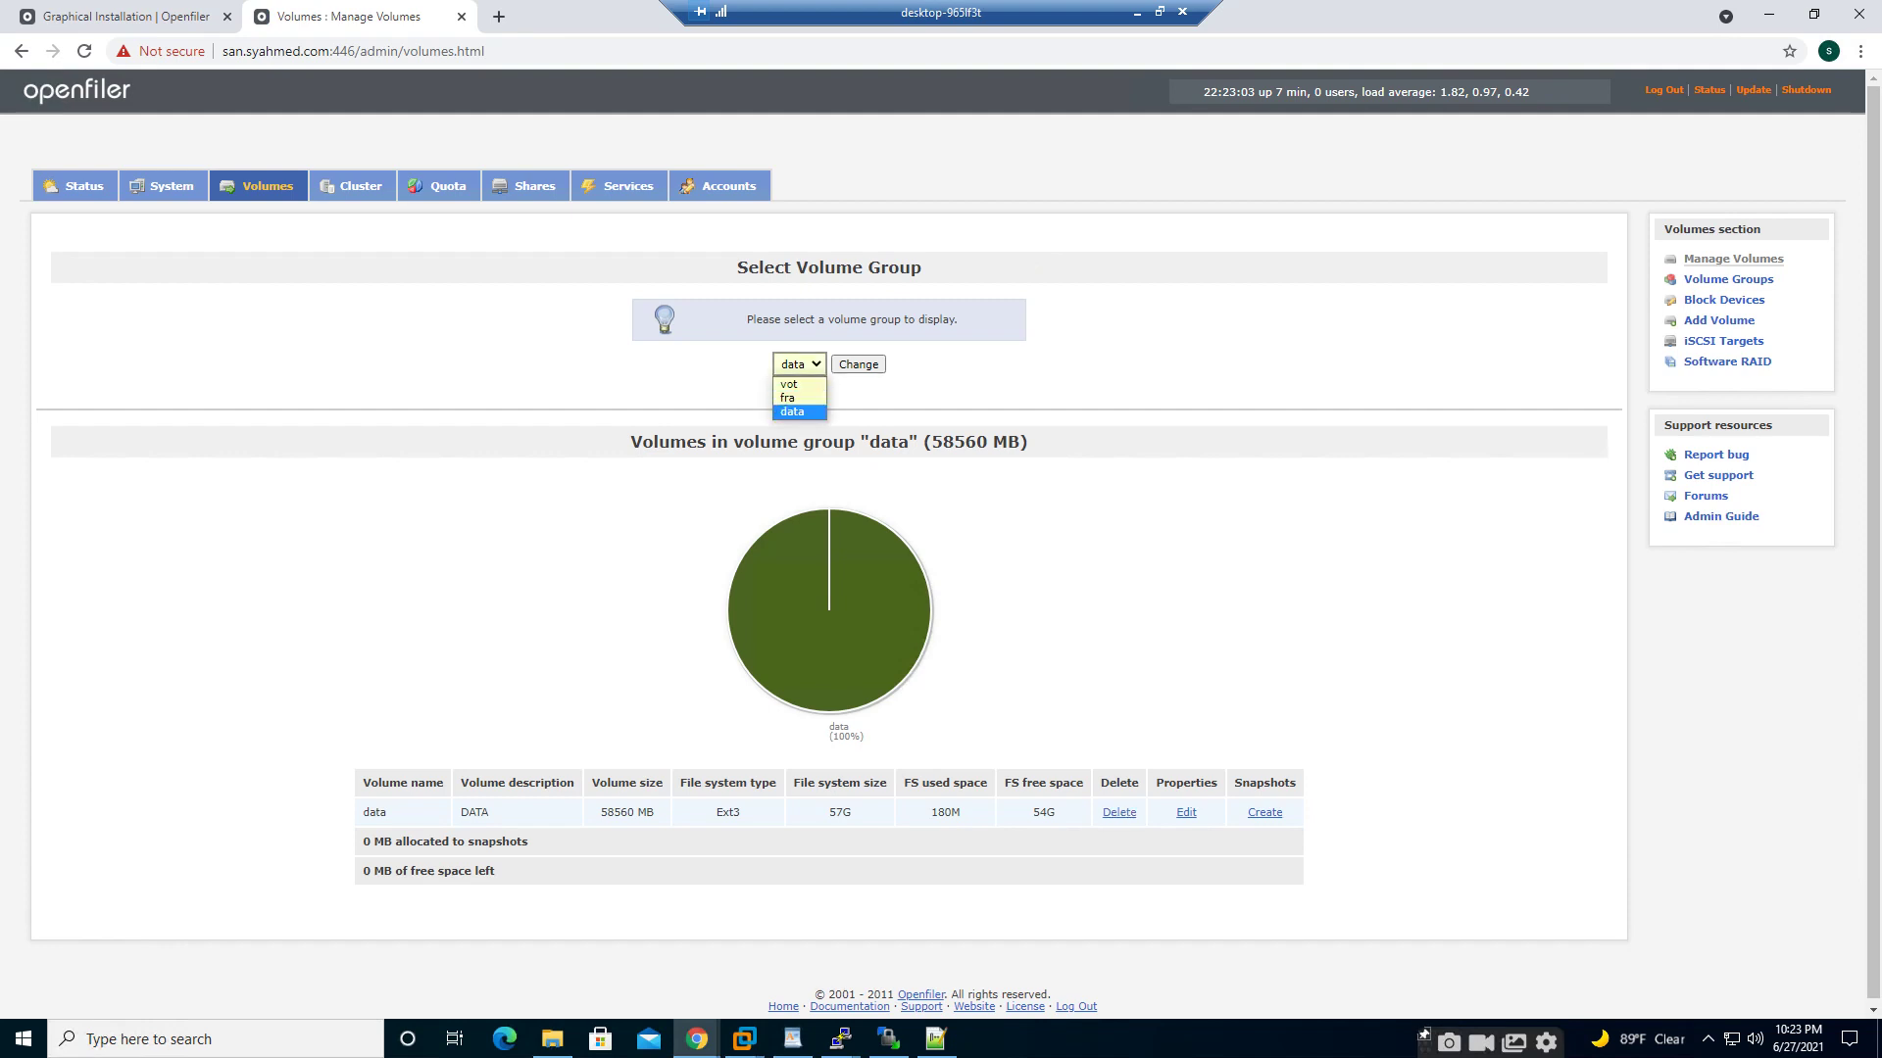
left_click(787, 397)
left_click(859, 363)
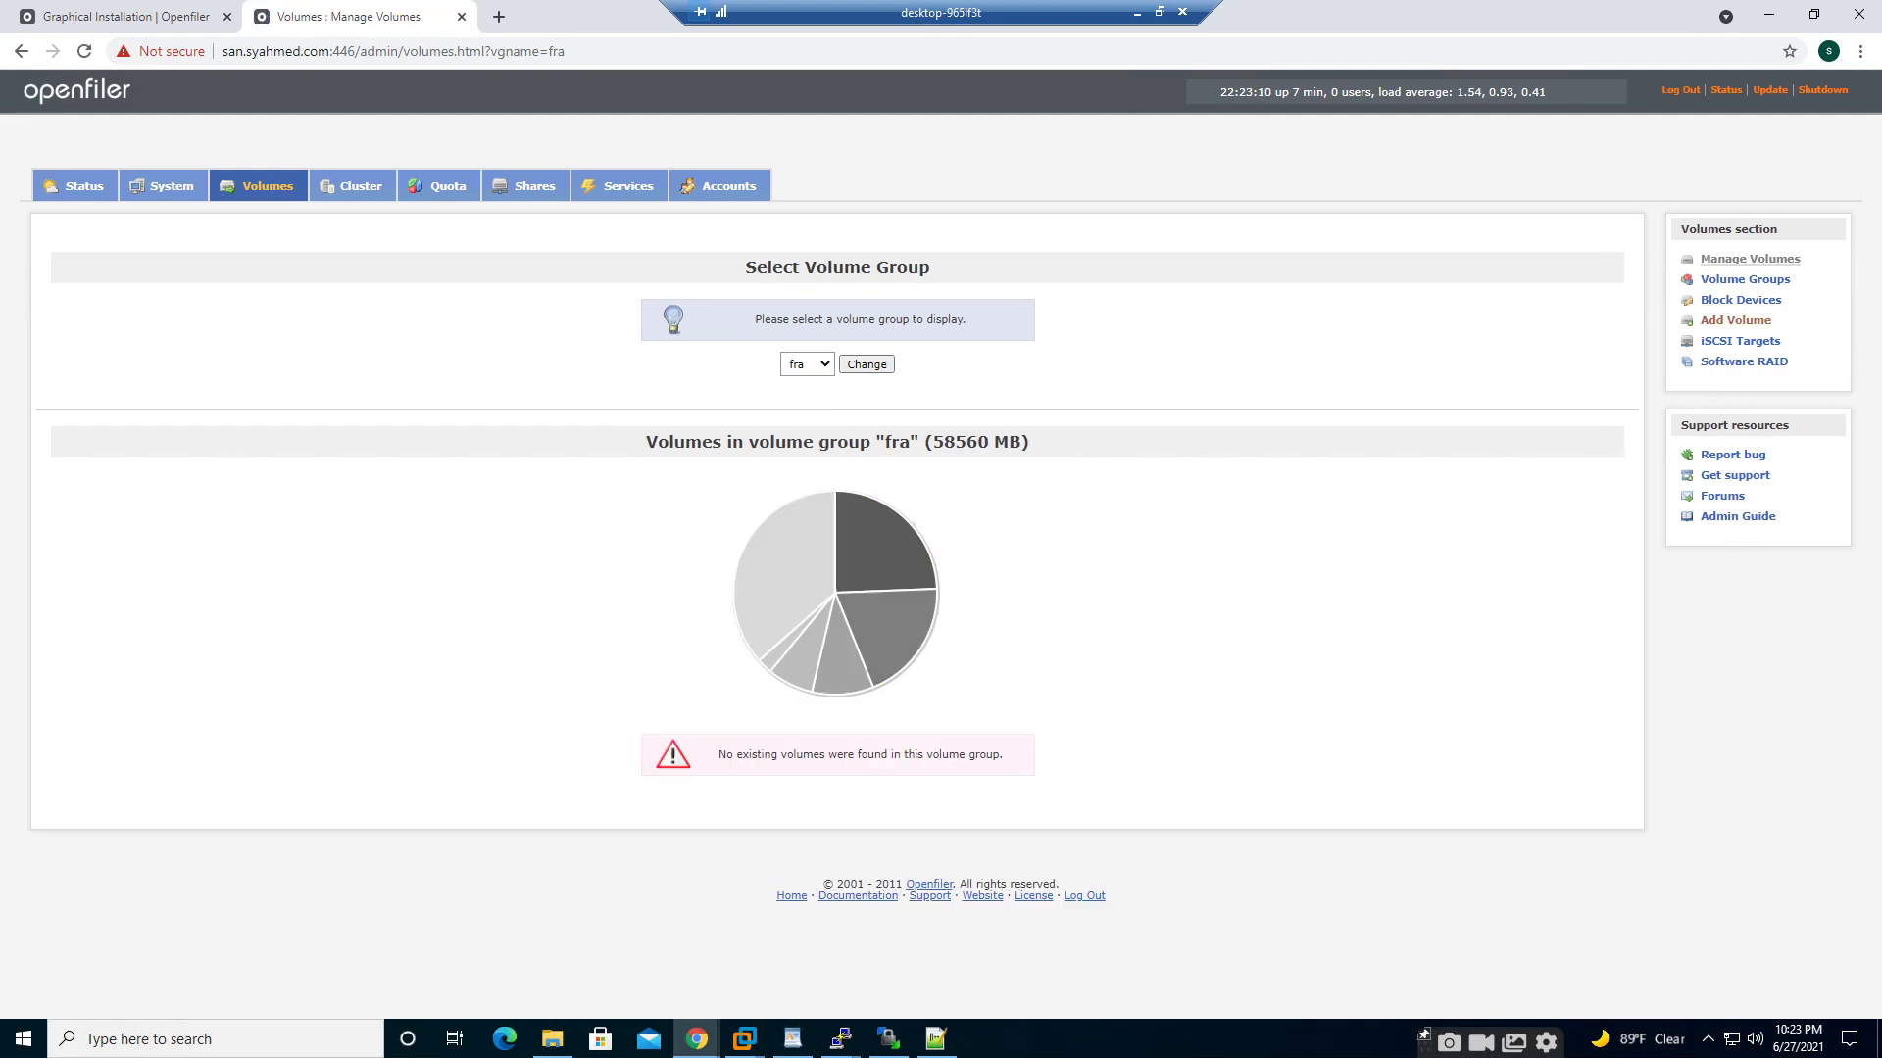
left_click(1734, 320)
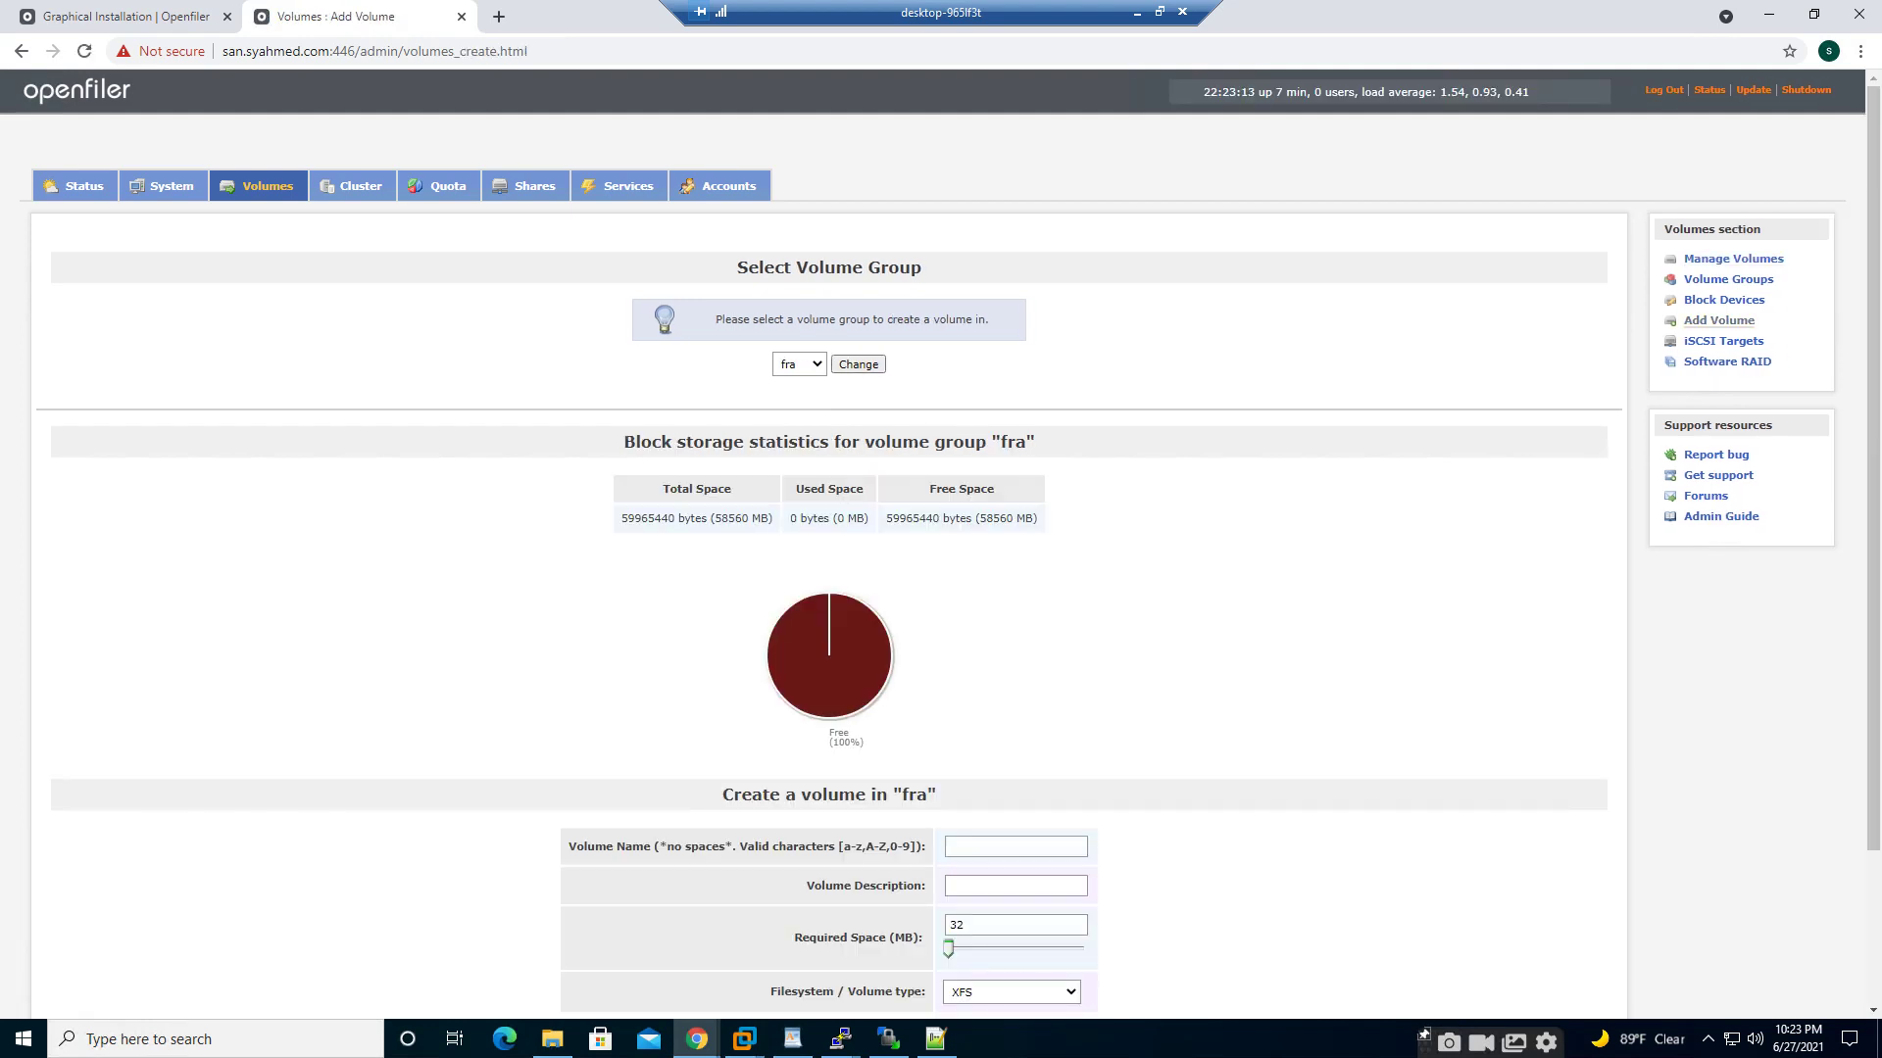
left_click(1015, 846)
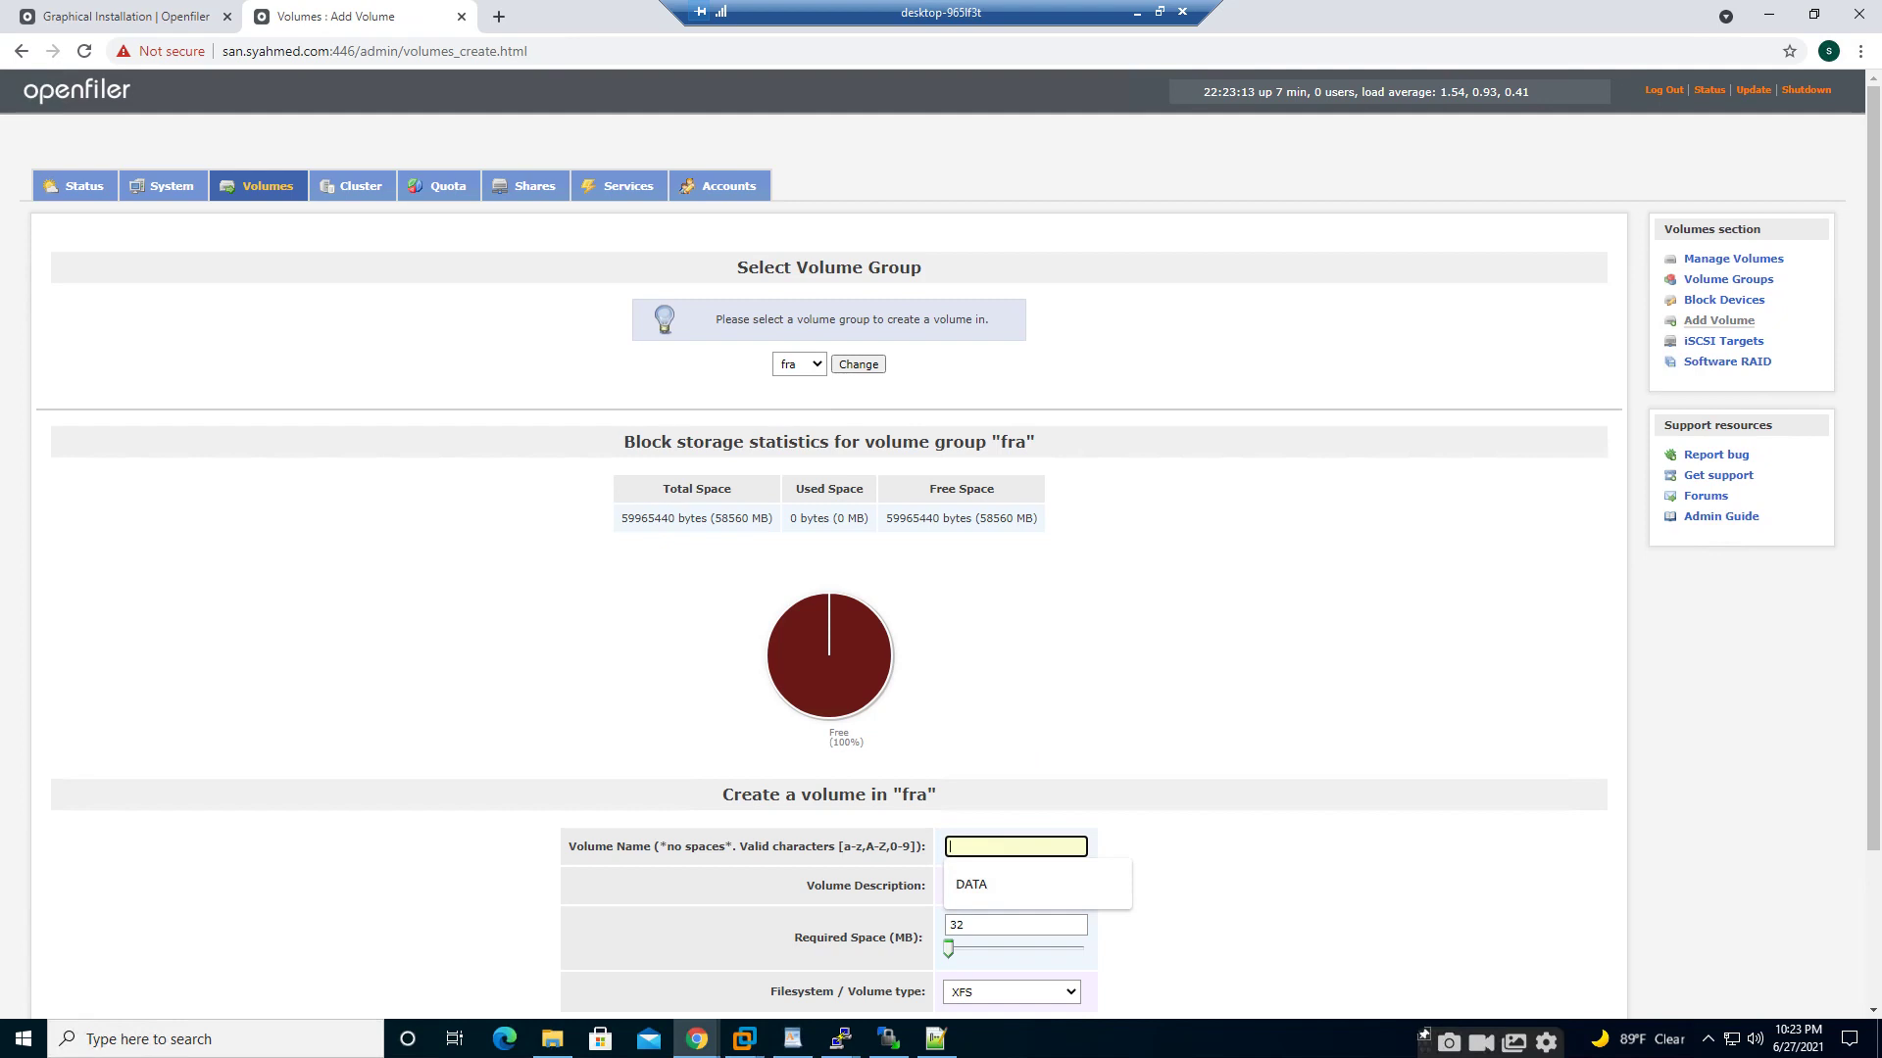
type("FRA")
key("Tab")
type("FRA")
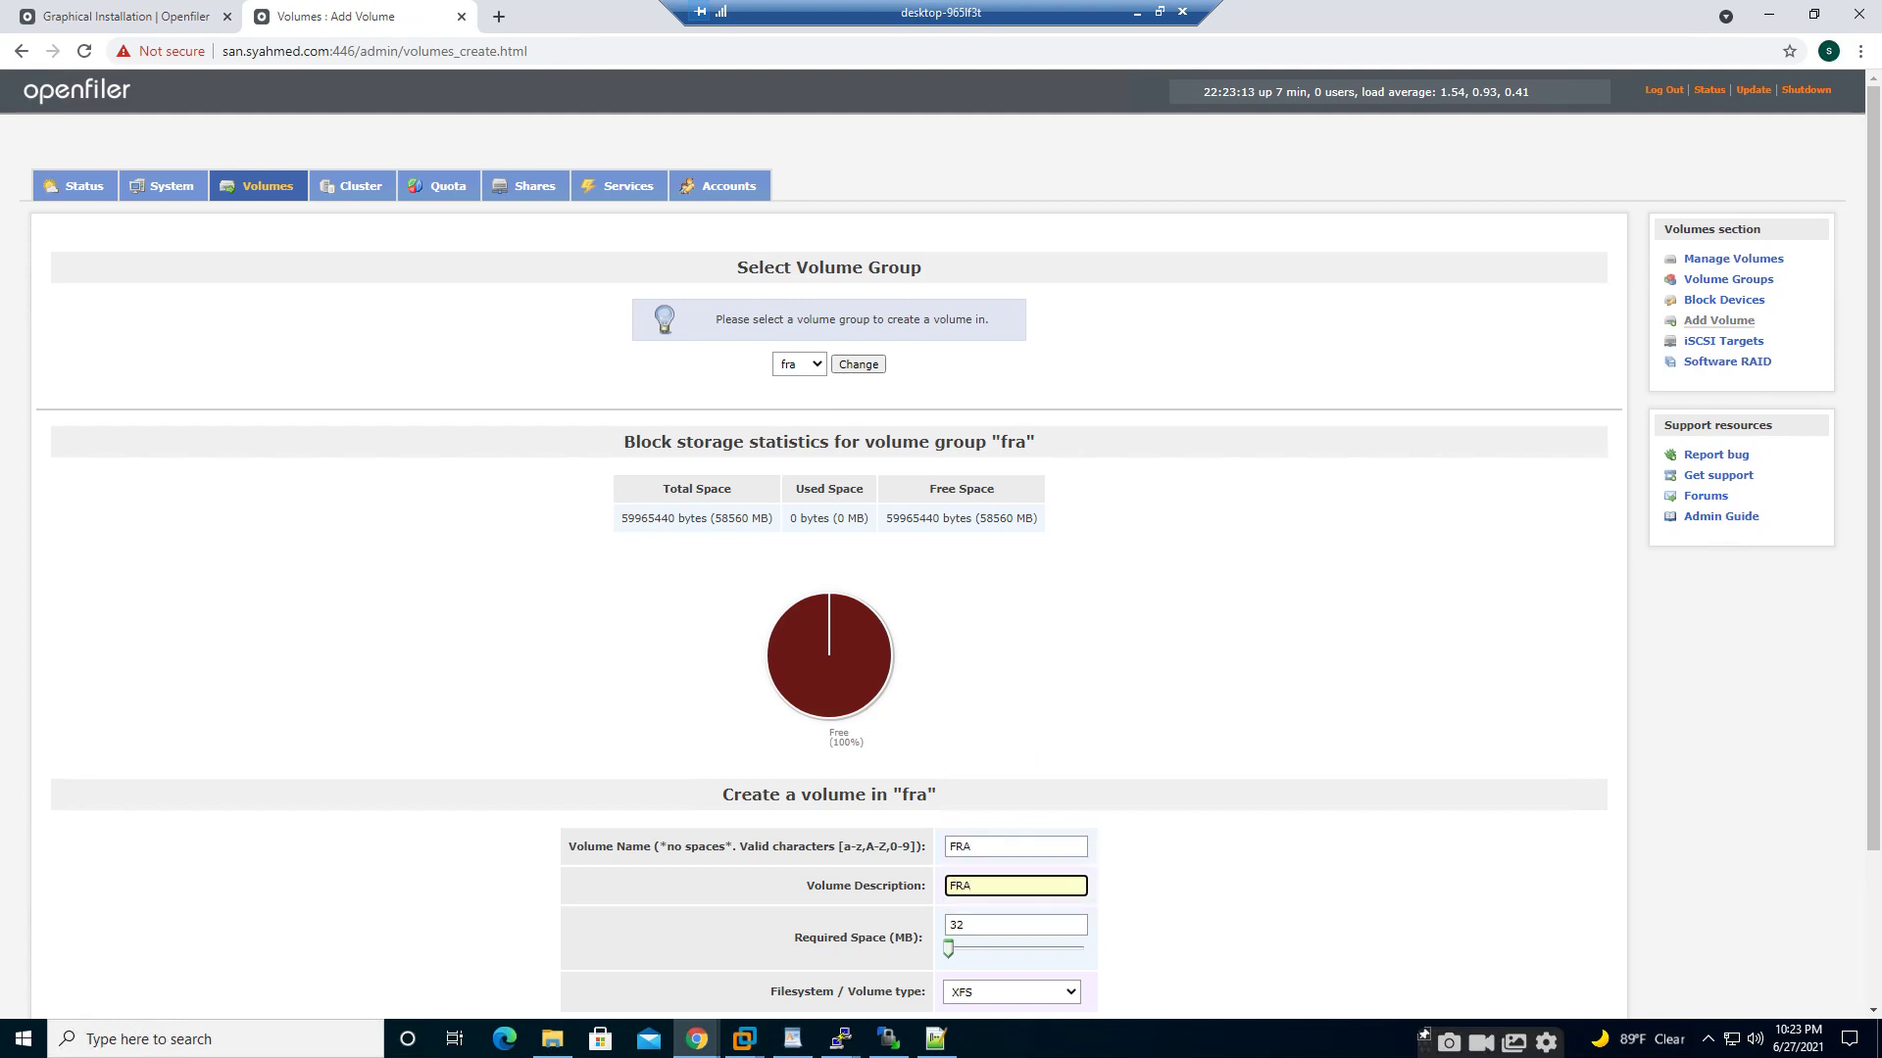
scroll(933, 544, "down", 3)
left_click_drag(948, 760, 1084, 760)
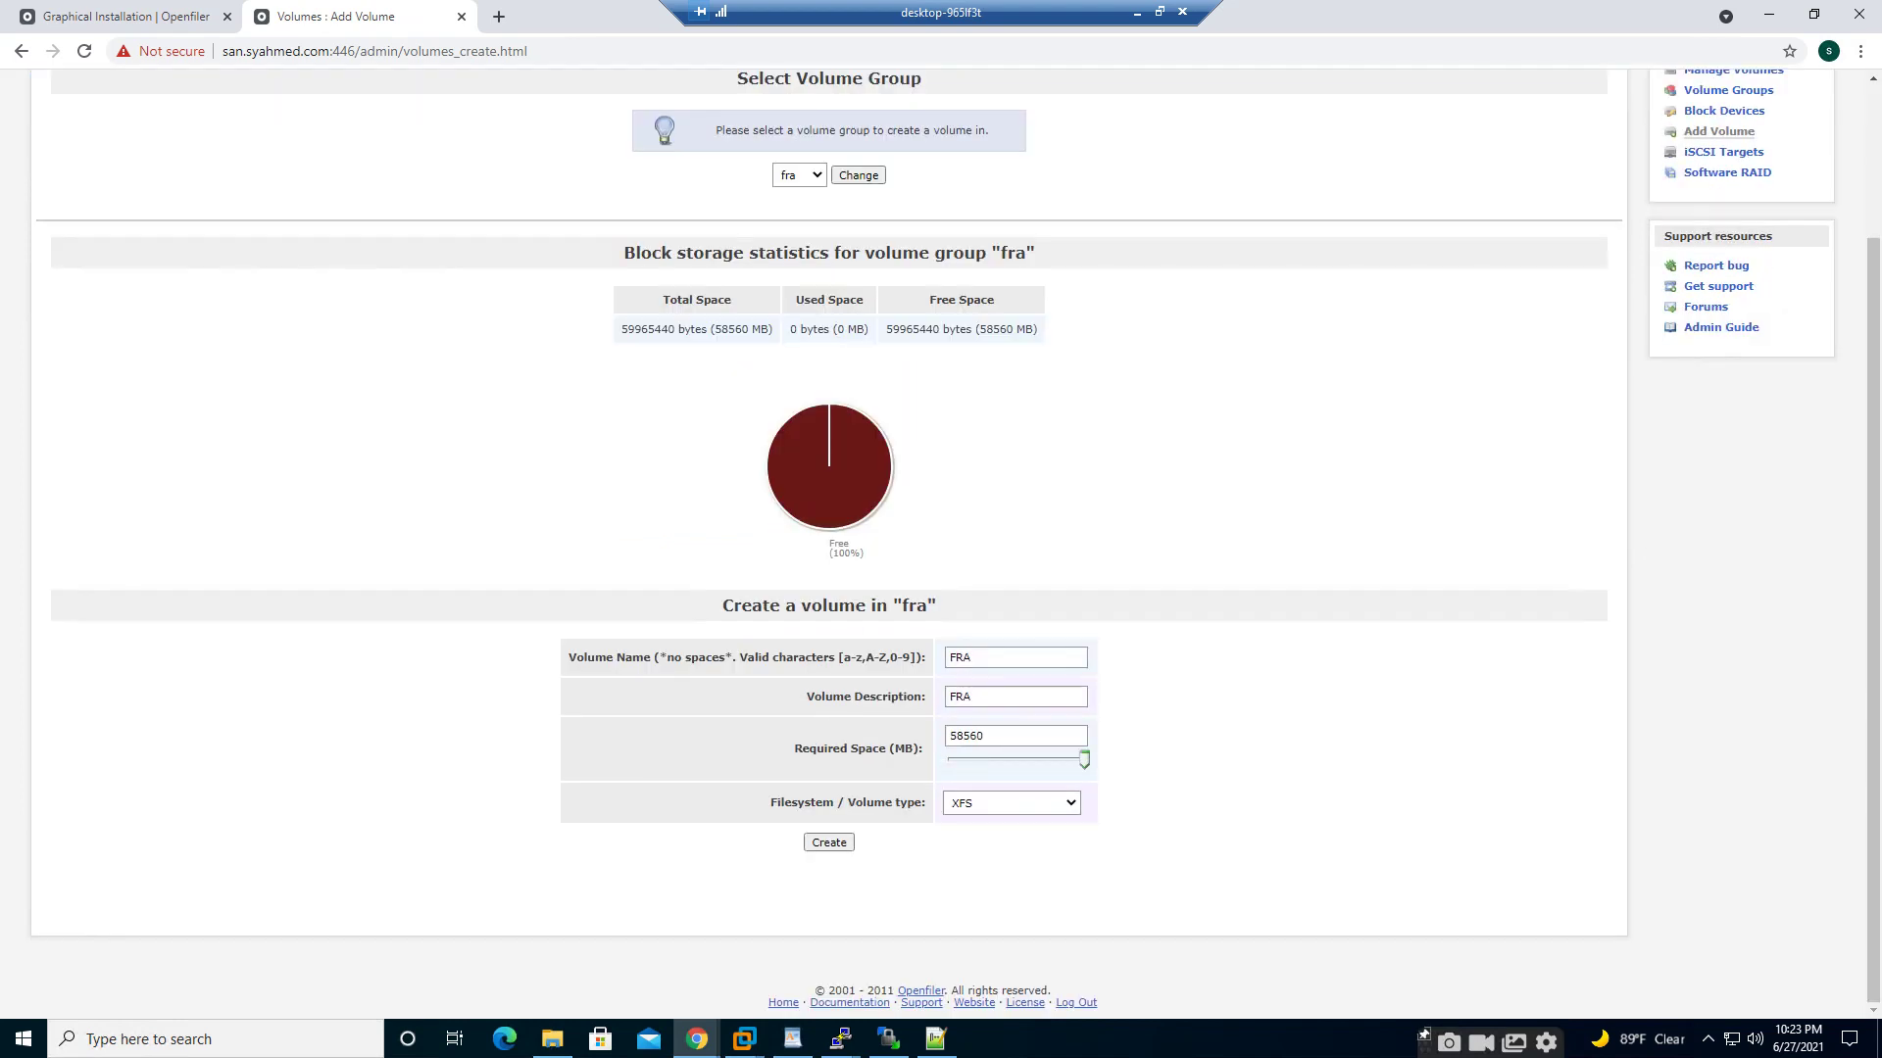
- Set the FRA volume type to block (iSCSI,FC,etc) and create it
left_click(1011, 802)
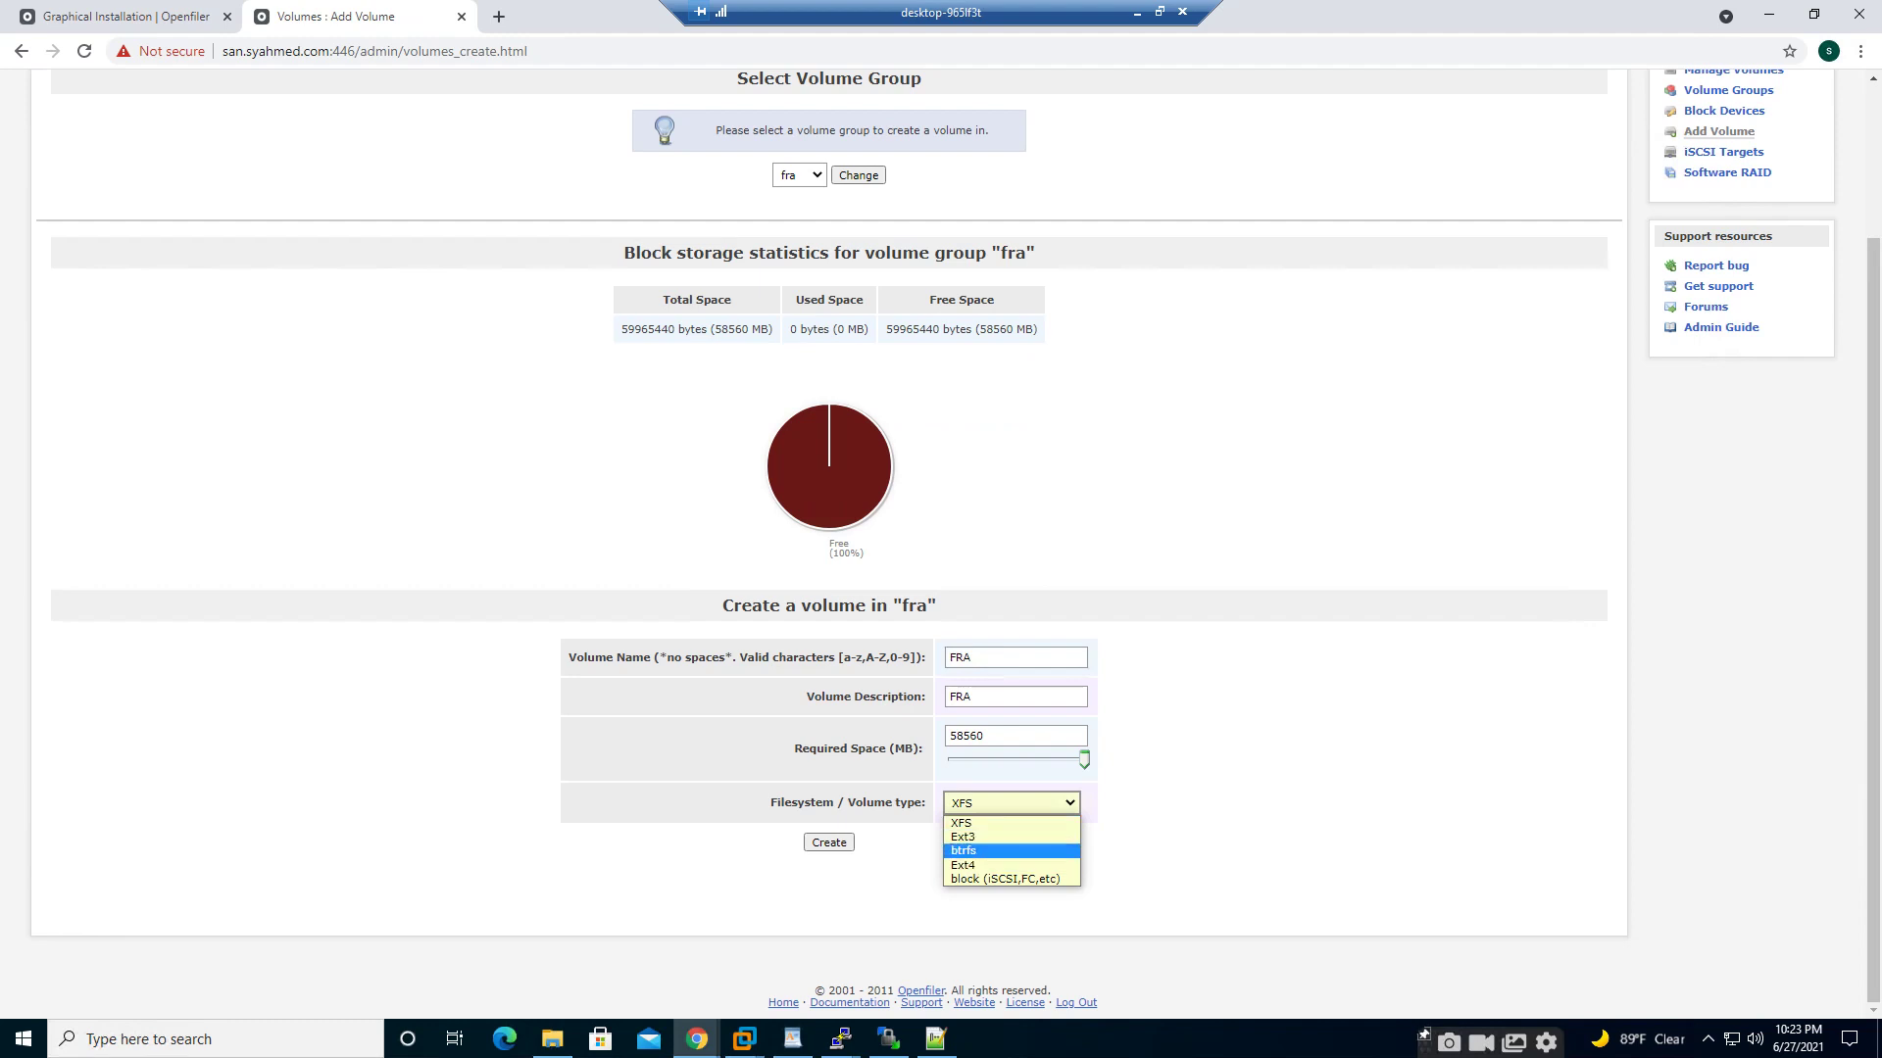
key("Return")
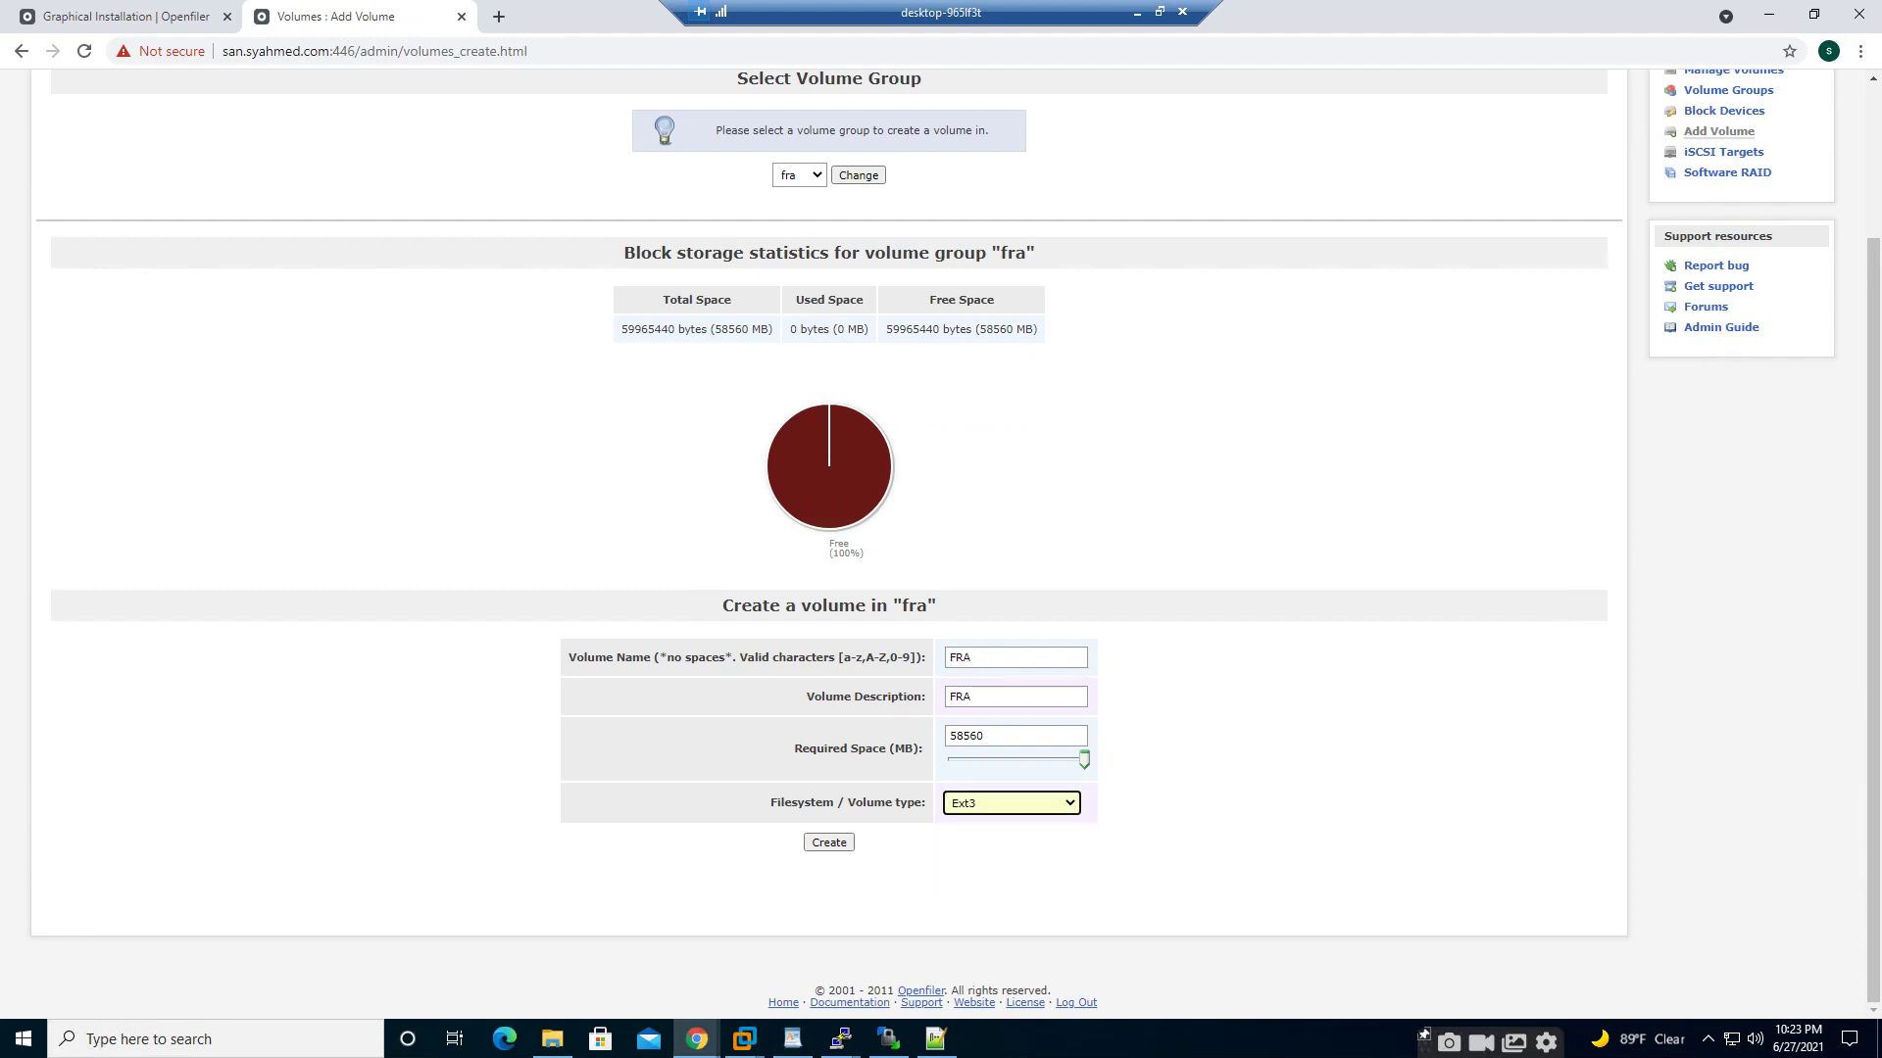
left_click(1010, 803)
key("Down")
key("Down")
key("Down")
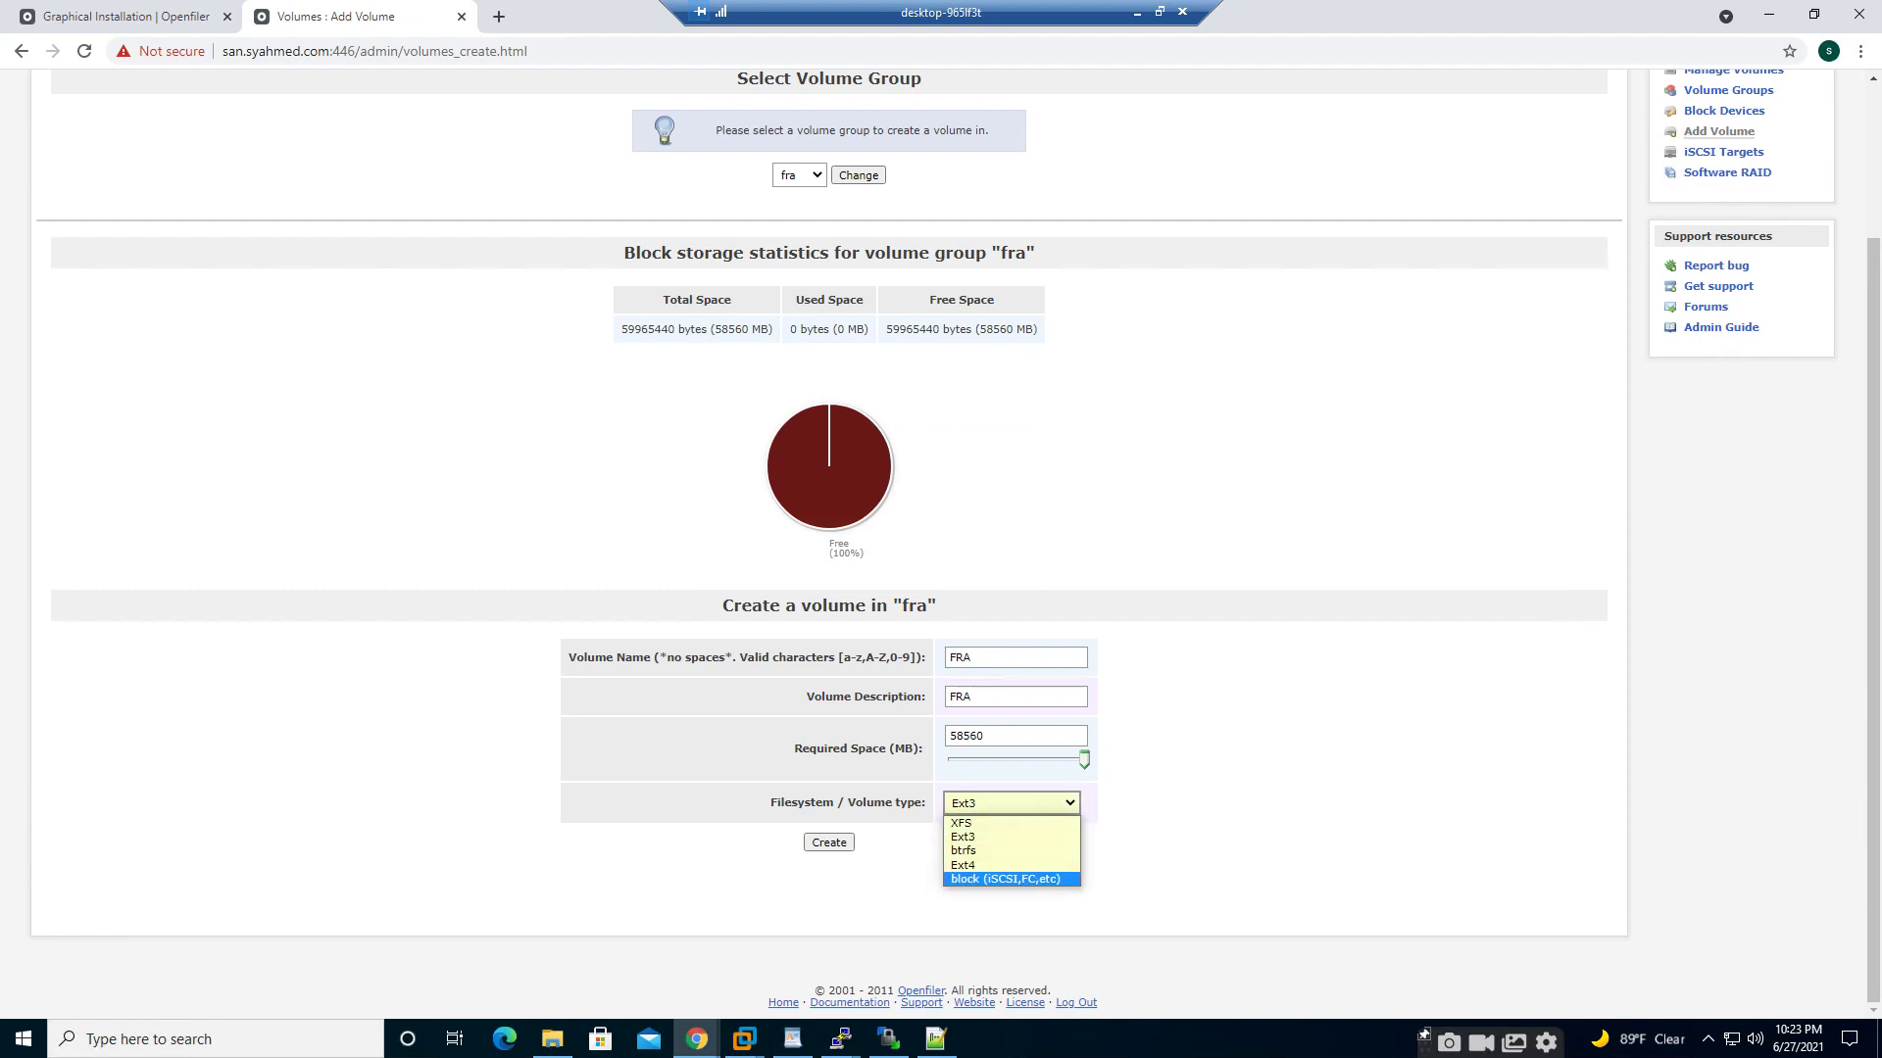
key("Return")
key("Tab")
key("Return")
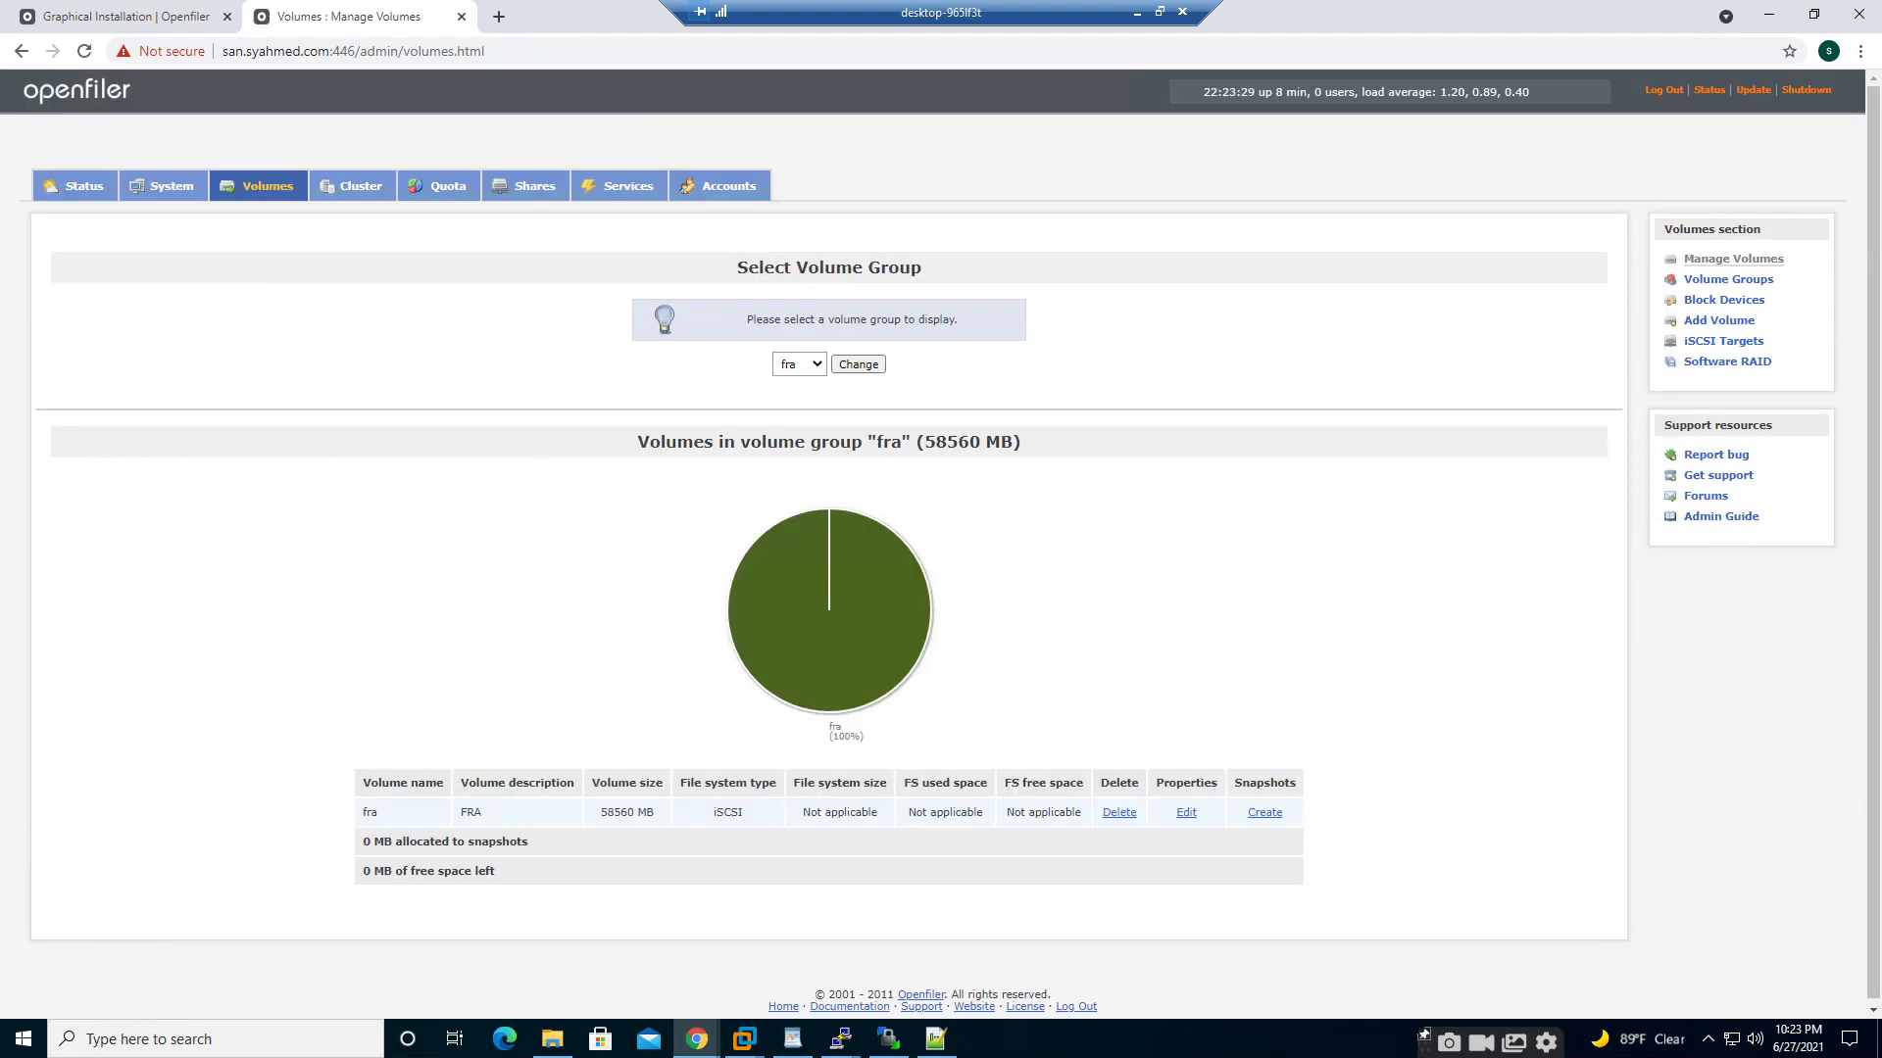
- Switch the displayed volume group back to data
key("Tab")
key("alt+Down")
key("Down")
key("Return")
key("Tab")
key("Return")
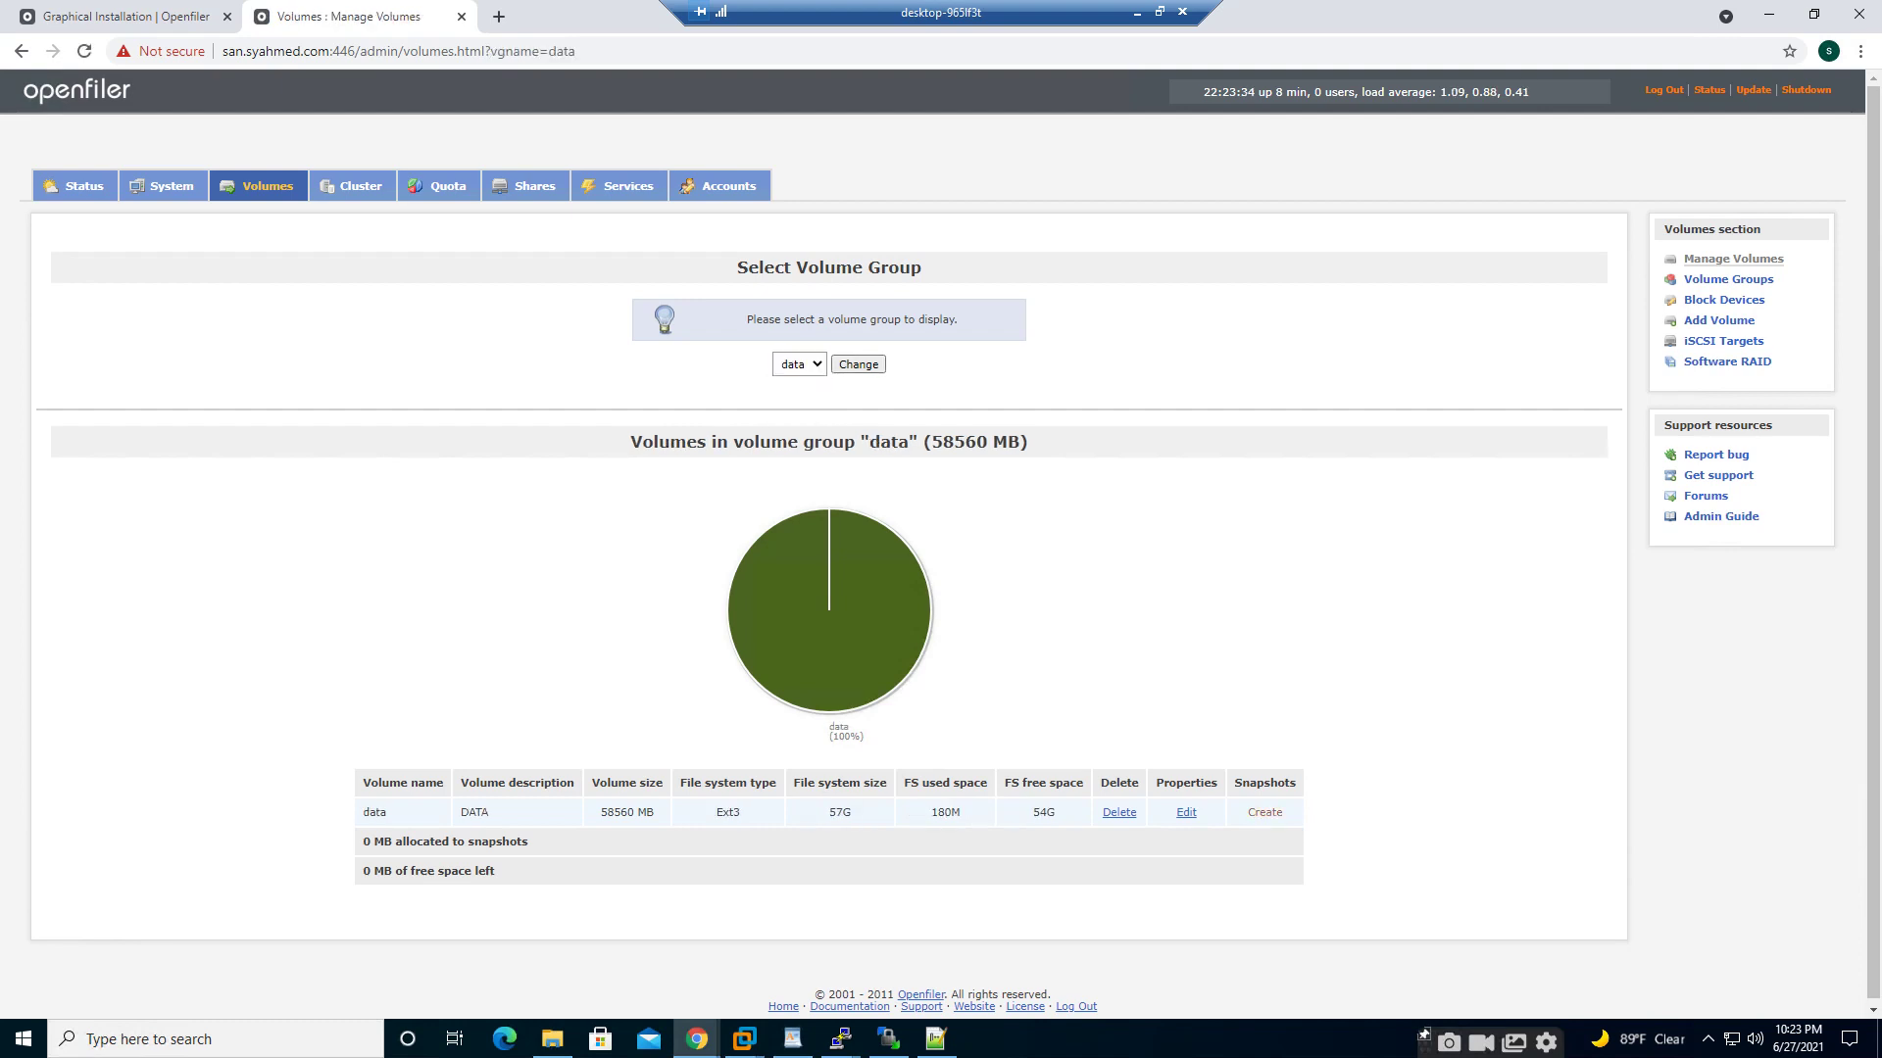
- Delete the Ext3 data volume and return to the Add Volume page for the data group
left_click(1119, 812)
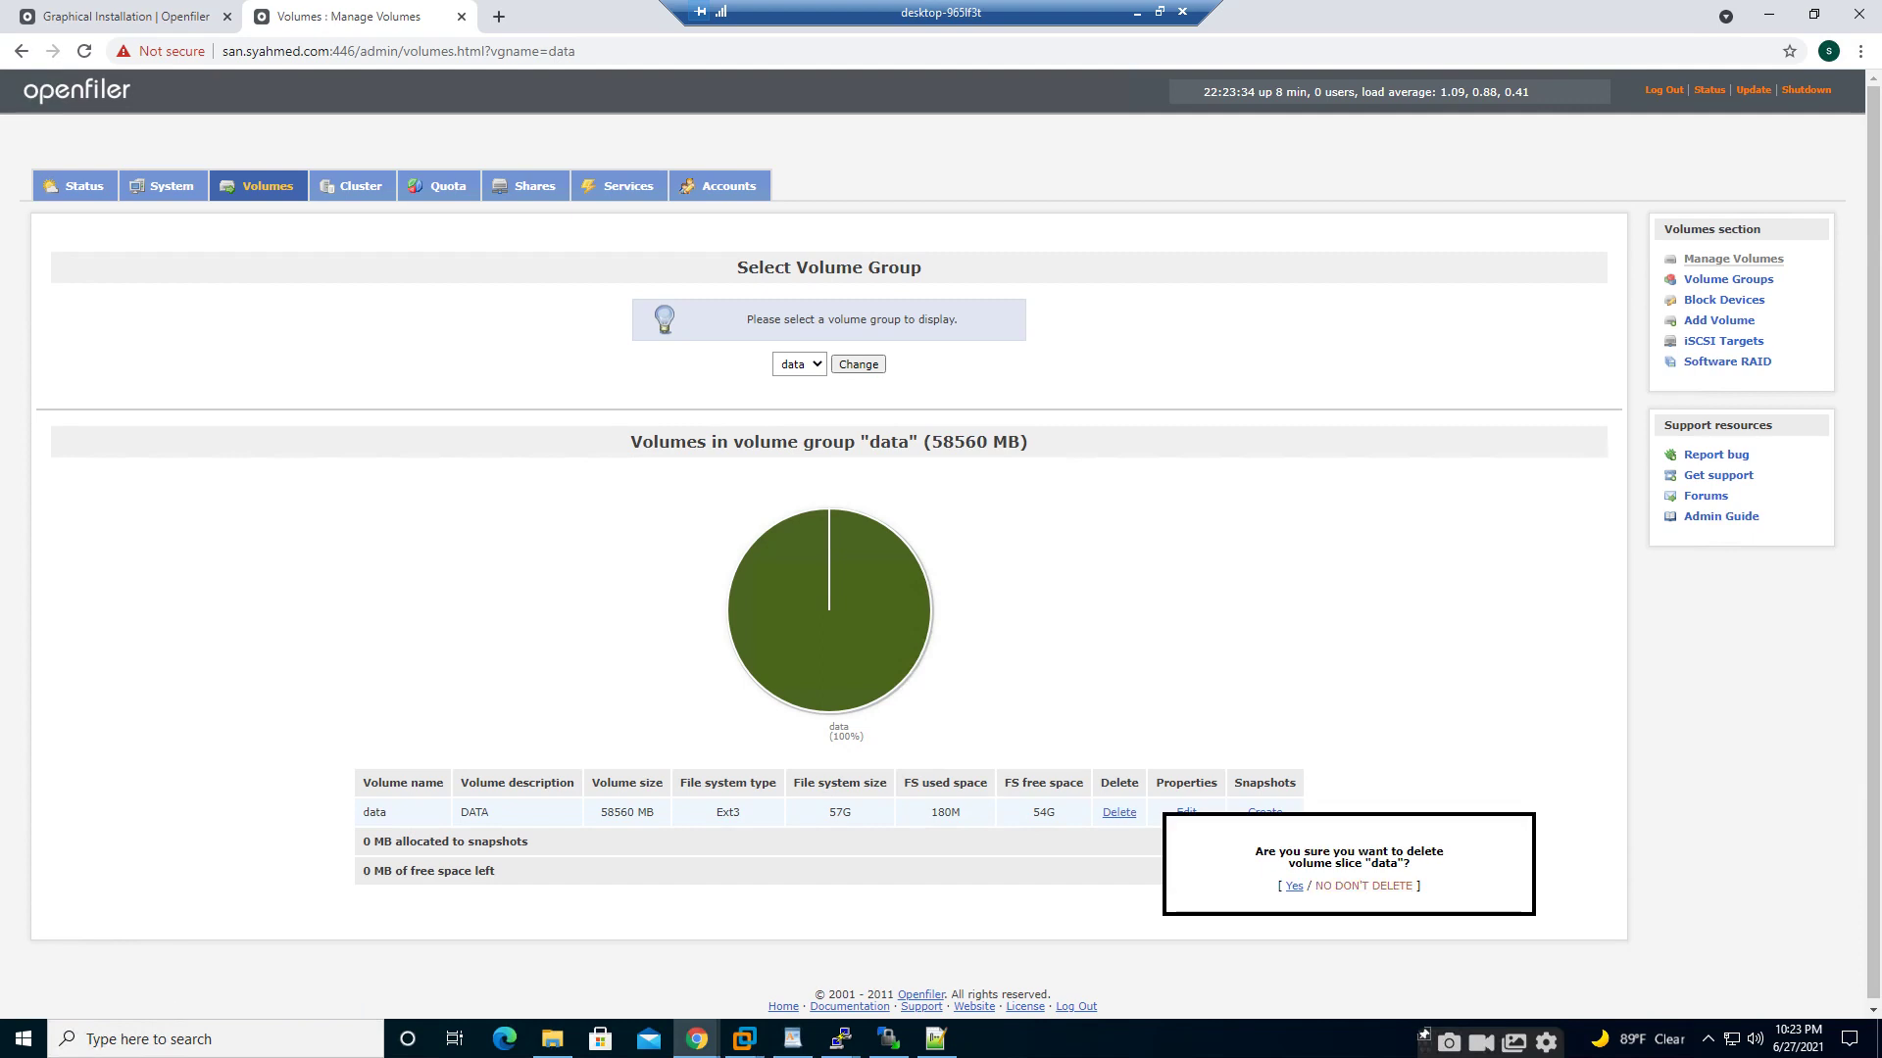
left_click(1295, 887)
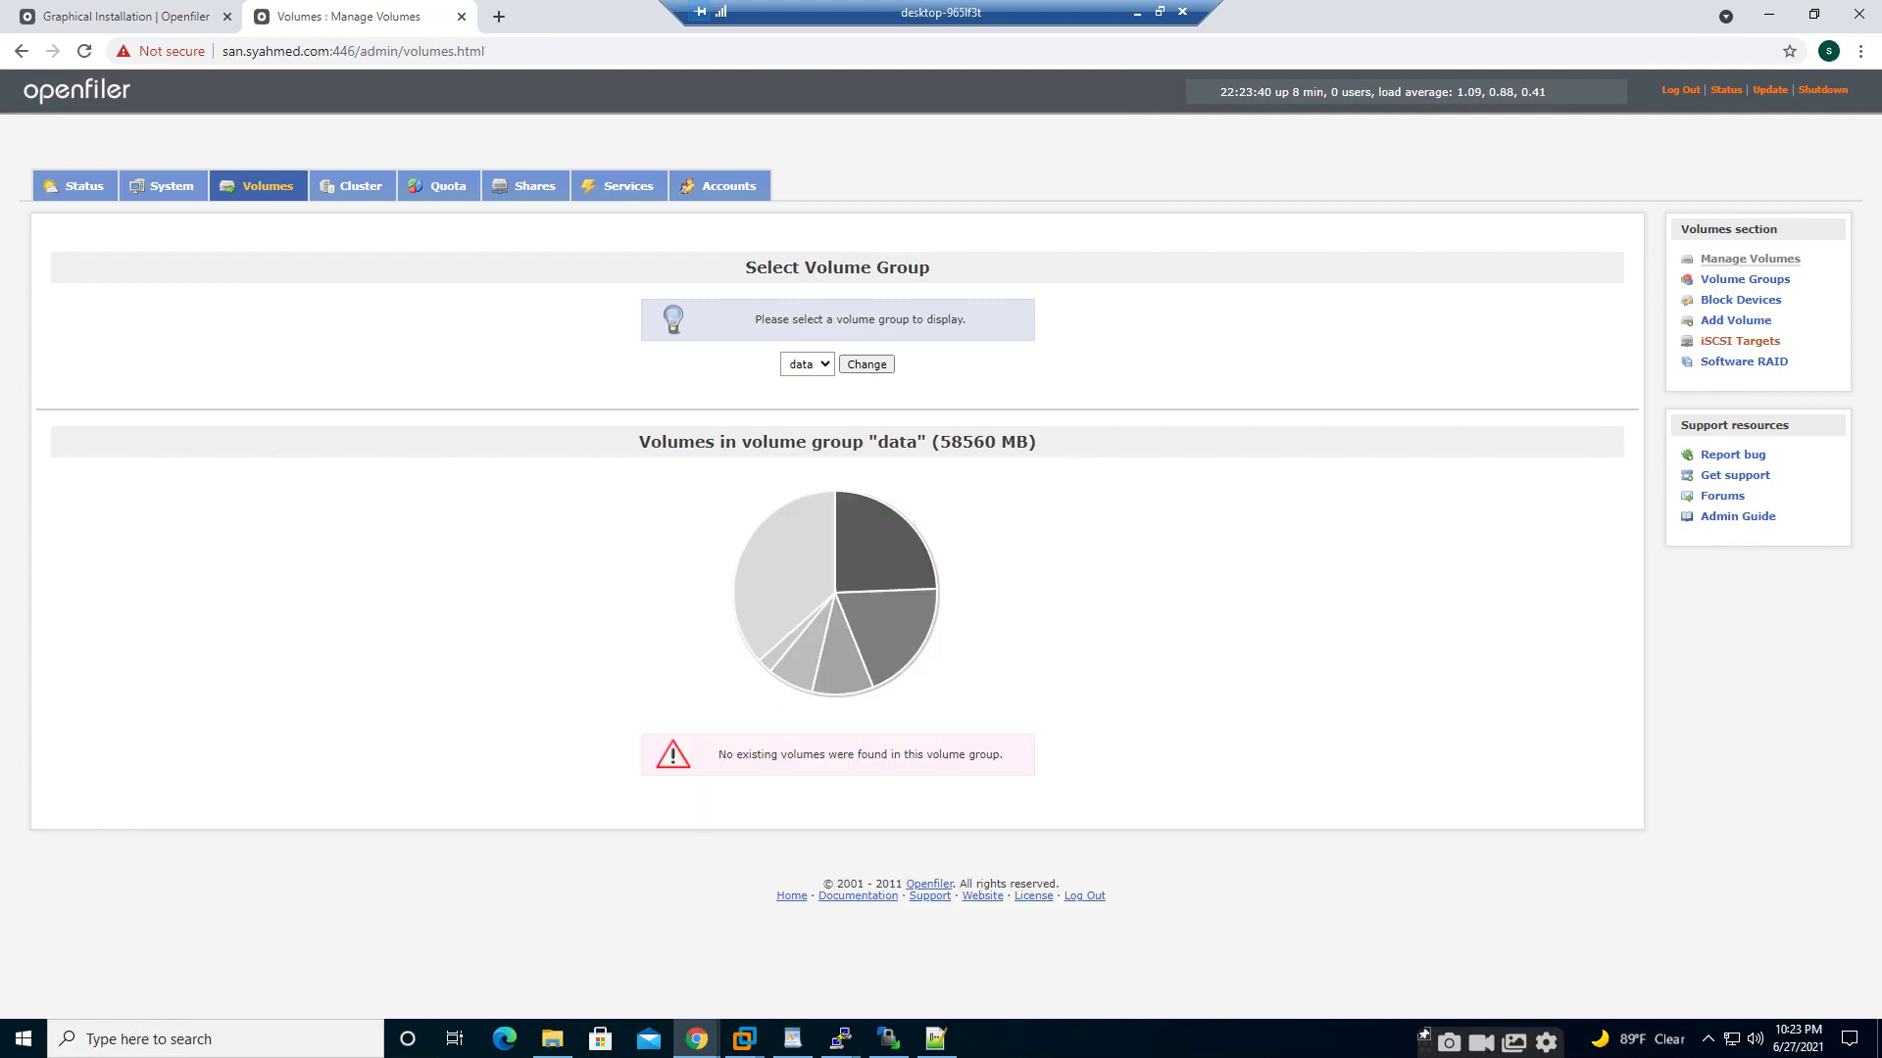
left_click(1736, 321)
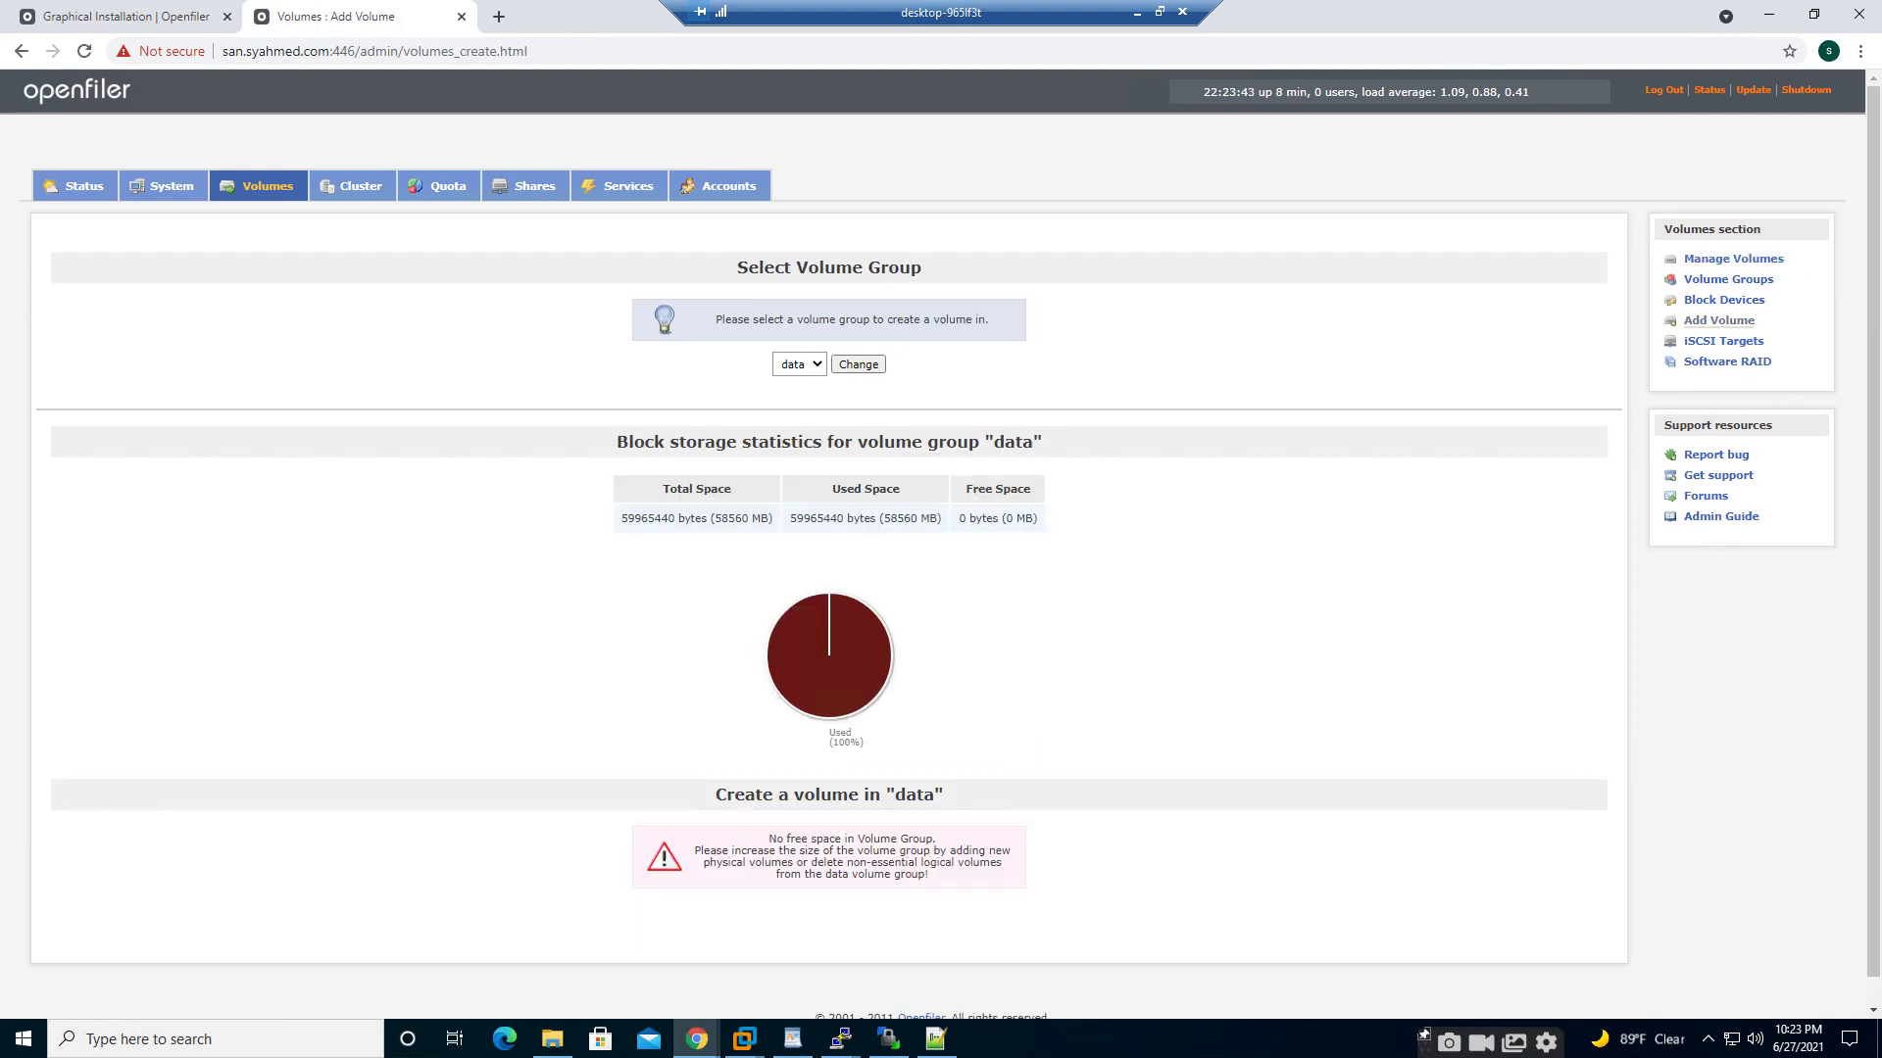
left_click(858, 363)
left_click(1723, 341)
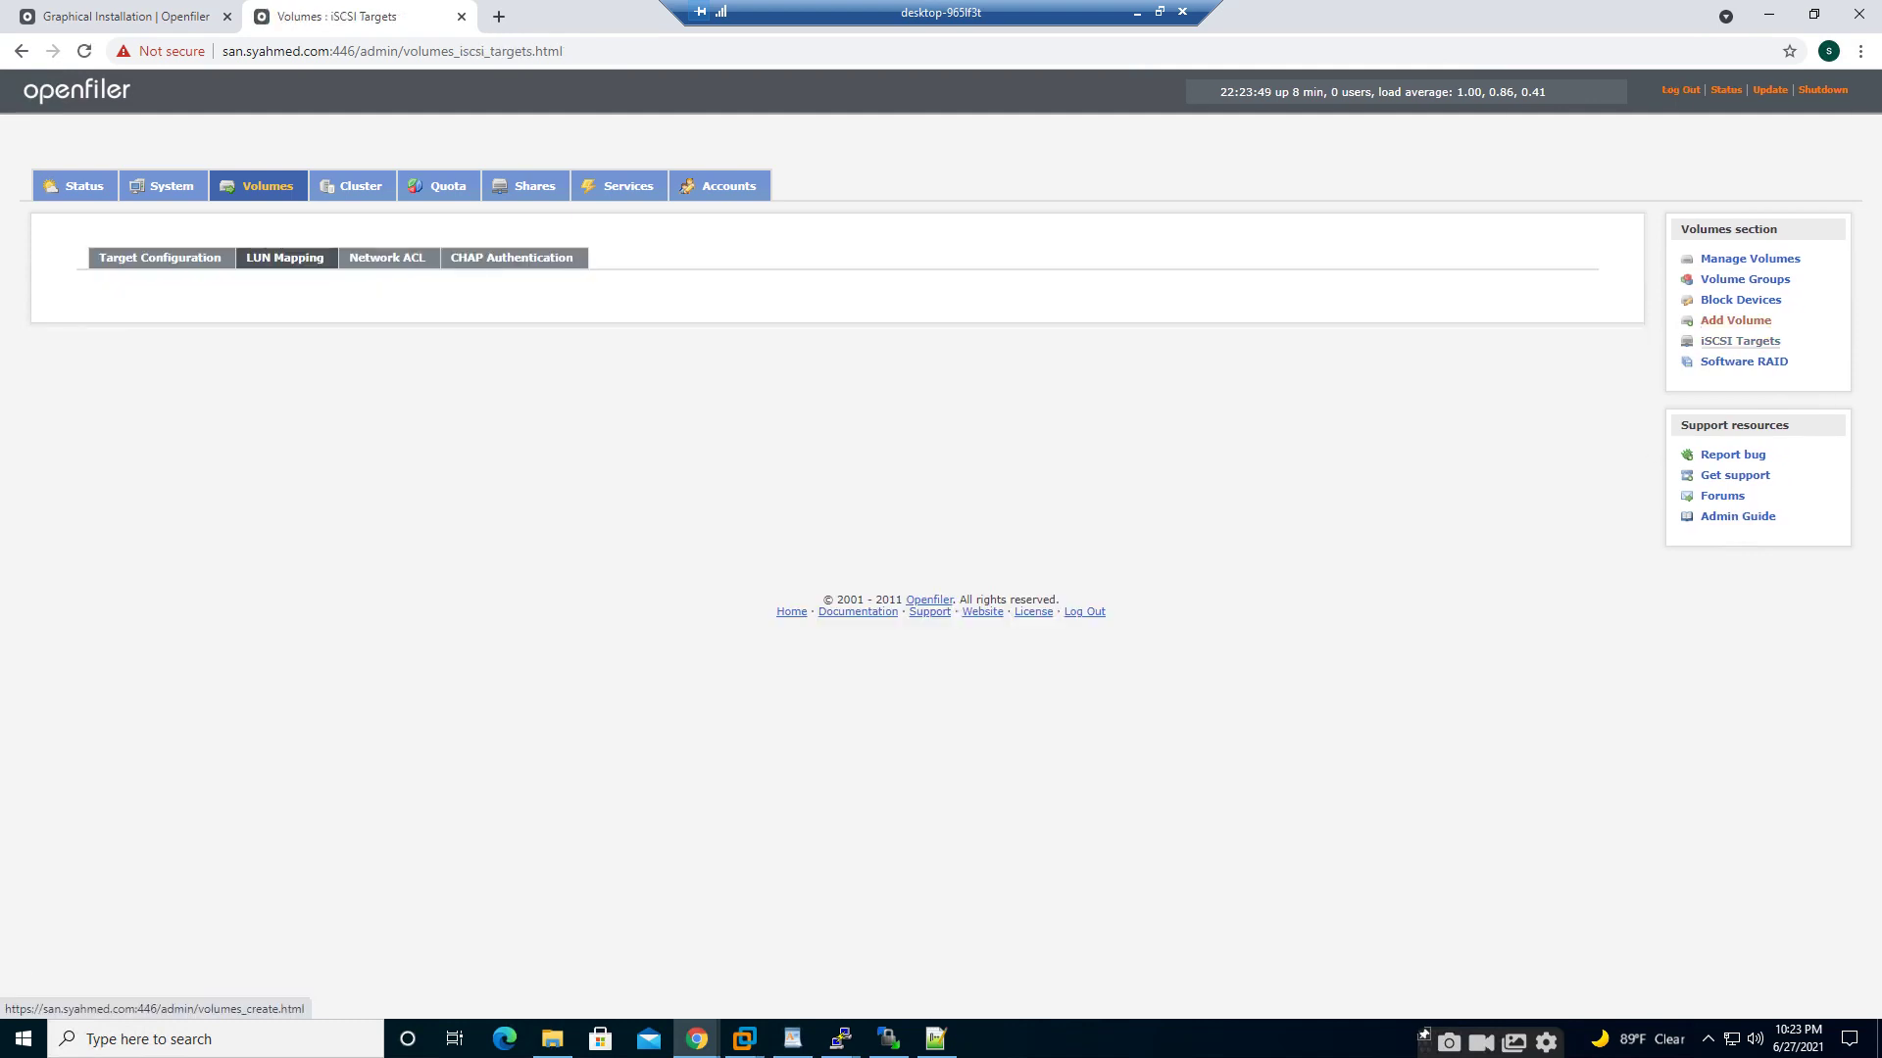
left_click(1735, 320)
left_click(799, 364)
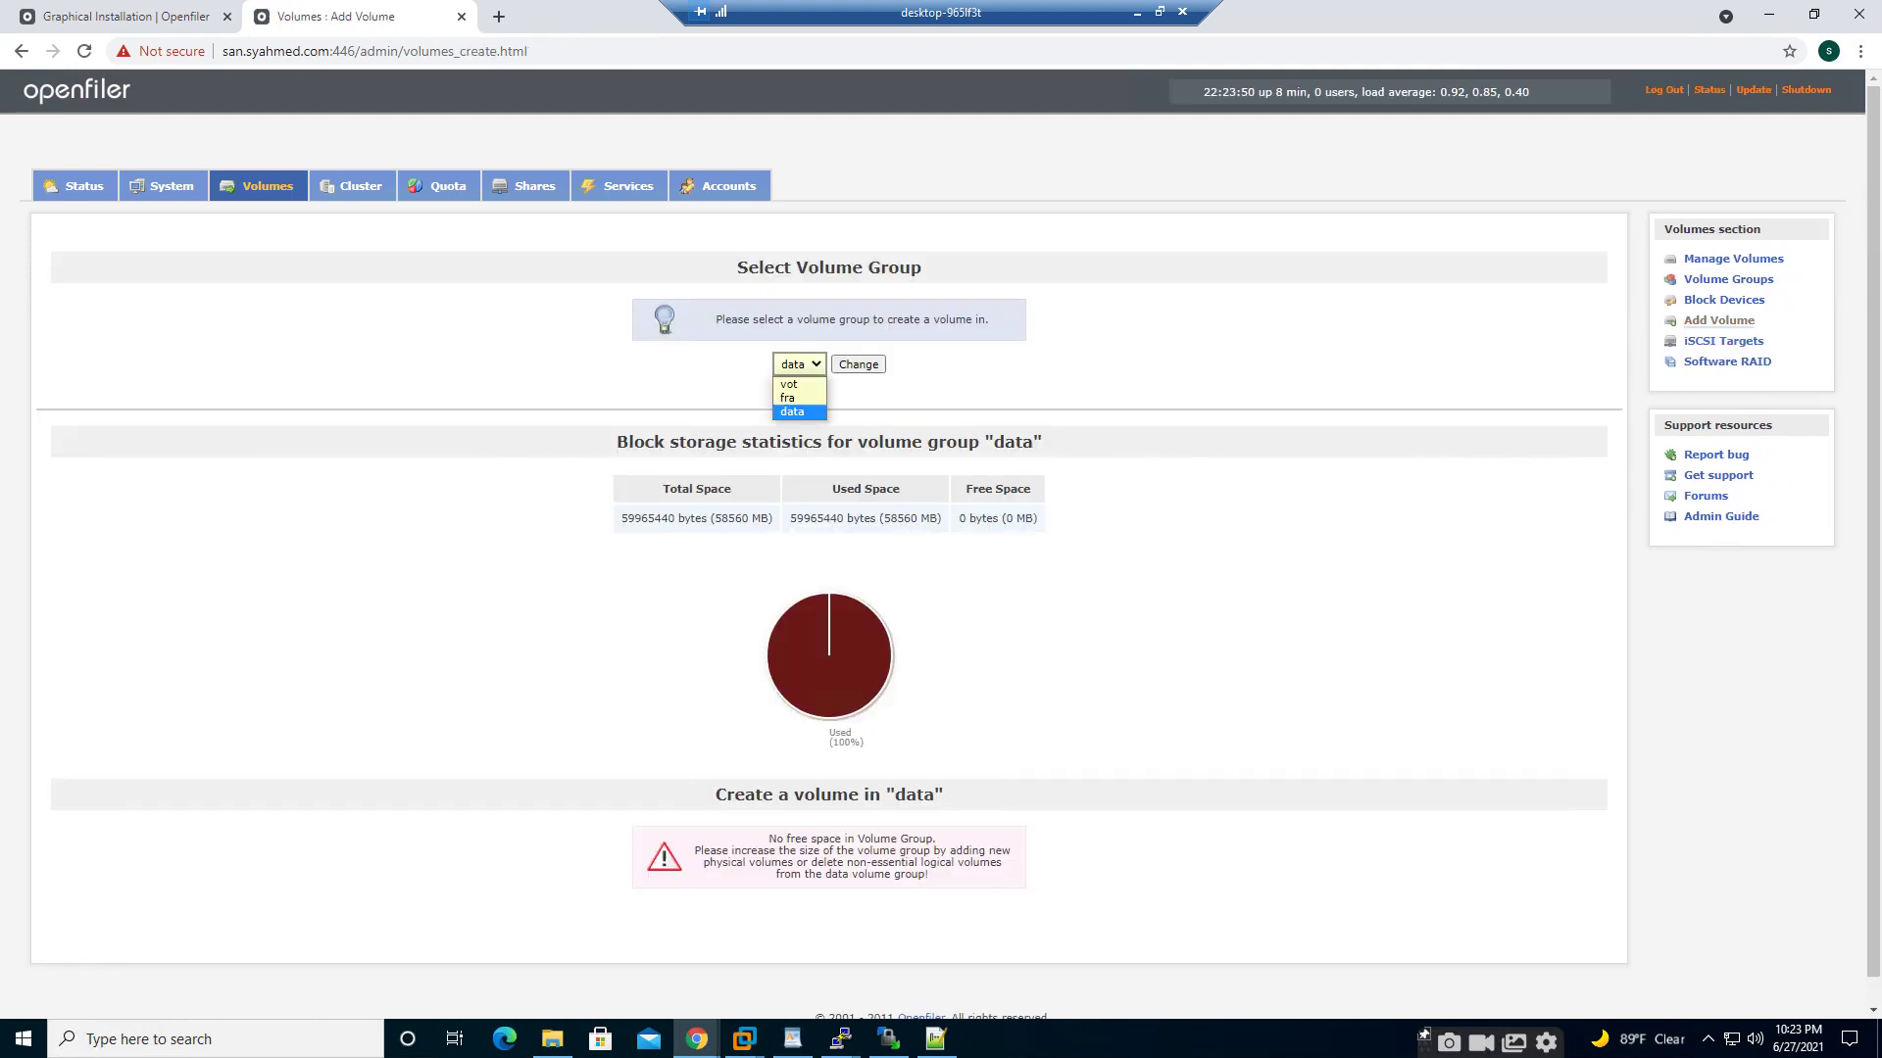
- Select the vot group and enter VOT as the new volume's name and description
left_click(794, 398)
left_click(799, 363)
left_click(794, 384)
left_click(857, 365)
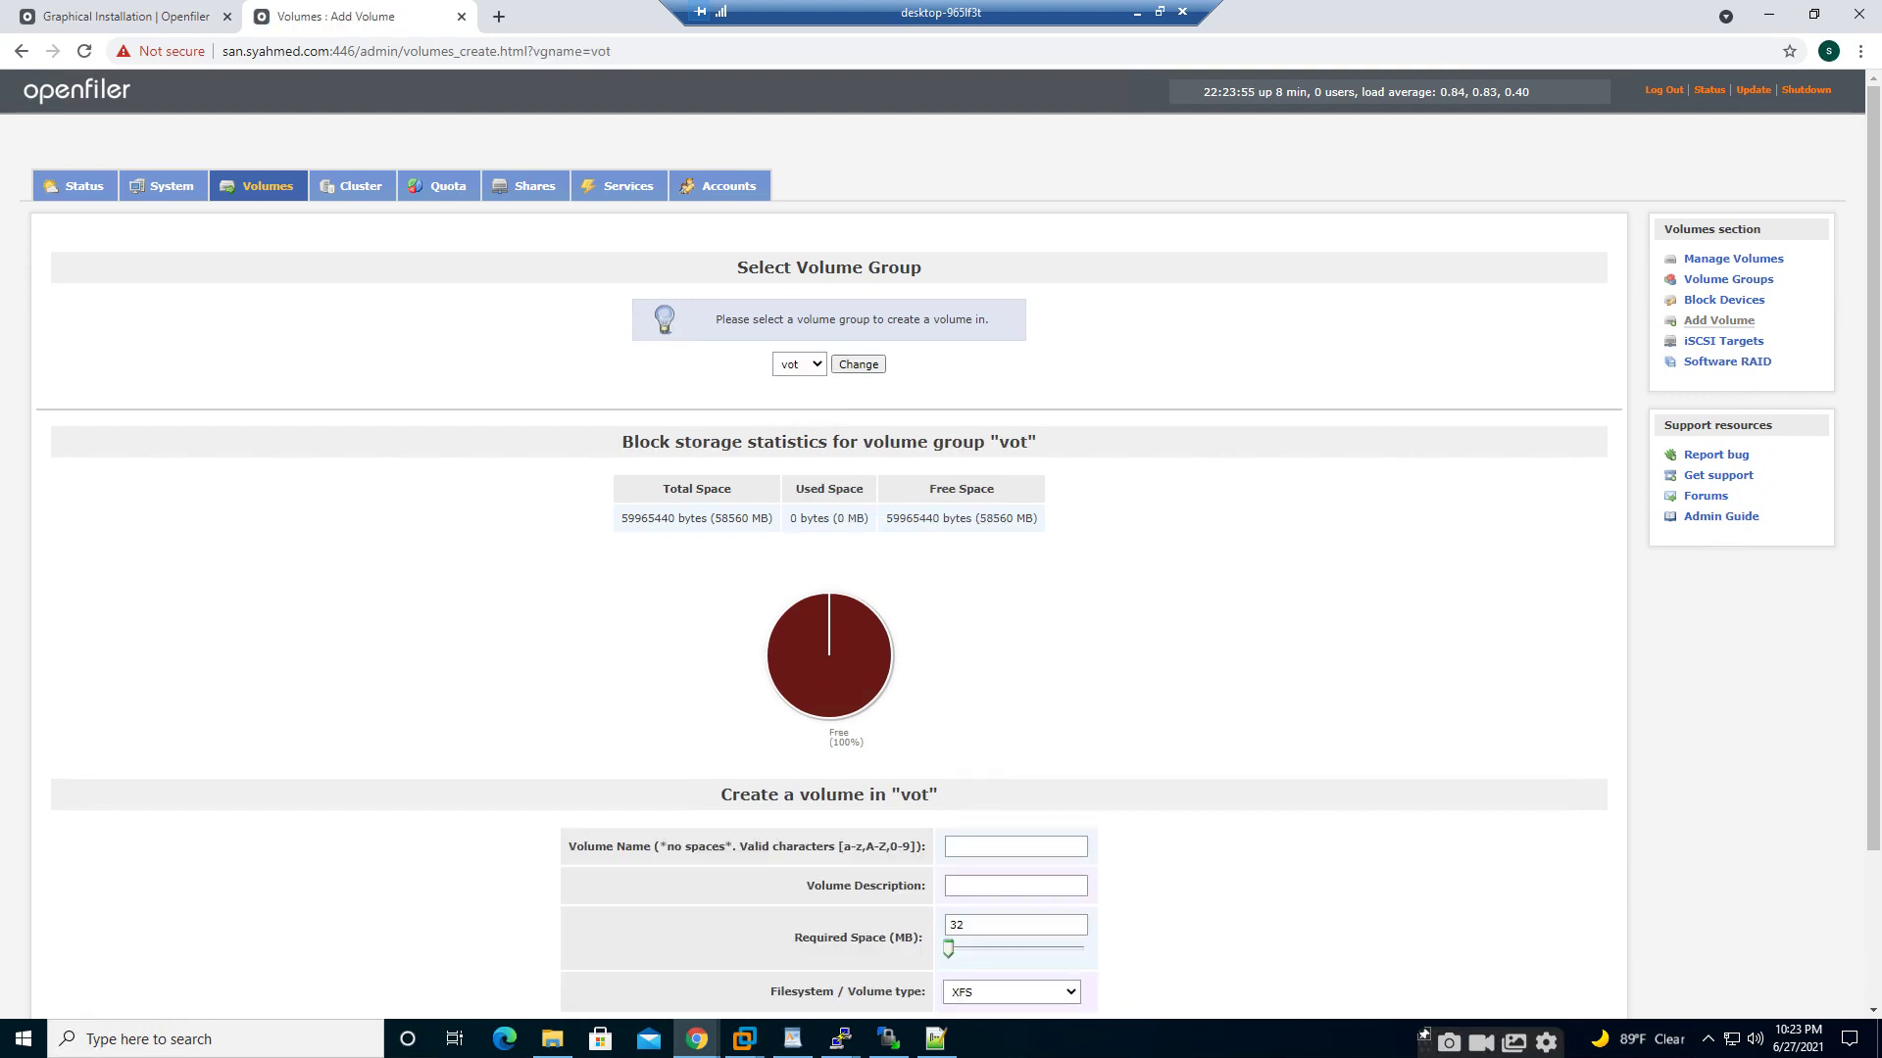
scroll(1015, 846, "down", 2)
left_click(1015, 845)
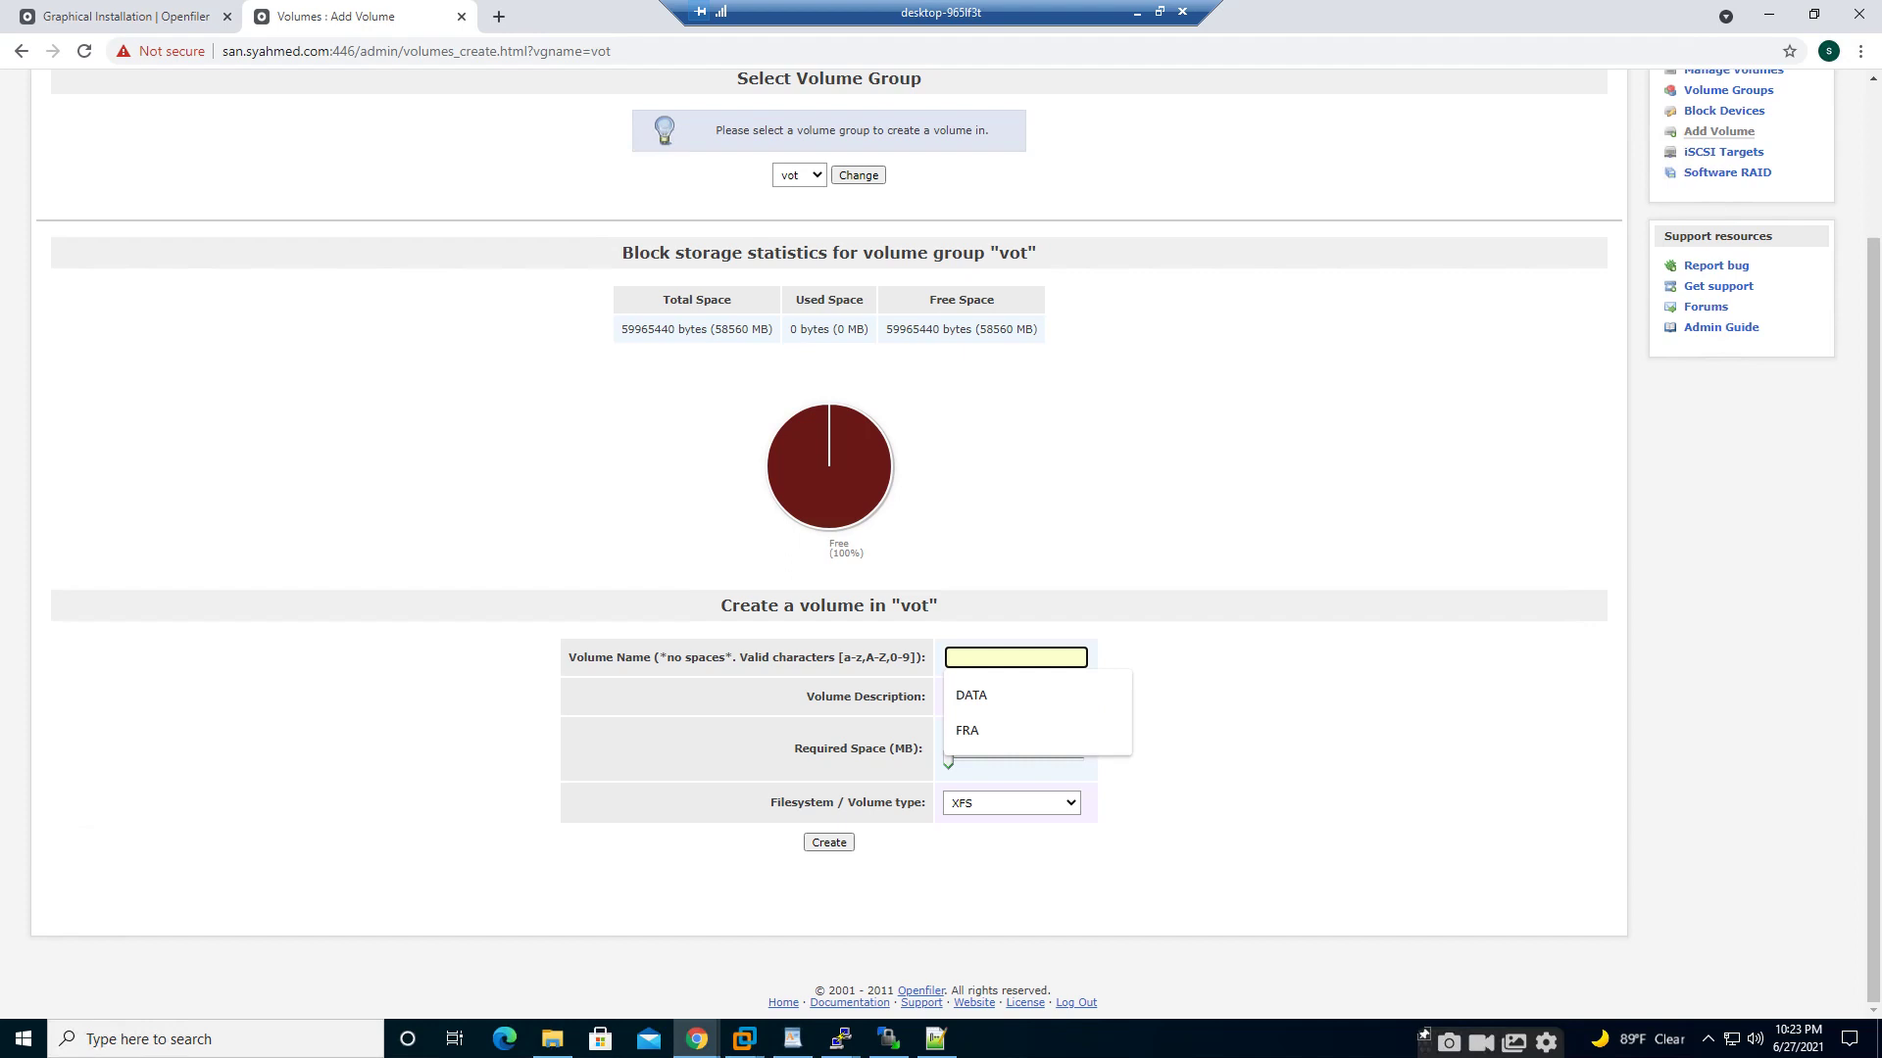
type("VOT")
key("Tab")
type("VO")
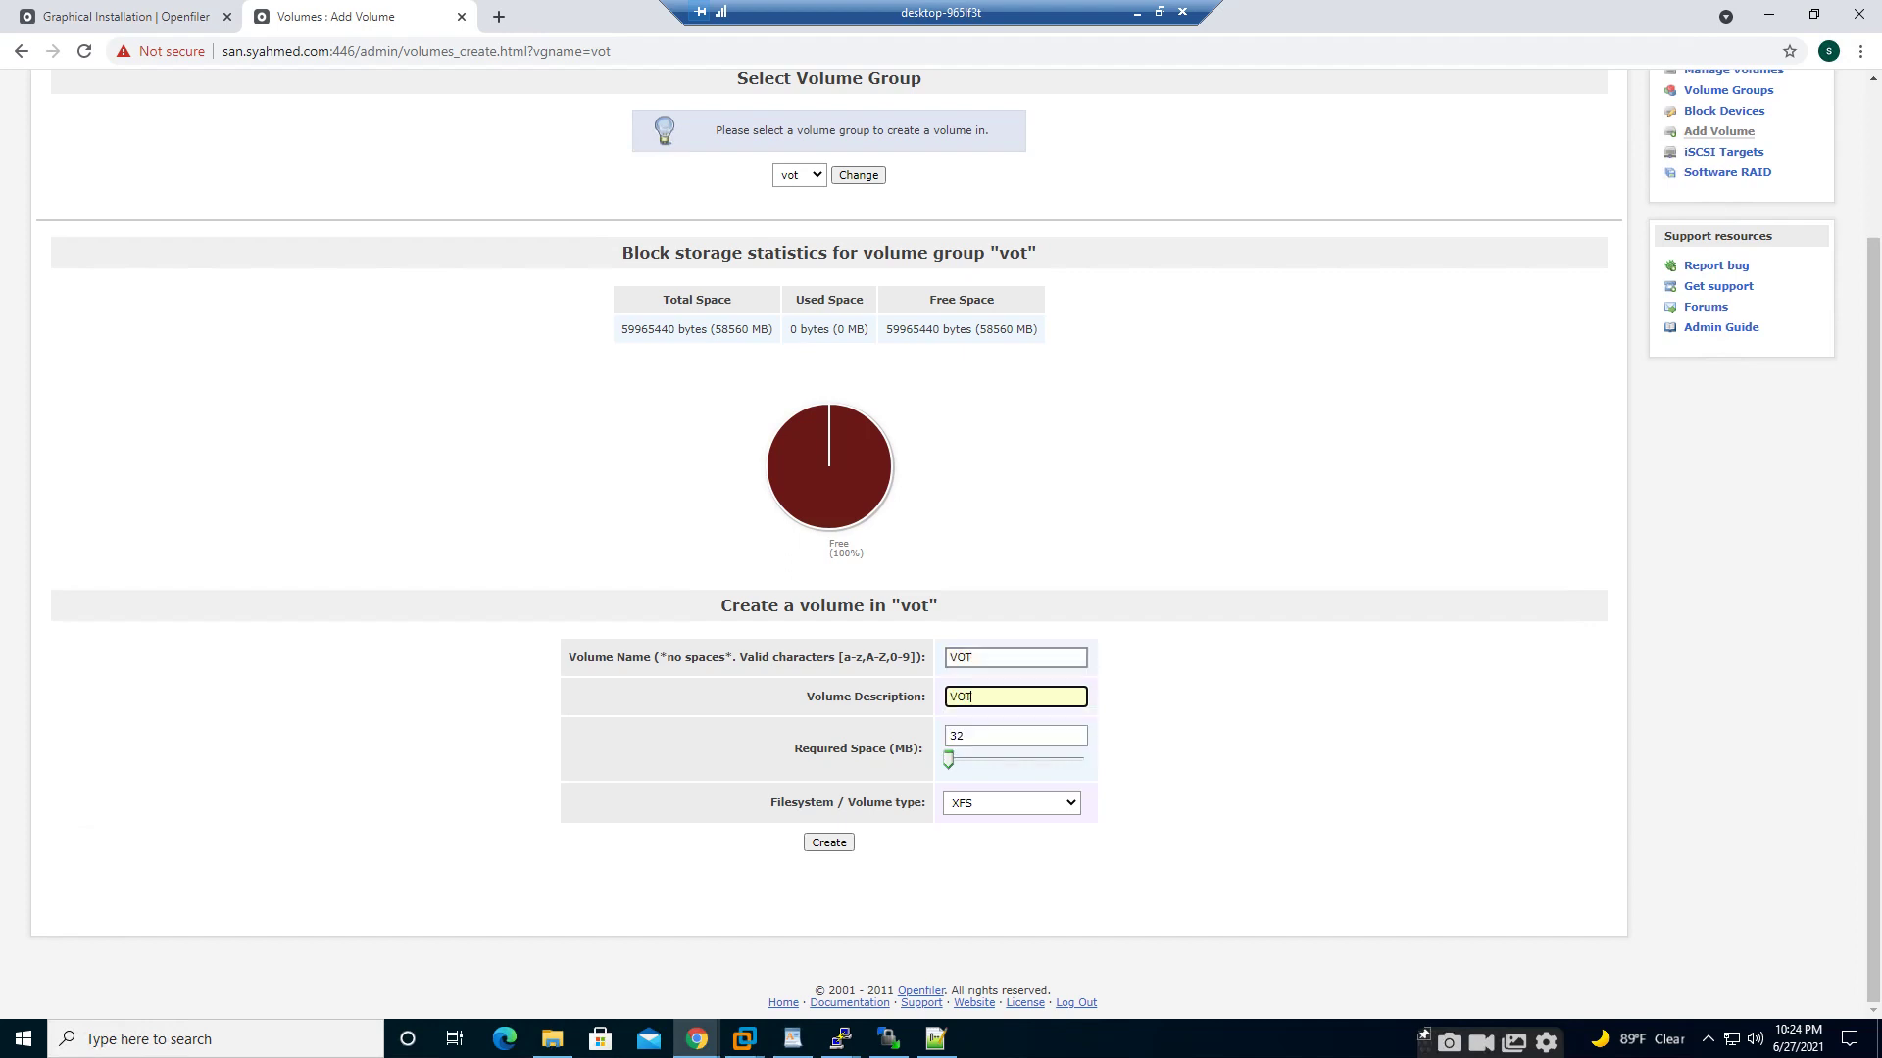
type("T")
- Give VOT 58560 MB and block (iSCSI,FC,etc) type, create it, then view Block Devices
key("Tab")
type("58560")
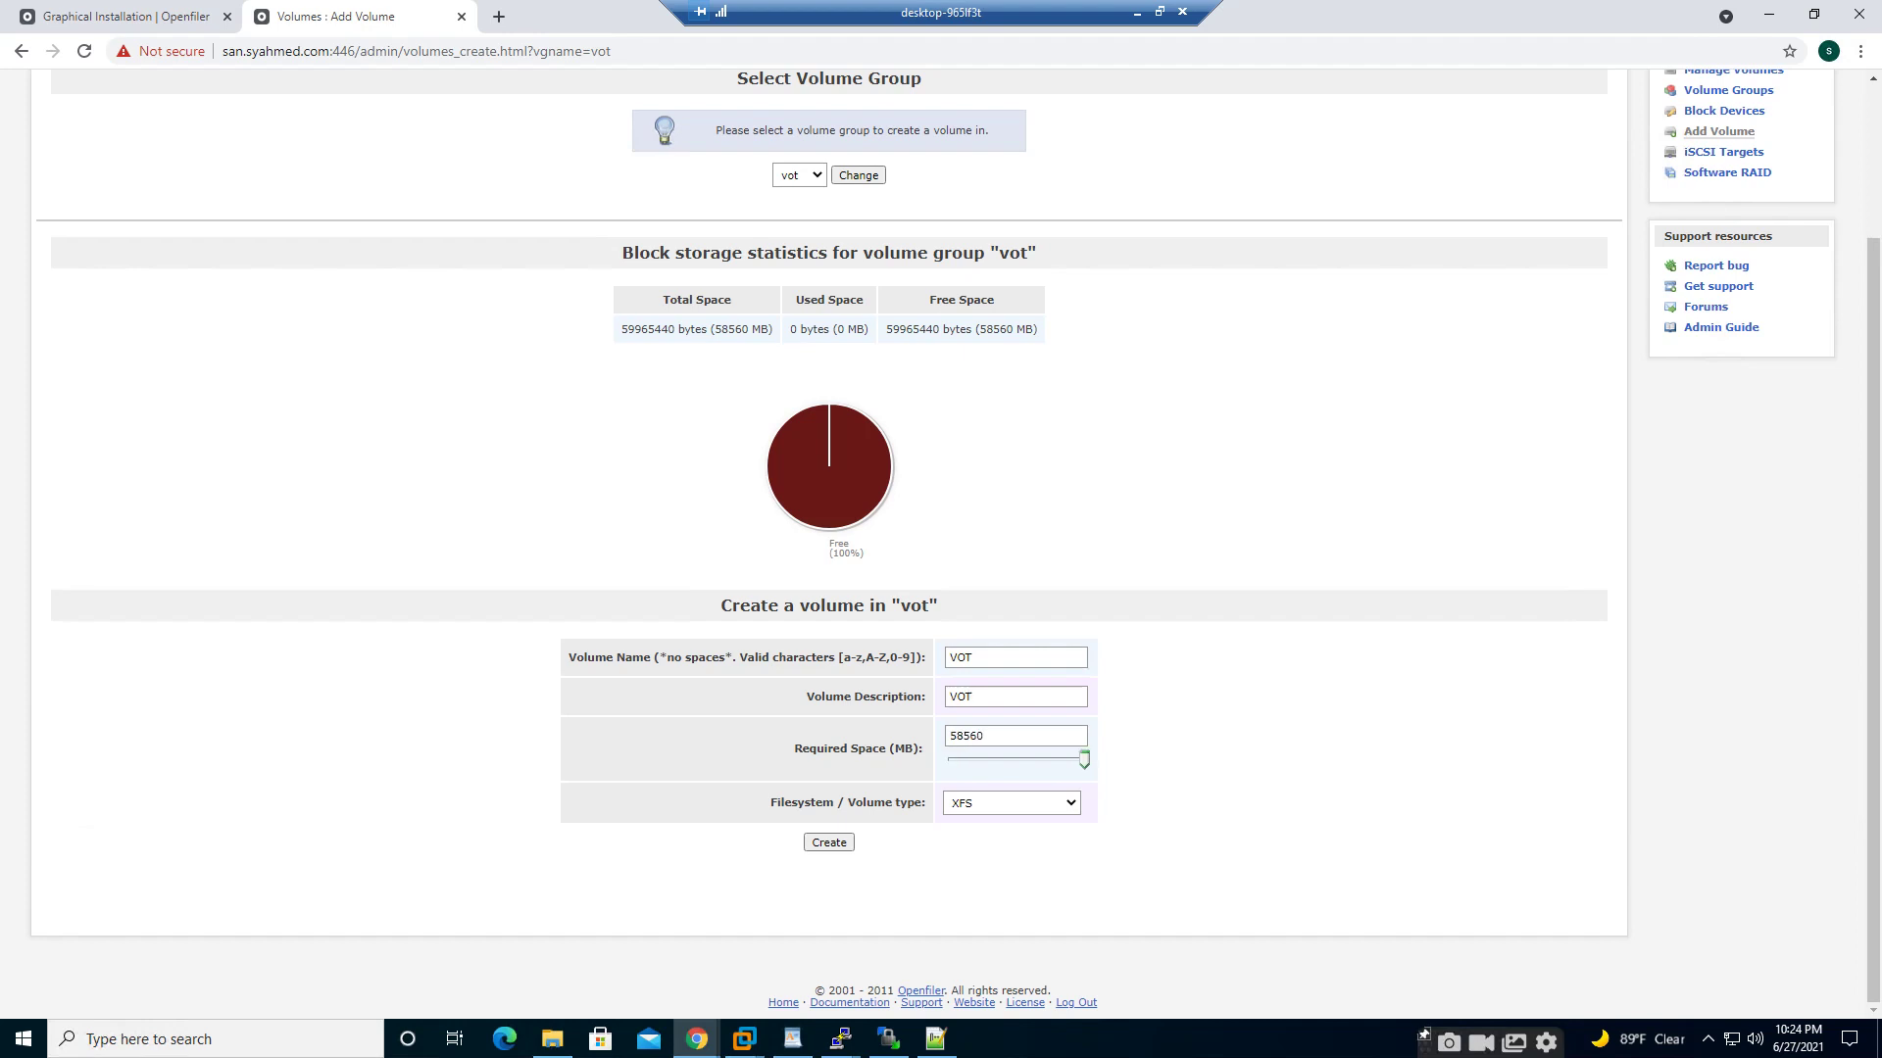
key("Tab")
key("alt+Down")
key("Down")
key("Down")
key("Return")
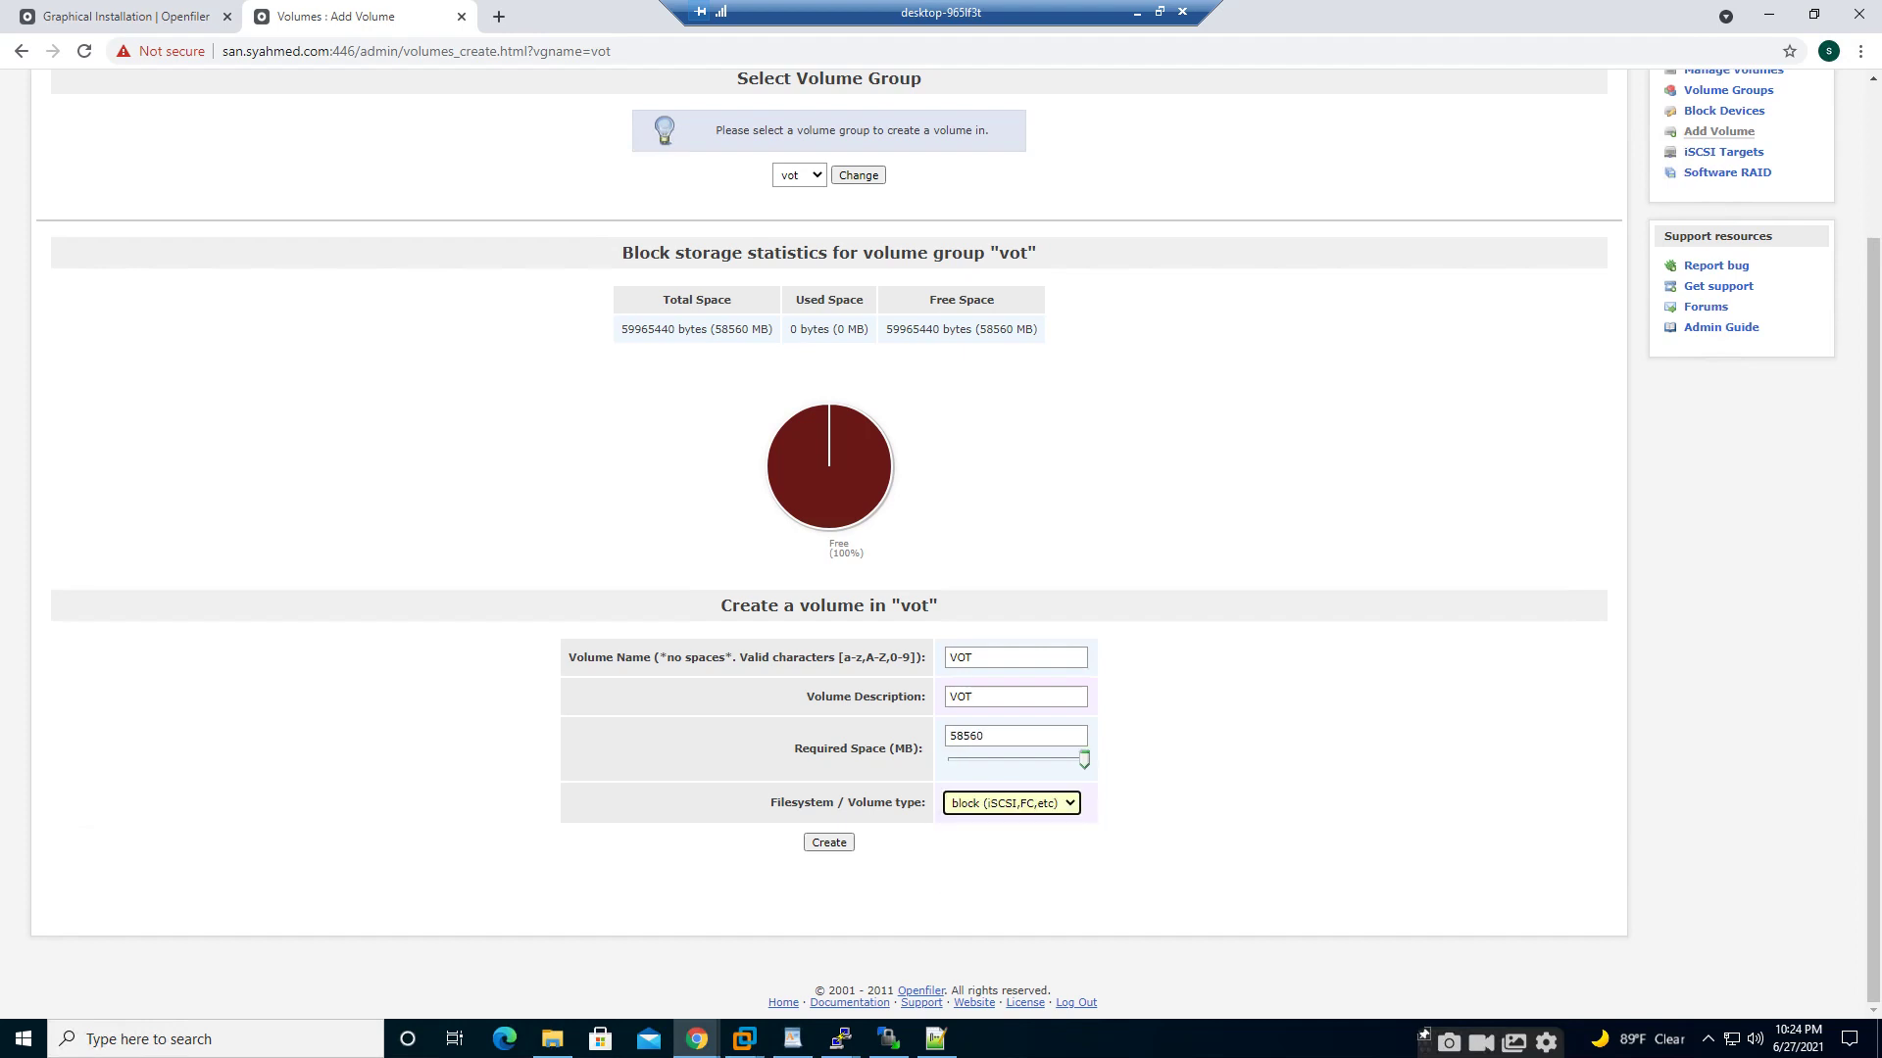
key("Tab")
key("Return")
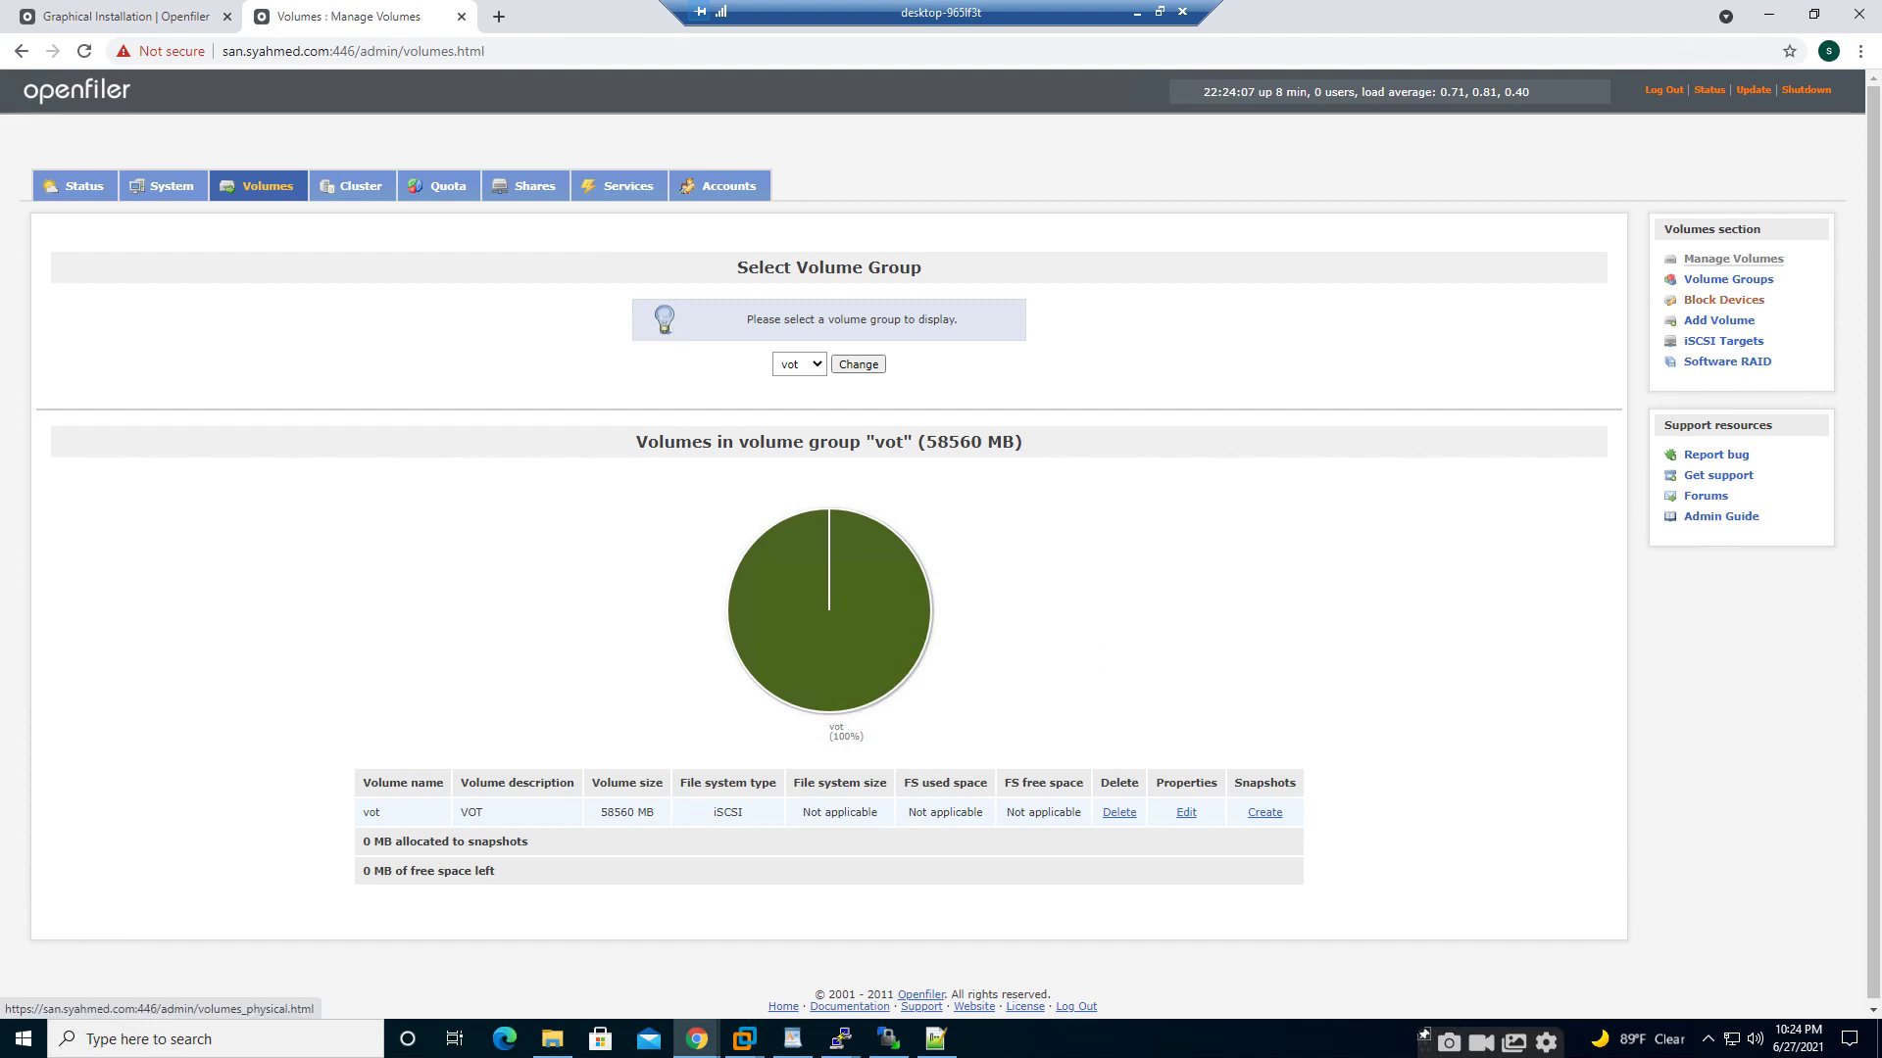
left_click(1723, 341)
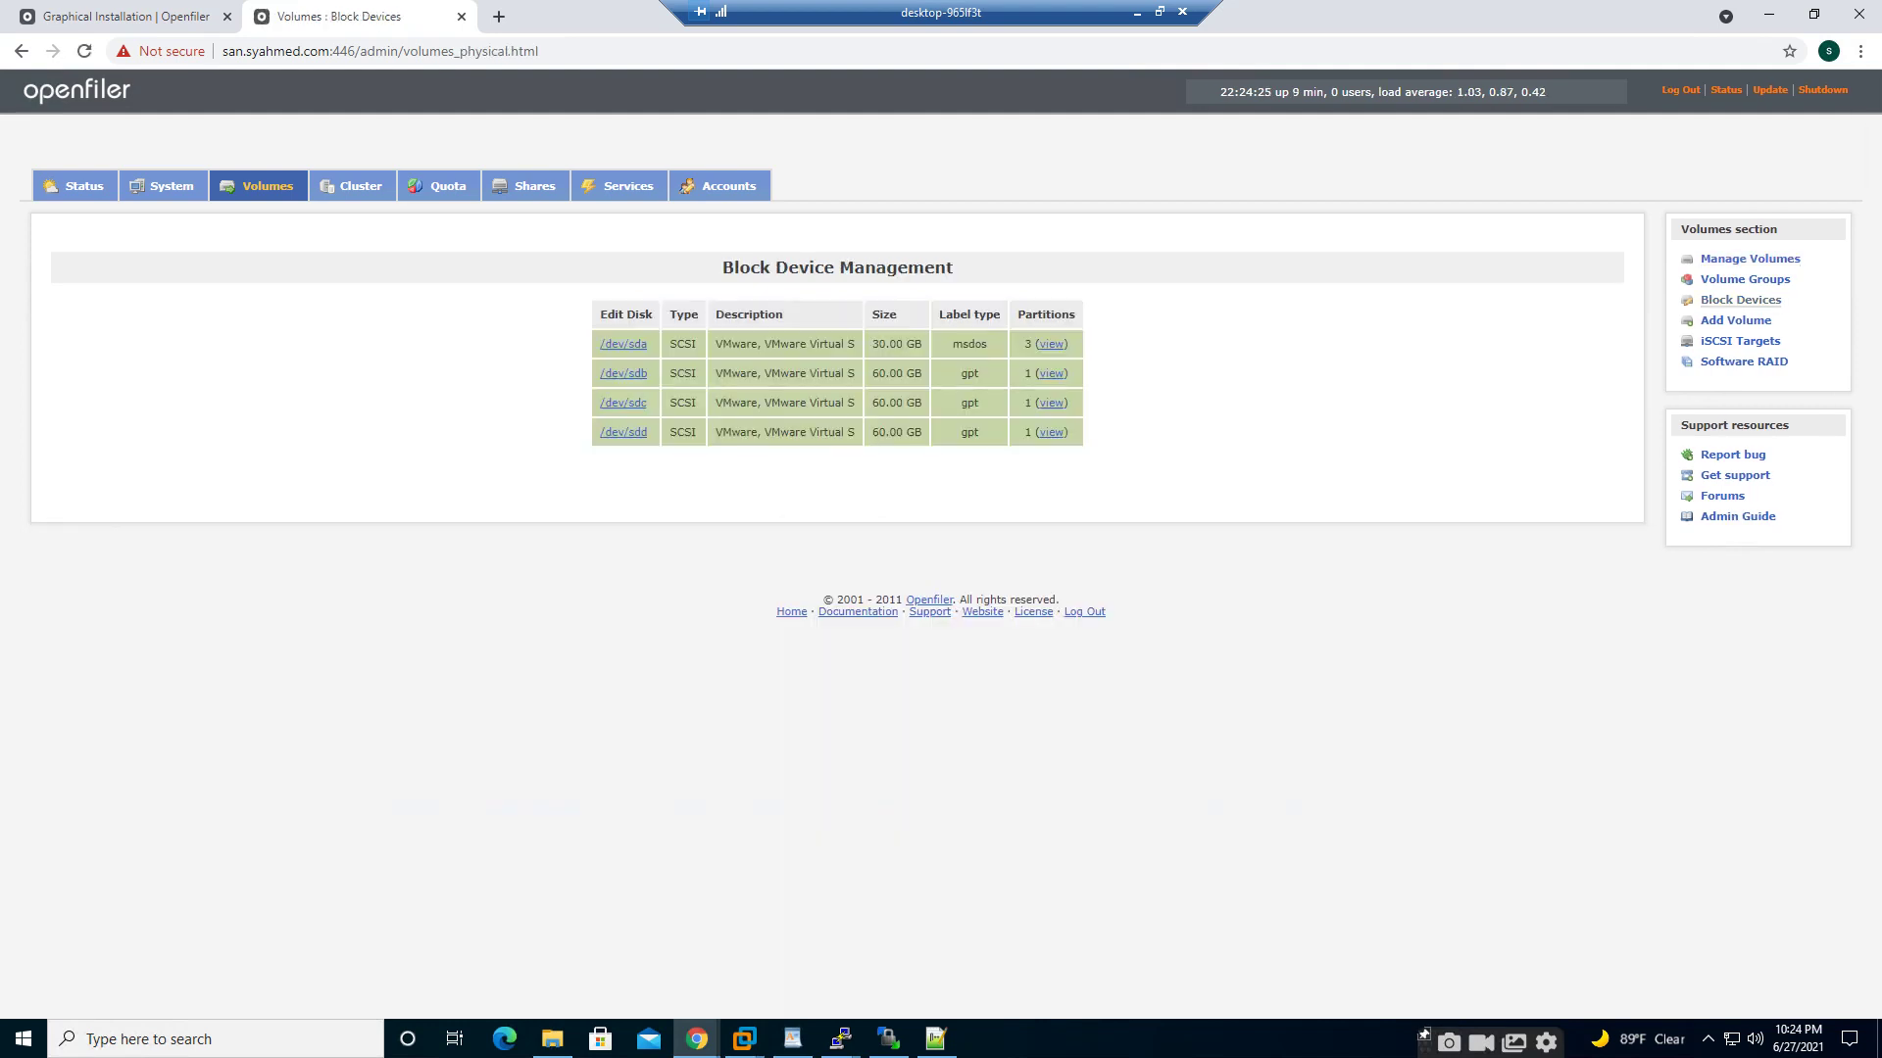
- Confirm in Manage Volumes that the data volume group holds no volumes
left_click(1749, 259)
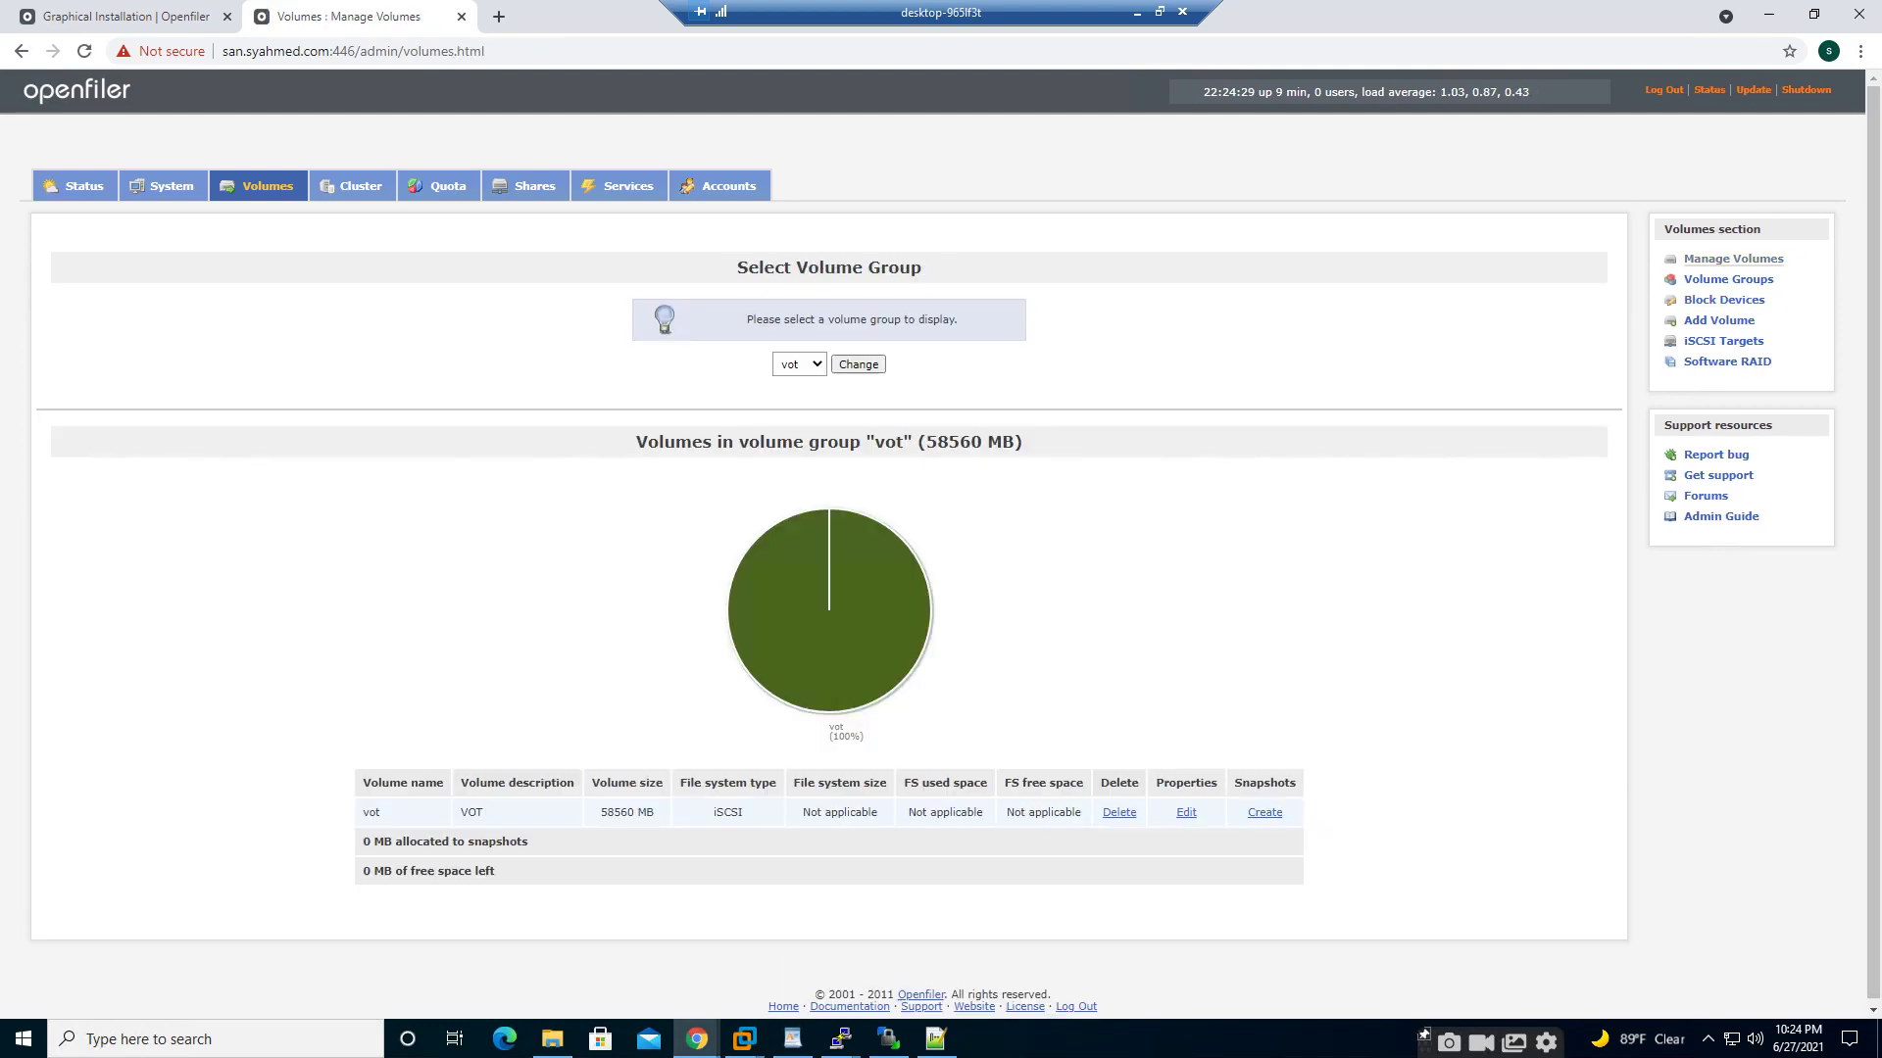
left_click(799, 363)
left_click(794, 413)
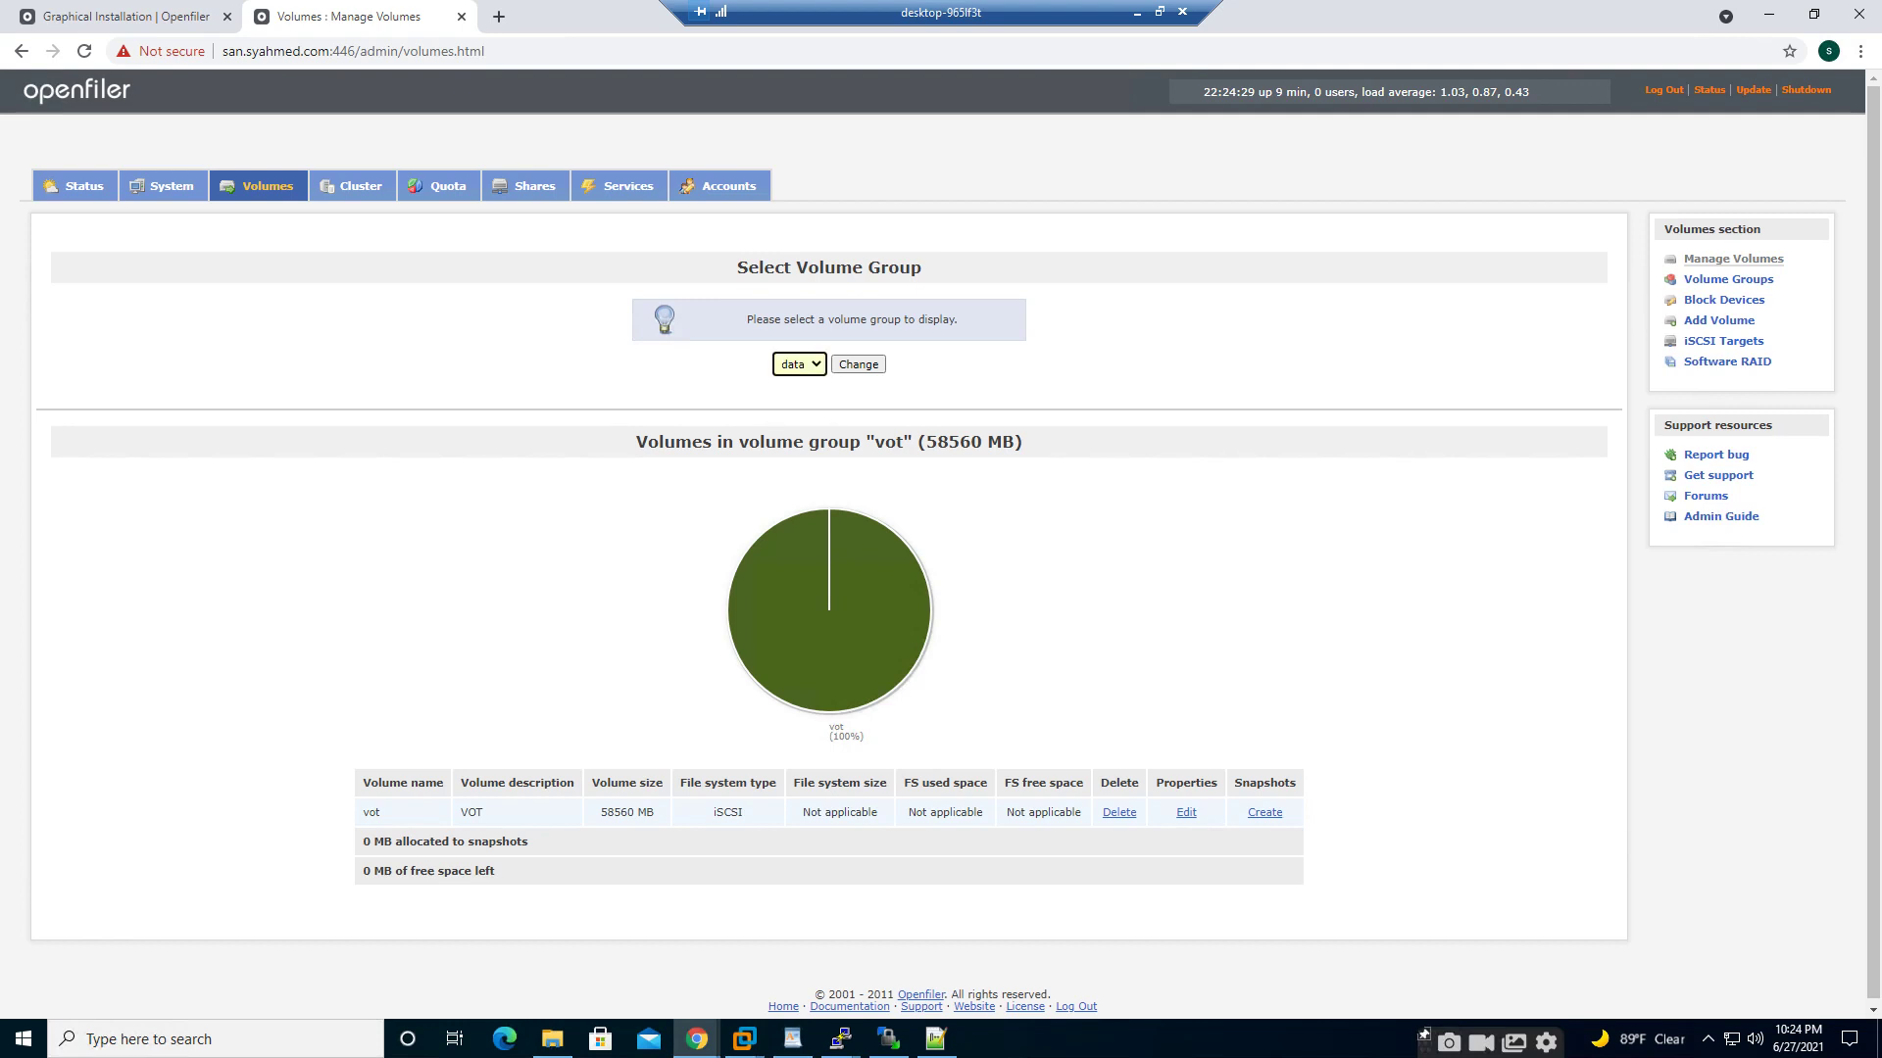
left_click(858, 363)
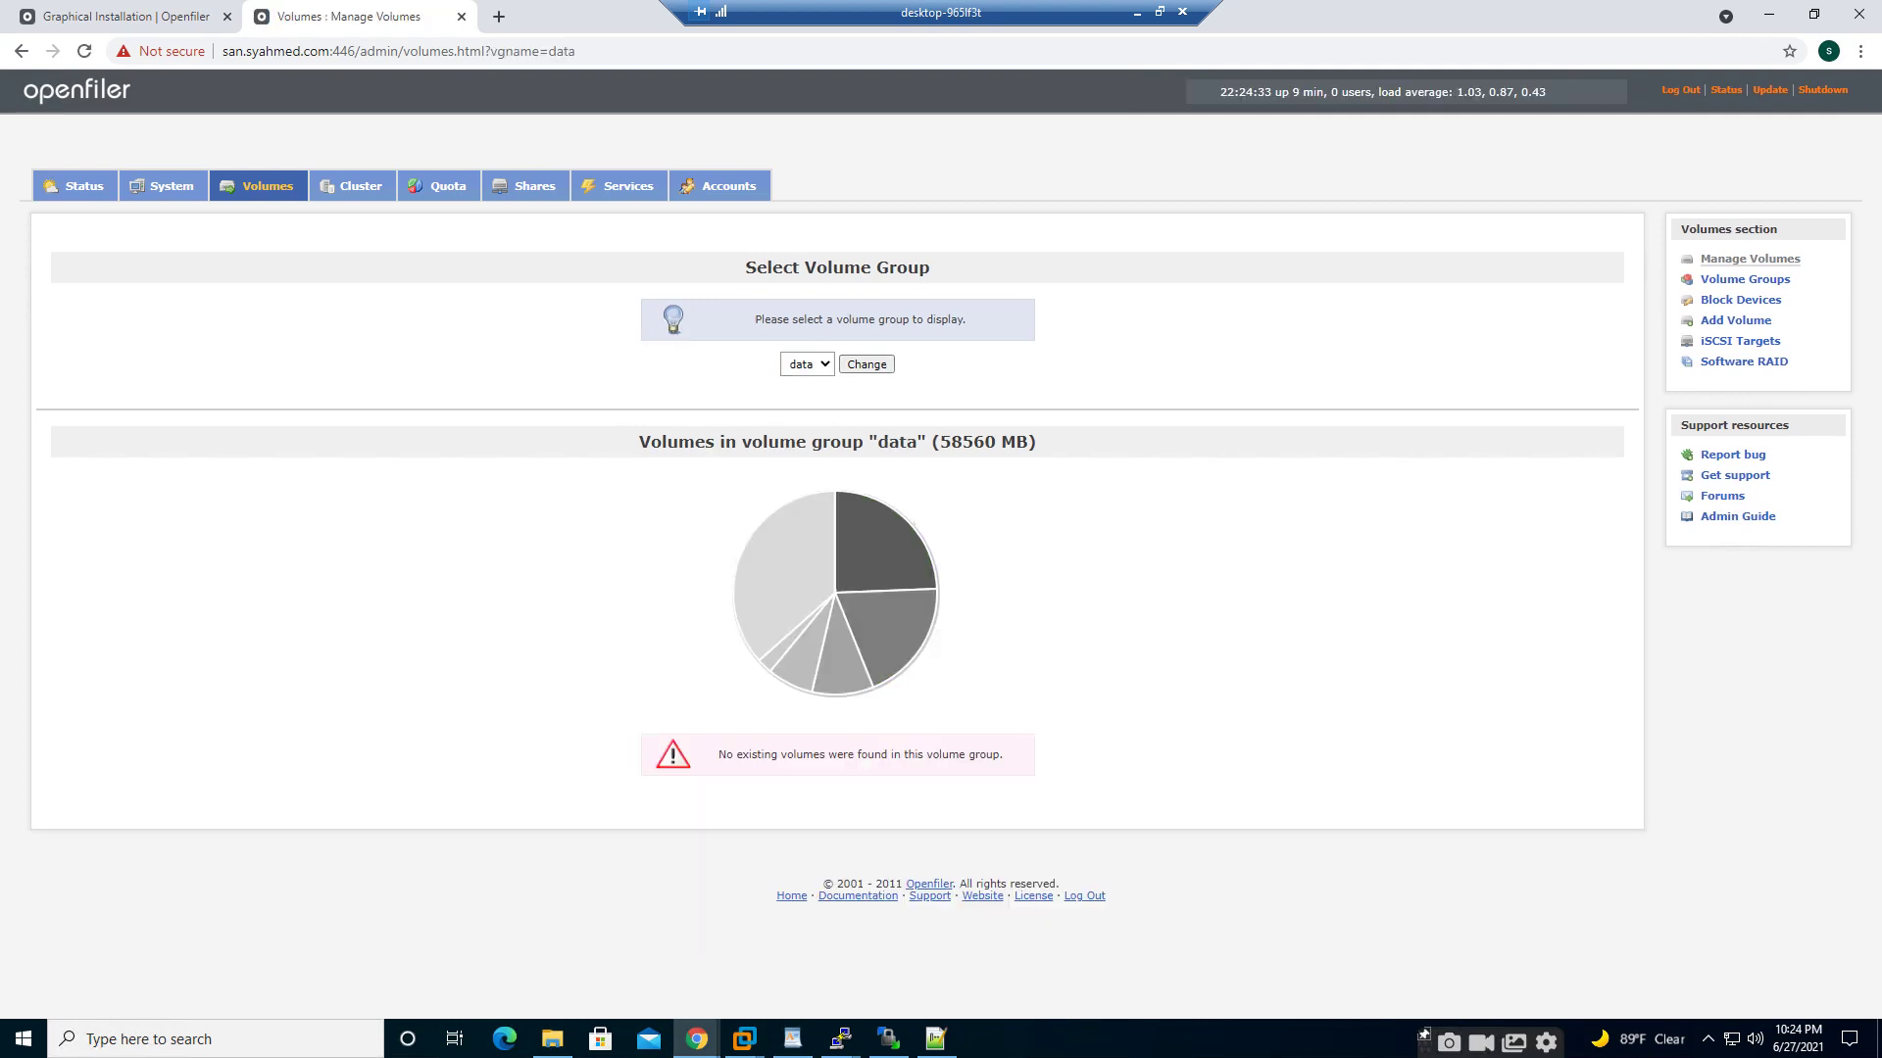
- Review the partitions of disk /dev/sdb, then bring up the Shares section
left_click(1740, 300)
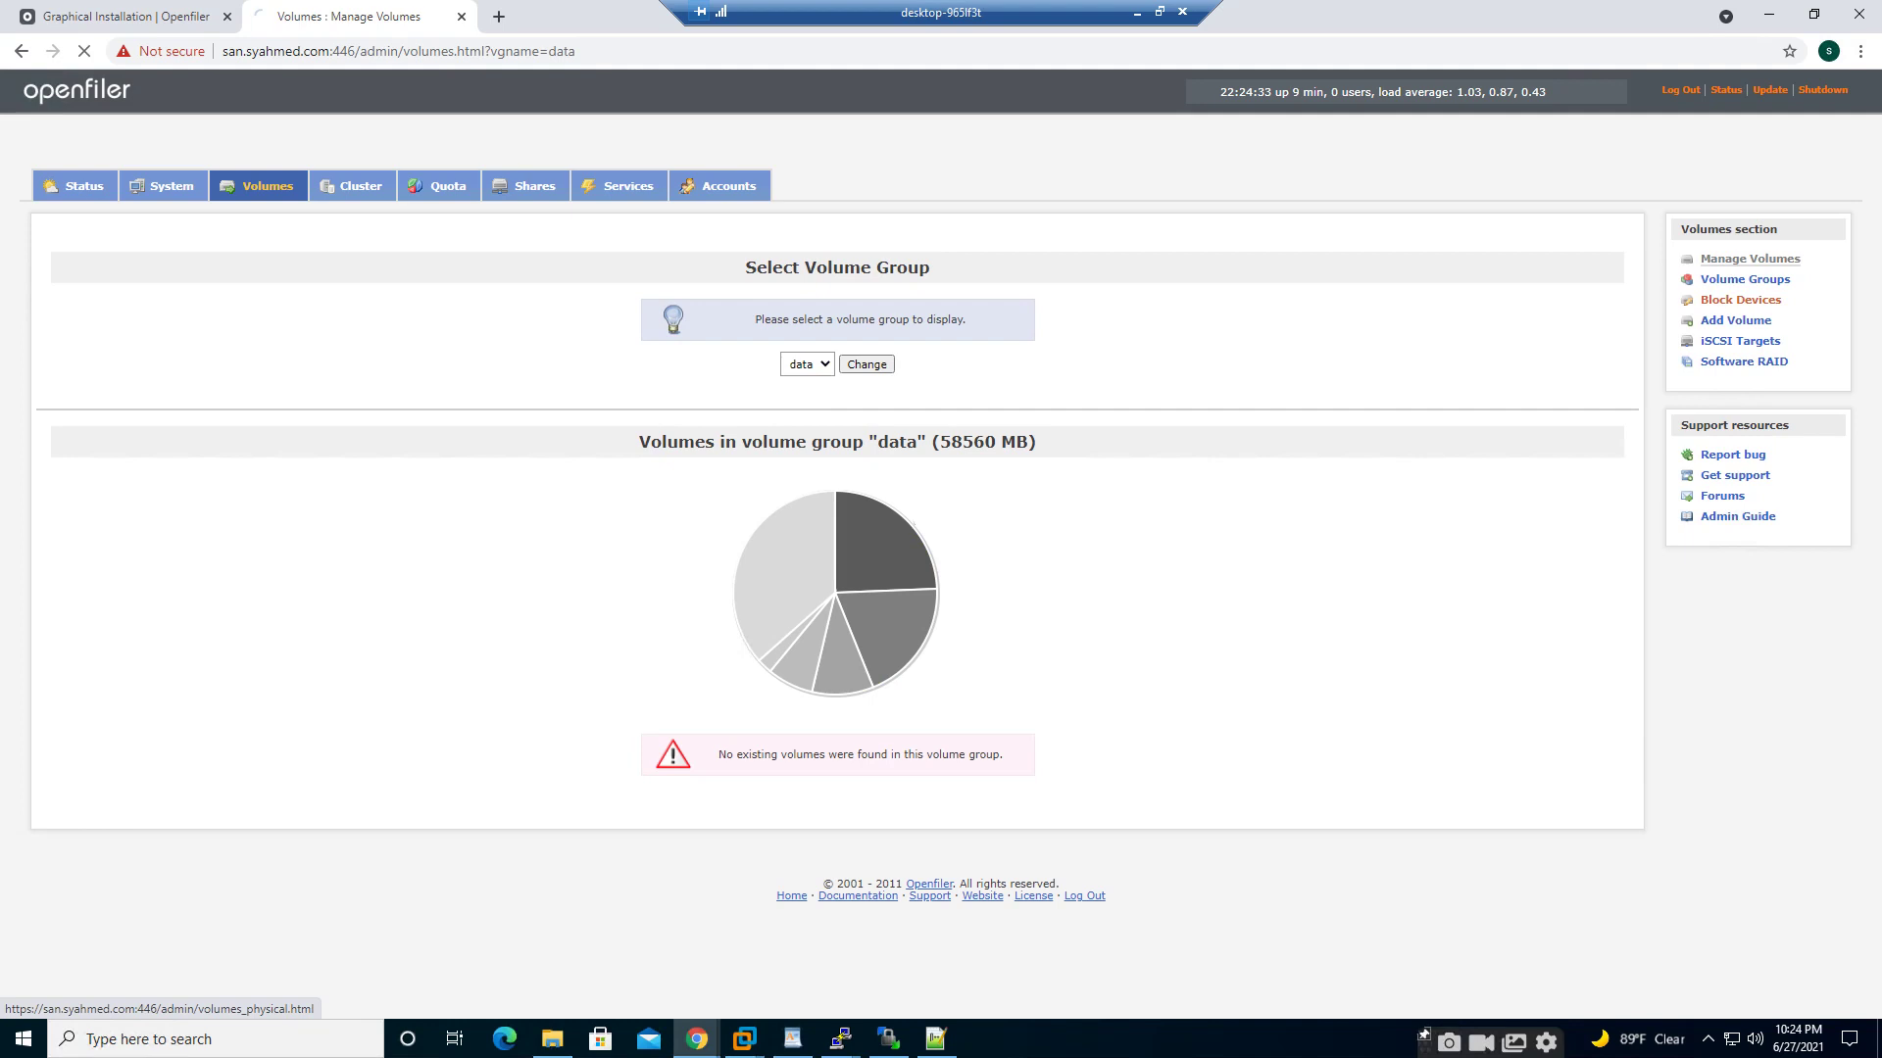
left_click(1745, 279)
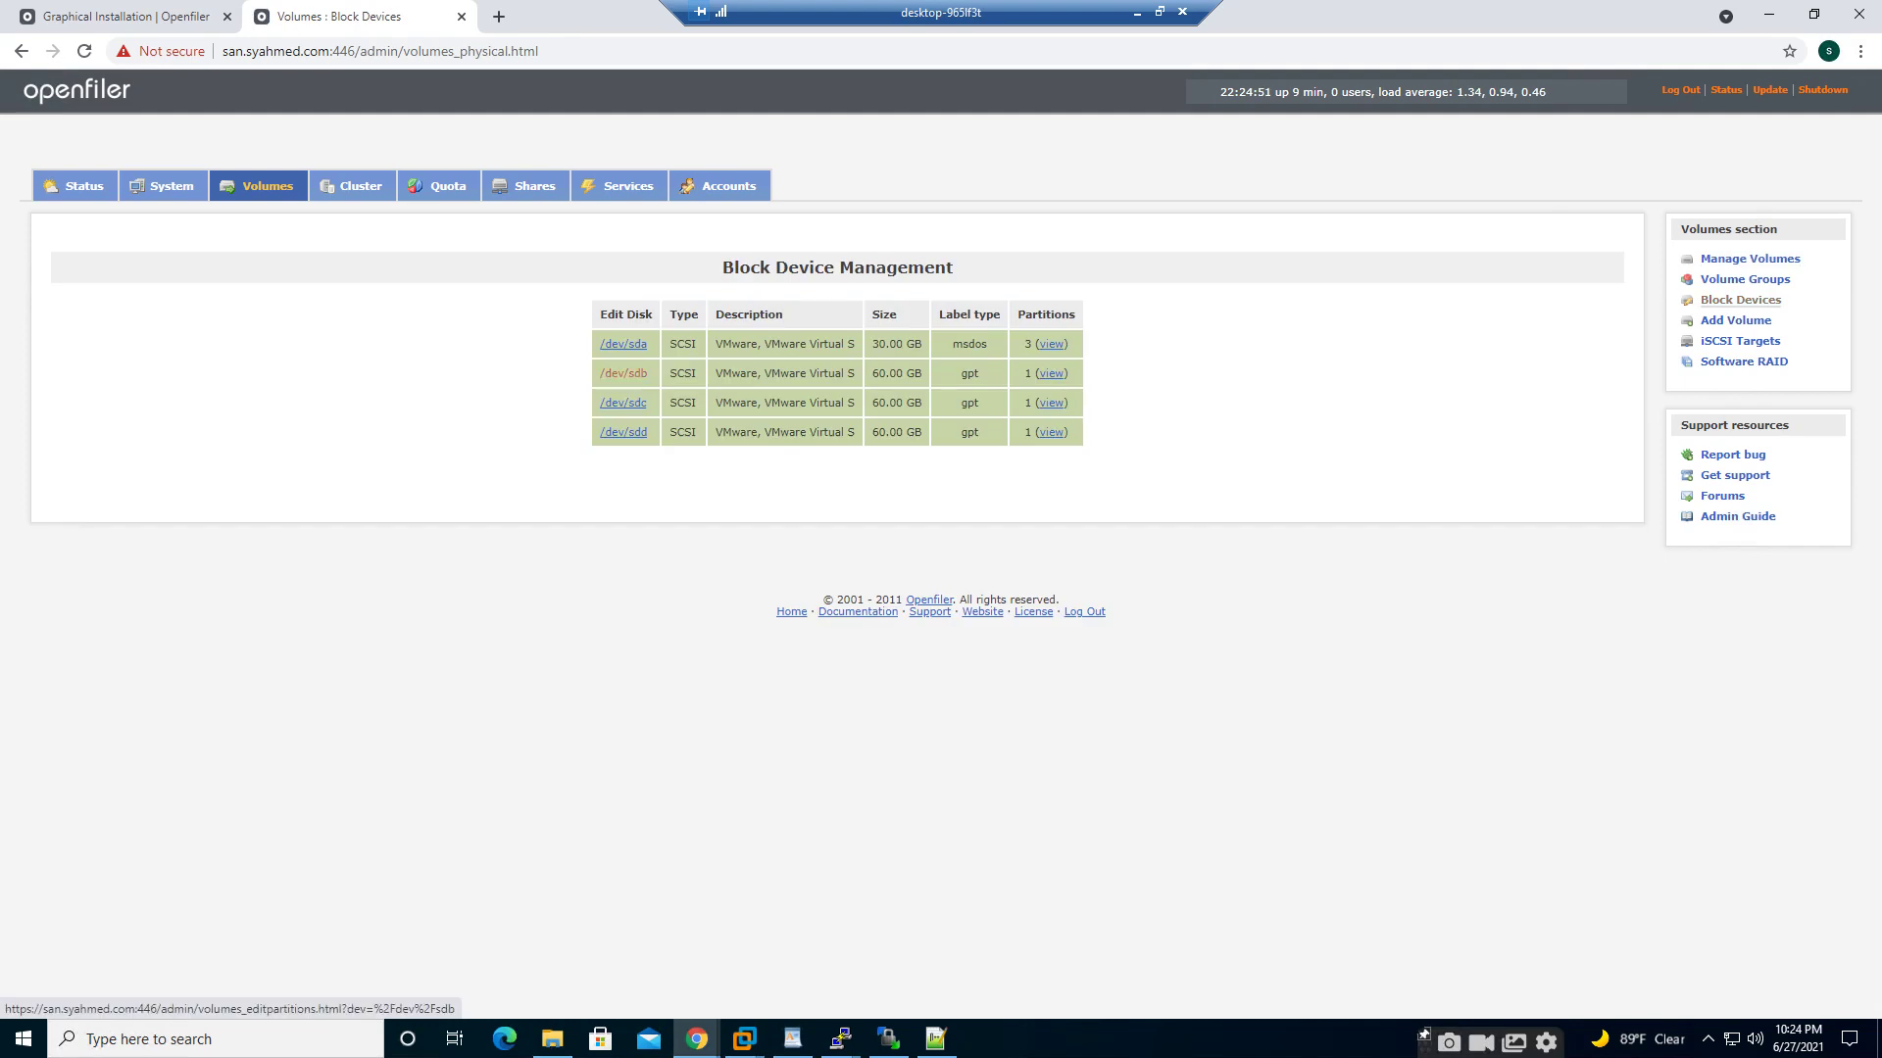
left_click(624, 374)
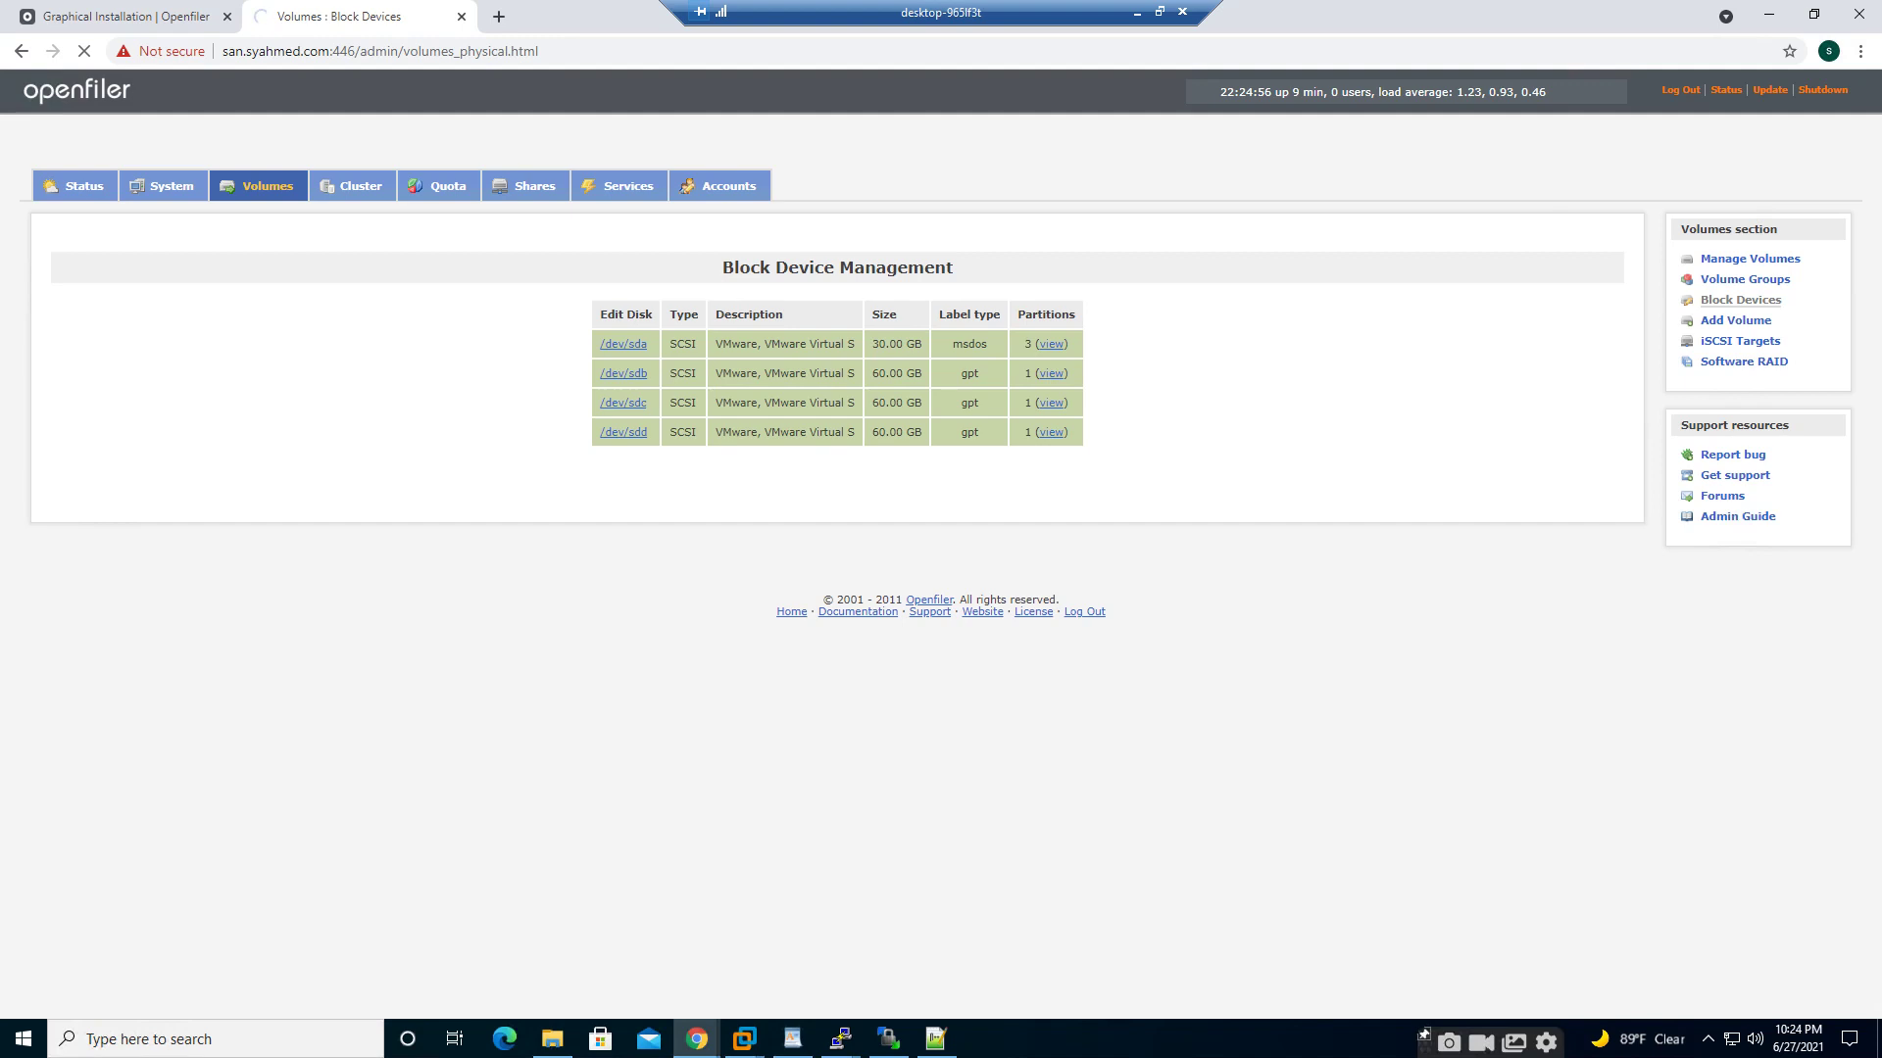
scroll(941, 548, "down", 1)
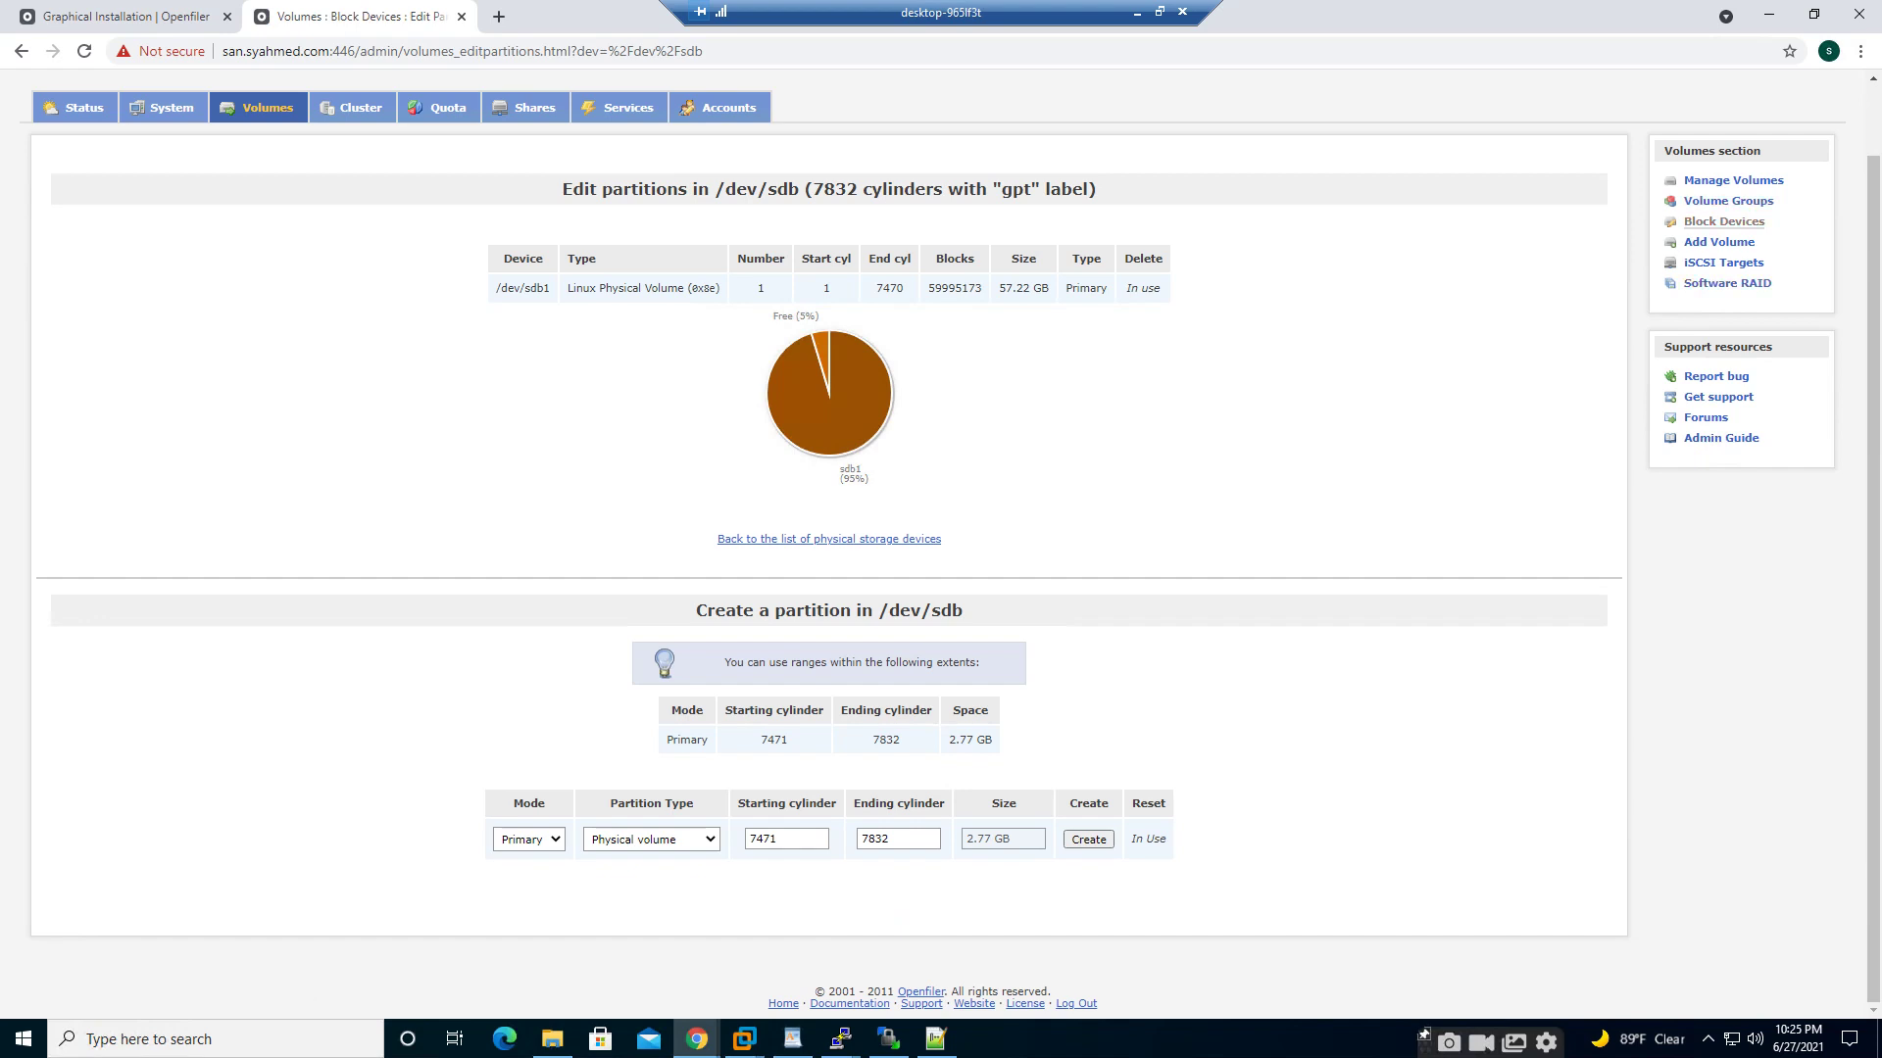
left_click(534, 107)
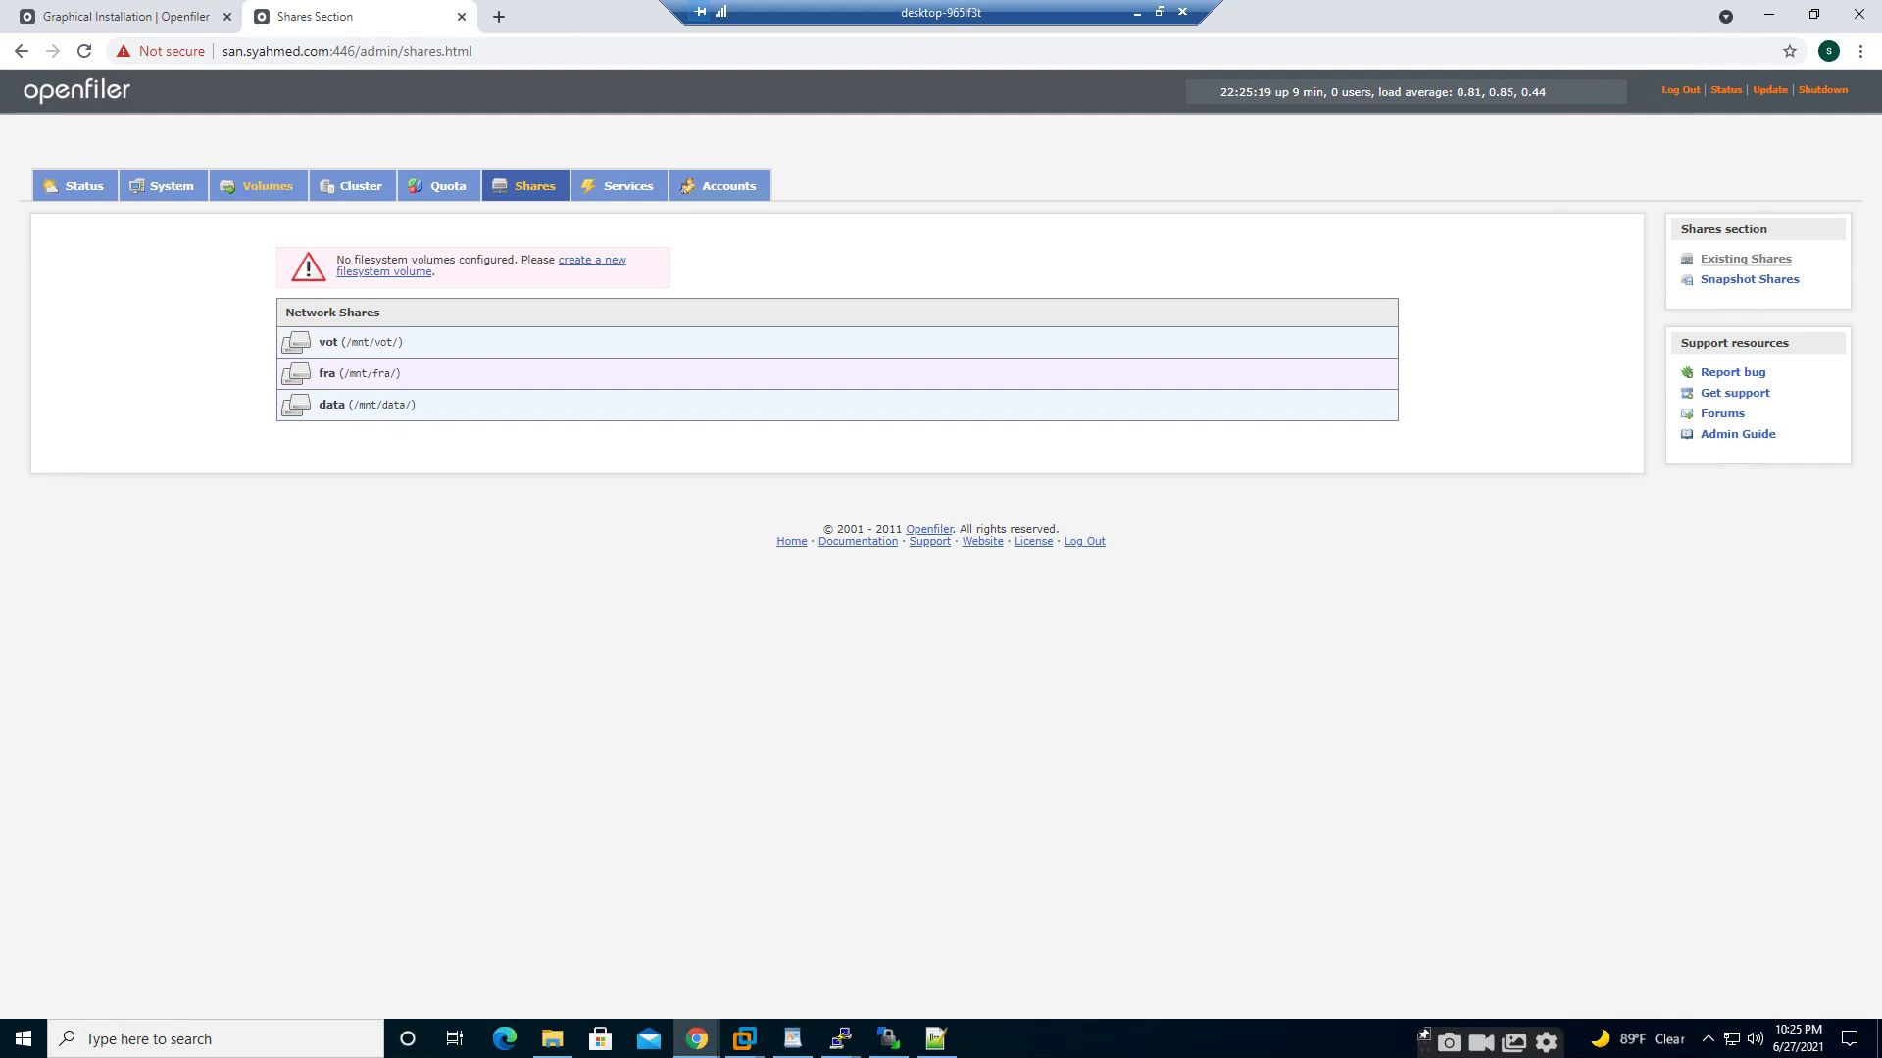
- Recheck the data group's empty volume list, then switch to the SAN virtual machine console
left_click(261, 186)
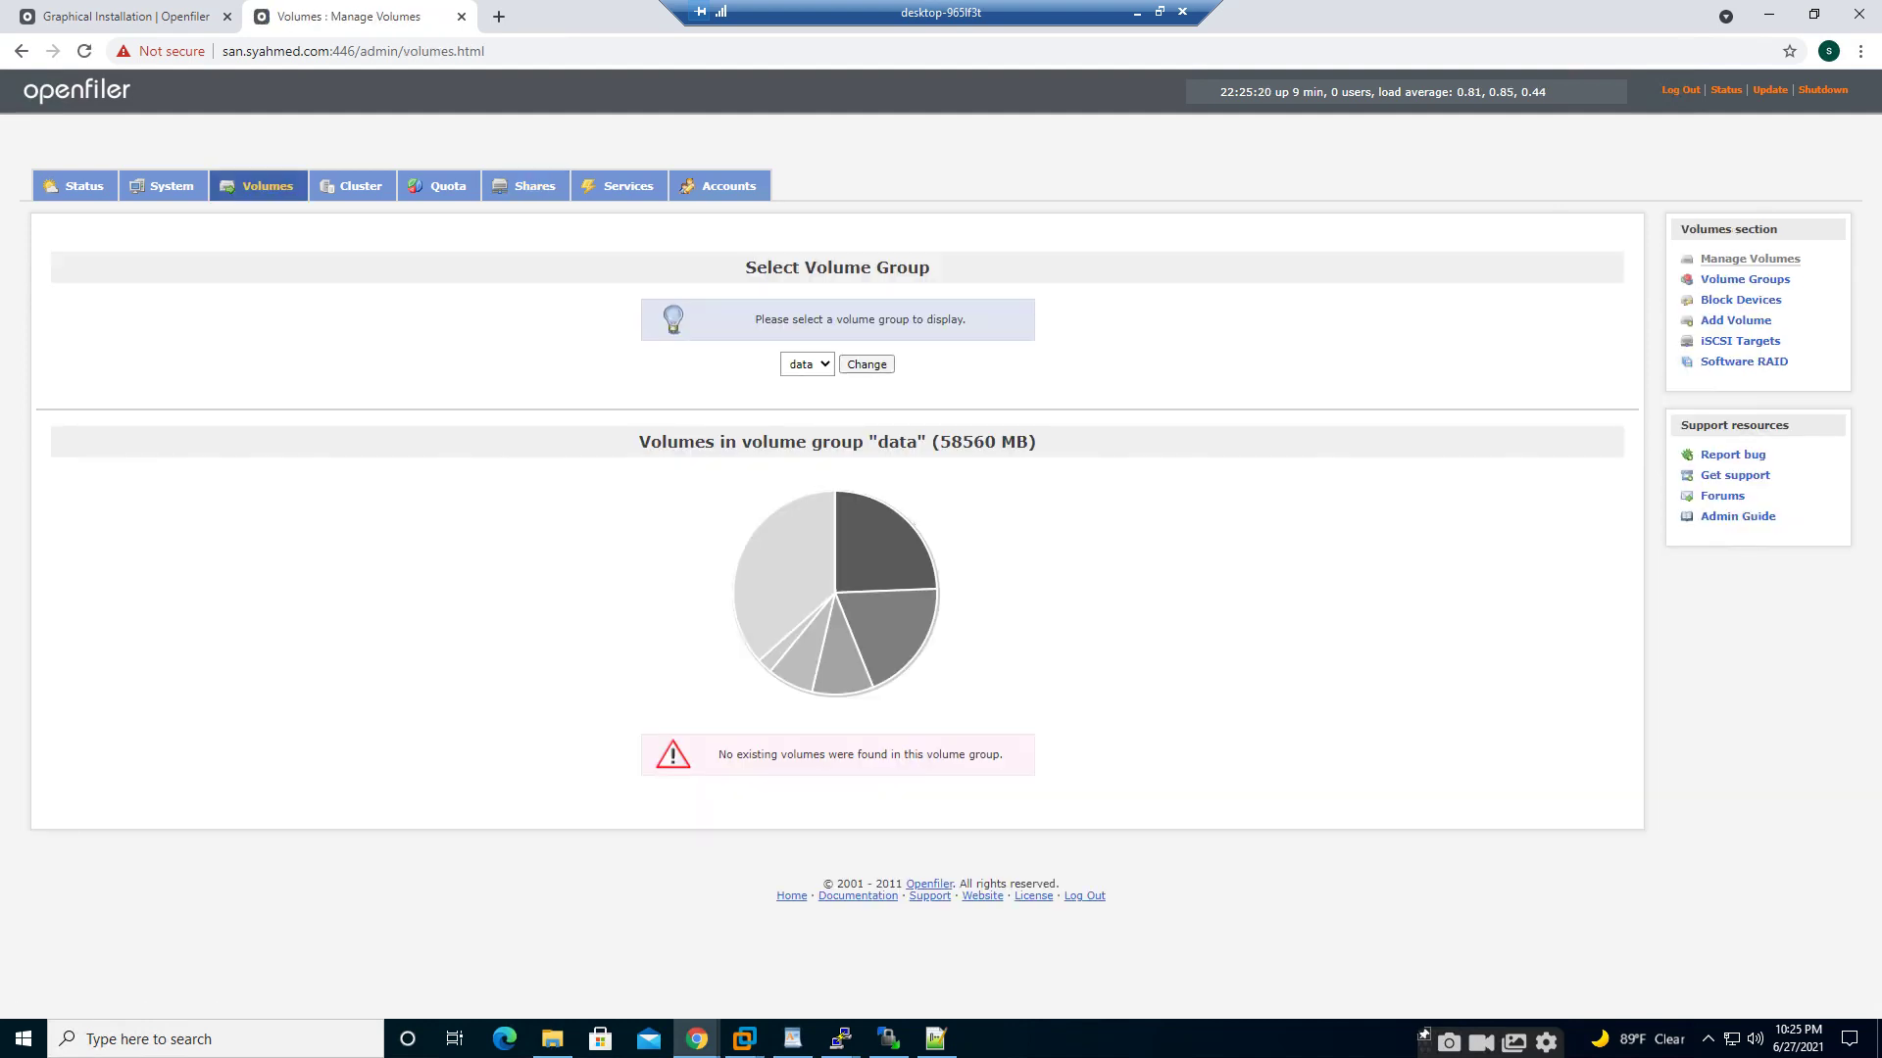
left_click(866, 364)
left_click(806, 363)
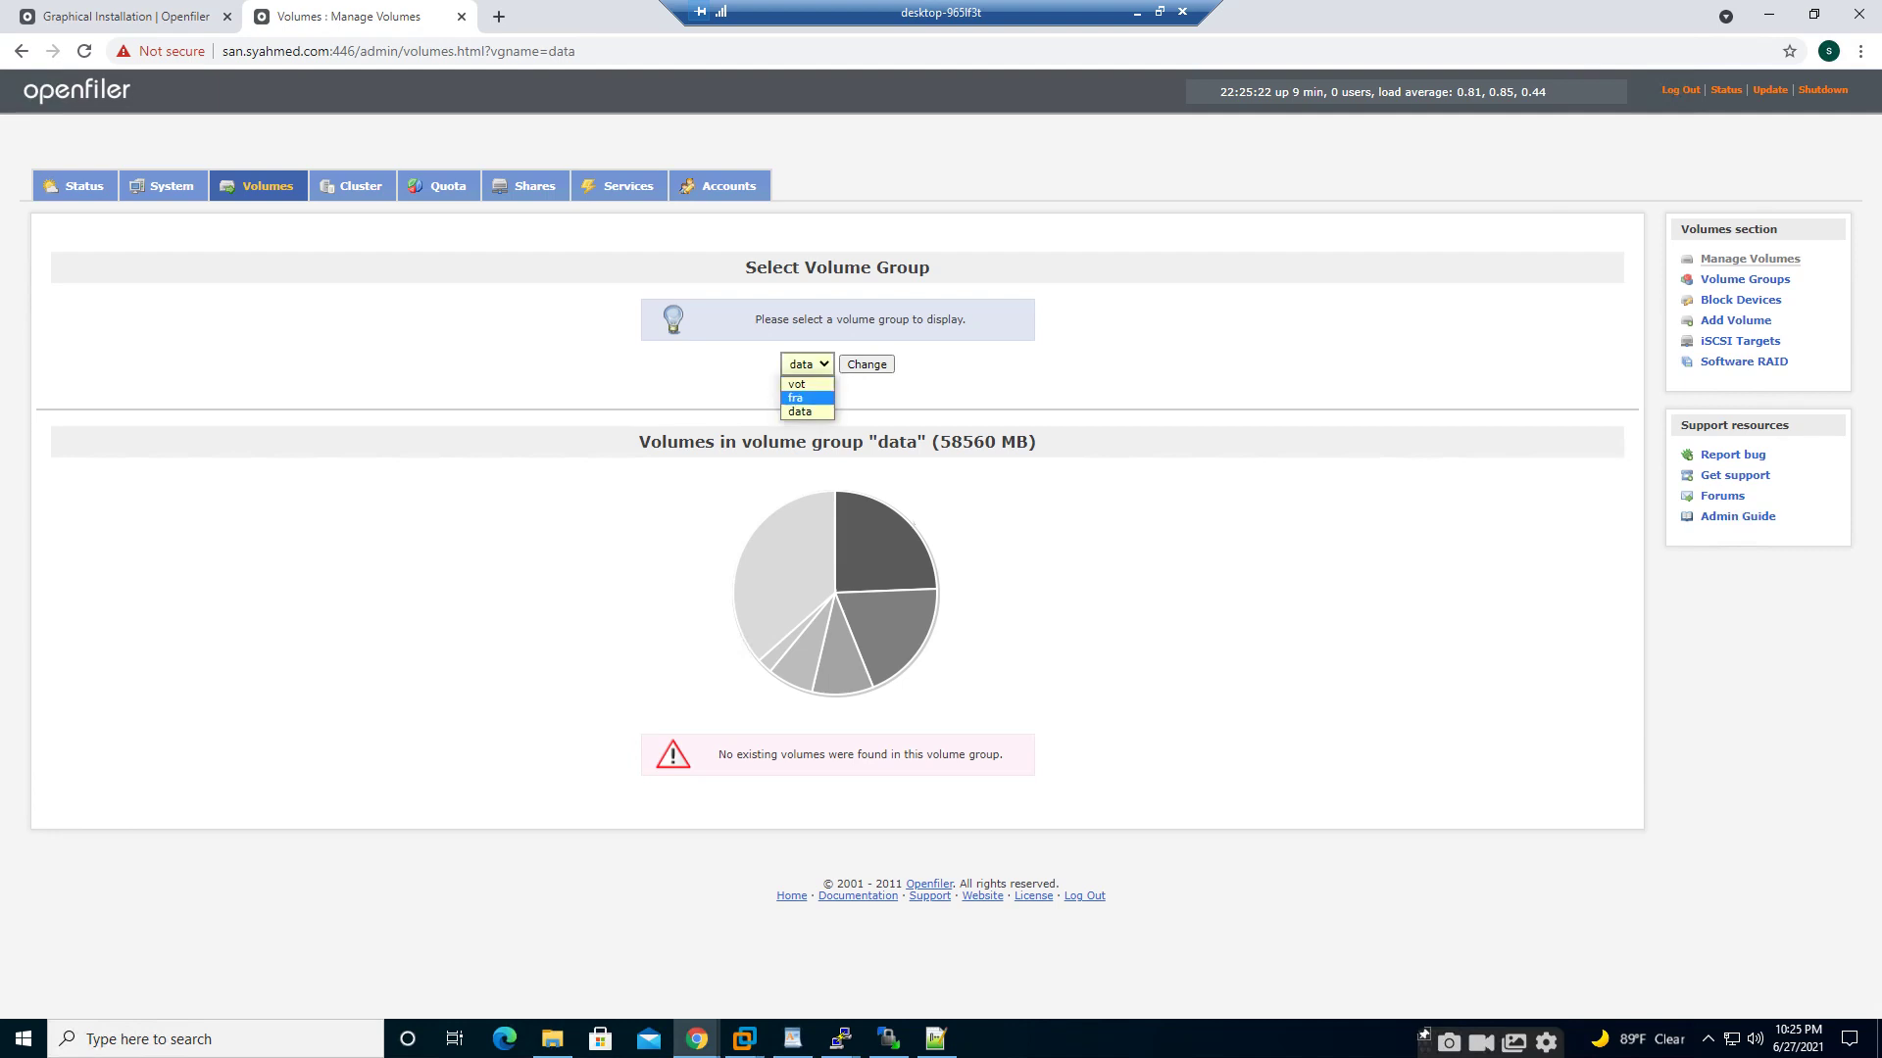
left_click(902, 396)
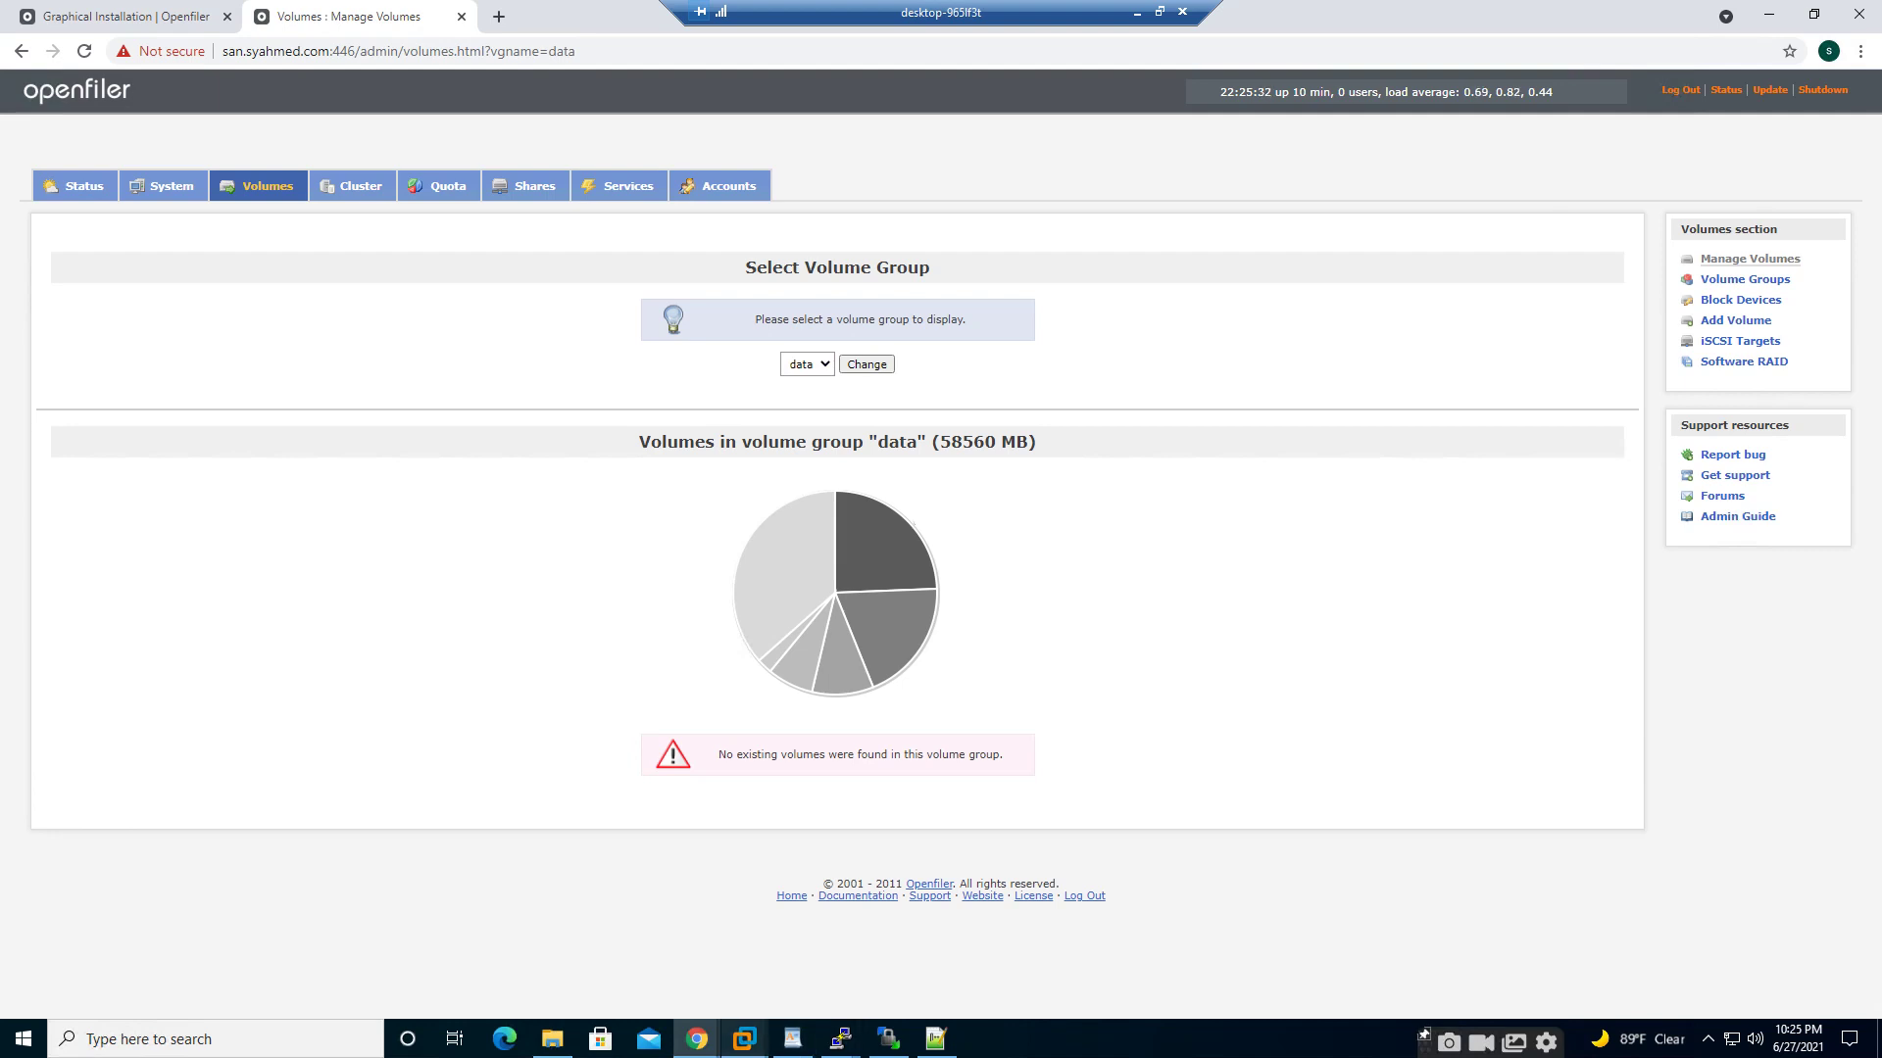
mouse_move(744, 1039)
left_click(1170, 921)
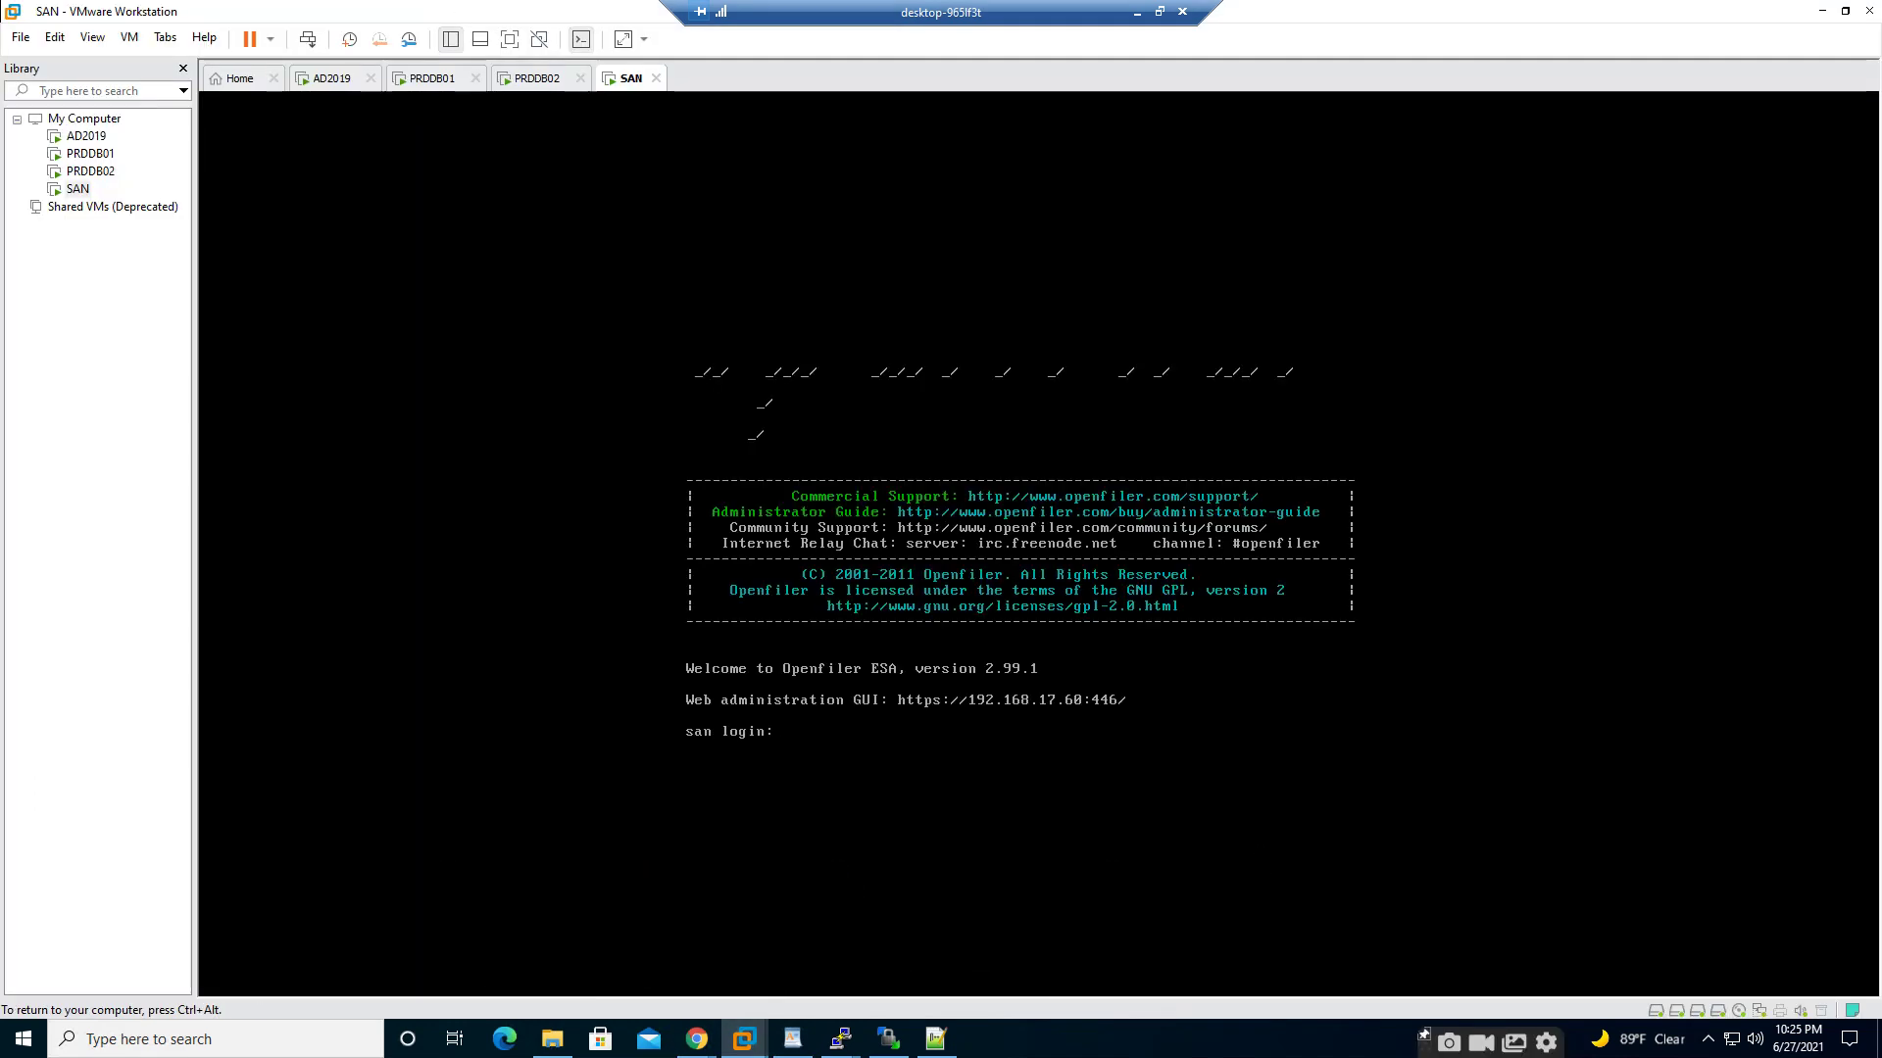
- Log in to the SAN console as root and look up the vgremove usage help
type("root")
key("Return")
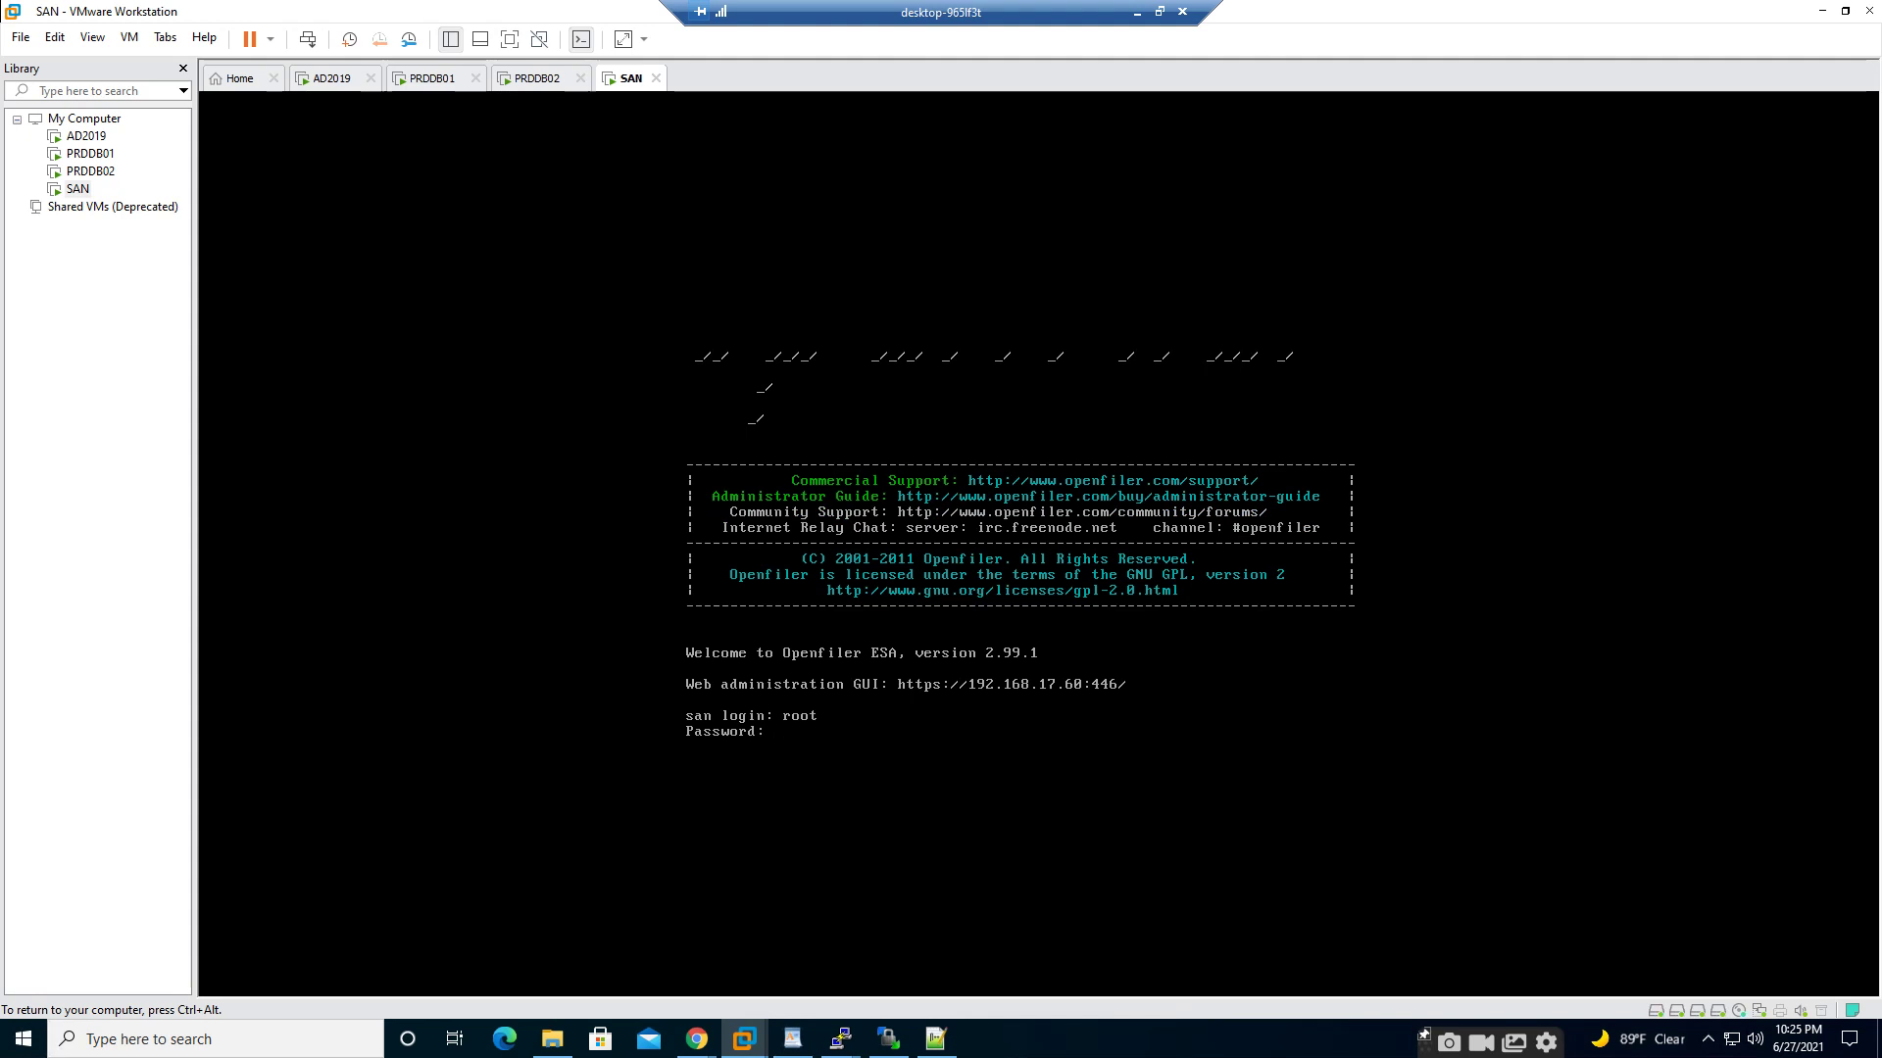
key("Return")
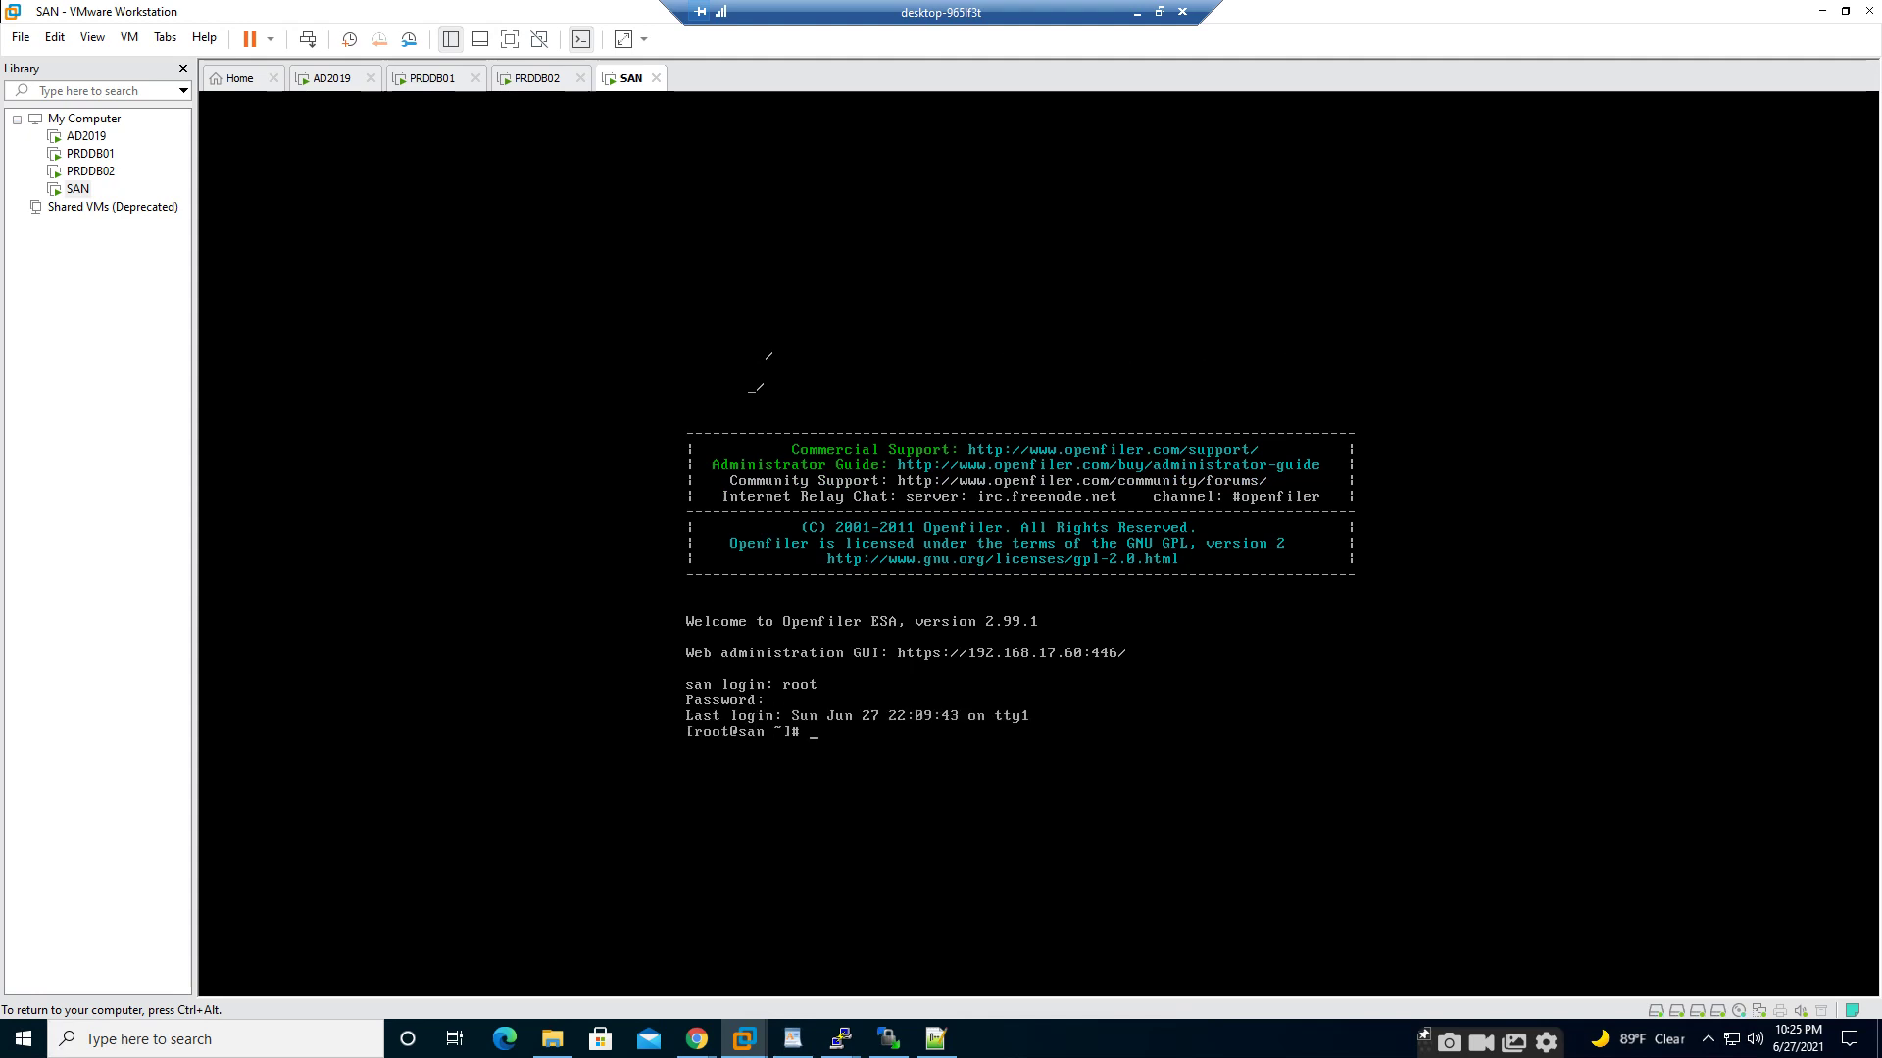
type("vgdelete --help")
key("Return")
type("v")
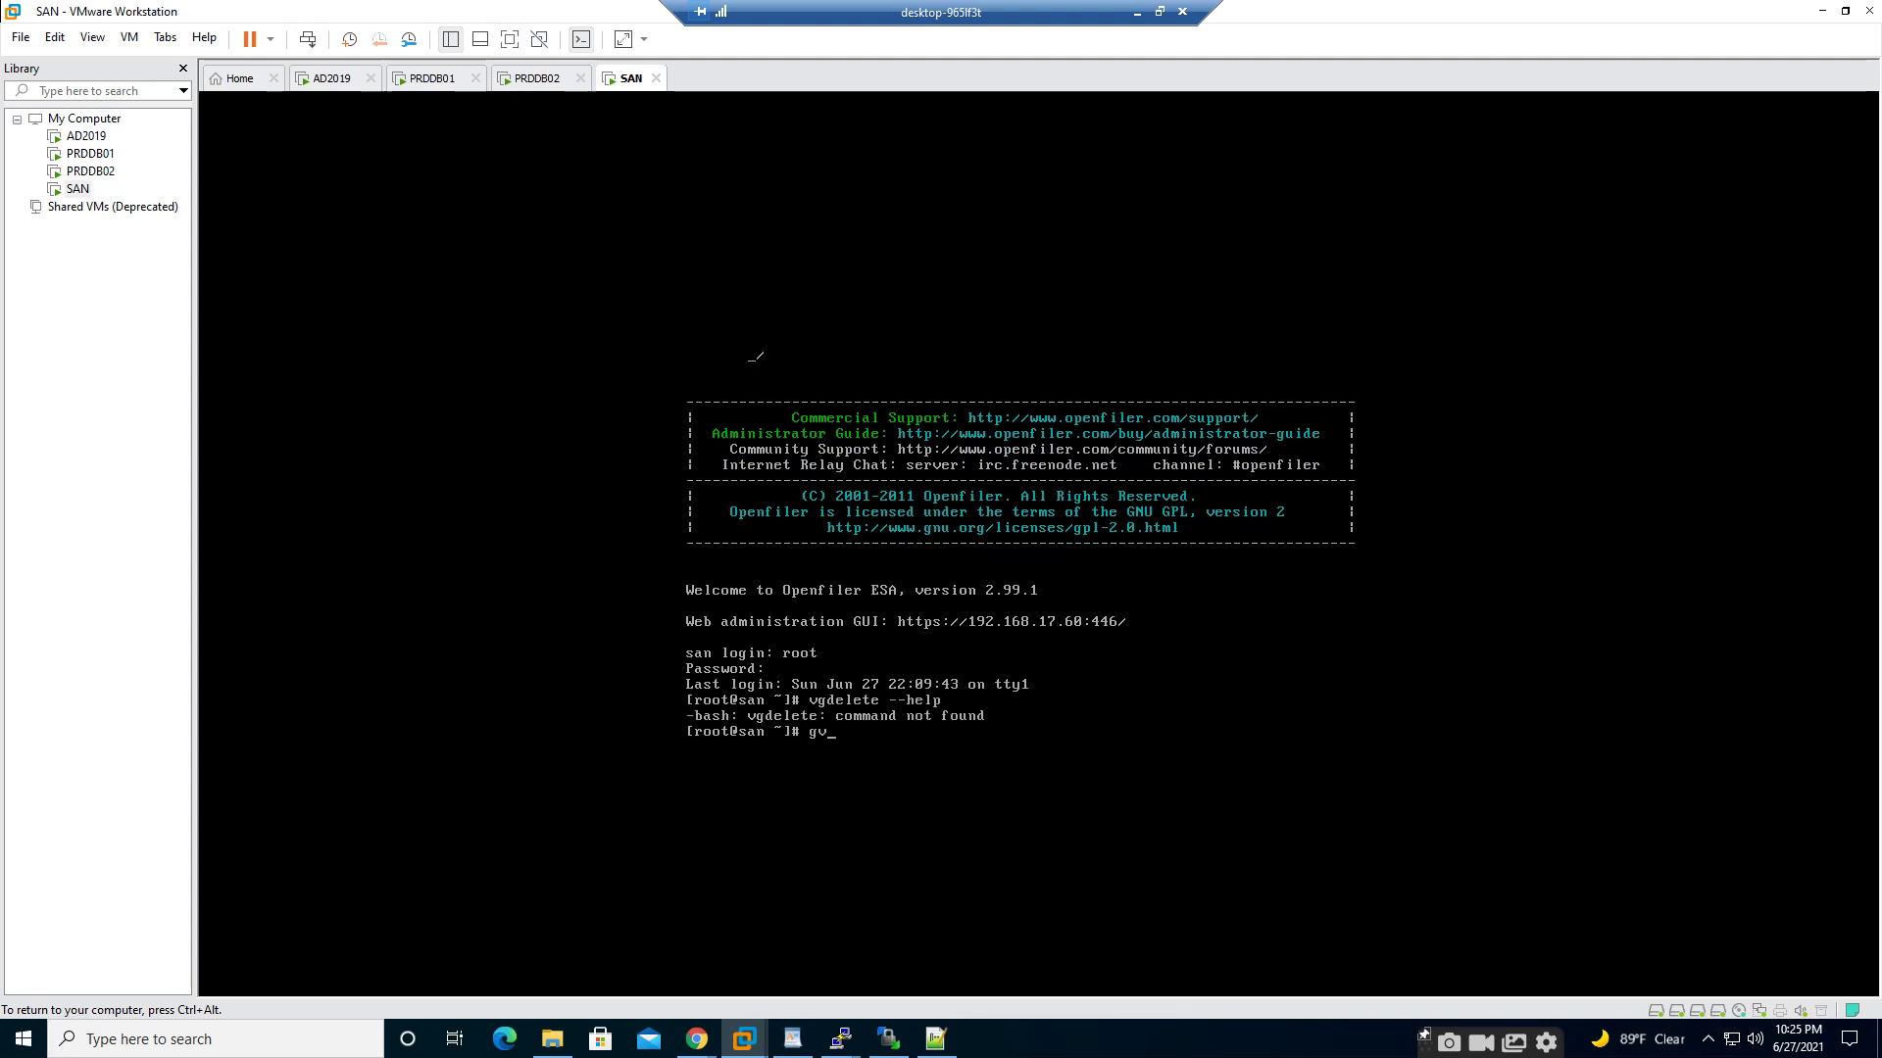
type("gdelete -help")
key("Return")
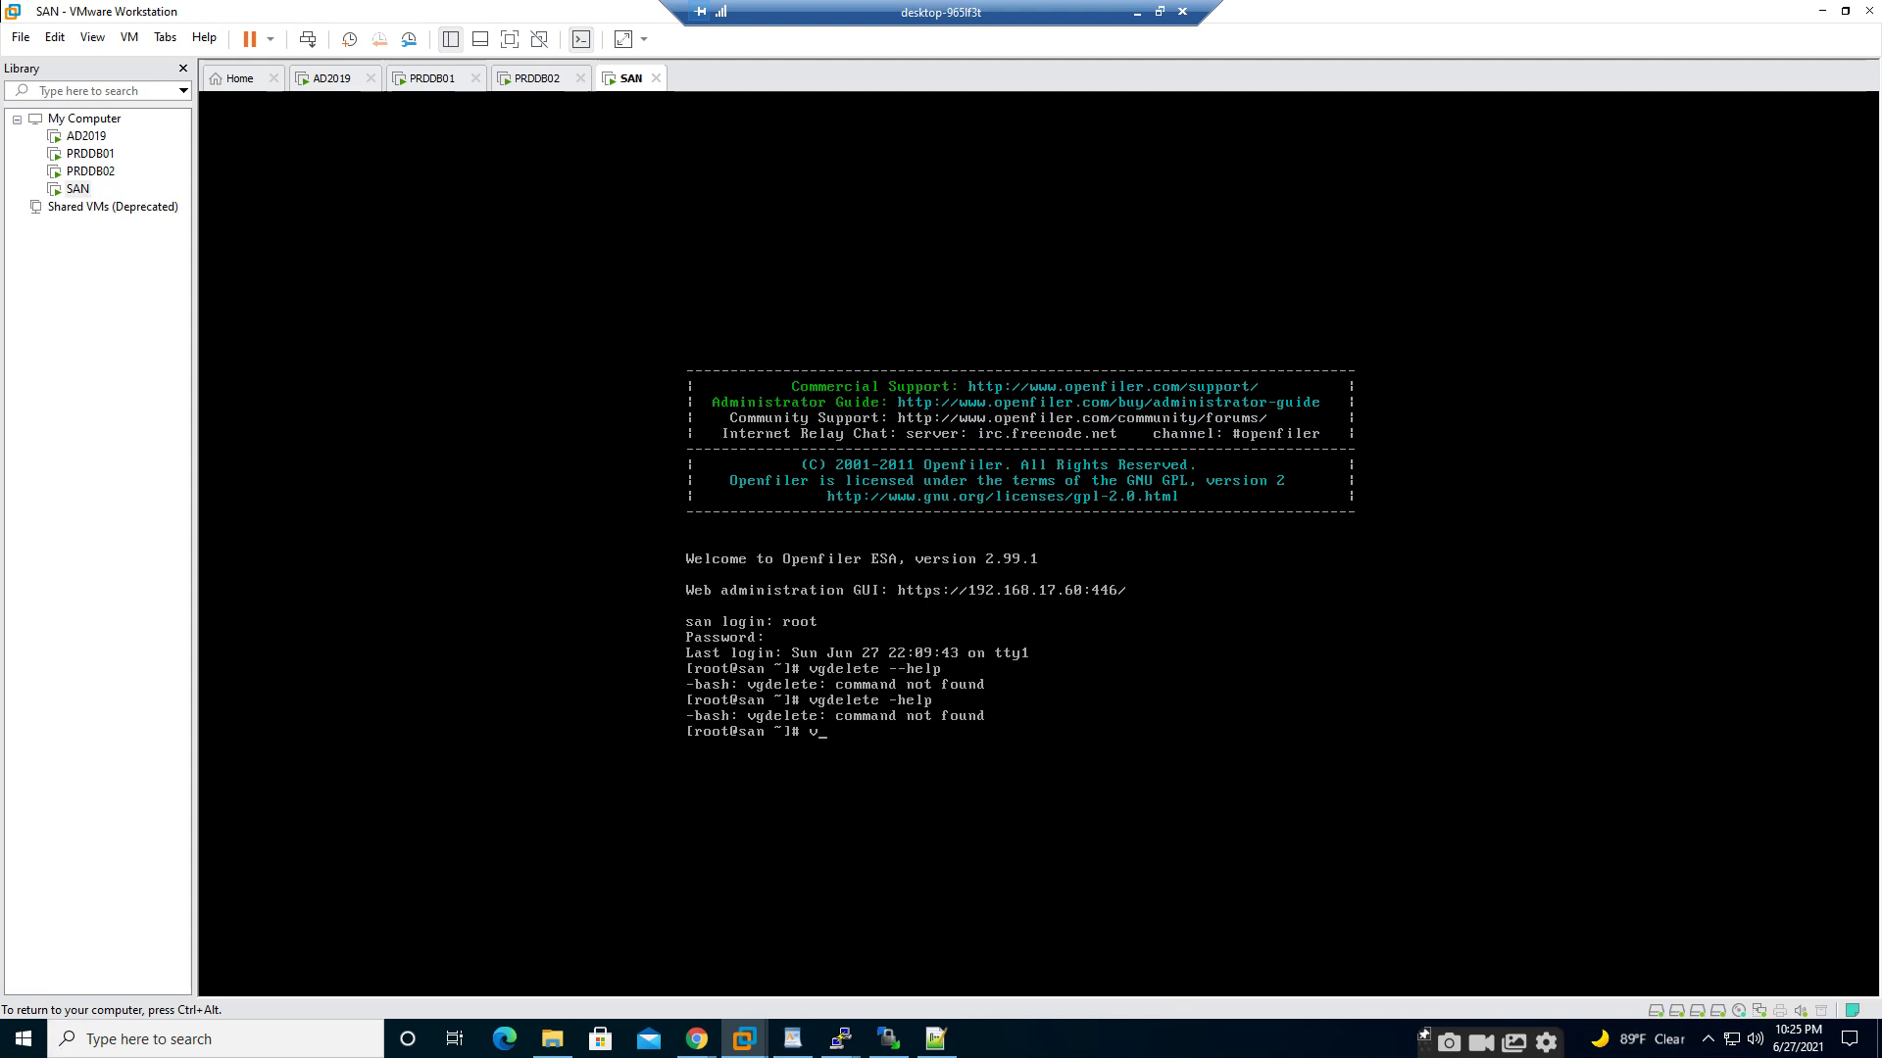
type("vgremove --help")
key("Return")
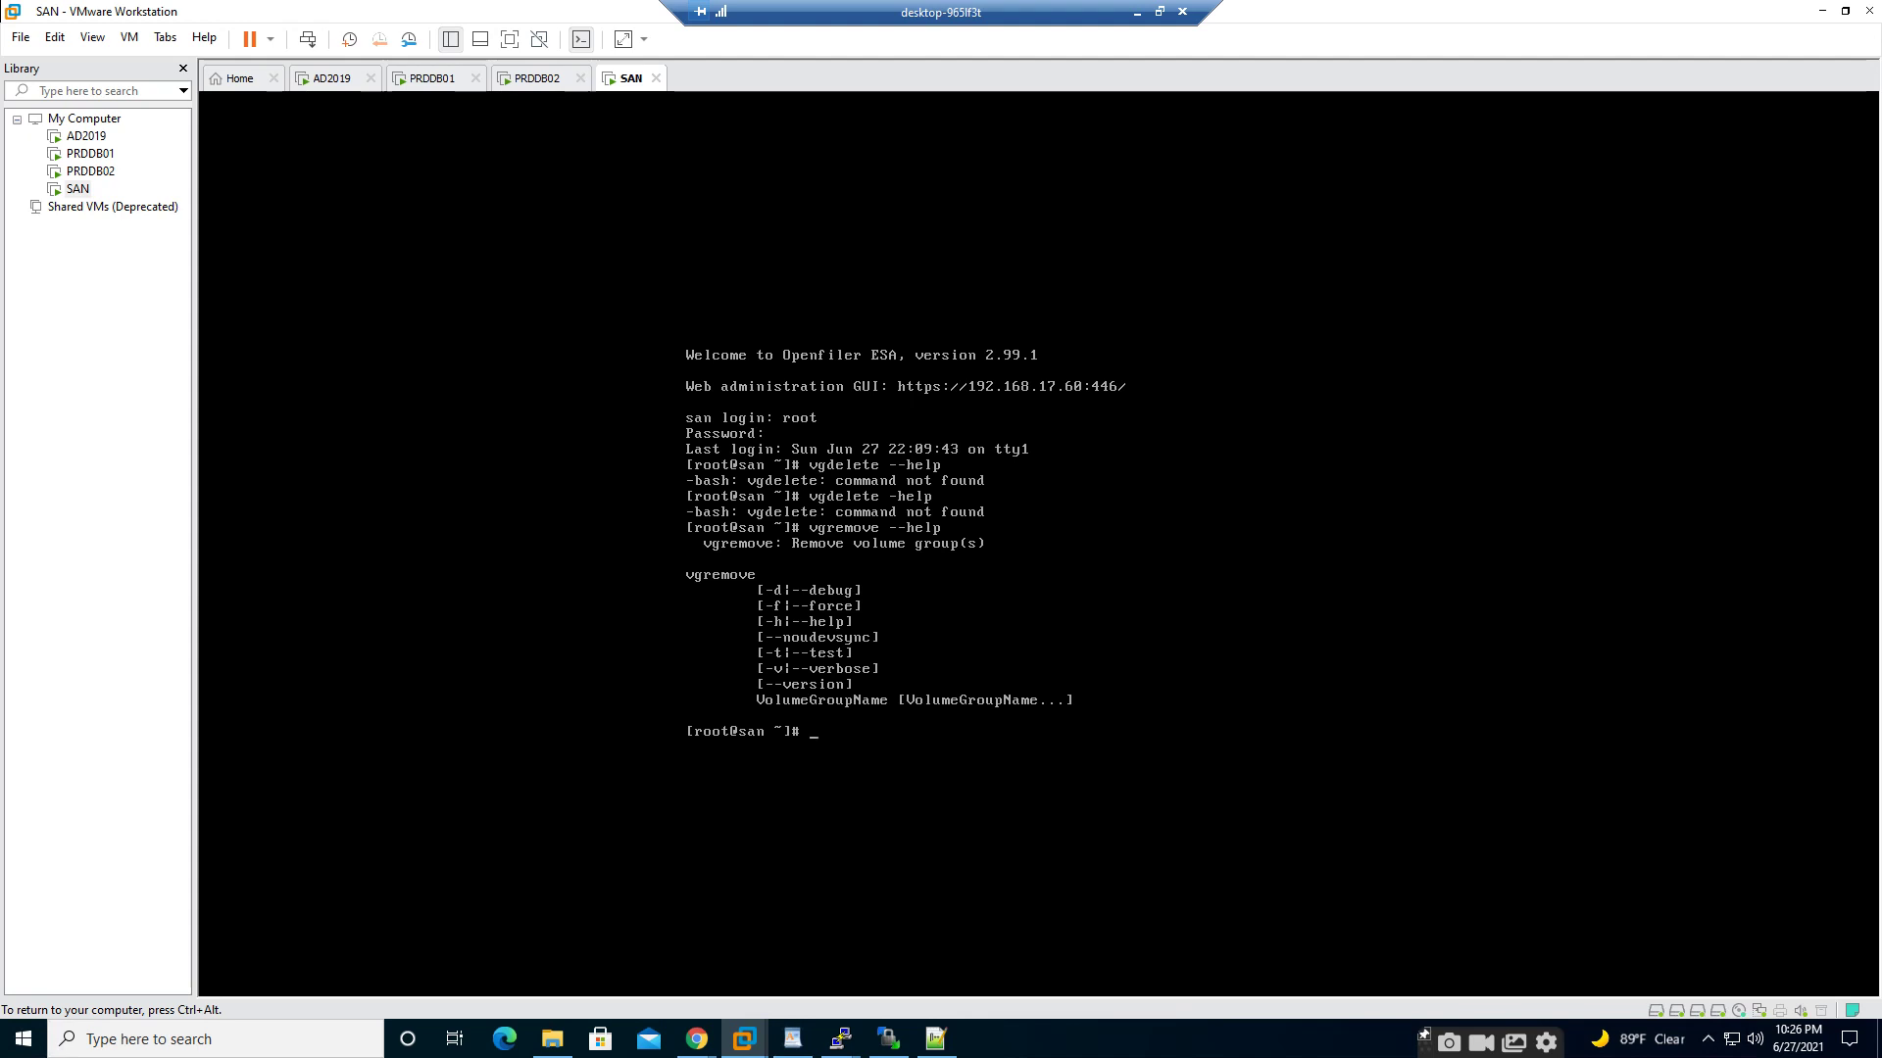
- Remove volume group data with vgremove -v data, answering y to both prompts
type("vgremove")
type("-v data")
key("Return")
type("y")
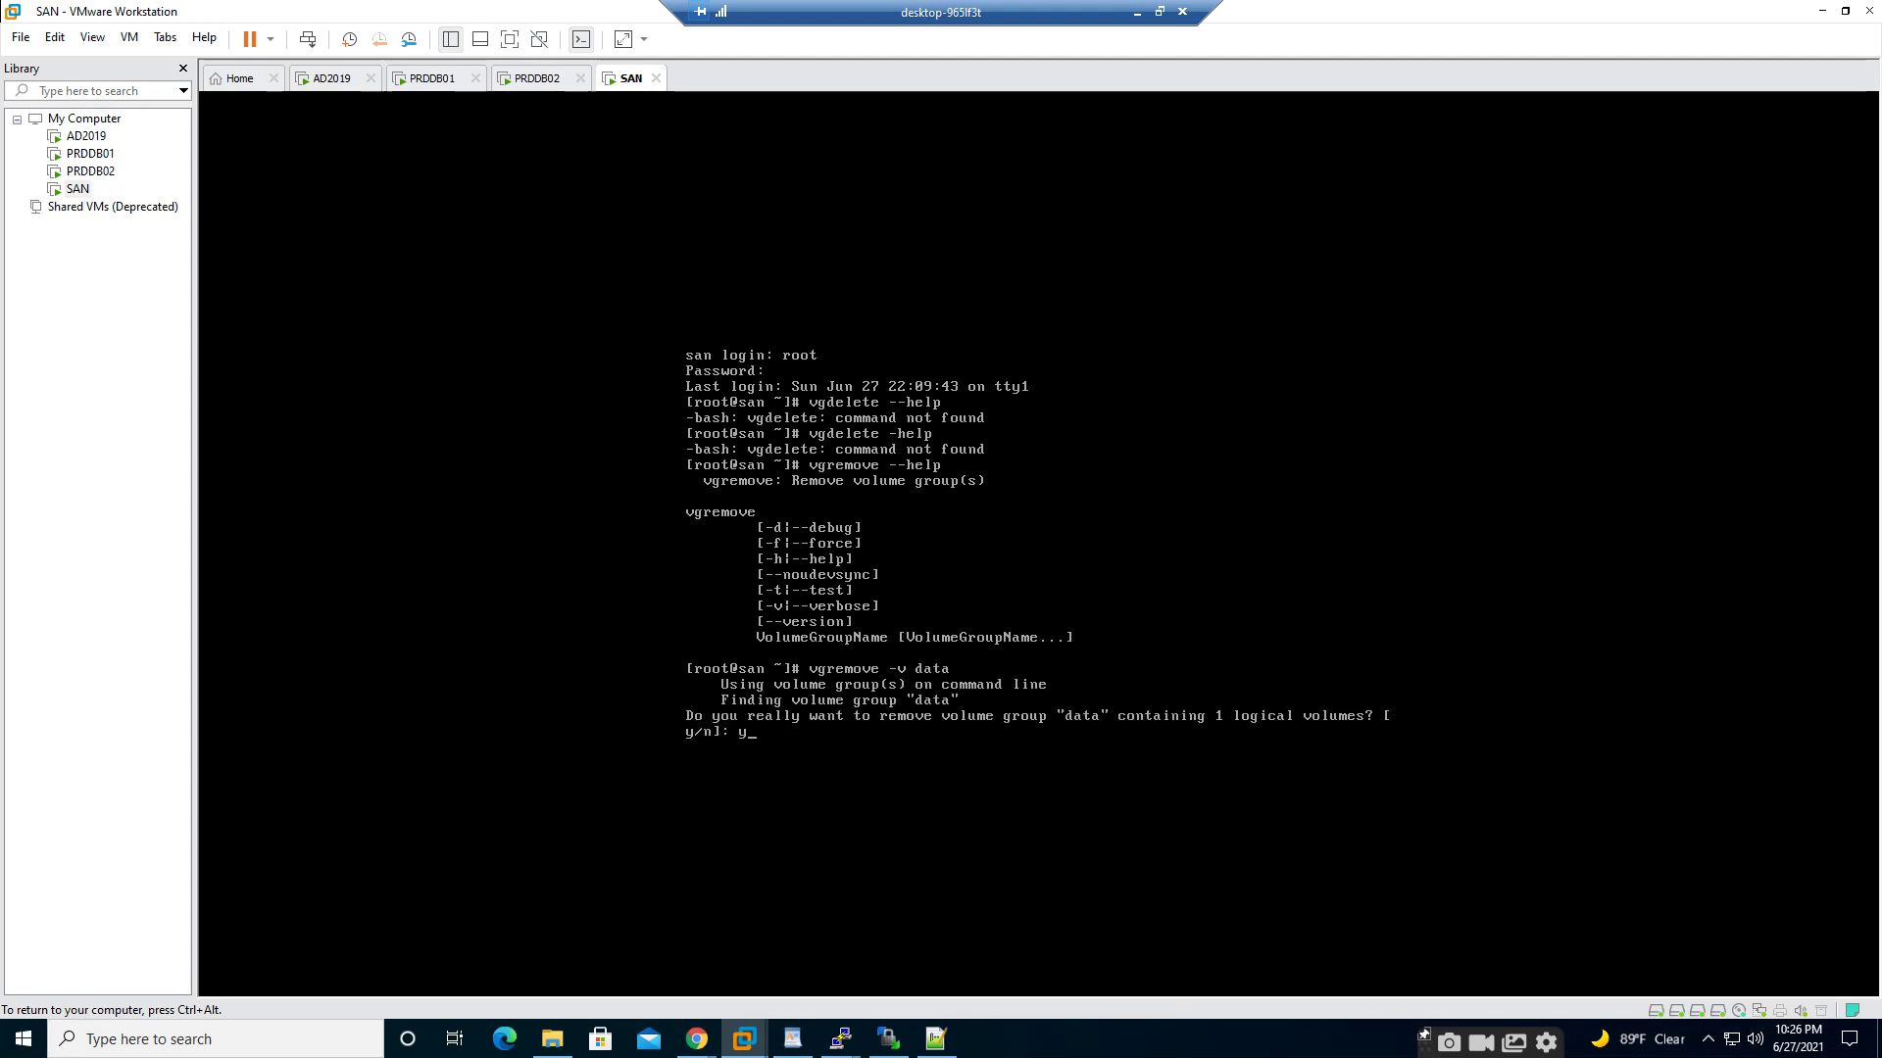
key("Return")
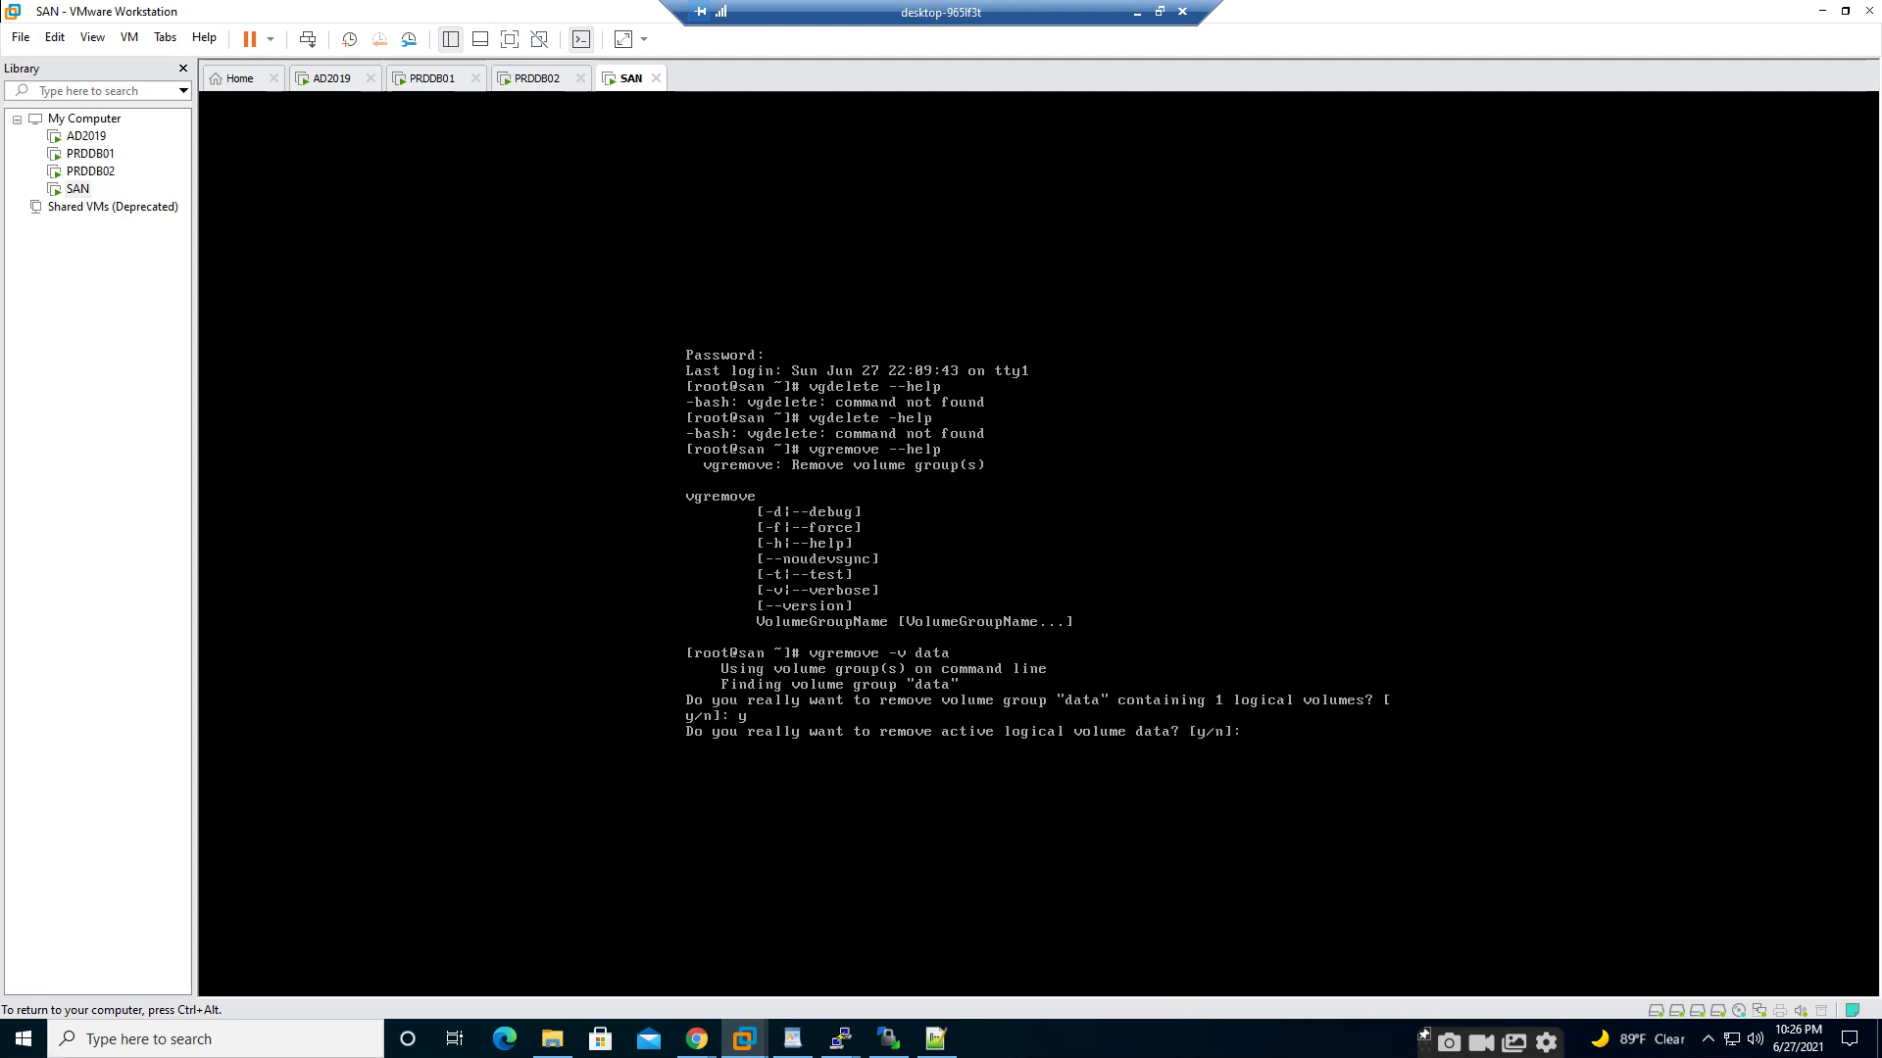
type("y")
key("Return")
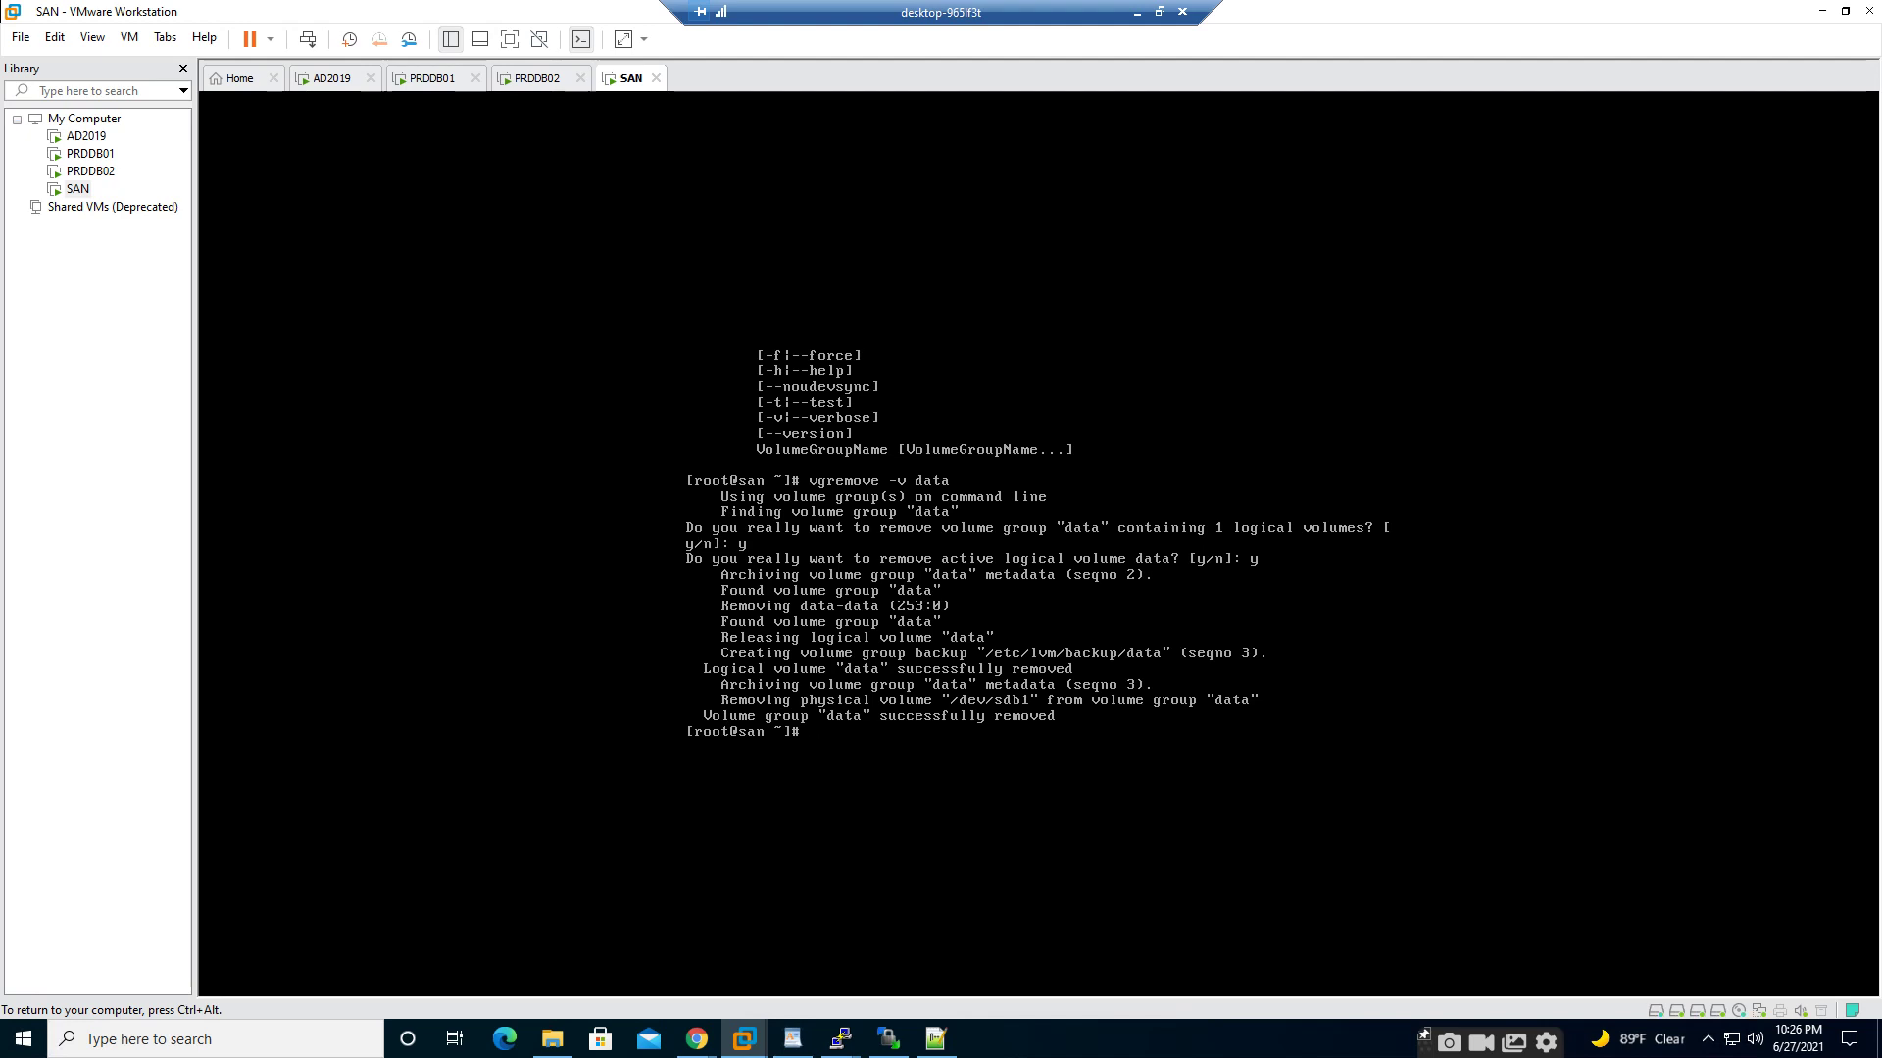
type("vgcreate")
- Run vgcreate data /dev/sdb1 to recreate the data group, then release input from the VM
type("dev/sdb1")
key("BackSpace")
key("BackSpace")
key("BackSpace")
key("BackSpace")
key("BackSpace")
key("BackSpace")
key("BackSpace")
key("BackSpace")
key("BackSpace")
key("BackSpace")
key("BackSpace")
type("e data /dev/sdb1")
key("Return")
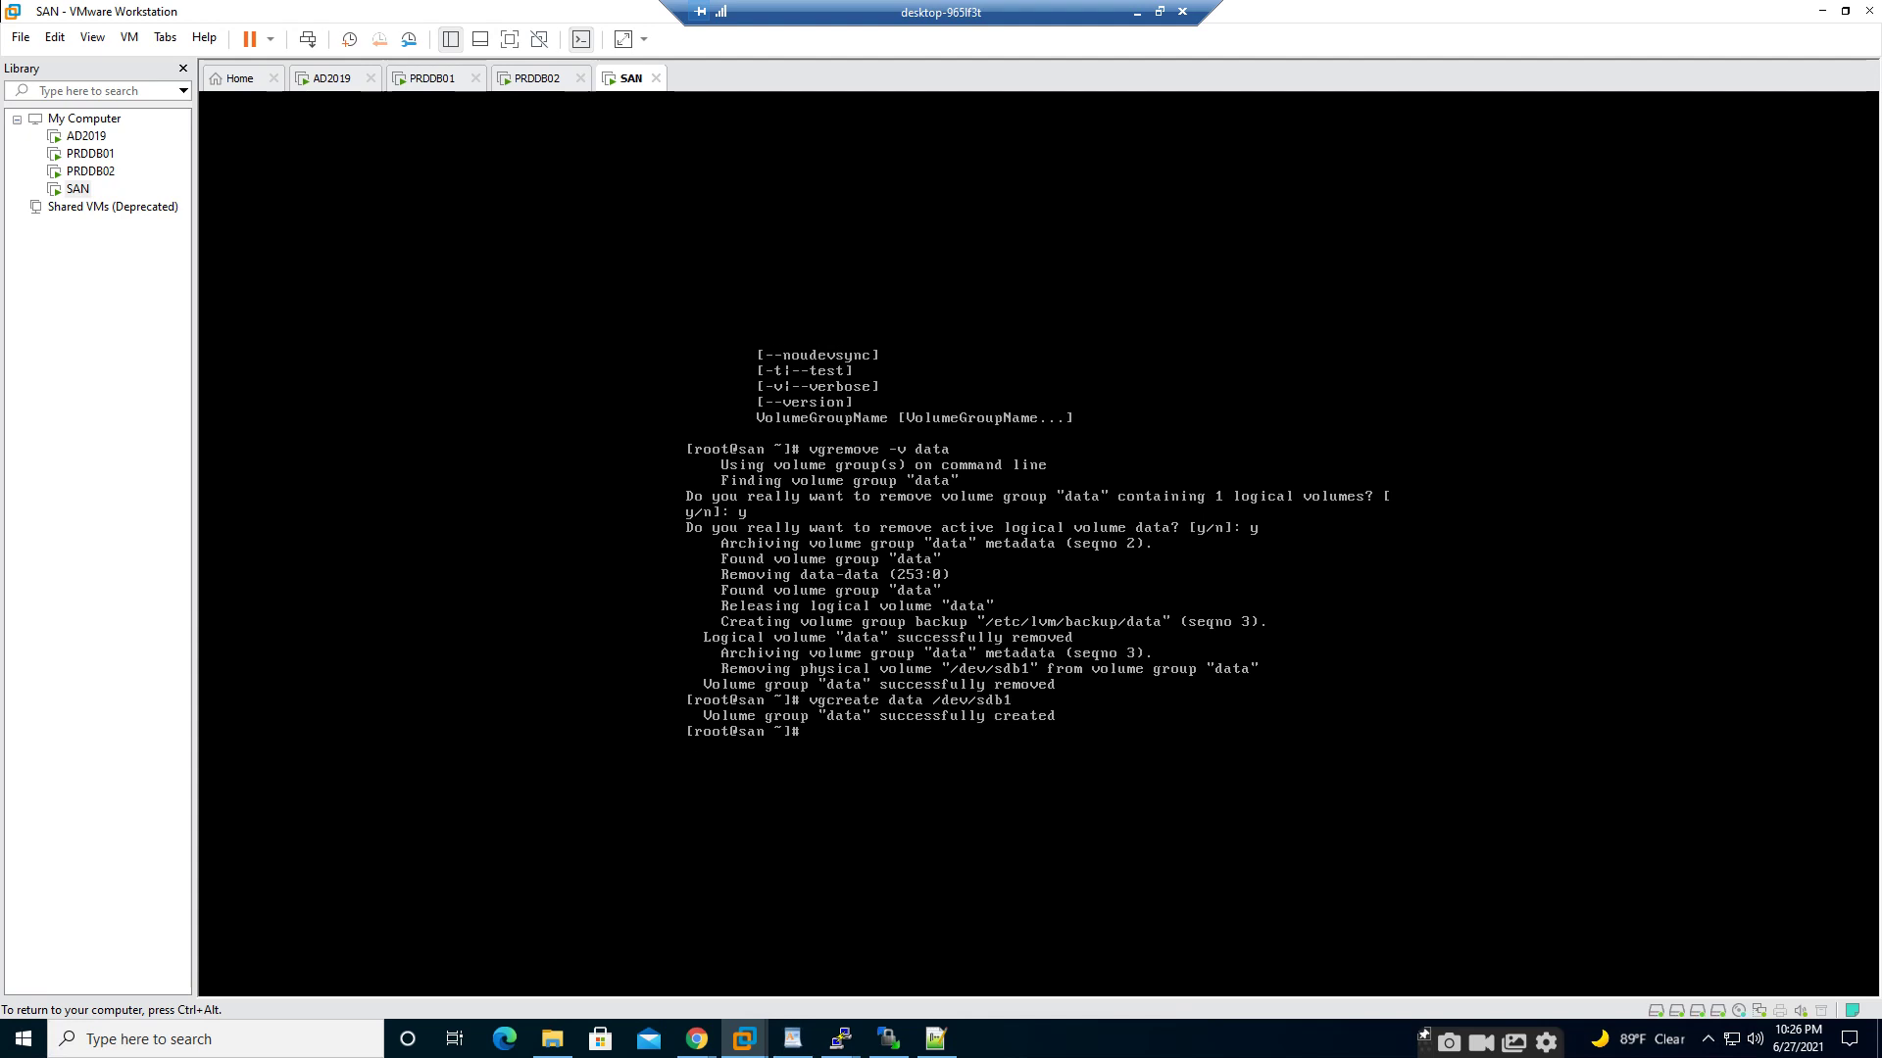
key("ctrl+alt")
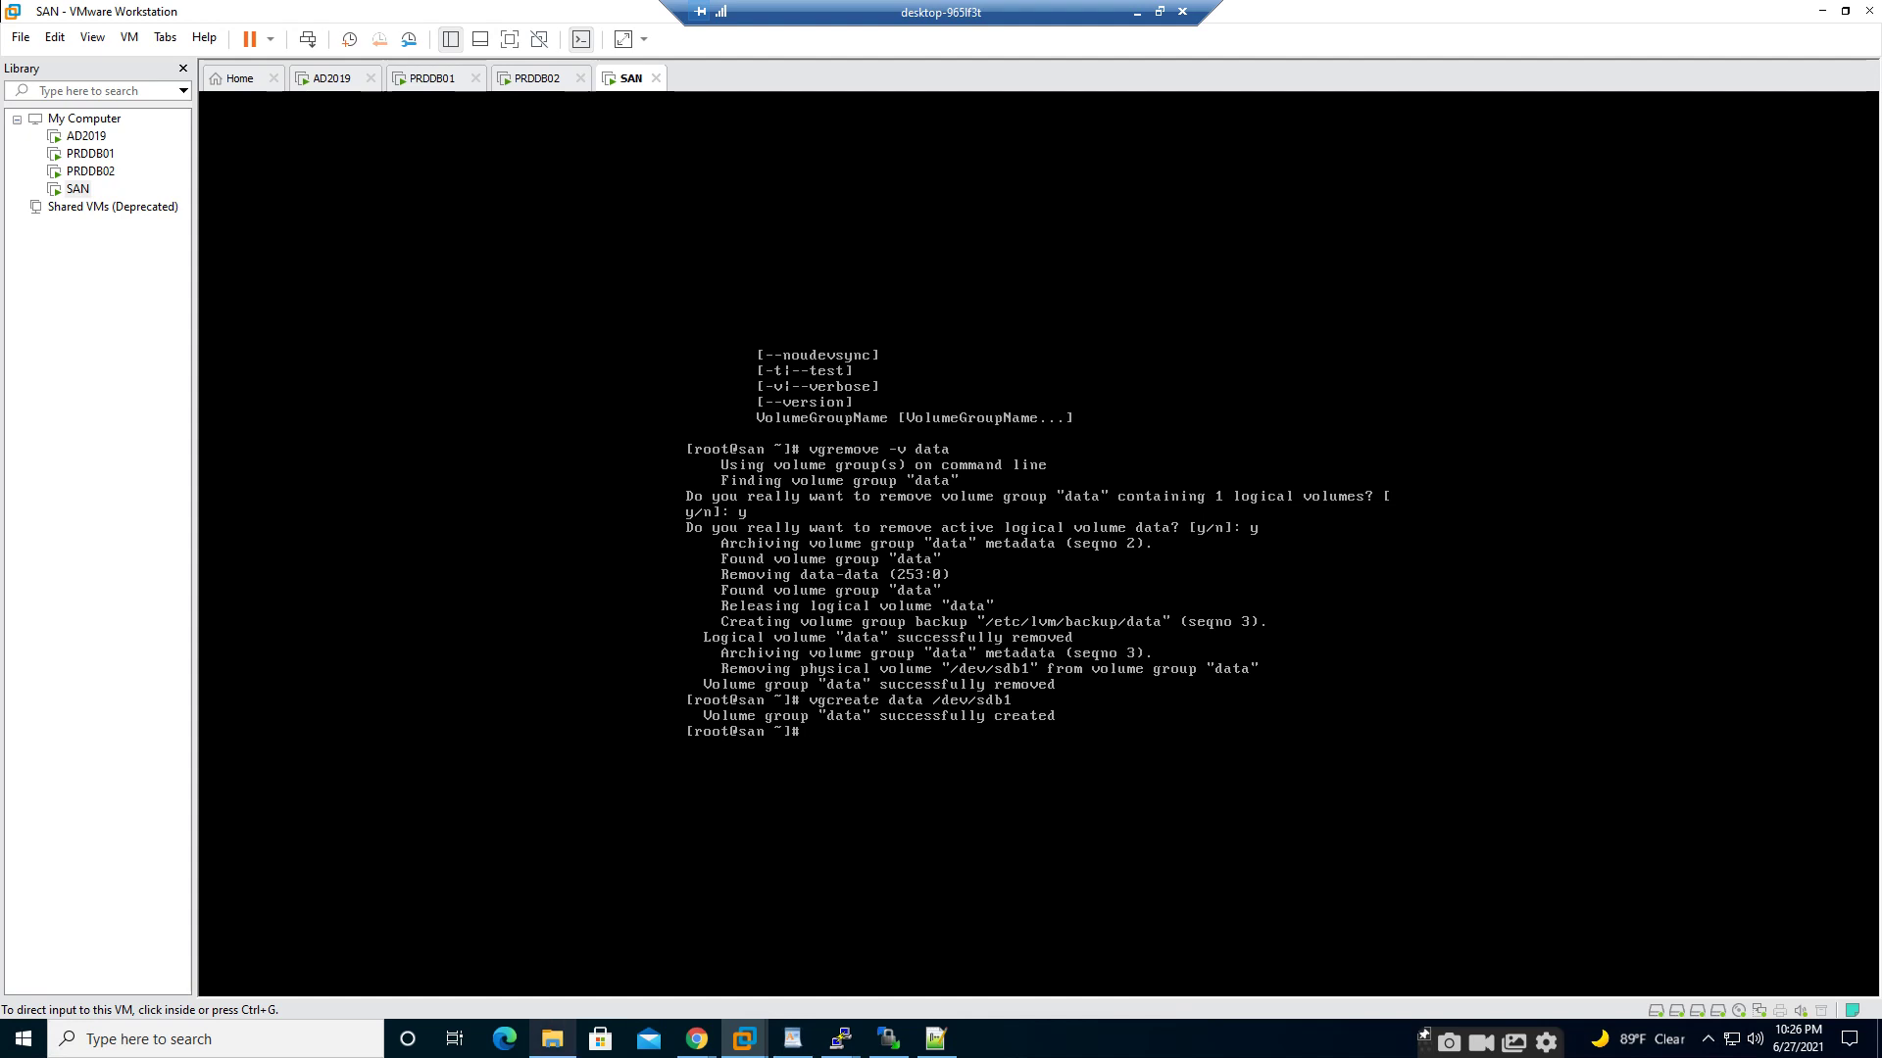
- Back in Openfiler, reload and start a new volume named DATA with description DATA
mouse_move(695, 1038)
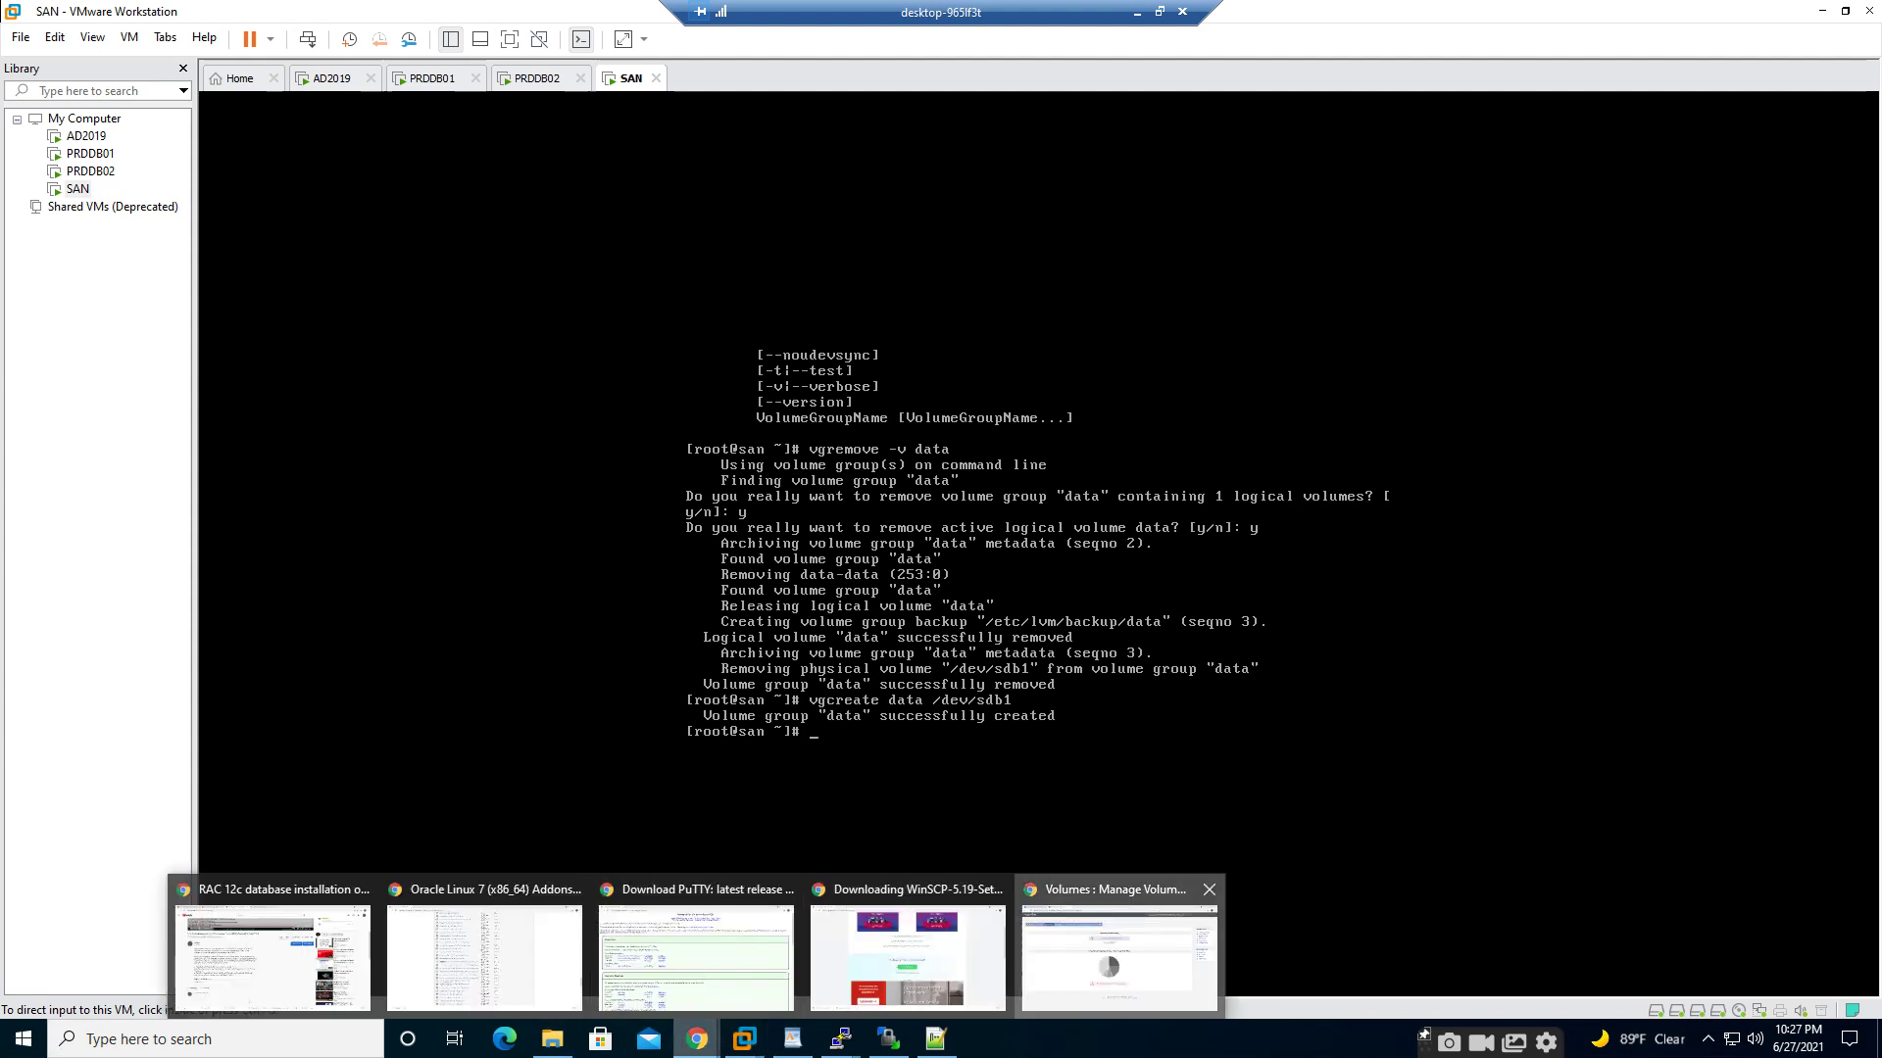
left_click(1120, 956)
left_click(84, 51)
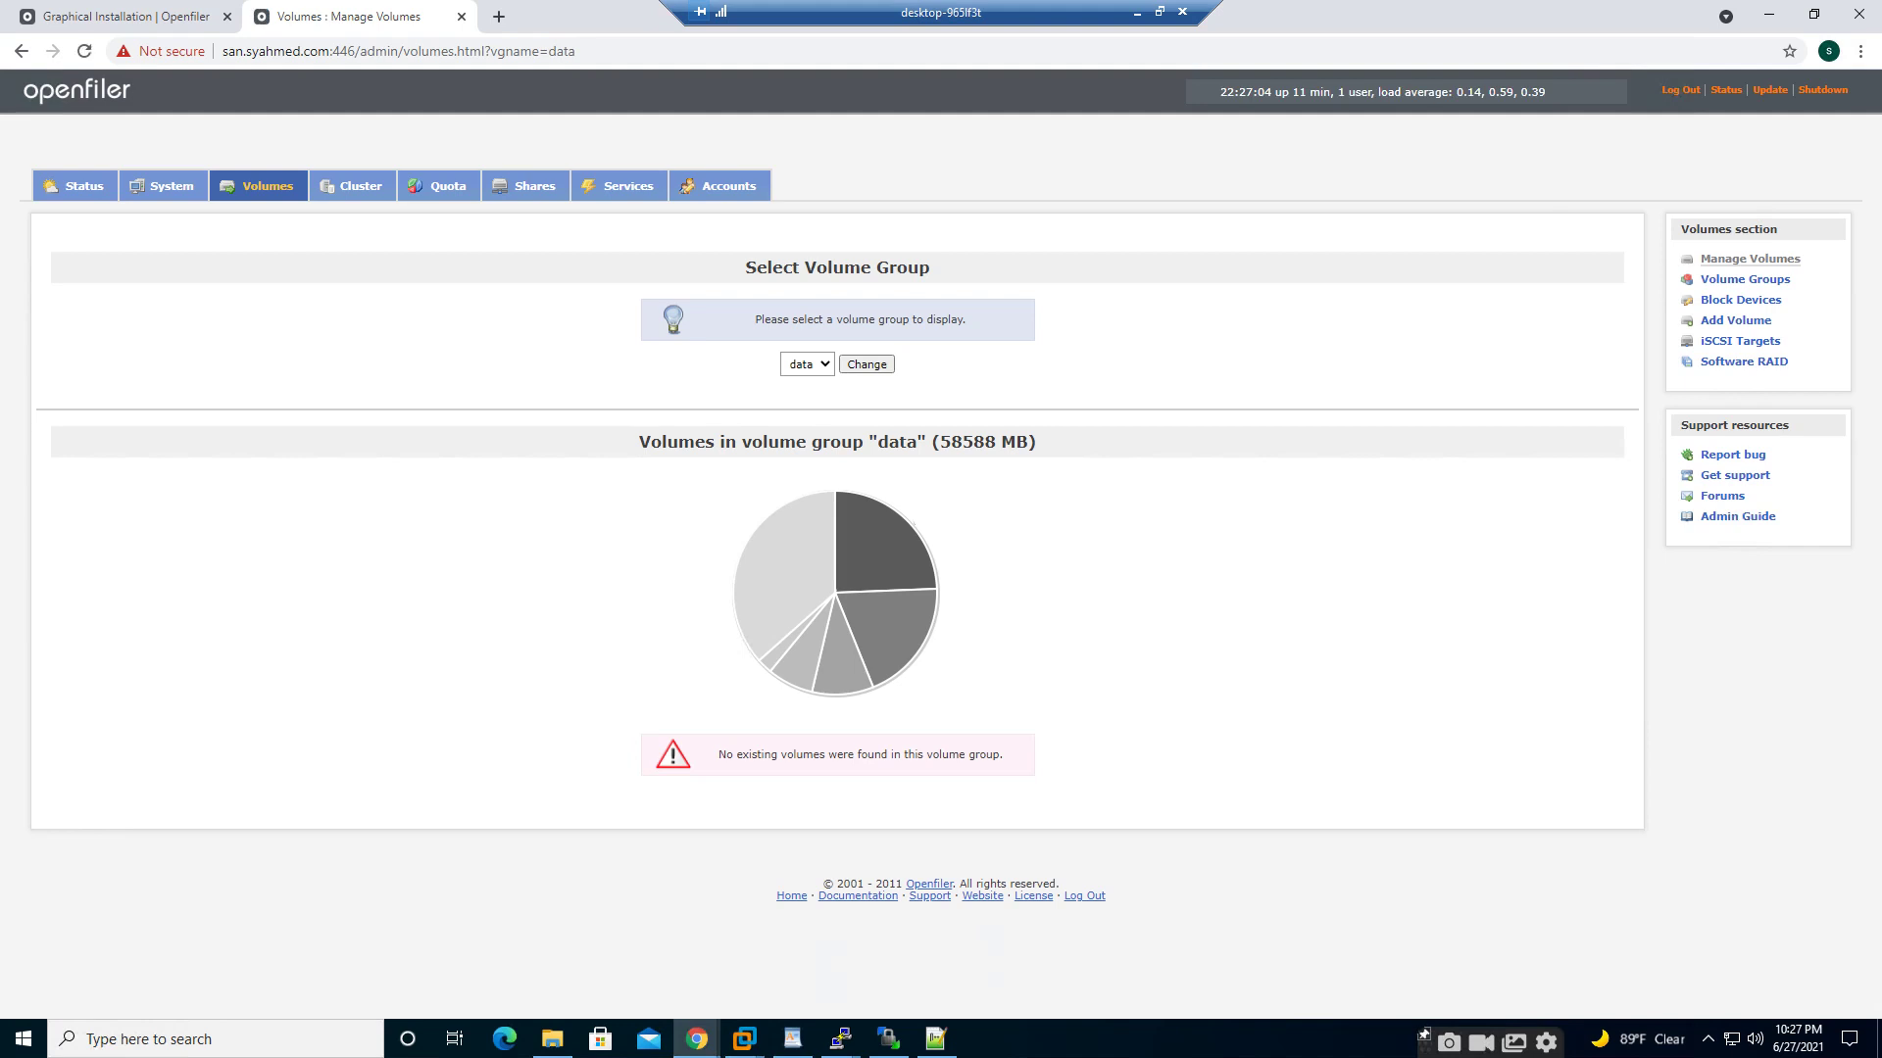
left_click(1736, 321)
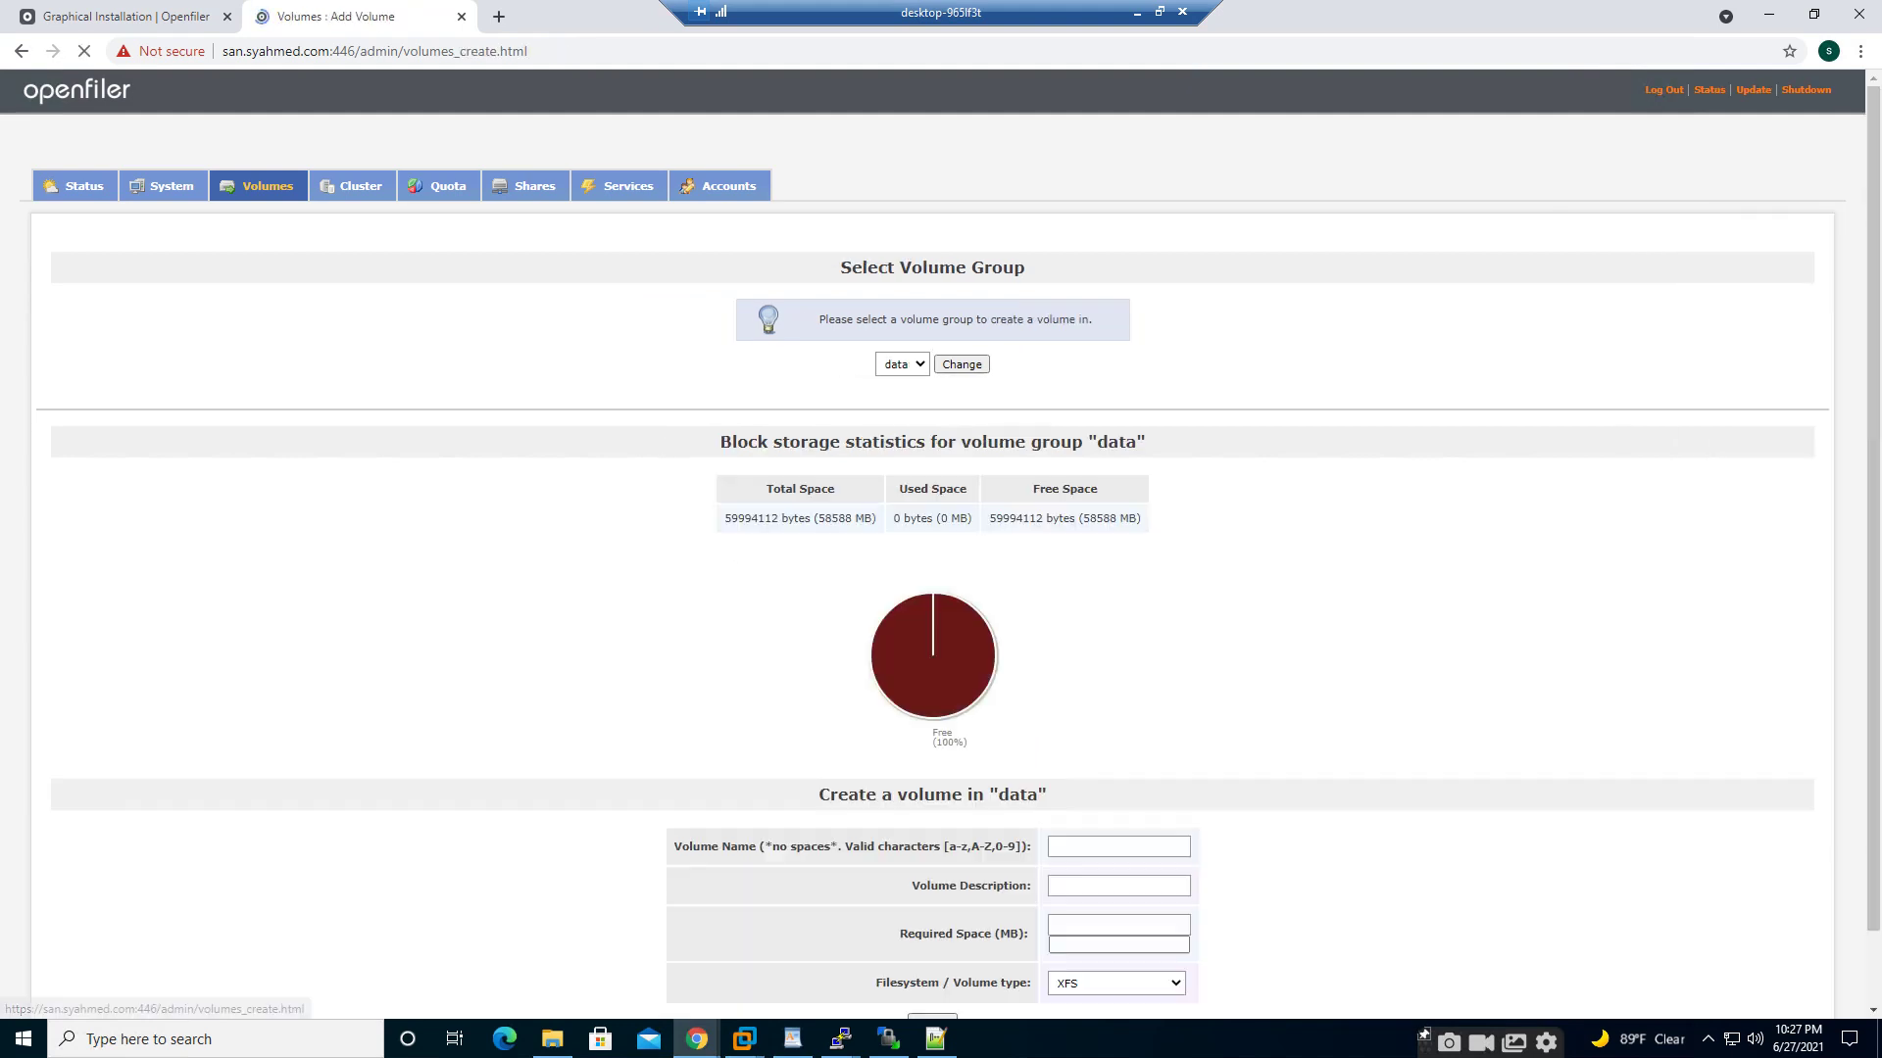
scroll(829, 588, "down", 2)
left_click(1015, 658)
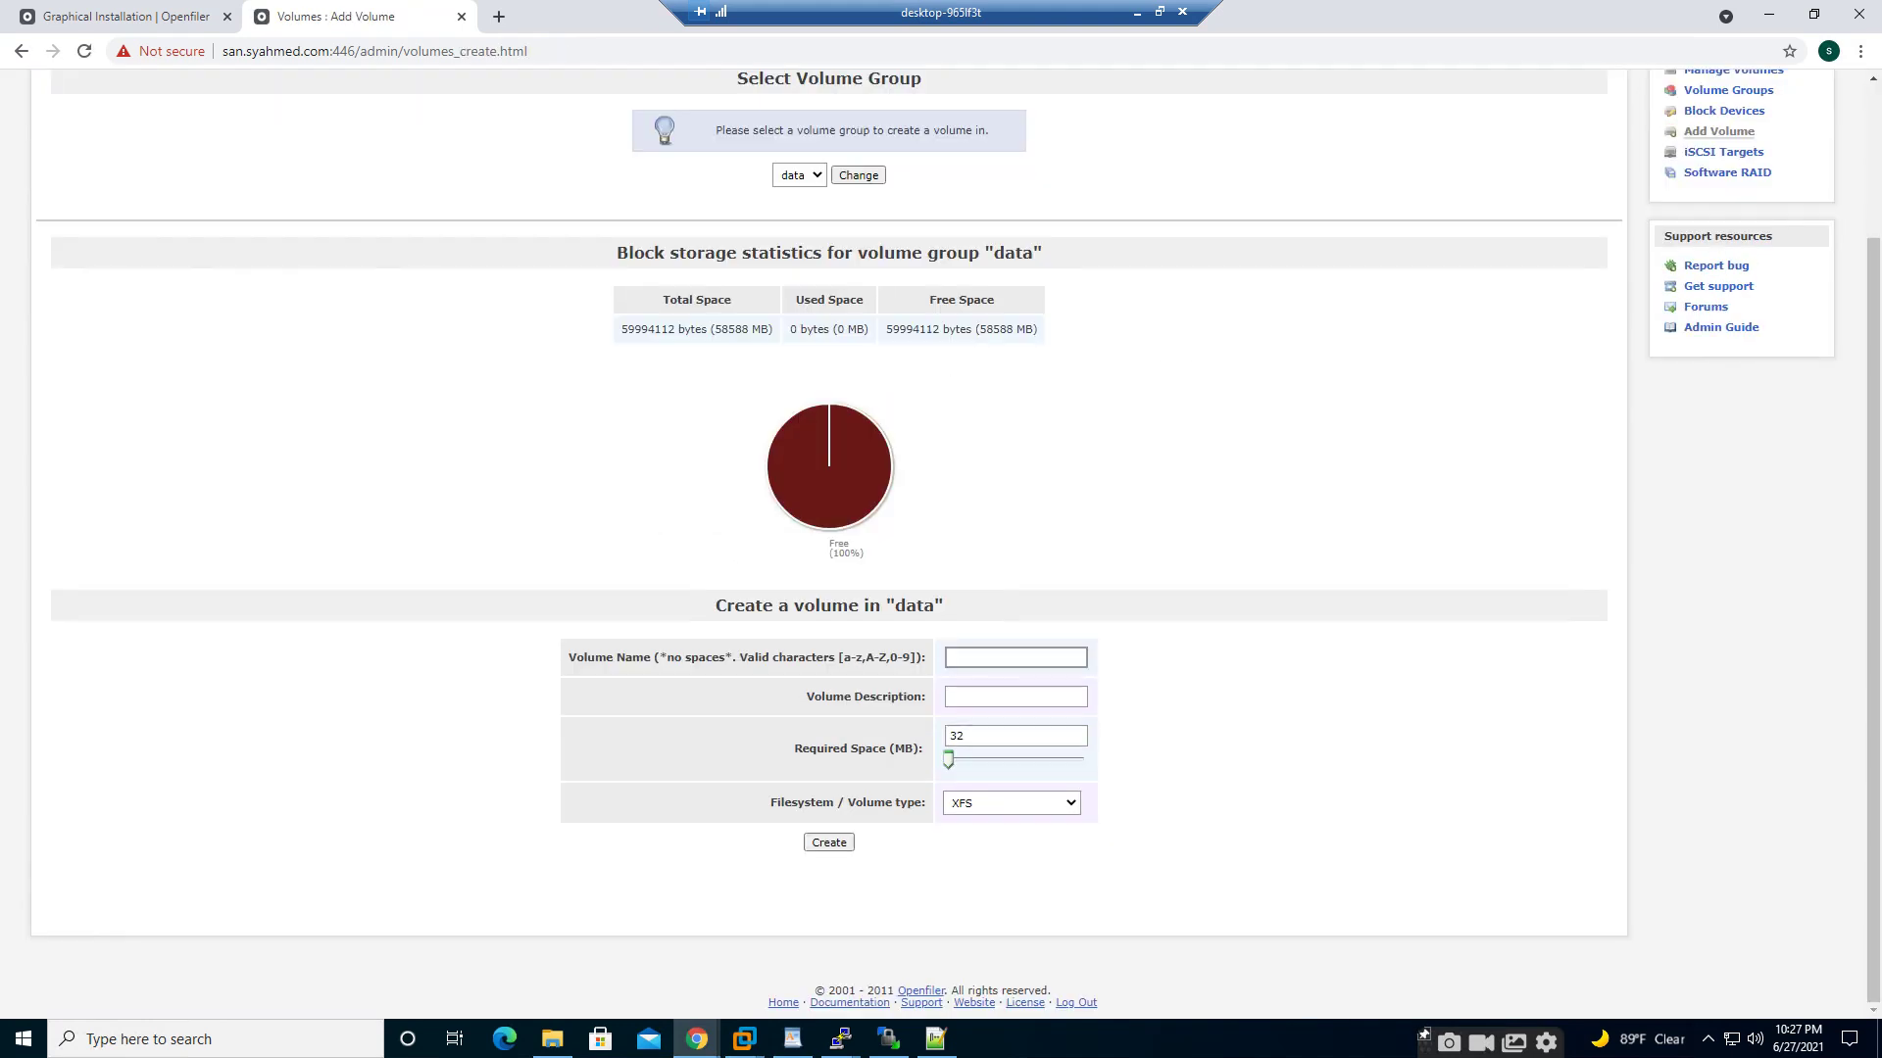
type("dat")
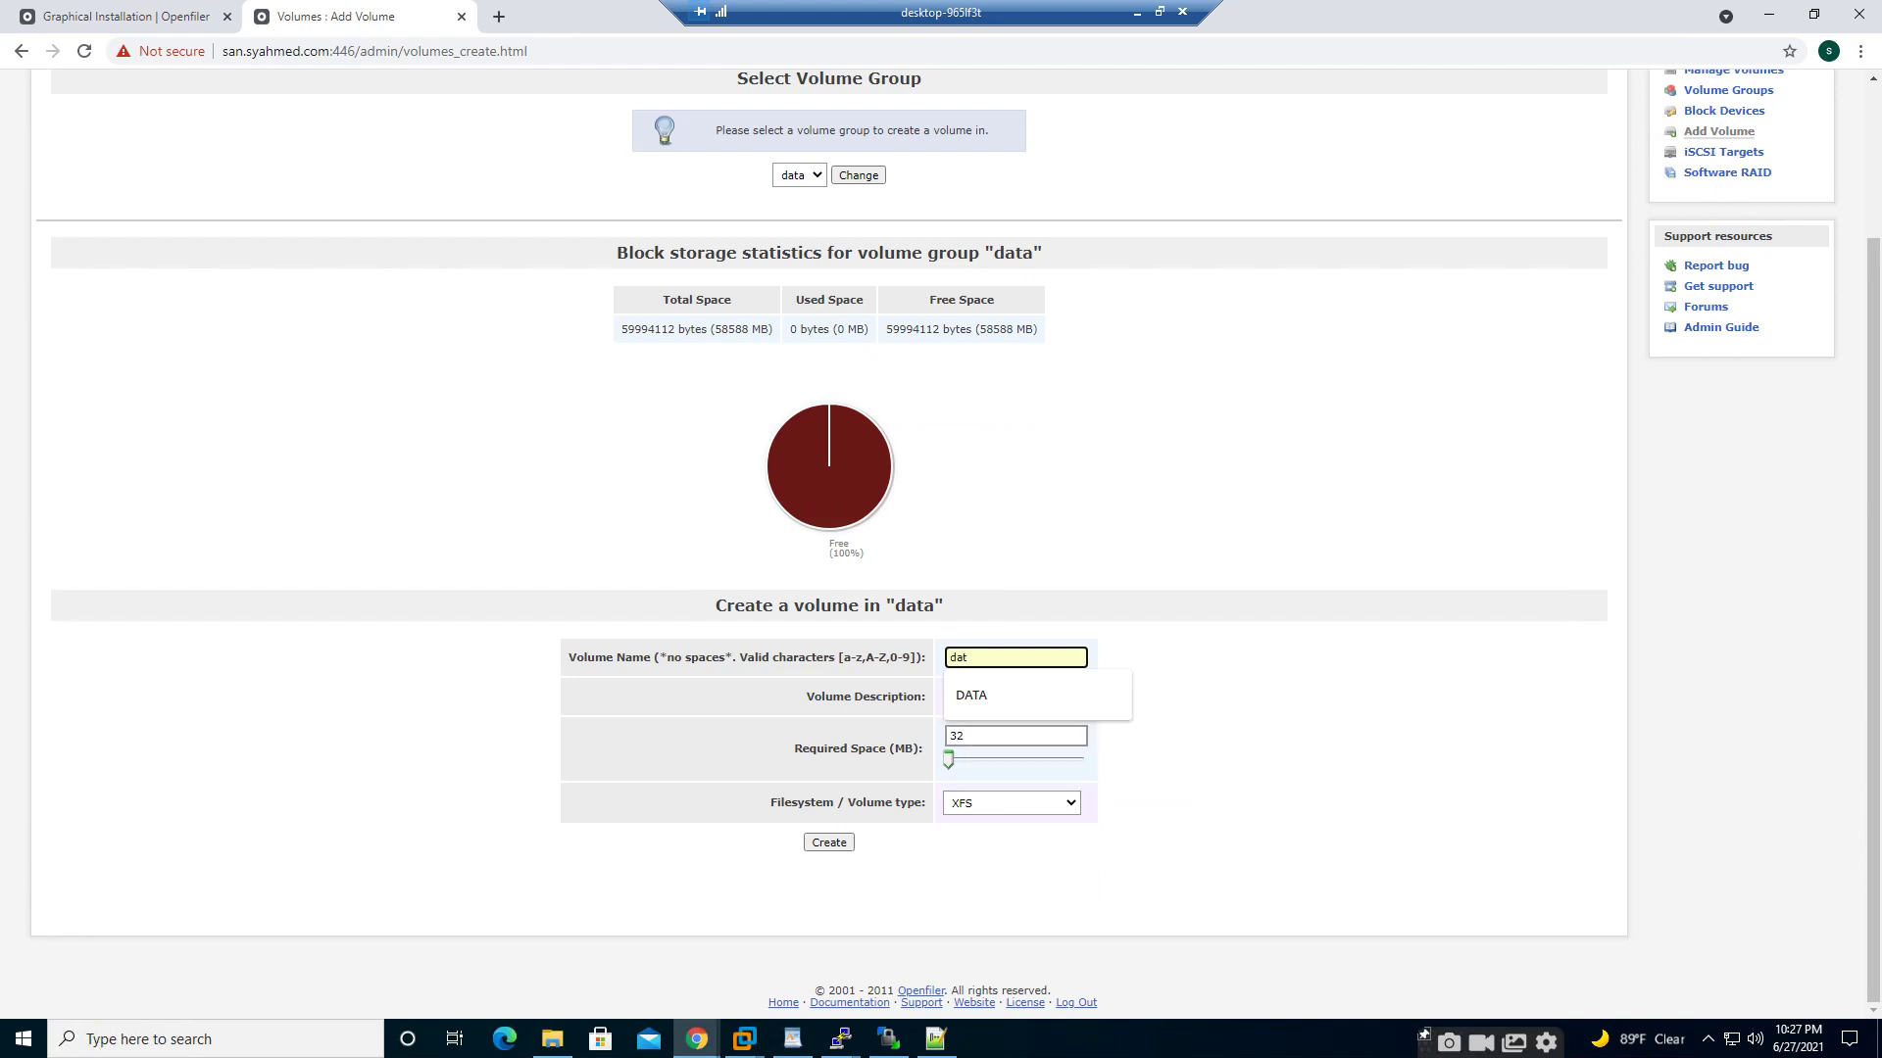
key("Down")
key("Return")
key("Tab")
key("Down")
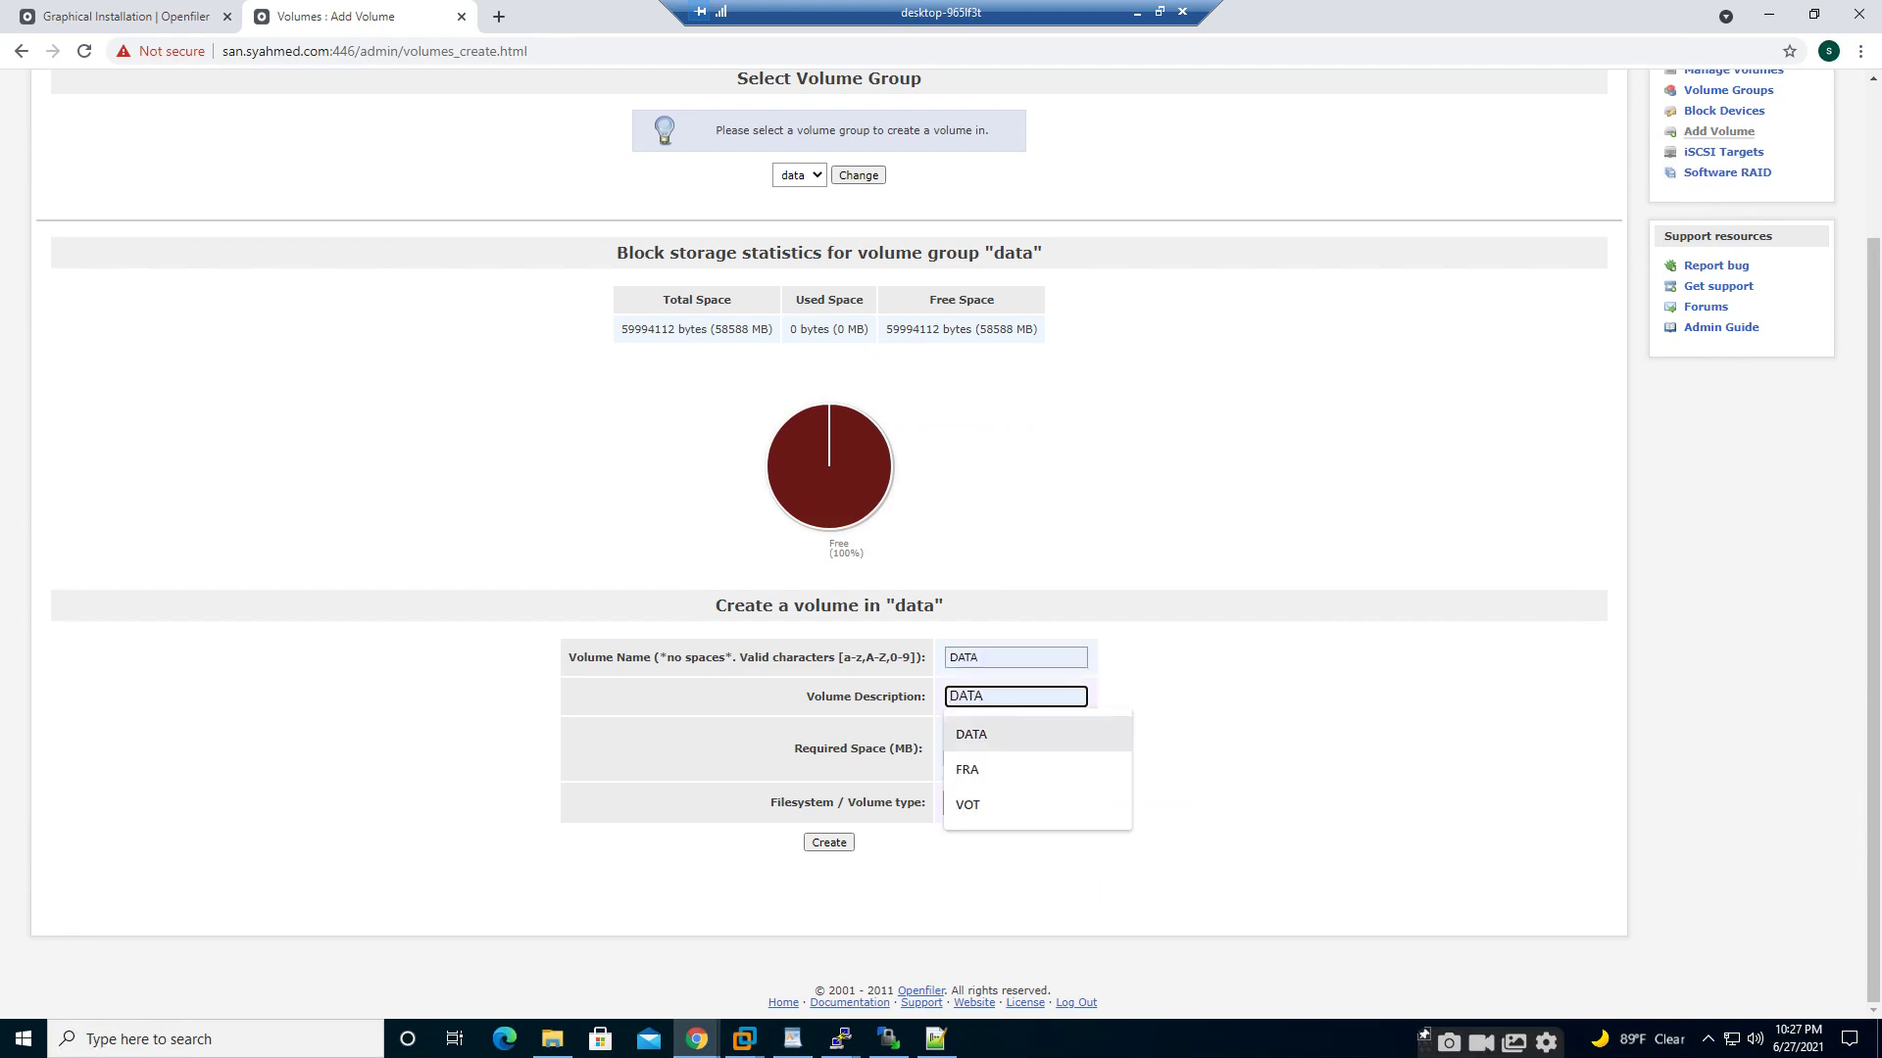
key("Return")
- Size DATA to the full 58588 MB, set block (iSCSI,FC,etc) type, and create it
left_click_drag(949, 759, 1084, 759)
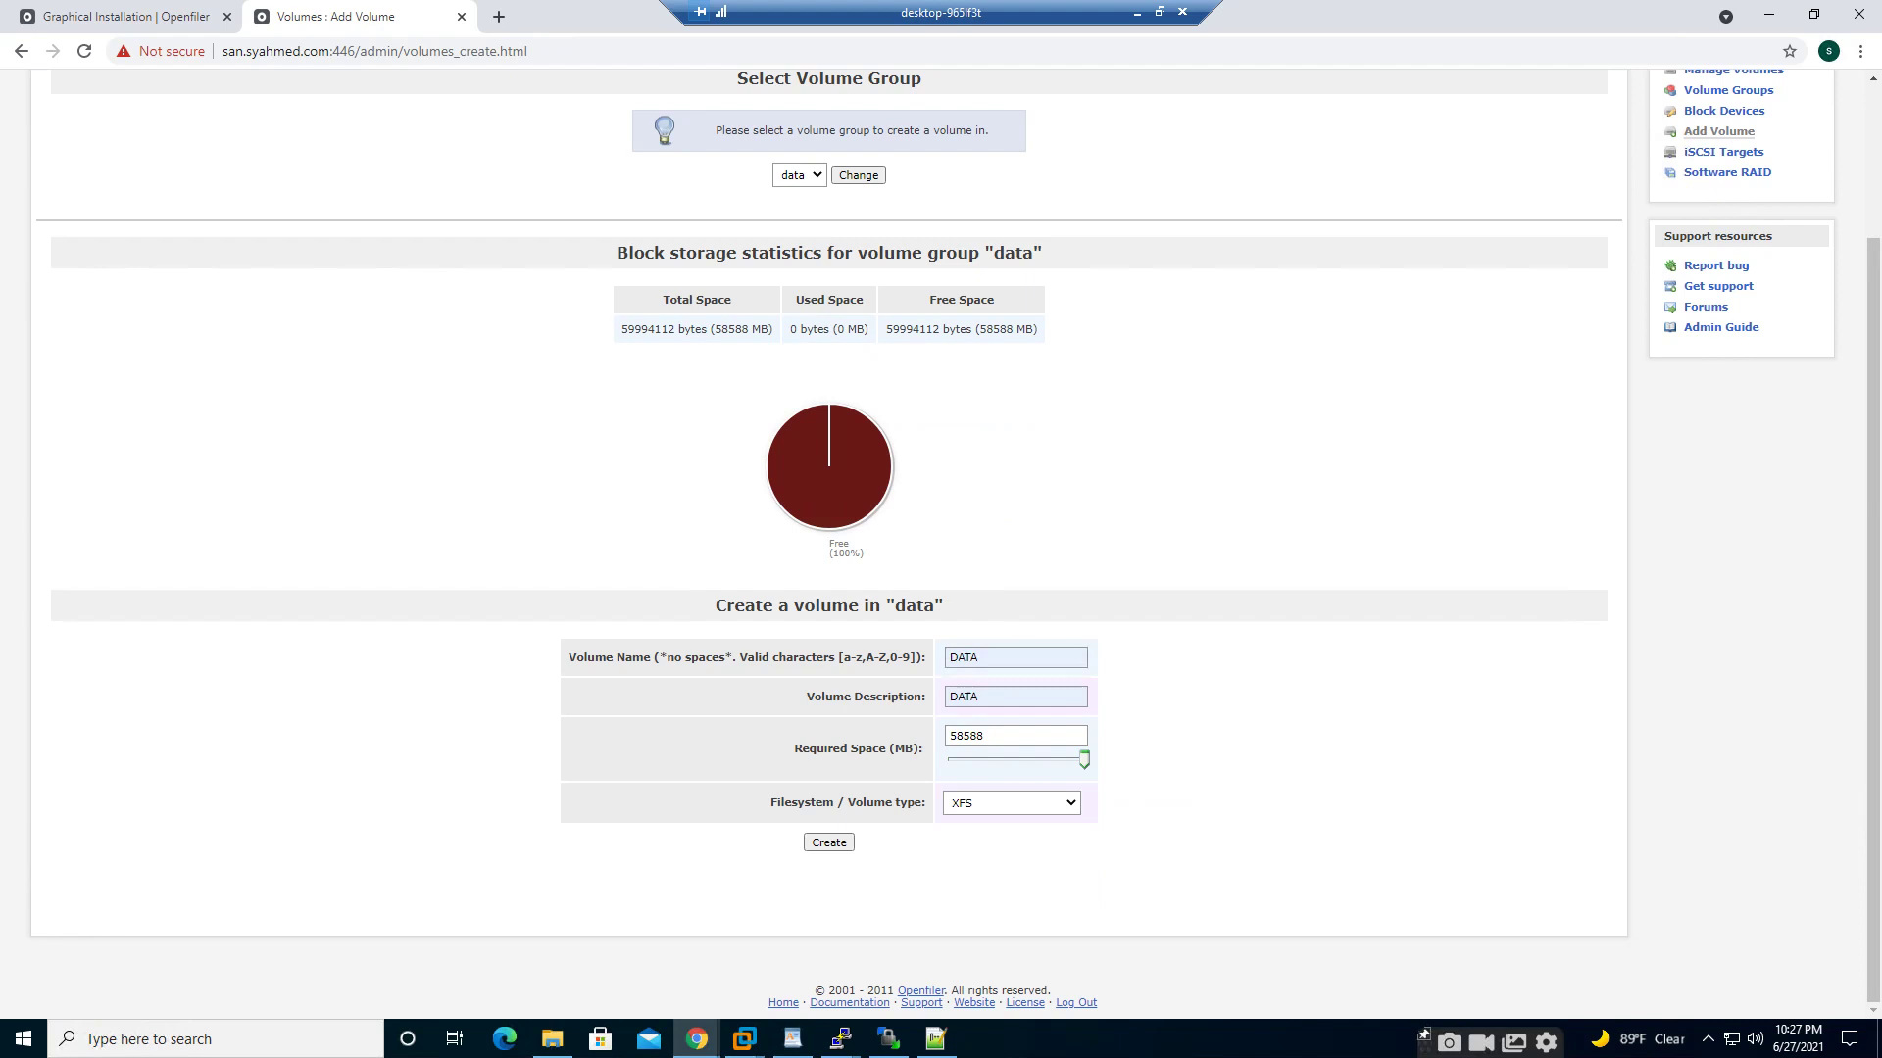
left_click(1029, 804)
left_click(1015, 879)
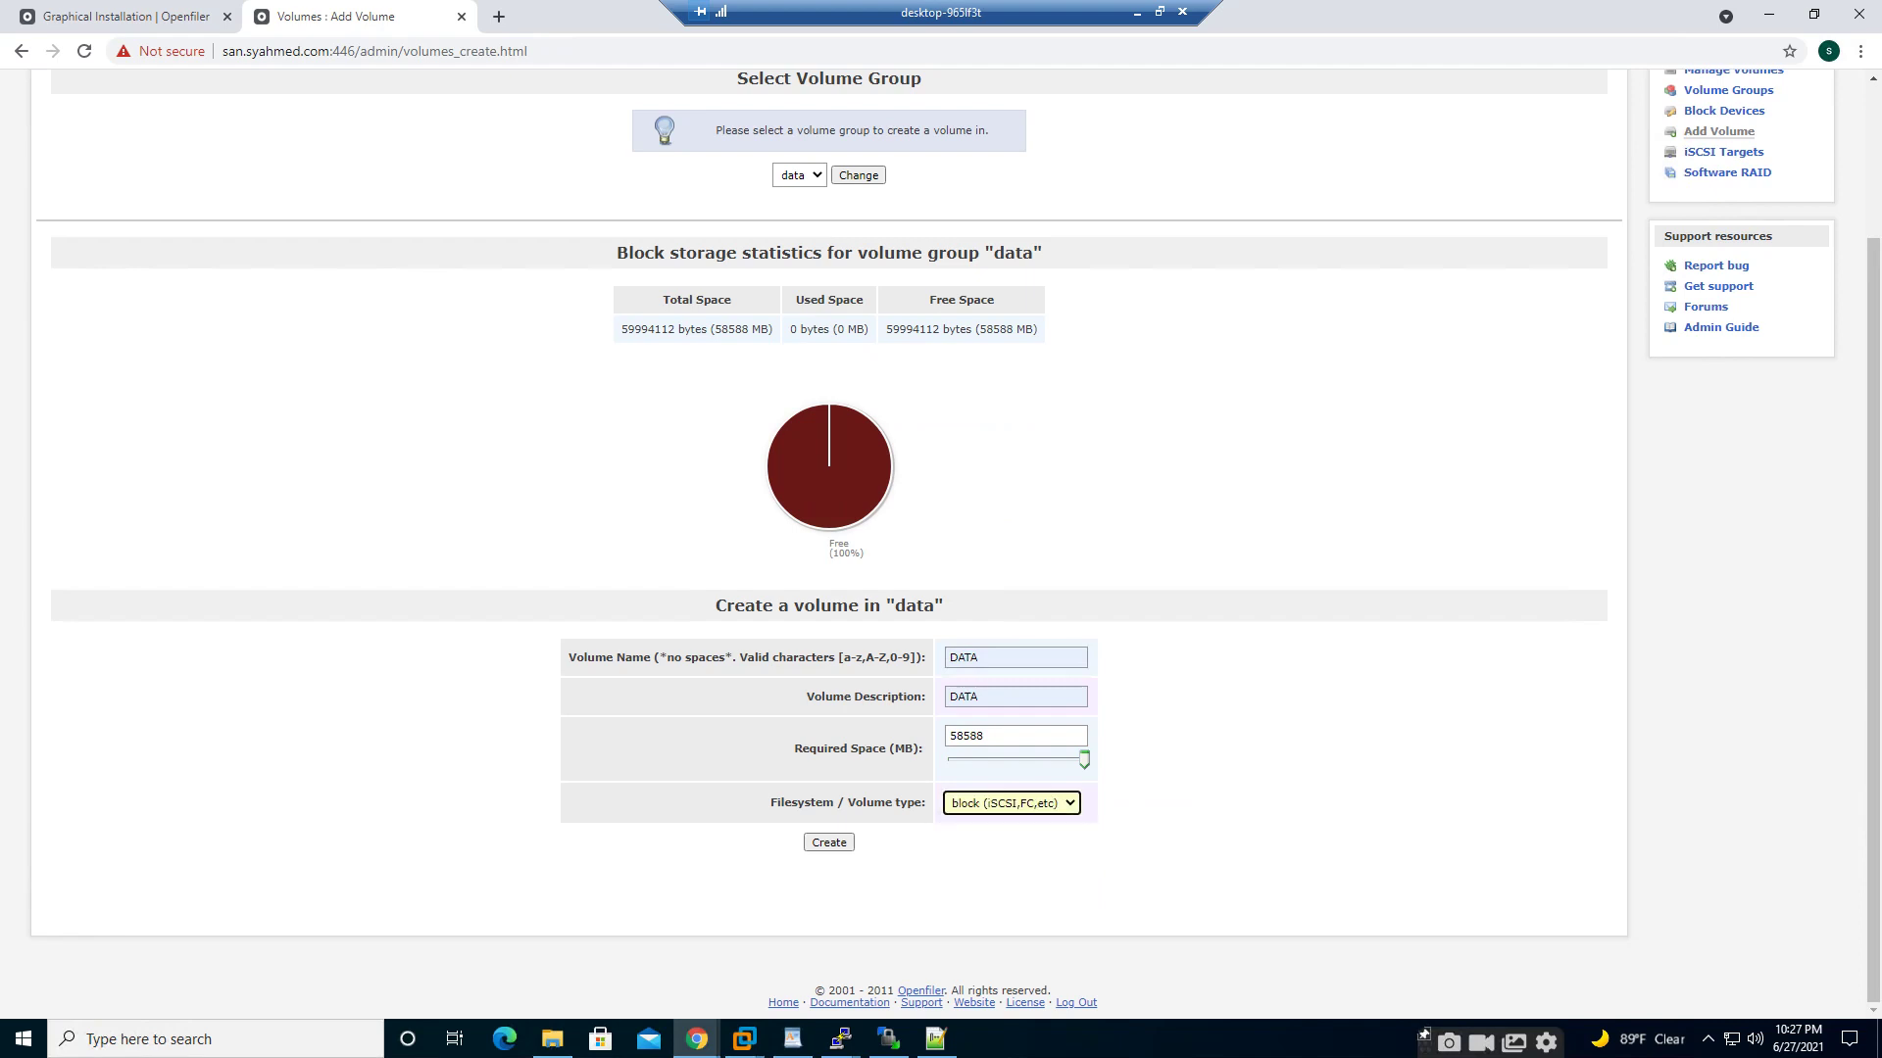
left_click(829, 843)
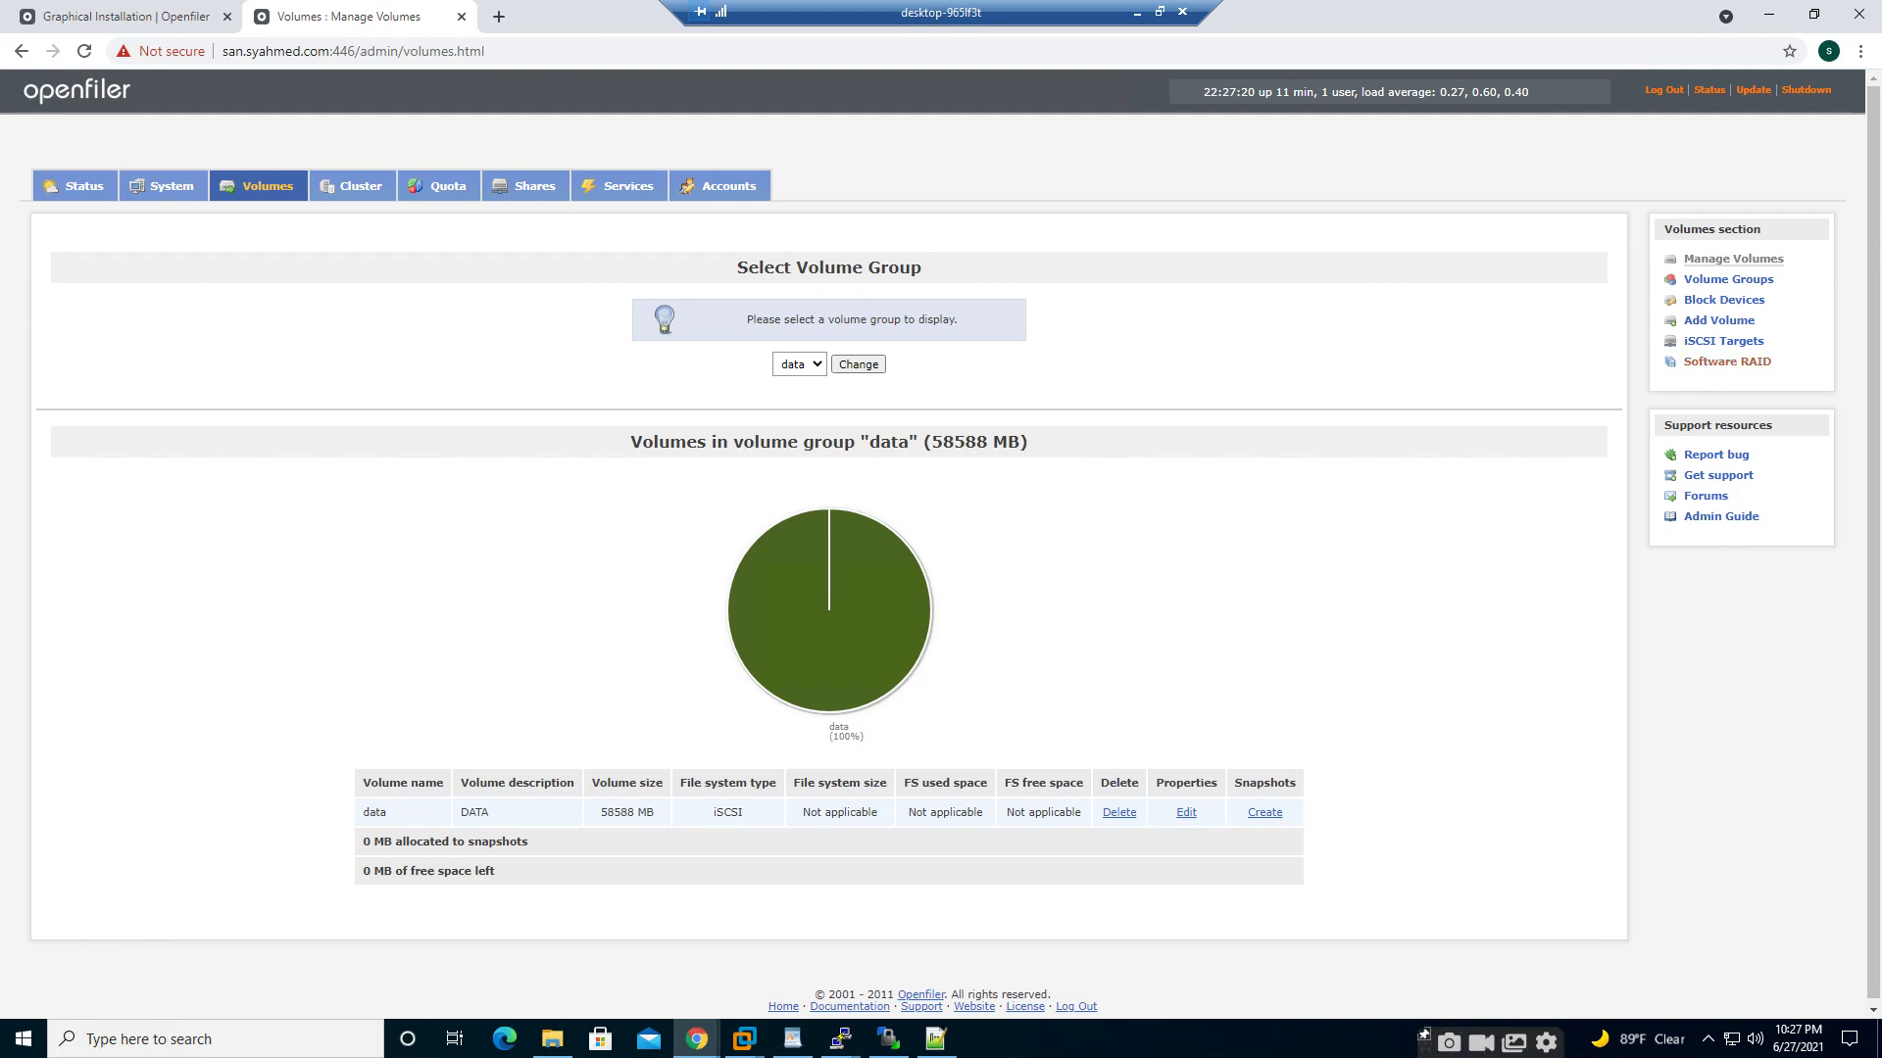
left_click(1723, 341)
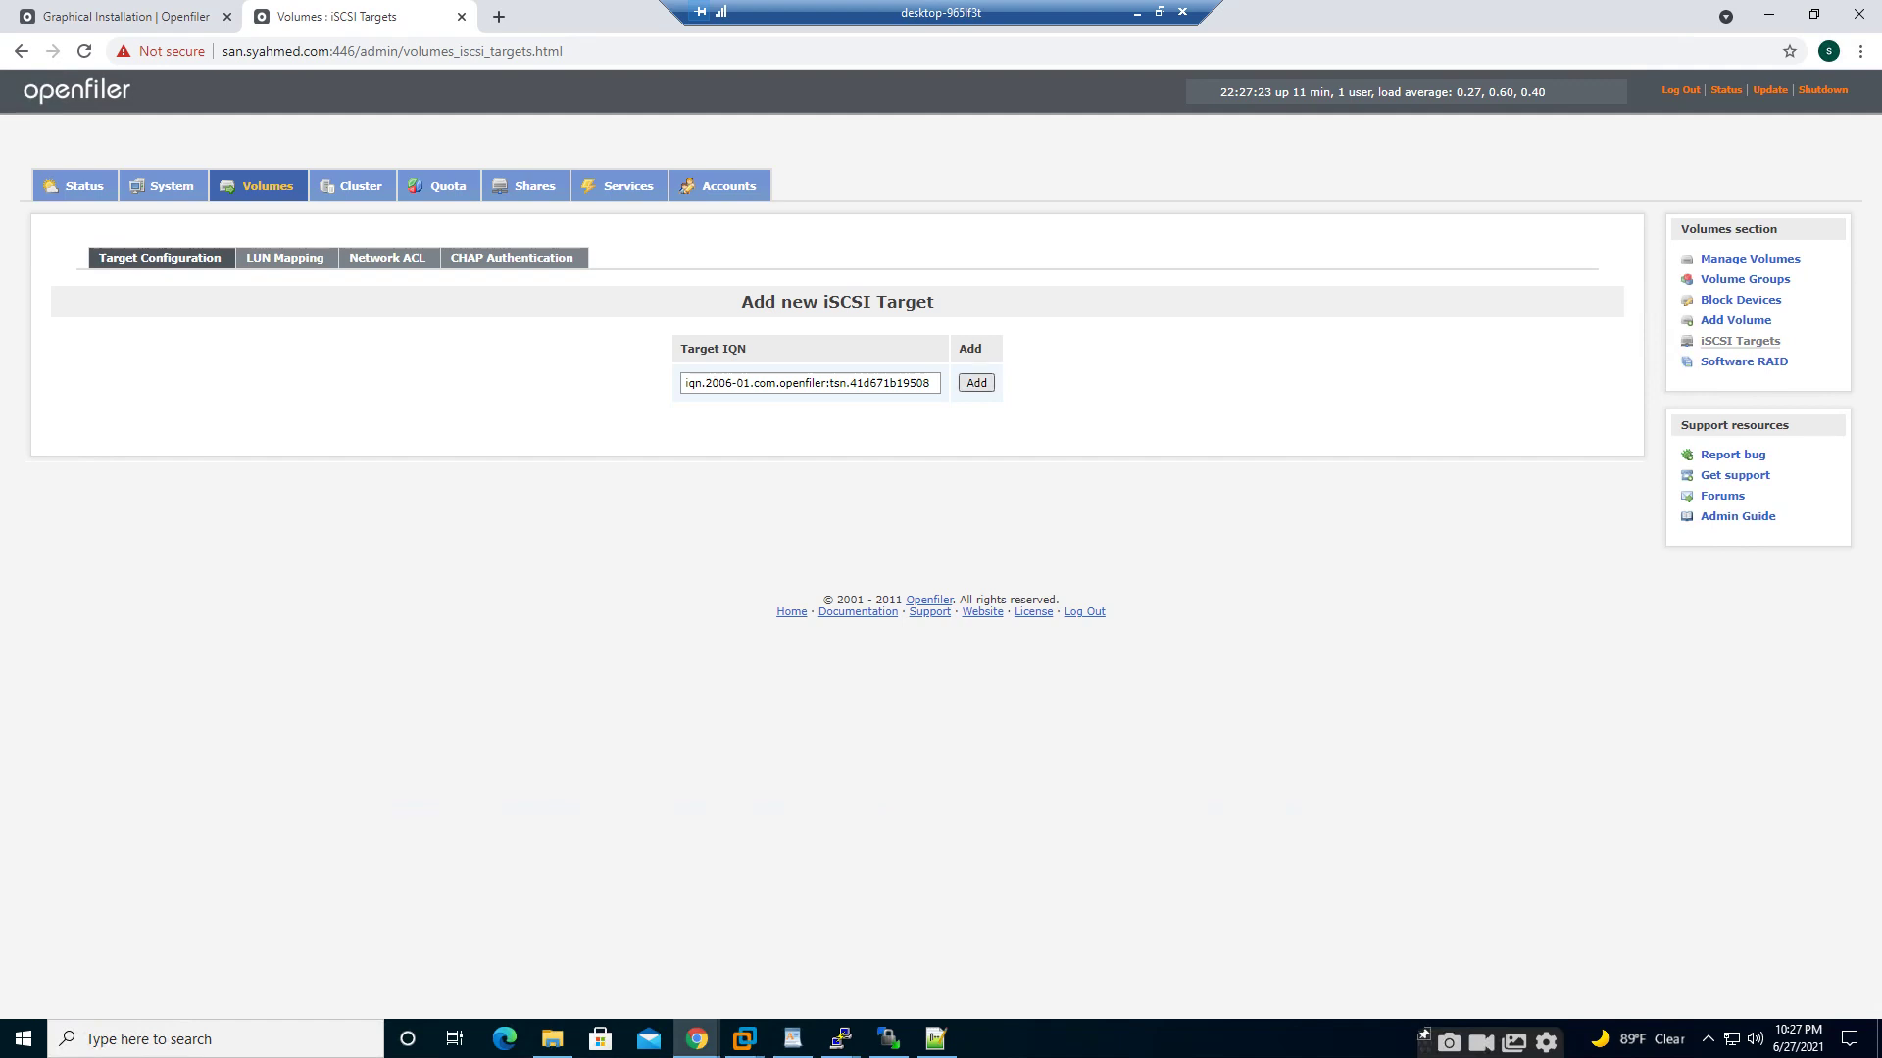
- Add a new iSCSI target, keeping the default target IQN selected
left_click(976, 383)
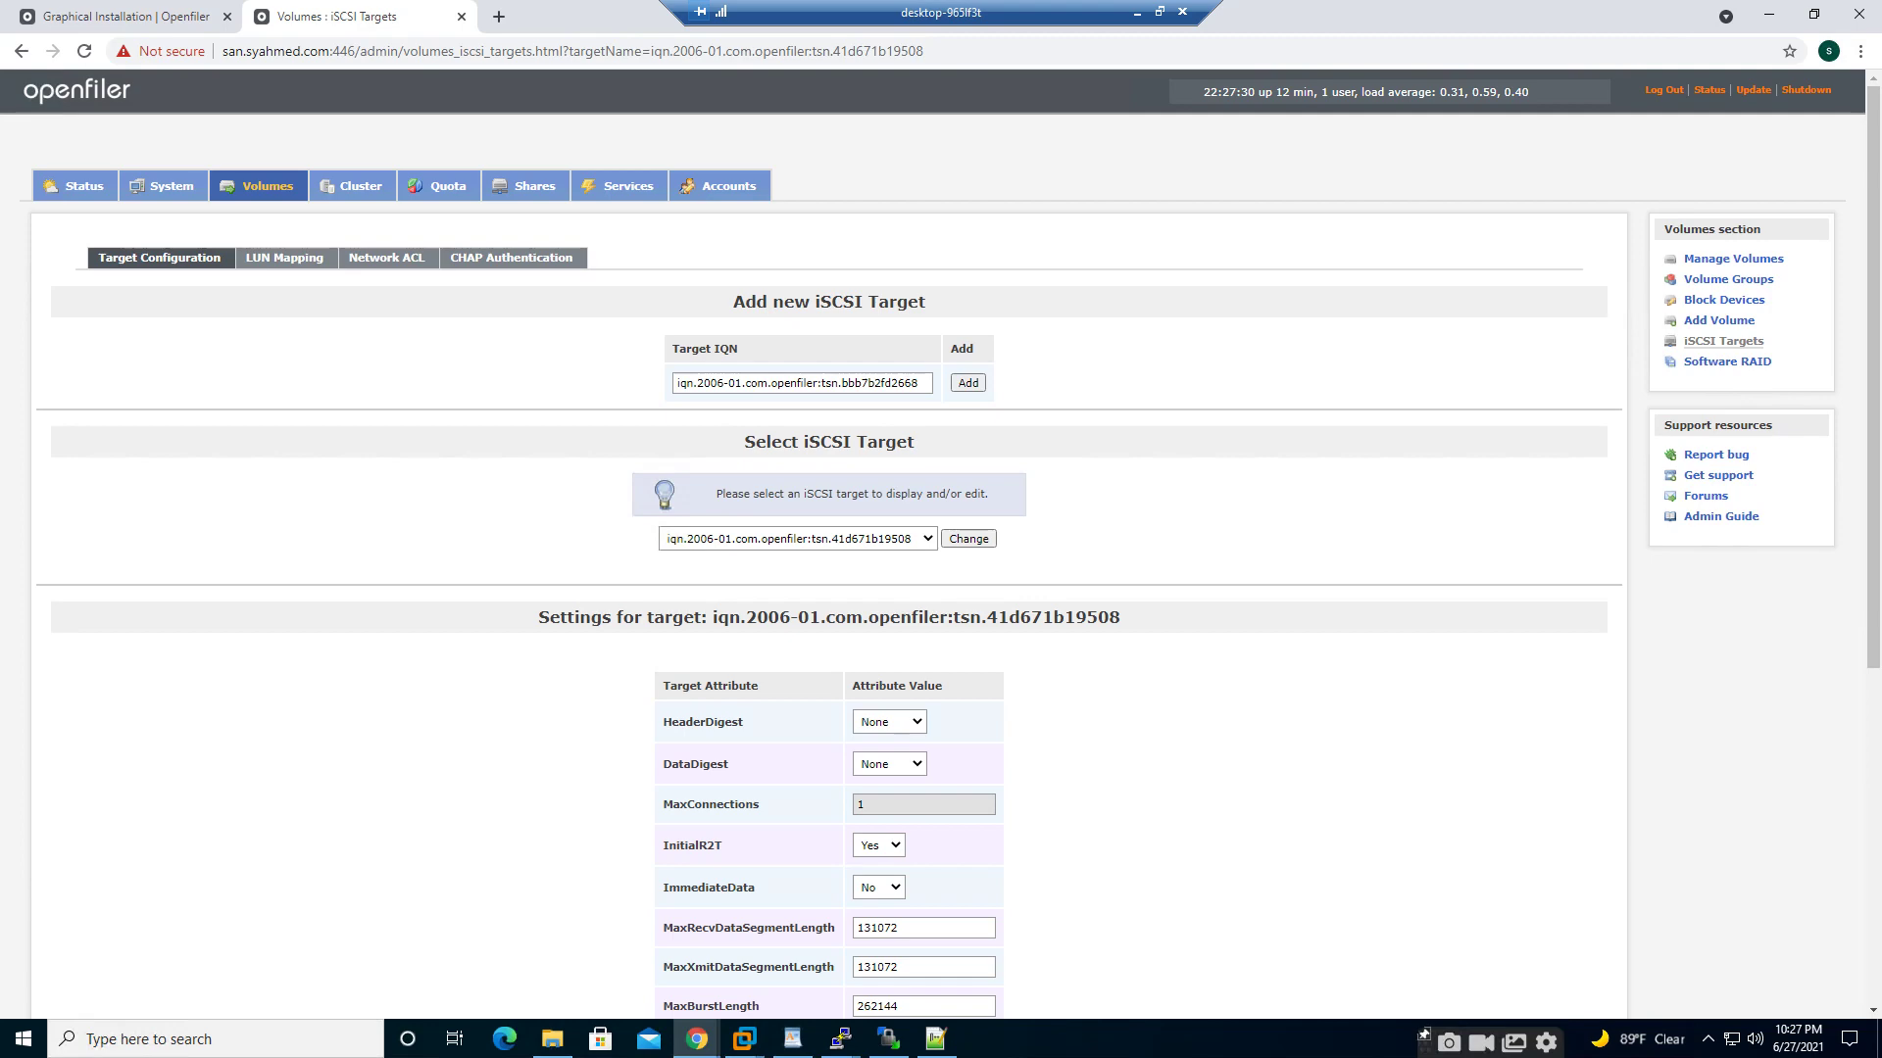
scroll(941, 539, "down", 3)
scroll(940, 539, "down", 2)
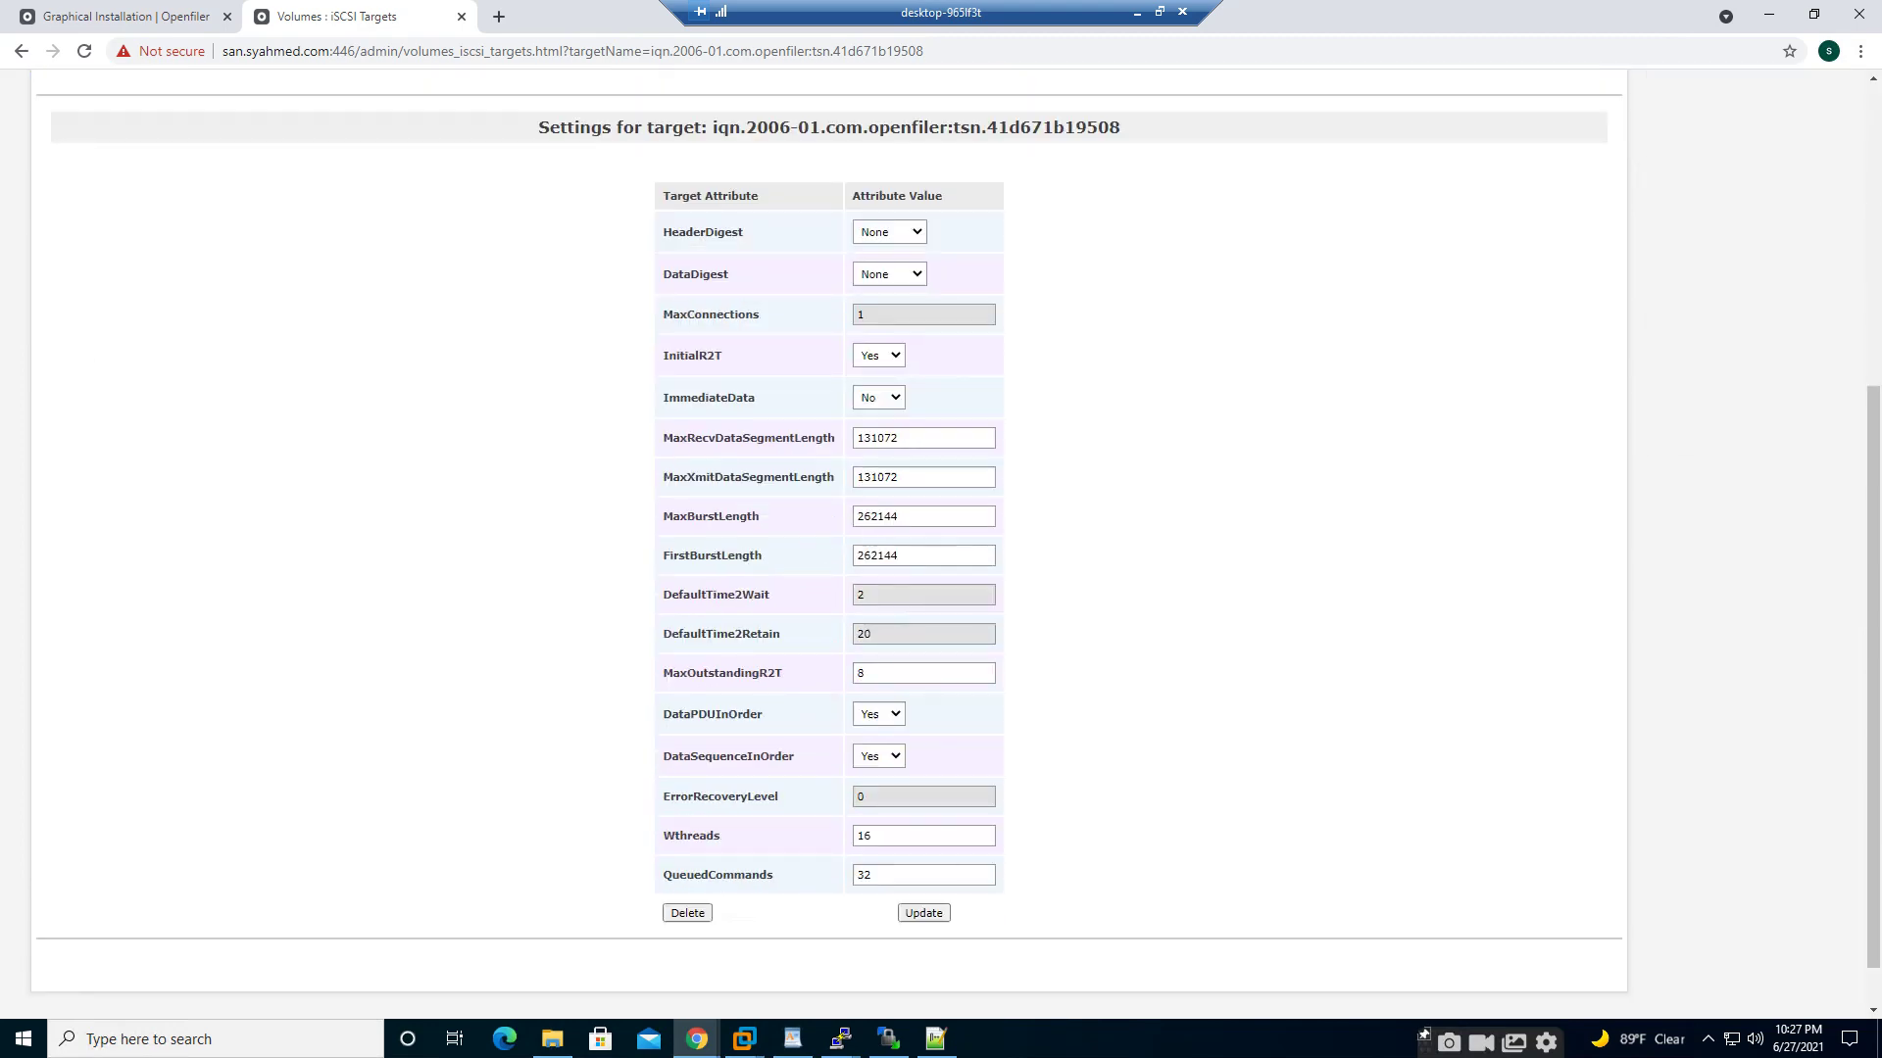
scroll(941, 539, "up", 5)
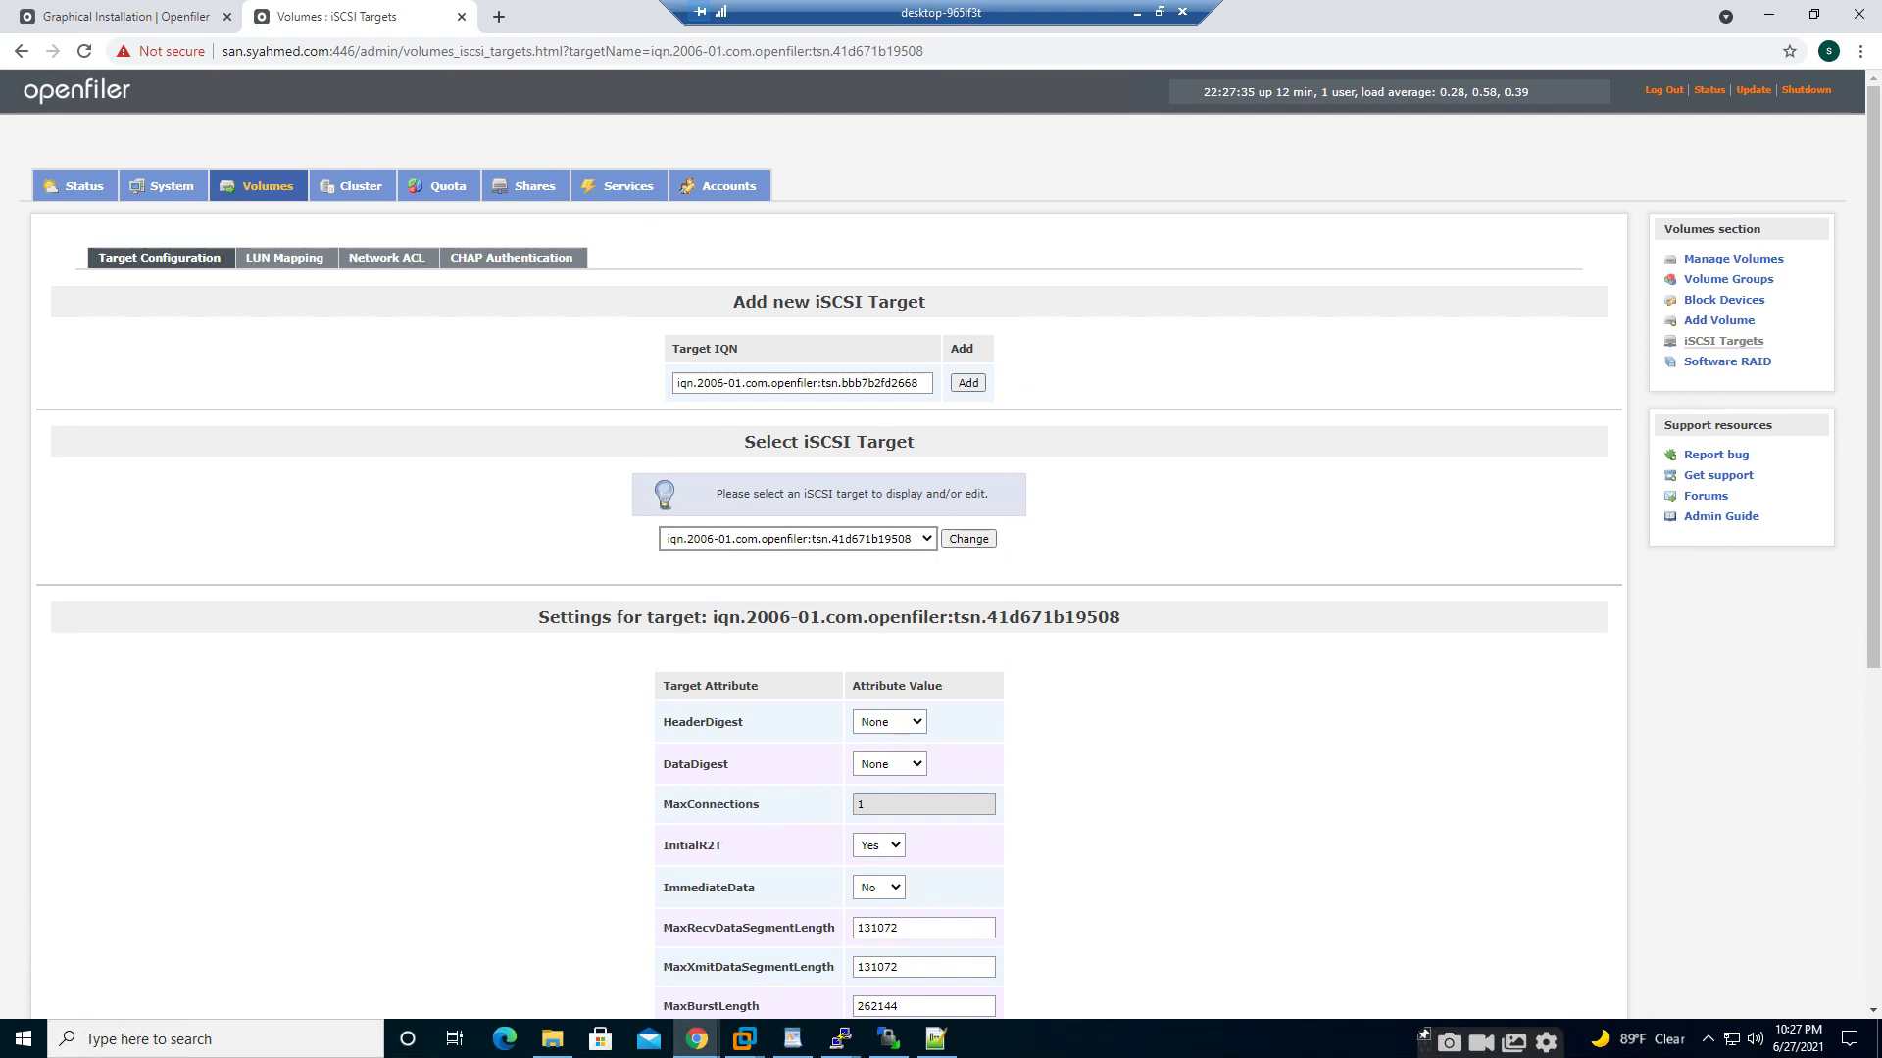
left_click(798, 539)
left_click(798, 559)
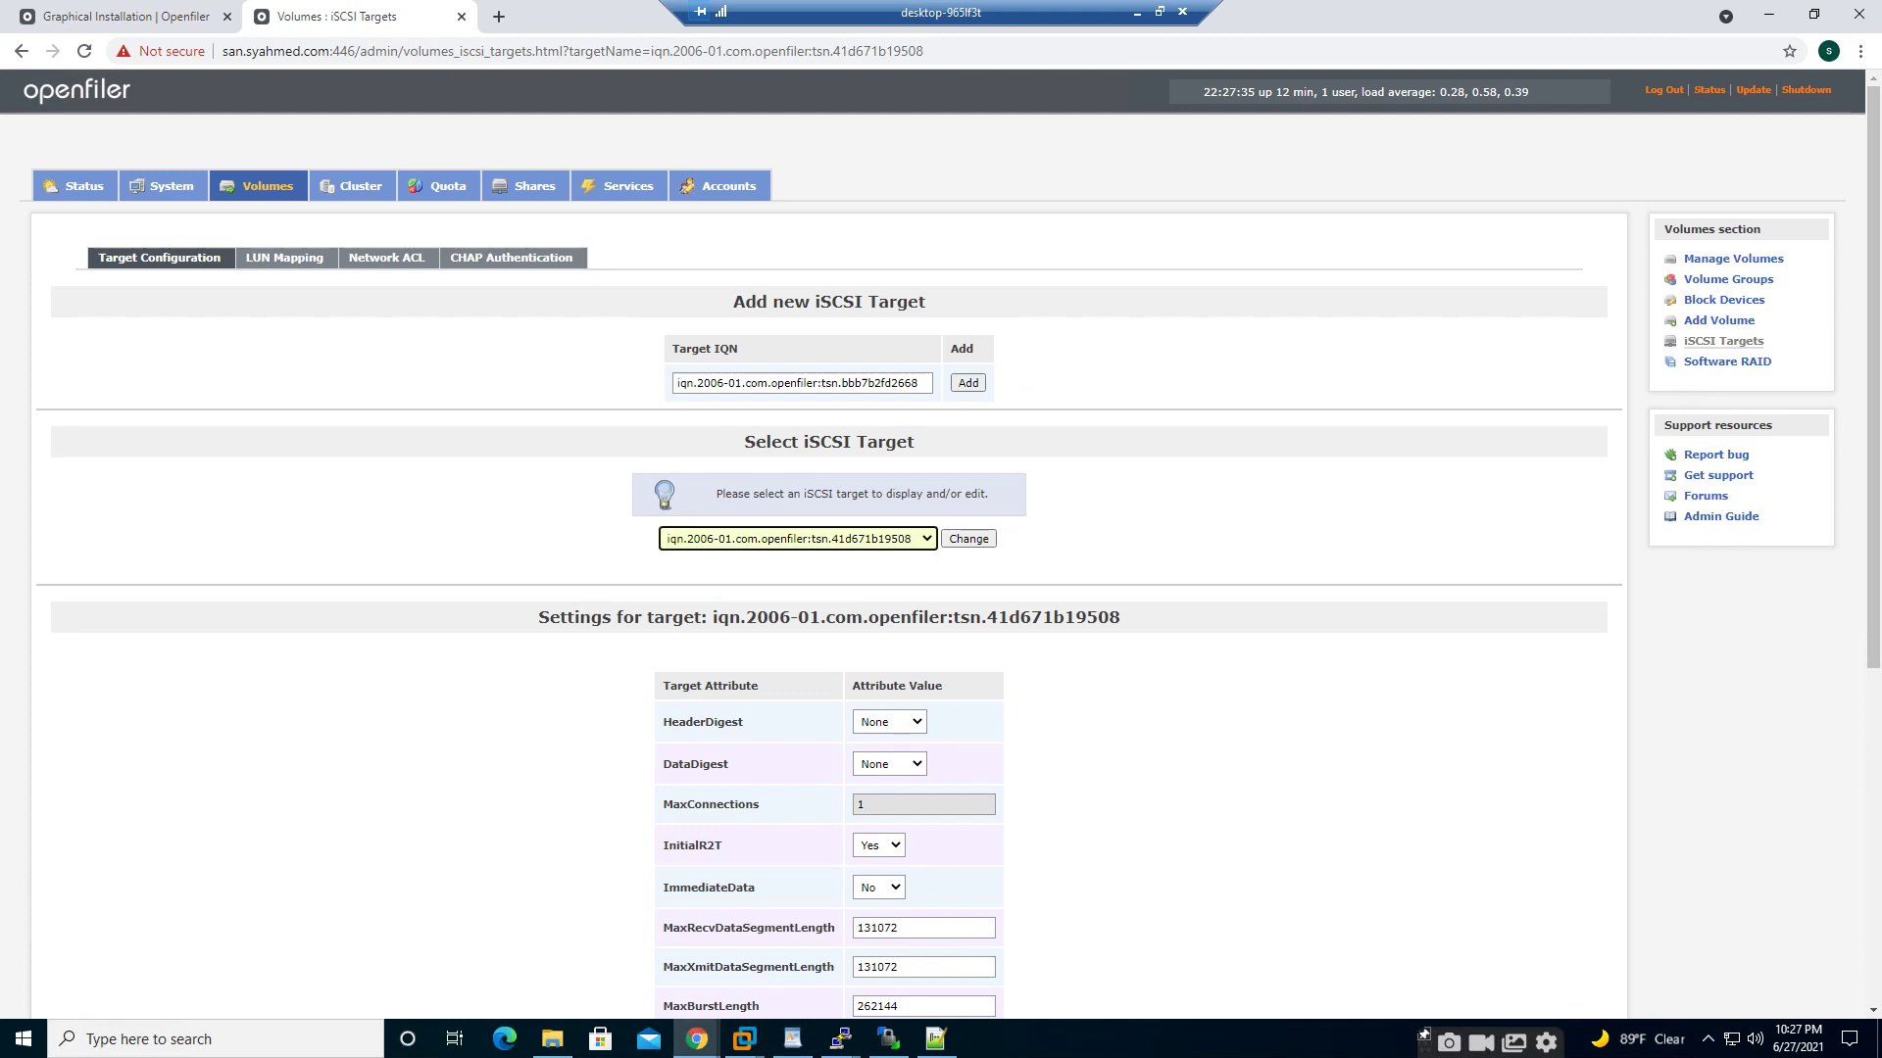
- Map FRA, VOT and DATA to the target as LUNs 0–2 with blockio, then return to the SAN console
left_click(284, 259)
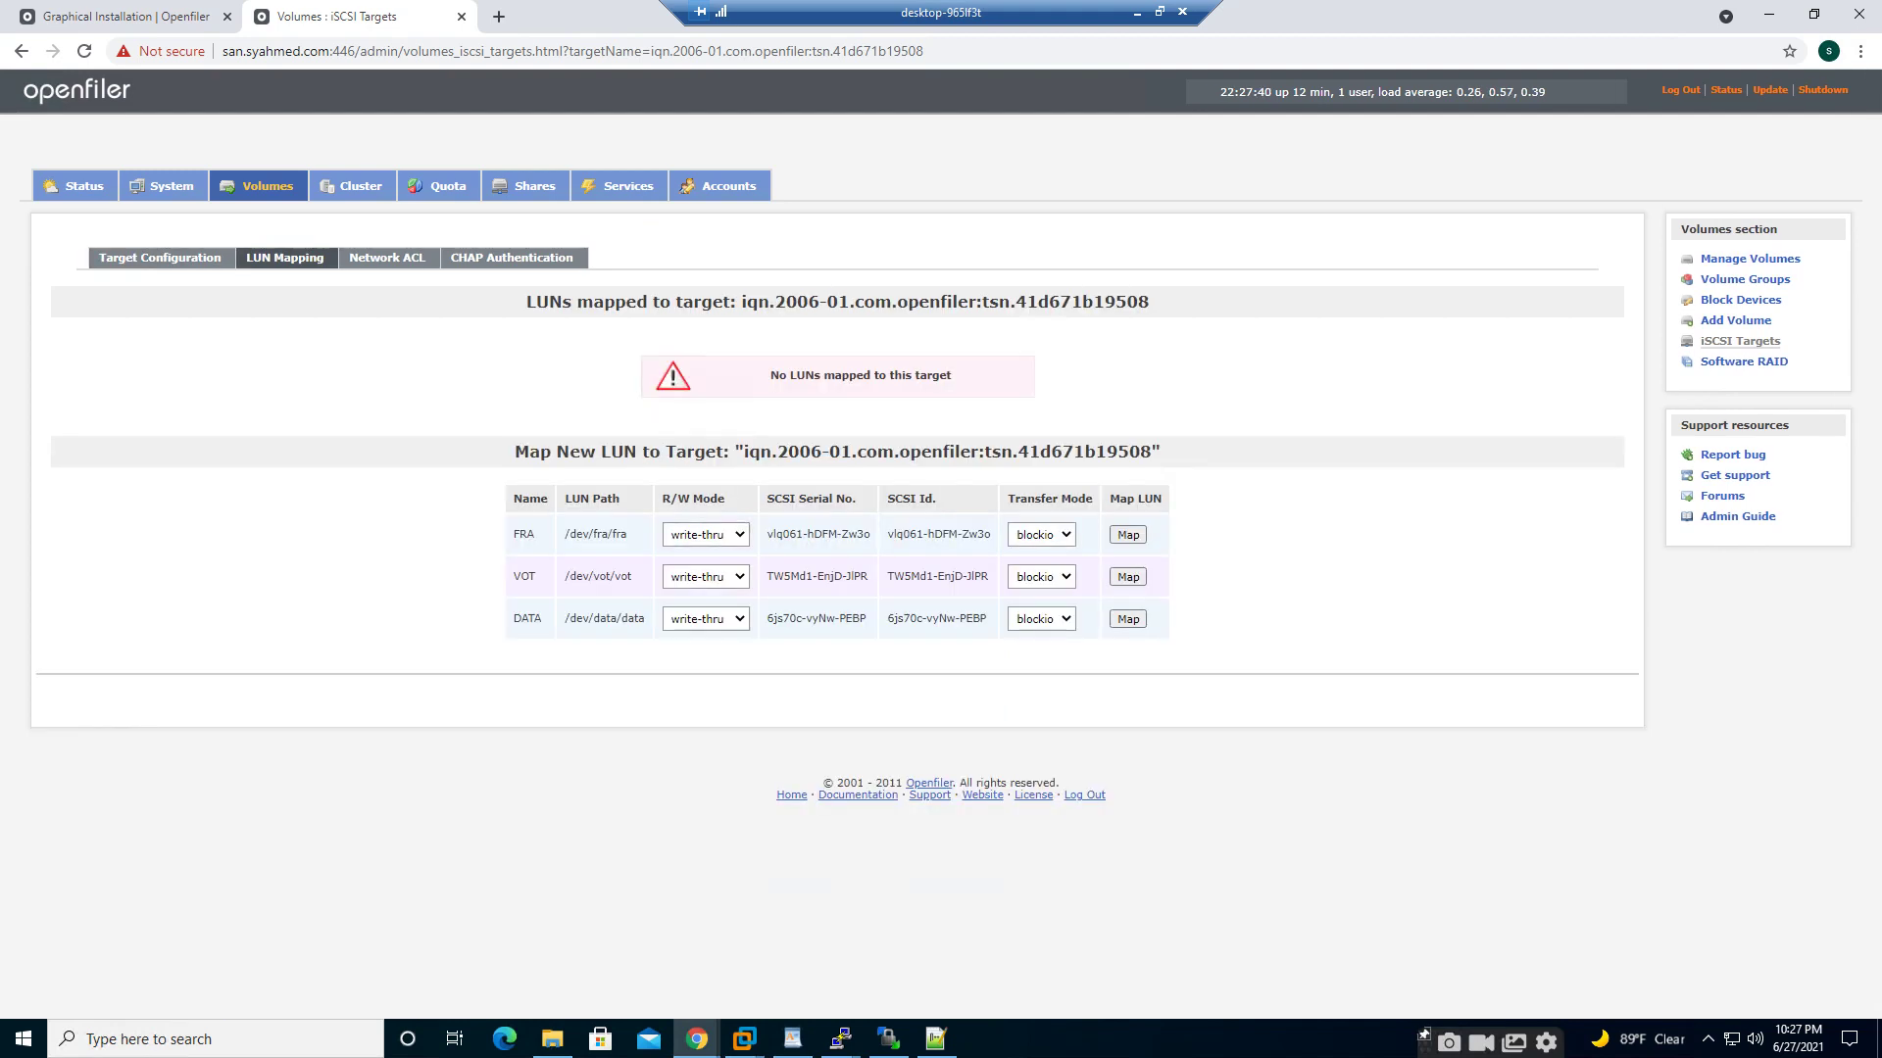
left_click(1042, 534)
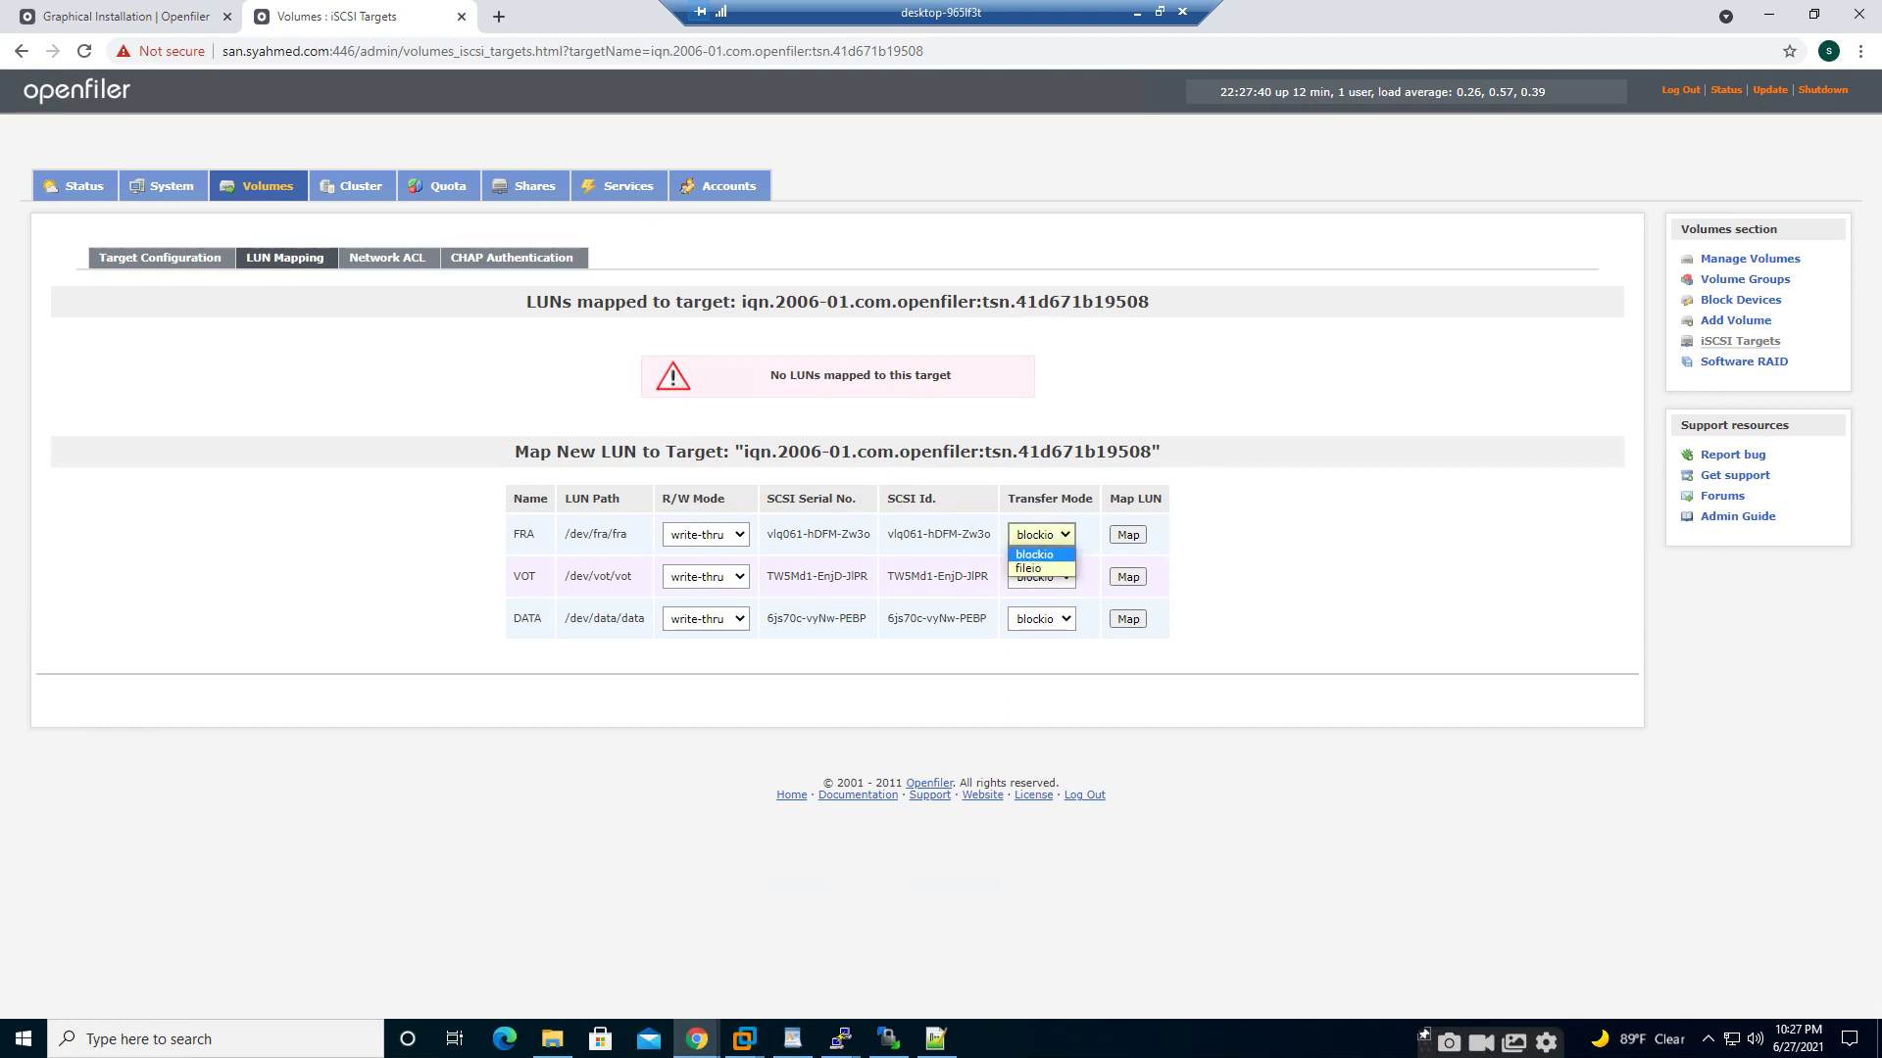
left_click(1036, 555)
left_click(1225, 579)
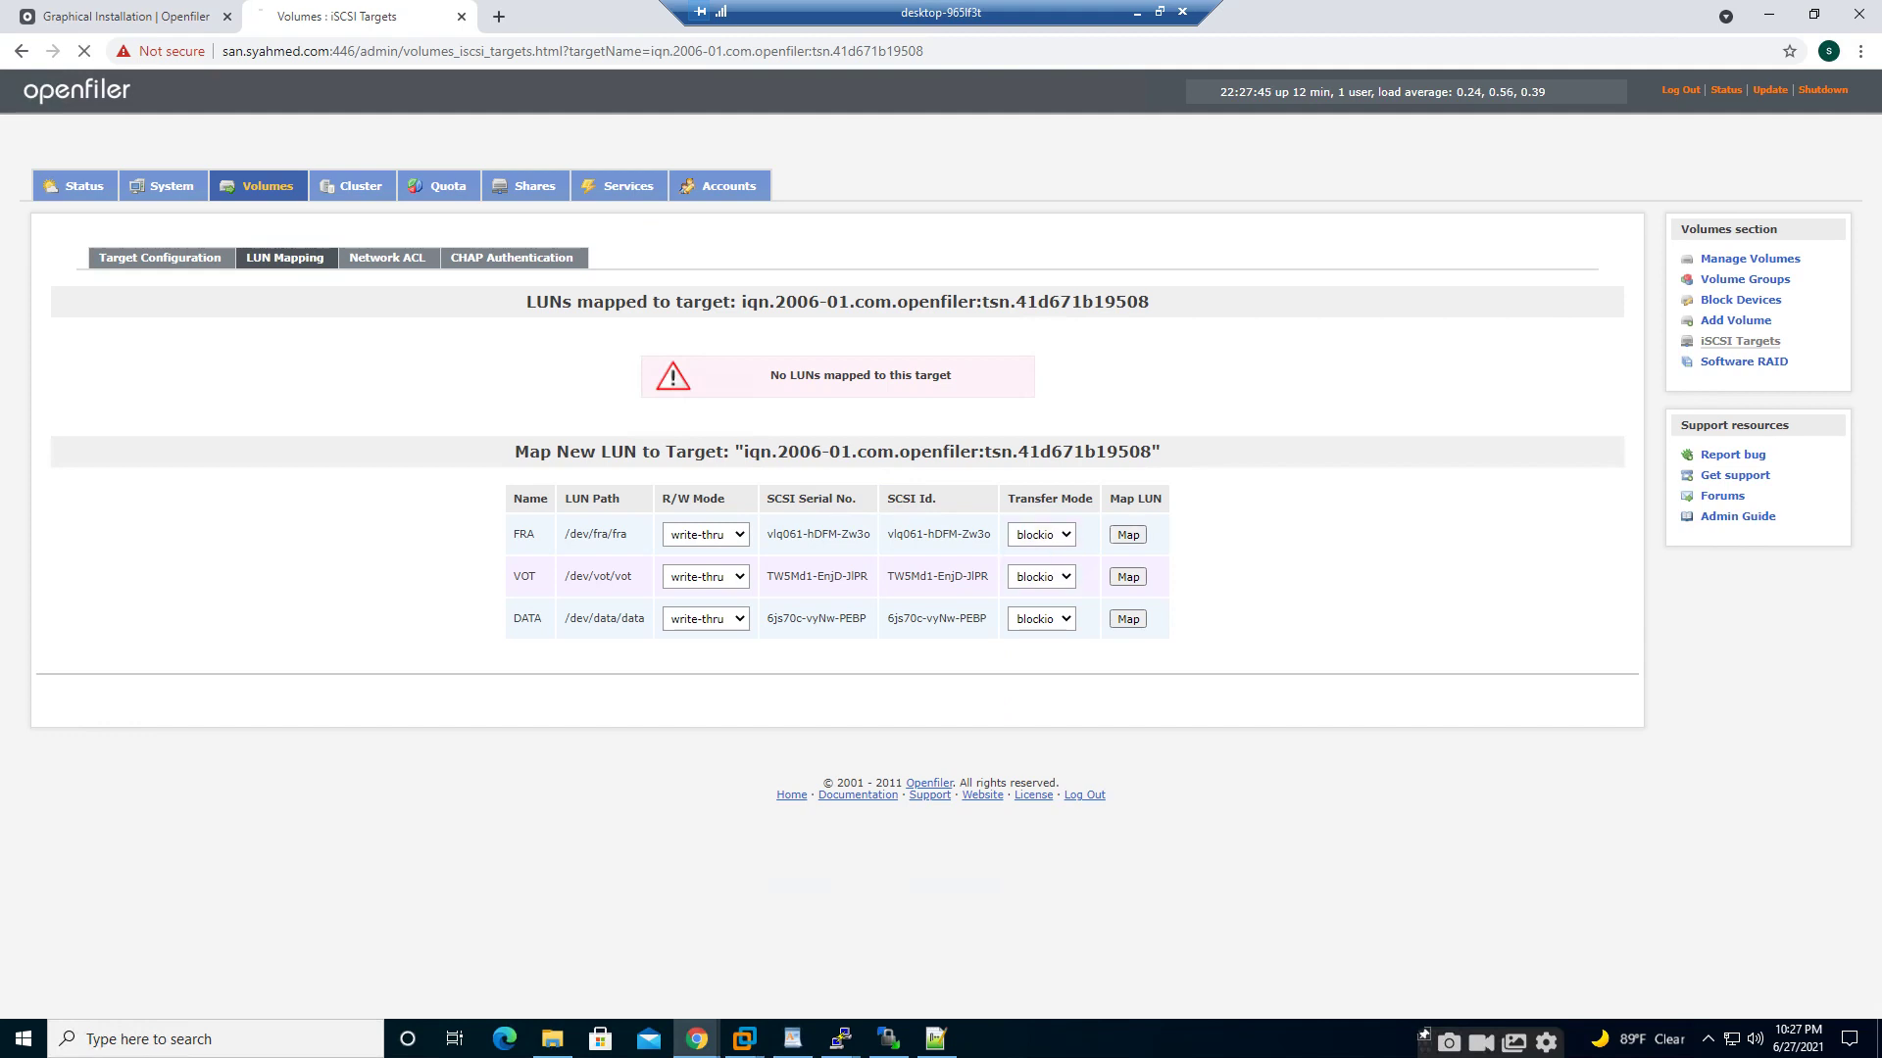
left_click(1128, 576)
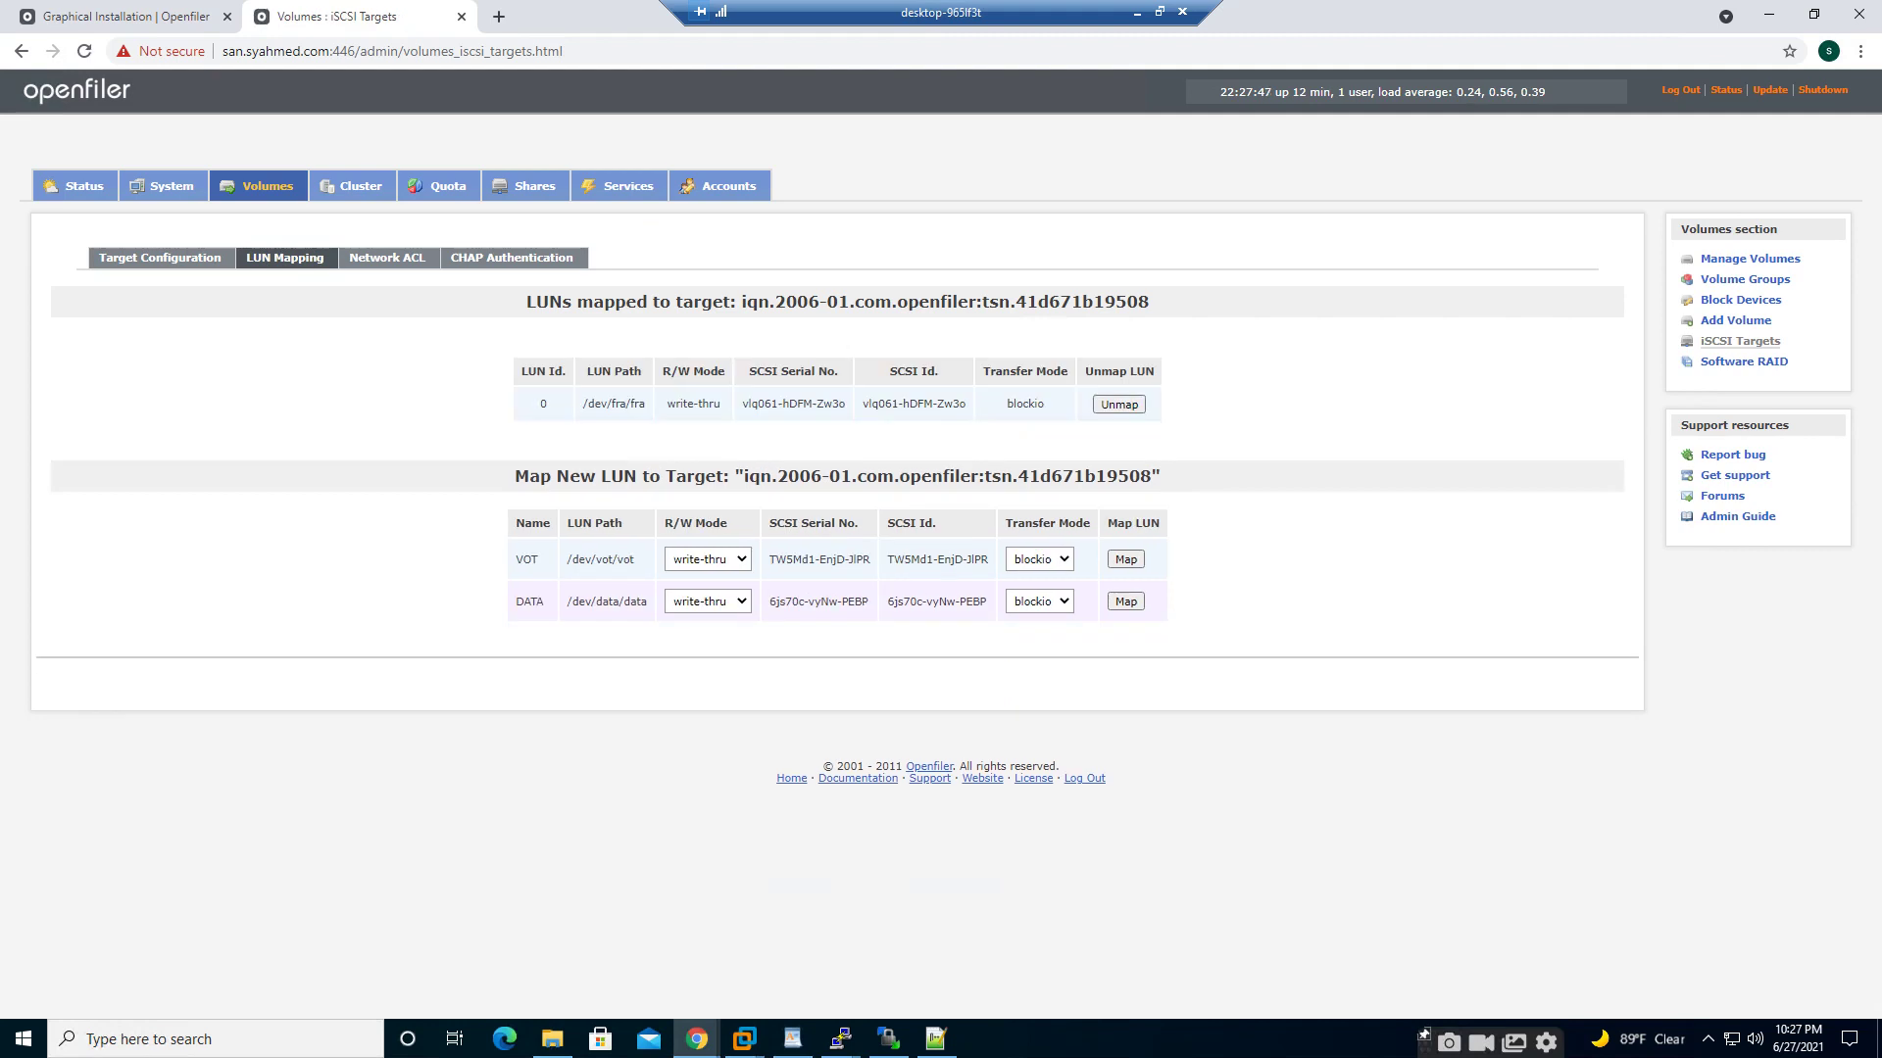
left_click(1126, 559)
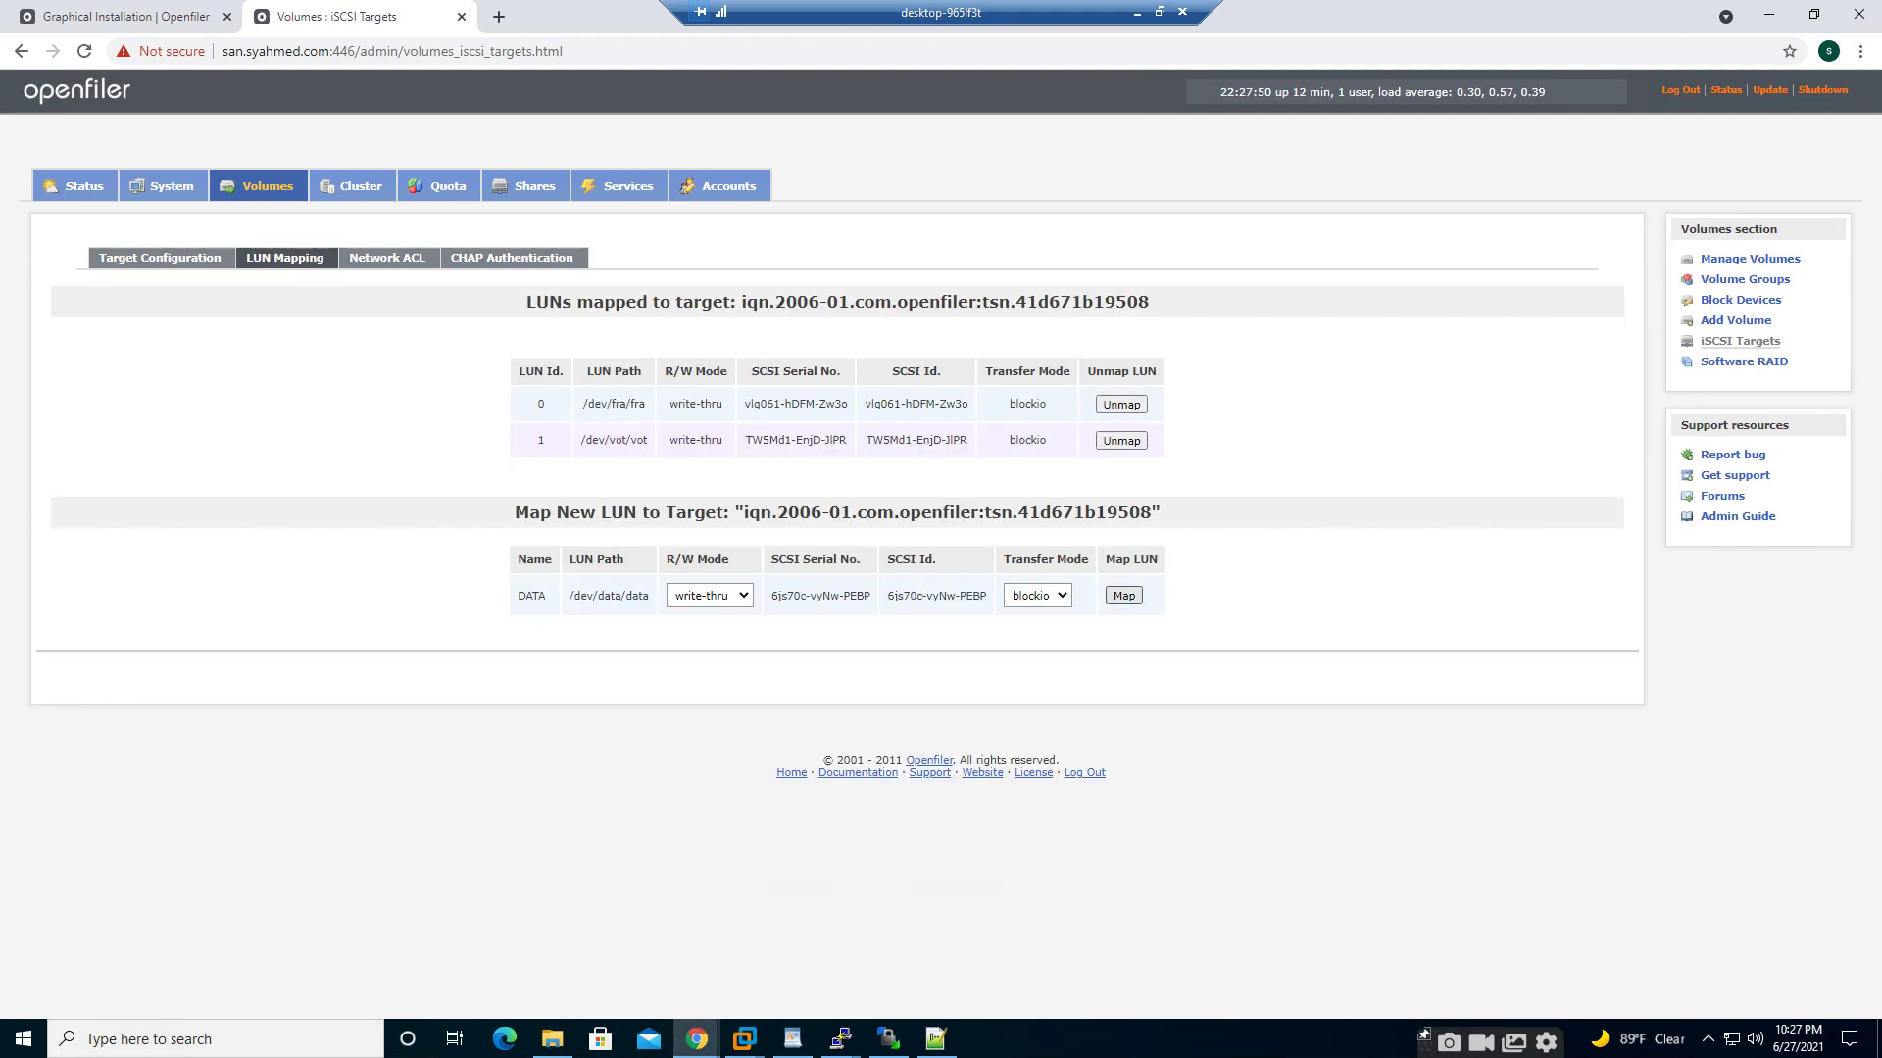
left_click(1125, 596)
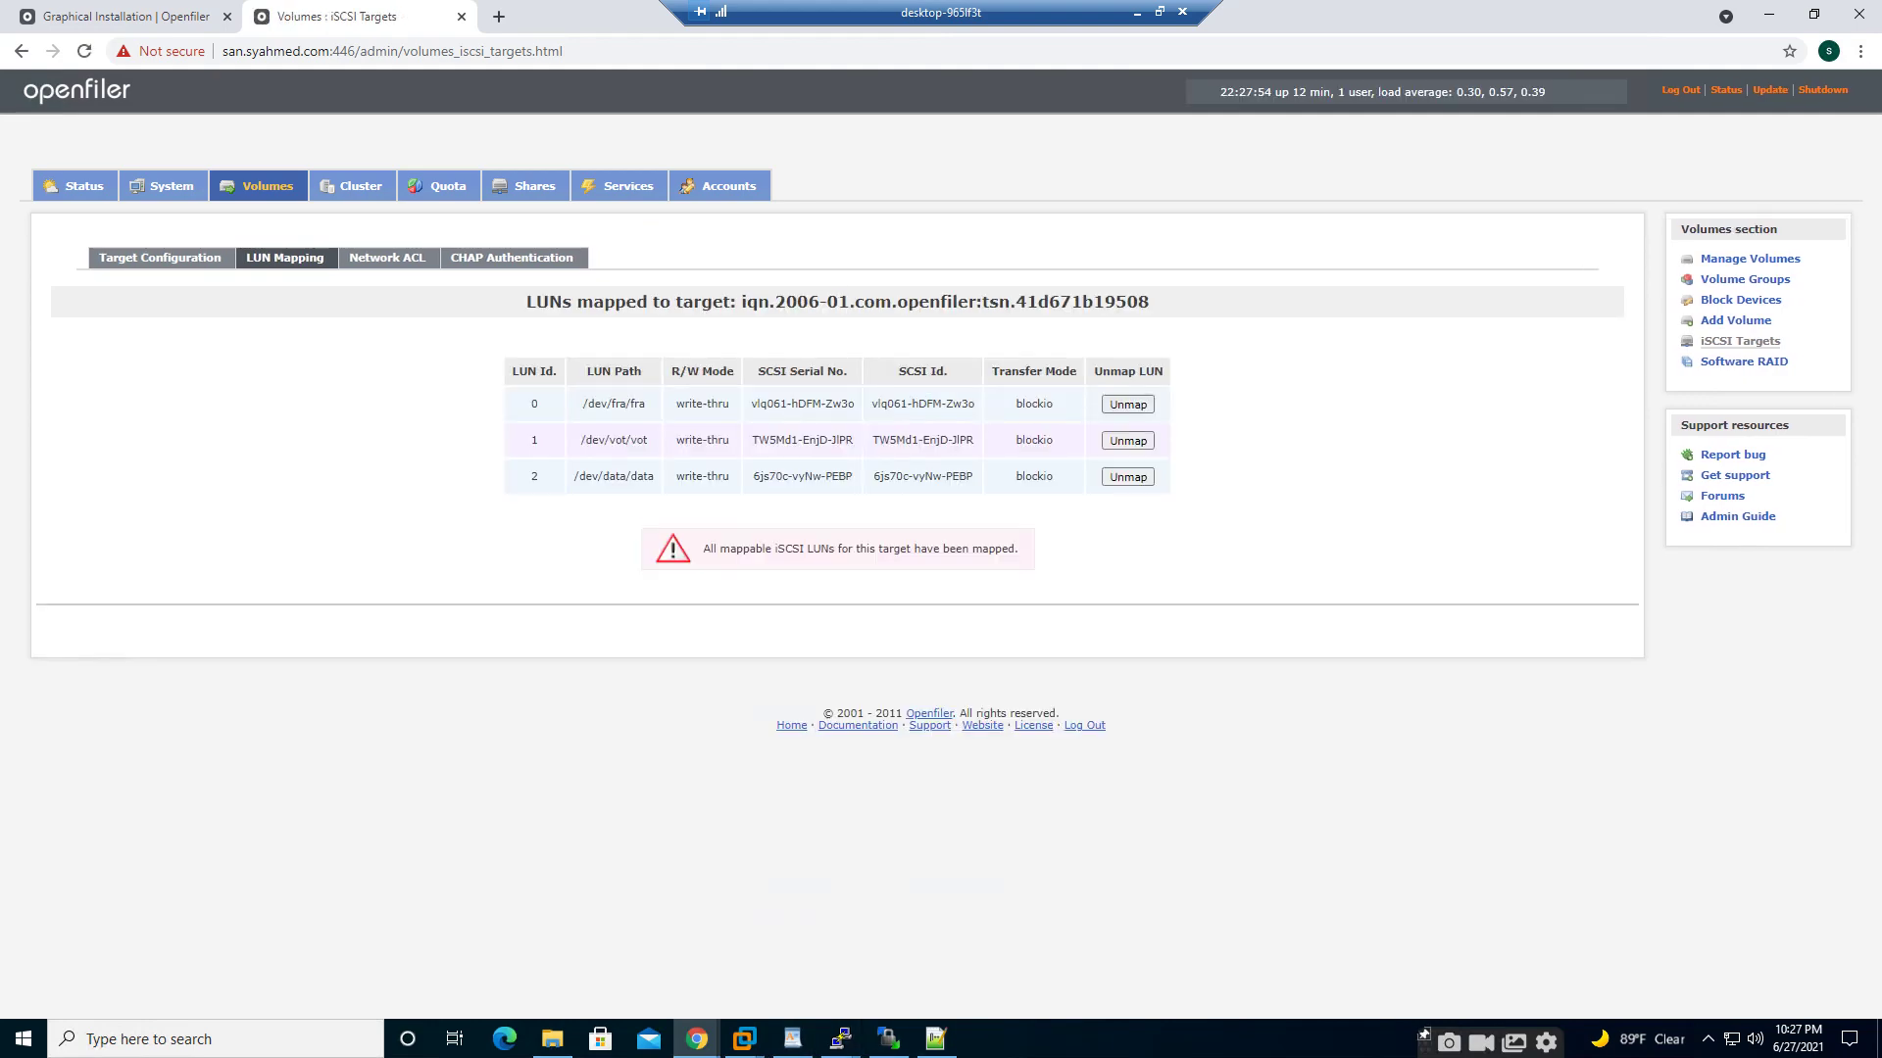
mouse_move(745, 1041)
left_click(1142, 921)
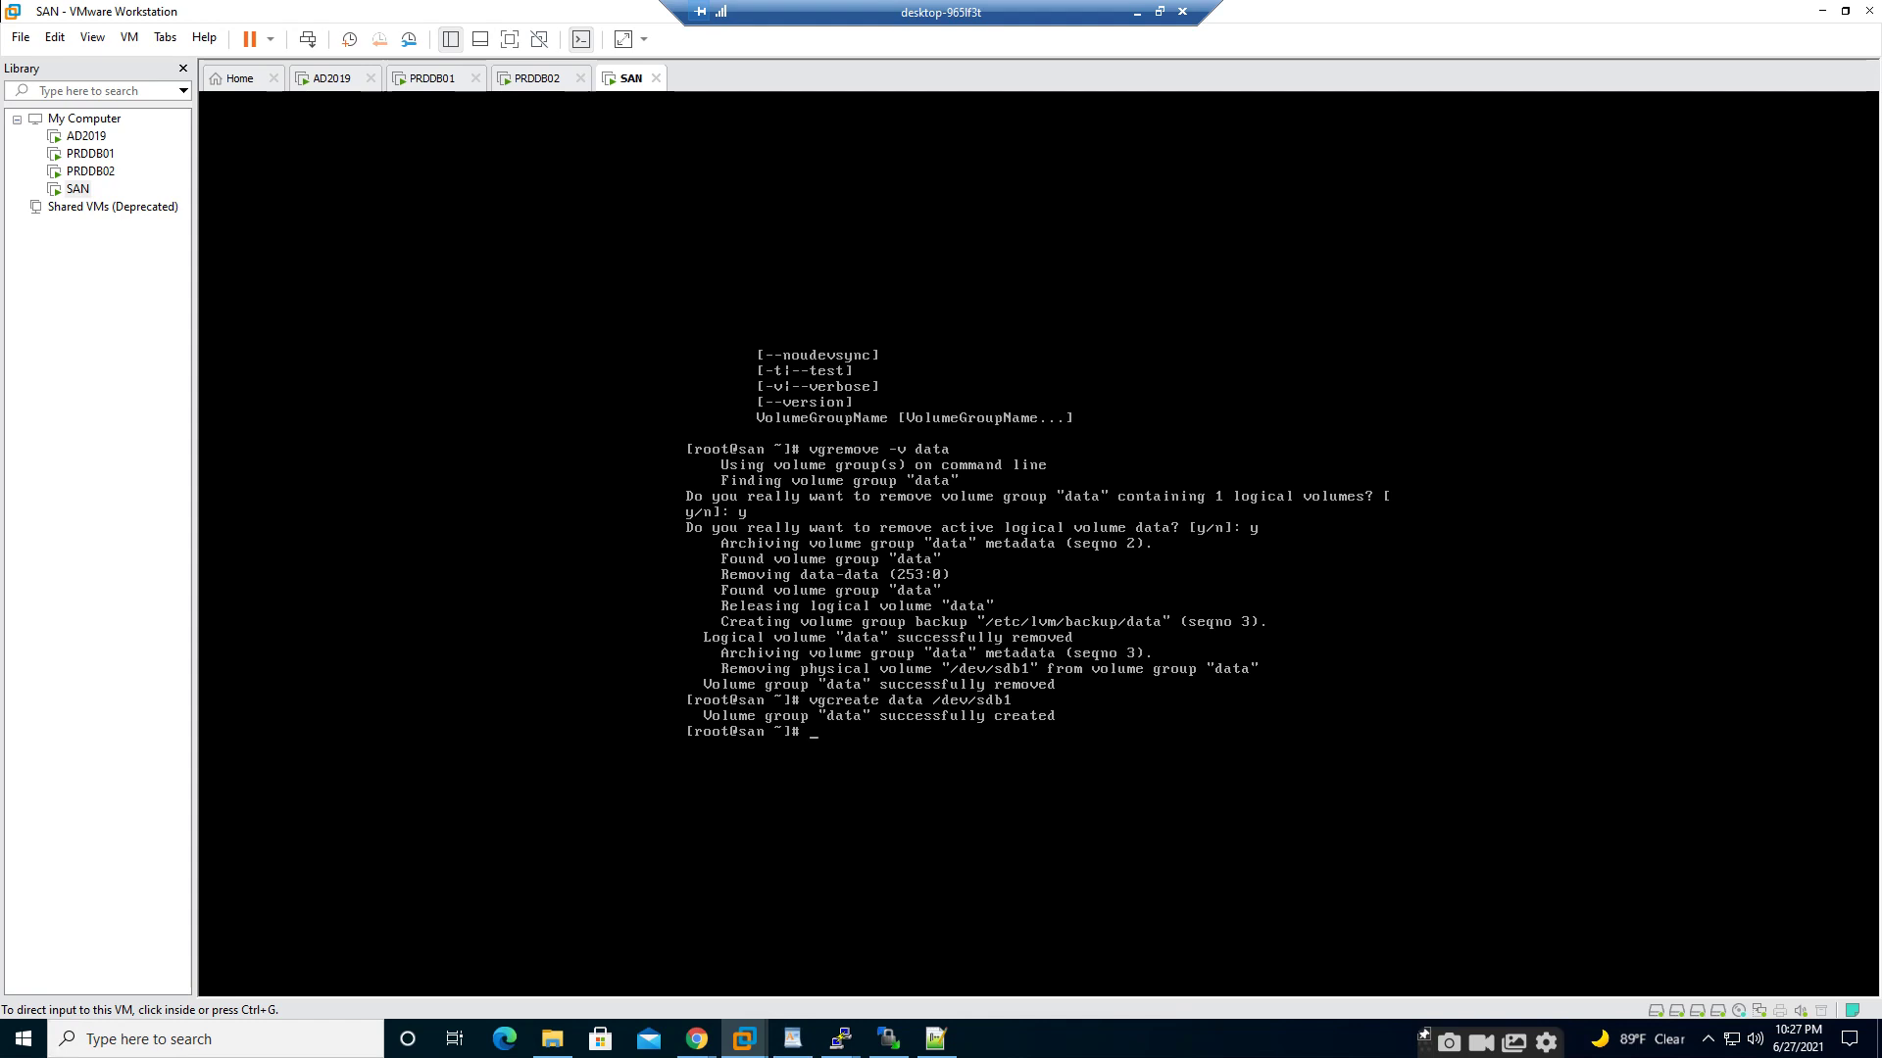
- On the SAN console, display /etc/initiators.allow and list the home directory with ls
left_click(1098, 764)
type("cat /etc/init")
key("Tab")
key("Tab")
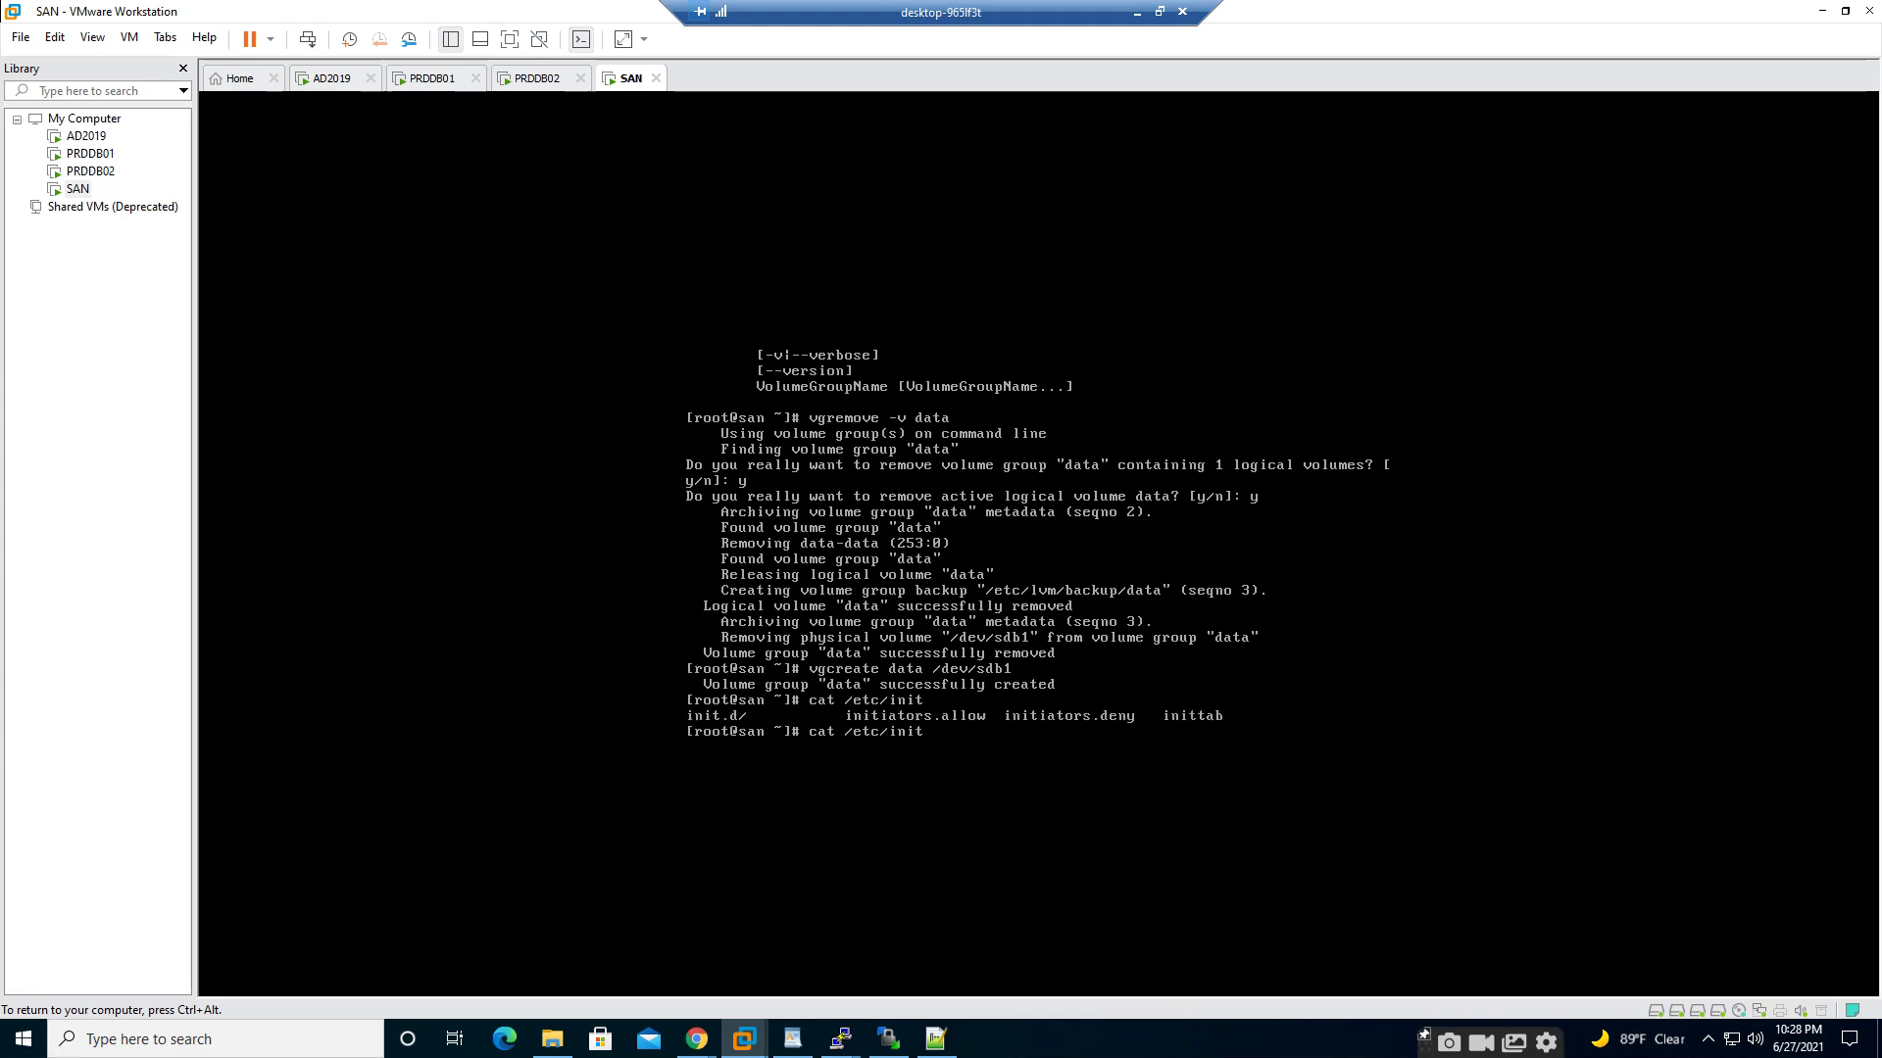
type("a")
key("BackSpace")
type("i")
key("Tab")
type("allow")
key("Return")
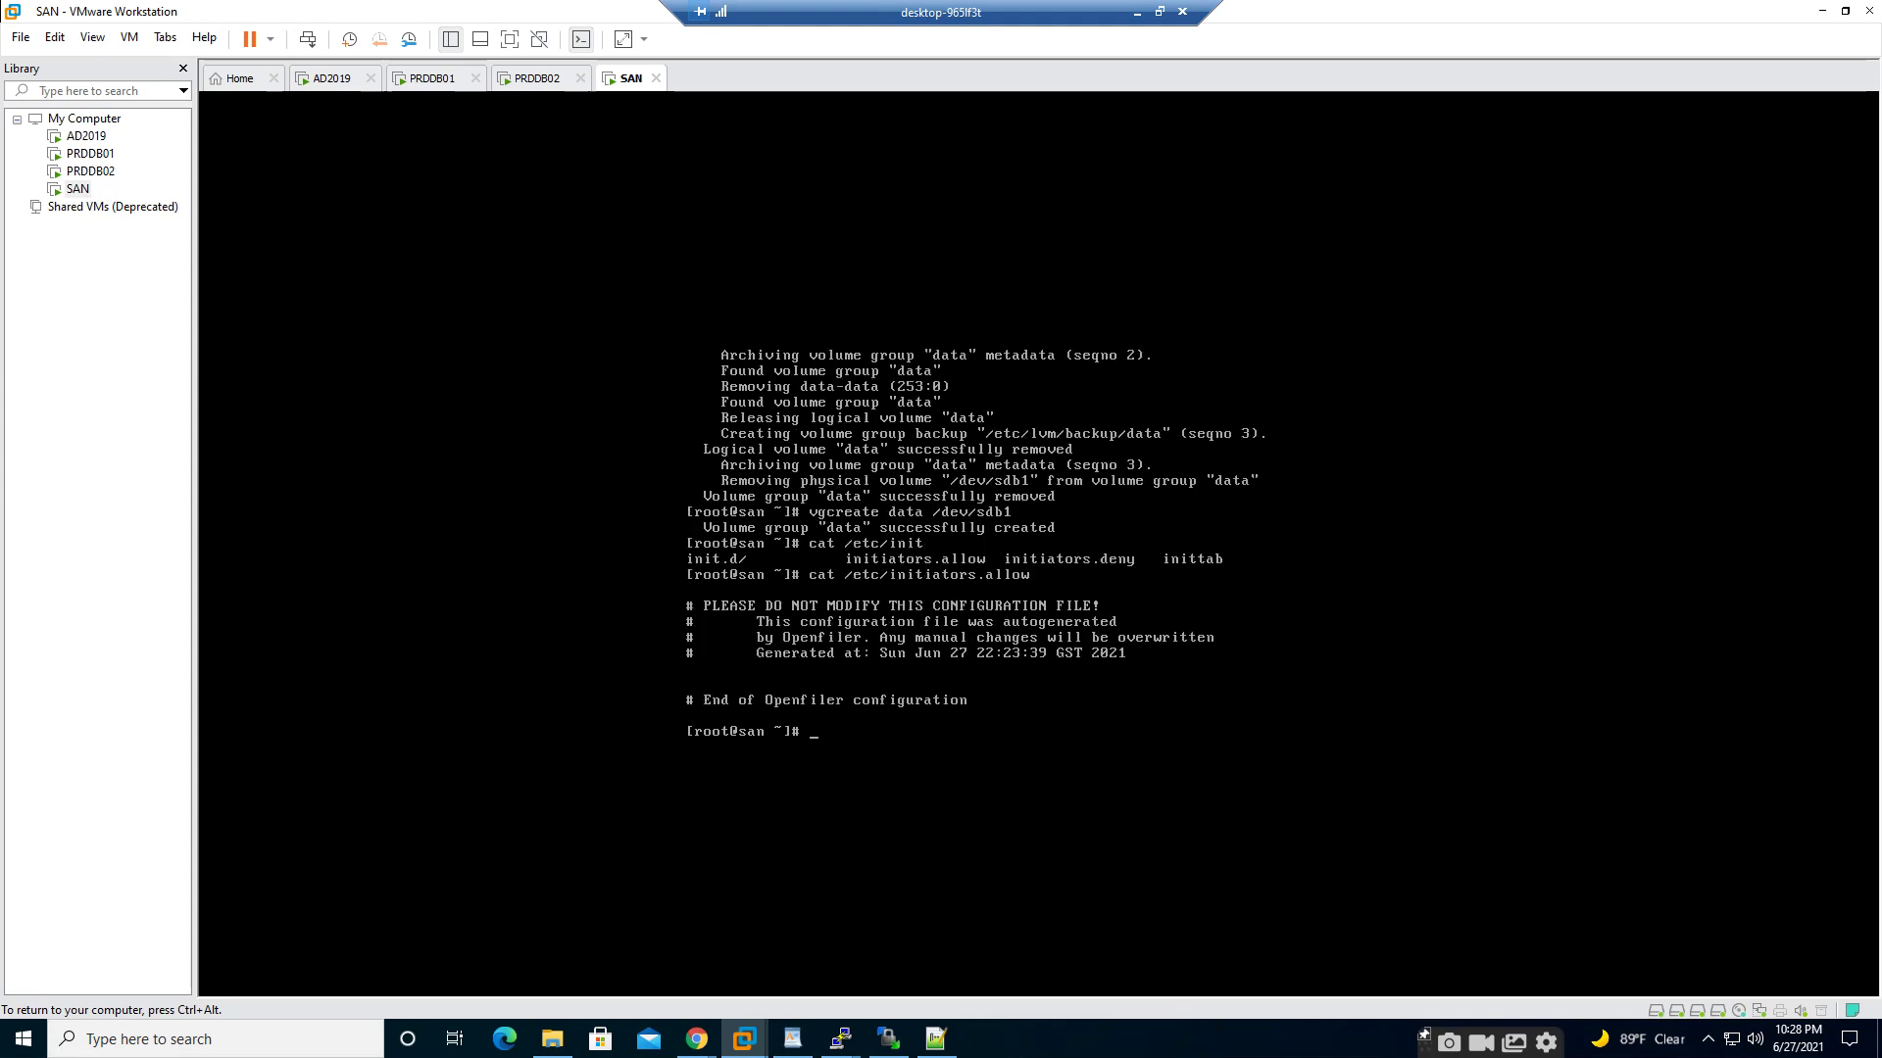
type("ls")
key("Return")
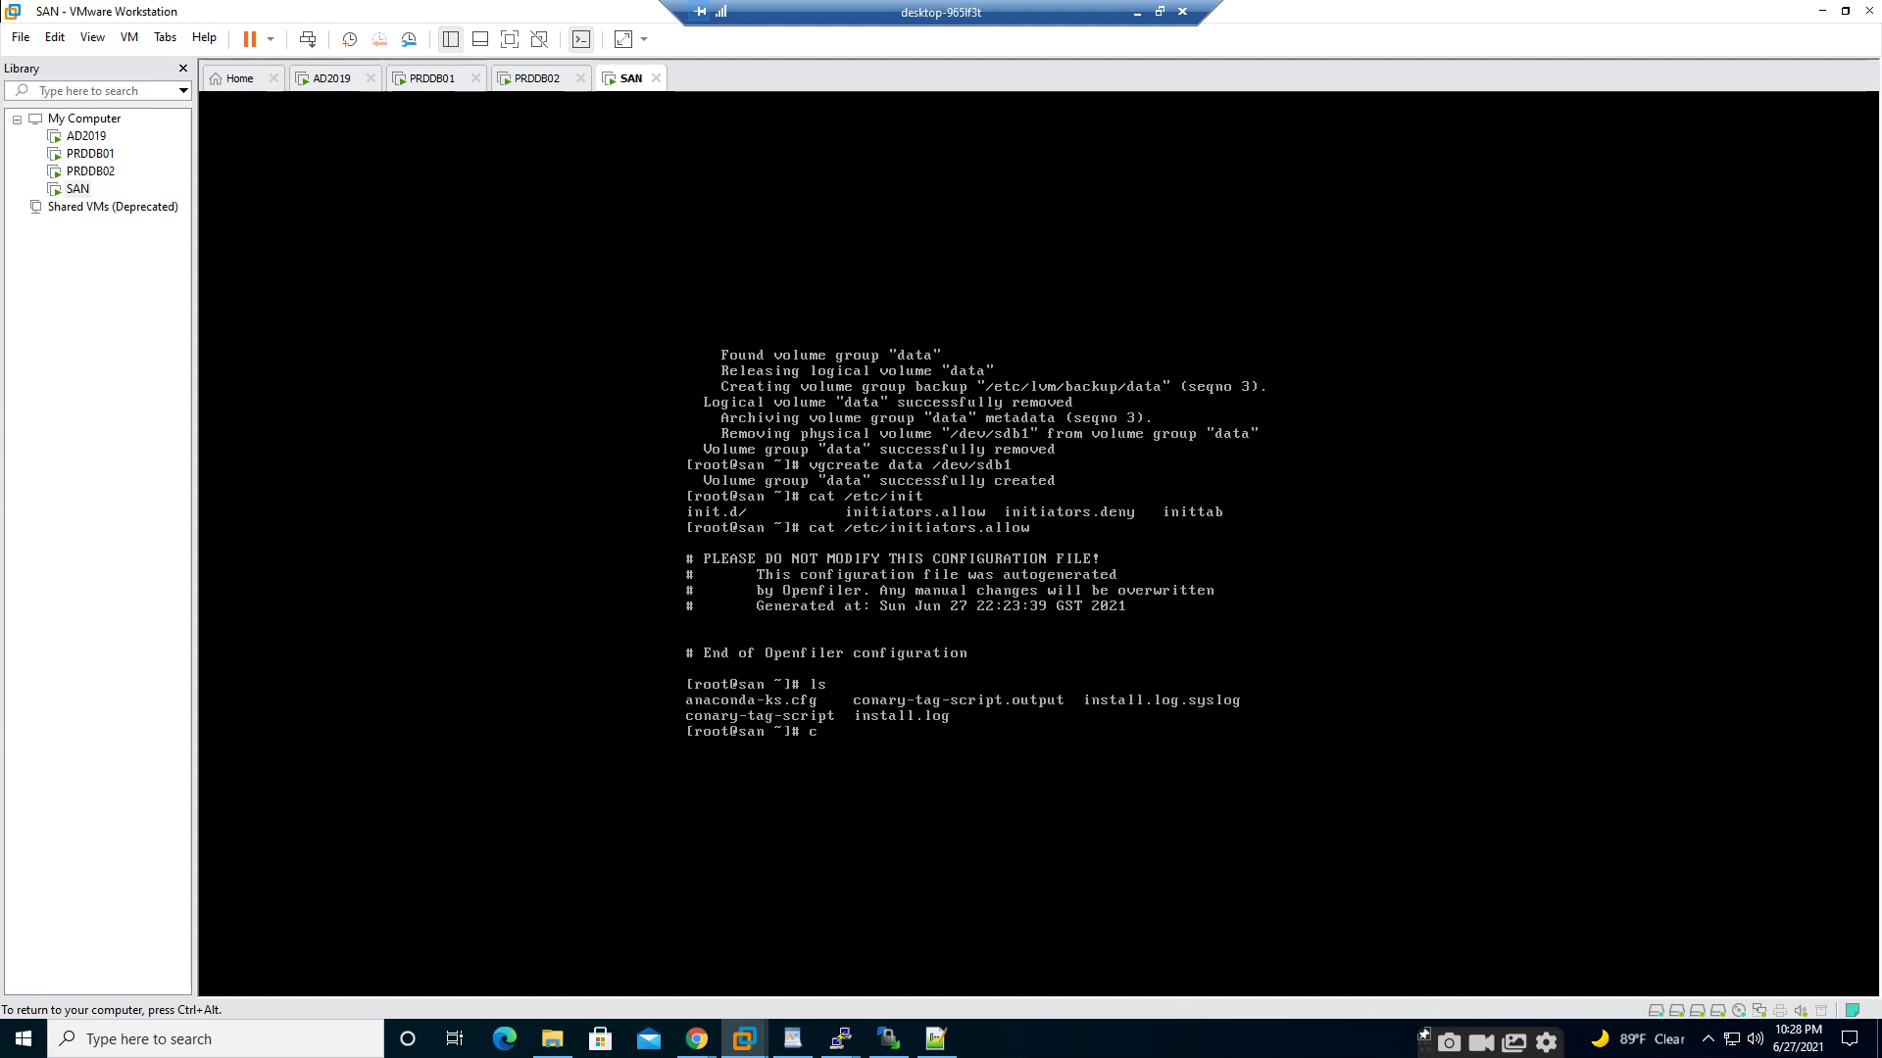
- Display /etc/initiators.deny on the SAN console using Tab completion
type("cat /etc/init")
key("Tab")
key("Tab")
key("Tab")
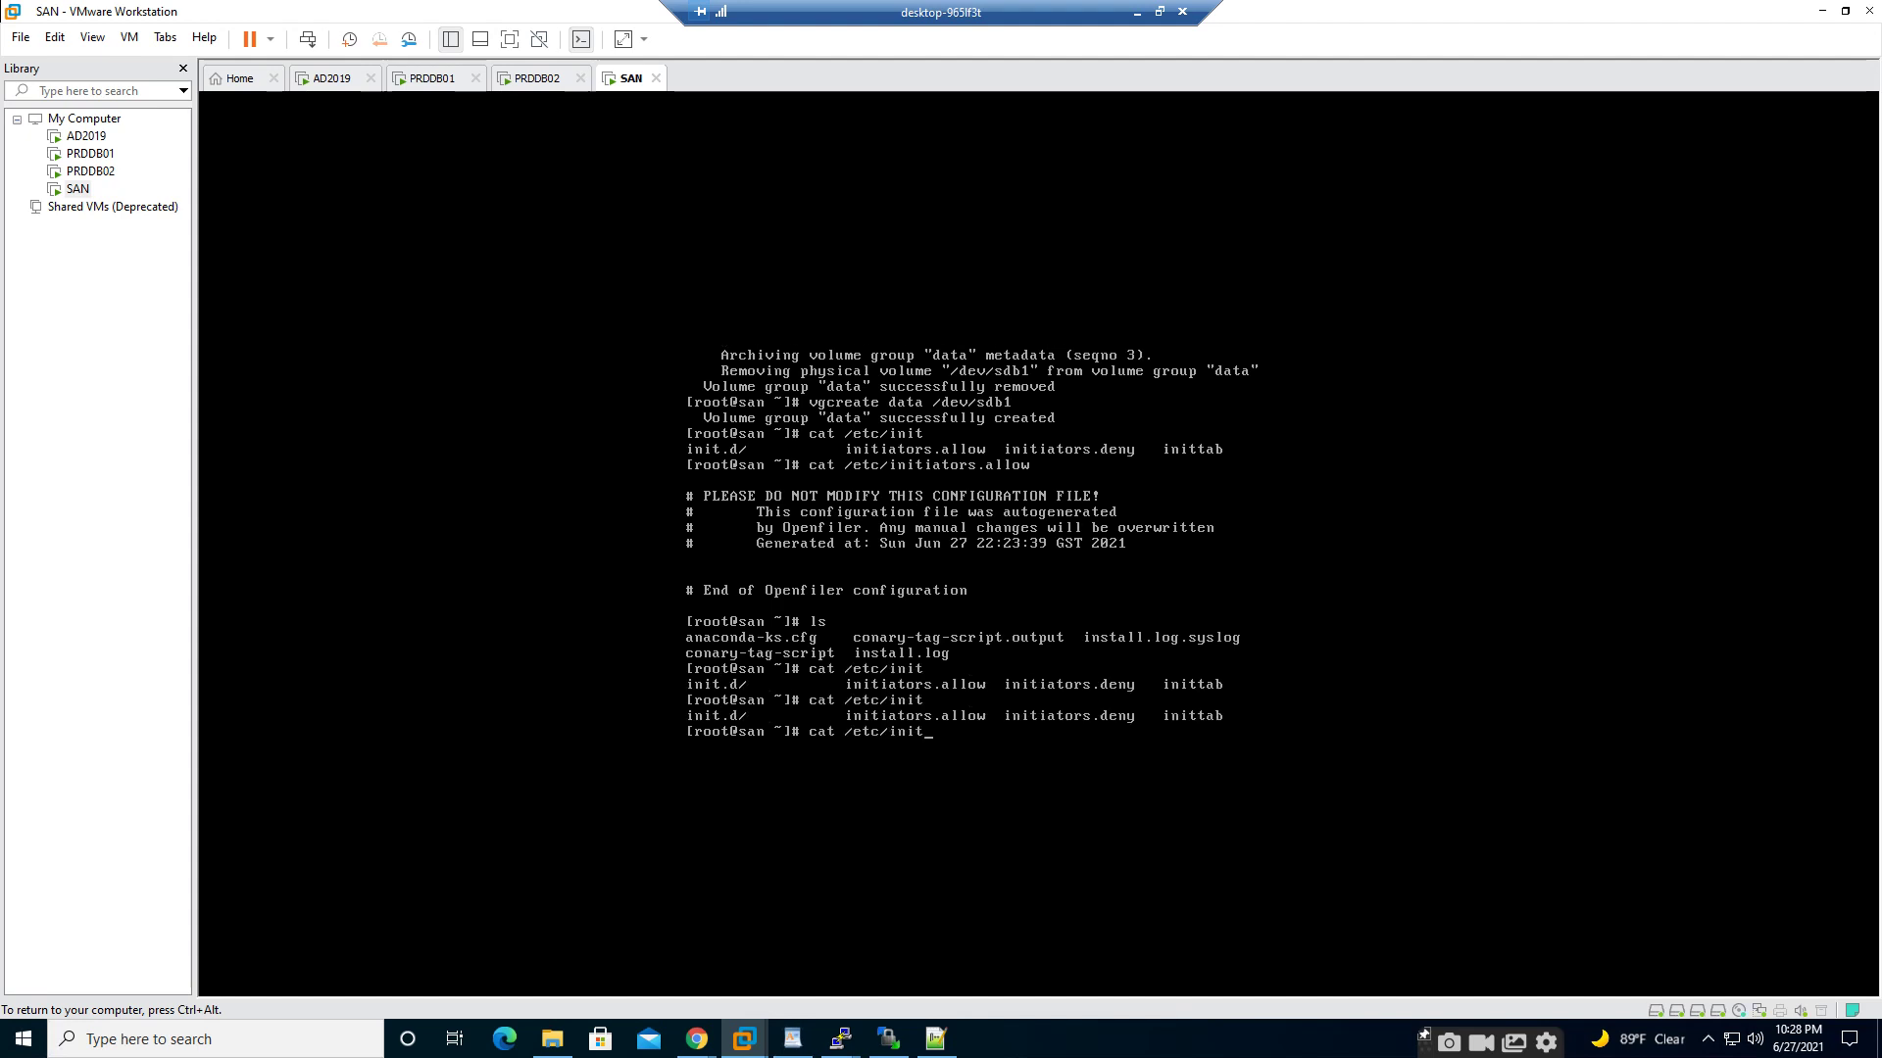
type("t")
key("BackSpace")
key("Tab")
type(".d")
key("BackSpace")
key("BackSpace")
type("deny")
key("Return")
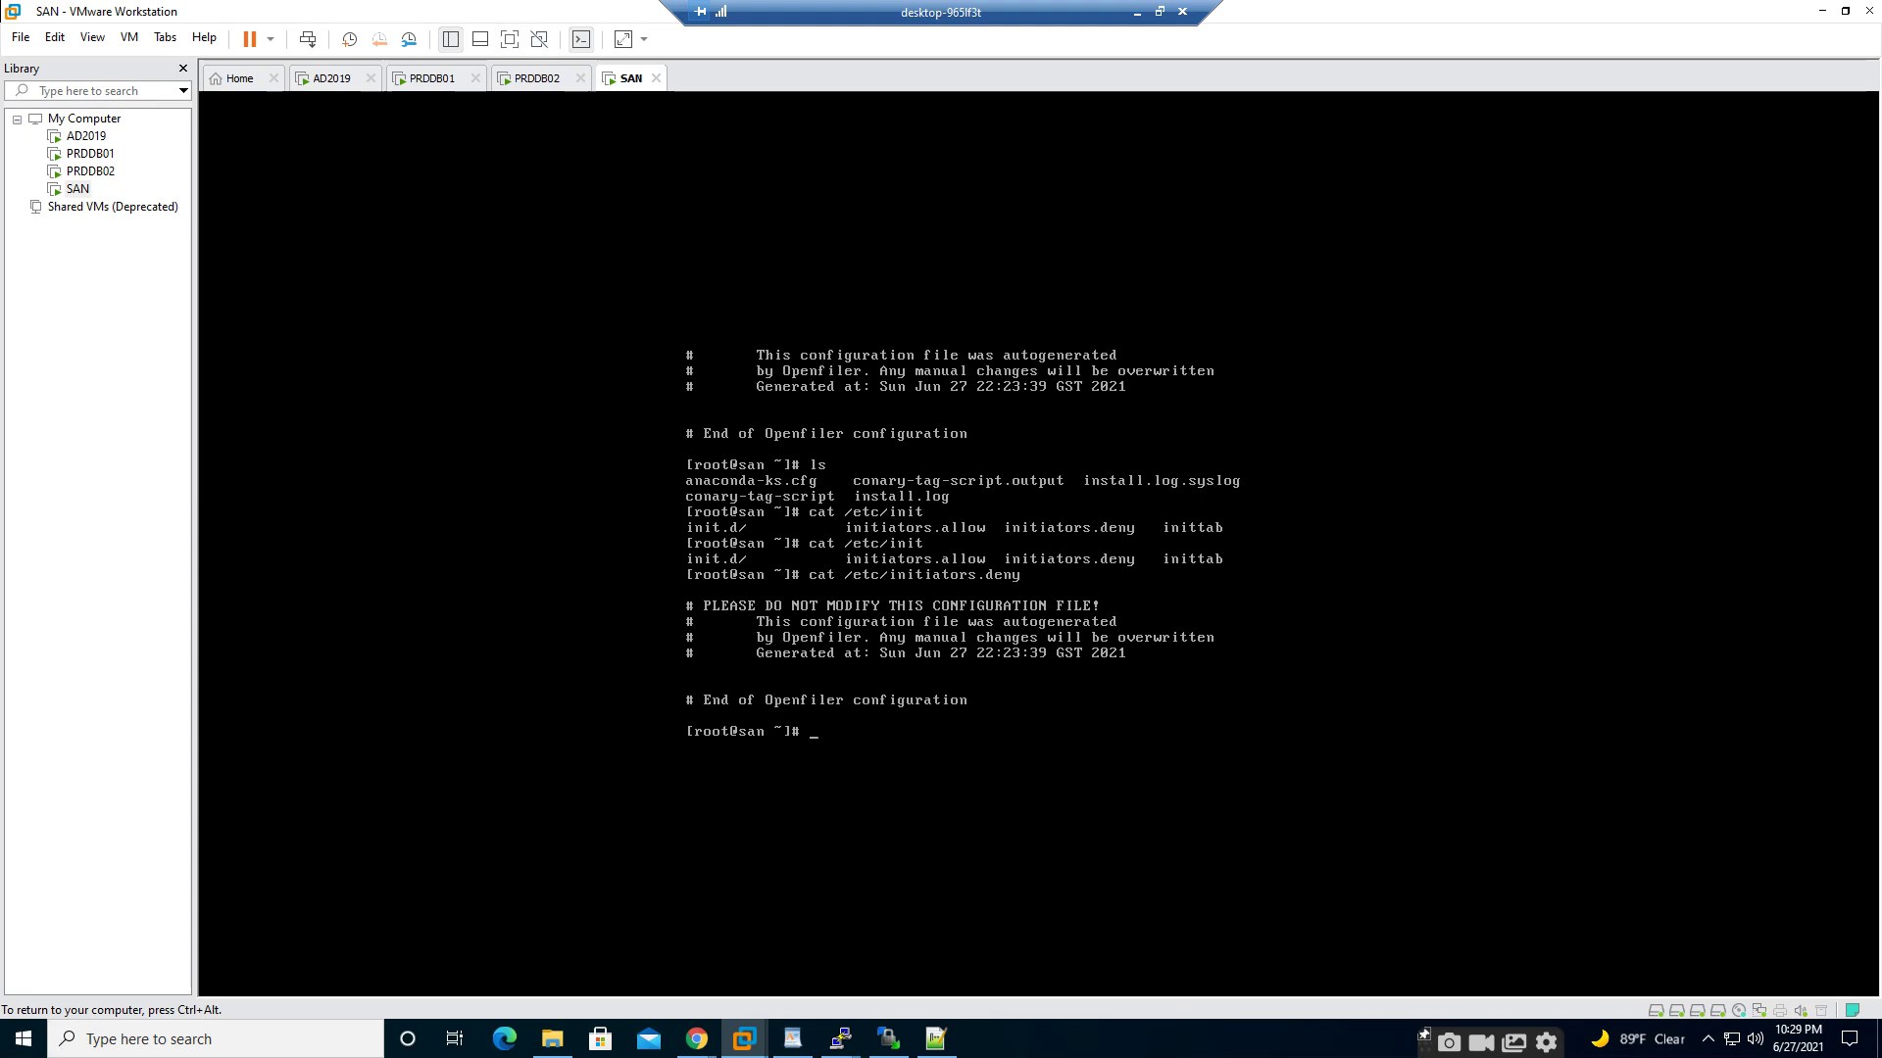
- Release the VM's keyboard with Ctrl+Alt and minimize the remote desktop window
key("ctrl+alt")
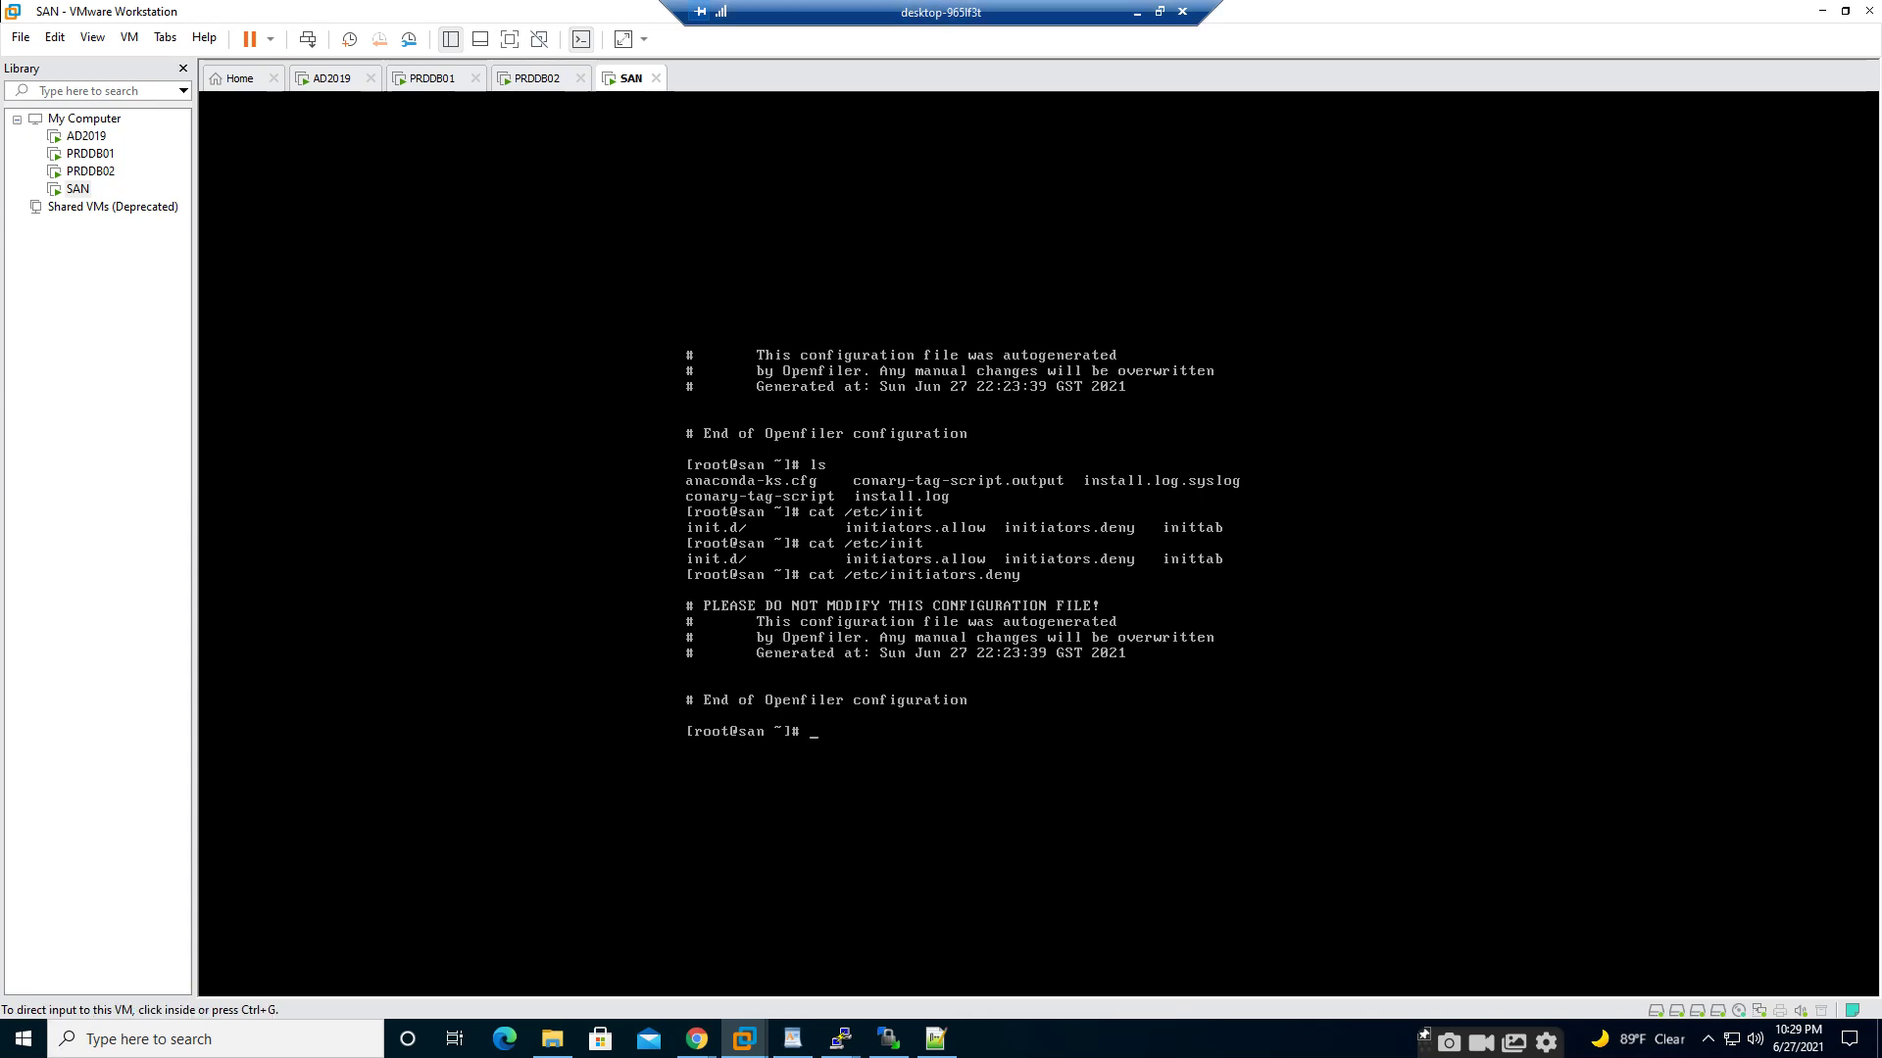
left_click(1137, 12)
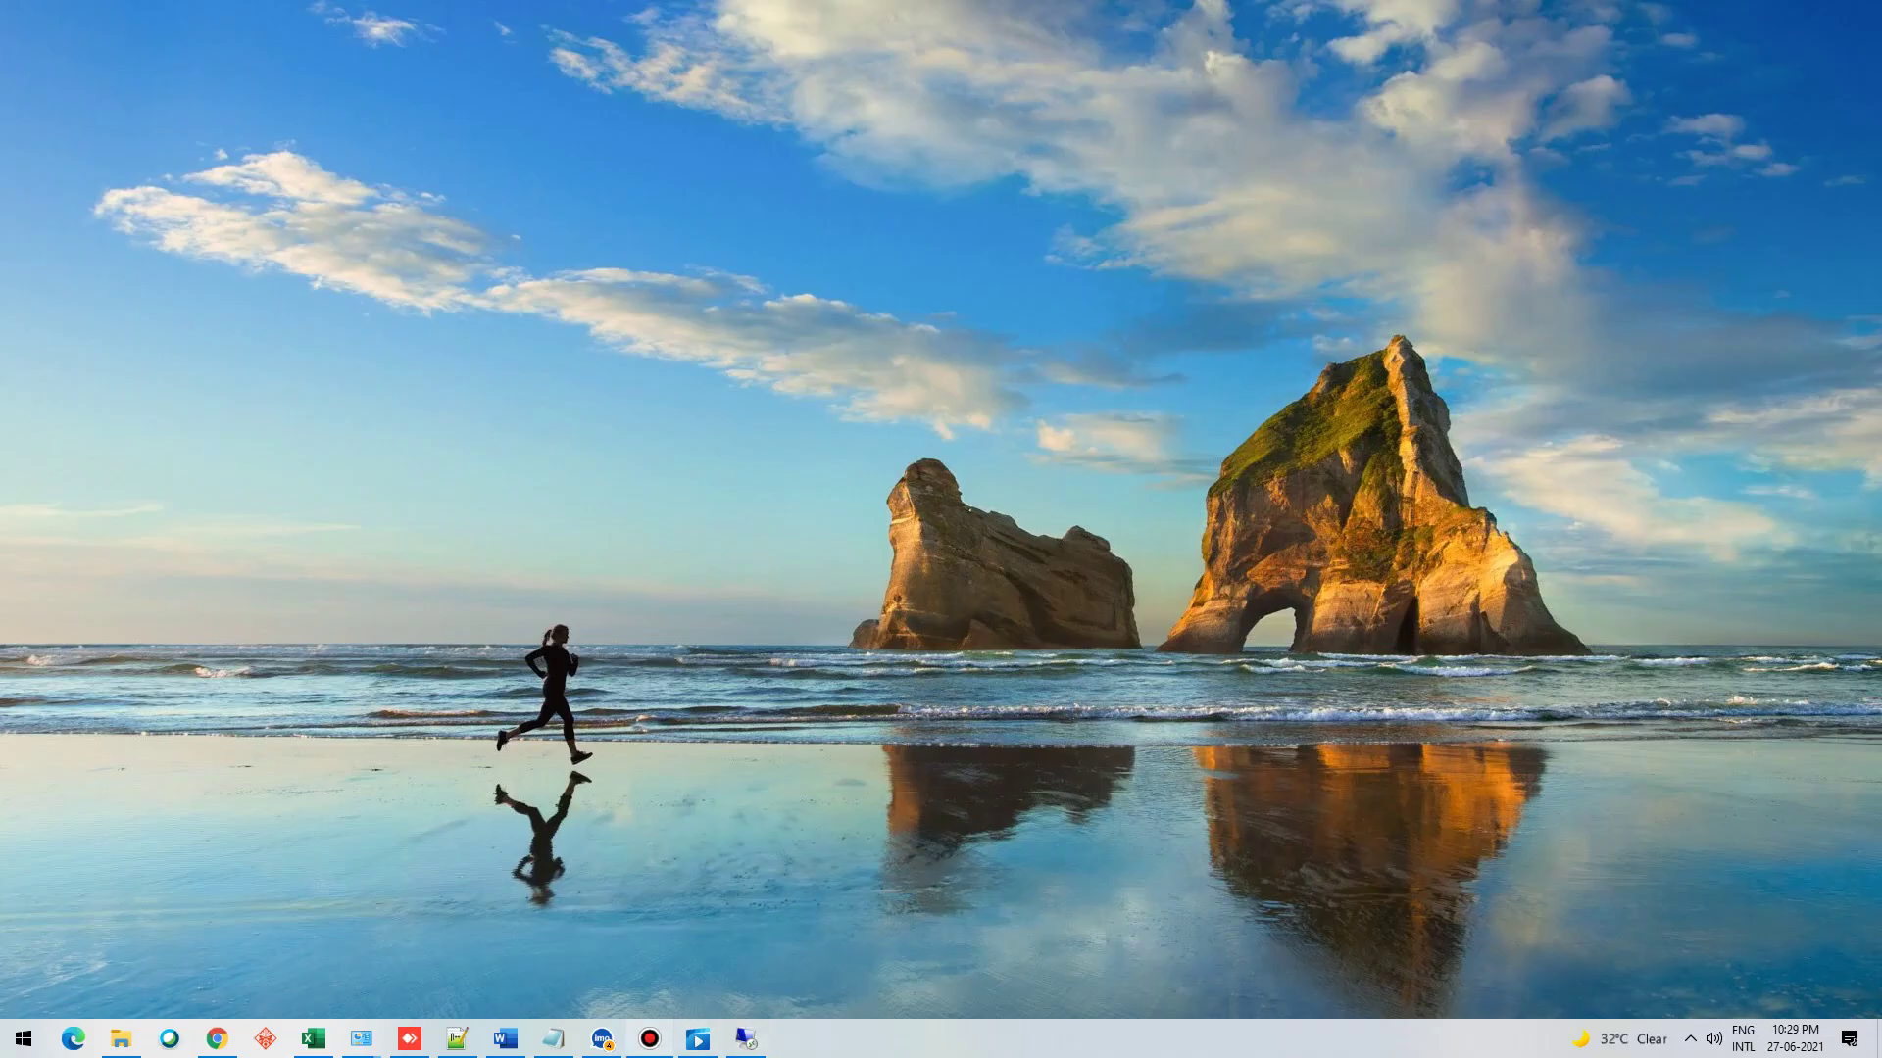